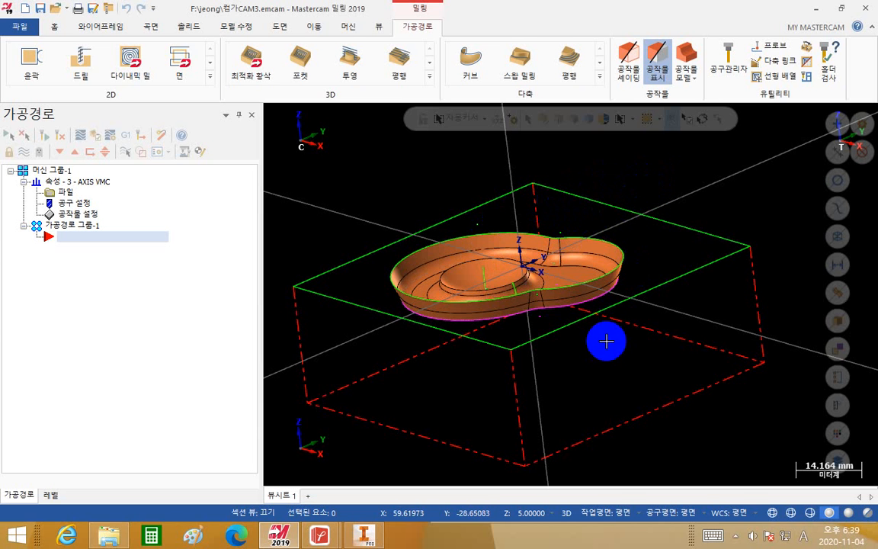
Review the exam sheets and the 부품3-2.ipt model in Inventor, and examine the pocket surfaces in Mastercam in isometric view
left_click(813, 14)
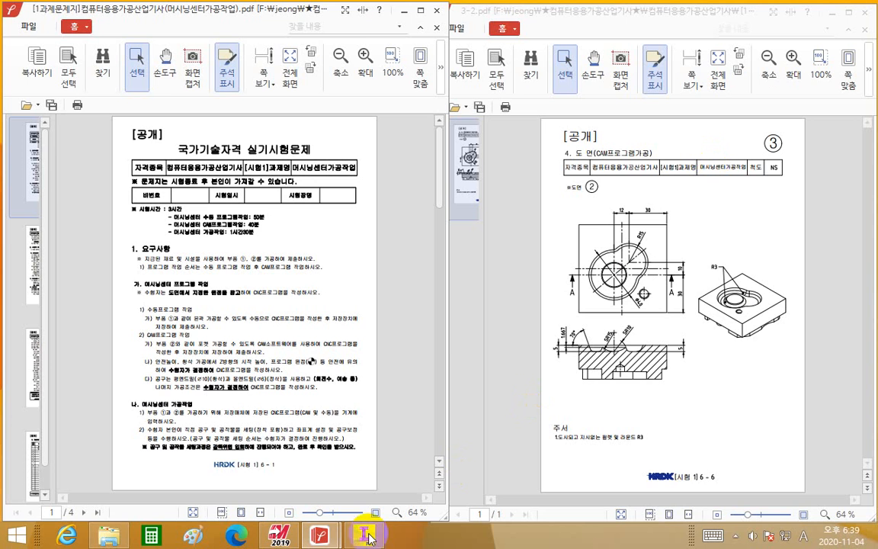
left_click(392, 482)
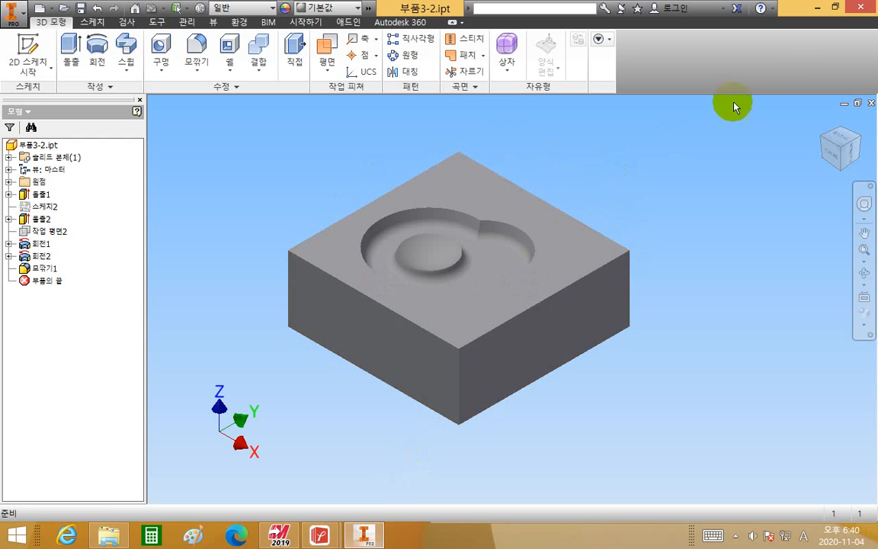
left_click(819, 7)
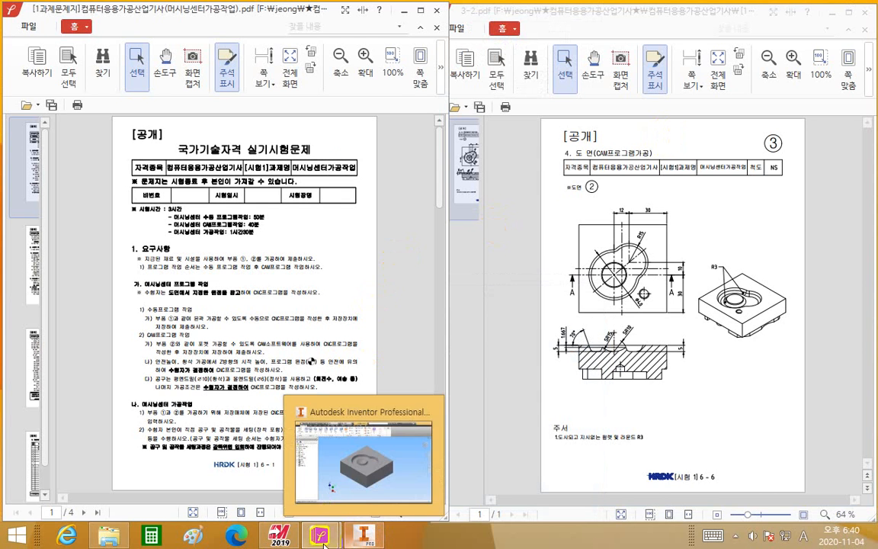
left_click(296, 538)
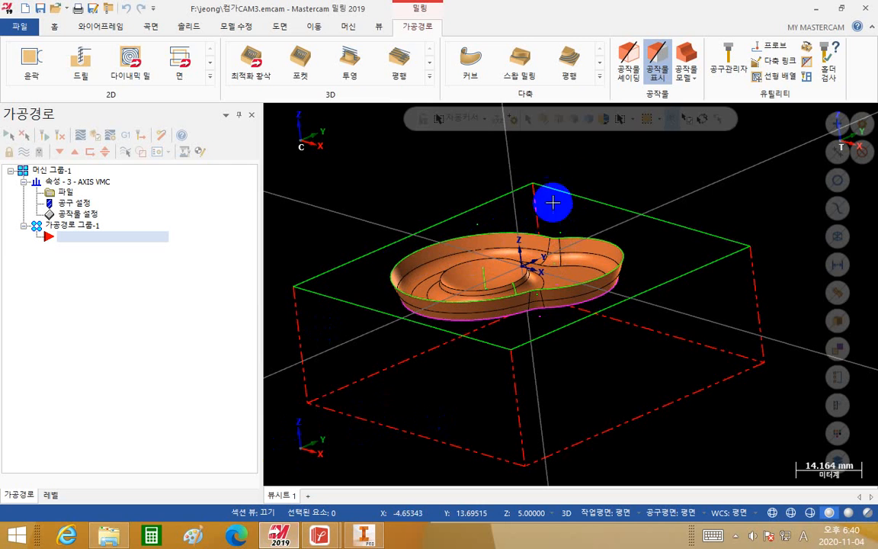
left_click(817, 10)
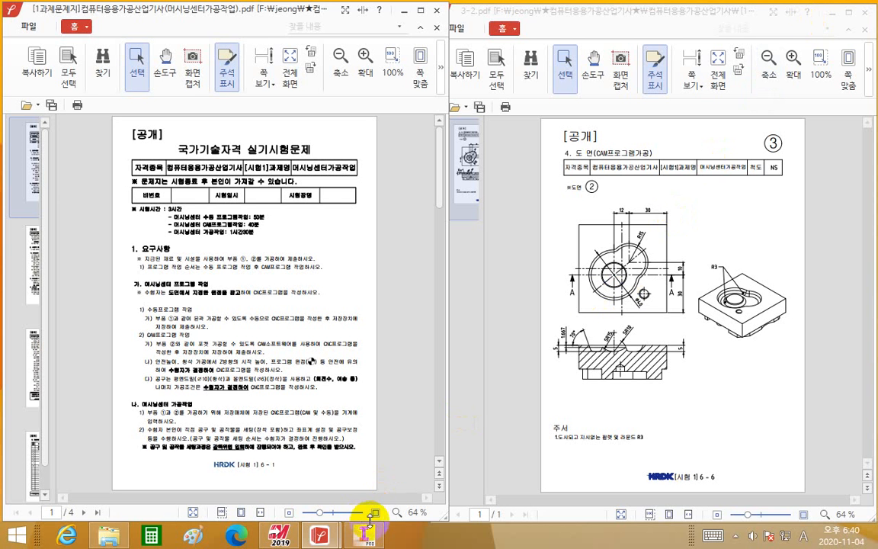
mouse_move(372, 538)
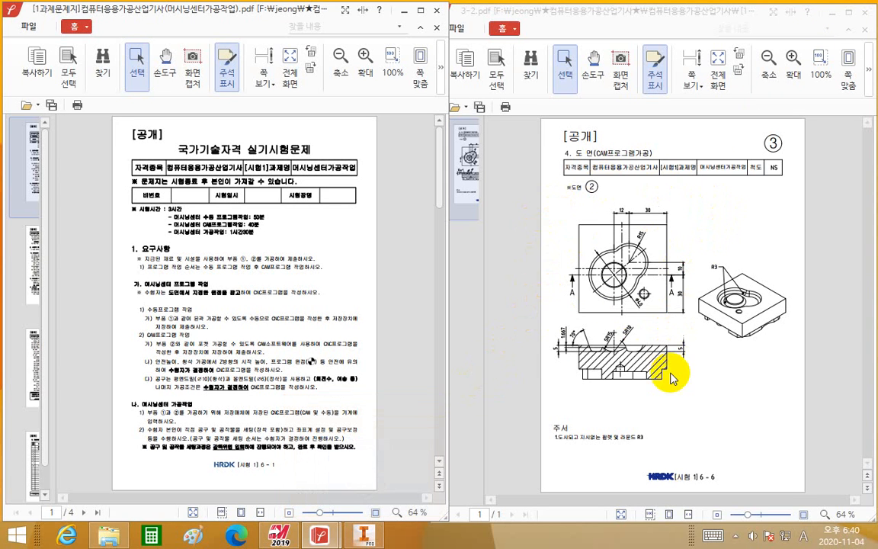
left_click(364, 536)
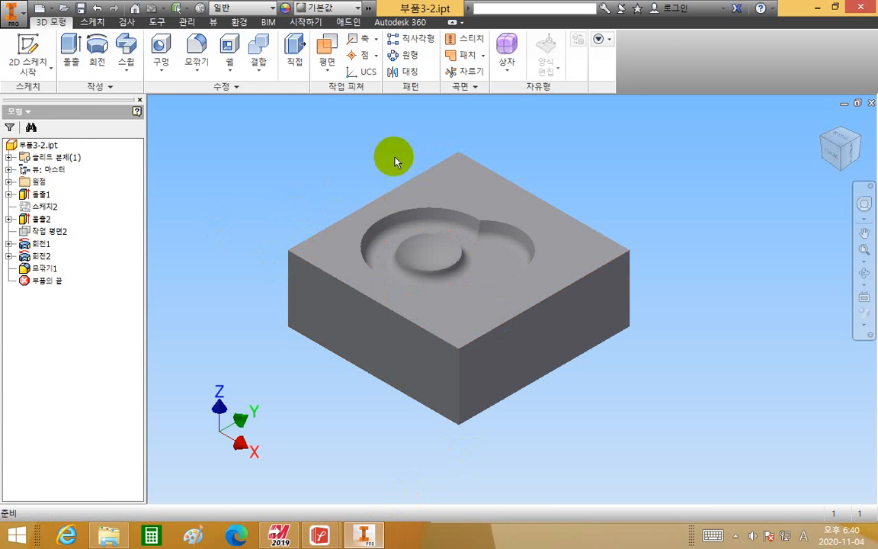
left_click(821, 9)
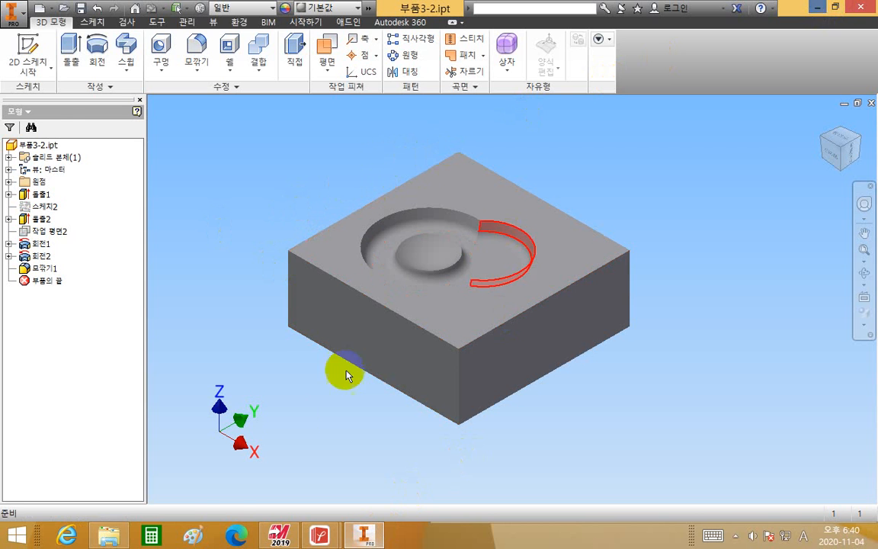
left_click(288, 530)
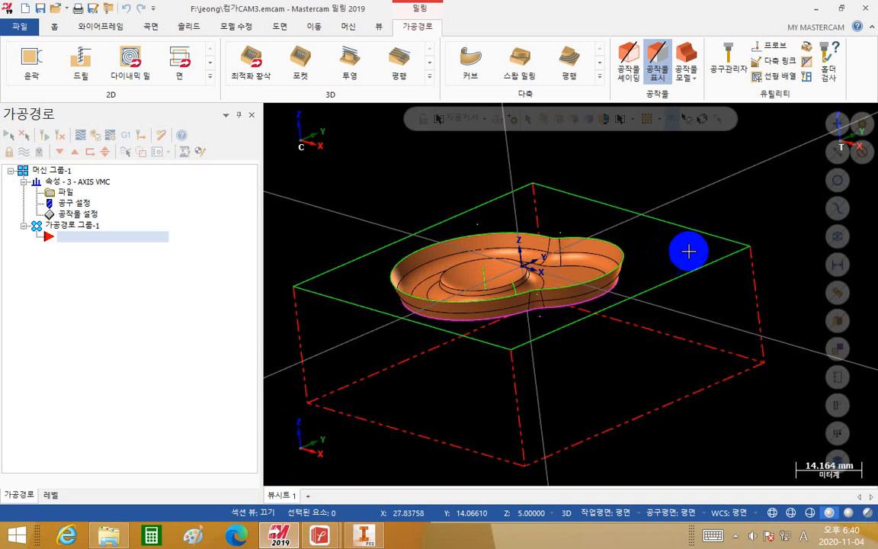
middle_click_drag(688, 250, 376, 270)
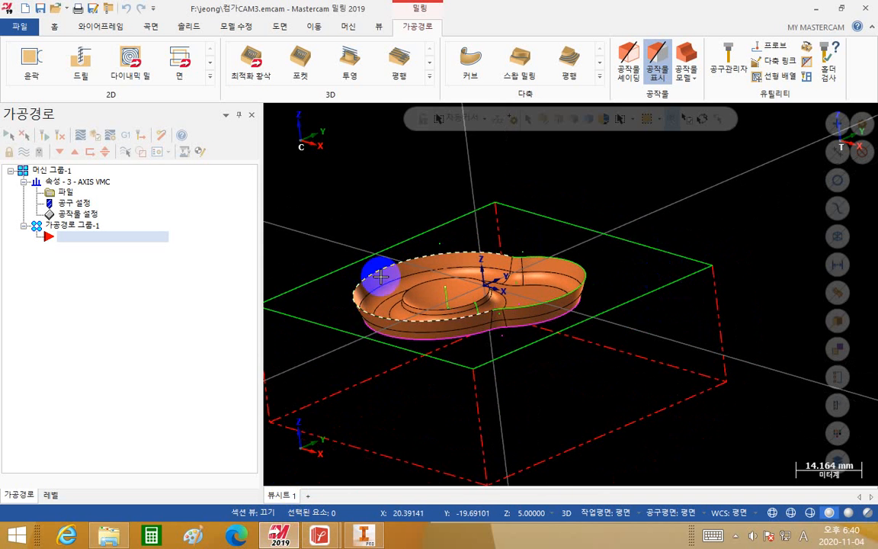
right_click(624, 184)
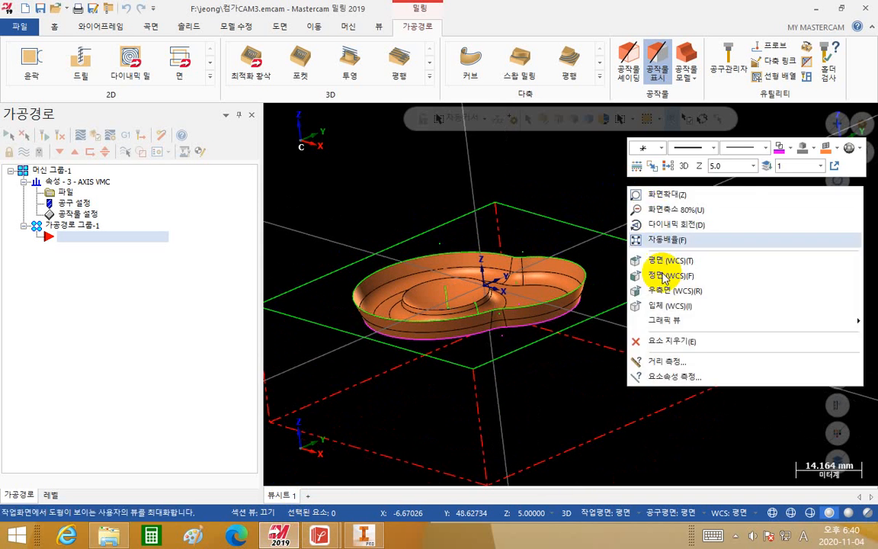
left_click(659, 306)
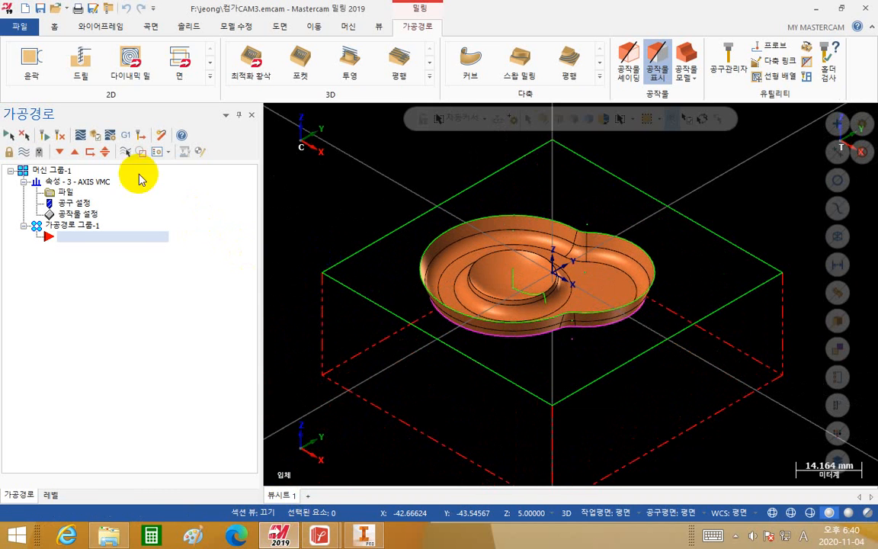
Start opening a file in Mastercam and browse to the jeong folder on drive F:
left_click(18, 29)
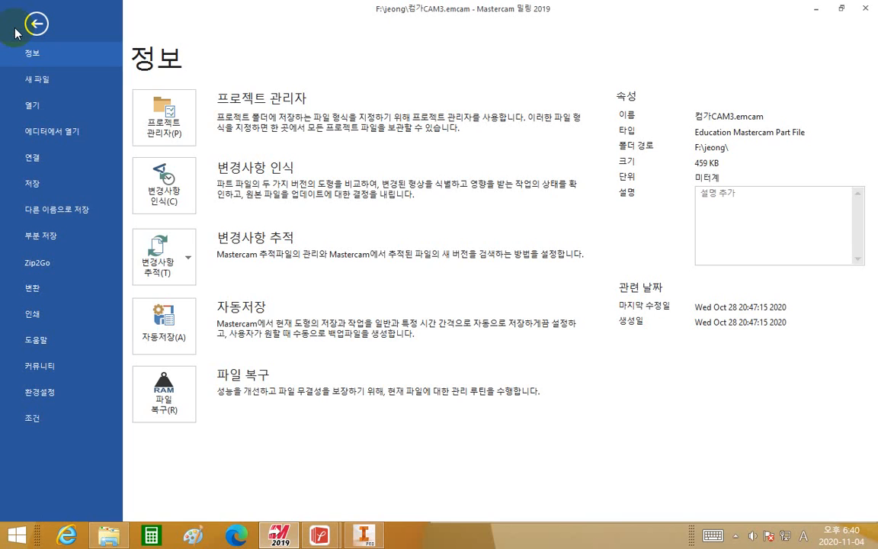
left_click(55, 112)
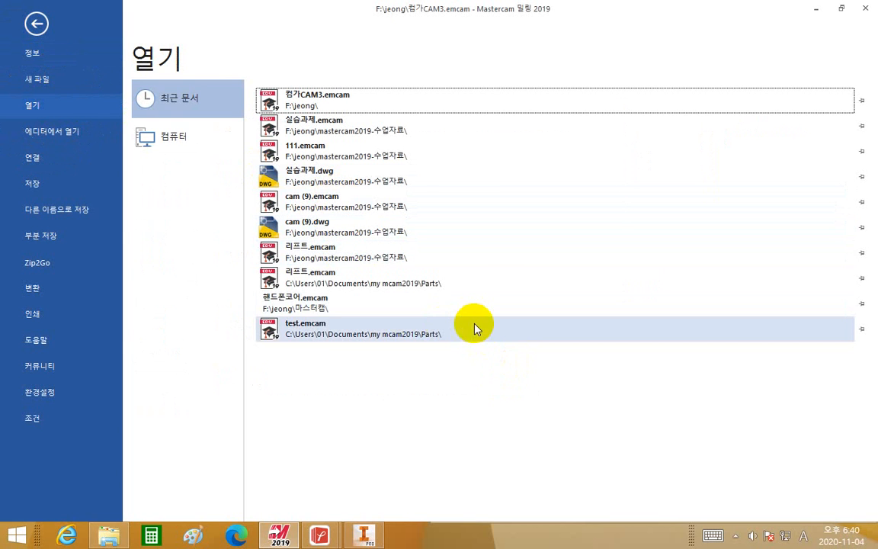
left_click(166, 148)
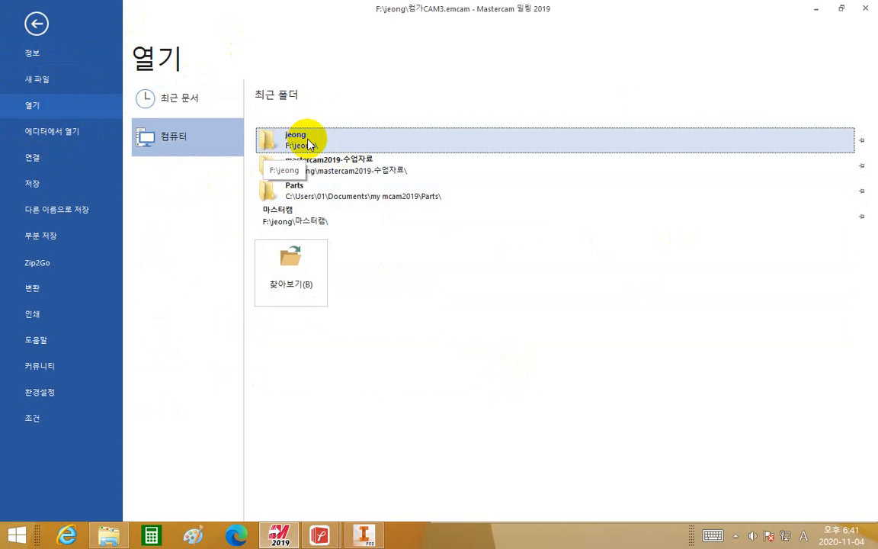
left_click(305, 270)
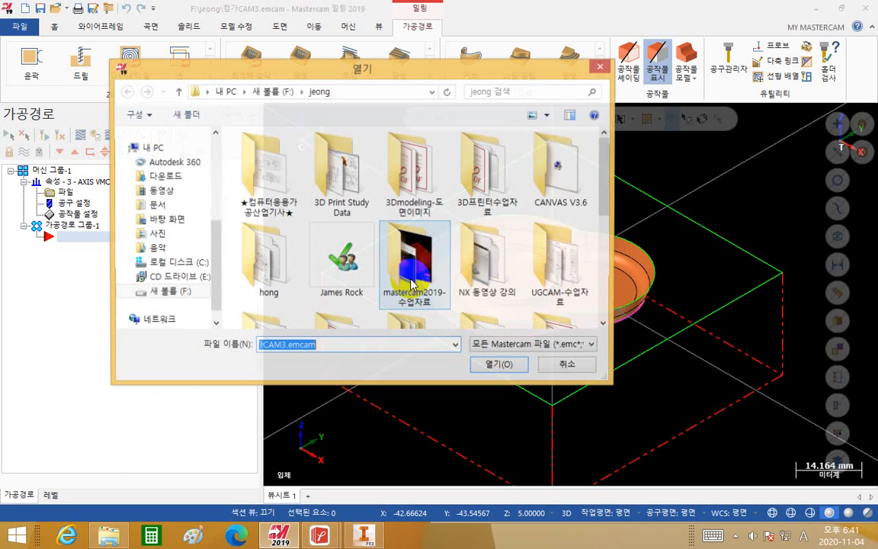
left_click(169, 292)
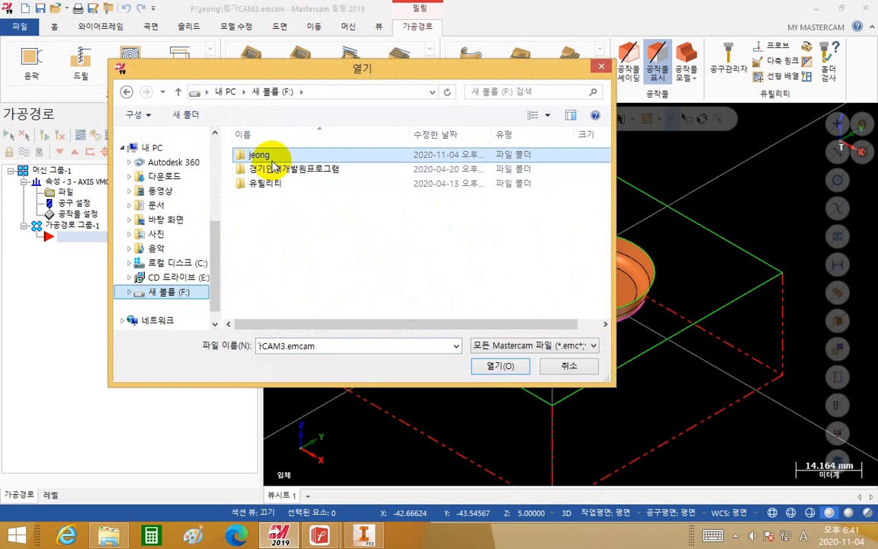
left_click(259, 155)
double_click(271, 158)
scroll(393, 251, "down", 3)
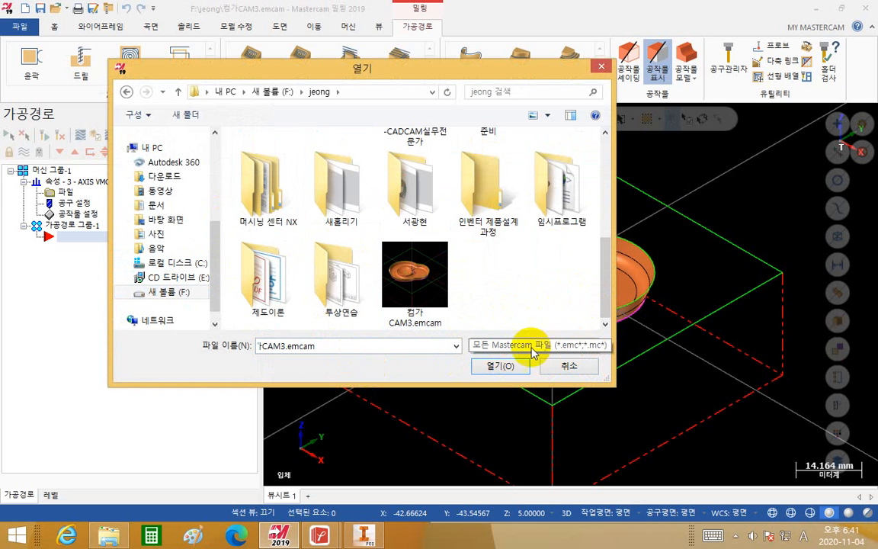
Filter the folder for Autodesk Inventor files and select 부품3-2.ipt
left_click(598, 349)
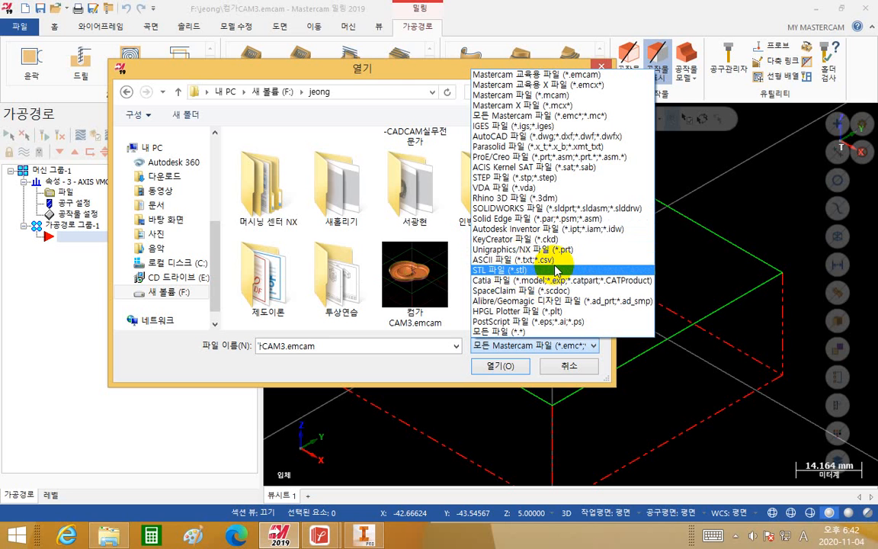
left_click(536, 229)
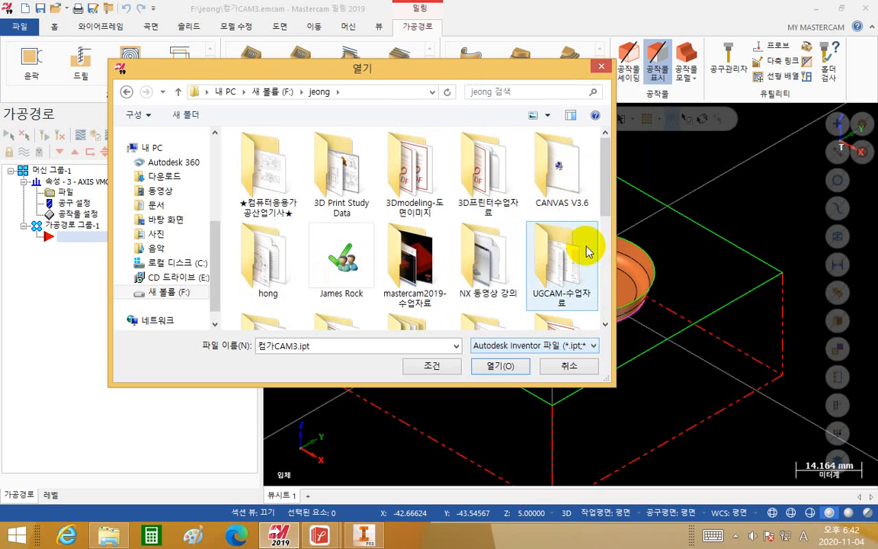
left_click_drag(606, 186, 605, 297)
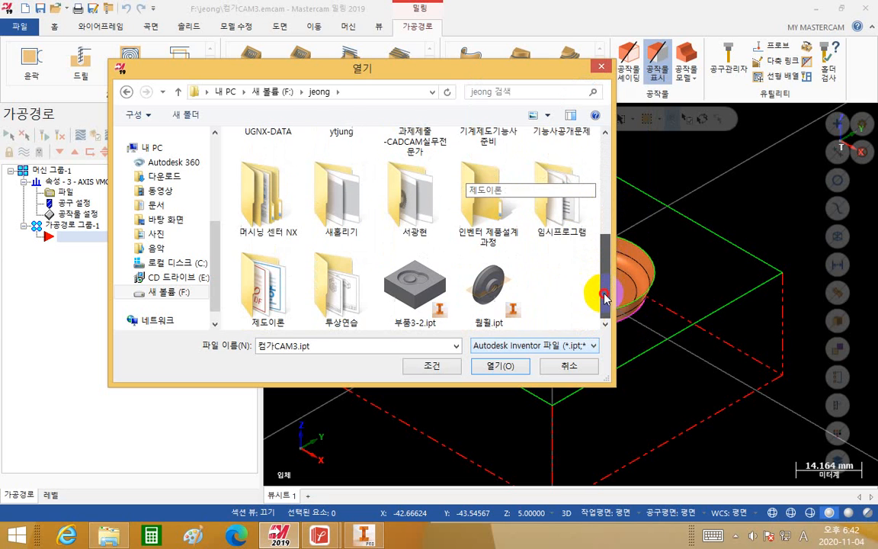
left_click(418, 286)
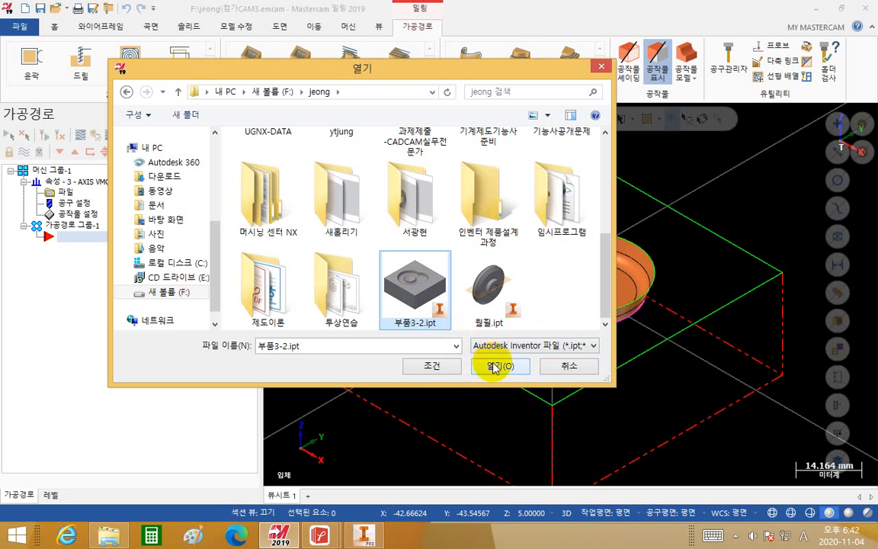
Set the Inventor import options to trimmed surfaces (트림 곡면) and open 부품3-2.ipt
left_click(431, 367)
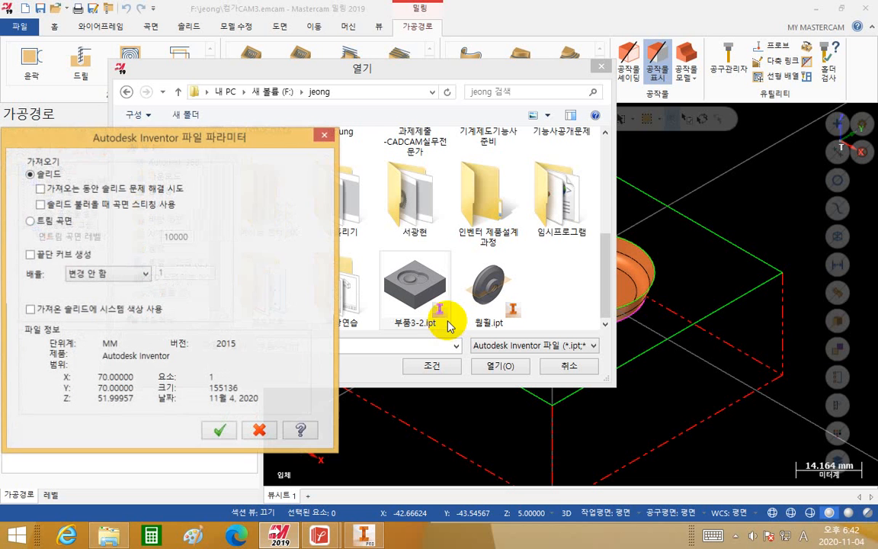
left_click_drag(175, 137, 308, 96)
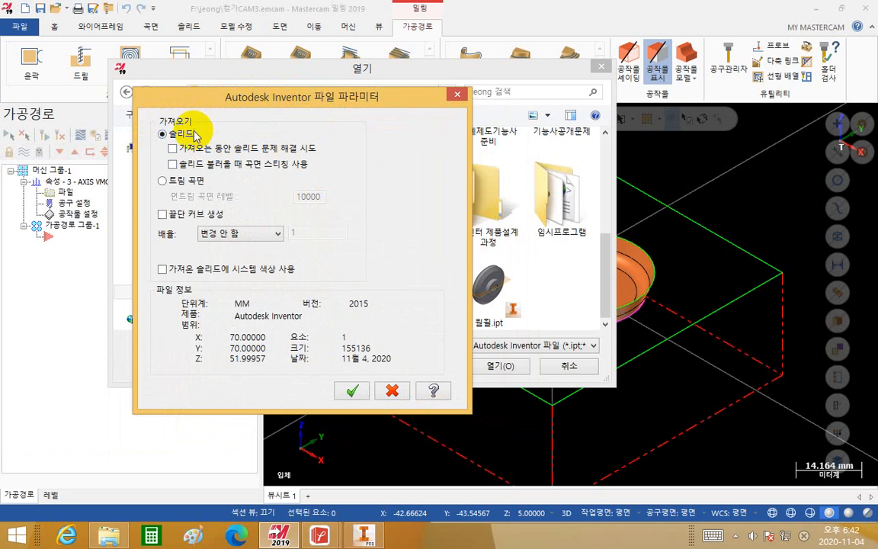
left_click(199, 184)
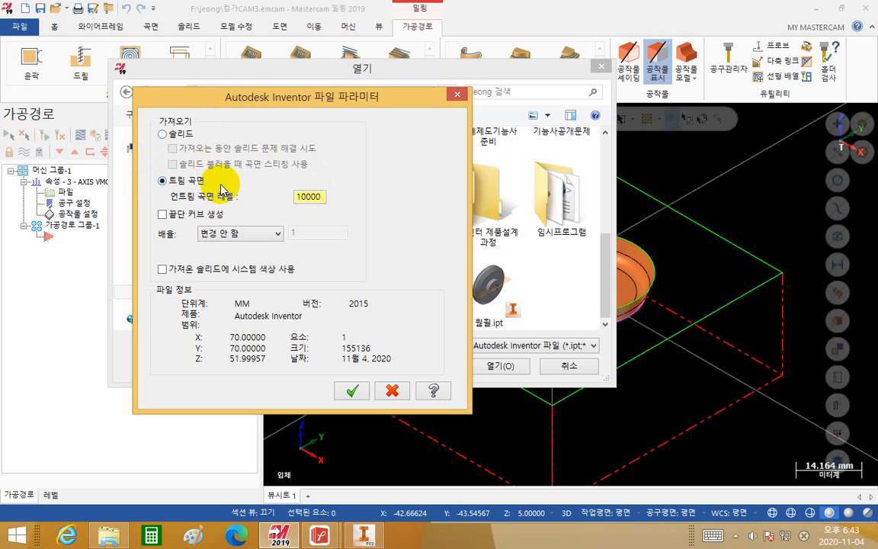
left_click(168, 133)
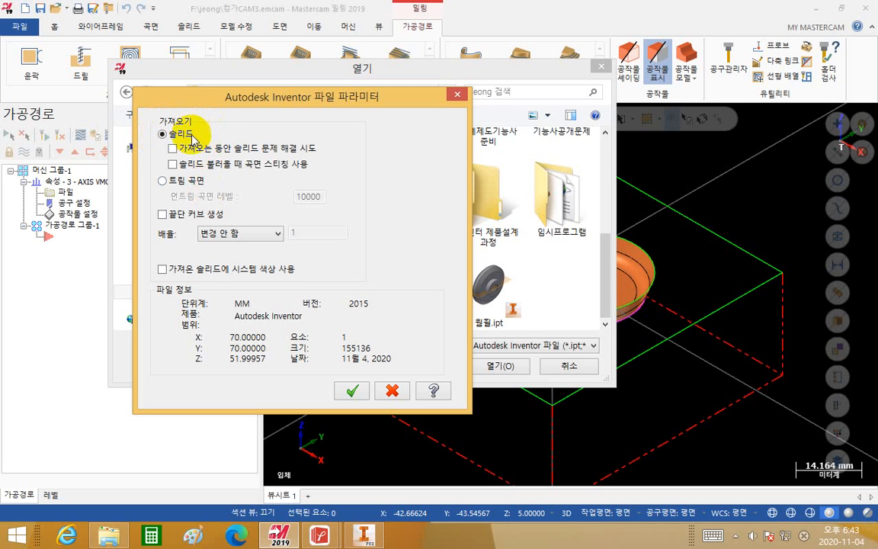
left_click(177, 182)
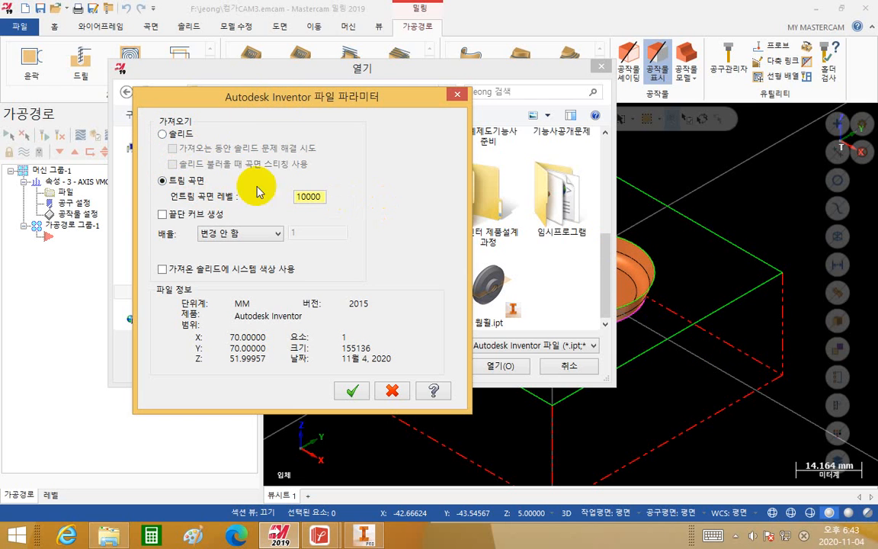
left_click(166, 134)
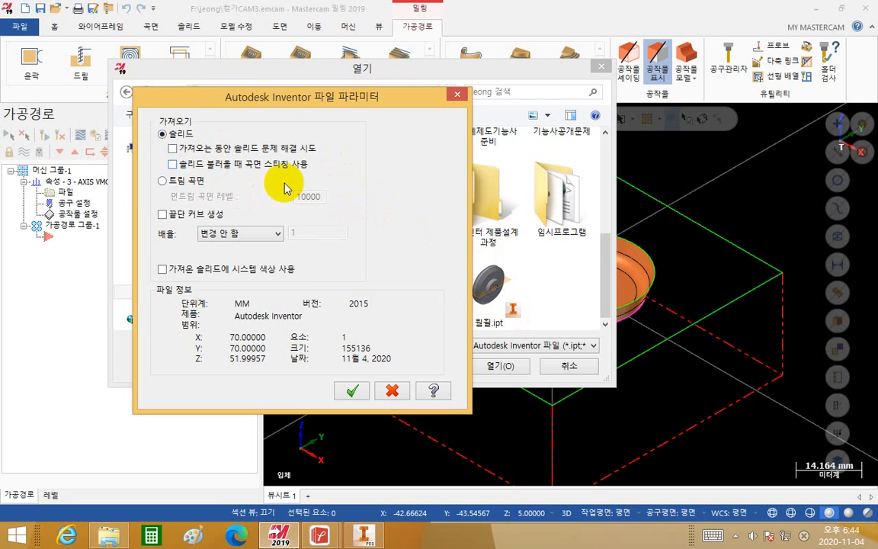
left_click(169, 181)
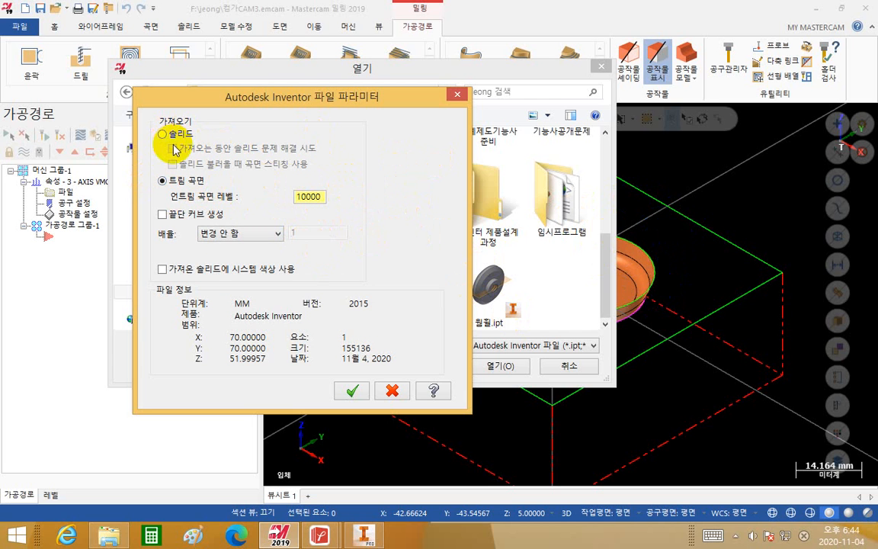
left_click(356, 392)
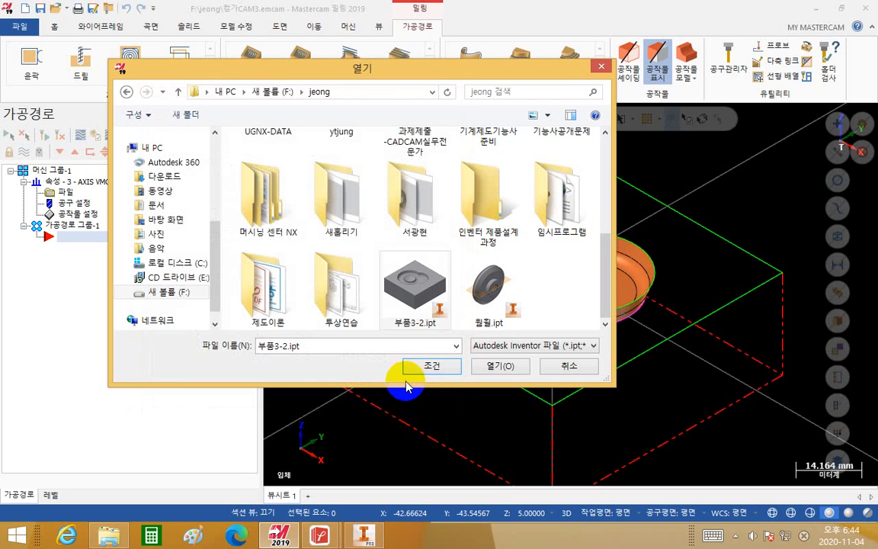
left_click(508, 367)
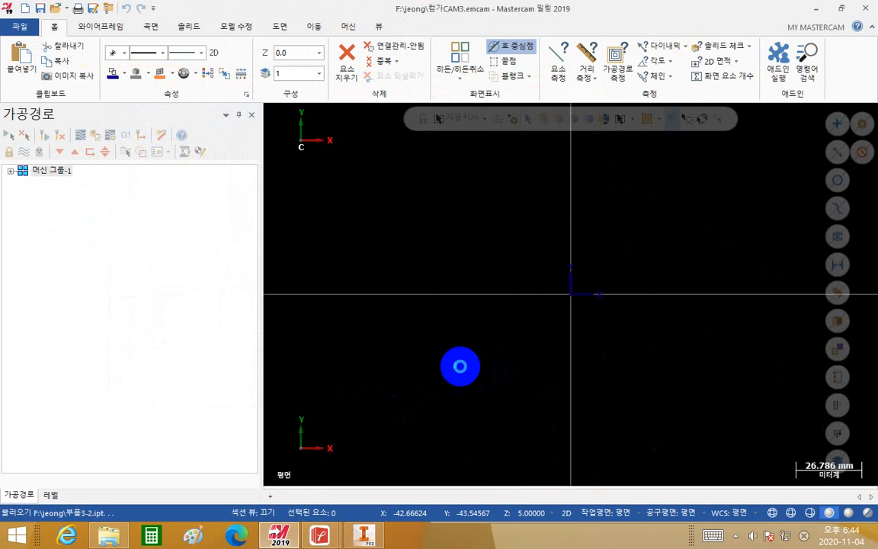
Examine the imported block and its pocket in isometric view and from the underside
scroll(397, 321, "down", 4)
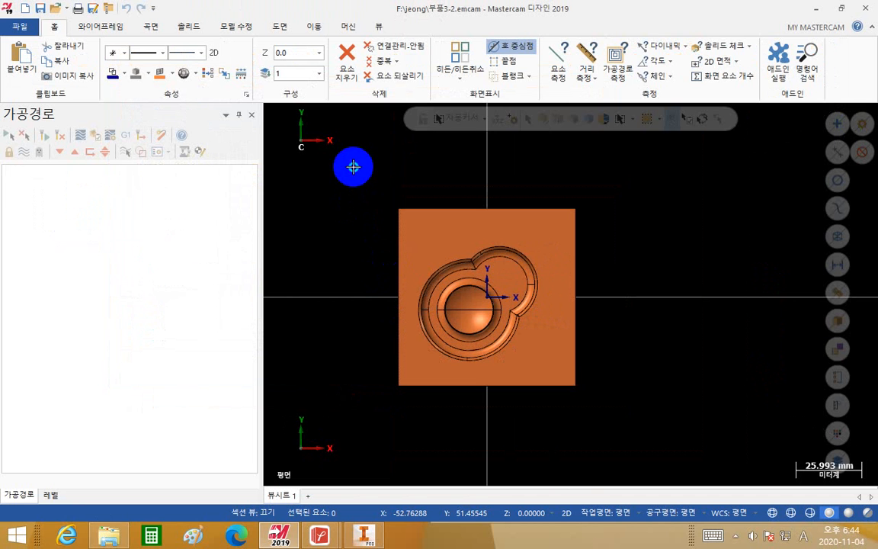
right_click(354, 168)
left_click(388, 288)
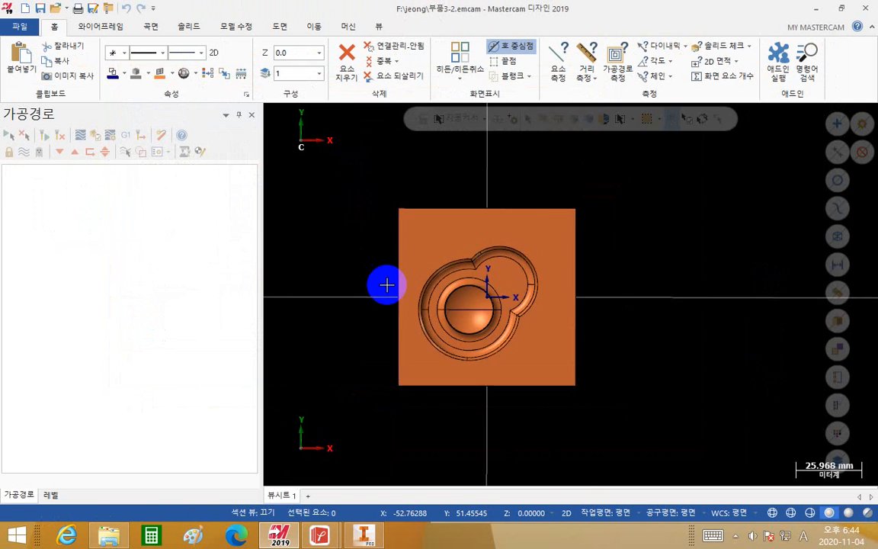
middle_click_drag(716, 344, 650, 310)
scroll(647, 312, "down", 3)
scroll(642, 312, "up", 3)
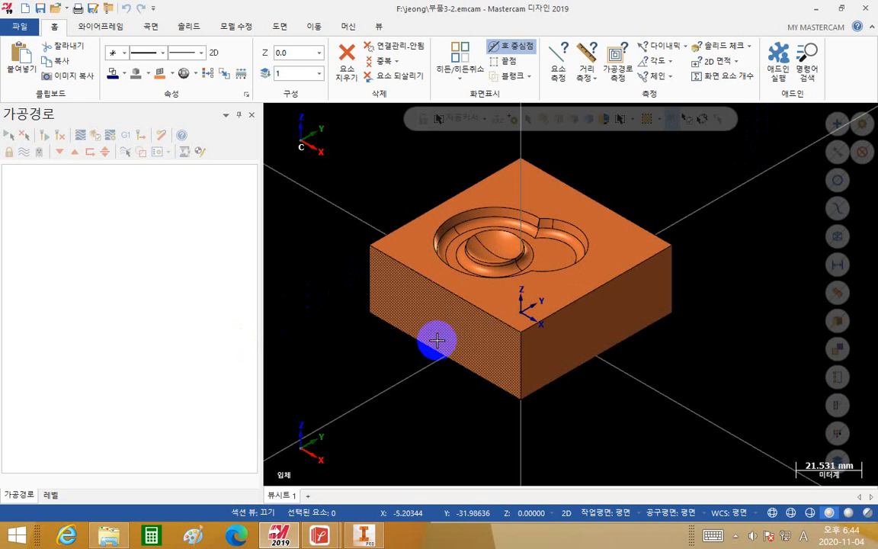
middle_click_drag(418, 381, 689, 289)
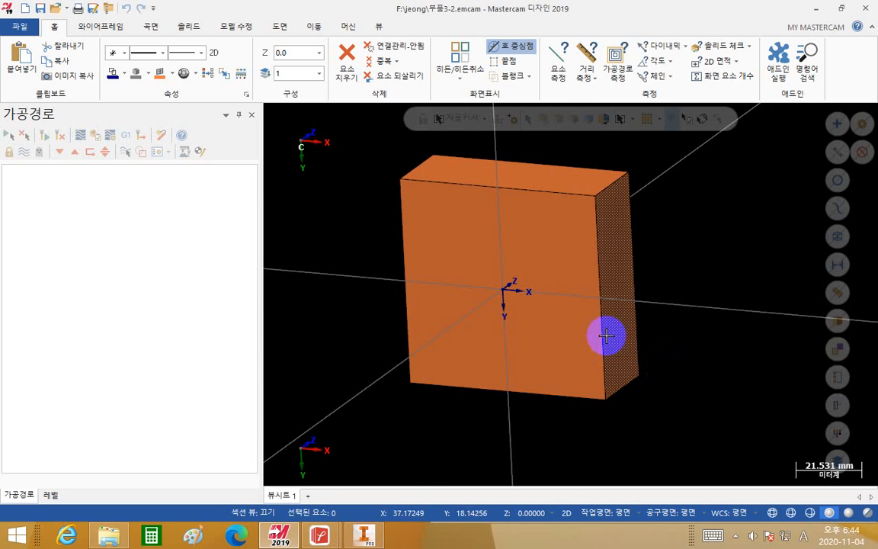
Examine the imported block and its pocket from the isometric view, from tilted angles and from the underside
right_click(729, 230)
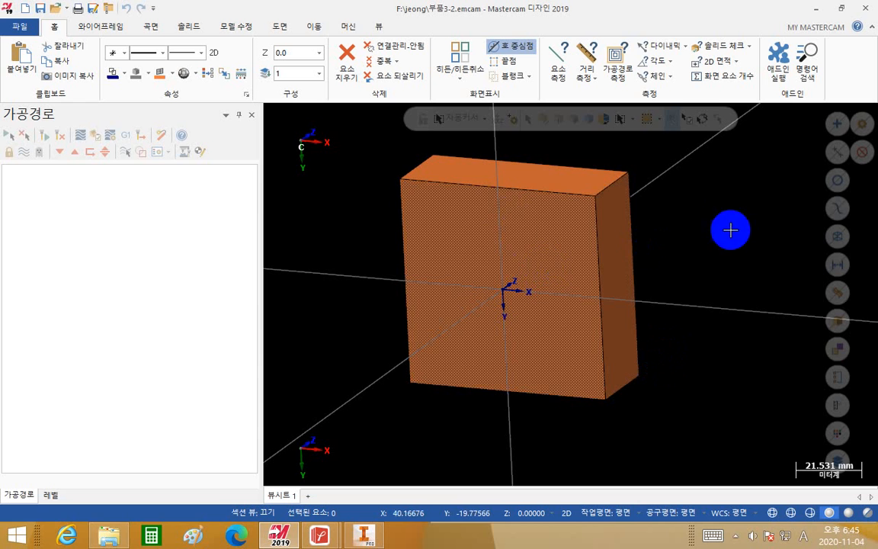
left_click(688, 330)
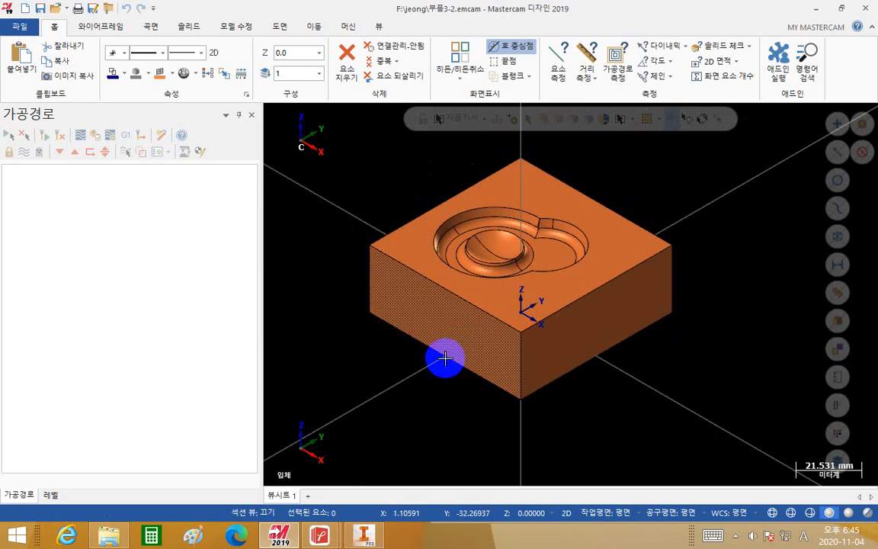
mouse_move(445, 358)
middle_mouse_down()
mouse_move(430, 325)
mouse_move(465, 208)
mouse_move(391, 222)
middle_mouse_up()
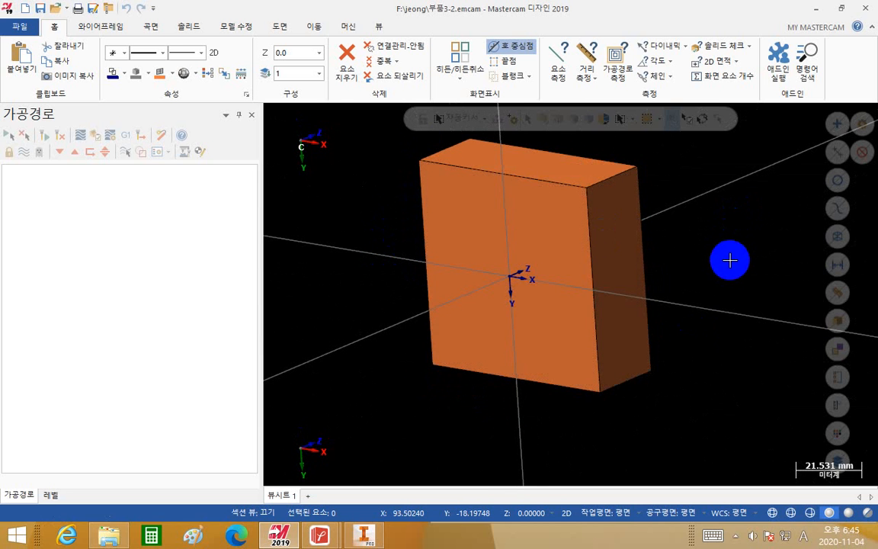
right_click_drag(726, 262, 317, 211)
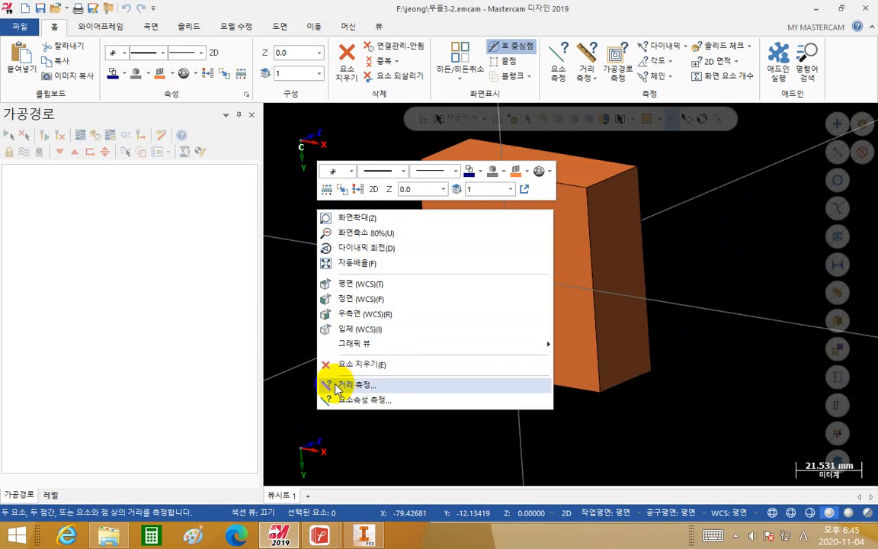
left_click(347, 329)
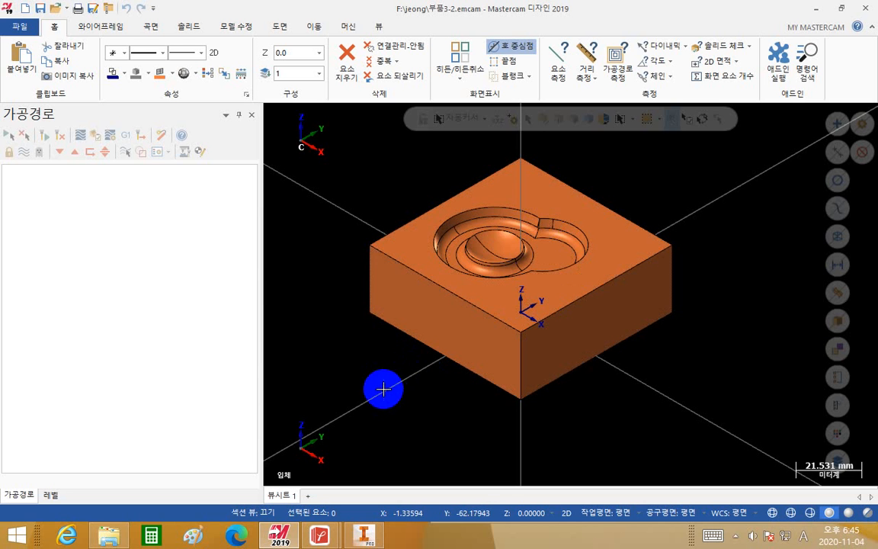
middle_click_drag(383, 388, 398, 217)
right_click(396, 213)
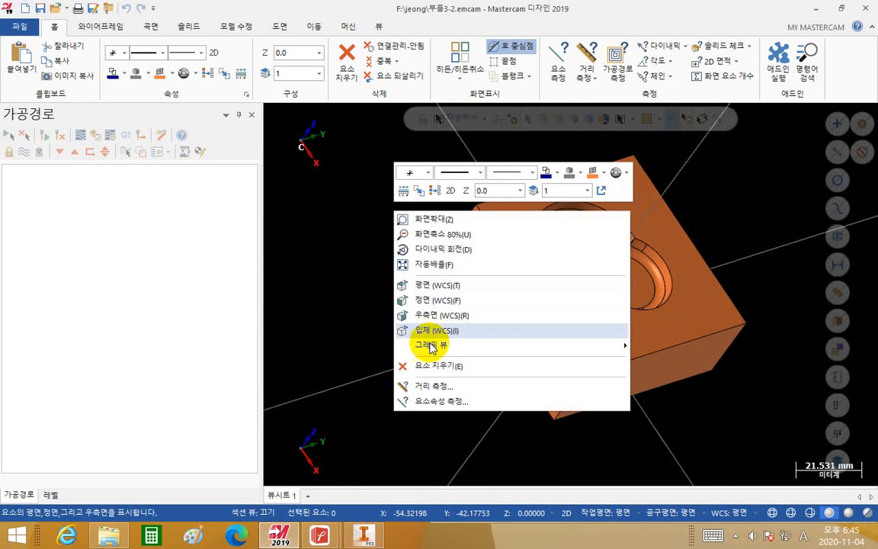
left_click(432, 330)
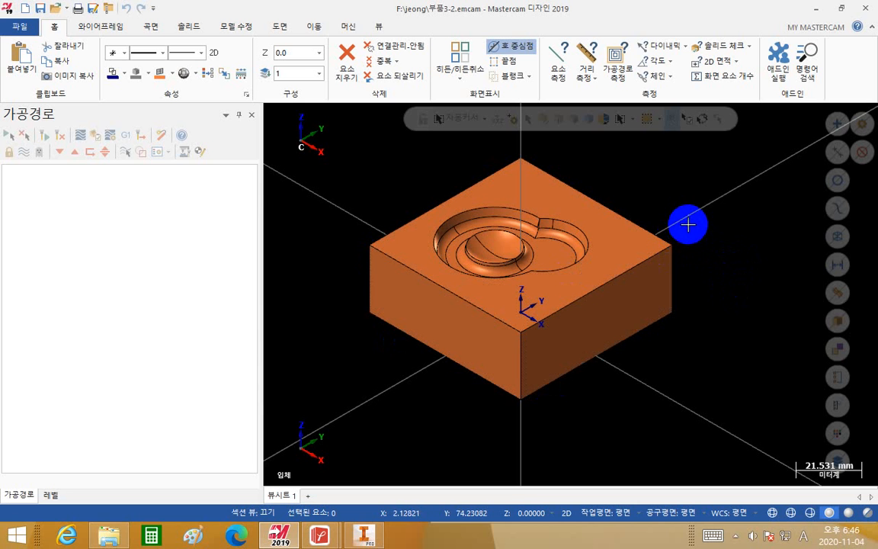
middle_click_drag(696, 206, 625, 337)
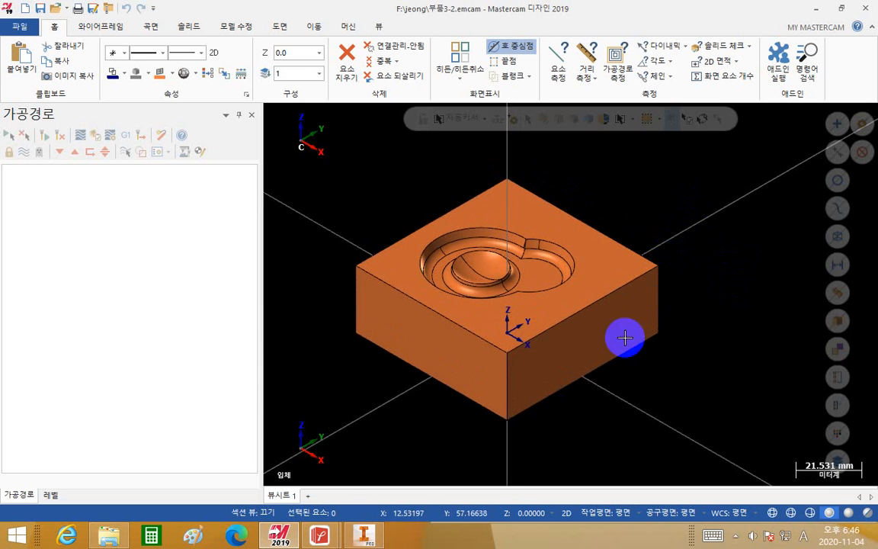
middle_click_drag(435, 427, 680, 251)
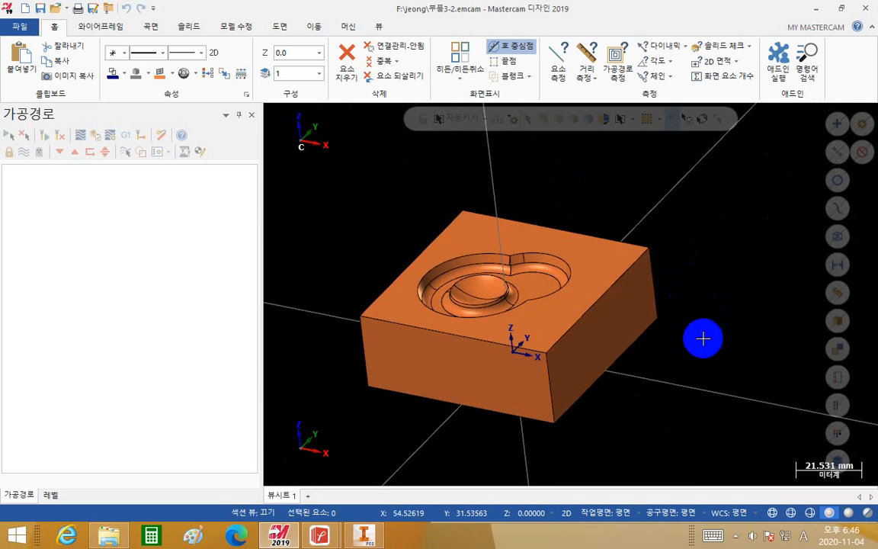
middle_click_drag(686, 337, 717, 302)
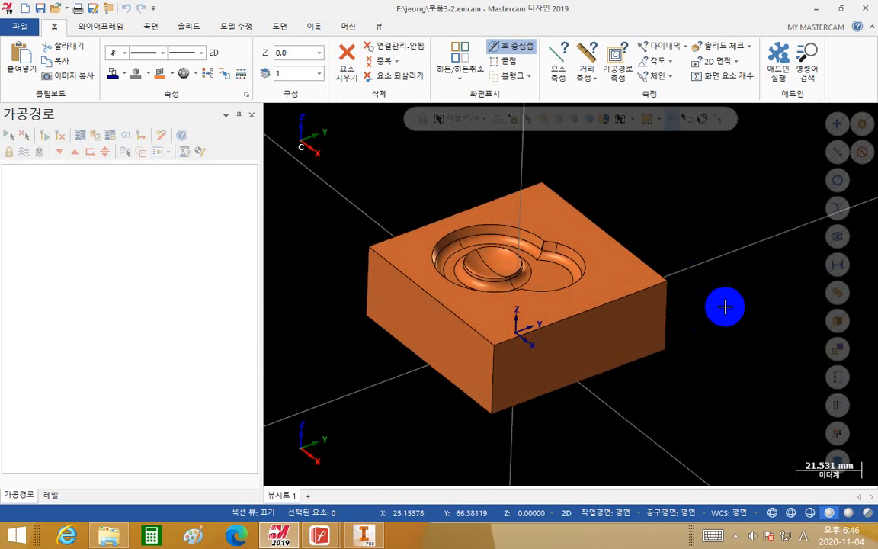
right_click(643, 170)
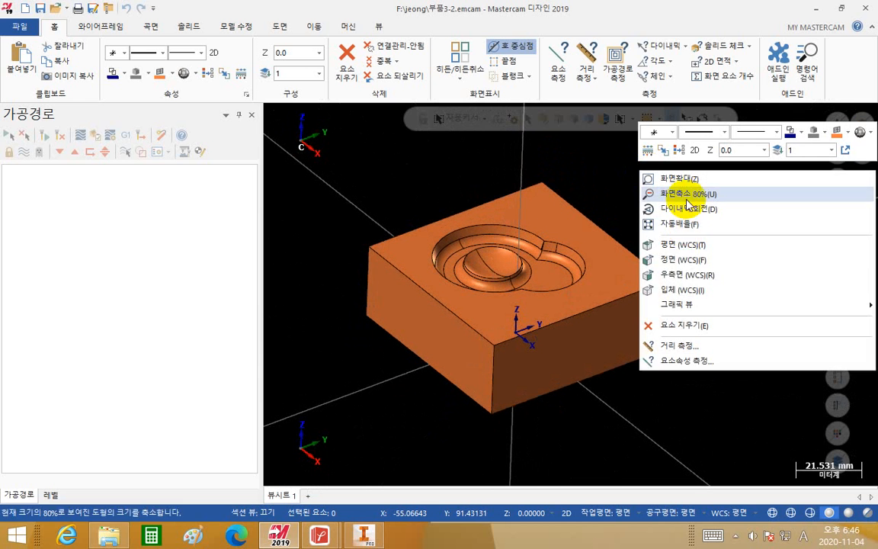
left_click(682, 290)
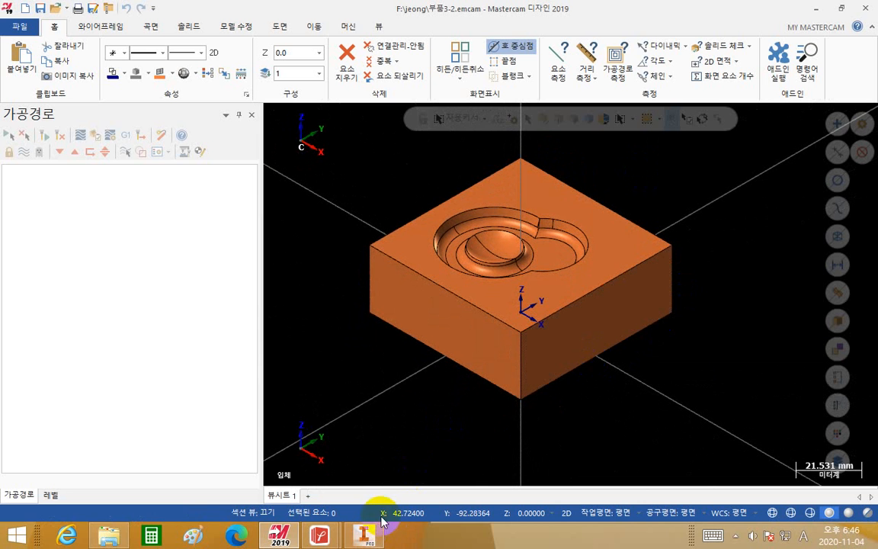
mouse_move(376, 532)
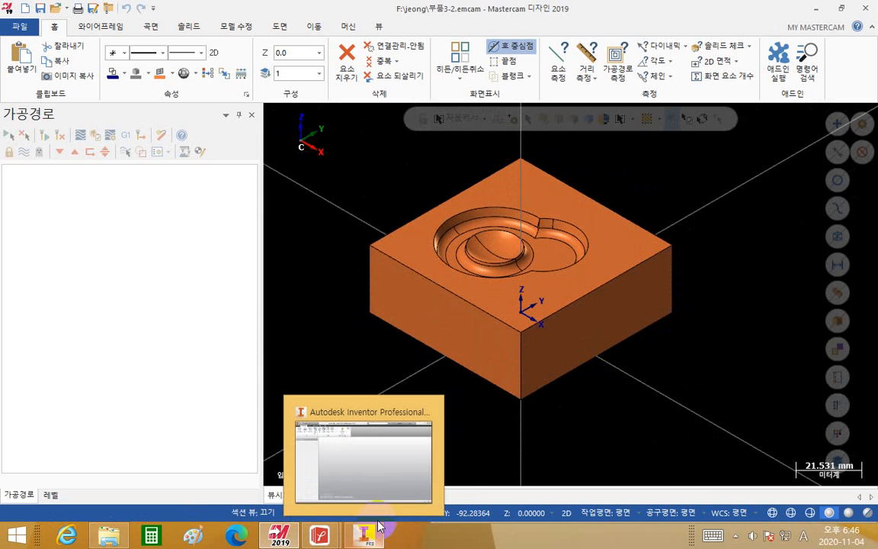
left_click(436, 425)
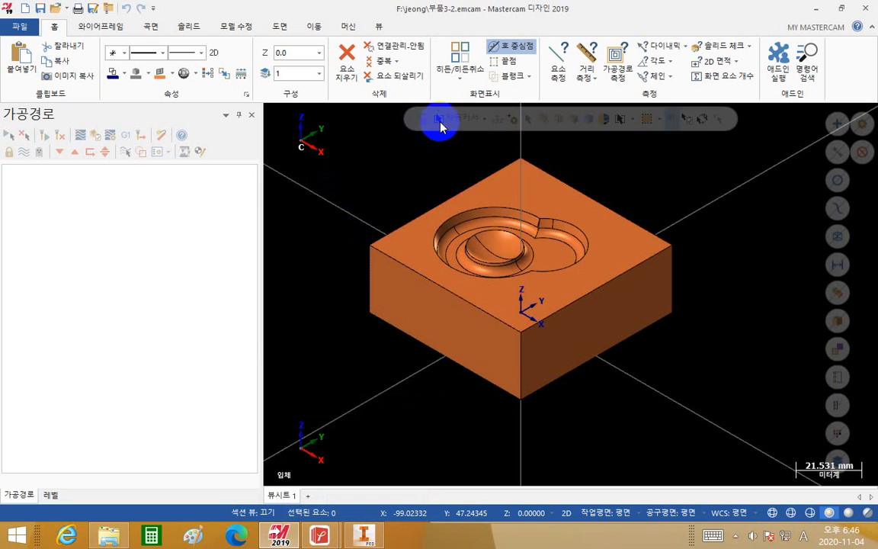
key("F12")
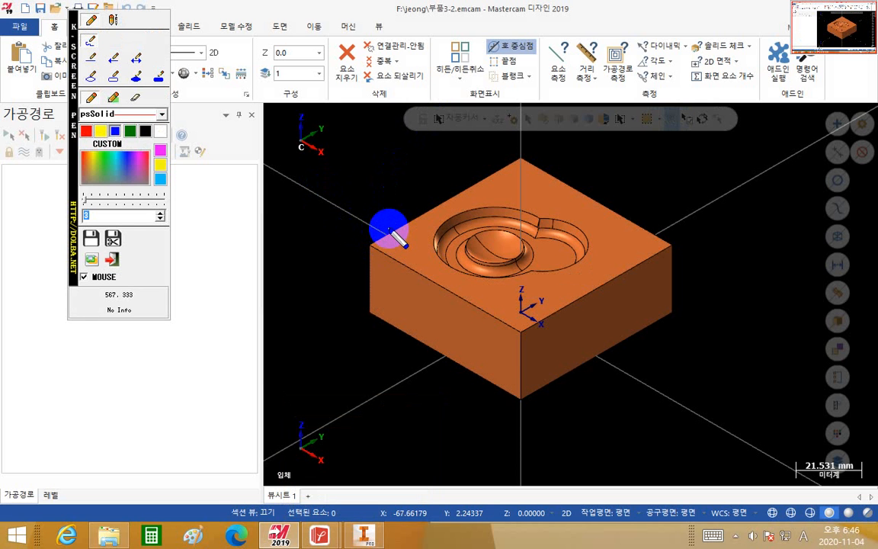
key("F12")
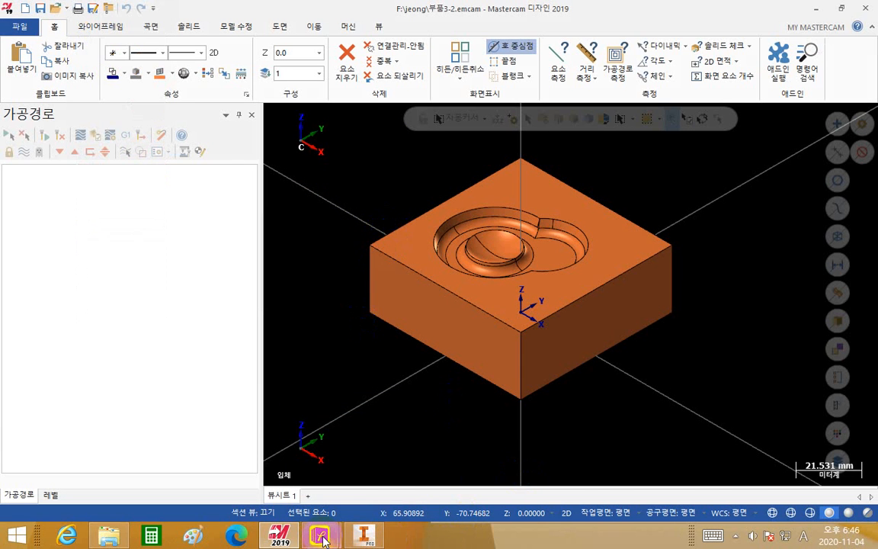
Switch to the PDF viewer and bring up the CAM program drawing 3-2.pdf beside the model
mouse_move(322, 539)
left_click(392, 464)
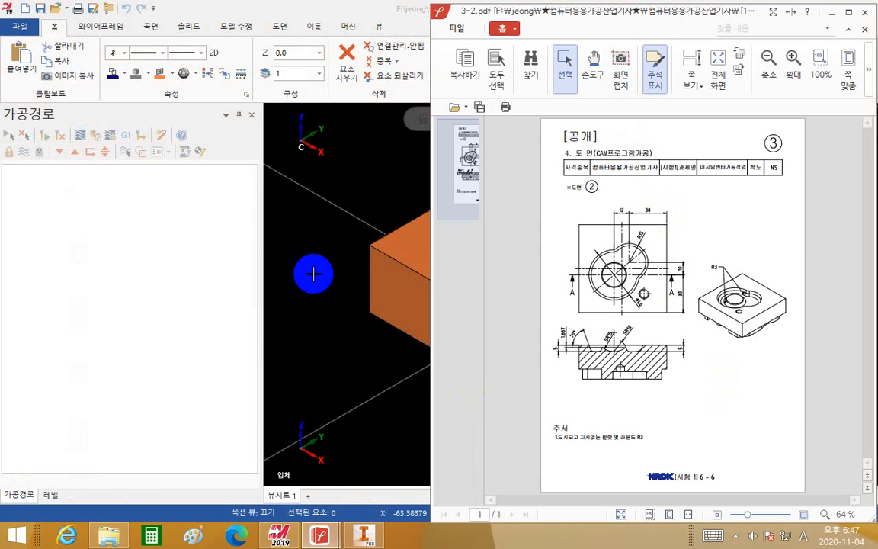
key("F2")
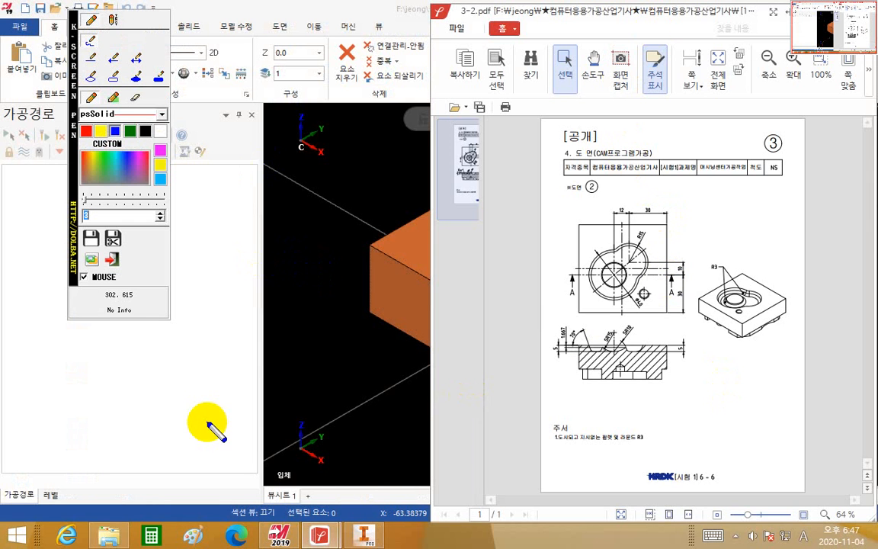
key("F2")
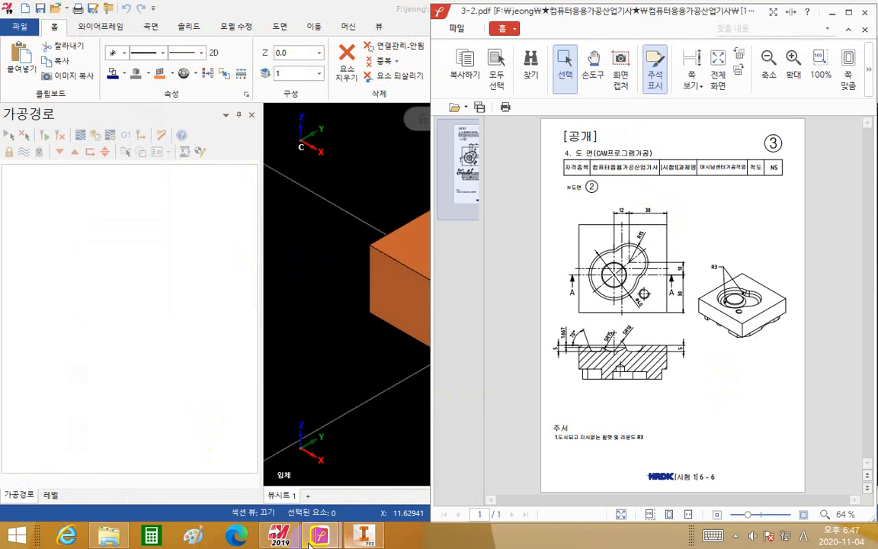
Switch to File Explorer and browse from the jeong folder through ★컴퓨터응용가공산업기사★ and [1과제]머시닝센터가공작업 to the 도면파일 folder
left_click(109, 536)
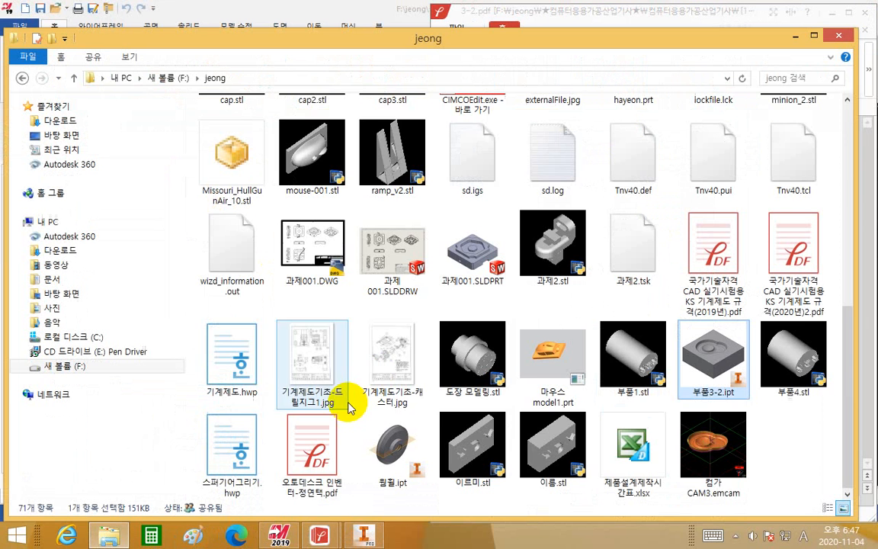
scroll(240, 240, "up", 5)
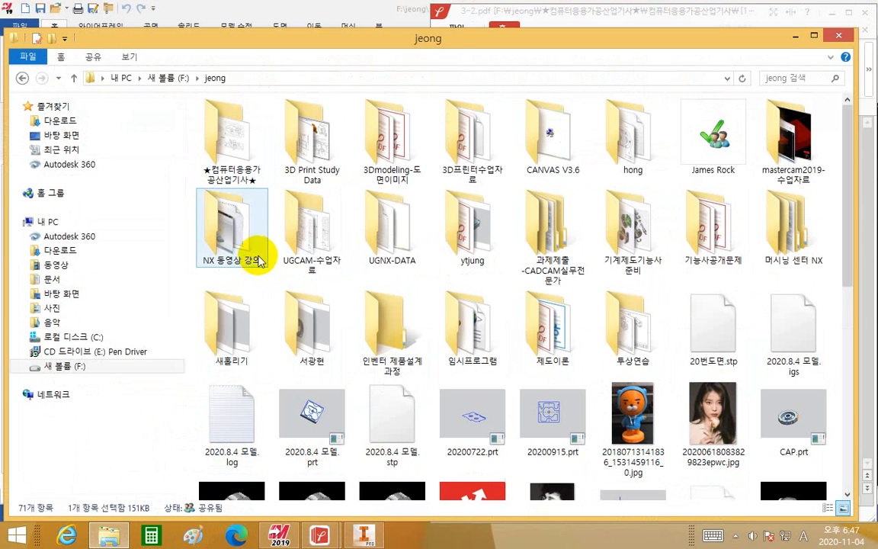
double_click(228, 153)
double_click(270, 150)
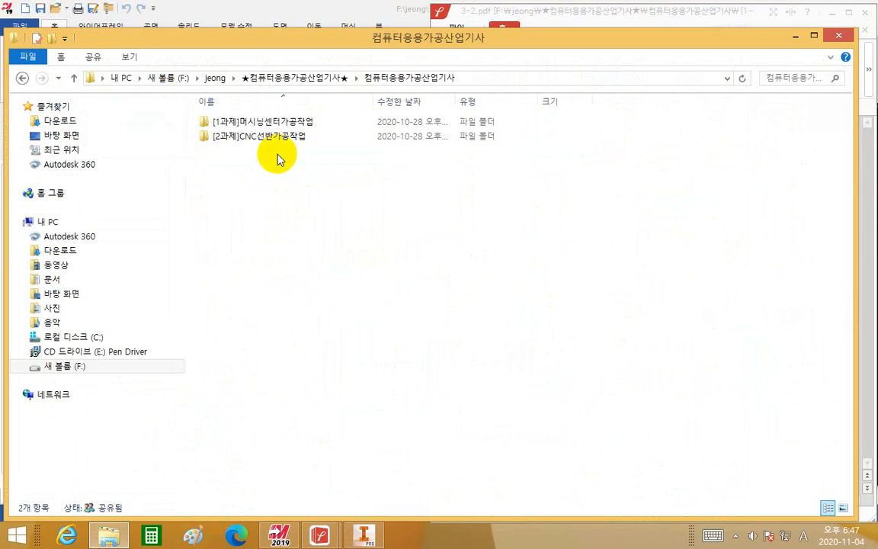
left_click(244, 145)
double_click(236, 121)
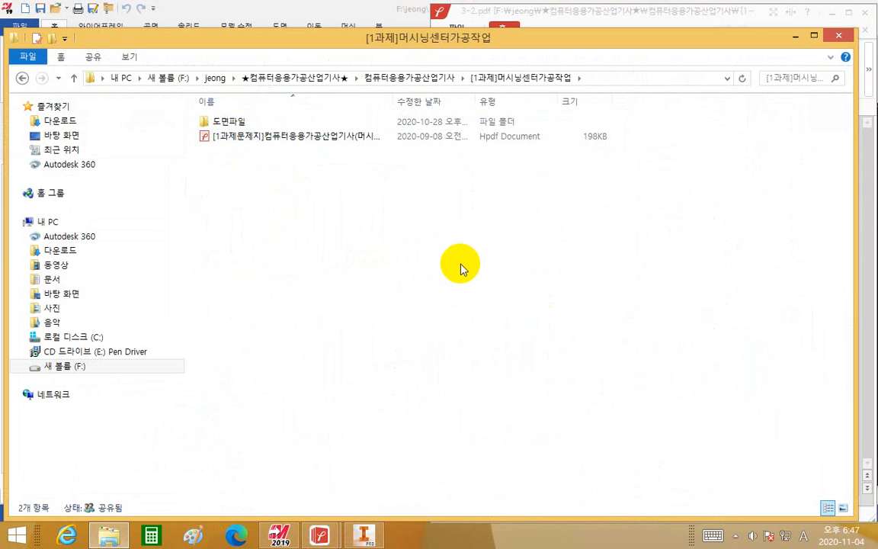
double_click(251, 125)
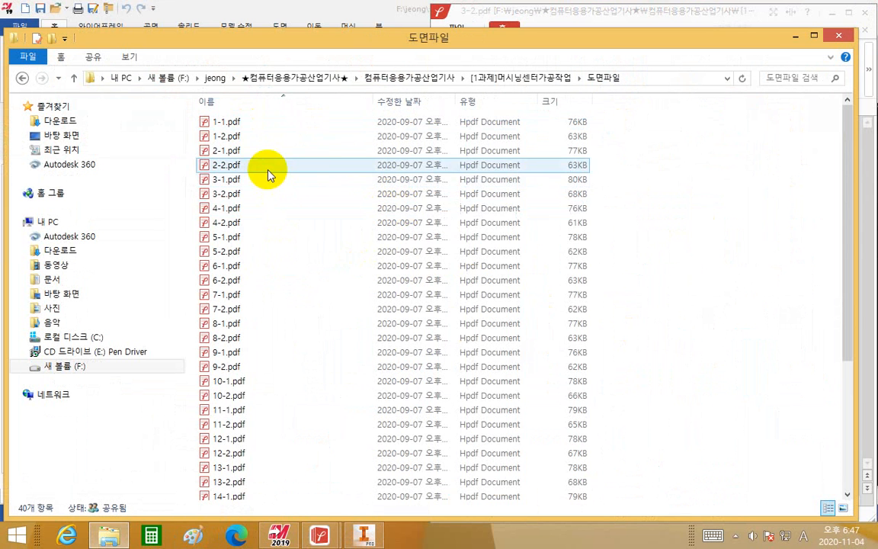
Open the manual program drawing 3-1.pdf and place its window side by side with 3-2.pdf
left_click(238, 180)
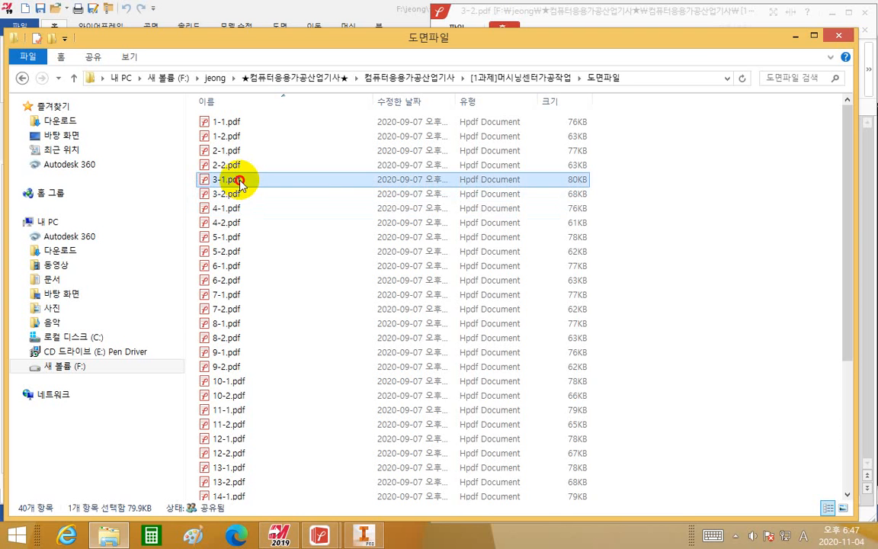
key("Return")
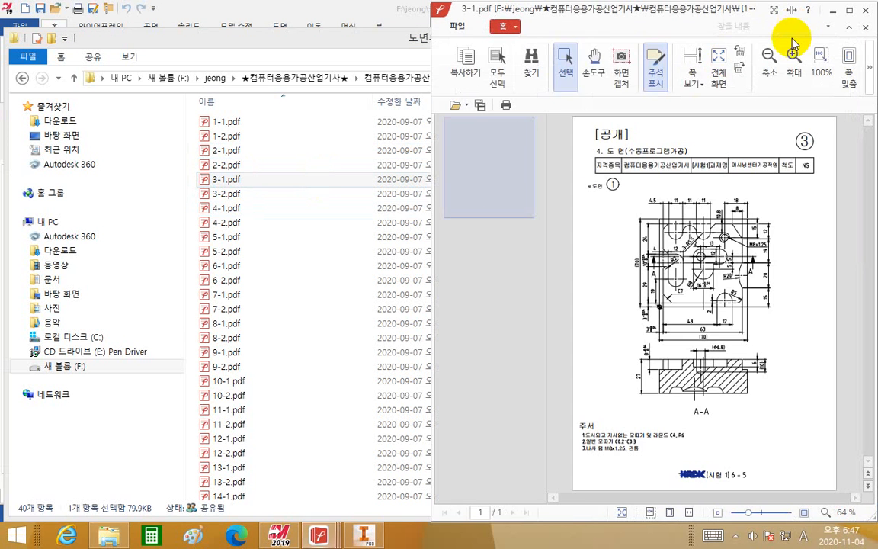
double_click(363, 44)
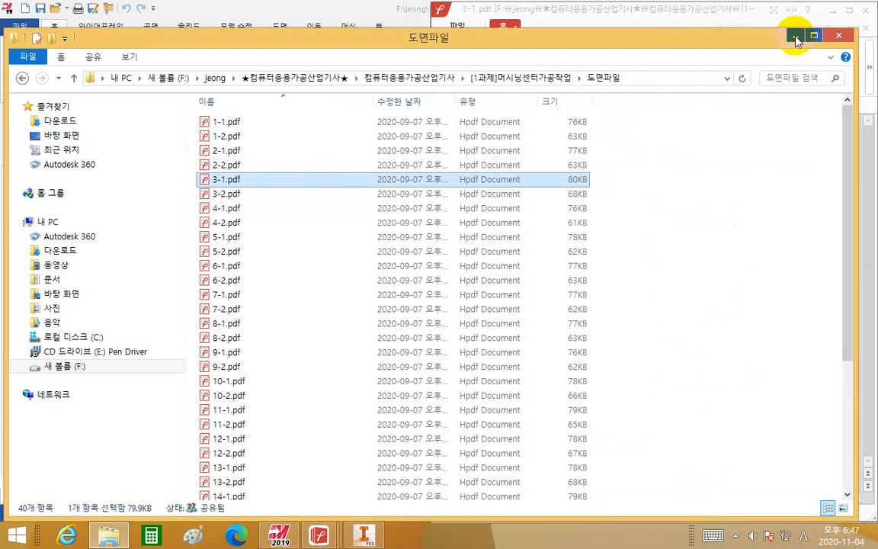
left_click(789, 11)
left_click_drag(702, 16, 290, 14)
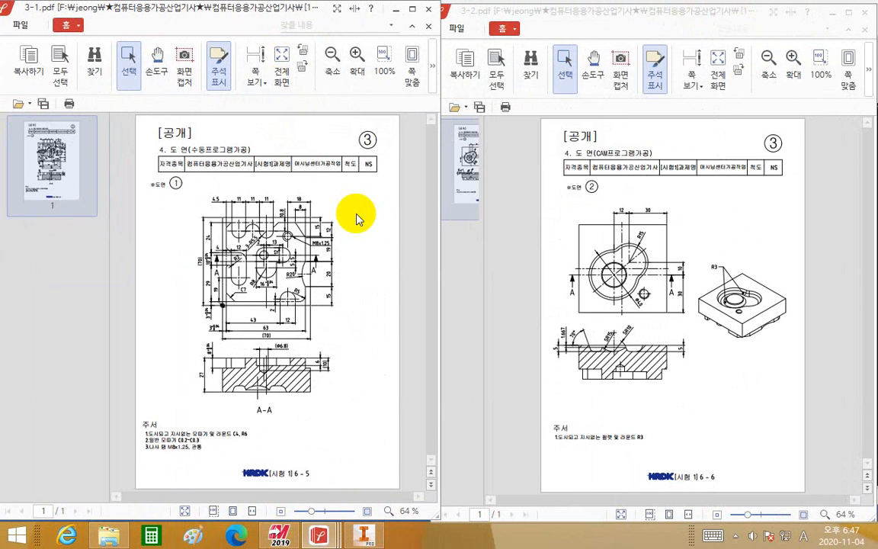
Start the screen pen, move its palette clear of the drawings and write MCT in blue between them
key("F9")
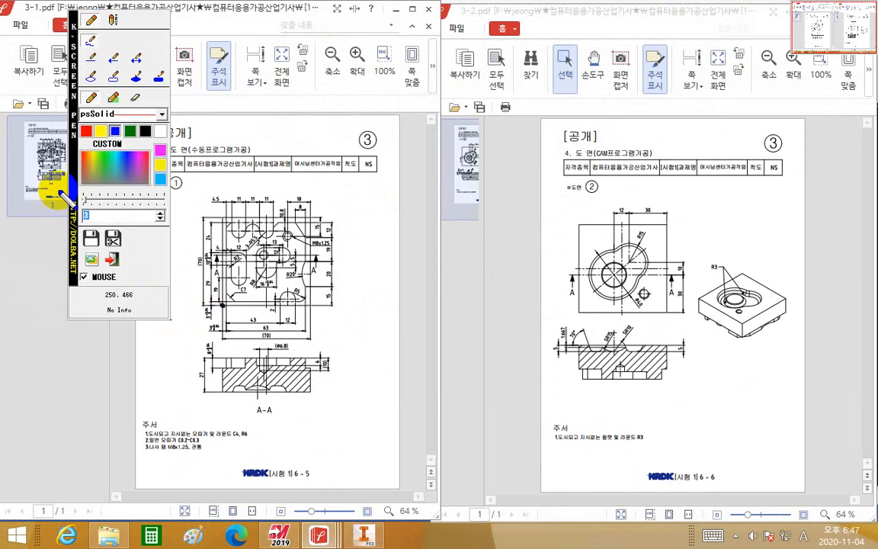
left_click_drag(80, 214, 23, 412)
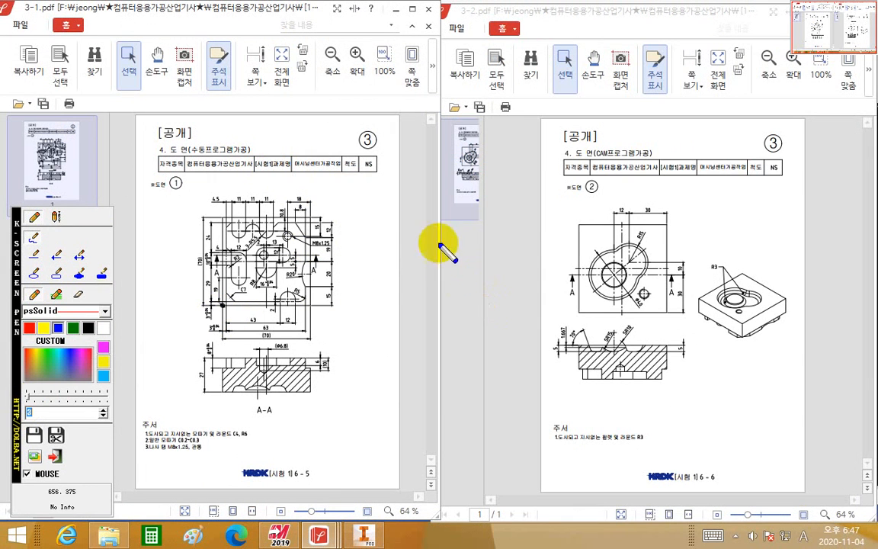
mouse_move(405, 264)
left_mouse_down()
mouse_move(421, 284)
mouse_move(440, 276)
mouse_move(452, 291)
left_mouse_up()
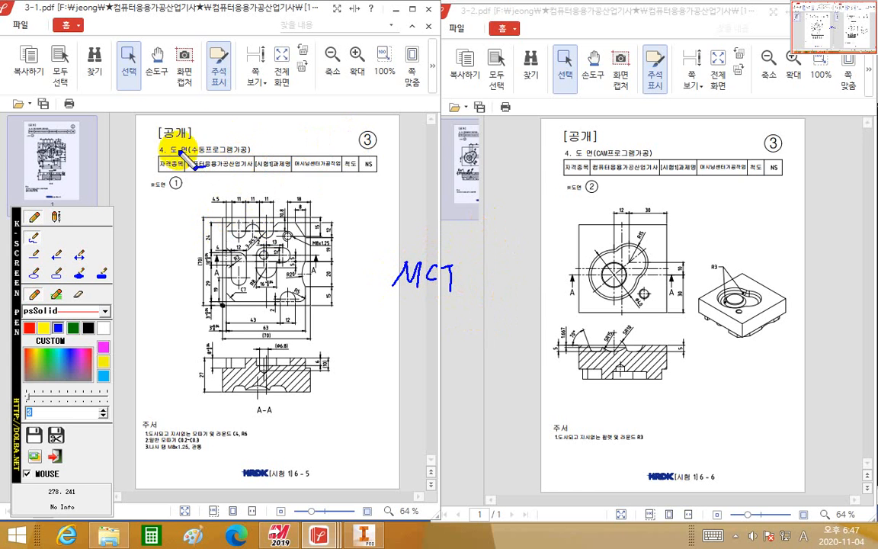
Circle the program-type titles on both drawings in blue, label 3-1.pdf 1과제 and 3-2.pdf 2과제, and underline 1과제
left_click_drag(183, 168, 216, 169)
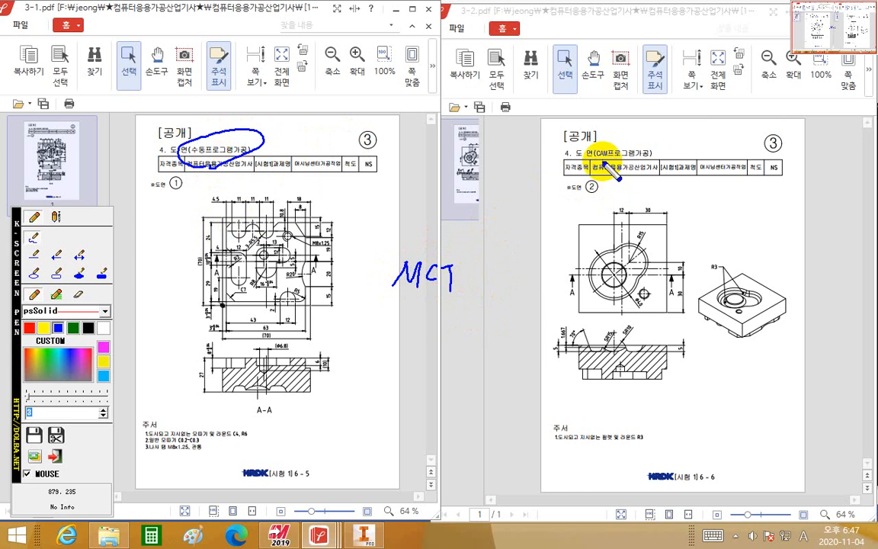
mouse_move(643, 157)
left_mouse_down()
mouse_move(594, 158)
mouse_move(607, 165)
left_mouse_up()
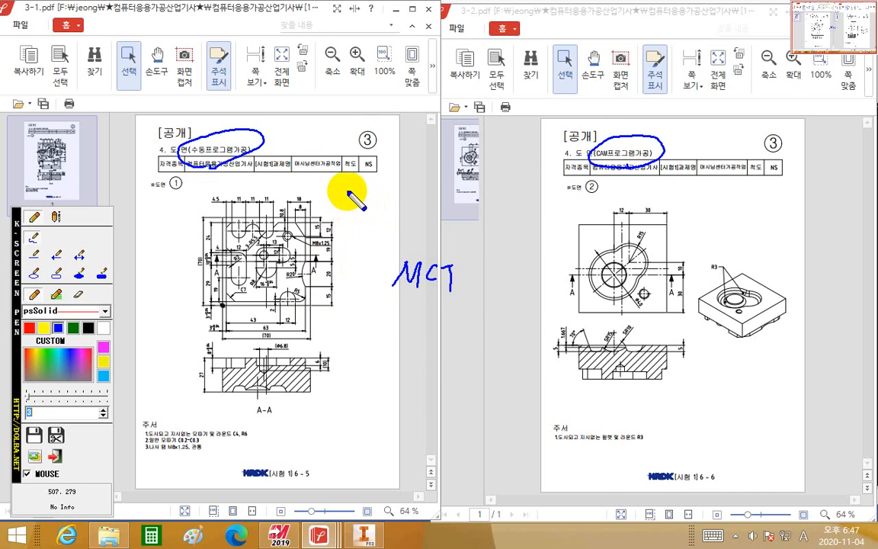
mouse_move(346, 190)
left_mouse_down()
mouse_move(348, 208)
mouse_move(366, 187)
mouse_move(372, 196)
left_mouse_up()
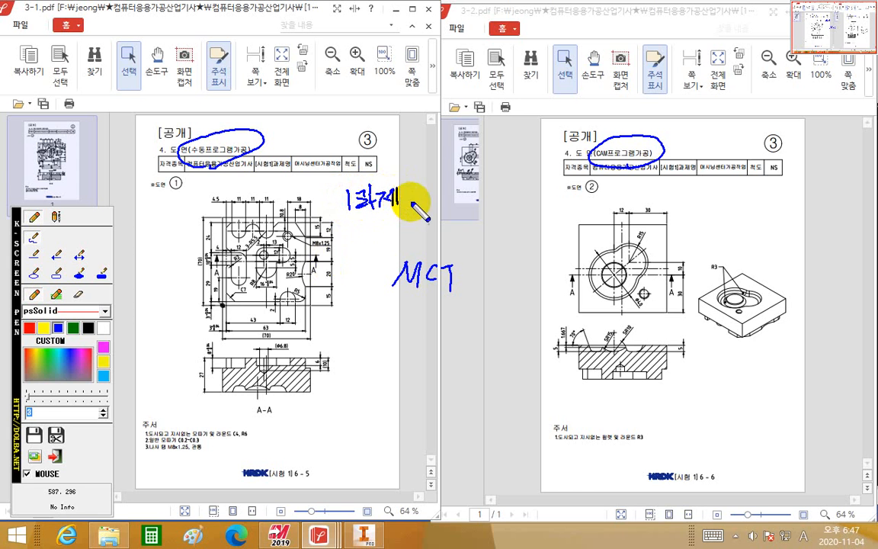
left_click_drag(733, 197, 753, 208)
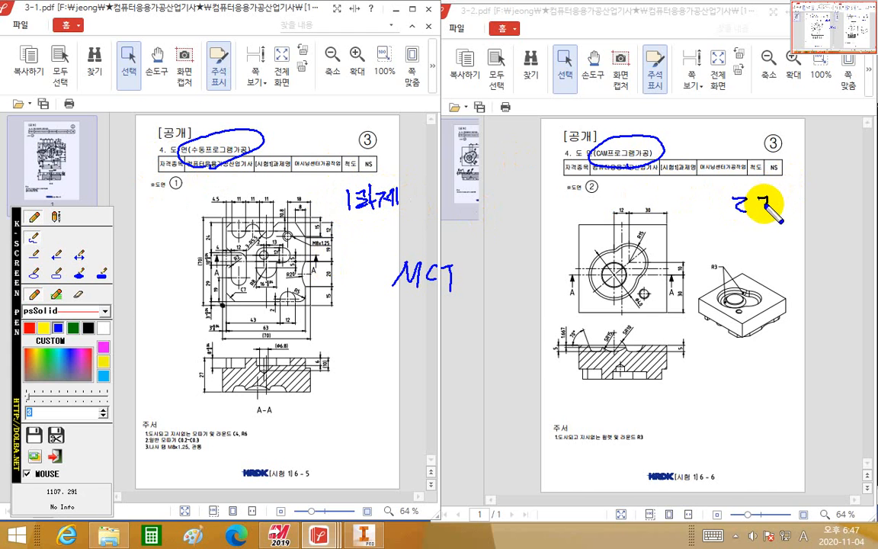
mouse_move(771, 214)
left_mouse_down()
mouse_move(781, 198)
mouse_move(801, 216)
left_mouse_up()
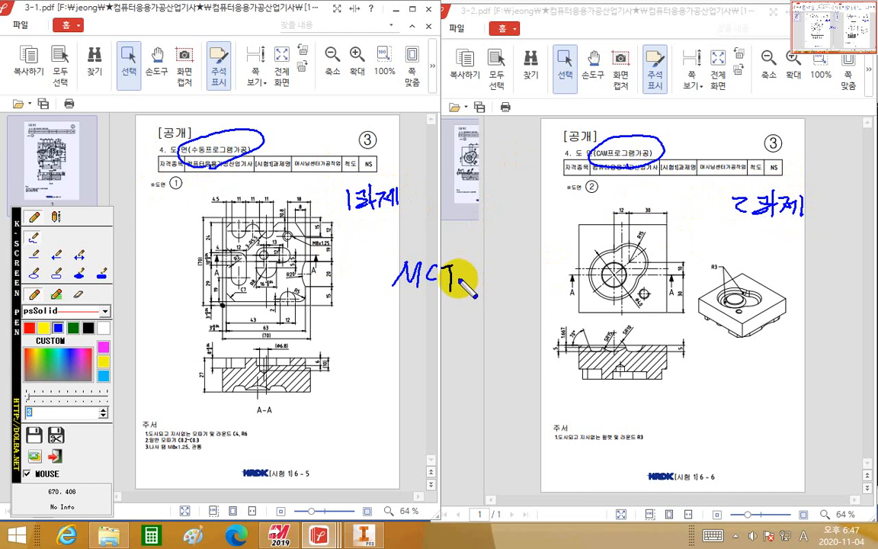
left_click_drag(342, 219, 419, 206)
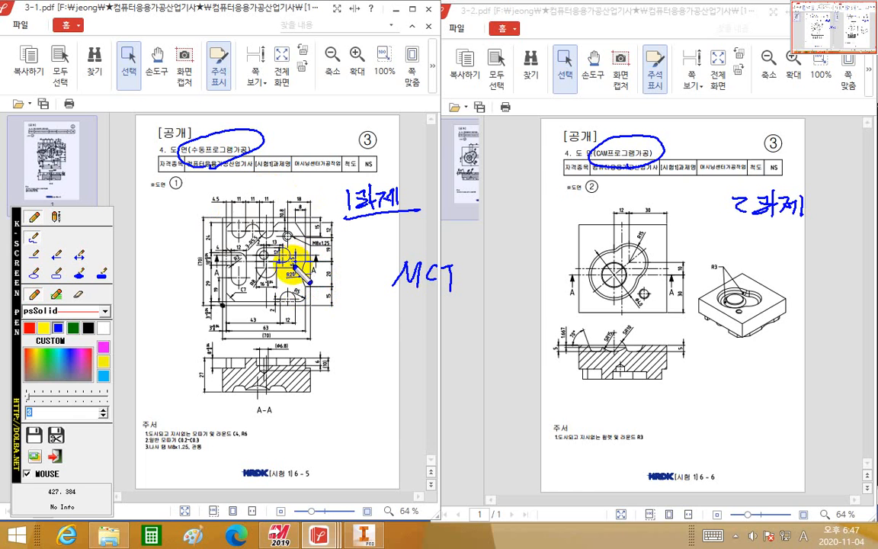
Circle the lower-left origin point in the plan and section views of 3-1.pdf and draw axis arrows from both points
mouse_move(226, 313)
left_mouse_down()
mouse_move(205, 304)
mouse_move(220, 313)
mouse_move(230, 306)
left_mouse_up()
left_click(222, 306)
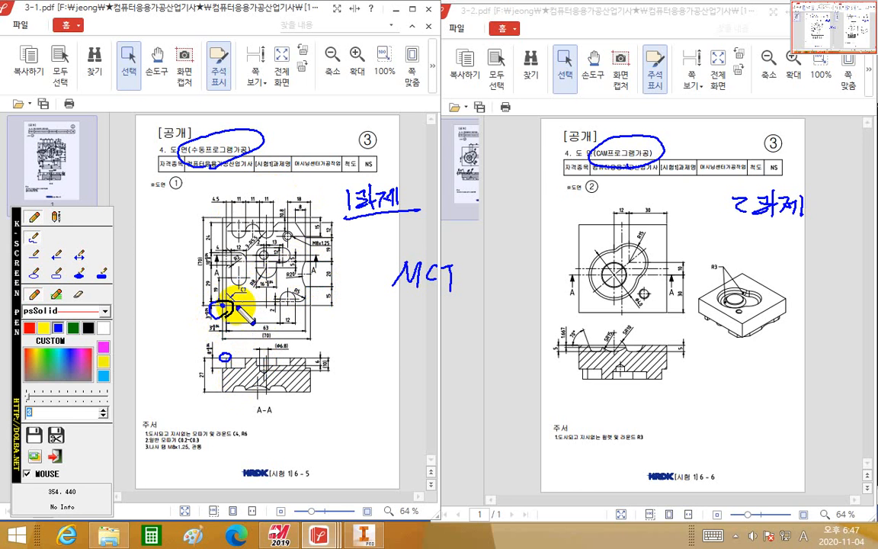
mouse_move(223, 307)
left_mouse_down()
mouse_move(244, 302)
mouse_move(216, 295)
mouse_move(215, 262)
mouse_move(230, 272)
left_mouse_up()
mouse_move(229, 356)
left_mouse_down()
mouse_move(269, 346)
mouse_move(213, 336)
mouse_move(232, 330)
left_mouse_up()
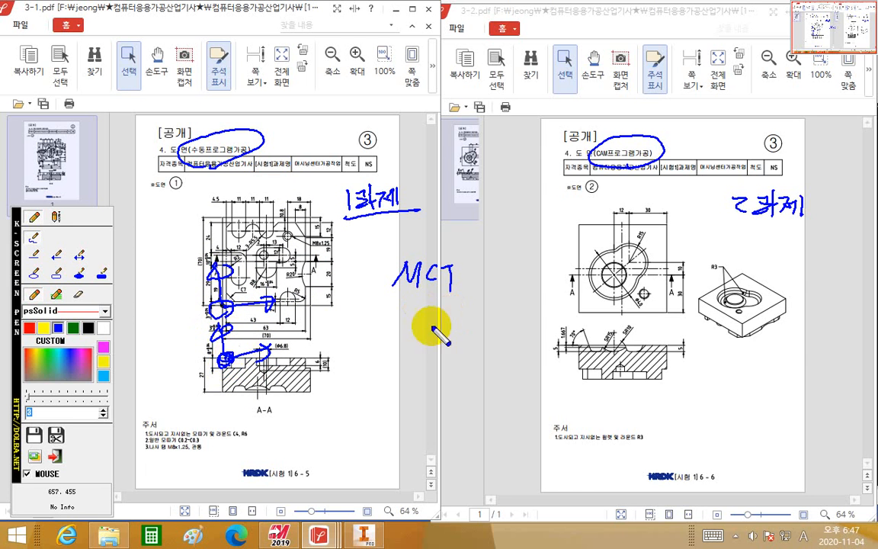
Sketch a block in blue beside the section view of 3-1.pdf, circle its upper-left corner as the origin and label it G54
mouse_move(385, 335)
left_mouse_down()
mouse_move(414, 382)
mouse_move(430, 352)
mouse_move(411, 385)
left_mouse_up()
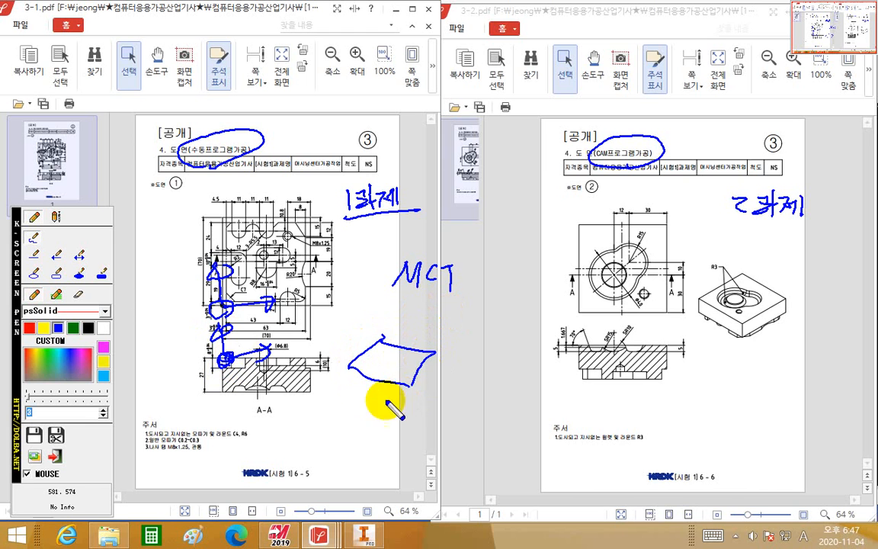
left_click_drag(348, 367, 357, 401)
left_click_drag(412, 385, 412, 398)
left_click_drag(355, 409, 414, 409)
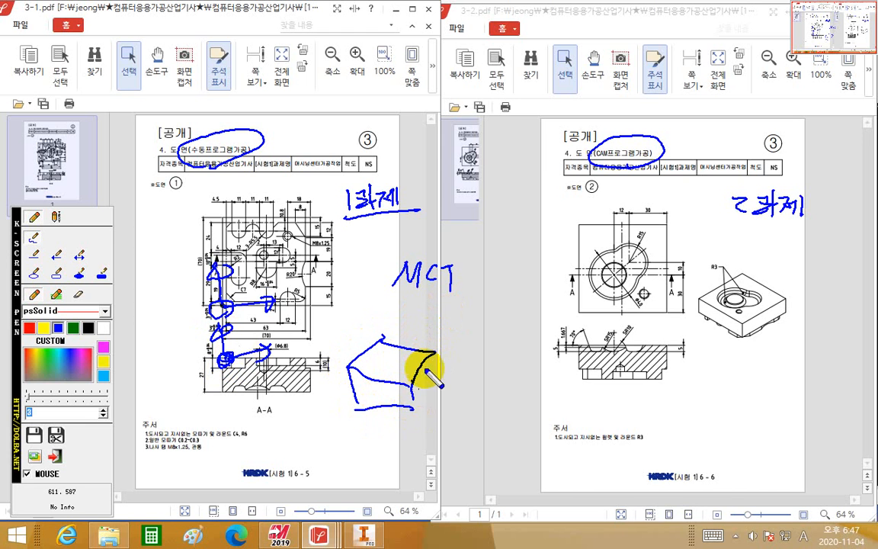
left_click_drag(426, 355, 430, 393)
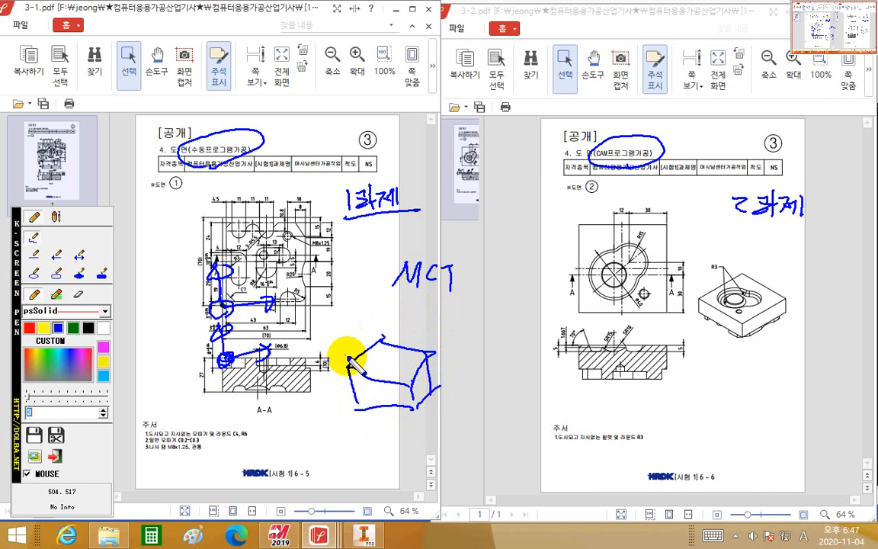
left_click_drag(346, 366, 352, 368)
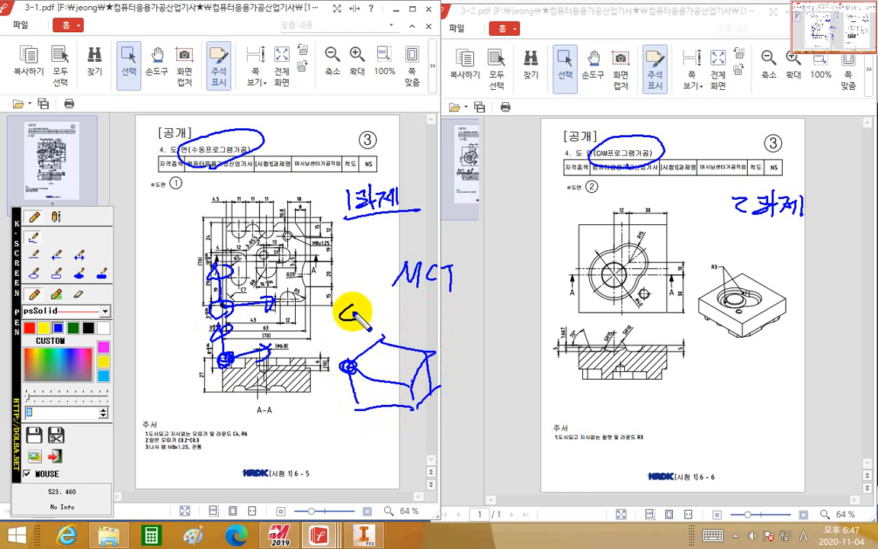
left_click_drag(366, 306, 375, 304)
mouse_move(383, 304)
left_mouse_down()
mouse_move(395, 312)
mouse_move(388, 318)
left_mouse_up()
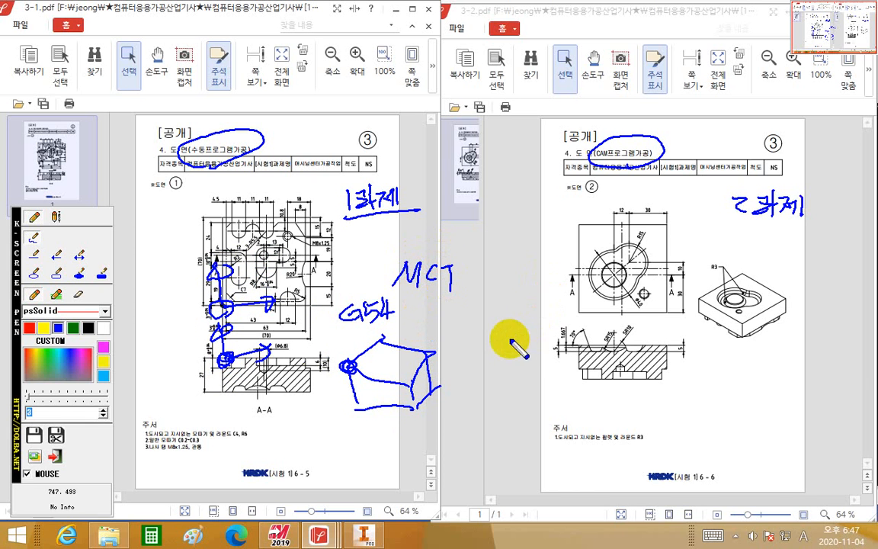
Circle the 27 thickness dimension on 3-1.pdf, then circle the drawing number 2 label and outline the pocket contour on 3-2.pdf
mouse_move(196, 369)
left_mouse_down()
mouse_move(196, 385)
mouse_move(222, 360)
left_mouse_up()
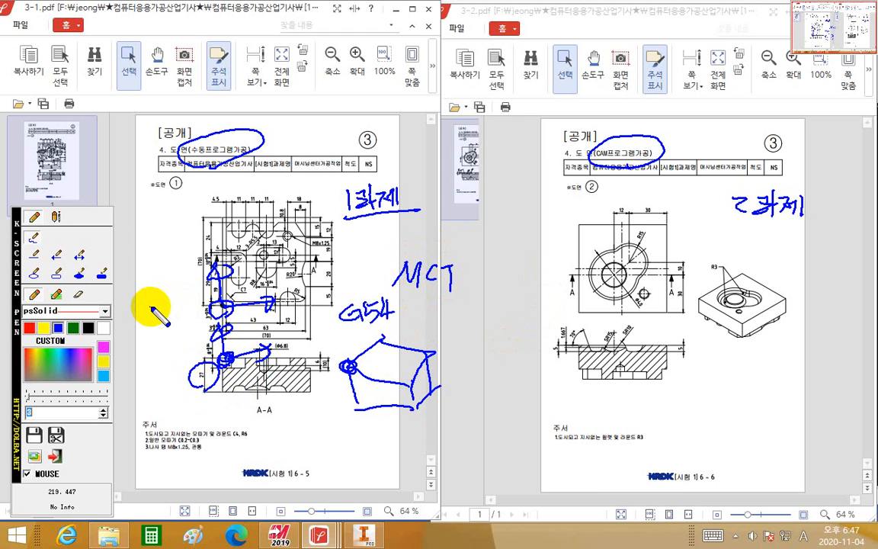
mouse_move(140, 311)
left_mouse_down()
mouse_move(153, 330)
mouse_move(165, 324)
mouse_move(161, 310)
left_mouse_up()
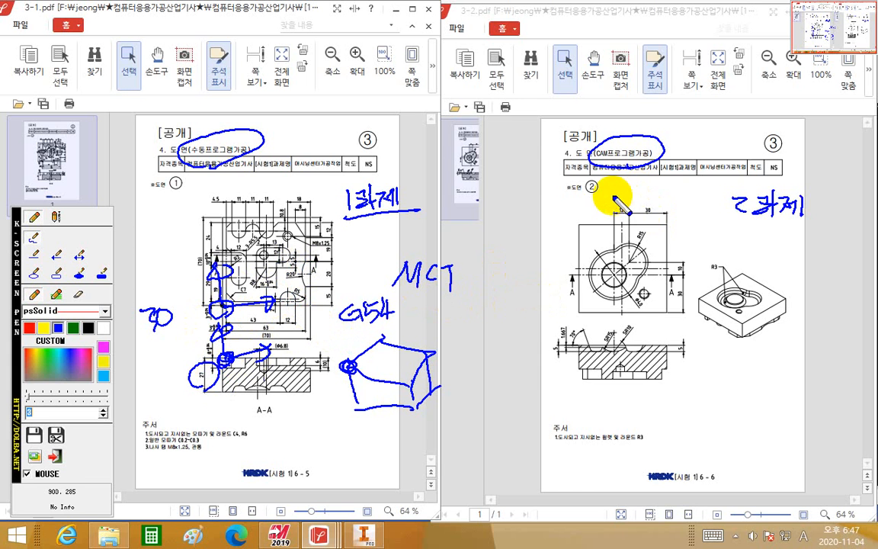
mouse_move(597, 200)
left_mouse_down()
mouse_move(569, 174)
mouse_move(592, 202)
left_mouse_up()
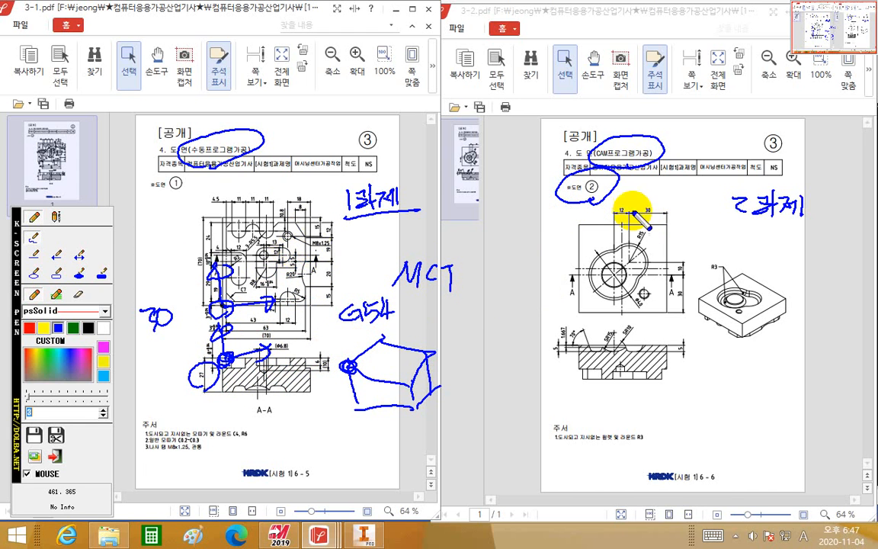
mouse_move(619, 247)
left_mouse_down()
mouse_move(587, 255)
mouse_move(588, 290)
mouse_move(628, 294)
left_mouse_up()
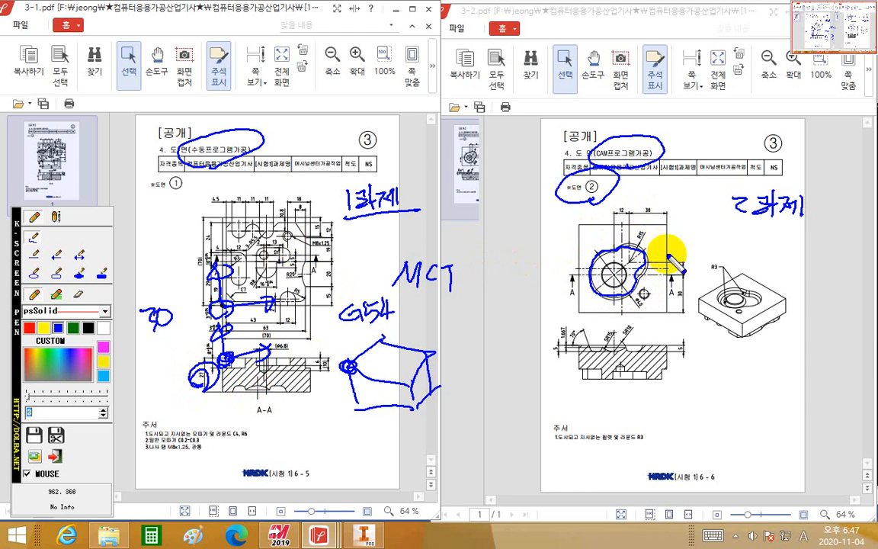
left_click_drag(558, 266, 619, 263)
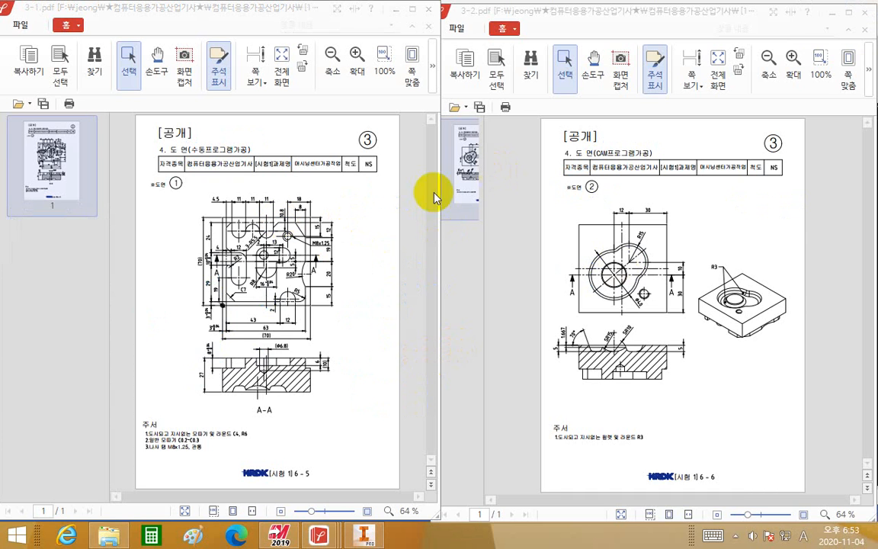
Restart the screen pen, draw a V, a line along the lower edge and a flip curve on 3-1.pdf, and close the pen
key("F9")
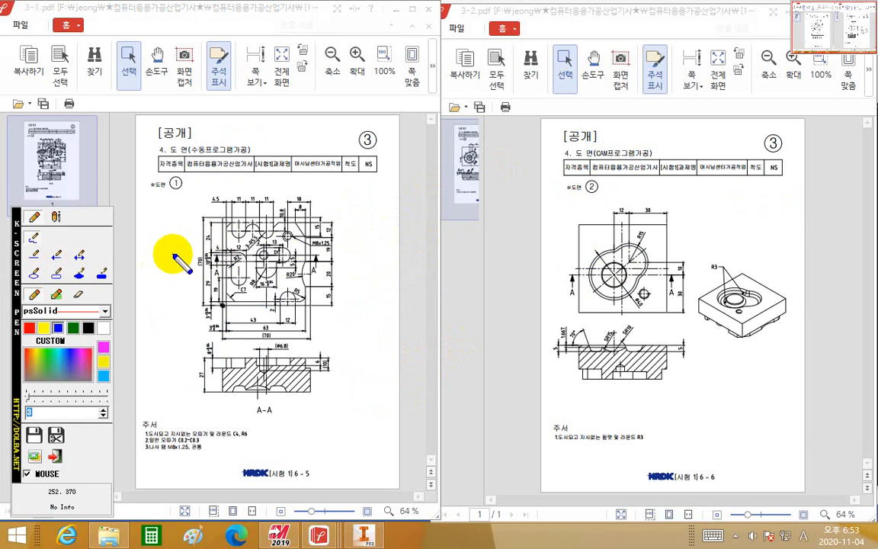
left_click_drag(166, 264, 176, 262)
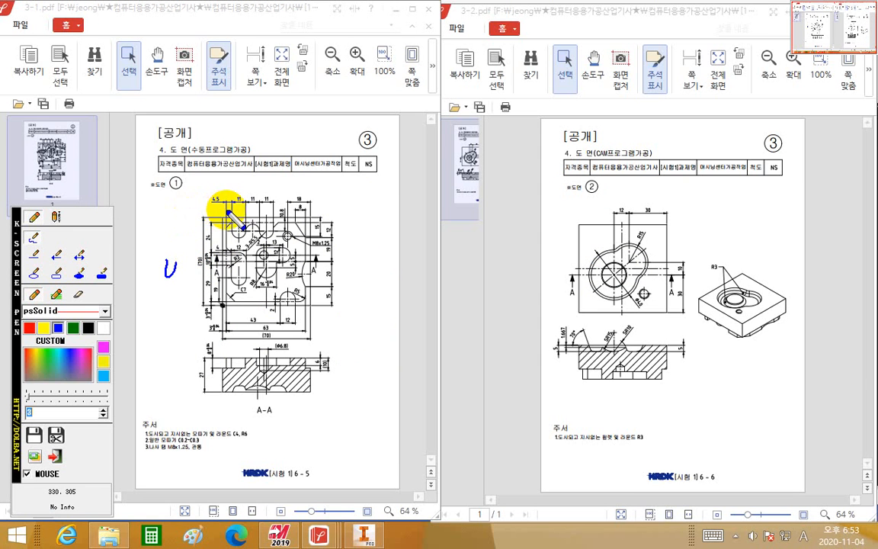
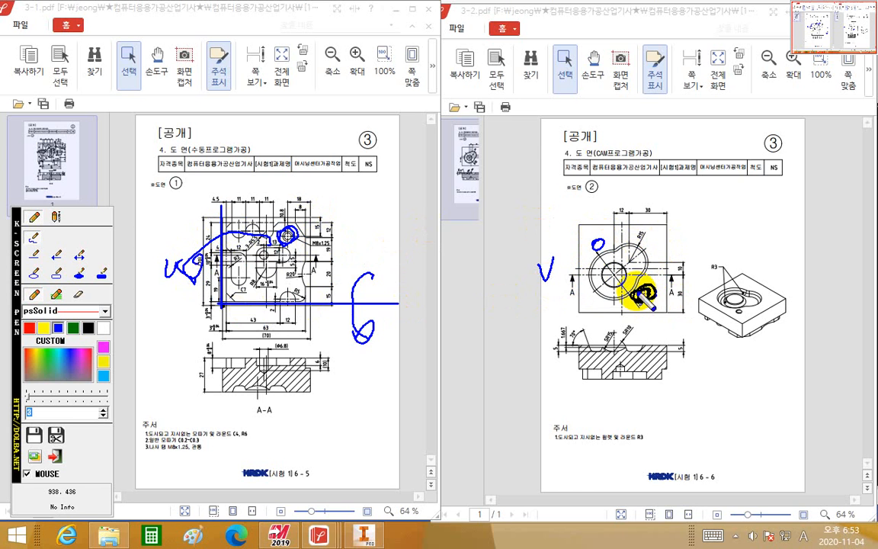
left_click_drag(221, 302, 396, 293)
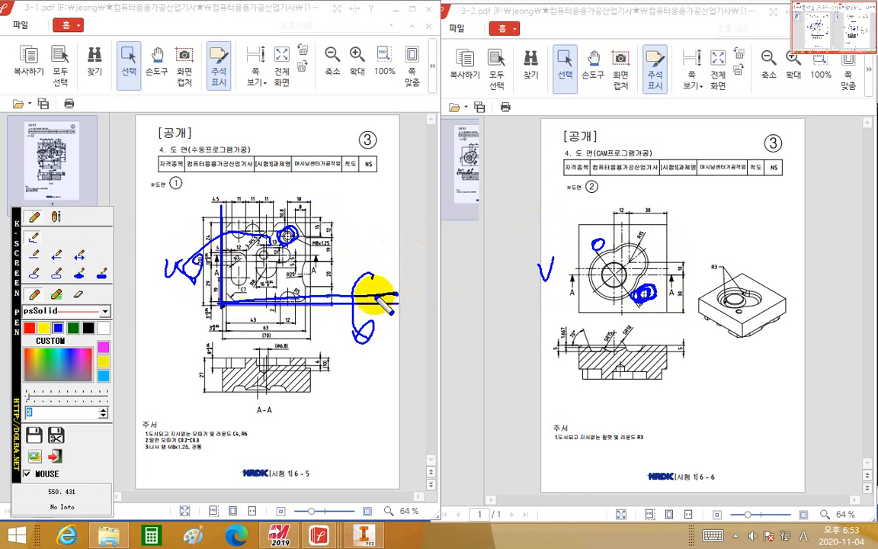
mouse_move(341, 249)
left_mouse_down()
mouse_move(312, 290)
mouse_move(339, 321)
left_mouse_up()
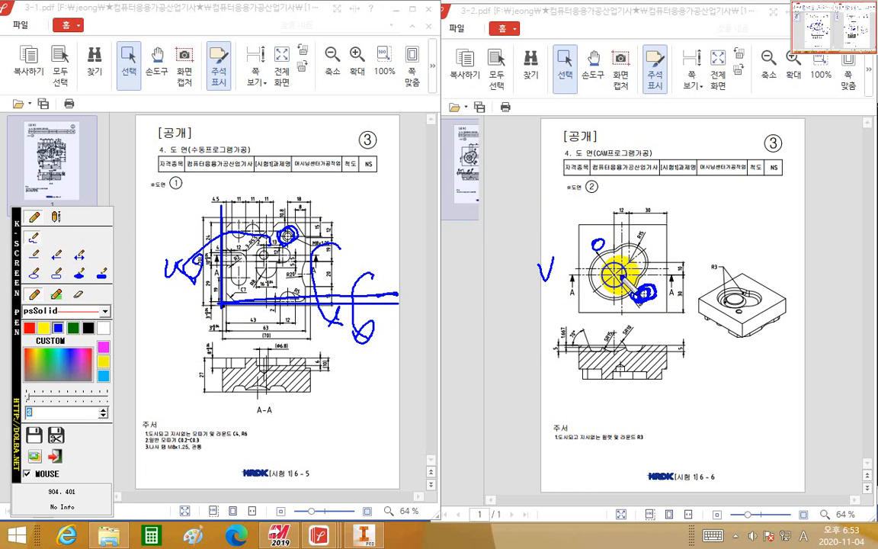
key("Escape")
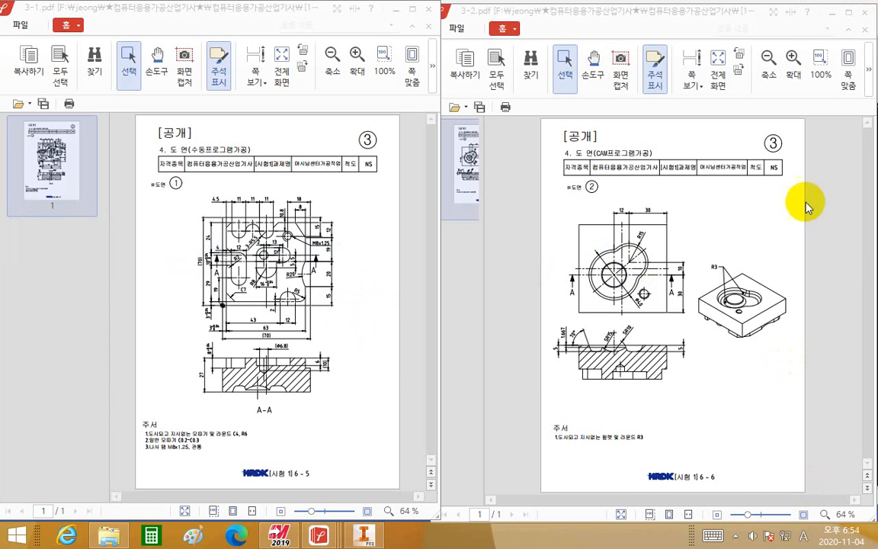
Minimize the 3-1.pdf window and switch to Mastercam, bringing the 부품3-2 model to the front with nothing selected
left_click(397, 11)
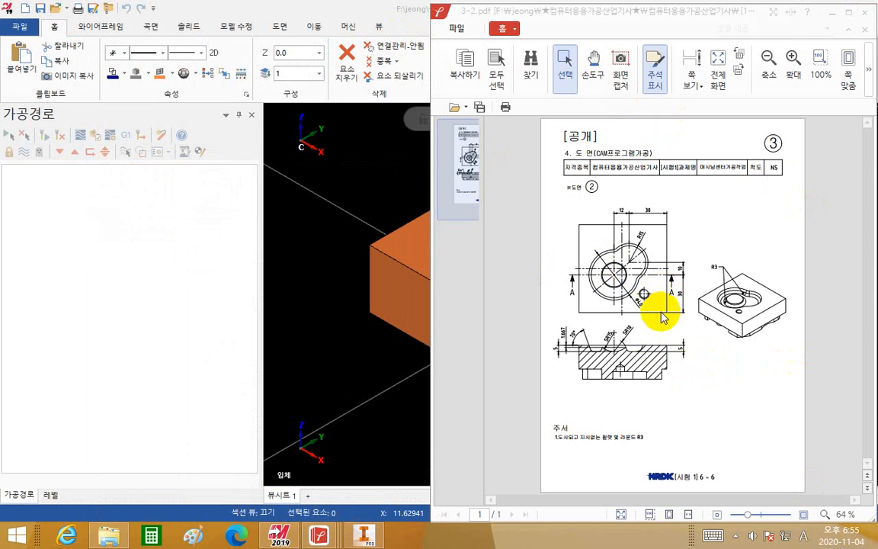
left_click(361, 202)
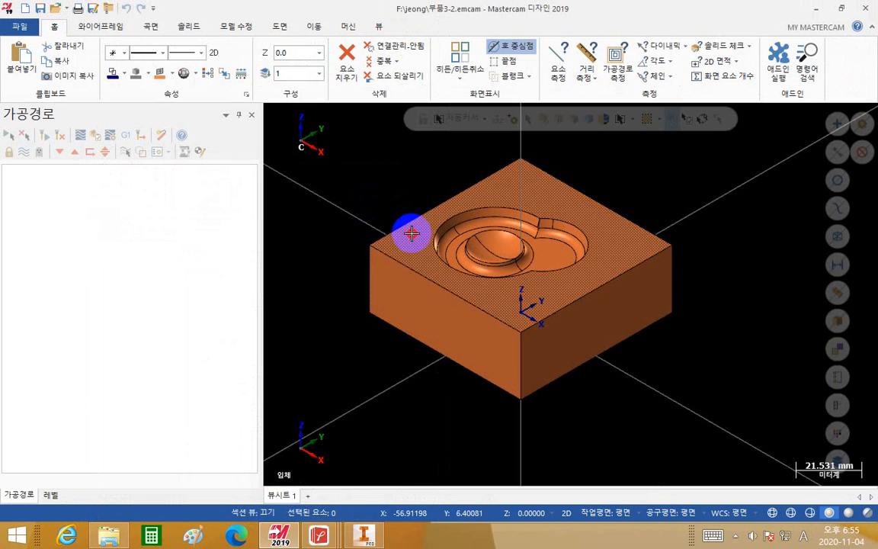
left_click(409, 231)
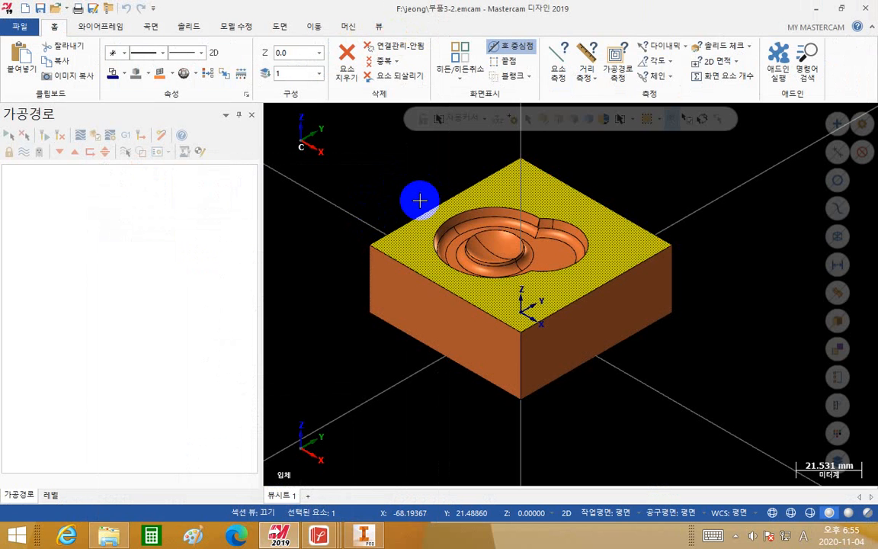
left_click(420, 200)
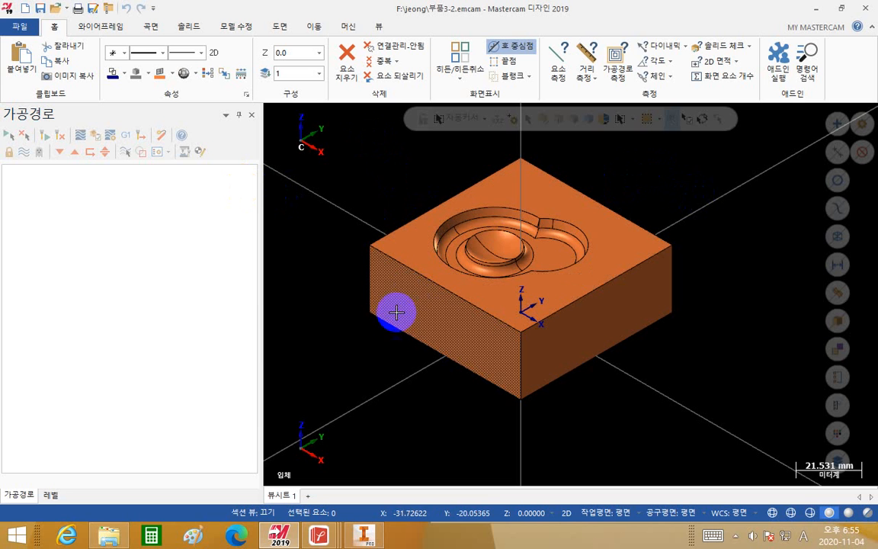
Measure the block's thickness between the upper and lower endpoints of one vertical corner edge, and close the distance measurement
middle_click_drag(395, 313, 324, 295)
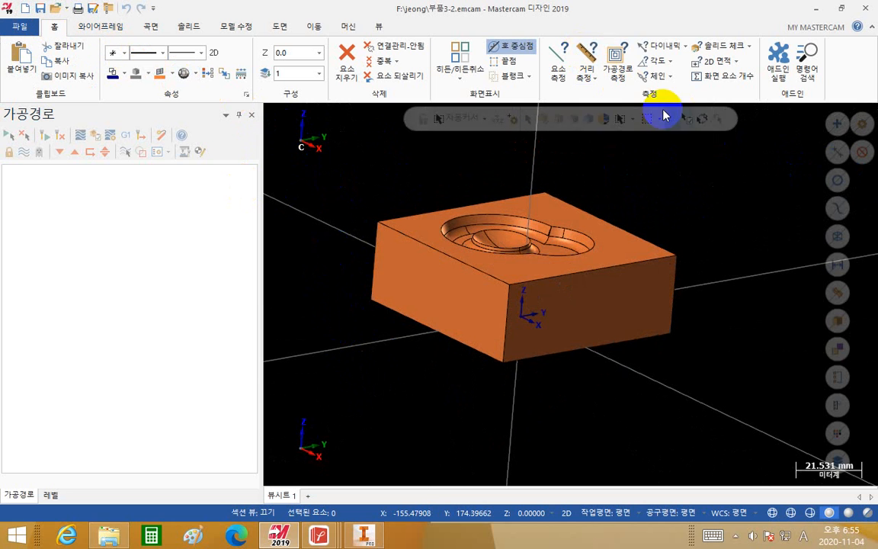
left_click(586, 50)
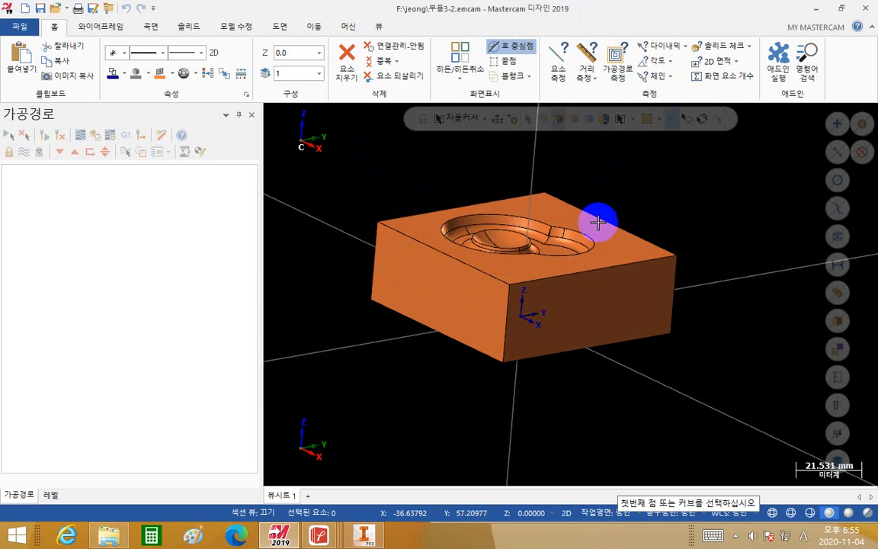
left_click(508, 224)
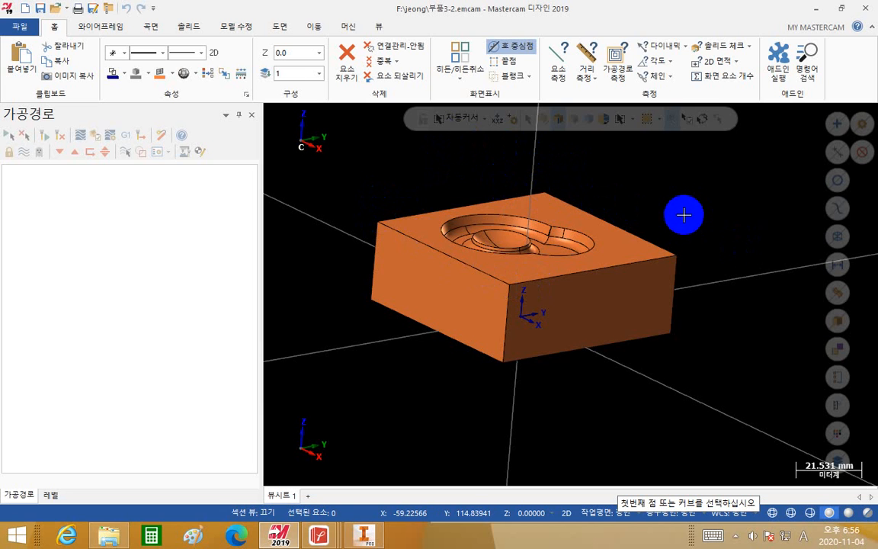
left_click(377, 223)
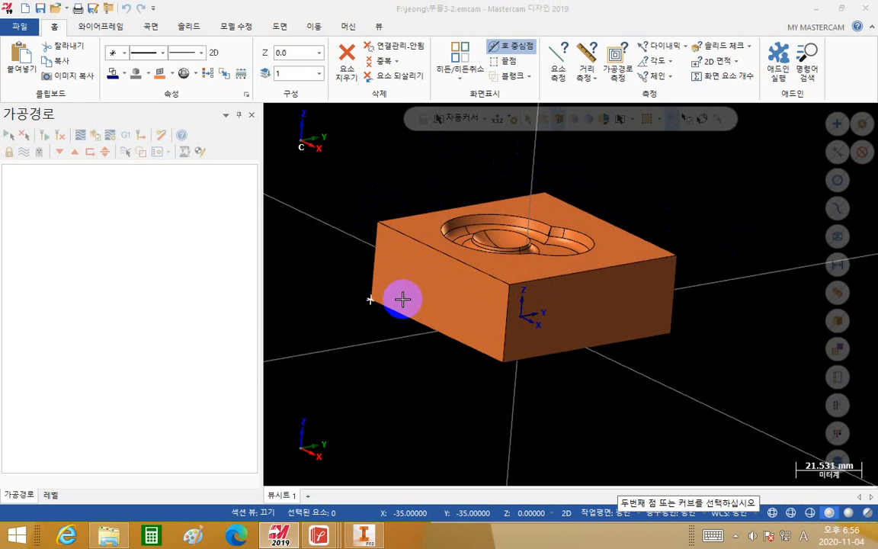
middle_click_drag(411, 364, 421, 289)
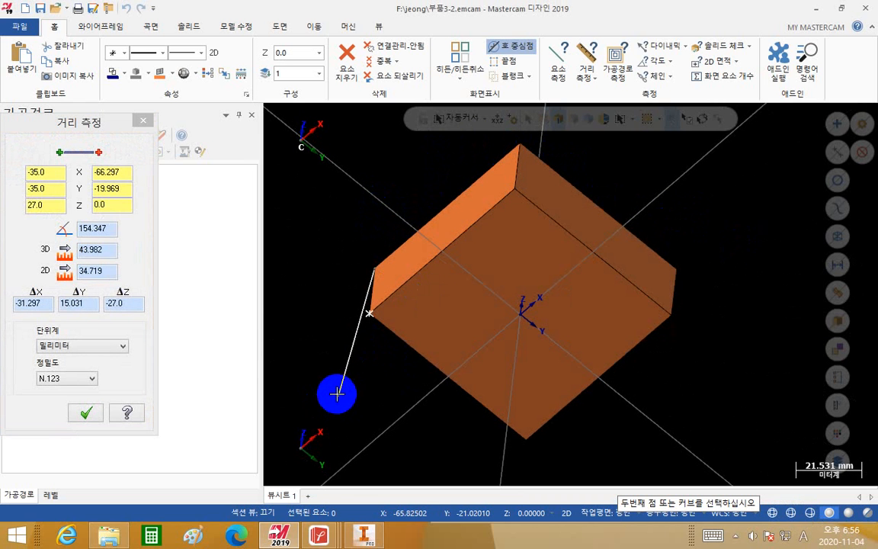
left_click(411, 327)
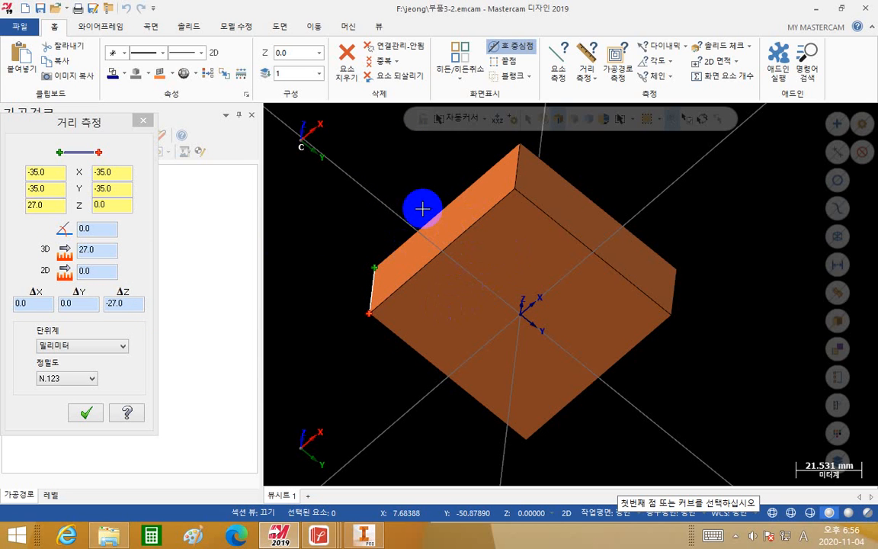
key("Escape")
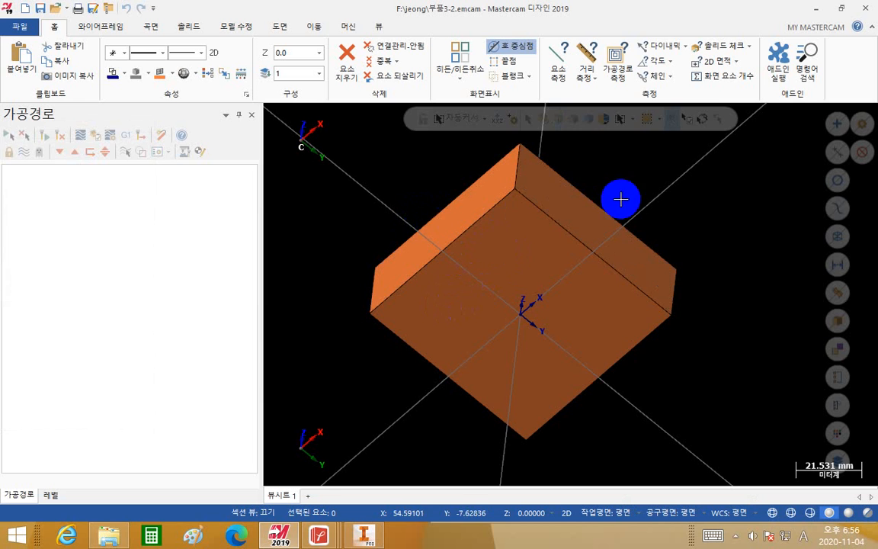
Examine the block's position relative to the origin from above and below, highlighting its pocket-side and underside faces, and clear the selection
middle_click_drag(618, 206, 590, 263)
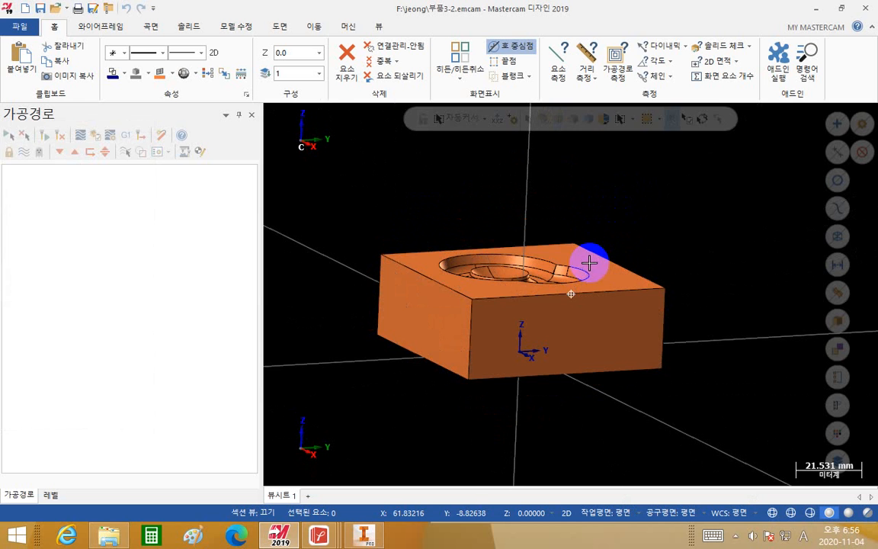
left_click(543, 248)
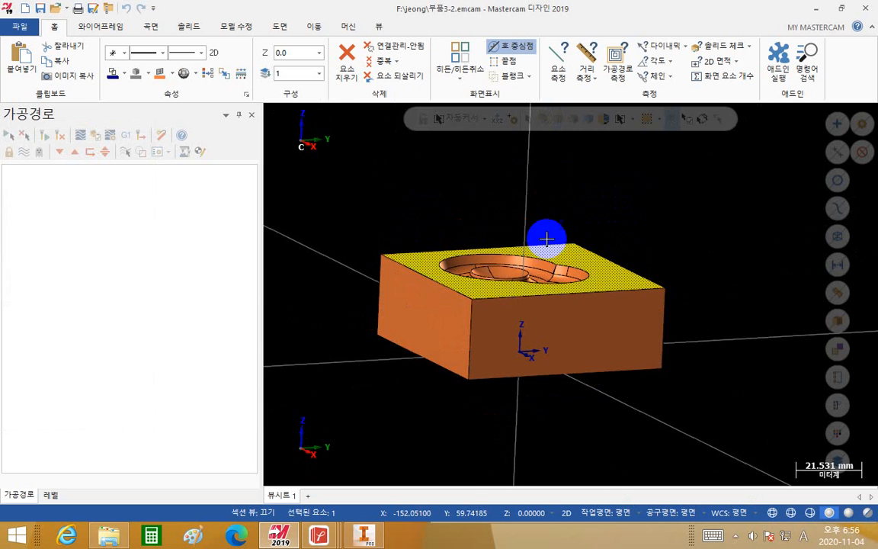
middle_click_drag(472, 290, 460, 284)
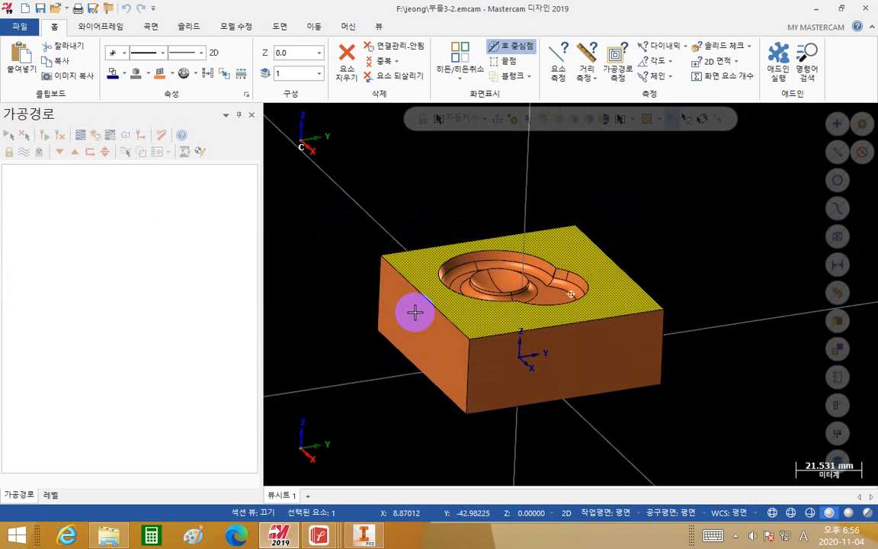
middle_click_drag(415, 312, 478, 314)
left_click(515, 278)
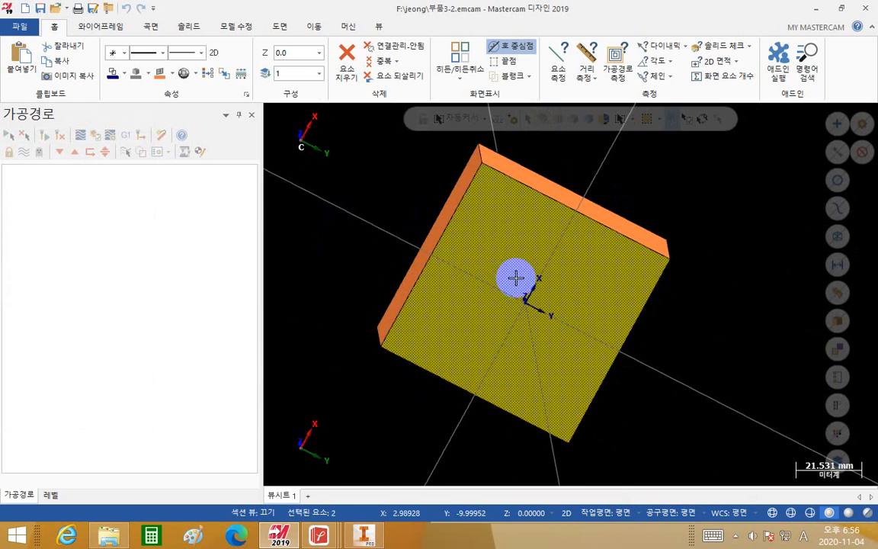
middle_click_drag(618, 227, 614, 305)
key("Escape")
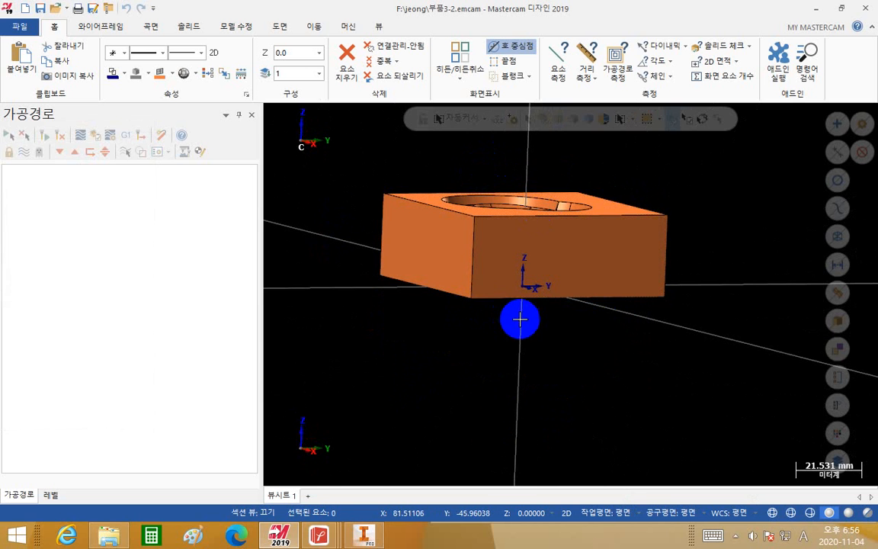
middle_click_drag(523, 327, 478, 329)
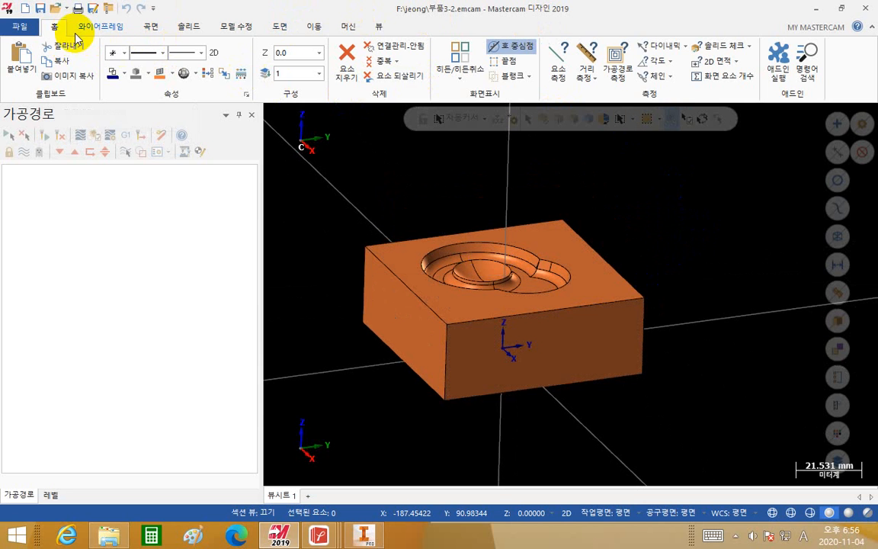
left_click(95, 28)
left_click(150, 27)
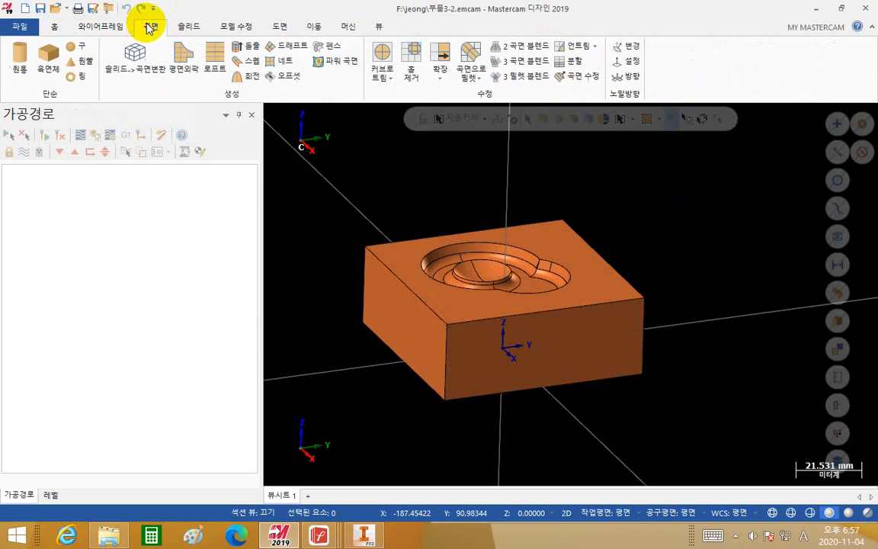
left_click(187, 27)
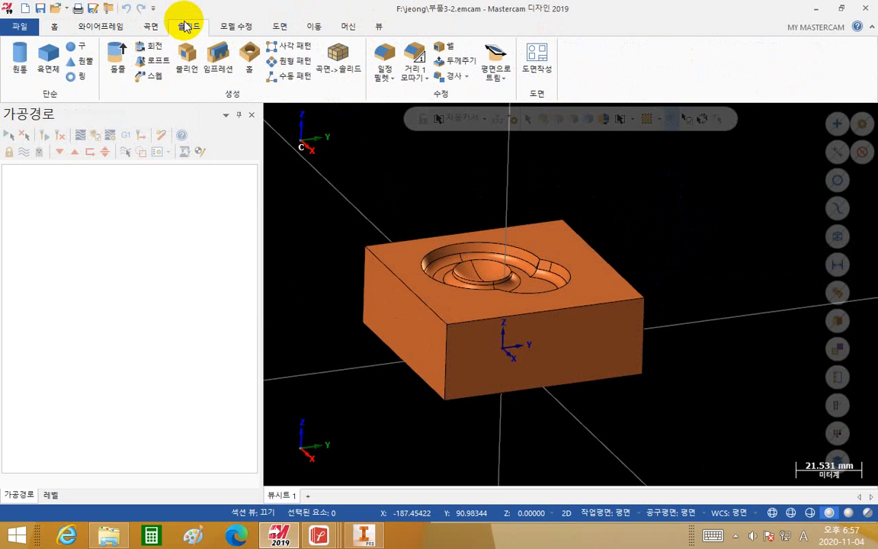
left_click(320, 31)
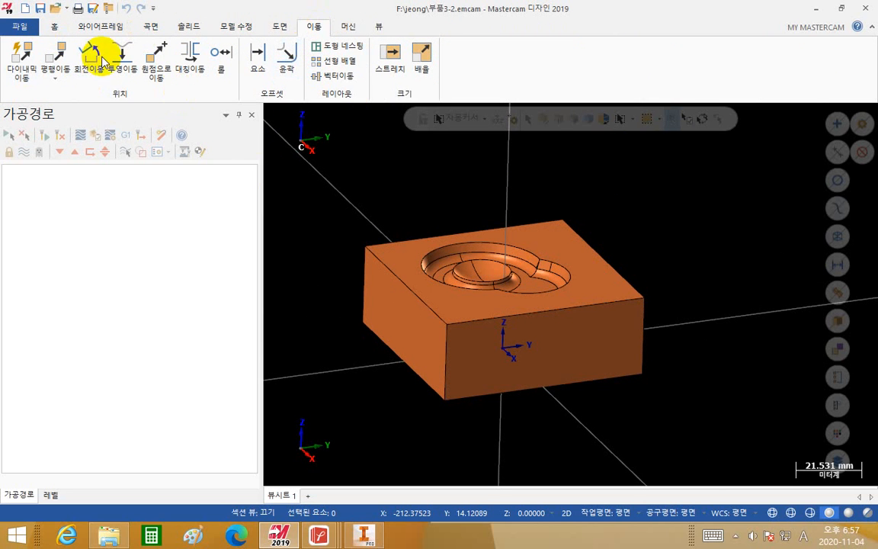
left_click(60, 58)
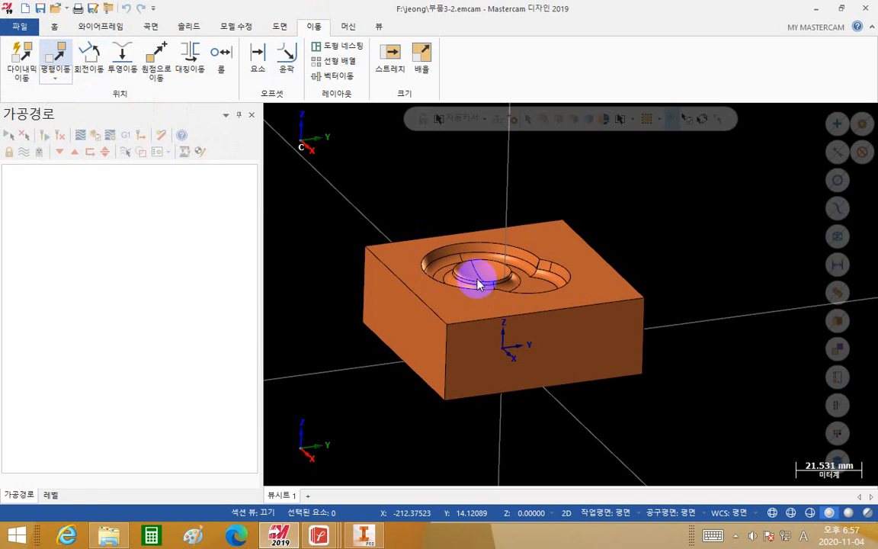
scroll(698, 268, "down", 1)
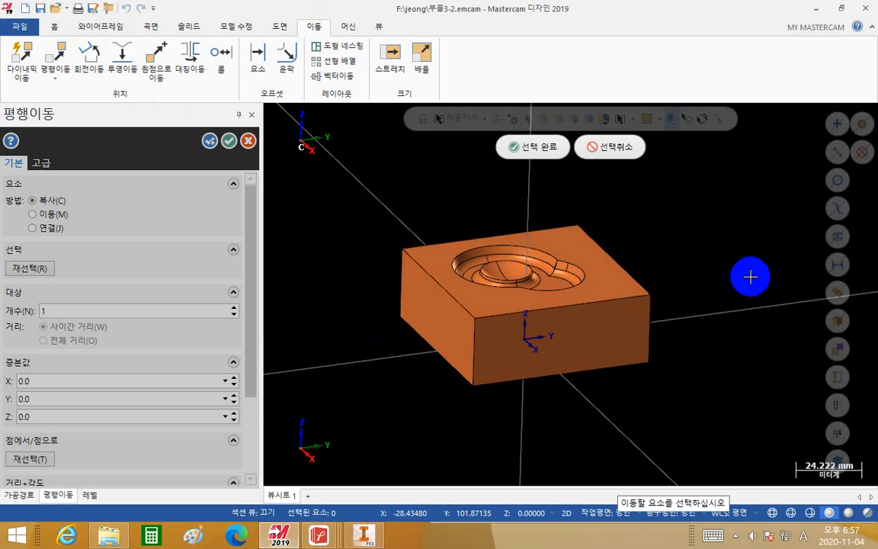
left_click_drag(348, 178, 716, 453)
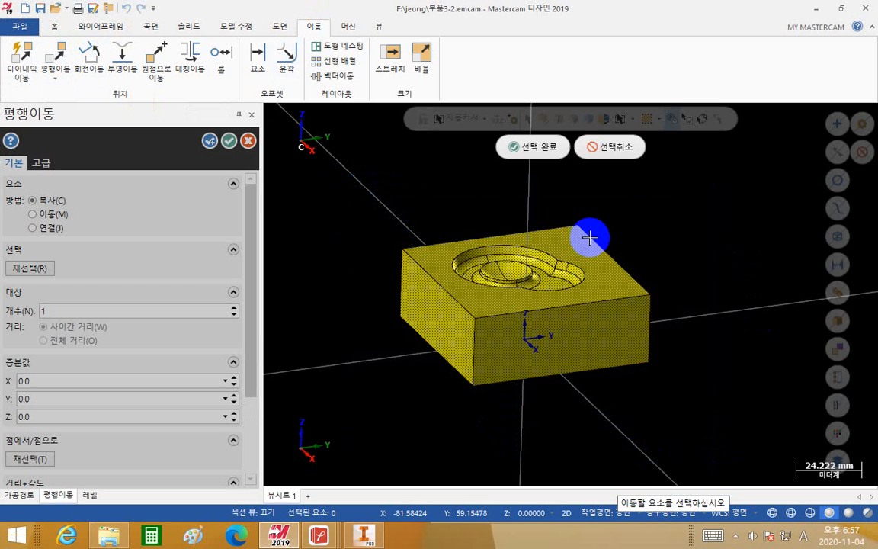
key("Escape")
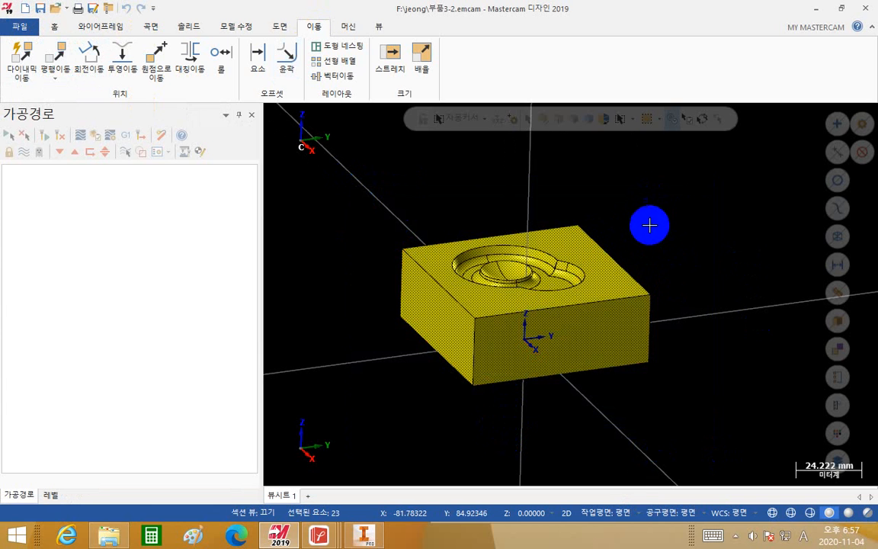
left_click(59, 57)
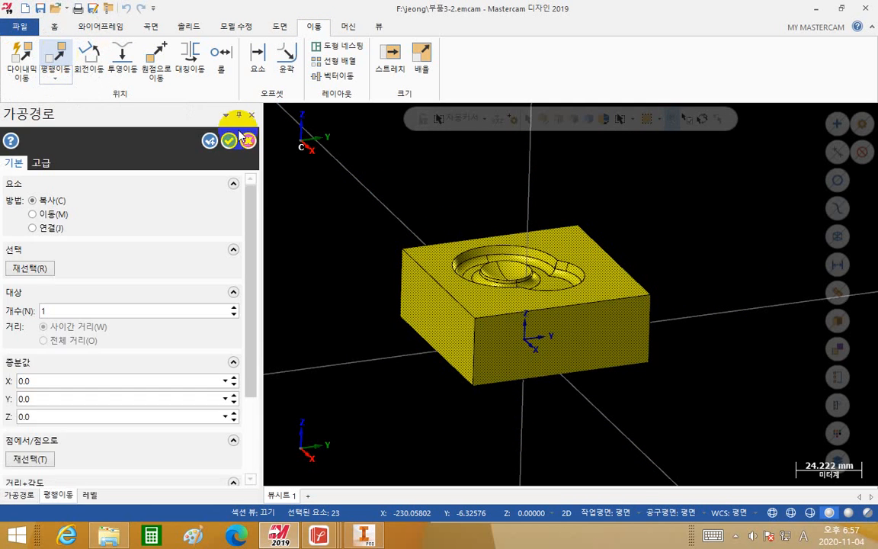
key("Escape")
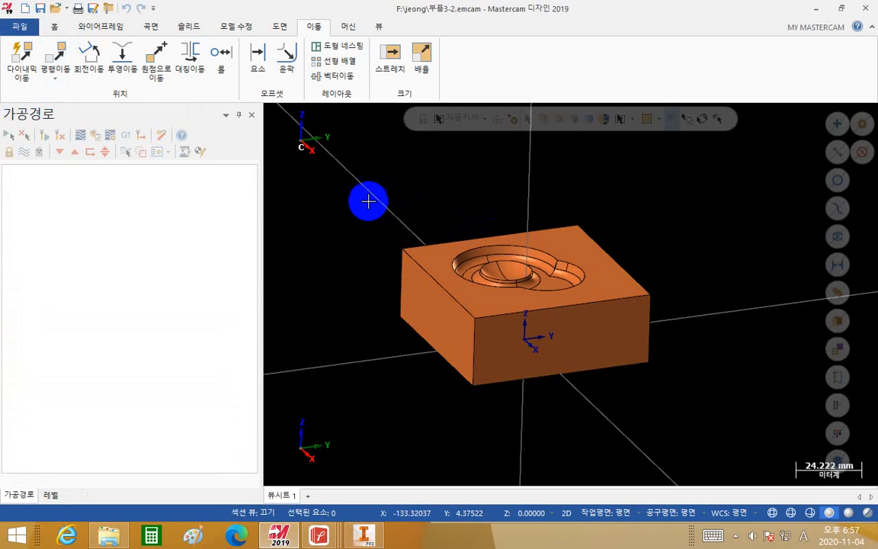
Start a parallel translation (평행이동) and select all surface entities of the block as the geometry to transform
left_click(61, 58)
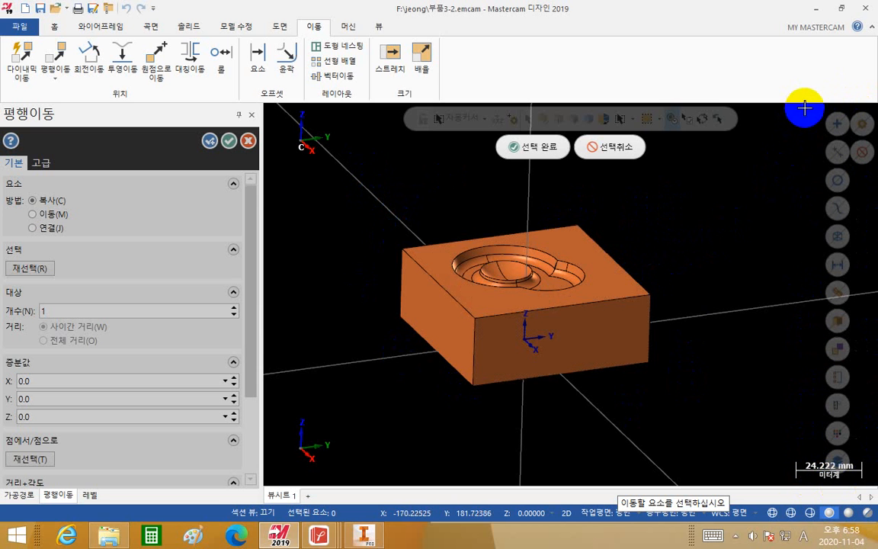
left_click(836, 292)
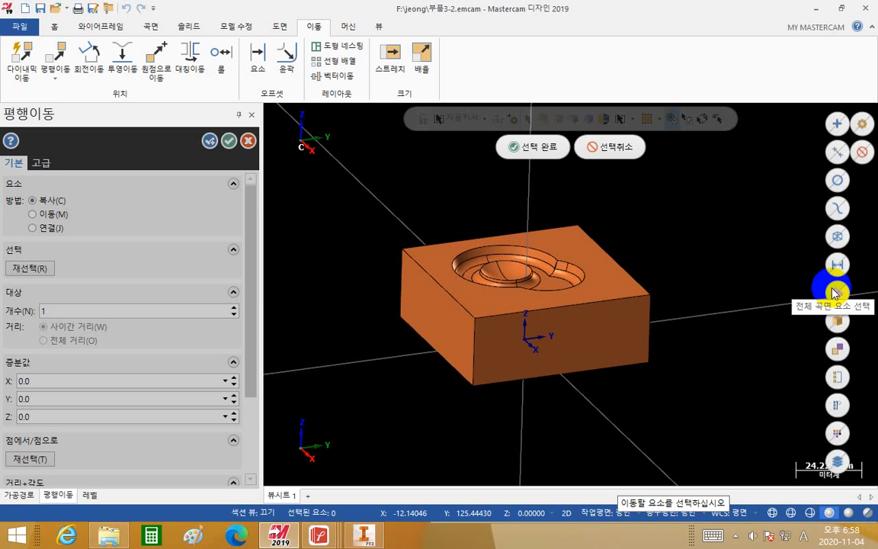
left_click(835, 293)
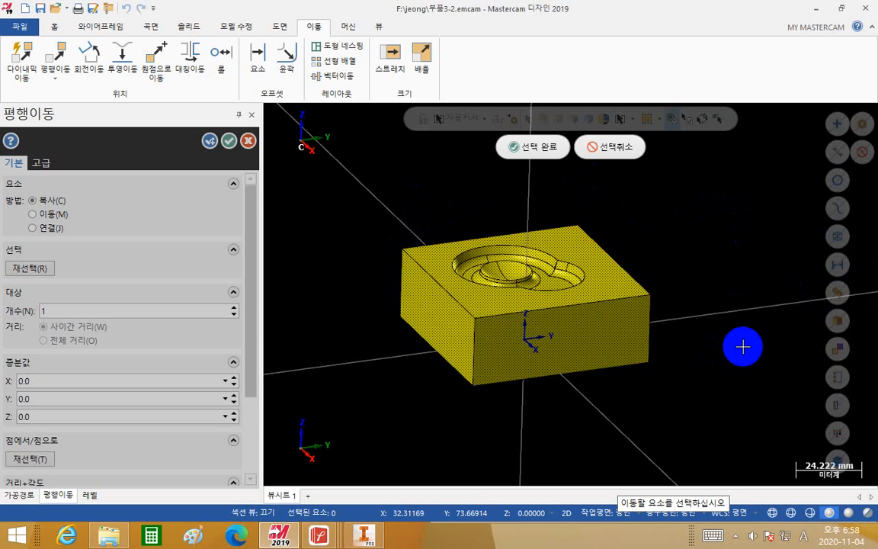
left_click(836, 294)
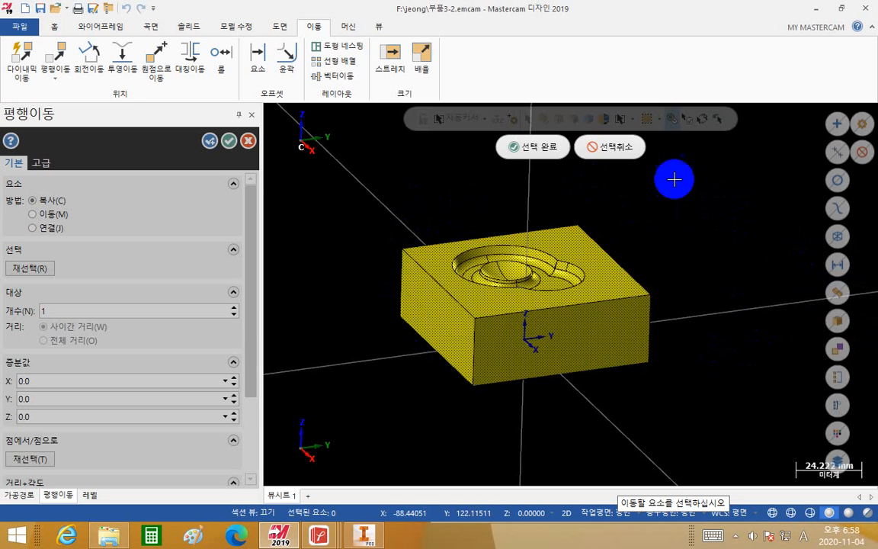
left_click(550, 141)
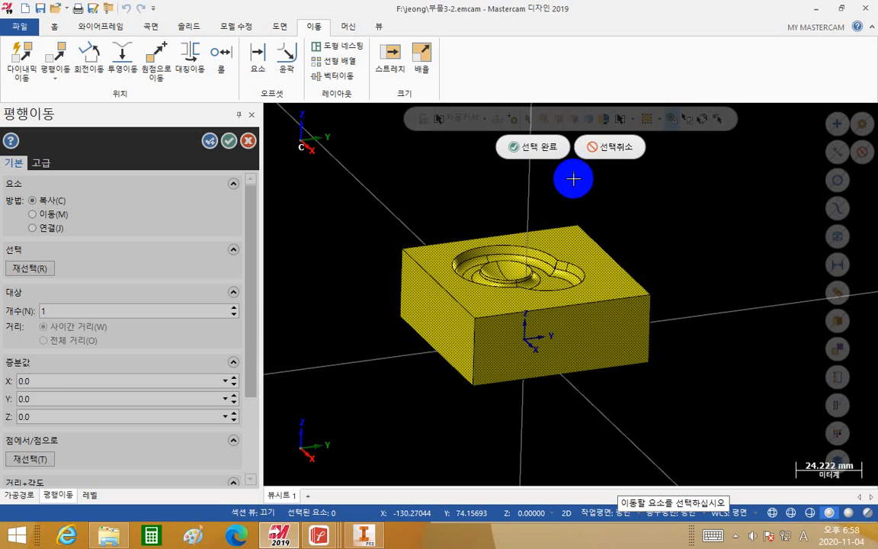
left_click(535, 150)
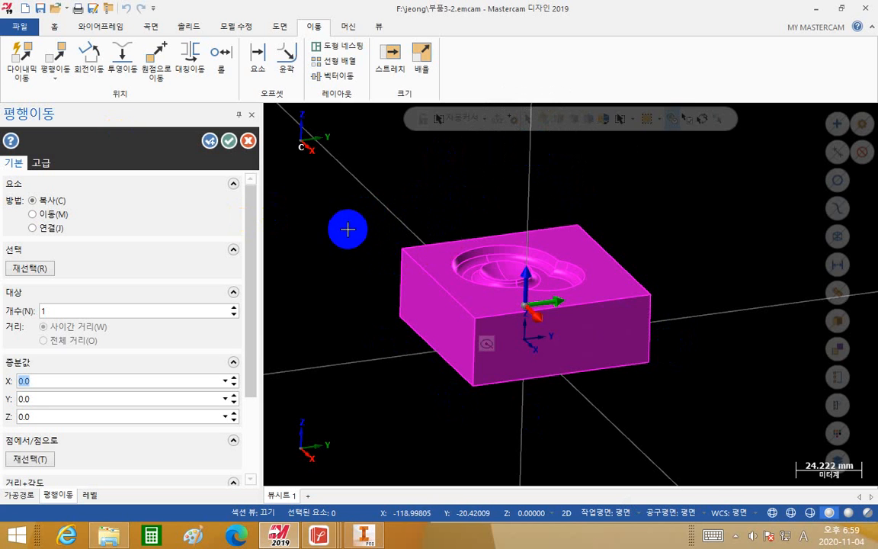
Set the translation method to 이동 (Move) so the original block is relocated instead of copied
mouse_move(256, 252)
left_mouse_down()
mouse_move(254, 308)
mouse_move(254, 235)
left_mouse_up()
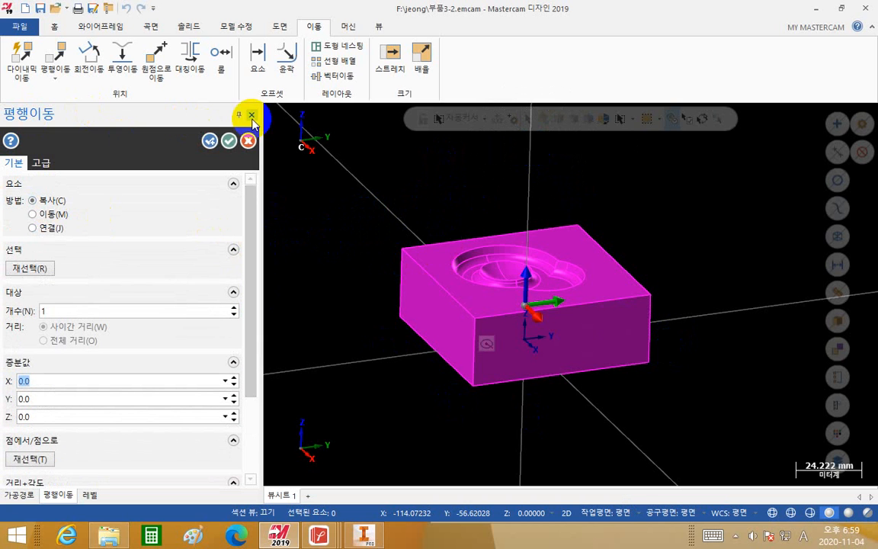
left_click(46, 214)
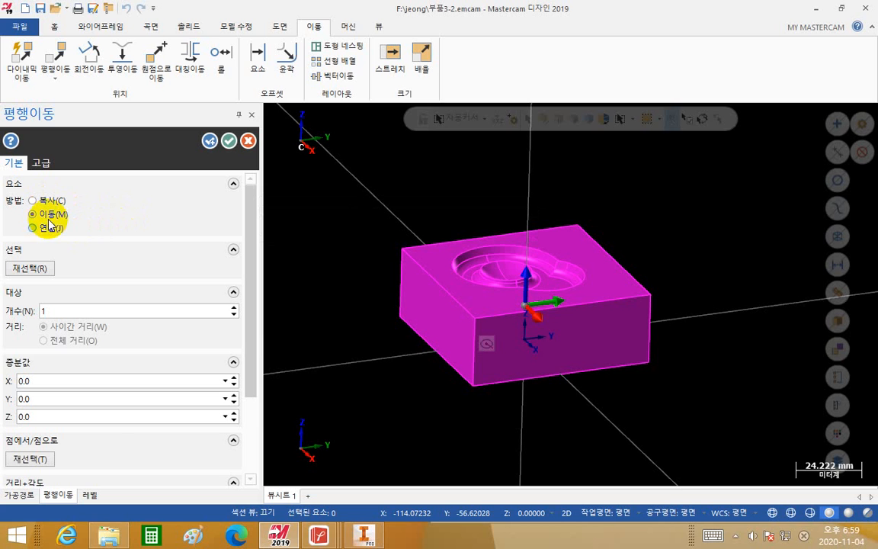
left_click(47, 228)
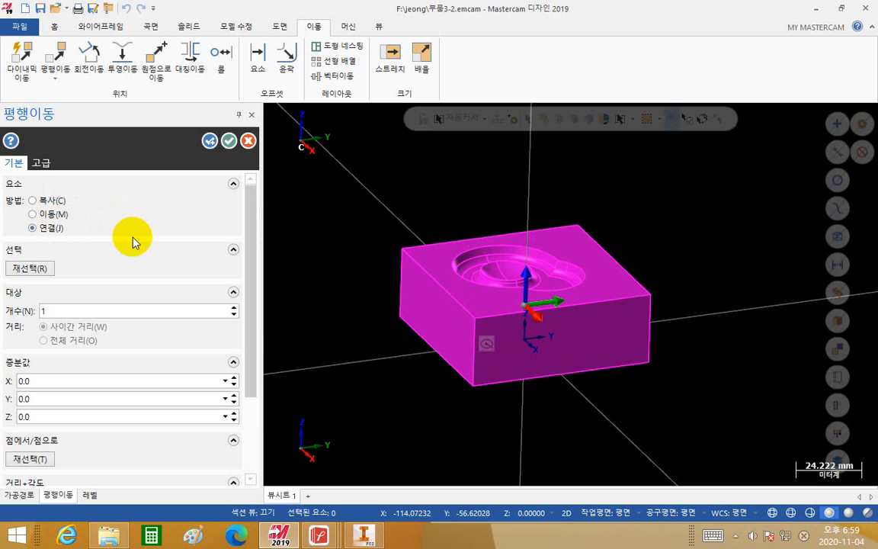
left_click(45, 214)
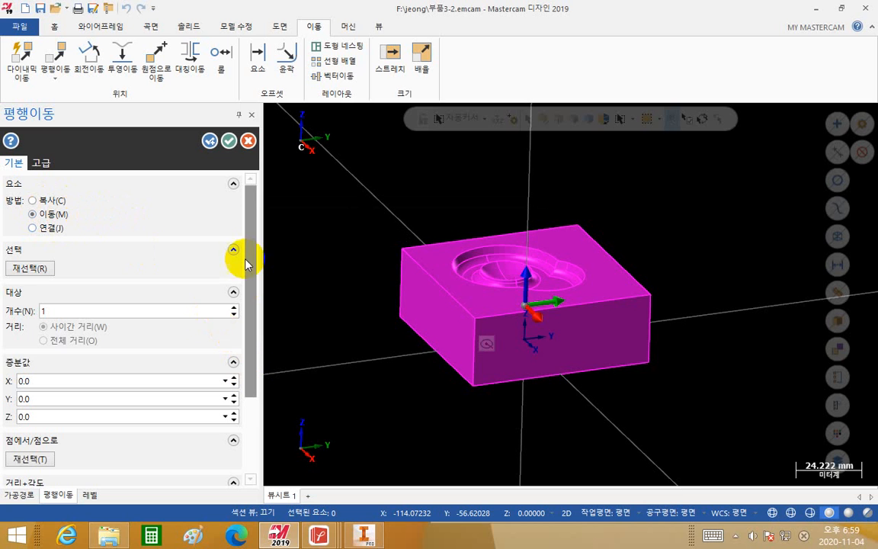
Set the Z increment to -27 and apply the translation to the block
left_click_drag(254, 246, 257, 299)
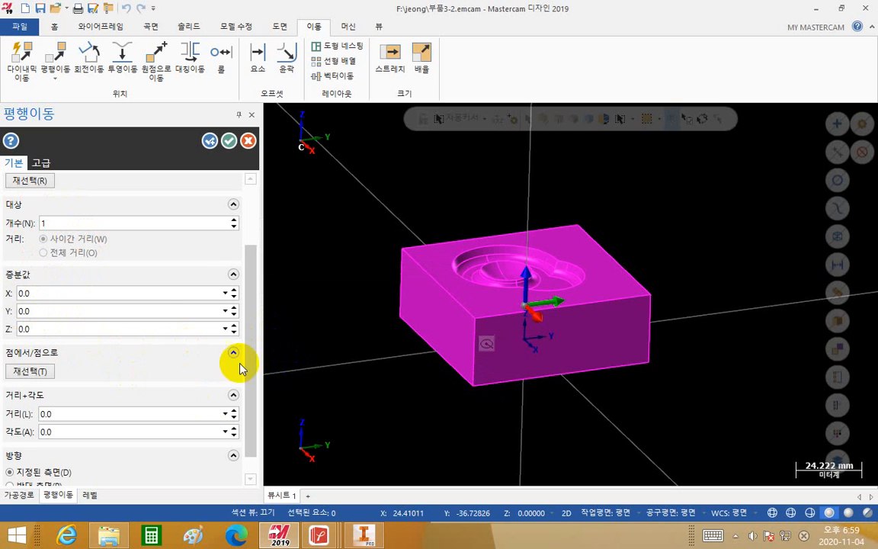
scroll(240, 359, "down", 1)
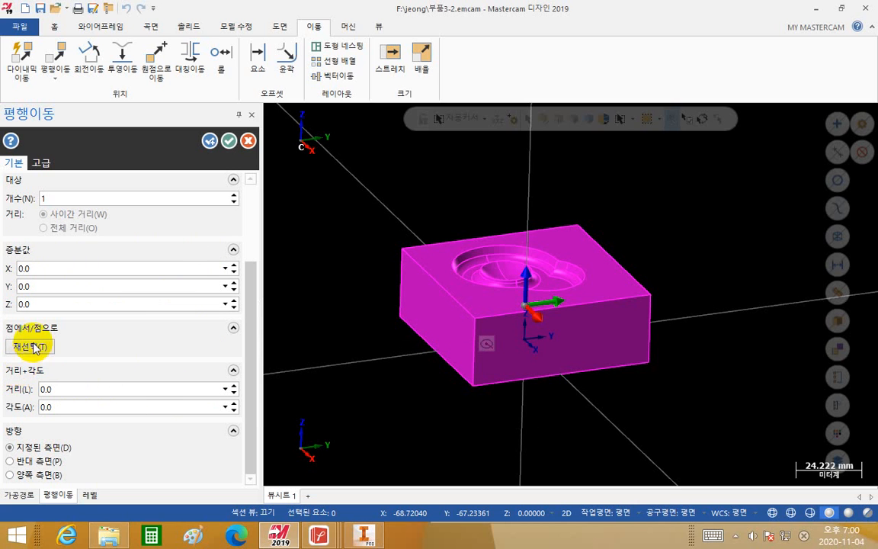
left_click(62, 307)
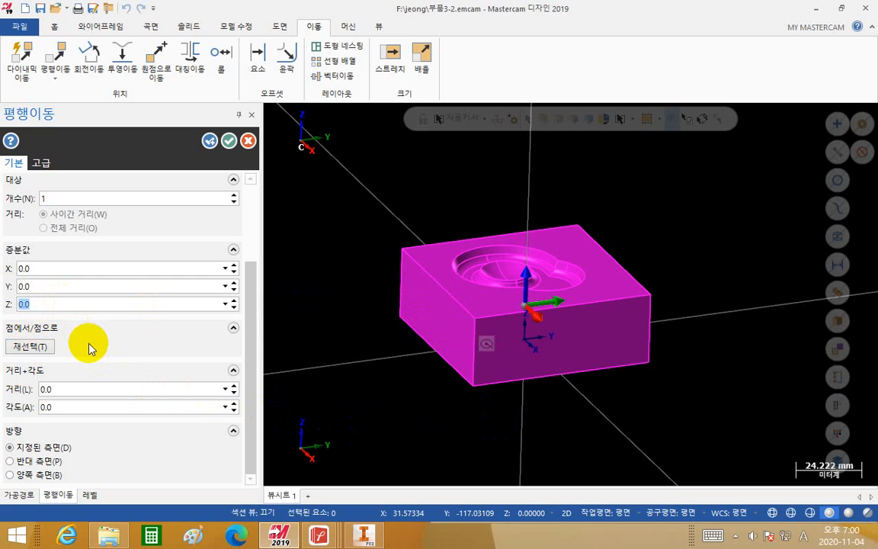
type("-")
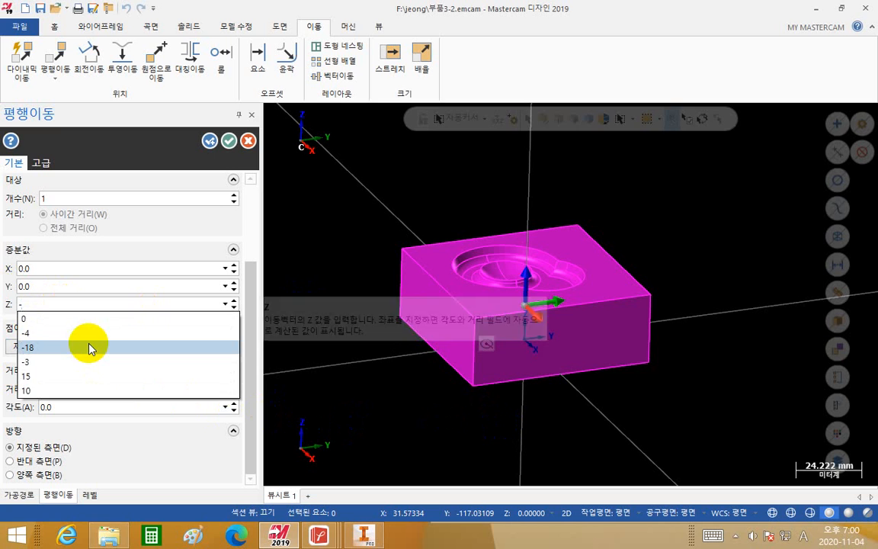
type("27")
key("Return")
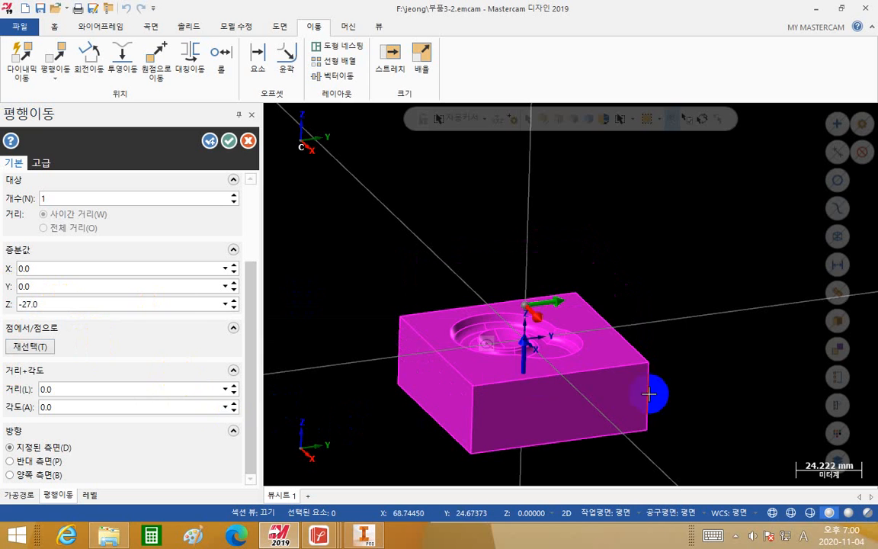
left_click(229, 141)
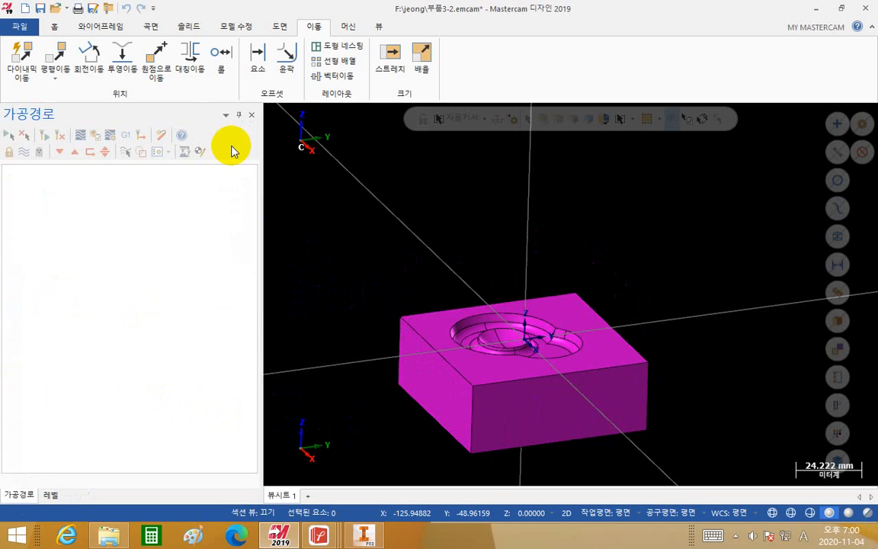
Clear the transform result colours from the moved block so its surfaces return to their original colour
left_click(437, 297)
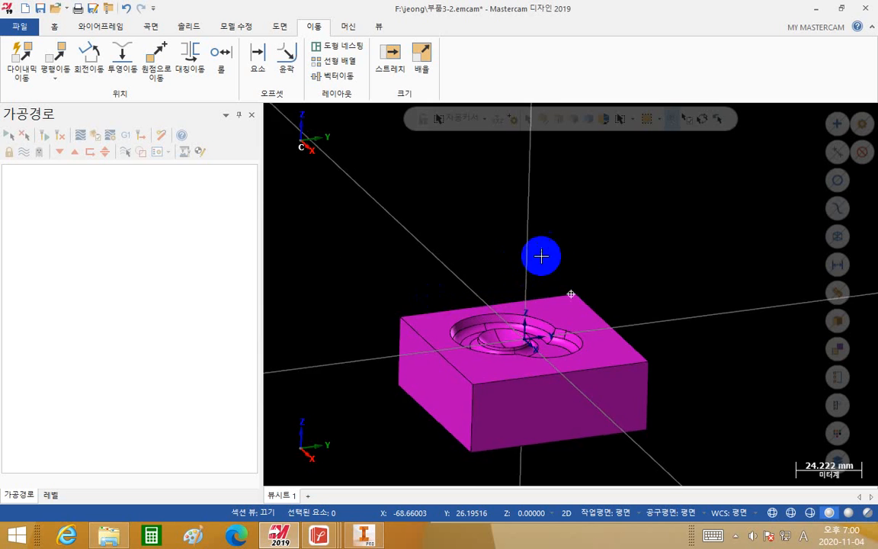
middle_click_drag(539, 254, 597, 313)
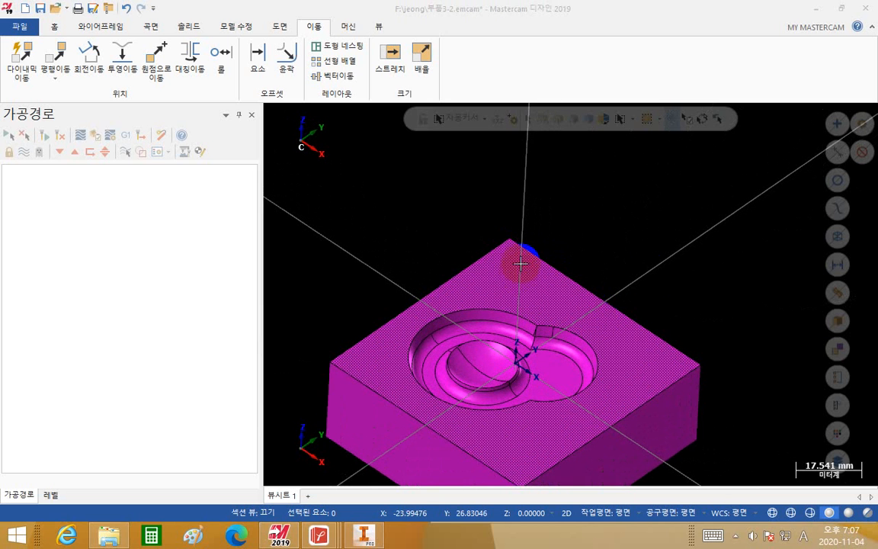
mouse_move(654, 277)
middle_mouse_down("shift")
mouse_move(619, 253)
mouse_move(623, 201)
middle_mouse_up("shift")
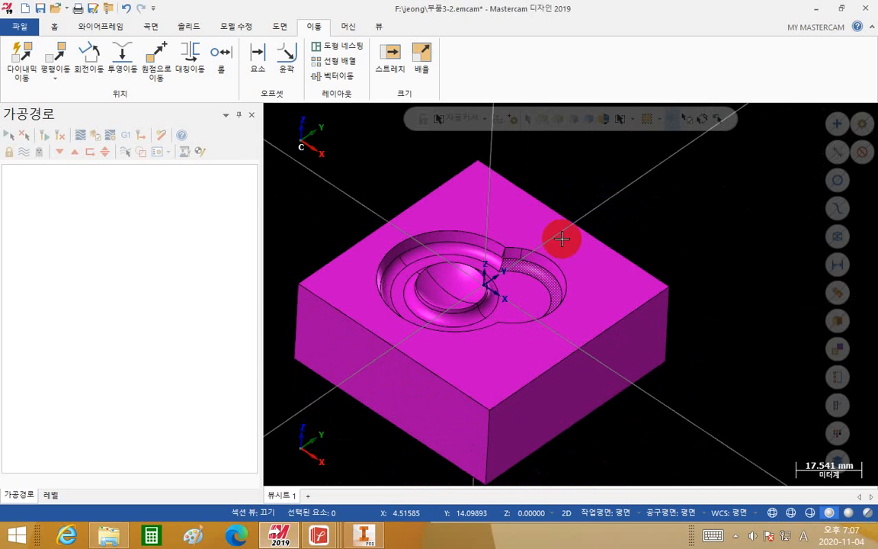
right_click(565, 175)
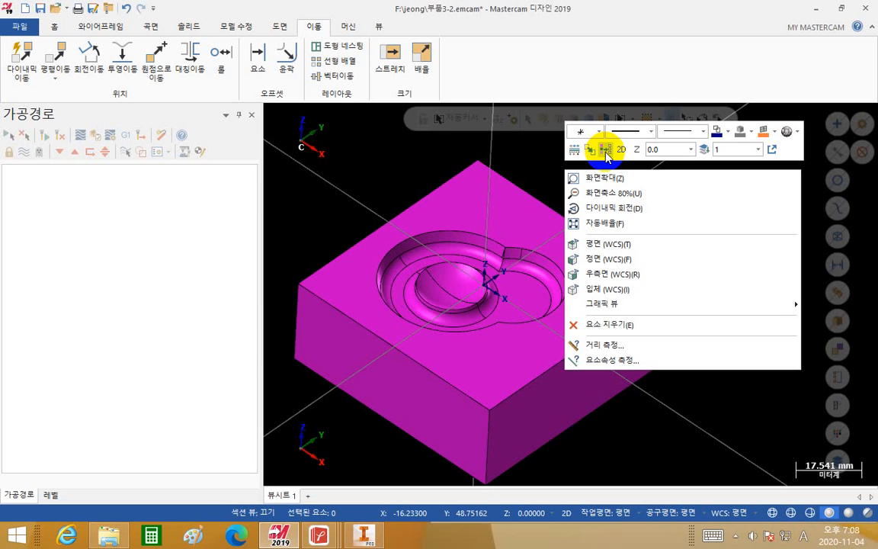
left_click(605, 152)
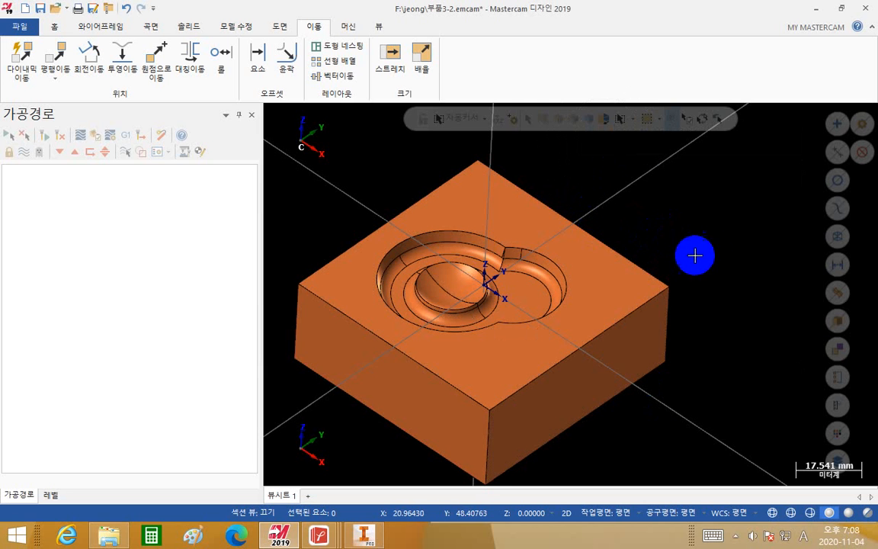
Examine the moved block's upper face and pocket relative to the origin, highlighting the upper face, and clear the selection
middle_click_drag(721, 229, 740, 220)
scroll(464, 295, "up", 3)
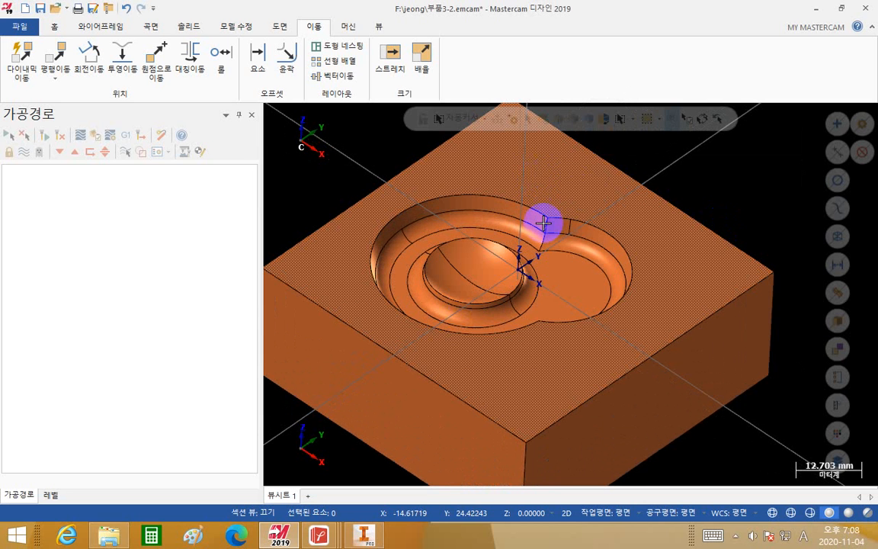
middle_click_drag(632, 237, 624, 204)
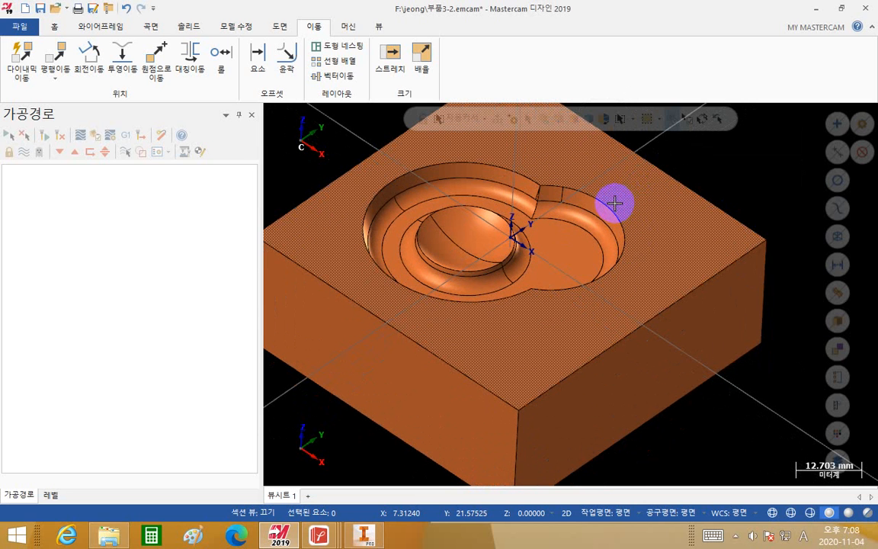
scroll(610, 196, "down", 2)
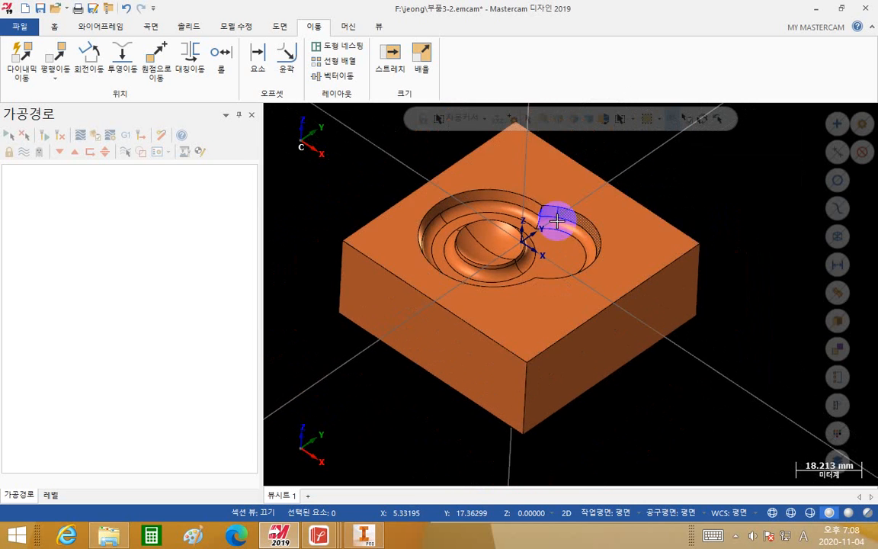
left_click(502, 162)
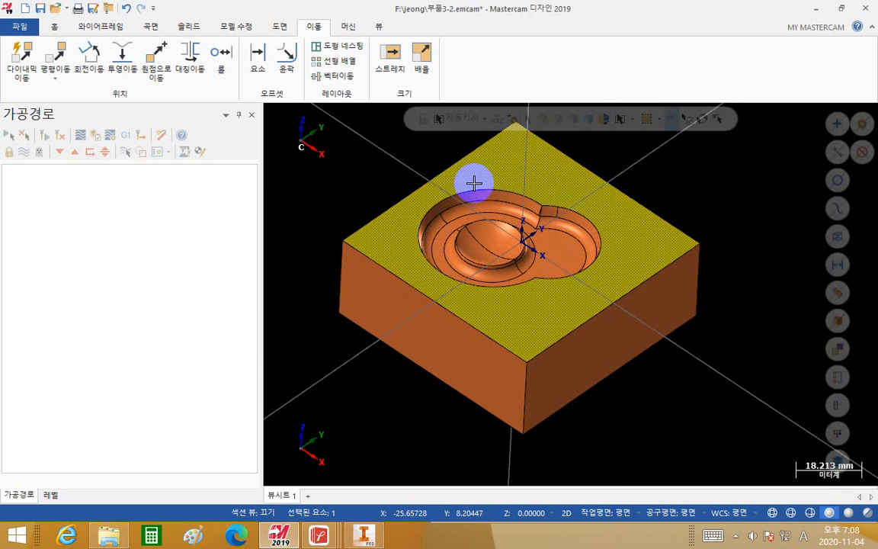
middle_click_drag(398, 161, 390, 175)
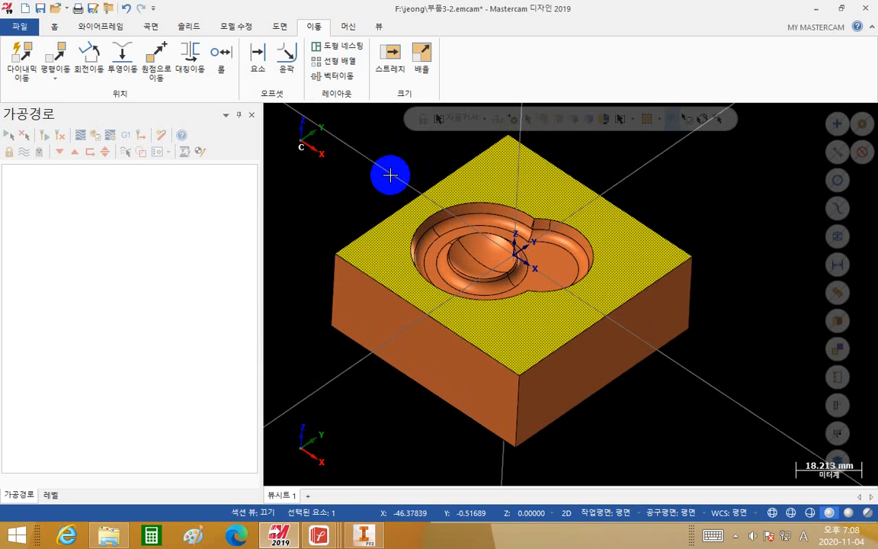
key("Escape")
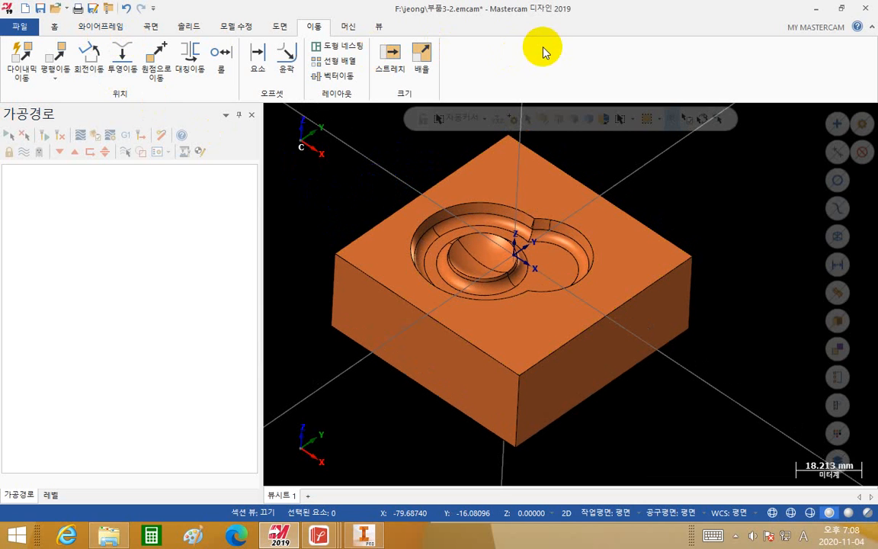
Create single-edge curves (커브 한 끝단) along two opposite outer edges of the block's upper face
left_click(113, 29)
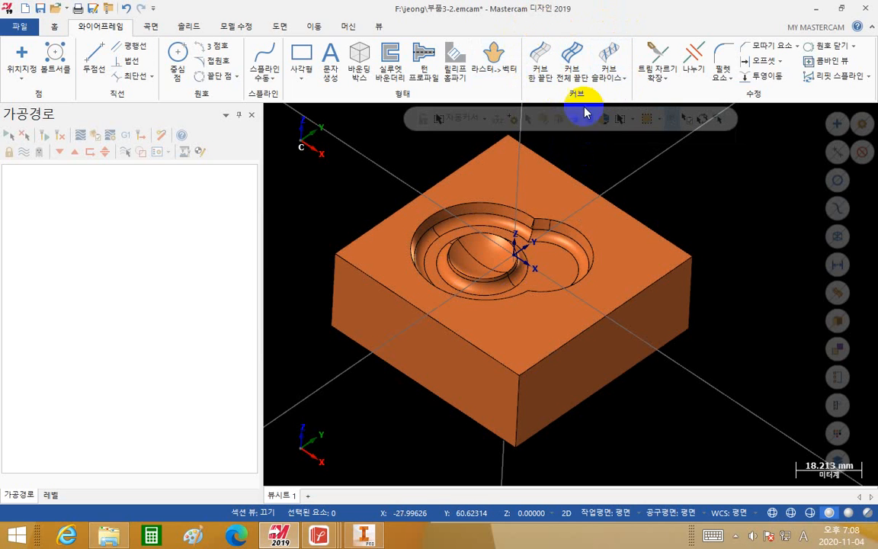
left_click(542, 59)
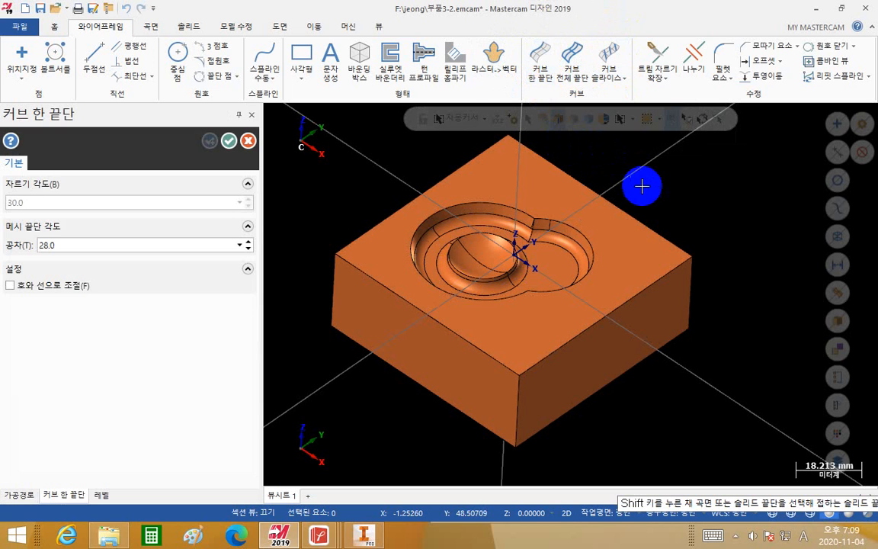
left_click(541, 188)
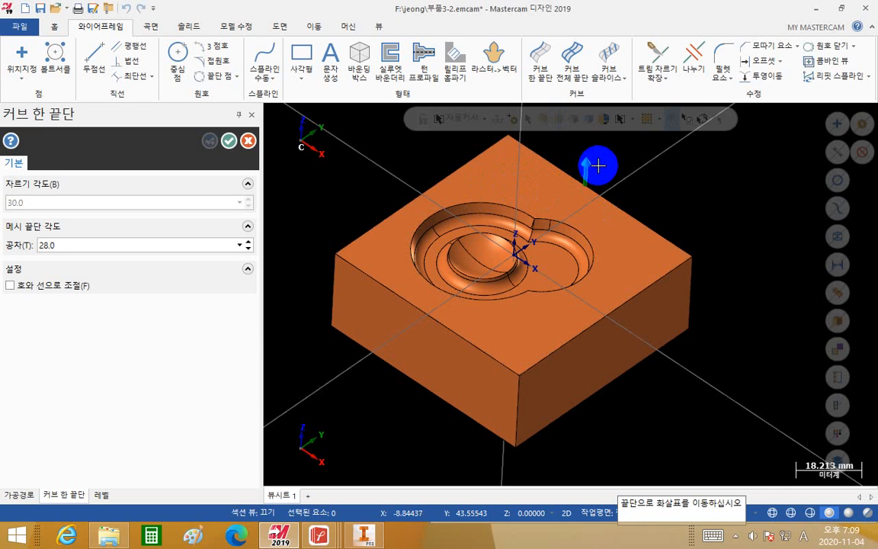
left_click(595, 162)
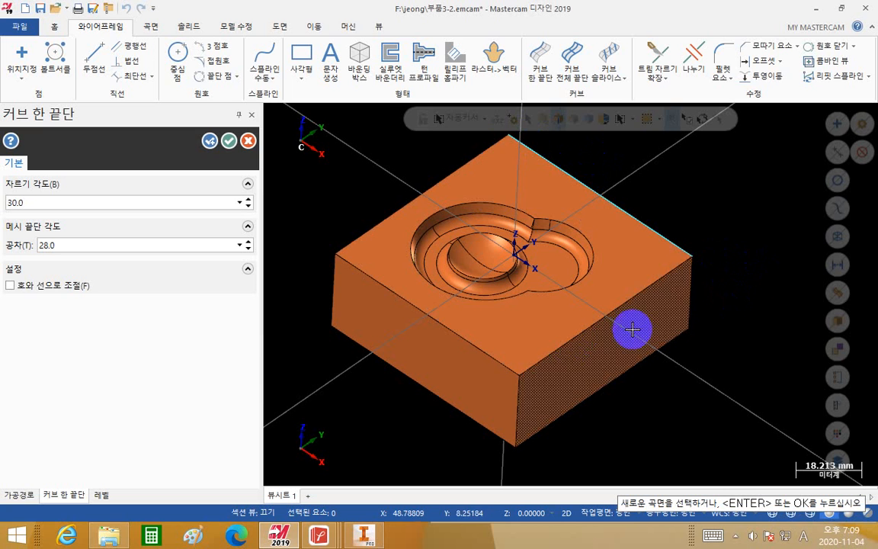
left_click(533, 335)
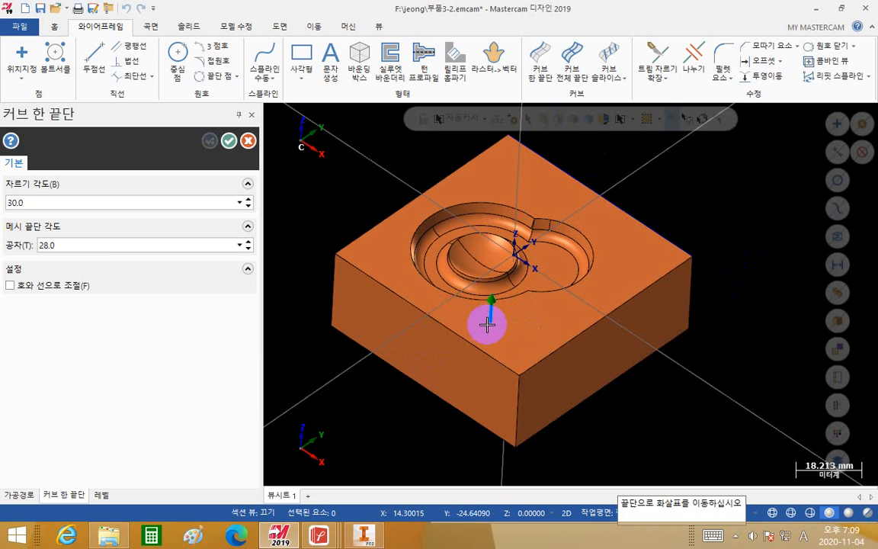
left_click(436, 356)
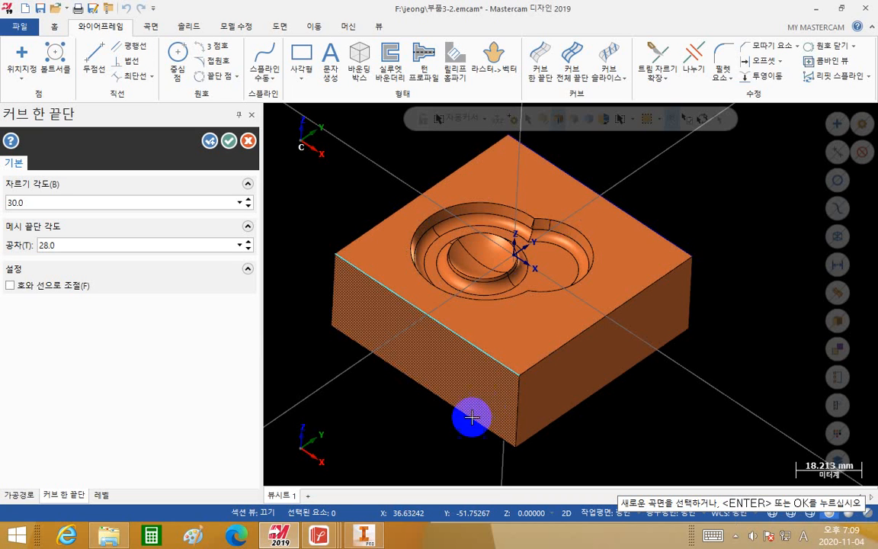
left_click(667, 245)
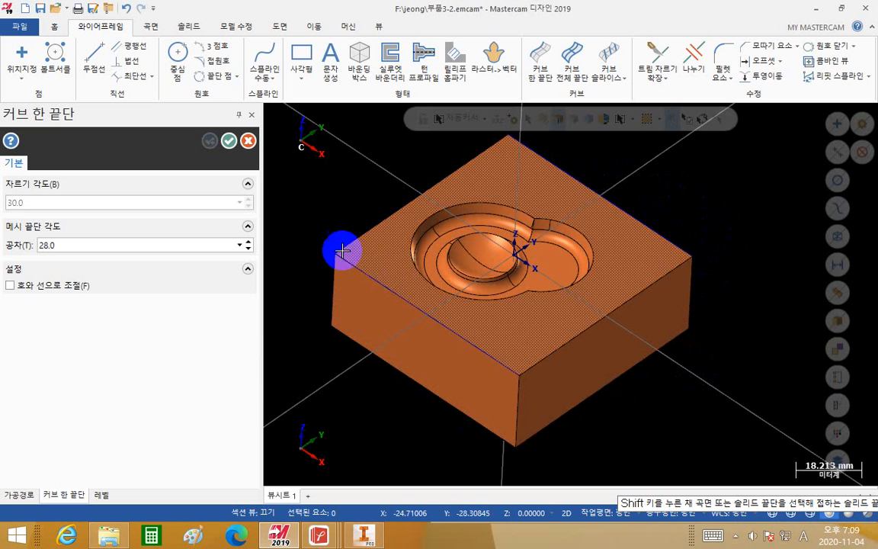
Set the wireframe colour to red for new curves
left_click(56, 28)
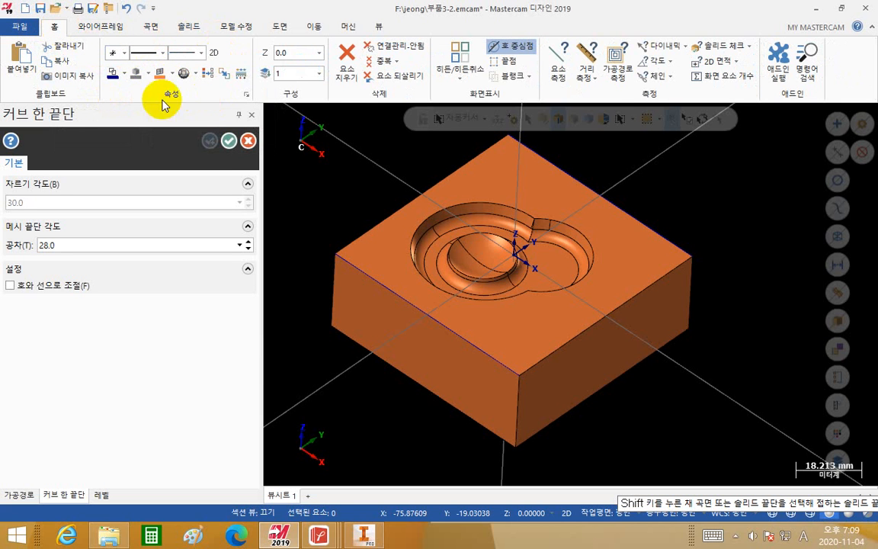
left_click(123, 75)
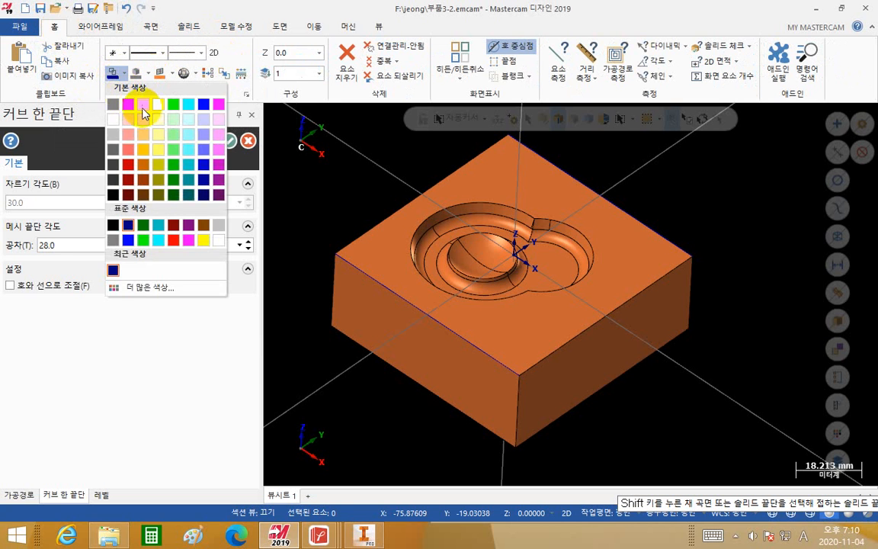
left_click(118, 74)
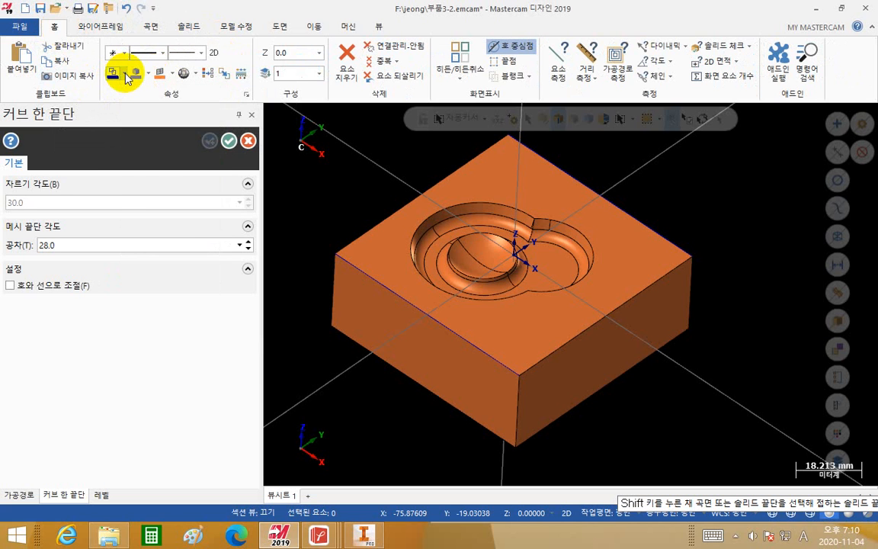
left_click(126, 75)
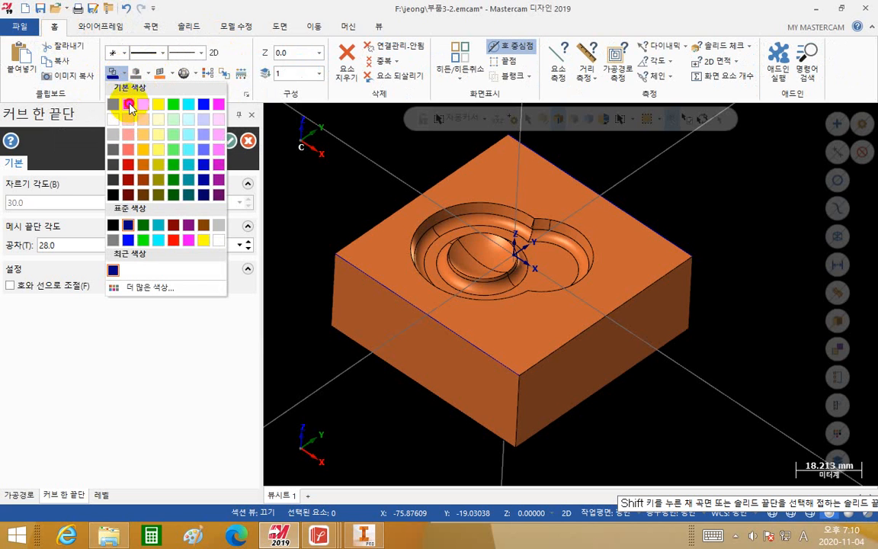
left_click(129, 104)
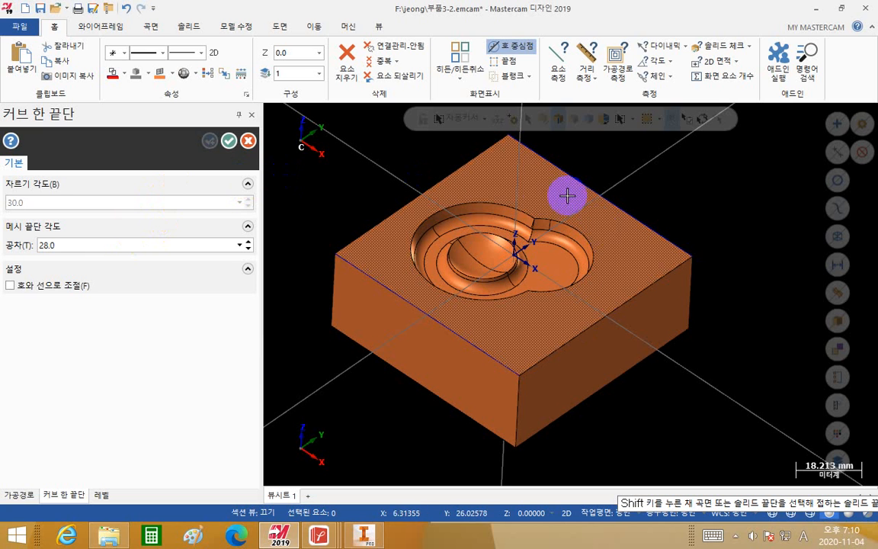
Create single-edge curves along the large and small arcs of the pocket's upper outline and finish the command
left_click(522, 181)
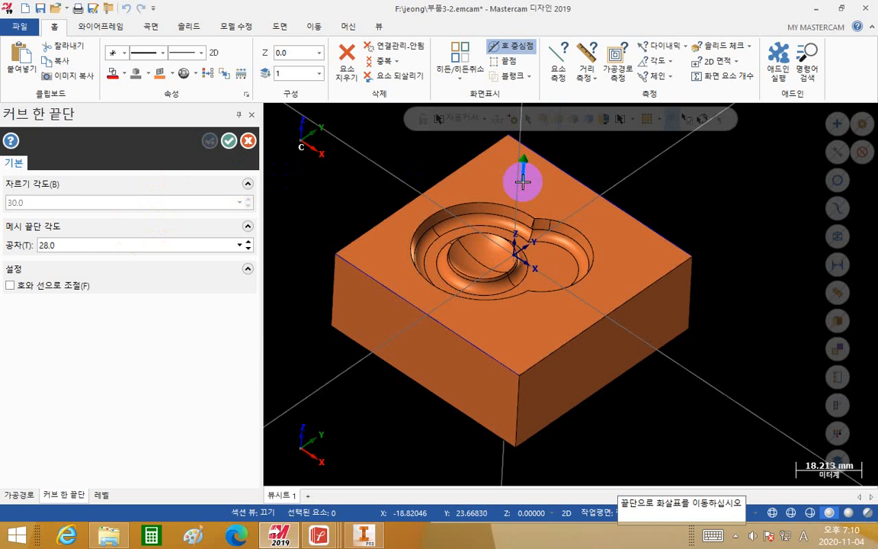
left_click(477, 204)
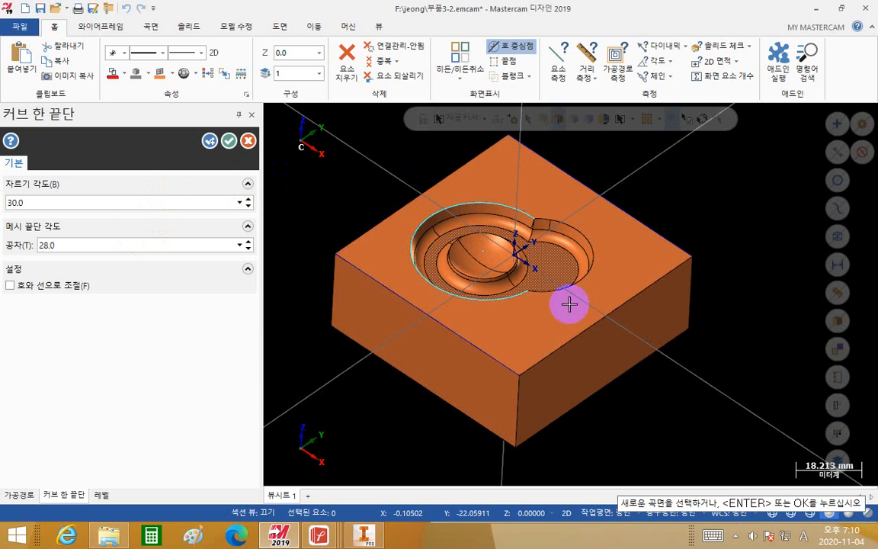
left_click(622, 251)
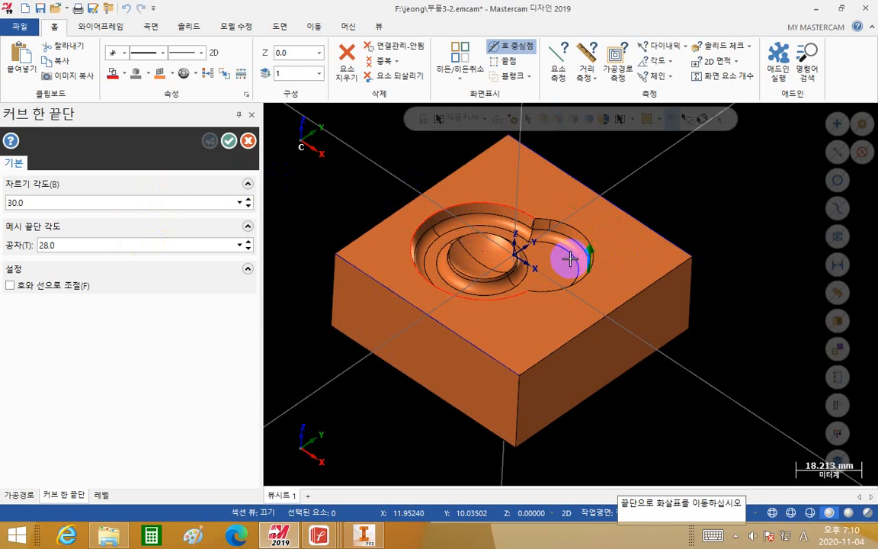
left_click(570, 259)
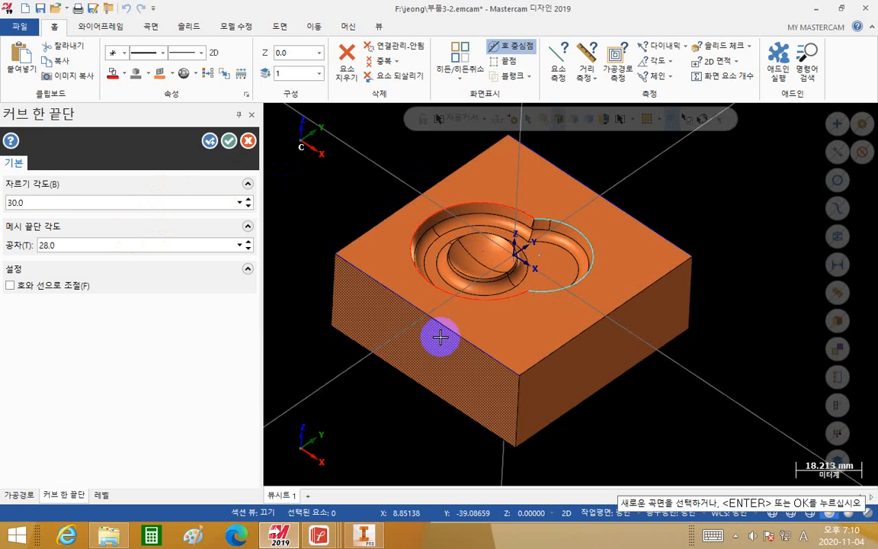
left_click(229, 140)
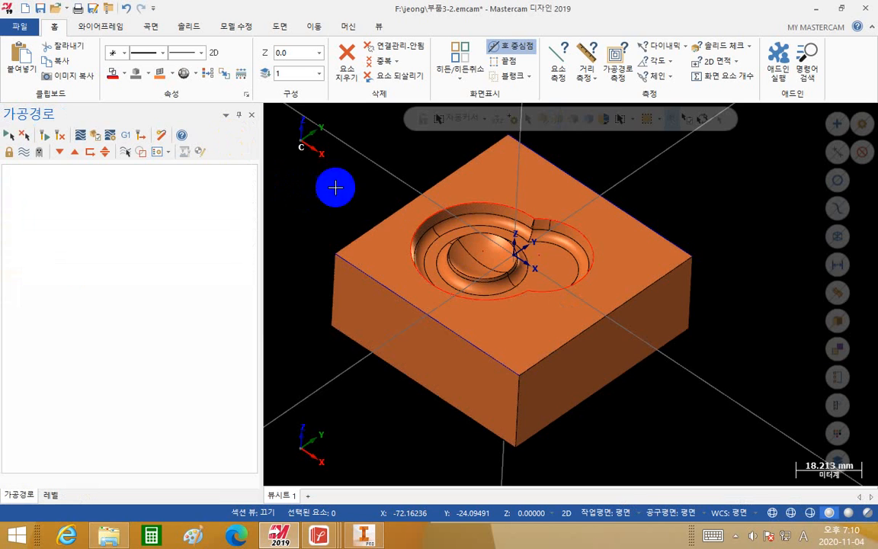
scroll(568, 274, "up", 4)
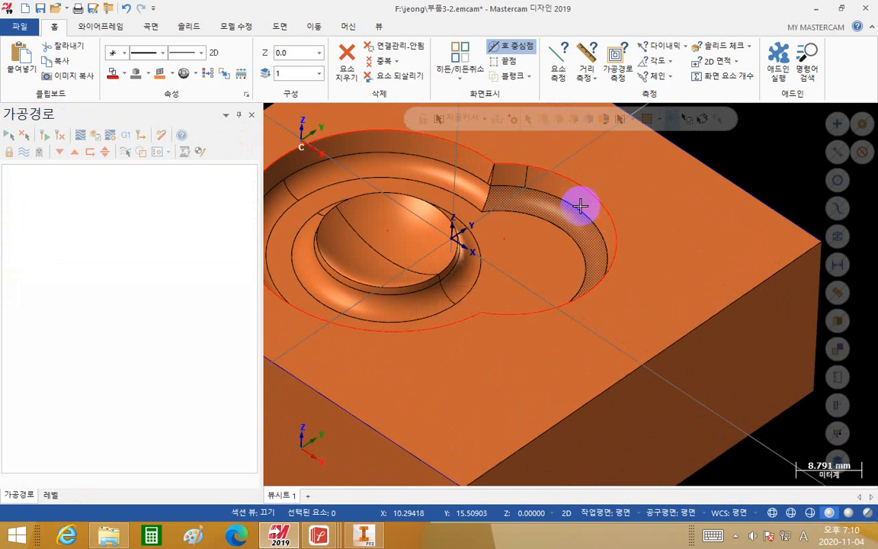
scroll(579, 205, "down", 1)
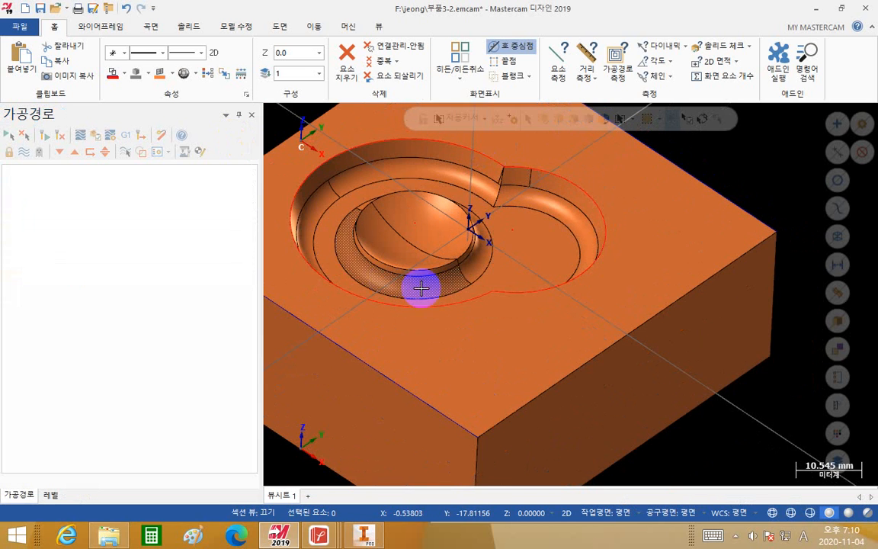
scroll(440, 292, "down", 2)
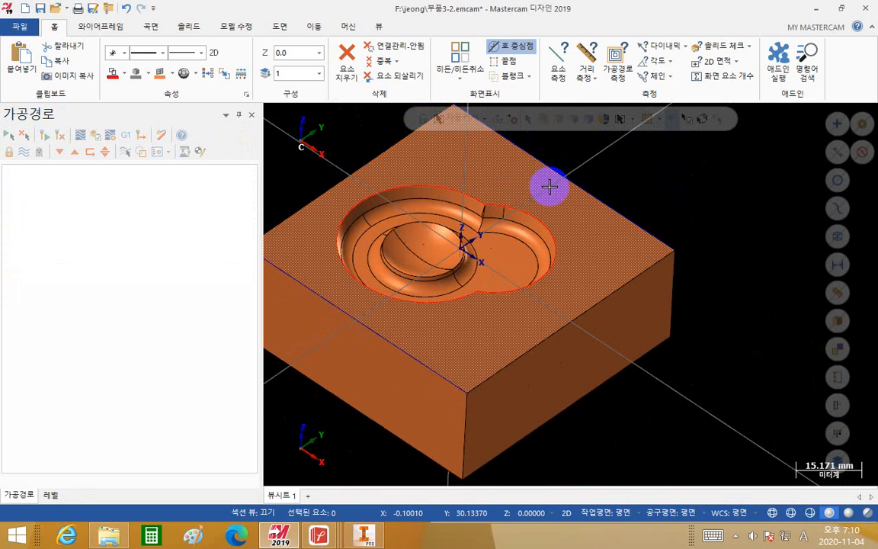
scroll(580, 205, "down", 2)
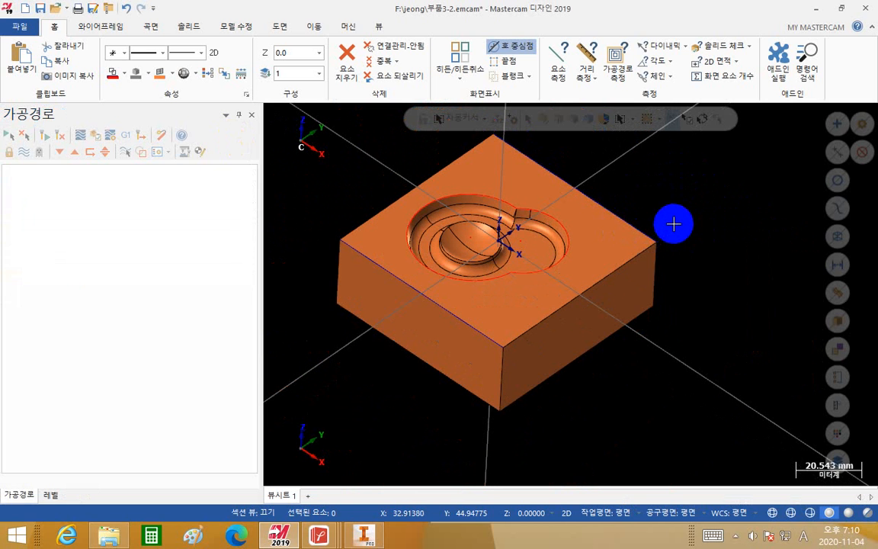
middle_click_drag(641, 200, 672, 215)
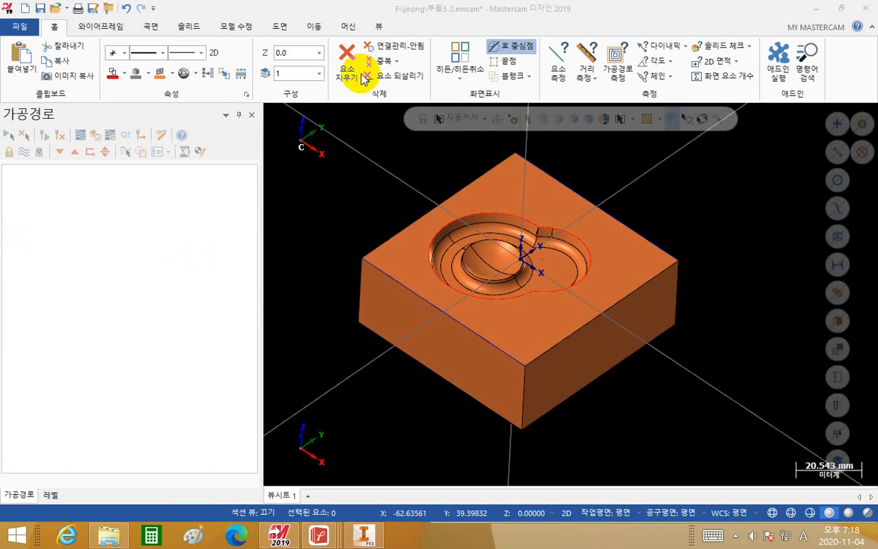
Choose the milling machine definition MILL 3 - AXIS VMC MM.mcam-mmd for the part
left_click(348, 26)
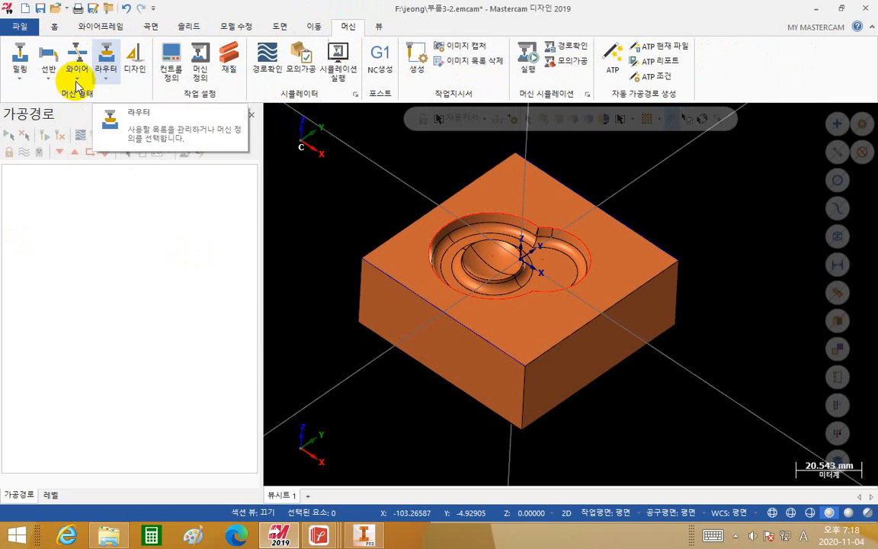
left_click(20, 76)
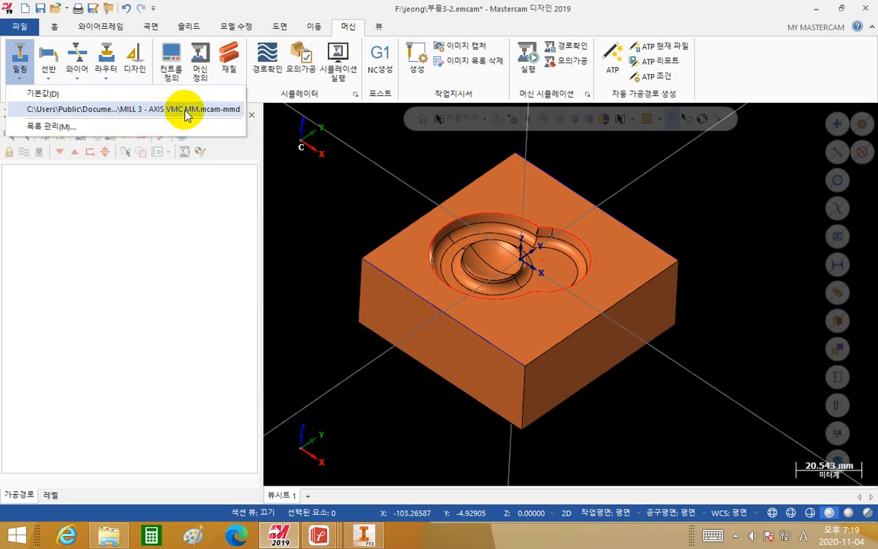
left_click(76, 109)
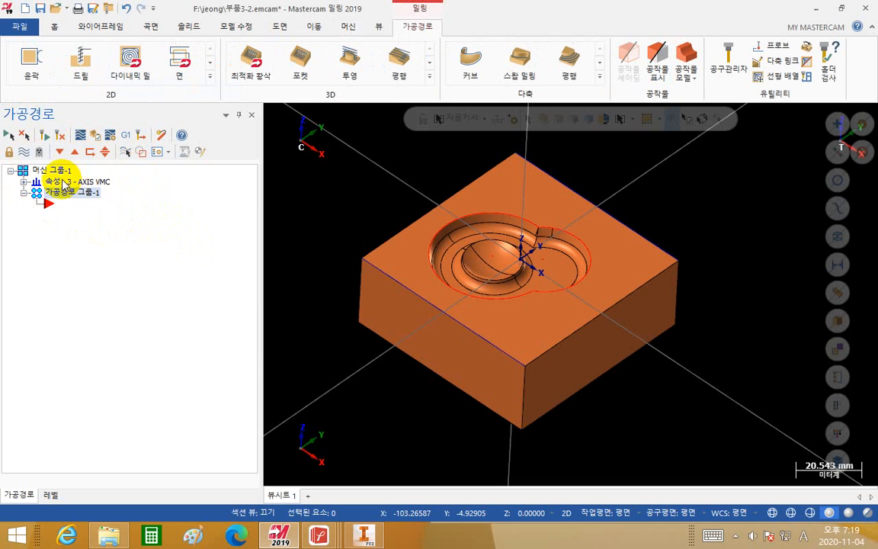
Review the file (파일), tool (공구 설정) and stock (공작물 설정) settings in the machine group's properties, leaving them unchanged
left_click(24, 182)
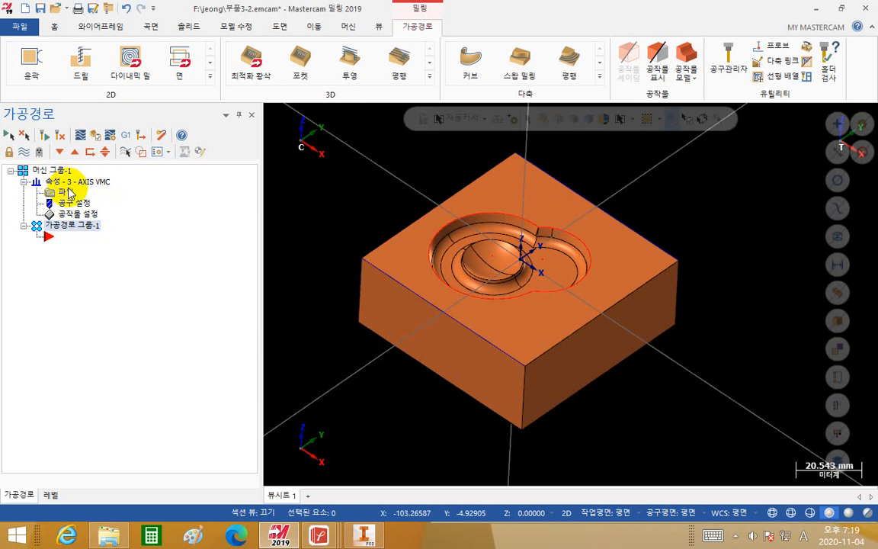
left_click(67, 196)
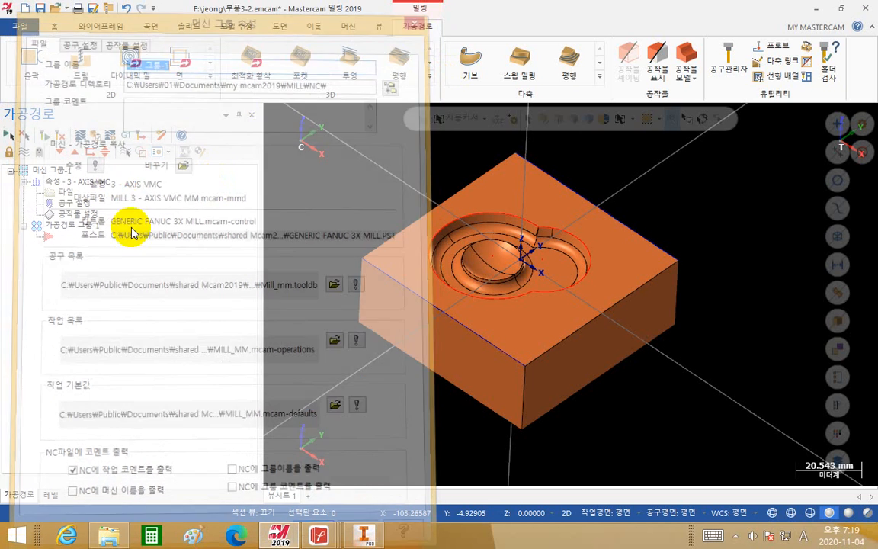
left_click(91, 203)
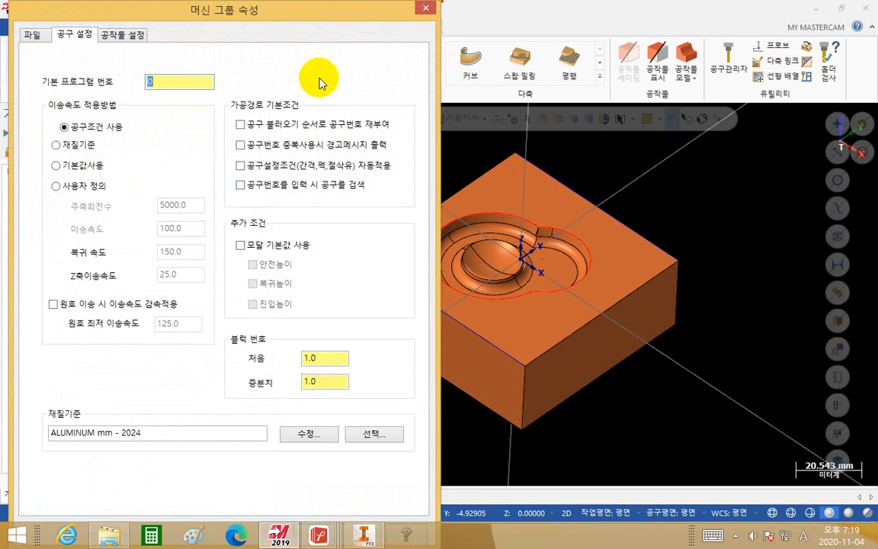
left_click(425, 10)
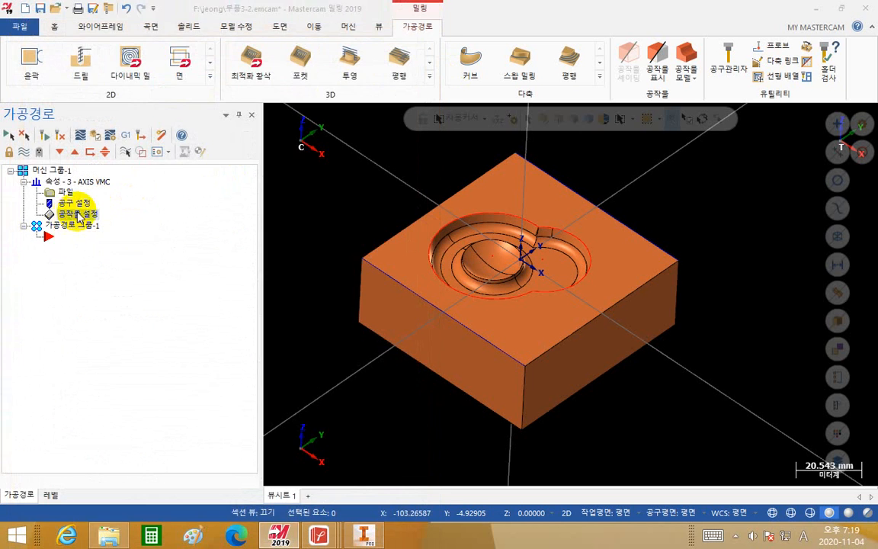
left_click(75, 216)
left_click(425, 9)
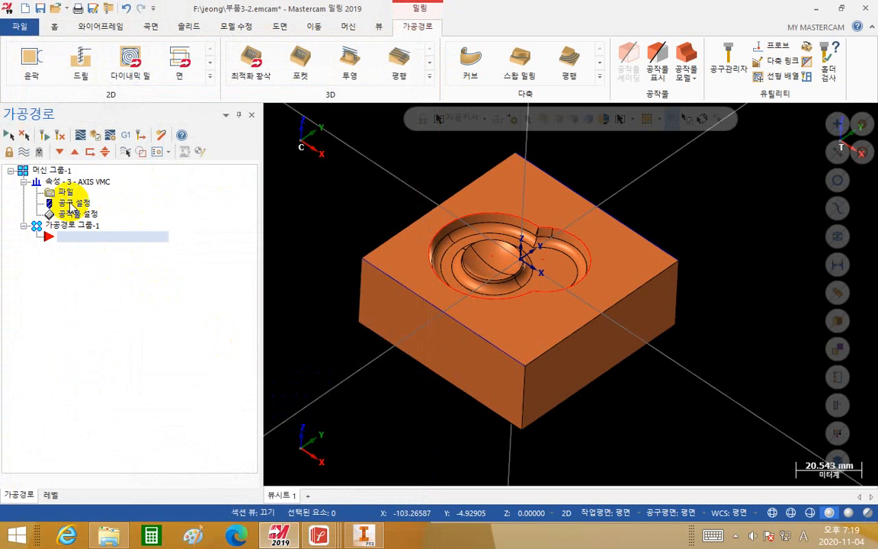
left_click(69, 196)
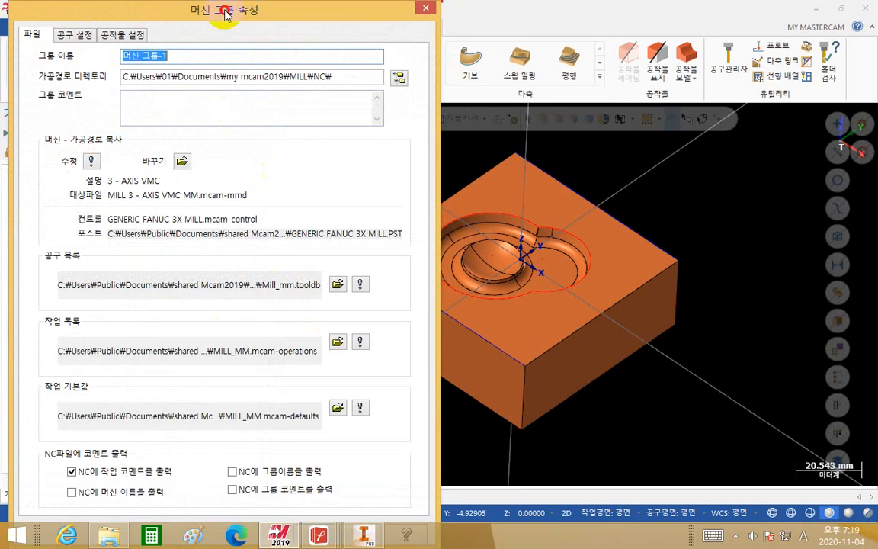
left_click_drag(226, 15, 503, 51)
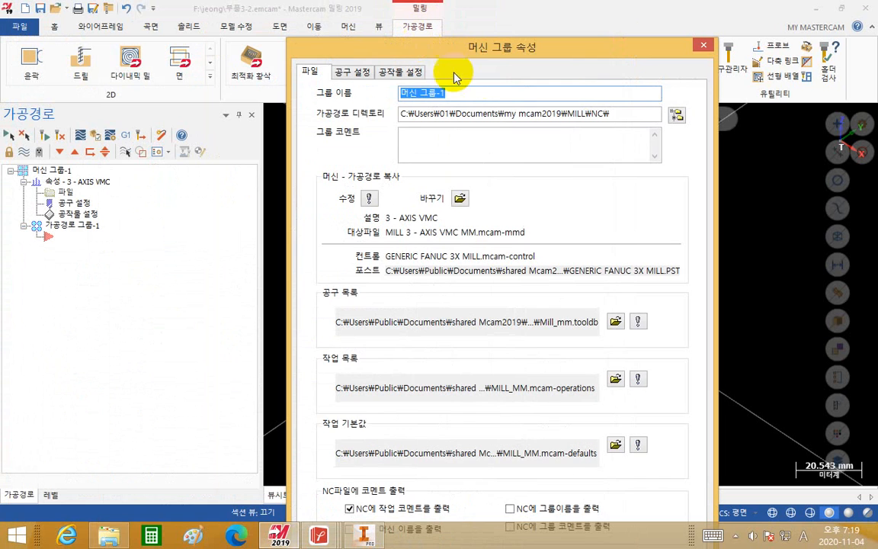
left_click(347, 72)
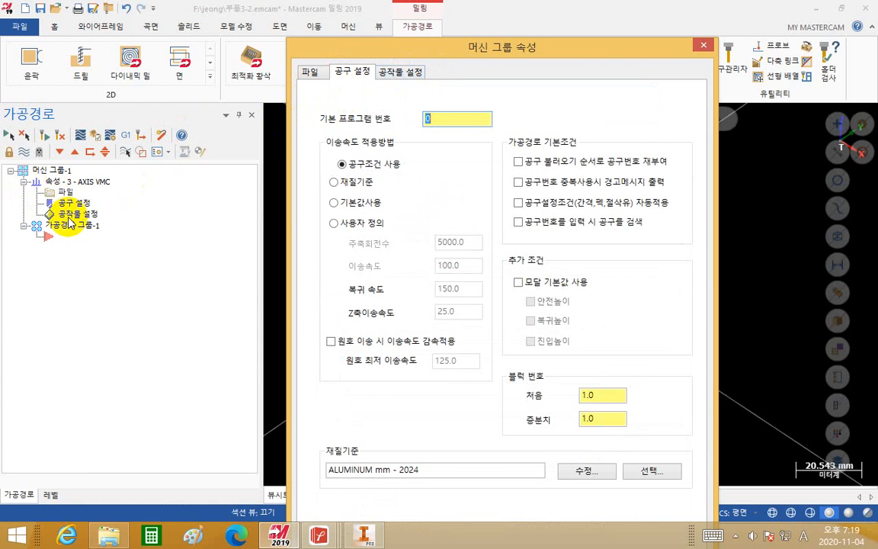
left_click(390, 73)
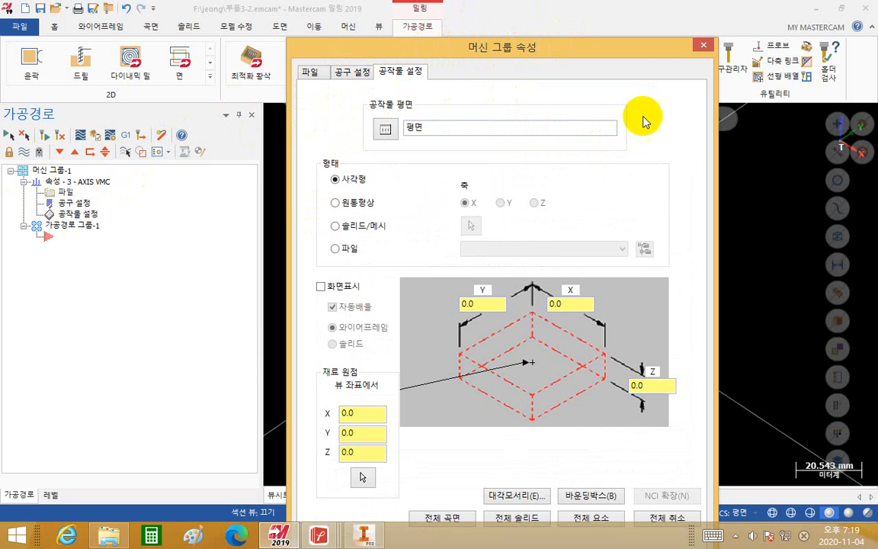
left_click(704, 50)
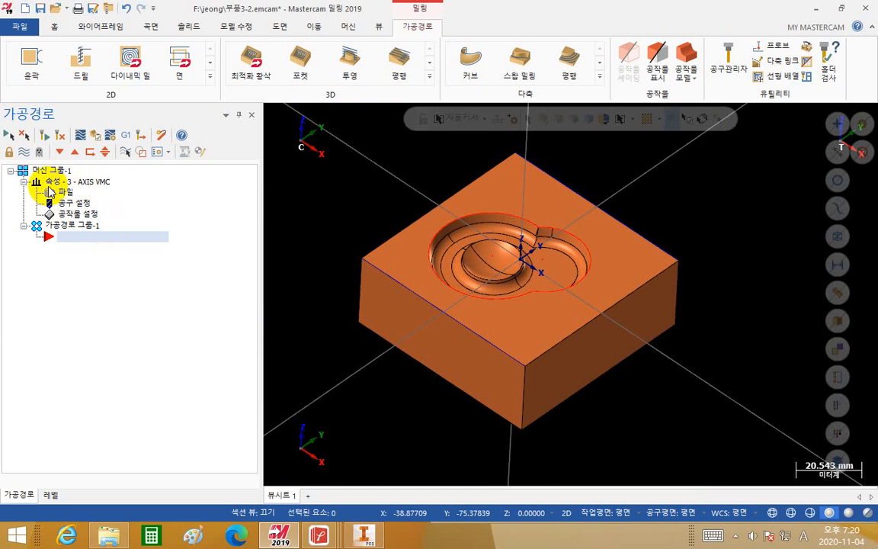
left_click(23, 183)
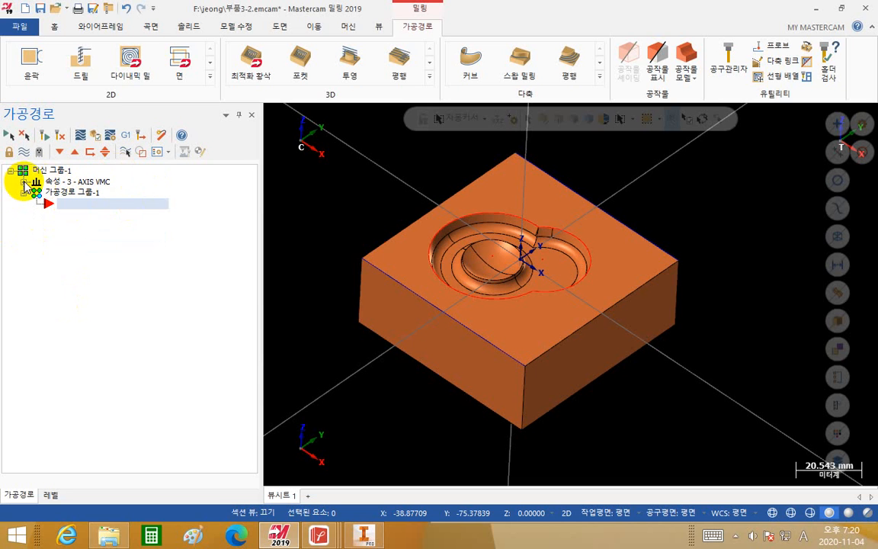
left_click(24, 183)
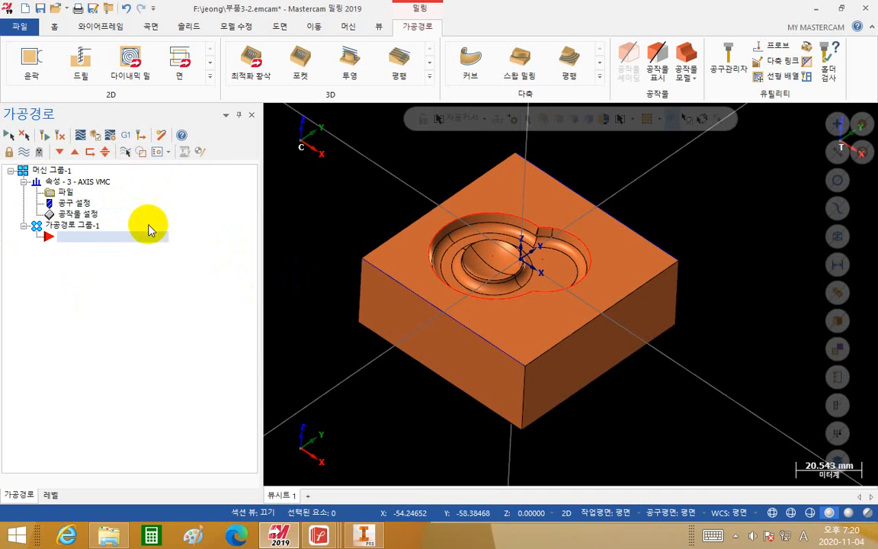
Open the stock setup (공작물 설정) beside the model and examine its X, Y and Z size fields and diagonal-corner option
left_click(91, 214)
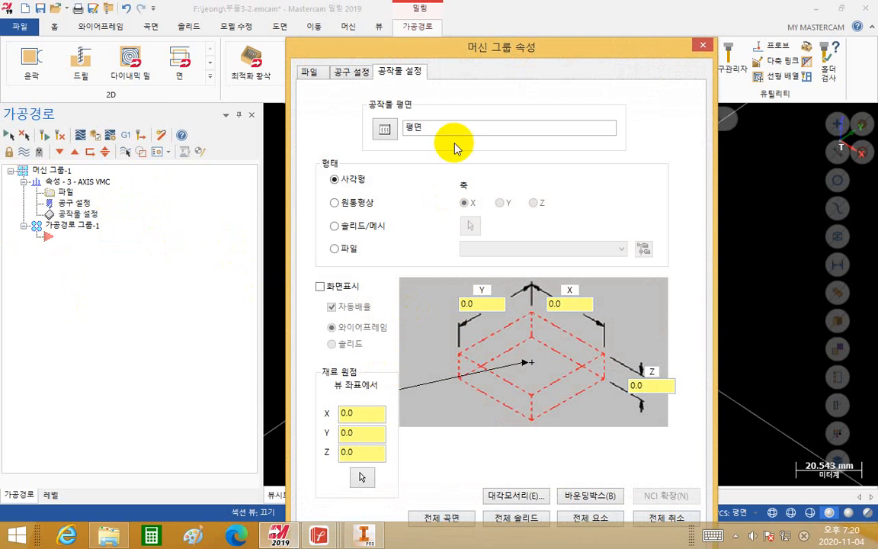
left_click_drag(393, 59, 133, 17)
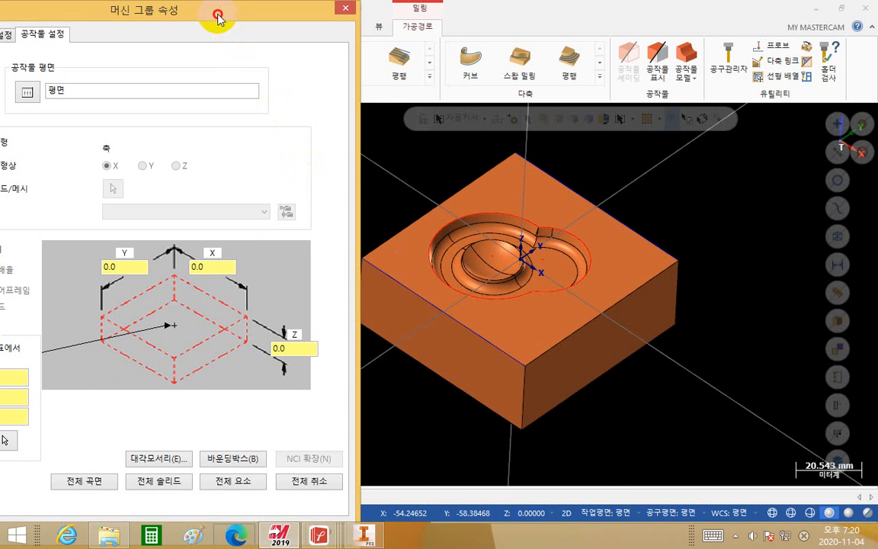
left_click_drag(217, 15, 268, 11)
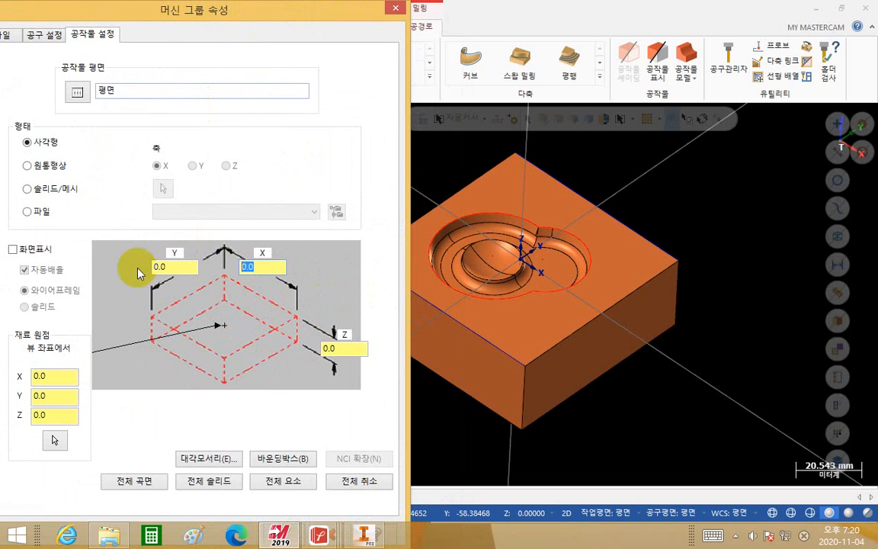
left_click(162, 266)
left_click(350, 348)
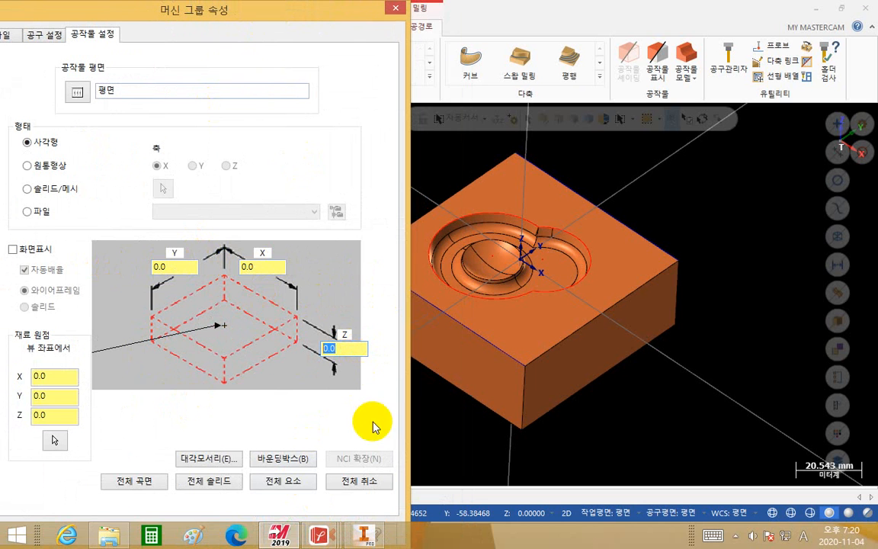
left_click(279, 287)
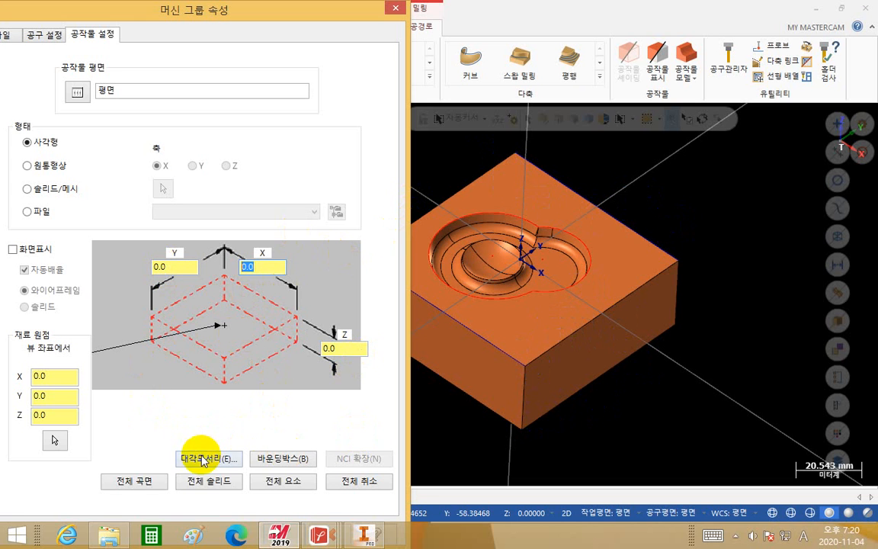
key("ctrl")
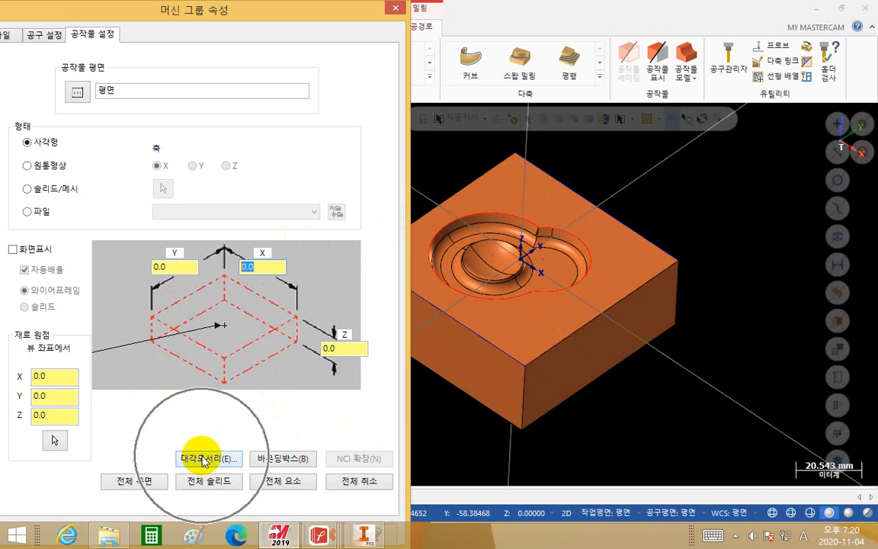
left_click(204, 459)
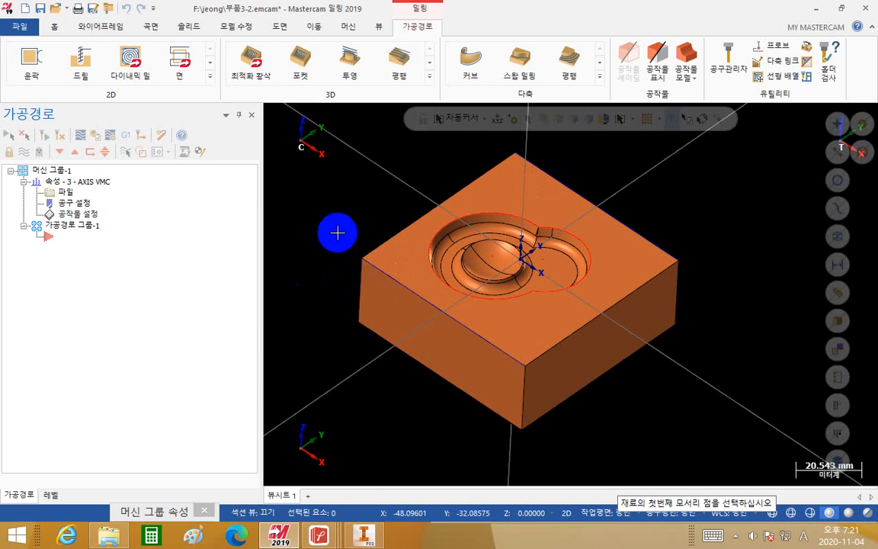
key("Escape")
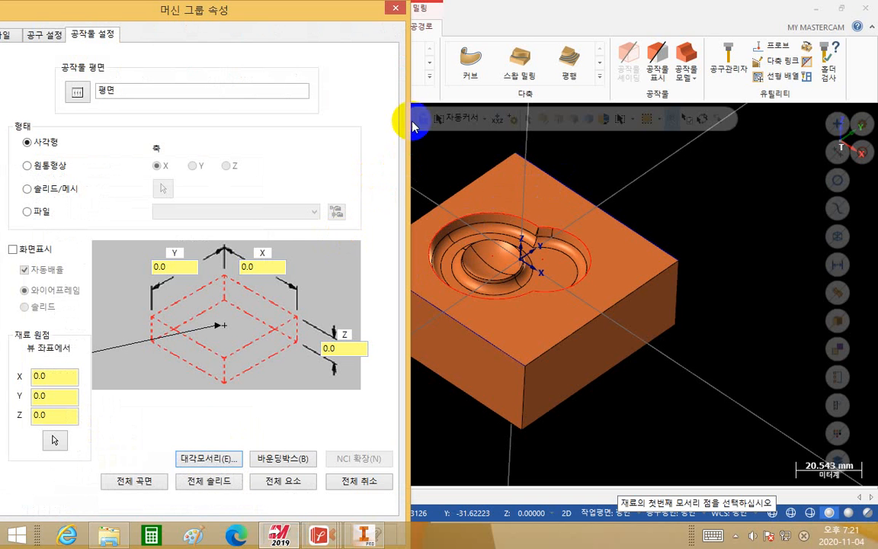
left_click(396, 9)
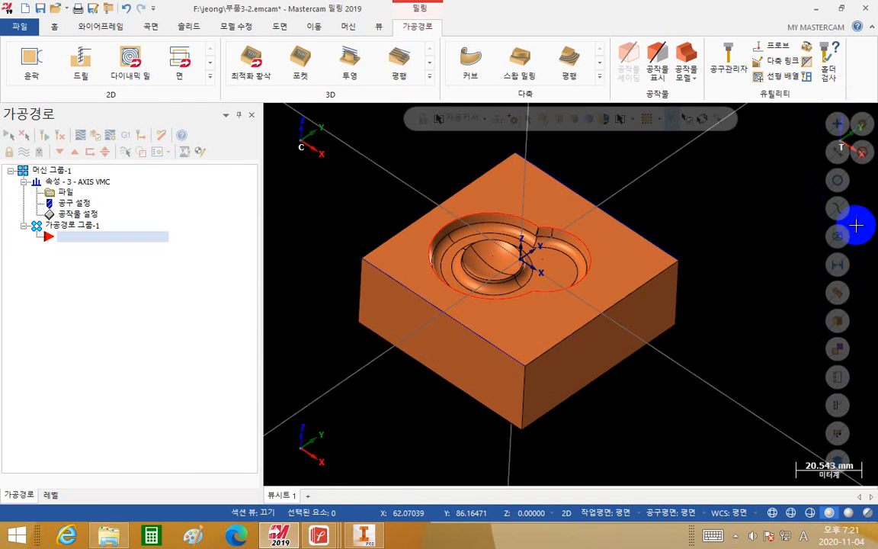
Delete the two straight curves along the outer edges of the block's upper face
left_click(836, 150)
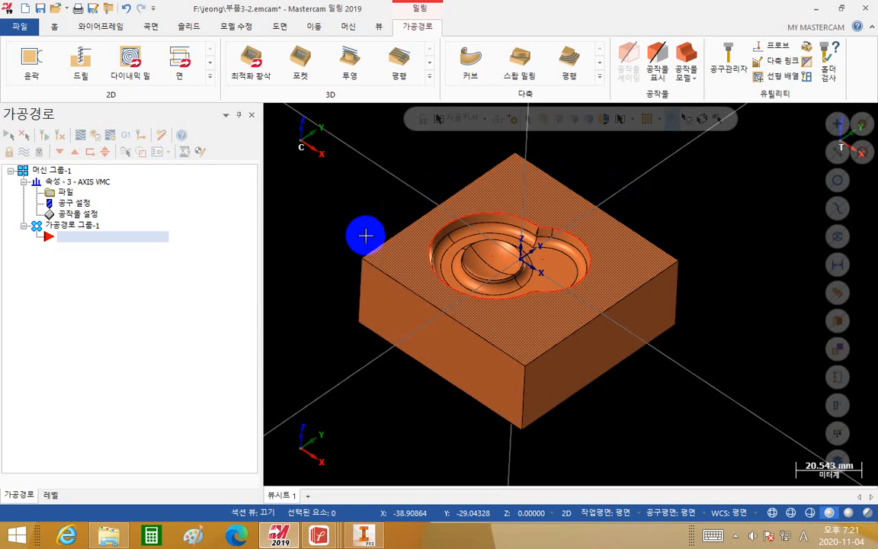
Define the rectangular stock from diagonal corners (대각모서리), picking an upper corner and the opposite lower corner of the block with endpoint snapping
left_click(104, 217)
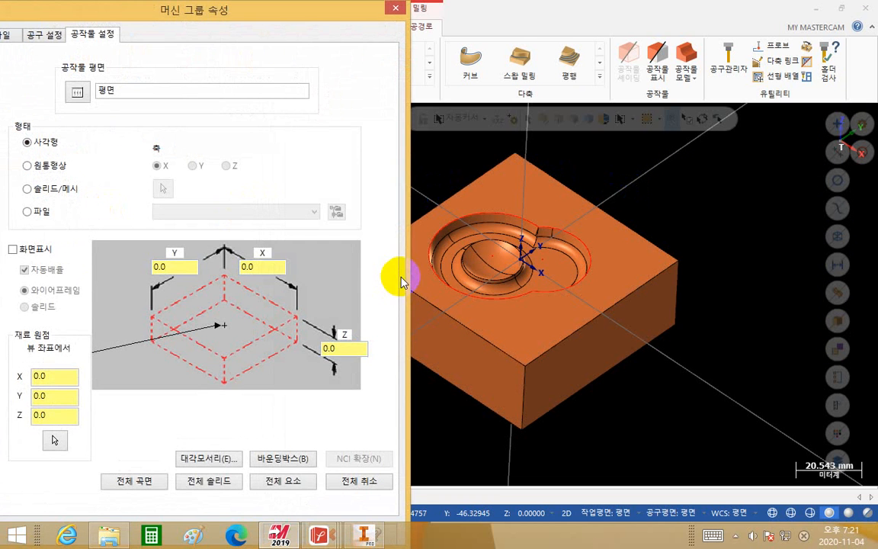
left_click(216, 460)
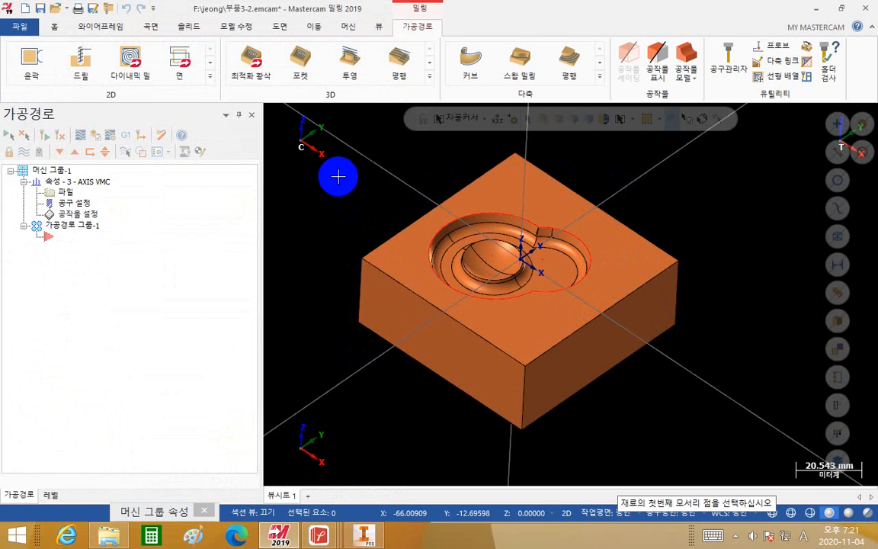
key("e")
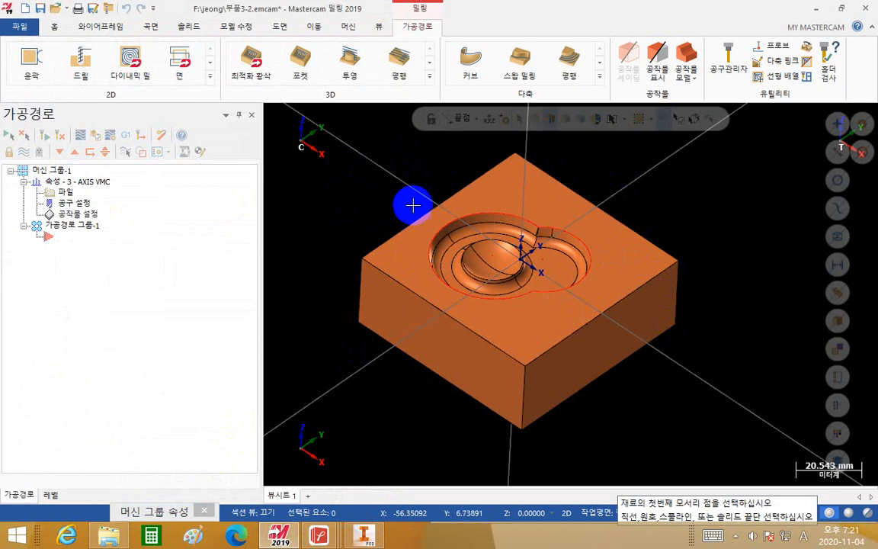
left_click(402, 258)
left_click(402, 259)
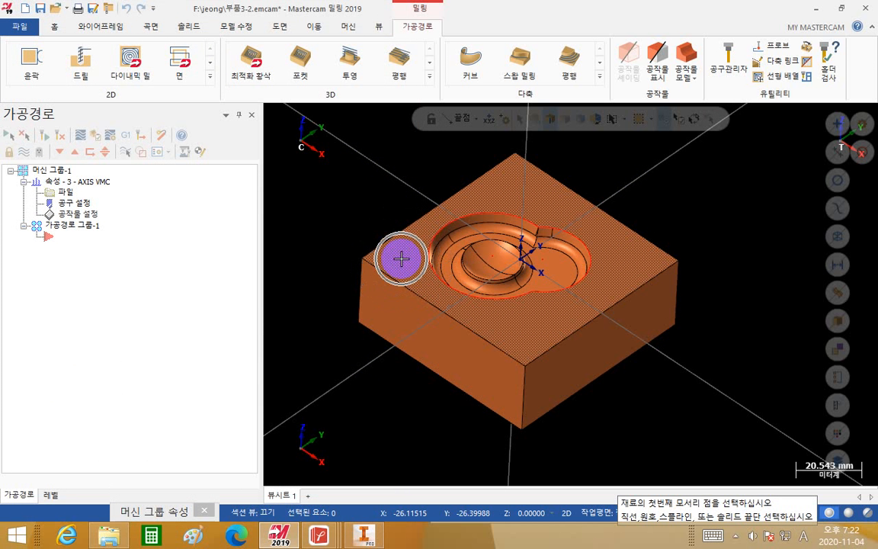
left_click(362, 259)
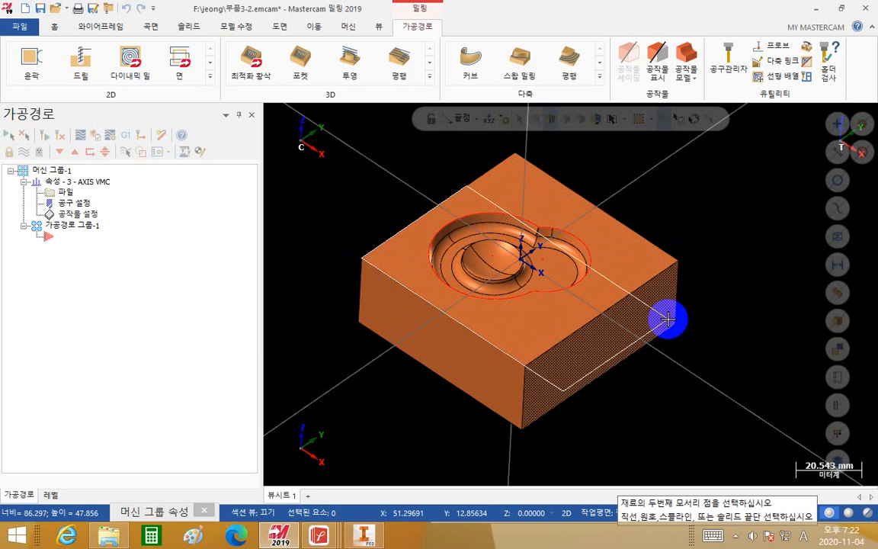
left_click(668, 319)
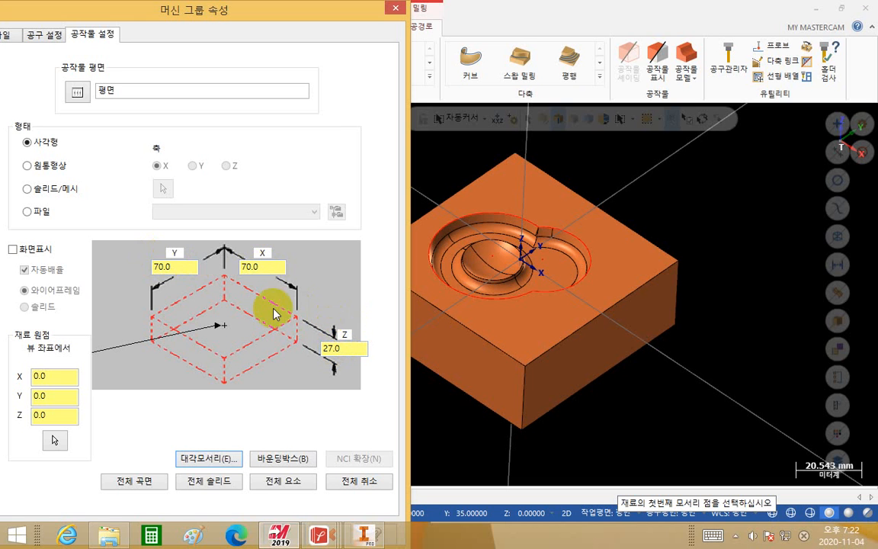
Reset the stock's Z, X and Y sizes to 0
left_click_drag(340, 351, 123, 333)
type("0")
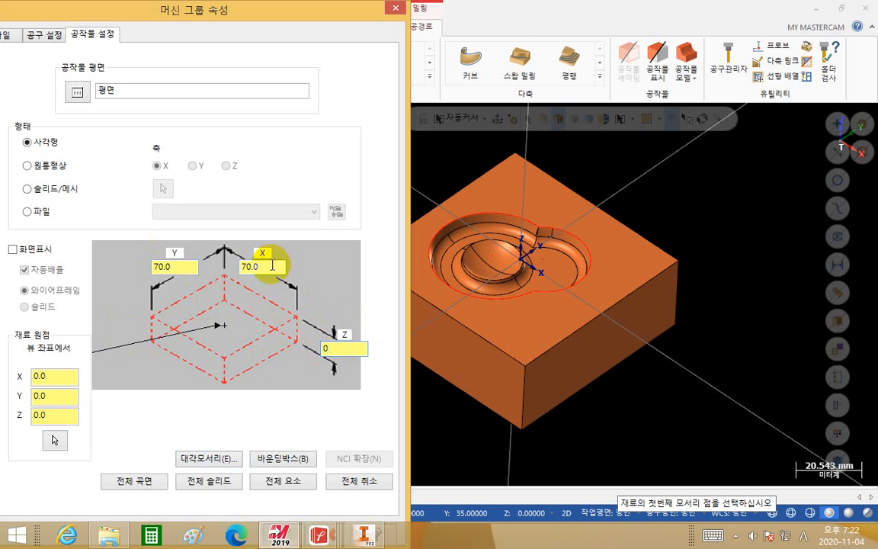
left_click_drag(272, 266, 42, 262)
type("0")
left_click_drag(177, 269, 2, 282)
type("0")
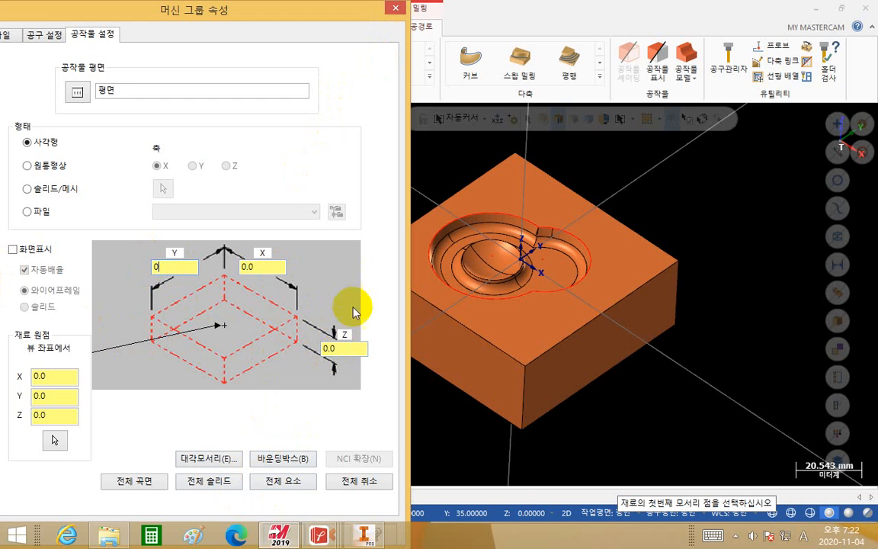
Set the Windows taskbar to hide automatically (작업 표시줄 자동 숨기기) and apply the taskbar properties
right_click(489, 532)
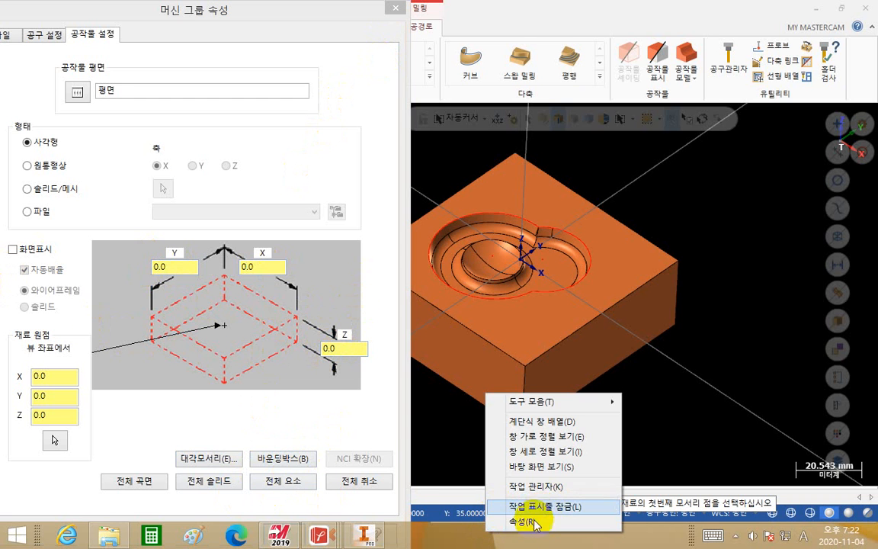
left_click(567, 522)
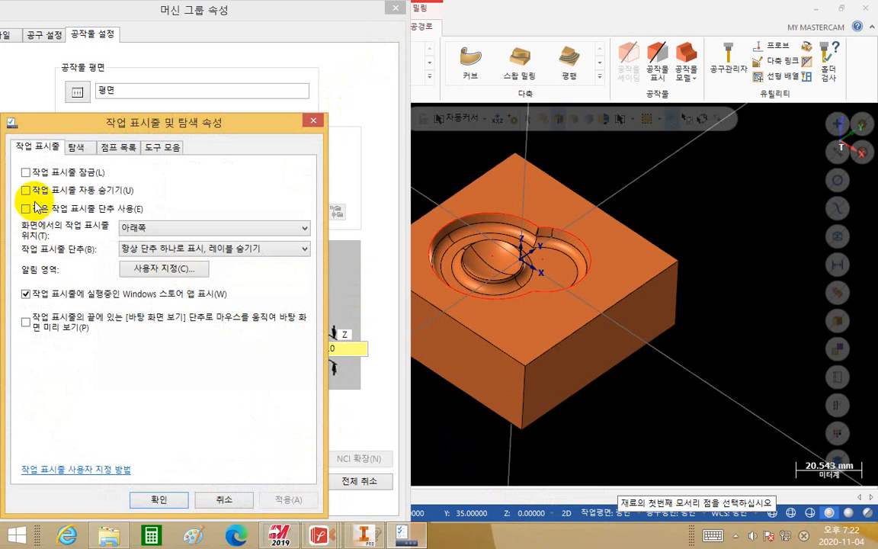
left_click(38, 190)
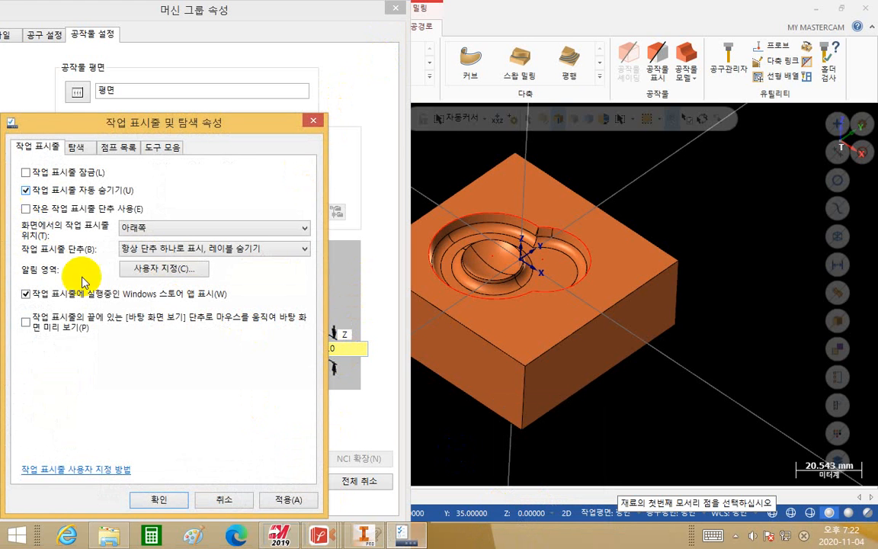
left_click(289, 500)
left_click(158, 500)
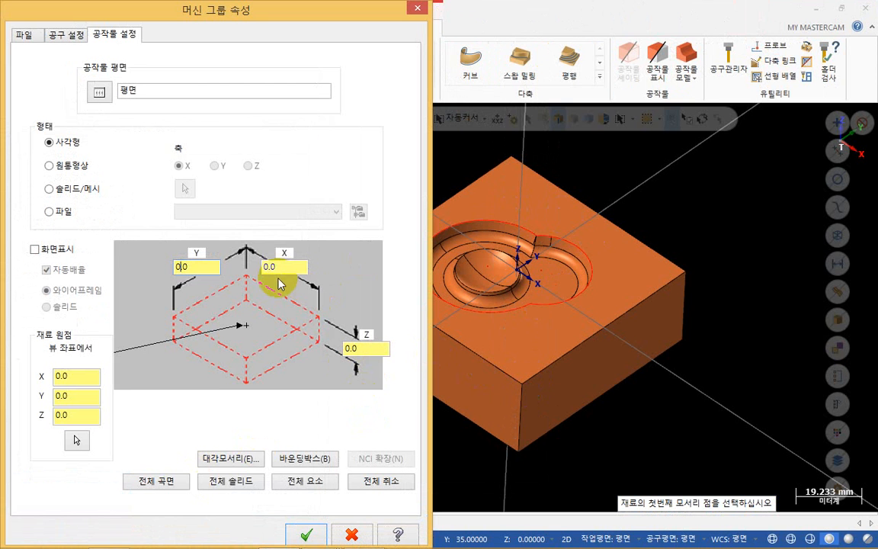
Open the PDF drawings 3-2 and 3-1 to read the block's overall dimensions, and return to the Mastercam stock setup
left_click(283, 267)
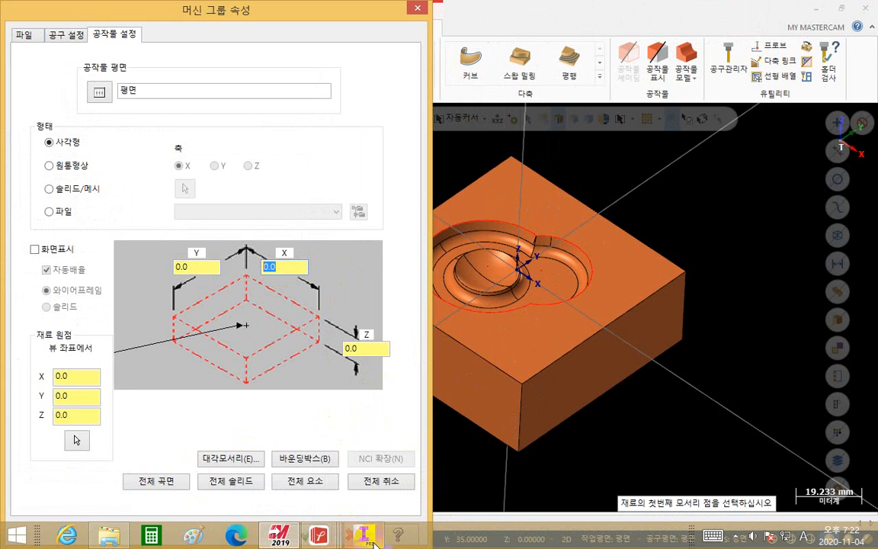
mouse_move(372, 543)
mouse_move(317, 537)
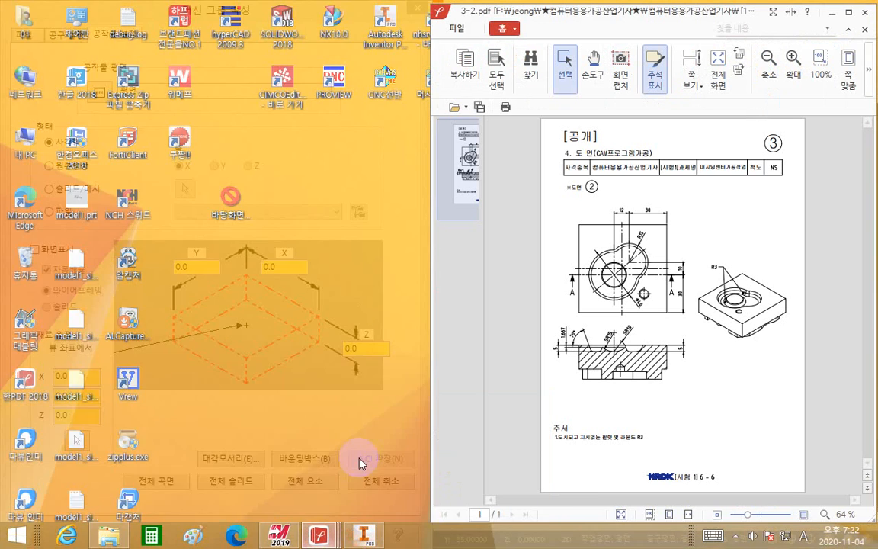
left_click(358, 458)
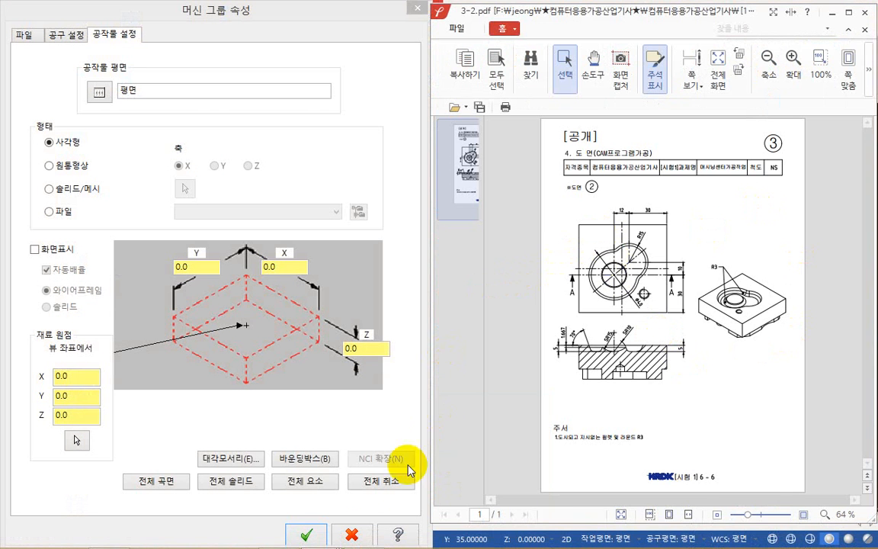
mouse_move(307, 543)
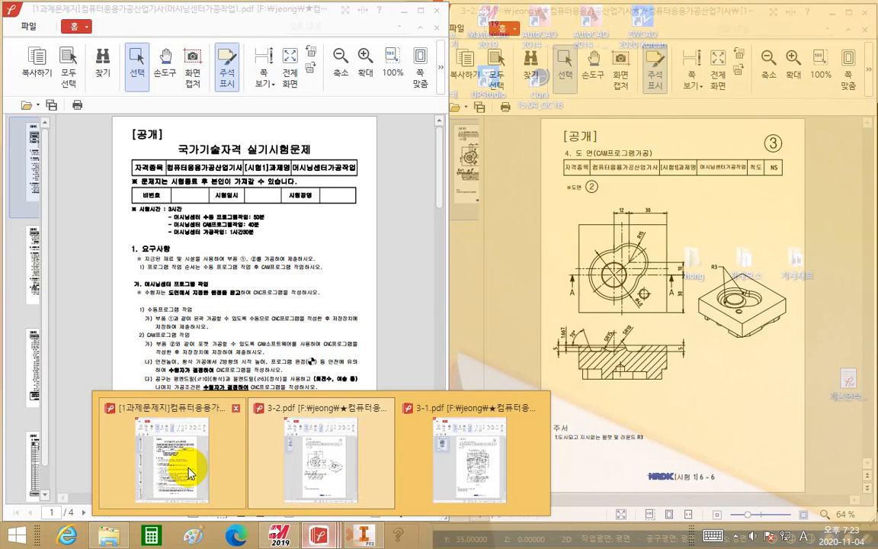
left_click(196, 464)
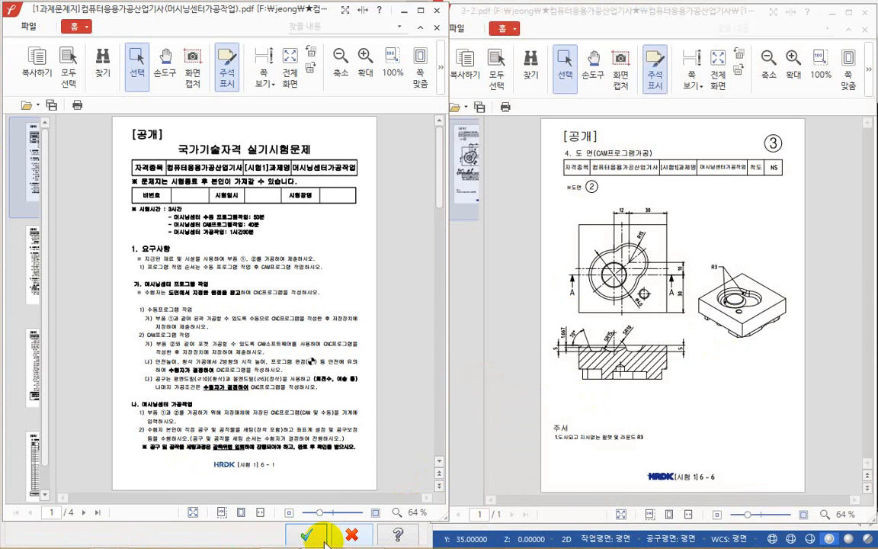
mouse_move(308, 545)
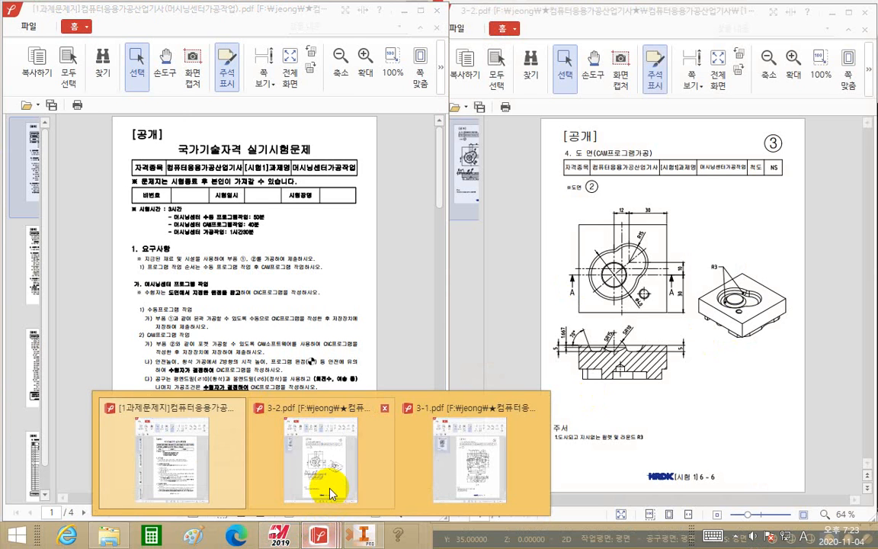
left_click(492, 404)
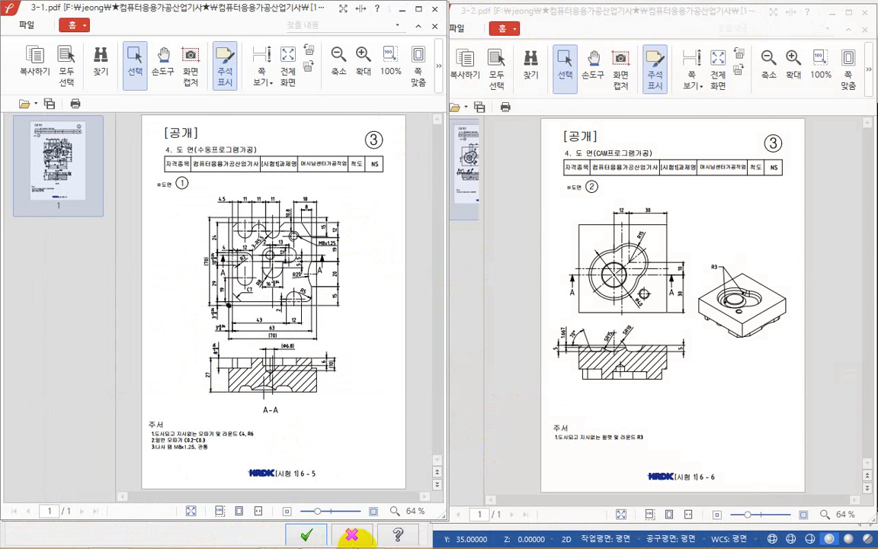
mouse_move(298, 537)
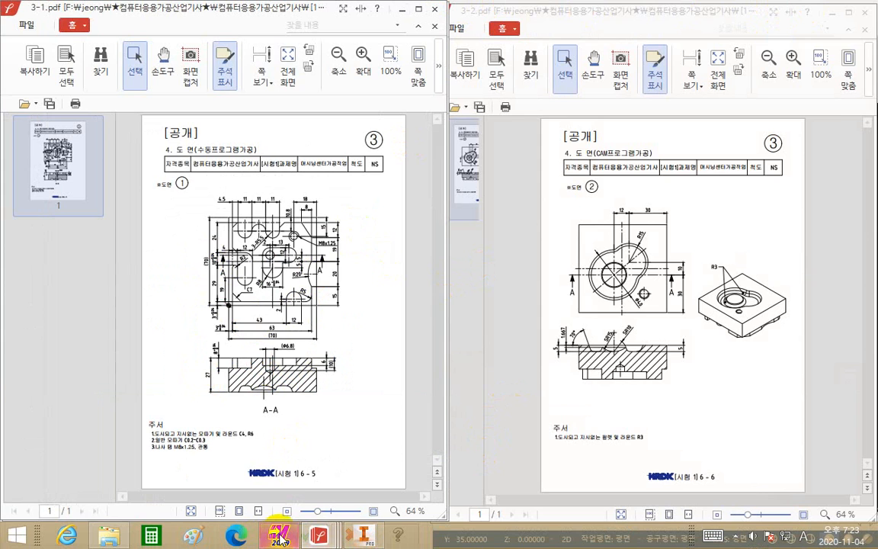
left_click(280, 537)
Try defining the stock from diagonal corners (대각모서리), picking two opposite corners of the block's upper face with endpoint snapping
left_click(292, 267)
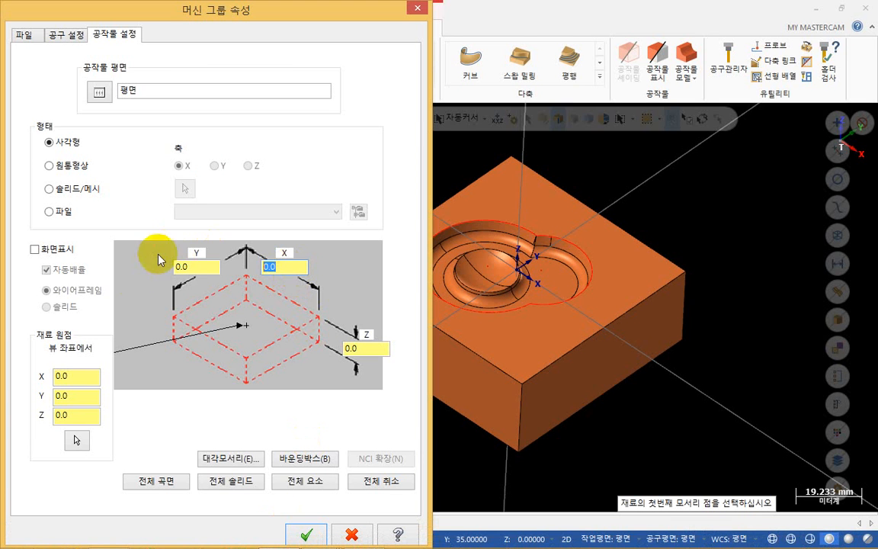
left_click(217, 269)
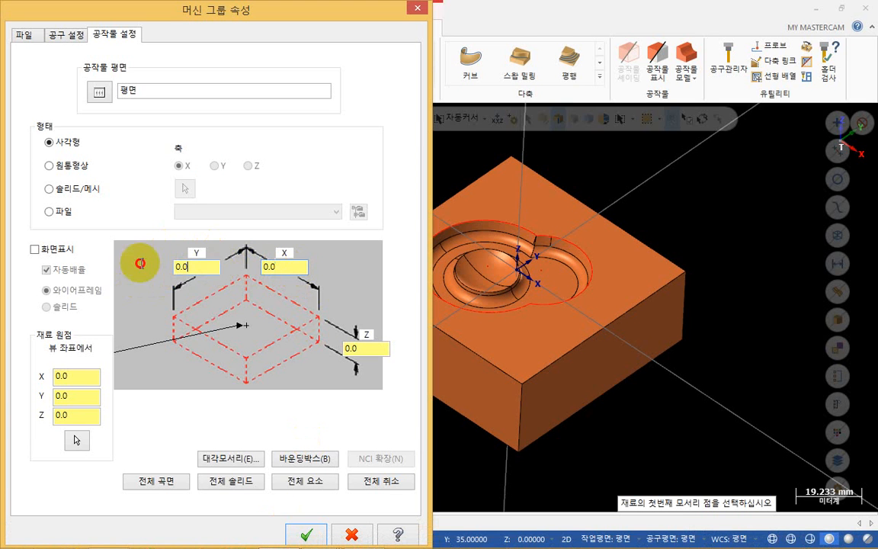
left_click(372, 351)
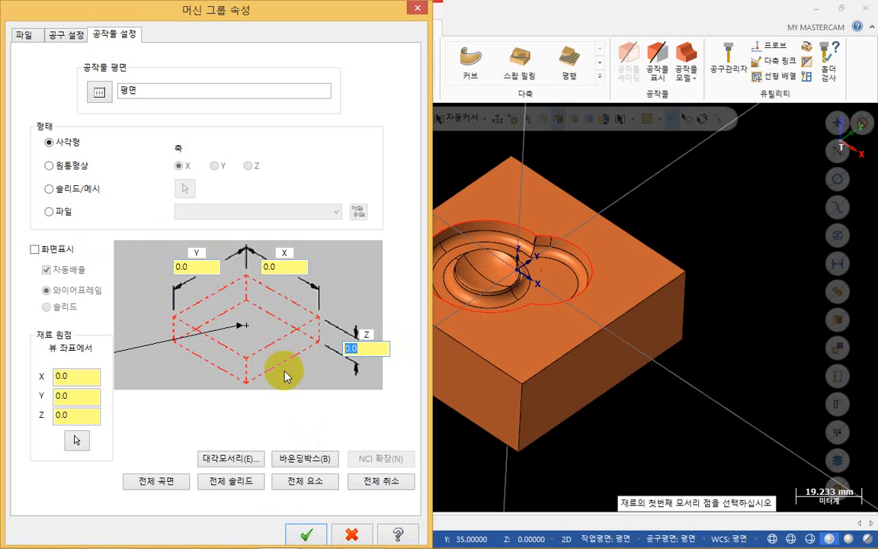
left_click(216, 458)
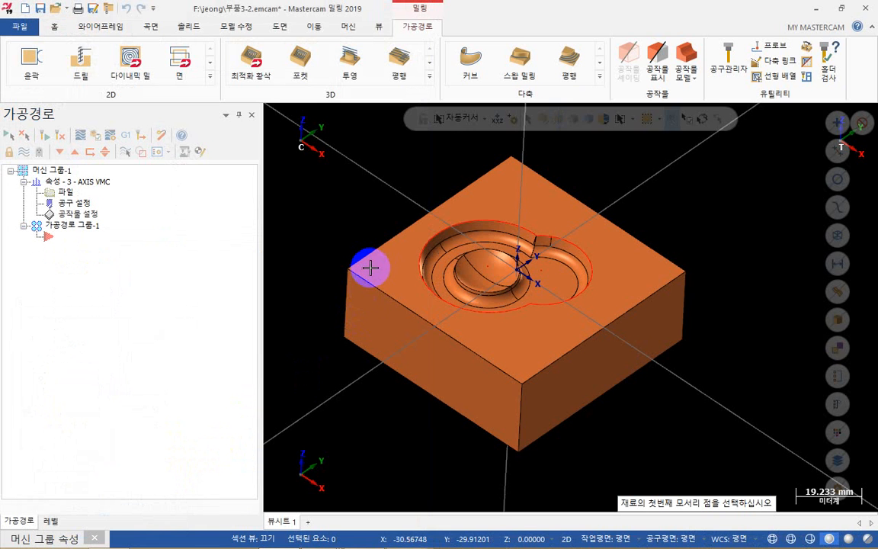
left_click(377, 373)
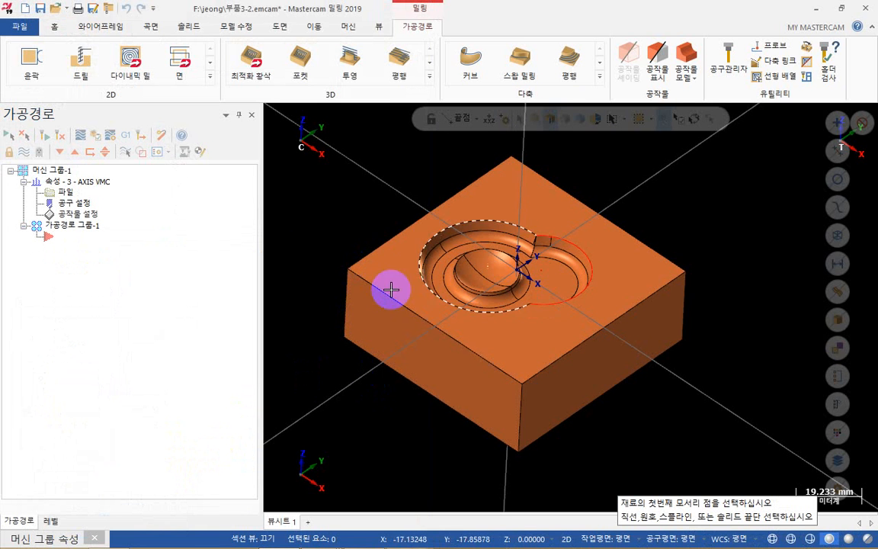
left_click(384, 267)
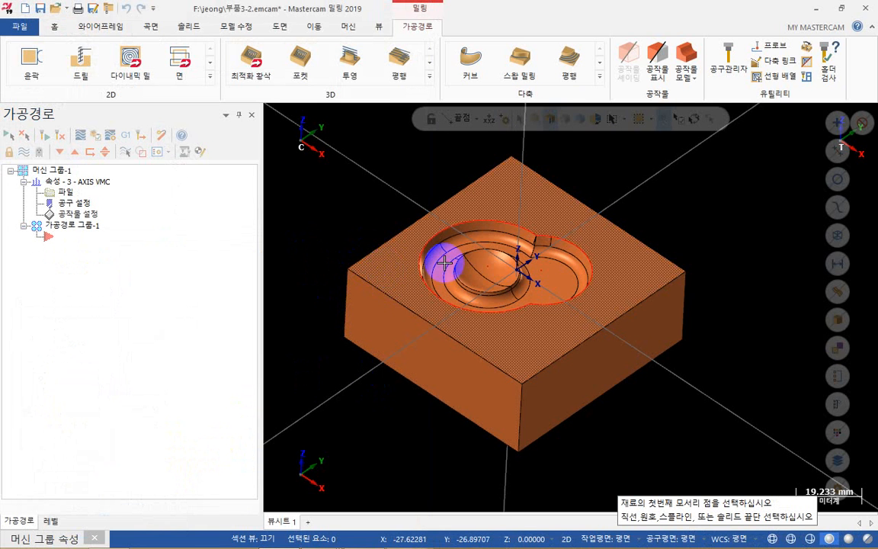
left_click(510, 173)
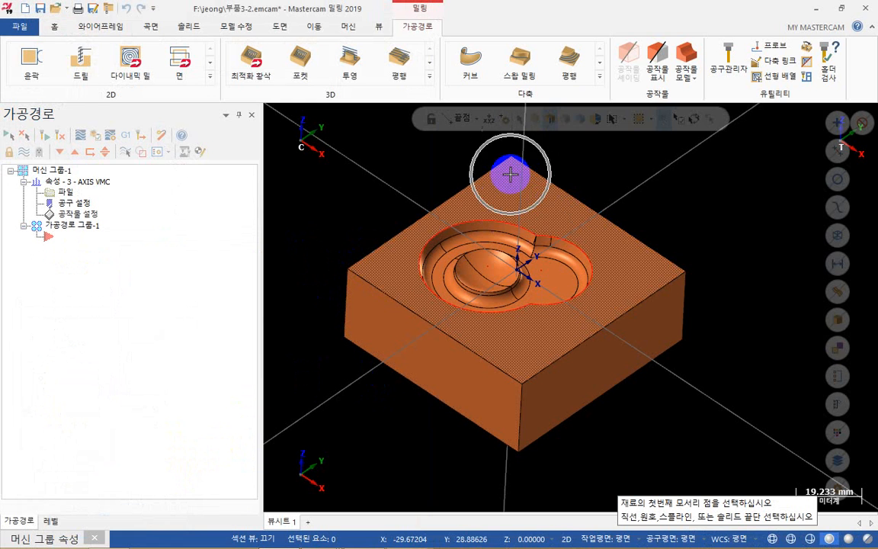
left_click(514, 151)
left_click(512, 174)
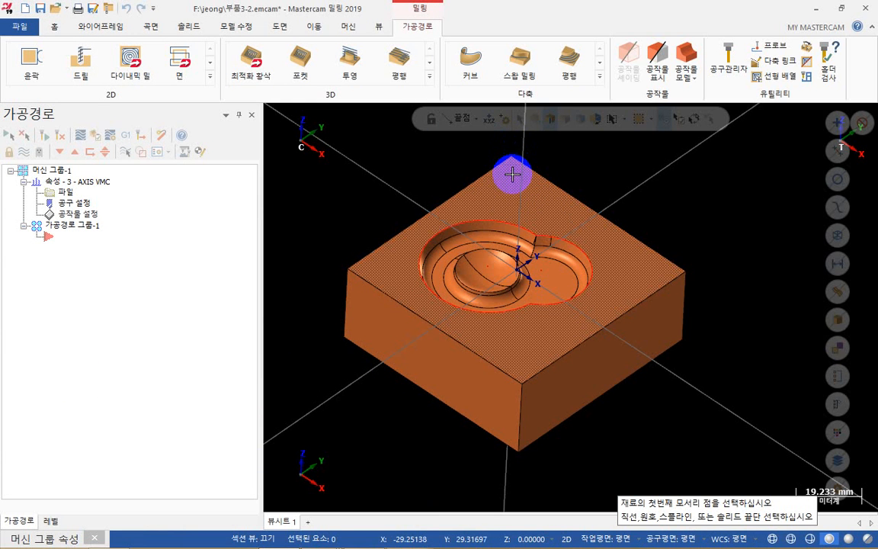
left_click(512, 174)
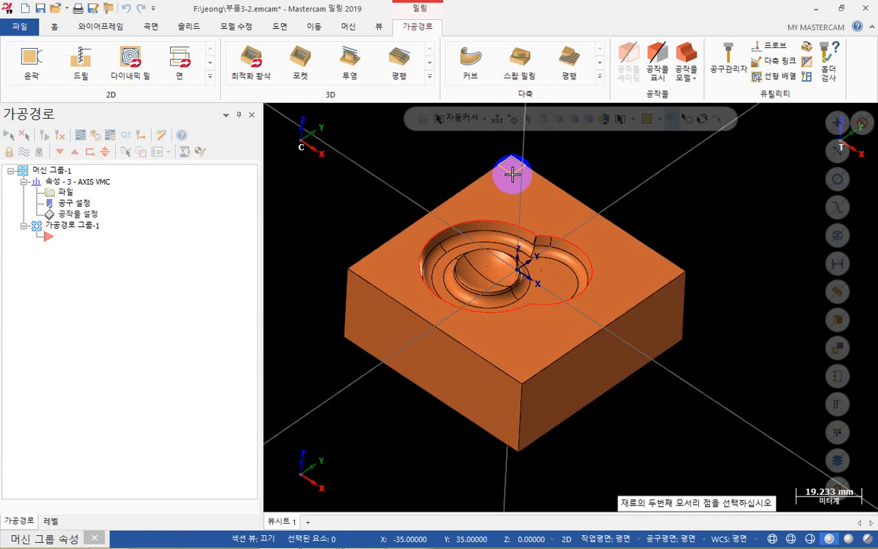
left_click(513, 151)
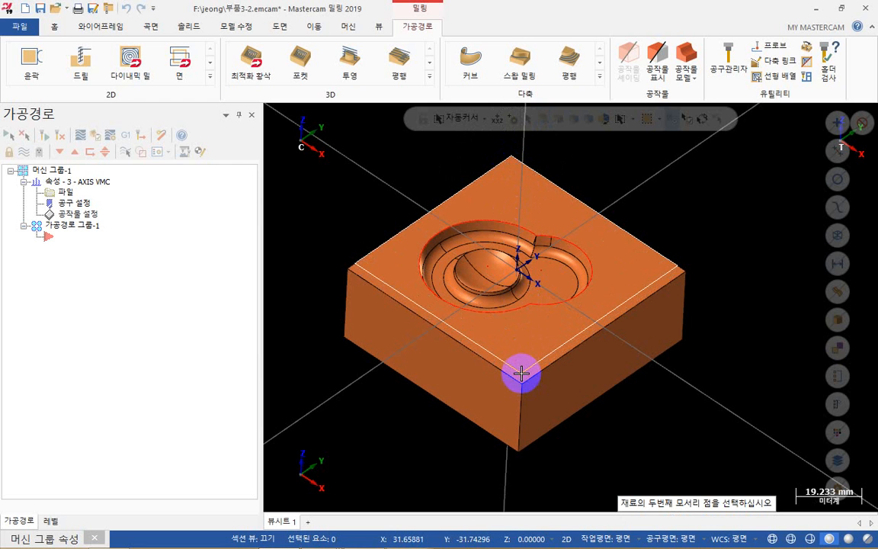
key("e")
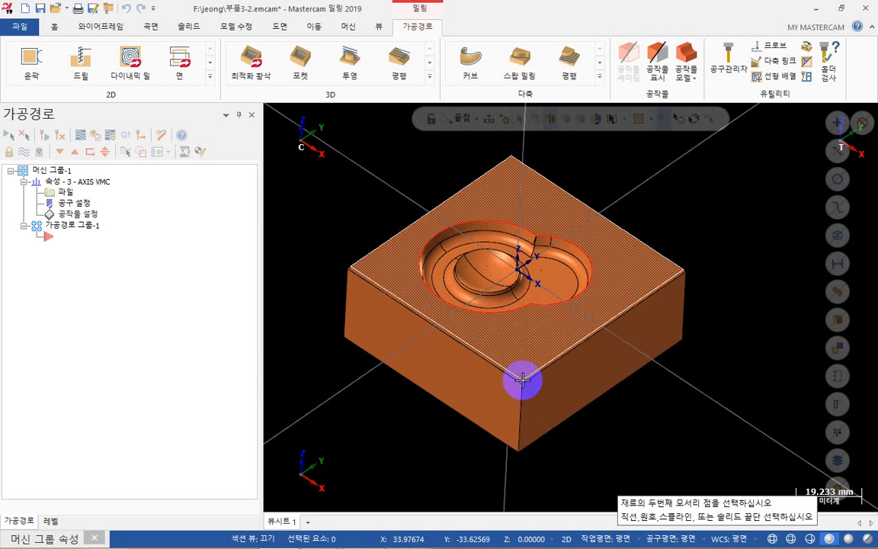
left_click(523, 381)
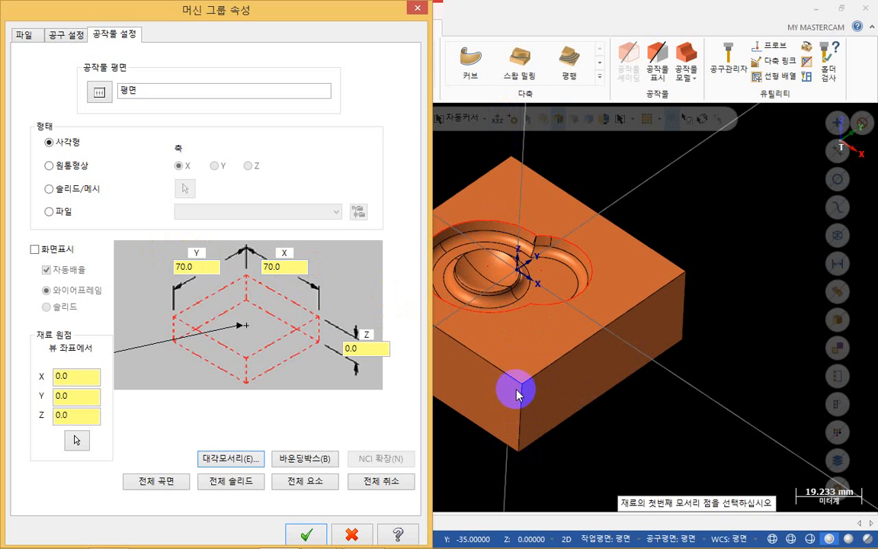
Define a 70 × 70 × 27 mm stock from the upper back corner to the opposite lower corner and enable its screen display (화면표시) as wireframe
left_click(228, 459)
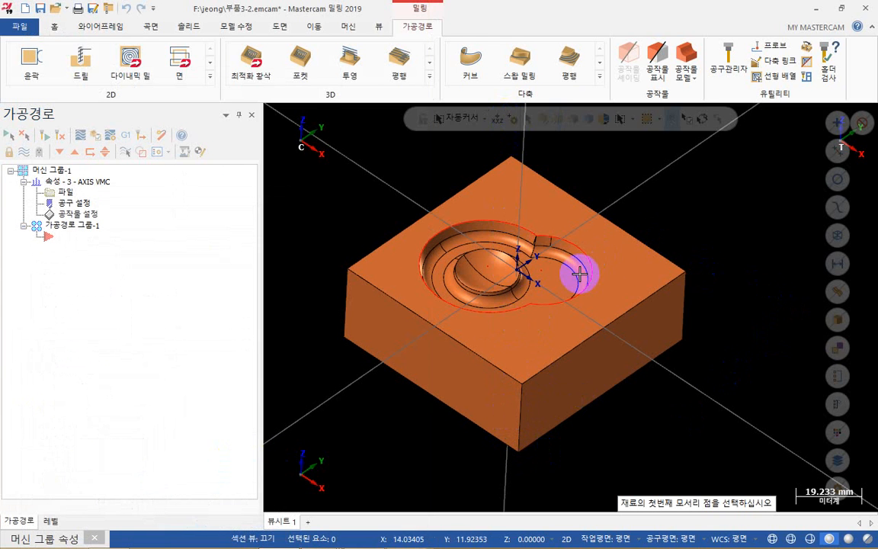
left_click(510, 162)
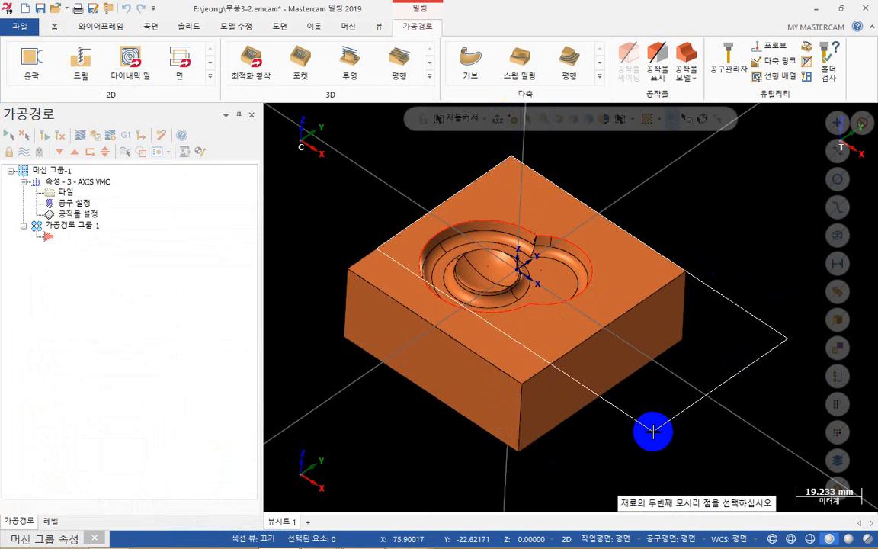
left_click(537, 428)
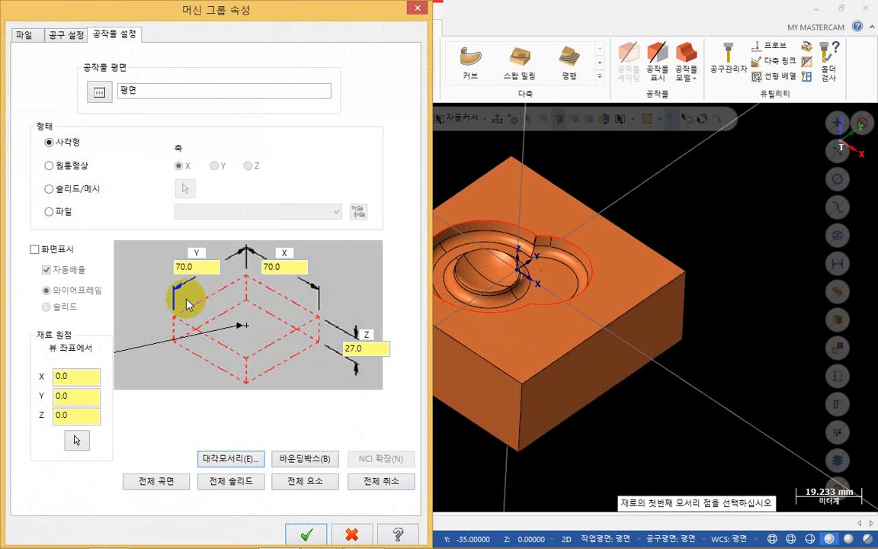
left_click(522, 221)
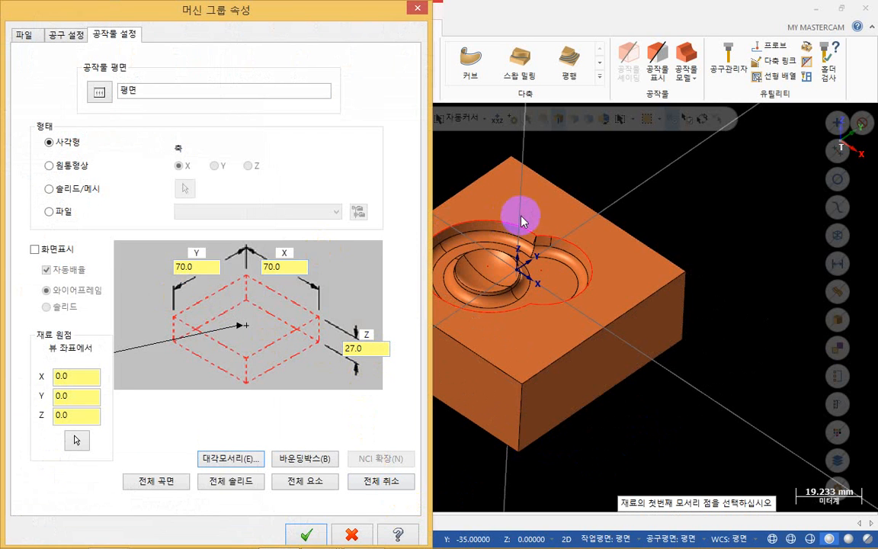
left_click(34, 250)
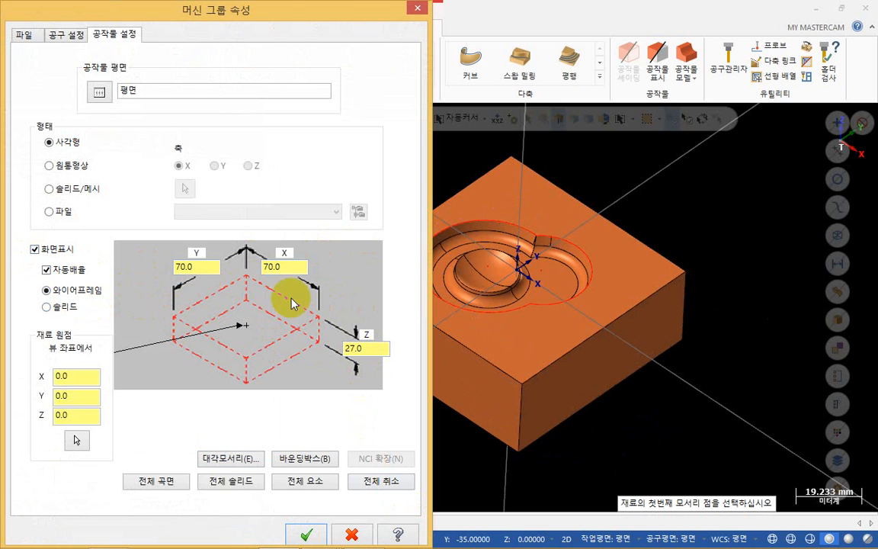
left_click(311, 536)
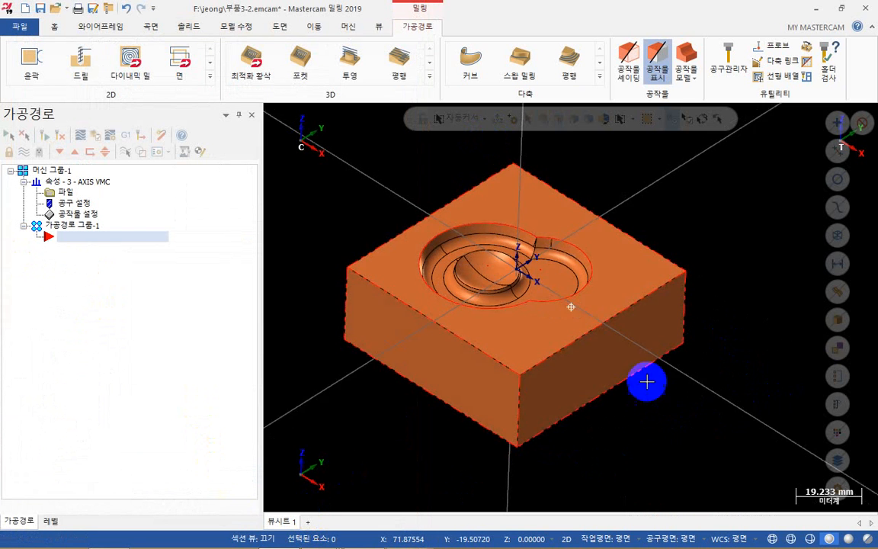
Delete the block's four side faces and its bottom face, keeping the upper face with the pocket surfaces
middle_click_drag(646, 381, 572, 394)
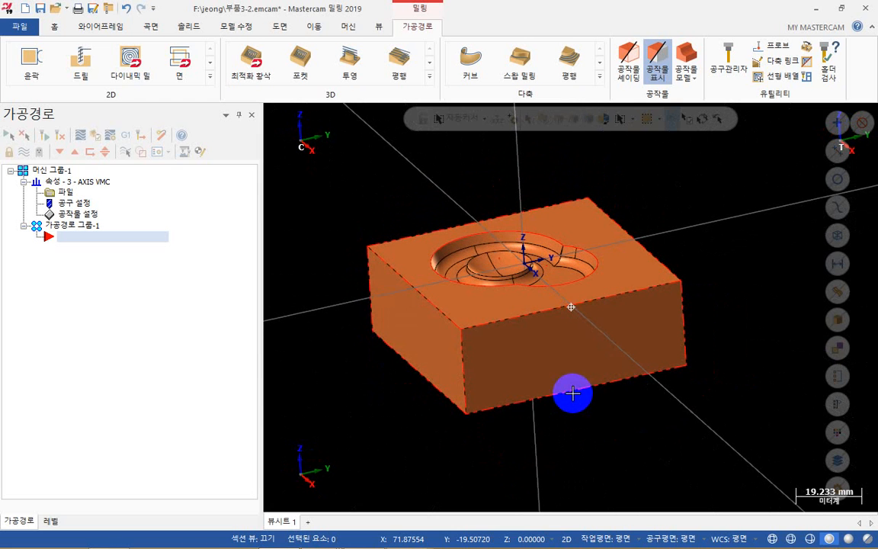
left_click(579, 370)
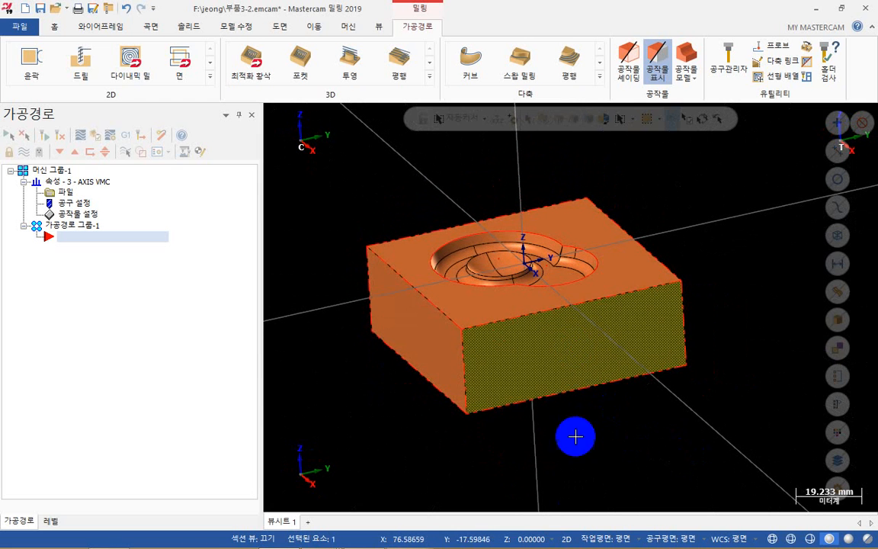
key("Delete")
left_click(445, 365)
key("Delete")
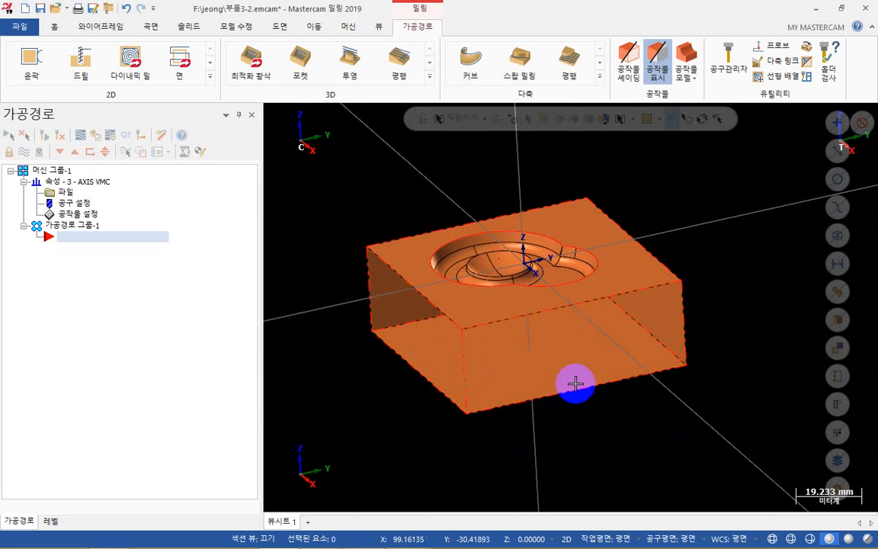
left_click(576, 384)
key("Delete")
left_click(649, 336)
key("Delete")
left_click(394, 304)
key("Delete")
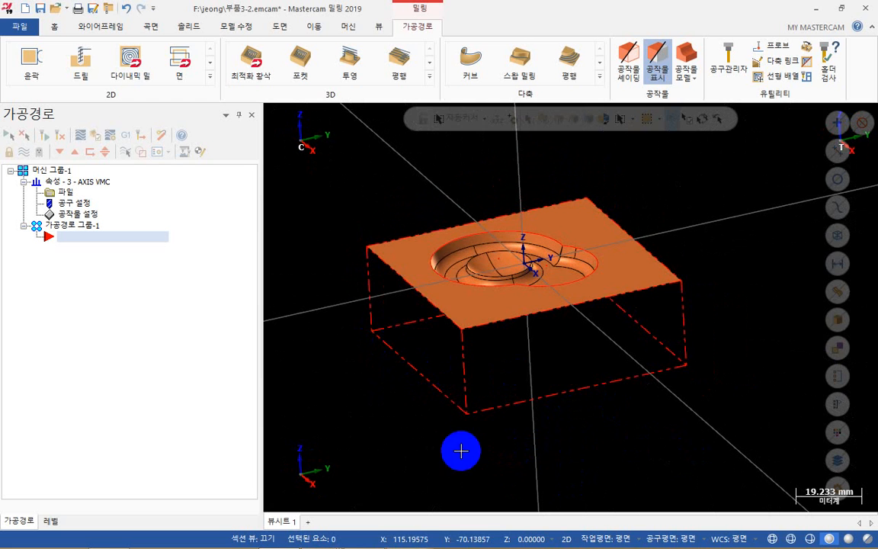
mouse_move(437, 416)
middle_mouse_down()
mouse_move(549, 347)
mouse_move(464, 386)
mouse_move(470, 429)
mouse_move(464, 378)
mouse_move(463, 404)
mouse_move(452, 416)
mouse_move(437, 408)
mouse_move(349, 241)
mouse_move(347, 300)
mouse_move(387, 366)
middle_mouse_up()
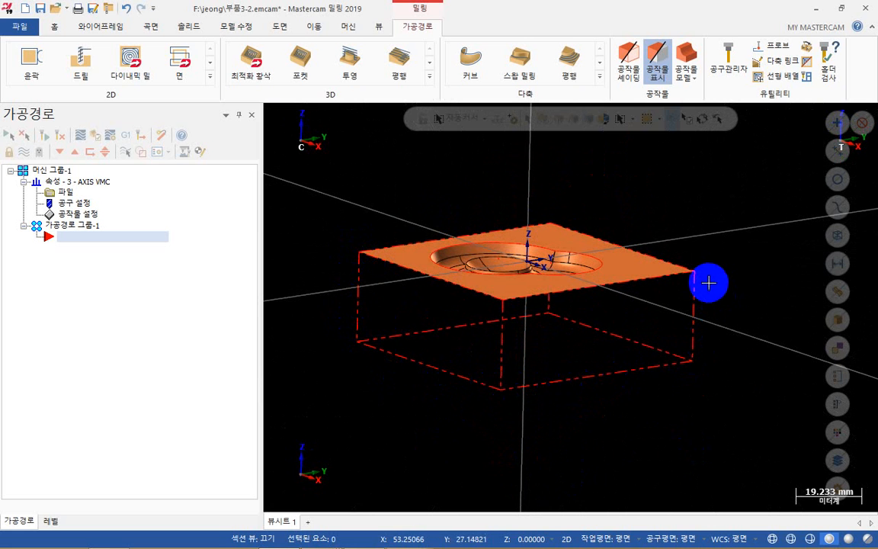
Switch the stock's screen display to solid (솔리드) in the stock setup and inspect the shaded block around the pocket
mouse_move(546, 329)
middle_mouse_down()
mouse_move(572, 333)
mouse_move(550, 346)
middle_mouse_up()
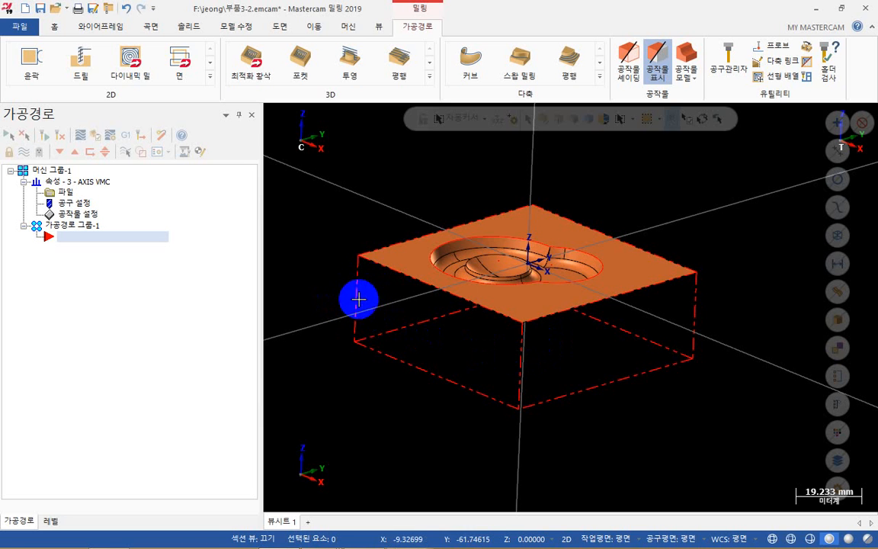
mouse_move(537, 346)
middle_mouse_down()
mouse_move(526, 365)
mouse_move(538, 349)
middle_mouse_up()
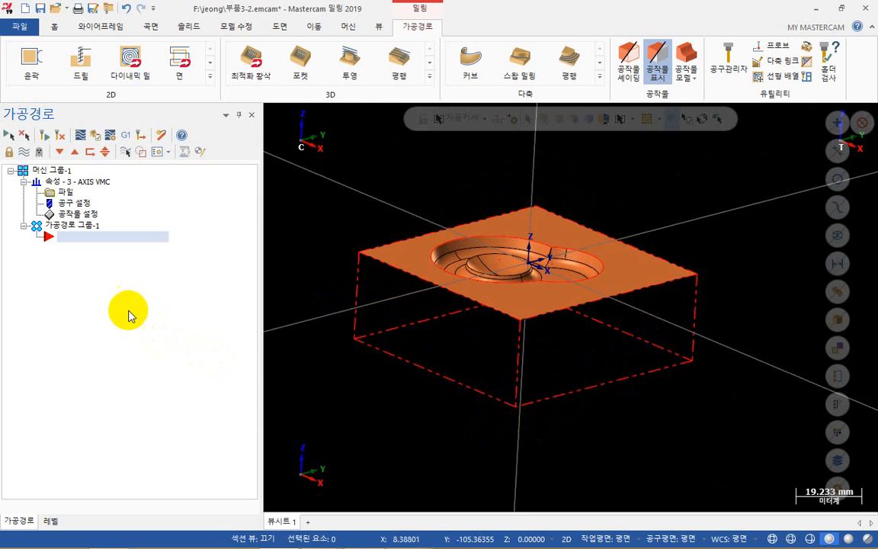
left_click(90, 216)
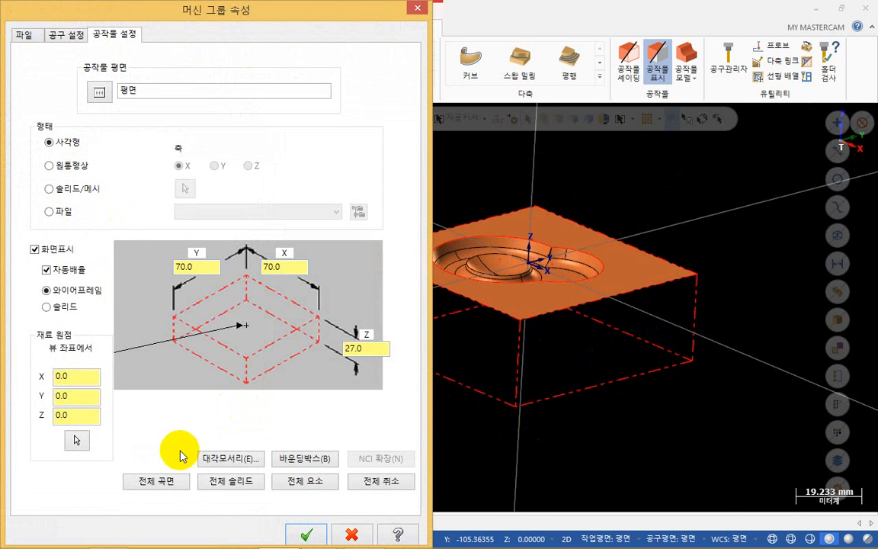
left_click(51, 308)
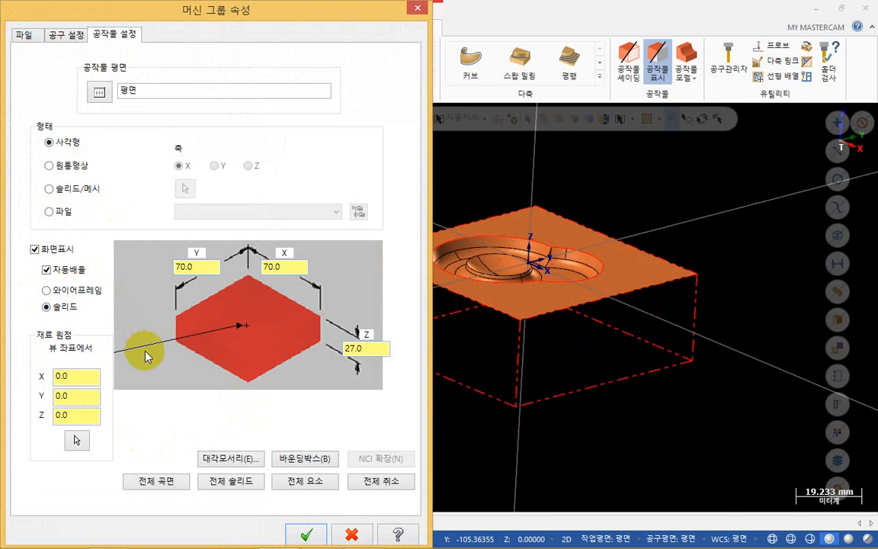
left_click(315, 536)
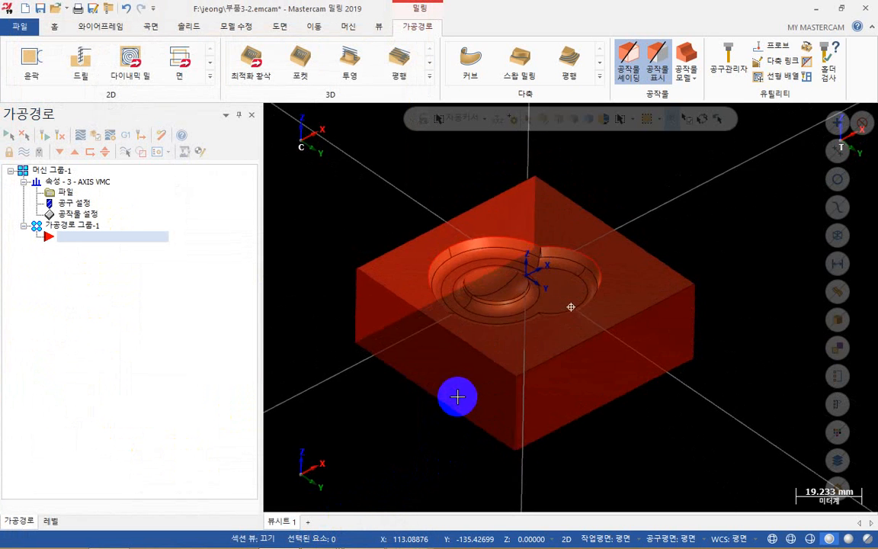
mouse_move(458, 397)
middle_mouse_down()
mouse_move(466, 450)
mouse_move(467, 417)
mouse_move(408, 469)
mouse_move(368, 450)
mouse_move(446, 463)
mouse_move(494, 484)
mouse_move(521, 421)
mouse_move(582, 391)
mouse_move(372, 165)
mouse_move(432, 206)
mouse_move(535, 195)
mouse_move(519, 189)
mouse_move(507, 230)
mouse_move(549, 227)
mouse_move(607, 205)
middle_mouse_up()
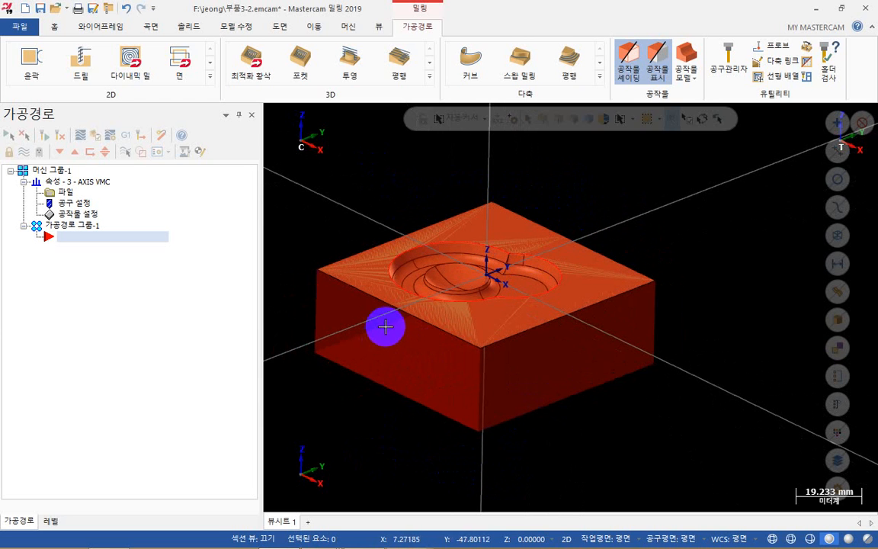
mouse_move(382, 367)
middle_mouse_down()
mouse_move(419, 314)
mouse_move(459, 330)
mouse_move(415, 260)
mouse_move(424, 314)
middle_mouse_up()
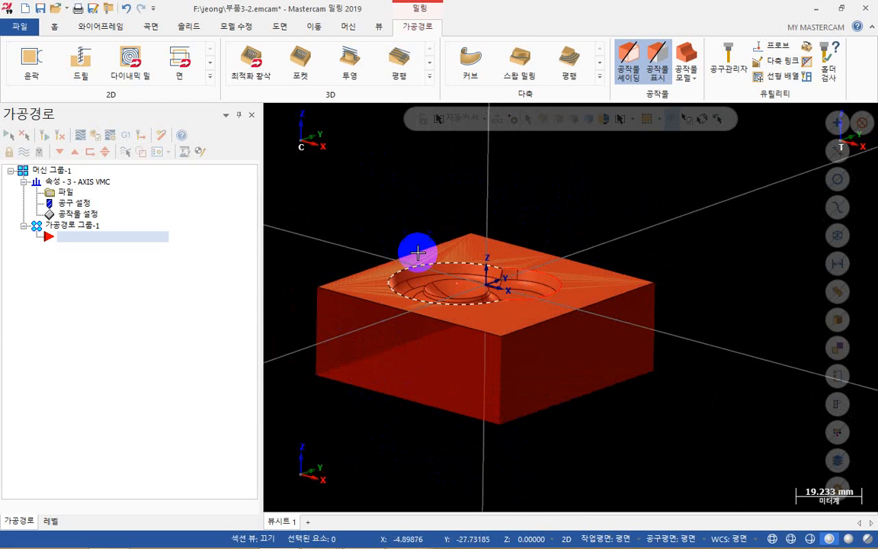
mouse_move(482, 222)
middle_mouse_down()
mouse_move(481, 190)
mouse_move(472, 227)
mouse_move(450, 198)
middle_mouse_up()
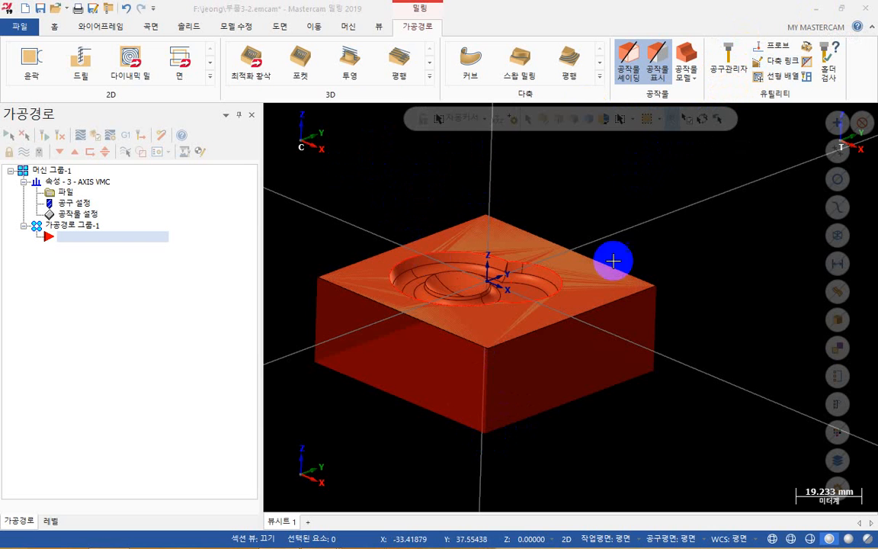
middle_click_drag(495, 188, 518, 203)
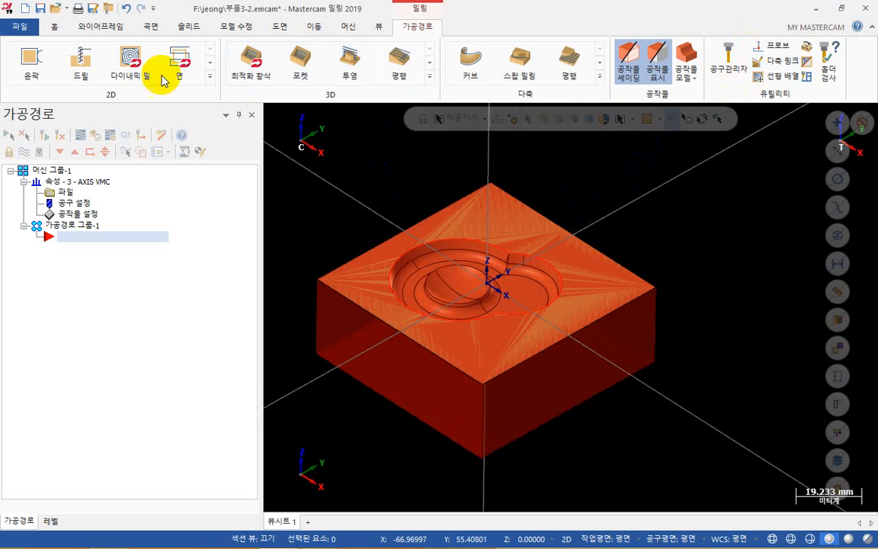
Open the recent file 컴가CAM3.emcam without saving the changes to 부품3-2.emcam
left_click(23, 26)
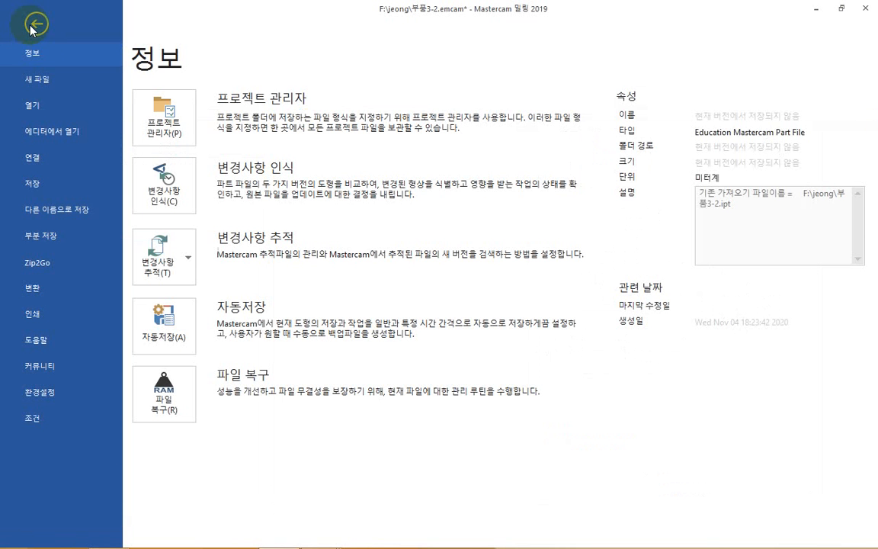
left_click(46, 109)
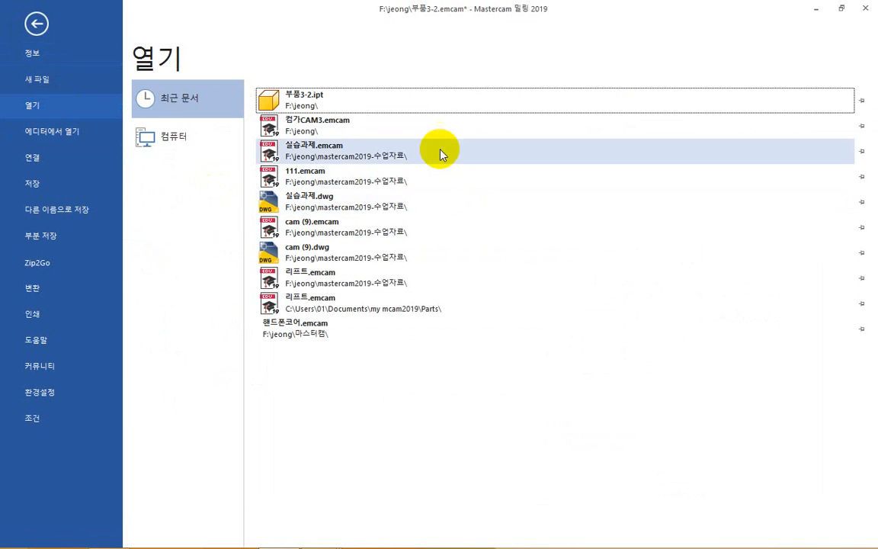
left_click(316, 126)
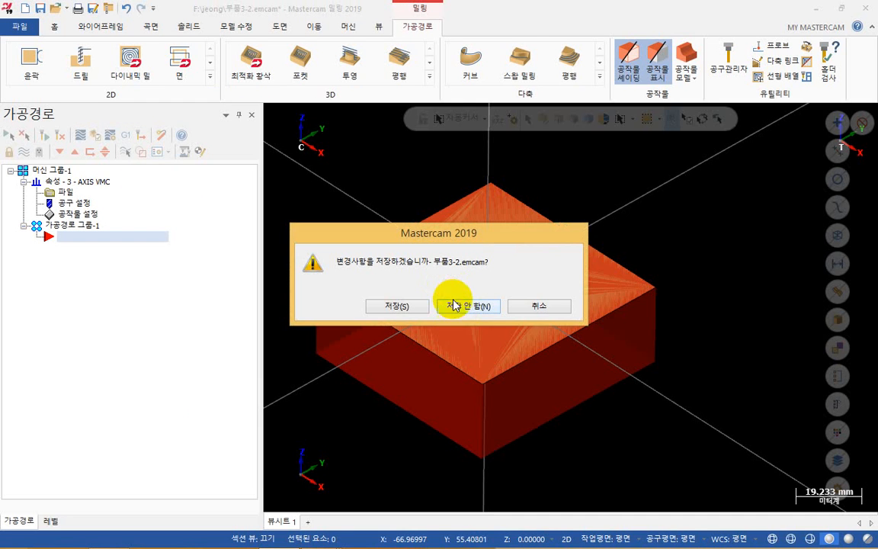
left_click_drag(504, 239, 766, 287)
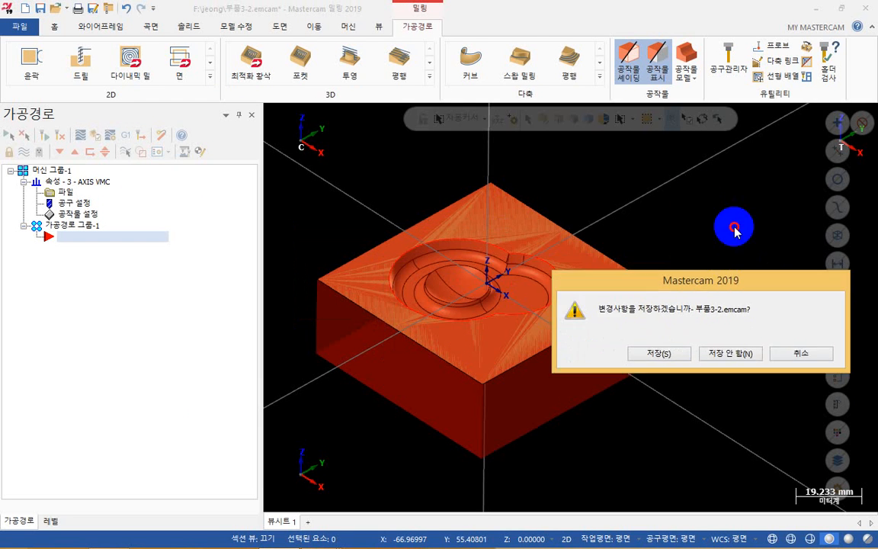
left_click_drag(737, 232, 706, 205)
left_click(666, 274)
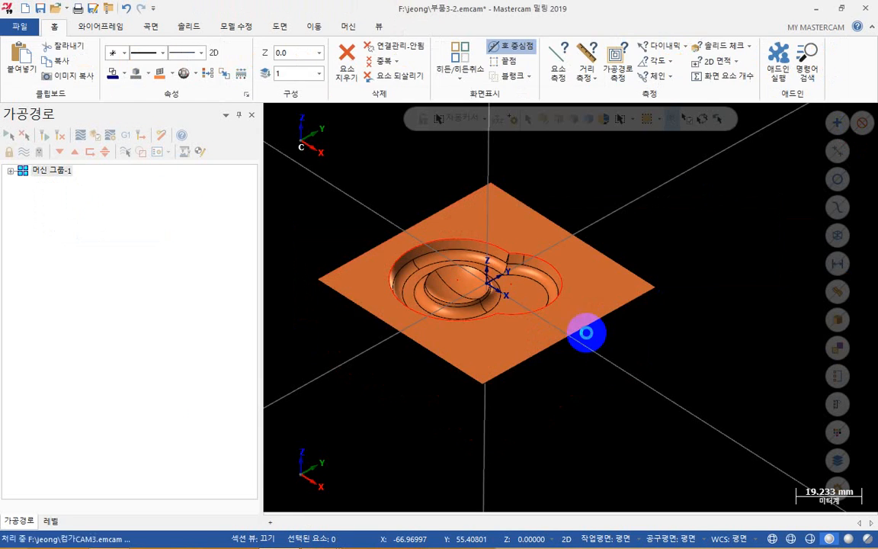
middle_click_drag(606, 351, 304, 381)
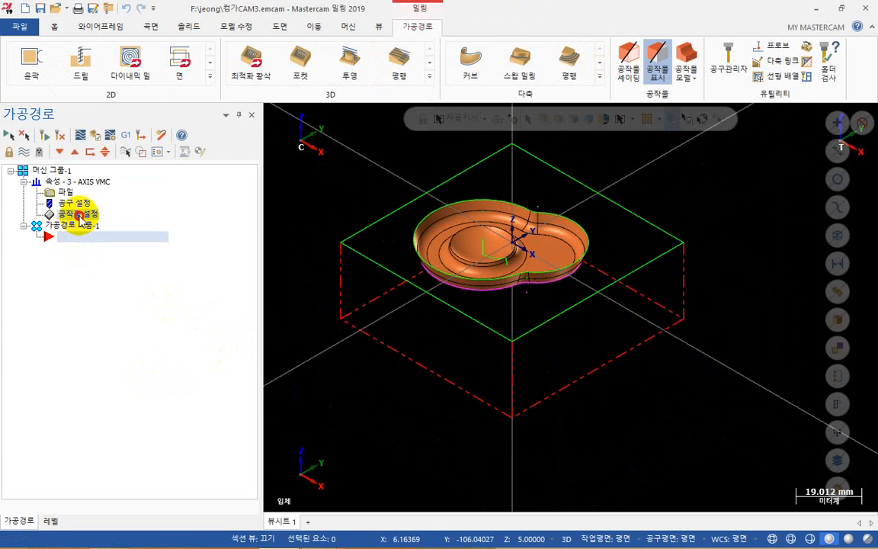
Set the stock's X, Y and Z dimensions to 0 in the stock setup
left_click(79, 216)
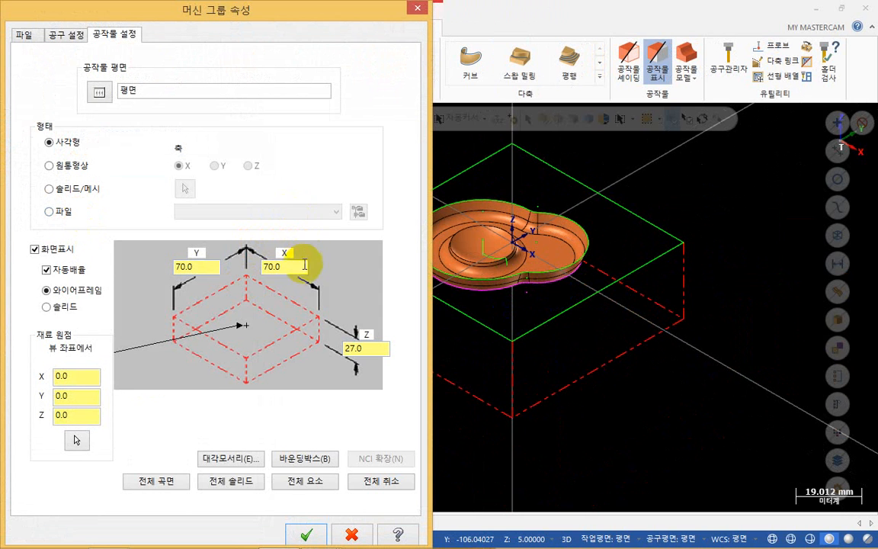
double_click(288, 269)
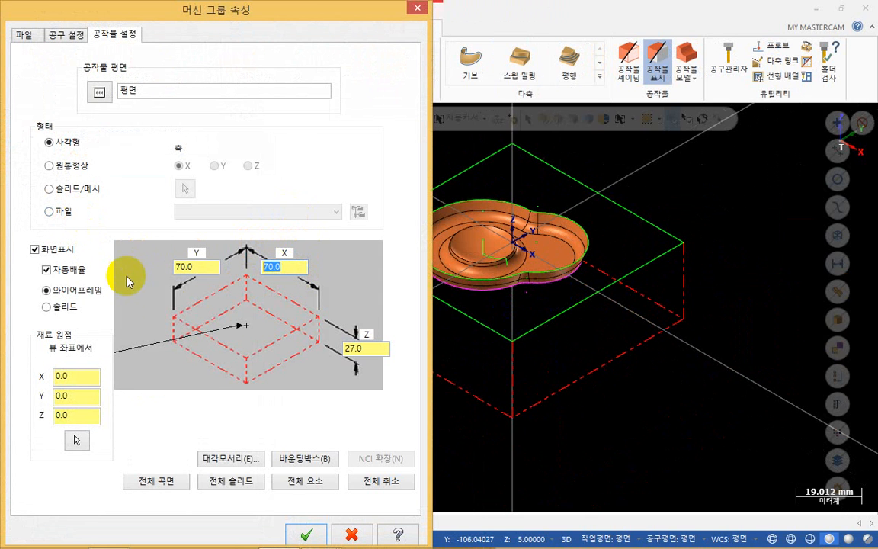
key("BackSpace")
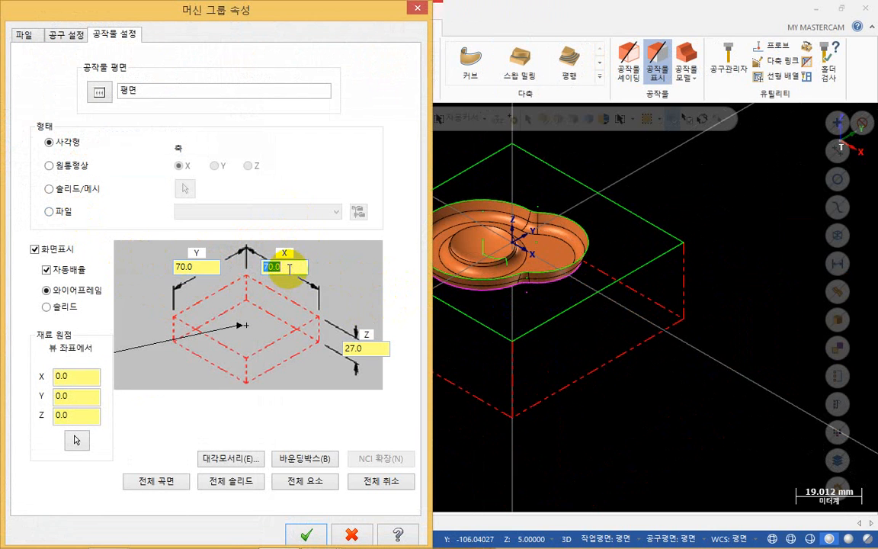
left_click(199, 265)
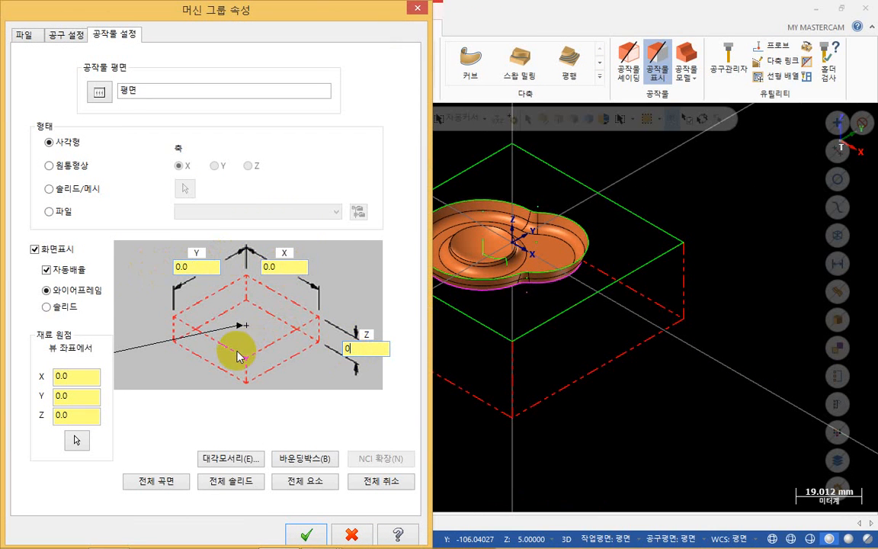
left_click(306, 534)
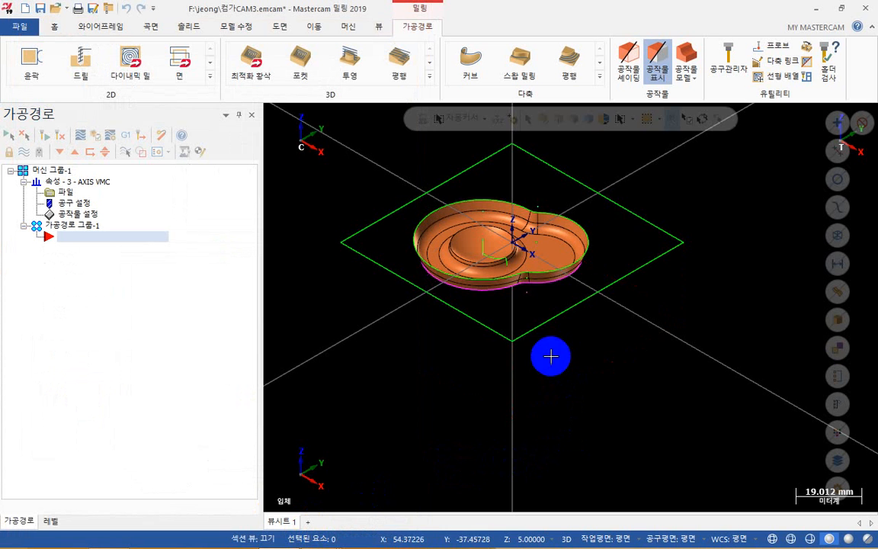
middle_click_drag(550, 356, 499, 316)
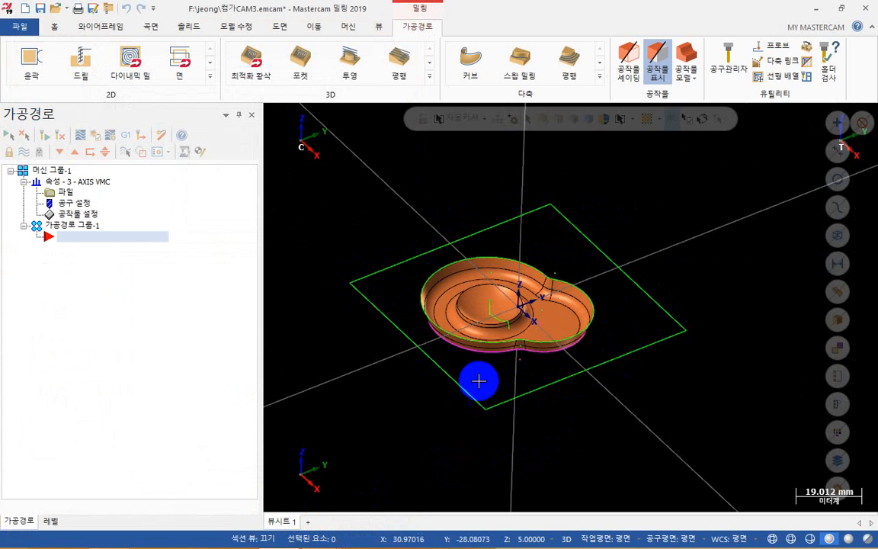
middle_click_drag(478, 381, 557, 373)
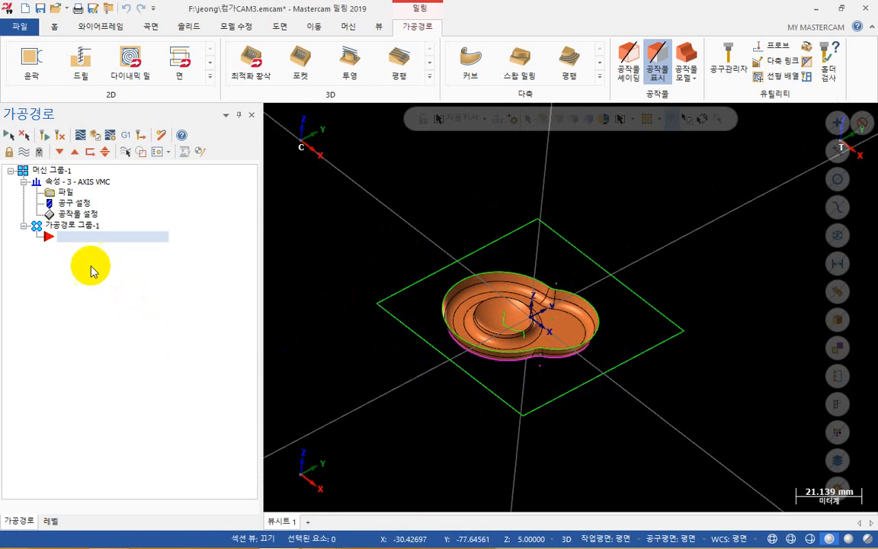
Define a 70 × 70 mm stock from diagonal corners (대각모서리) of the green square and set its Z height to 27 mm
left_click(82, 221)
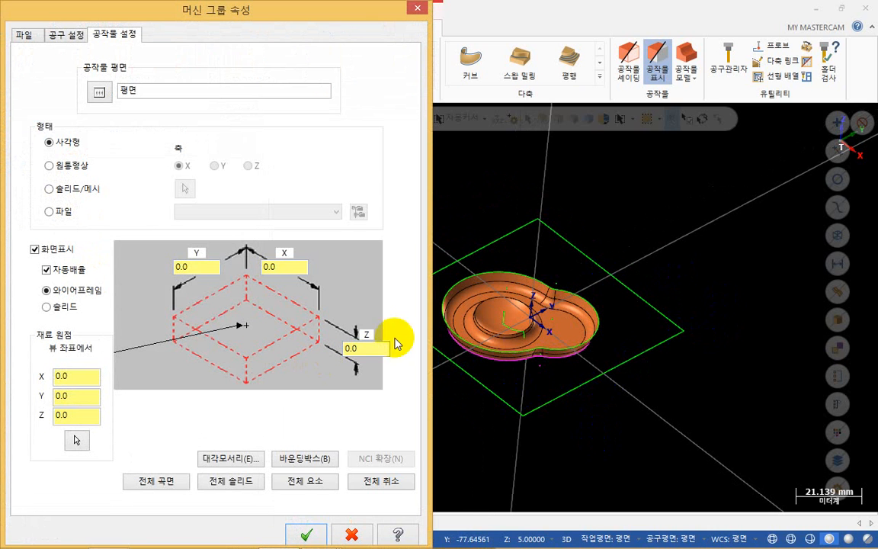
left_click(233, 459)
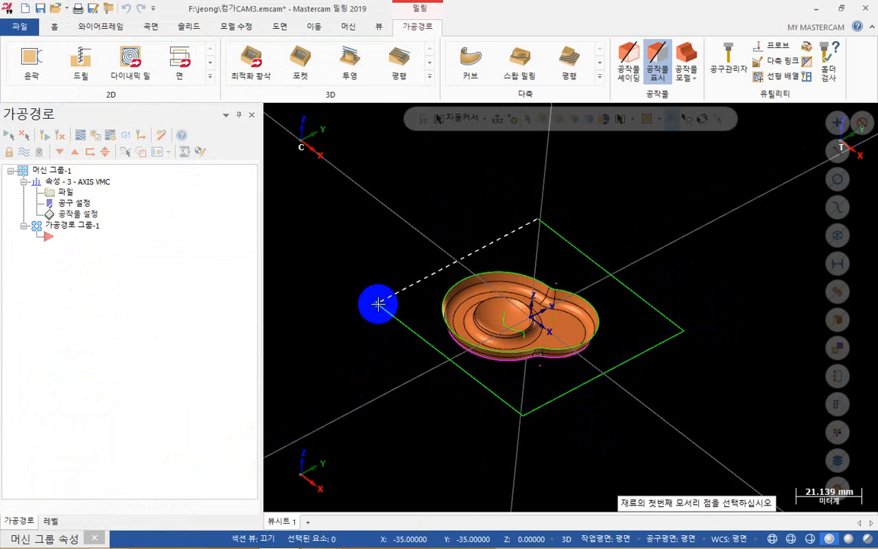
left_click(378, 303)
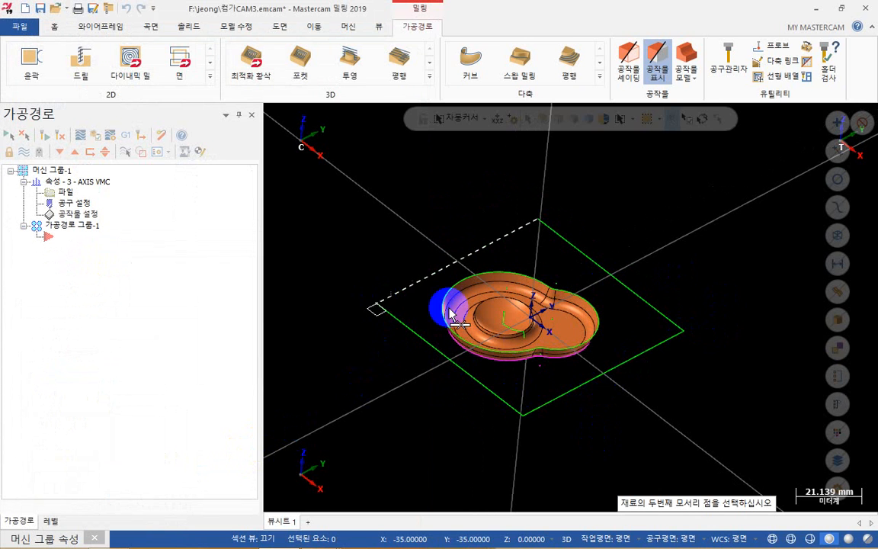
left_click(686, 333)
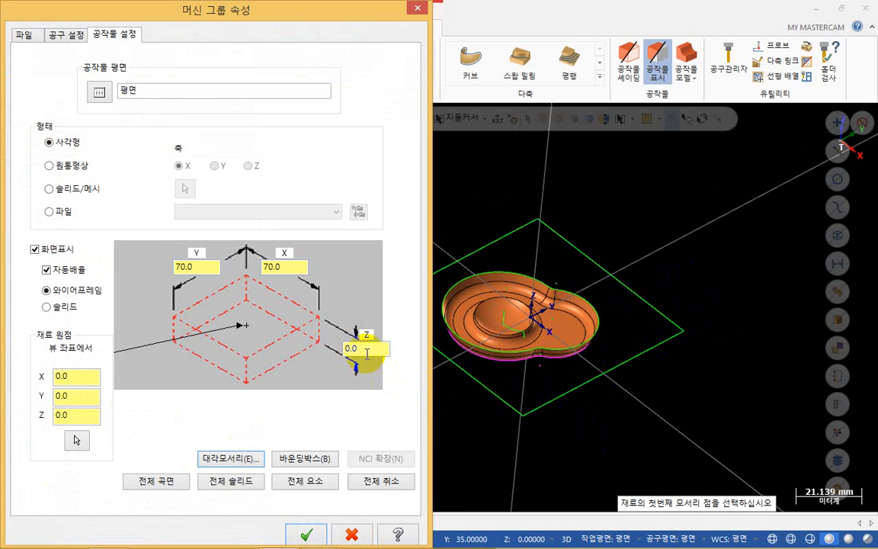
left_click_drag(367, 352, 4, 383)
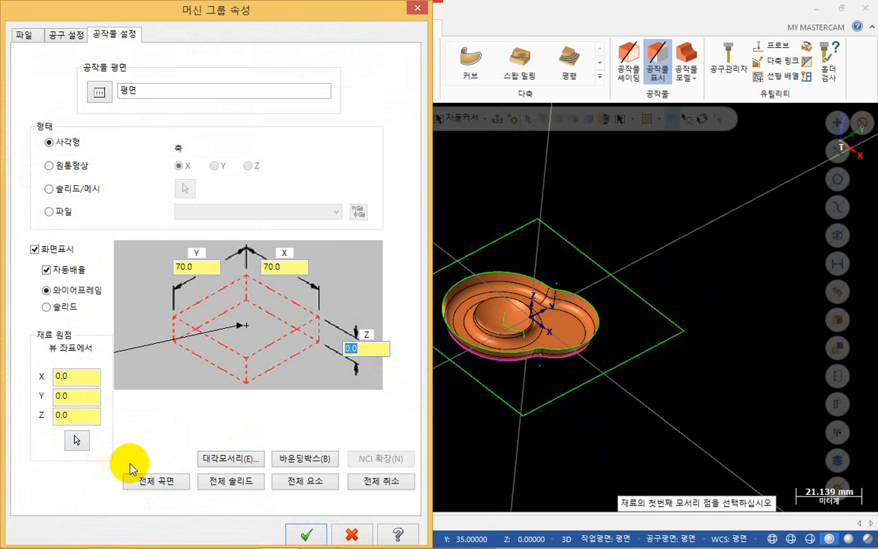
type("27,")
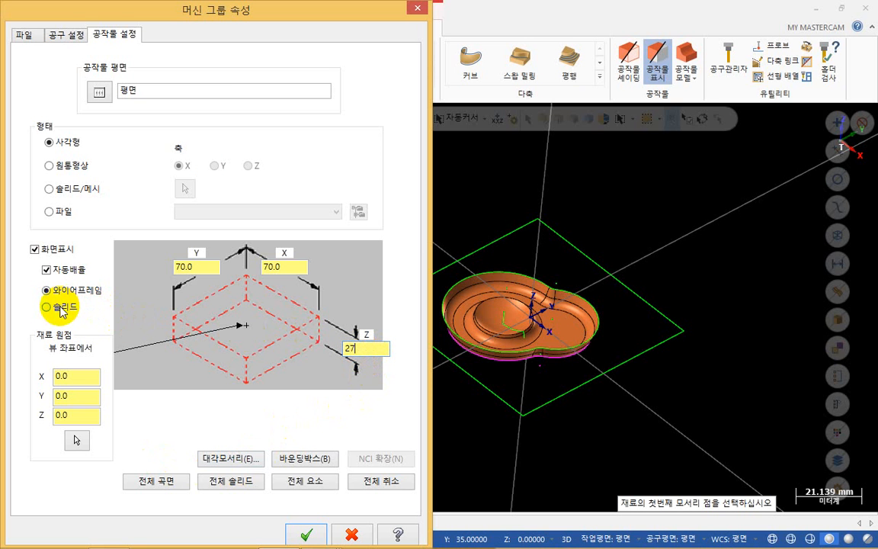
left_click(318, 537)
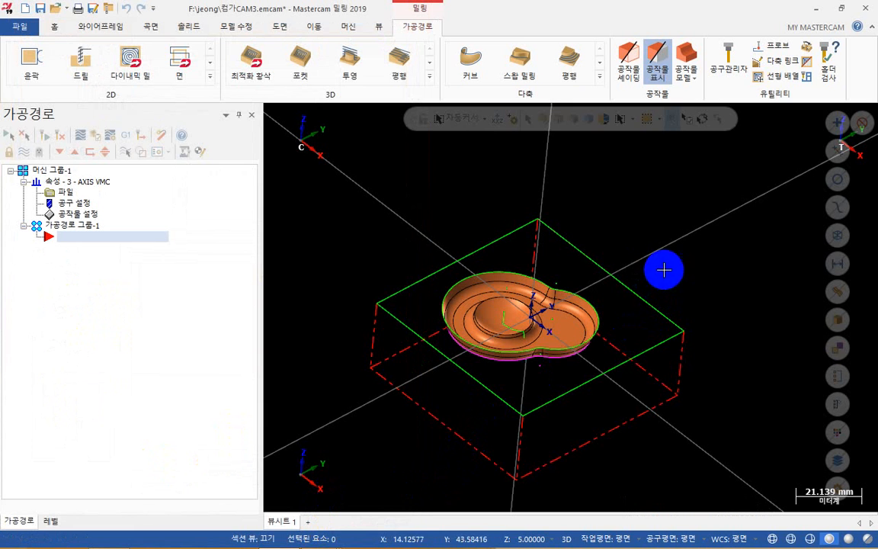
middle_click_drag(672, 257, 658, 249)
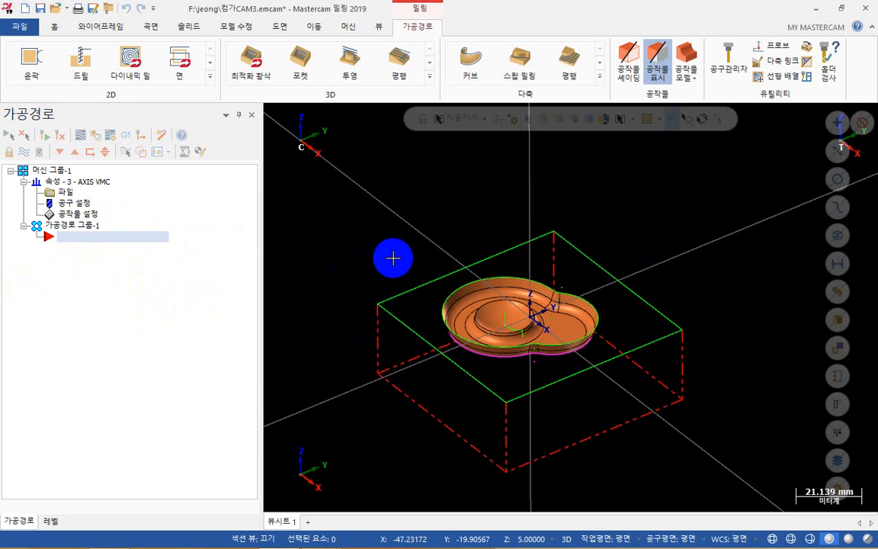
middle_click_drag(677, 230, 646, 202)
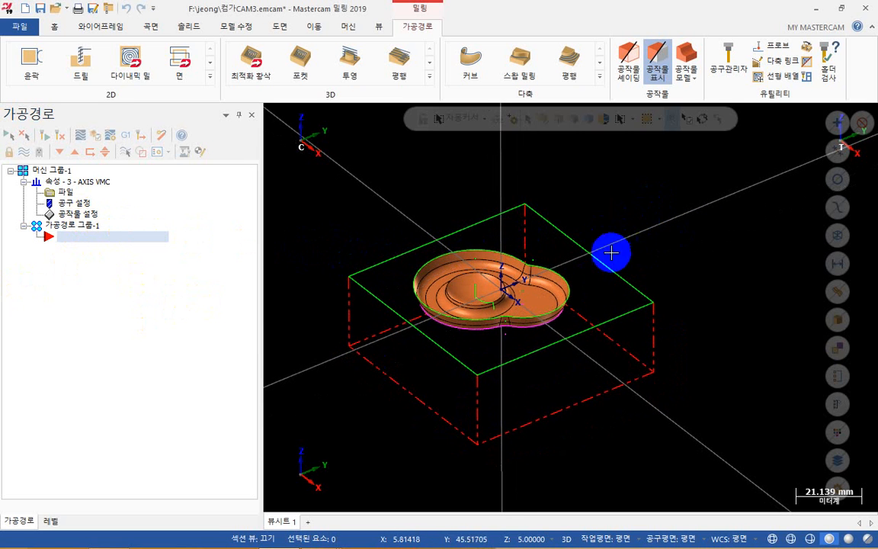
Switch to the machining-center exam task PDF in the PDF viewer, maximize it and enlarge its first page to 150 %
mouse_move(345, 545)
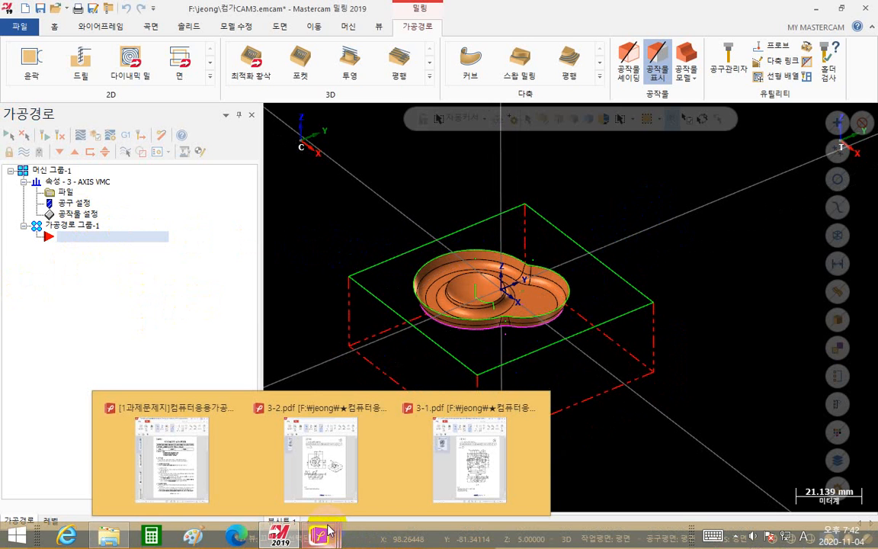
left_click(204, 416)
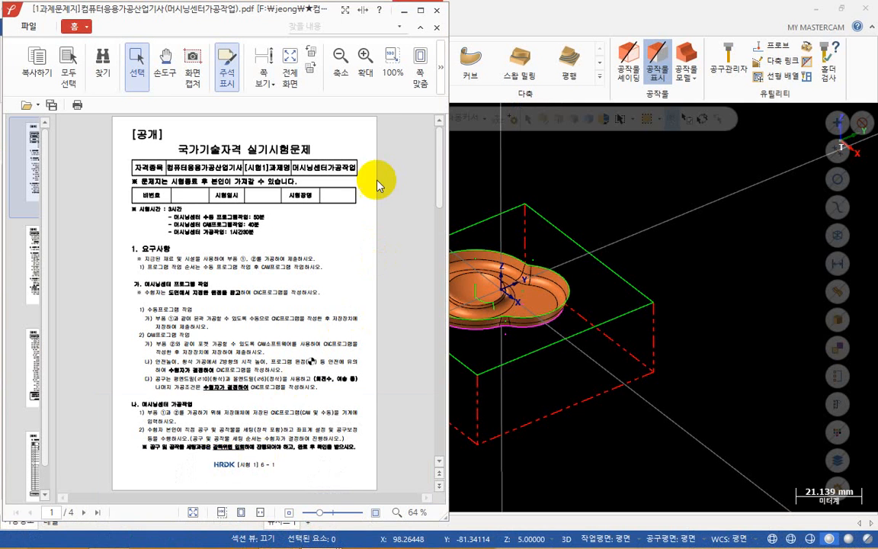
left_click(420, 13)
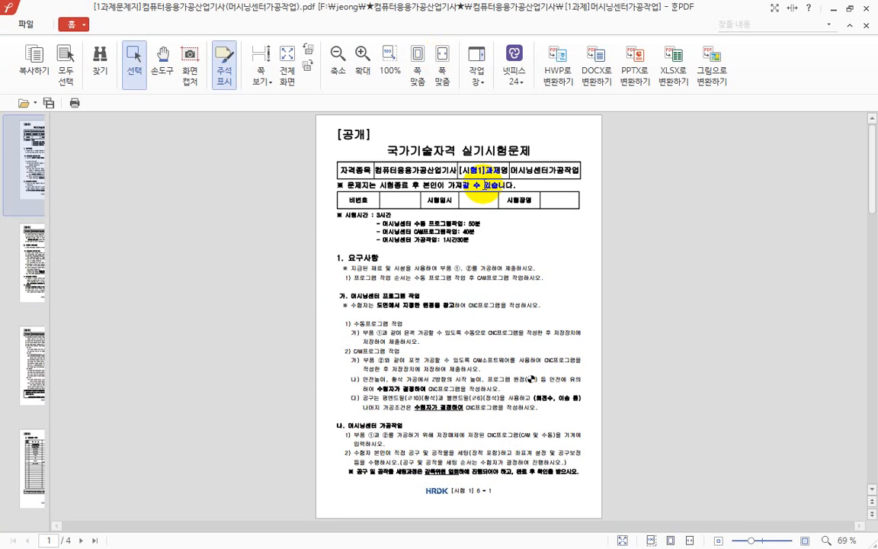
scroll(504, 220, "up", 3, "ctrl")
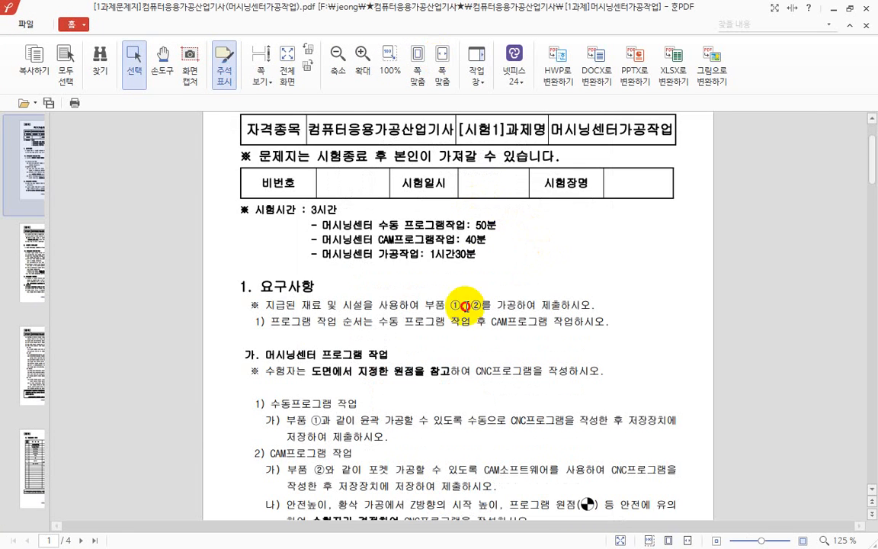
scroll(474, 302, "up", 3, "ctrl")
scroll(491, 284, "down", 2, "ctrl")
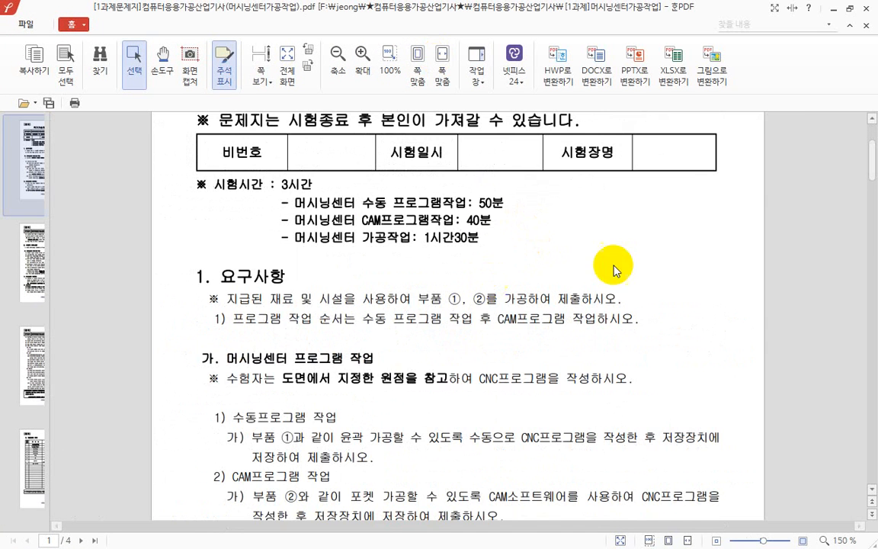
scroll(619, 267, "up", 3)
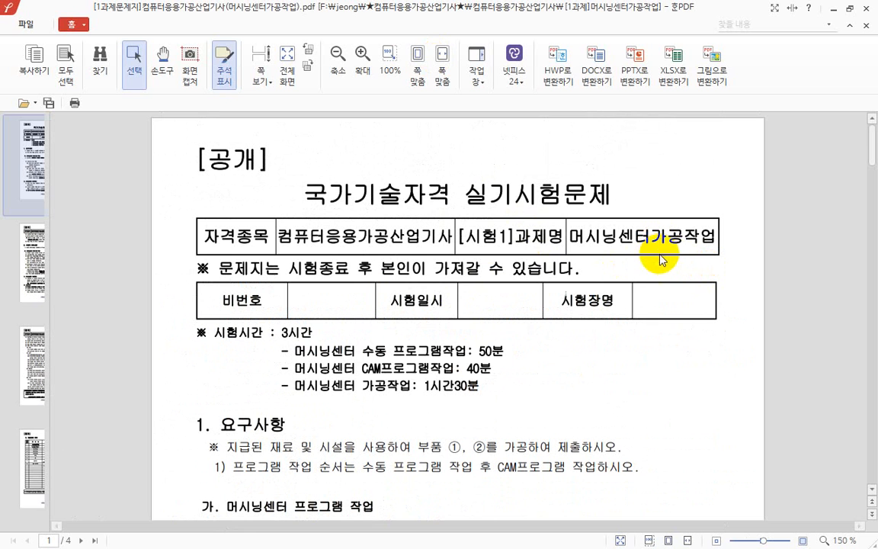
double_click(480, 243)
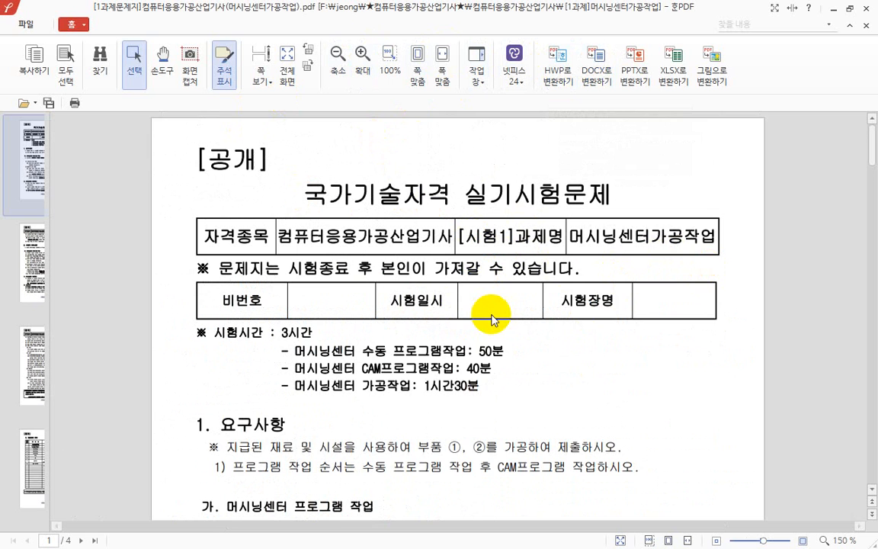
Check the exam time limits (시험시간) on page 1 for the manual programming and CAM programming work
scroll(492, 320, "down", 3)
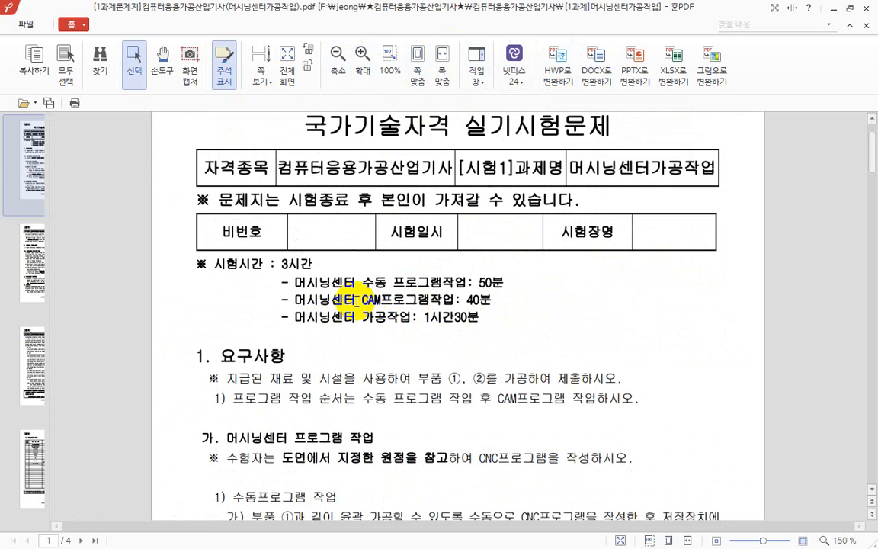
left_click_drag(356, 301, 473, 300)
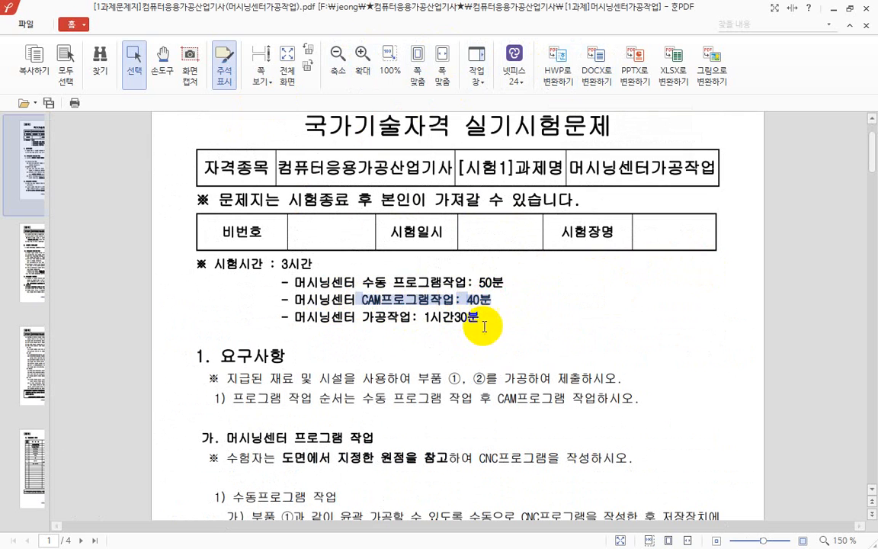
left_click(523, 304)
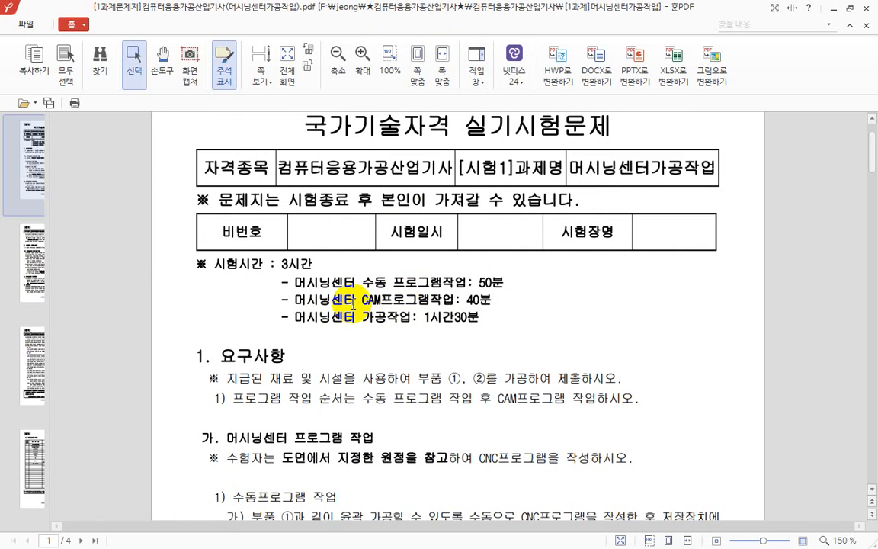
left_click_drag(477, 281, 378, 296)
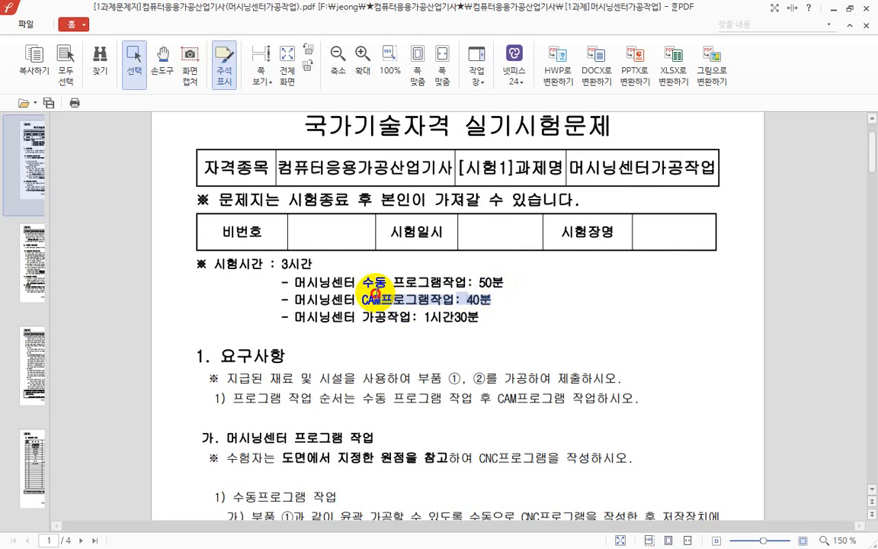
left_click(500, 329)
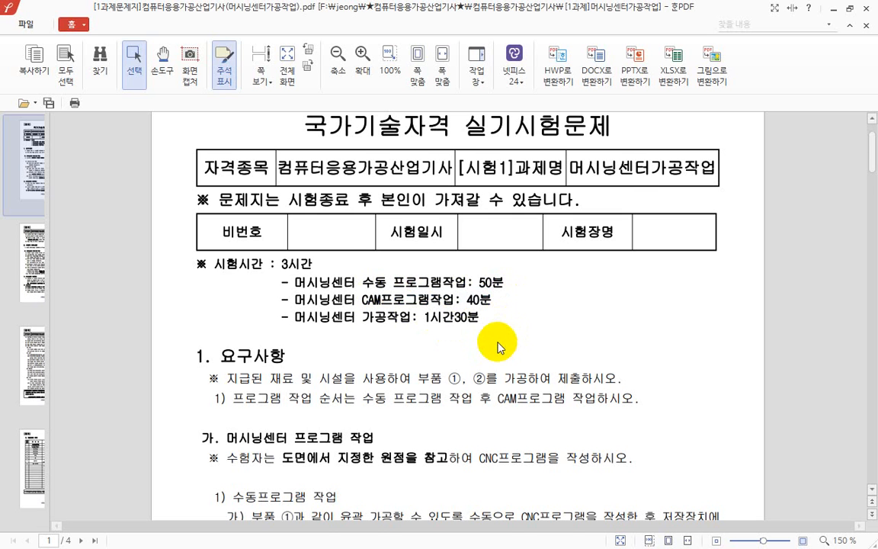
Read requirement 가) under CAM프로그램 작업 about programming the pocket of part ② and submitting the program
scroll(497, 347, "down", 3)
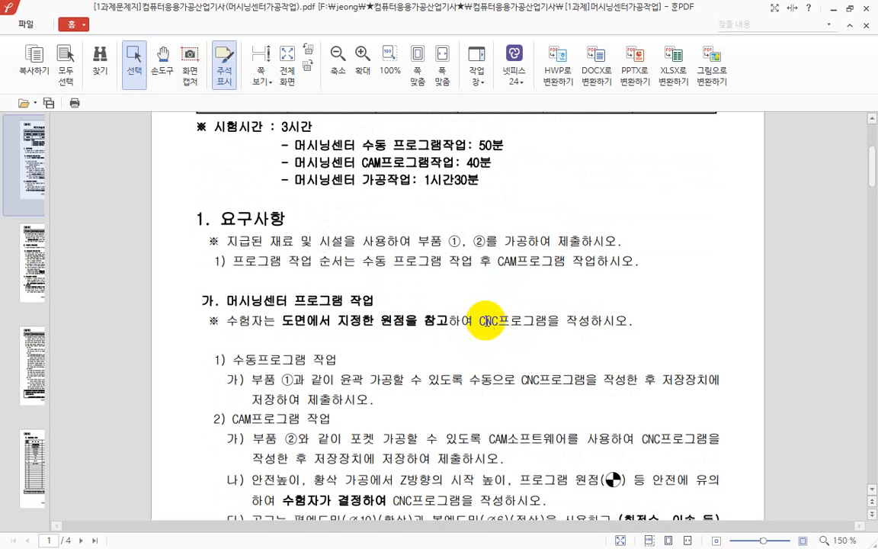
scroll(481, 320, "down", 3)
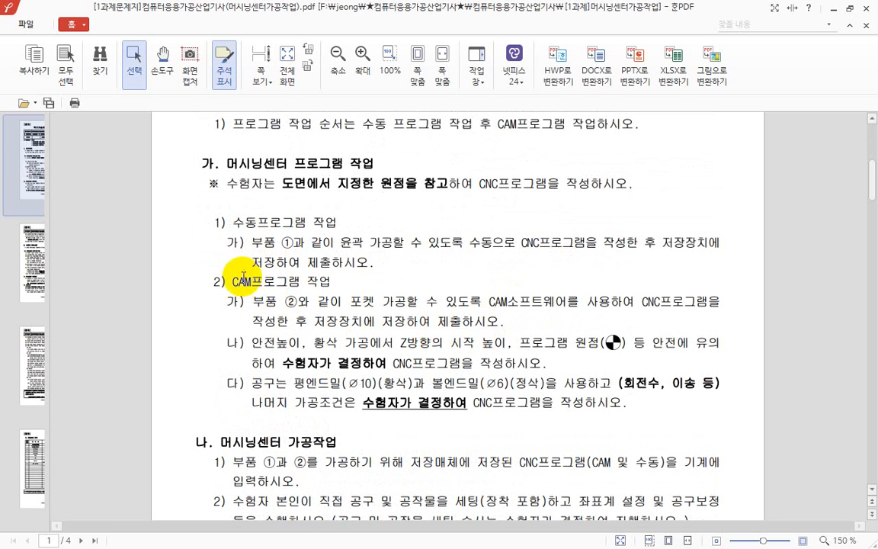
left_click_drag(231, 282, 330, 282)
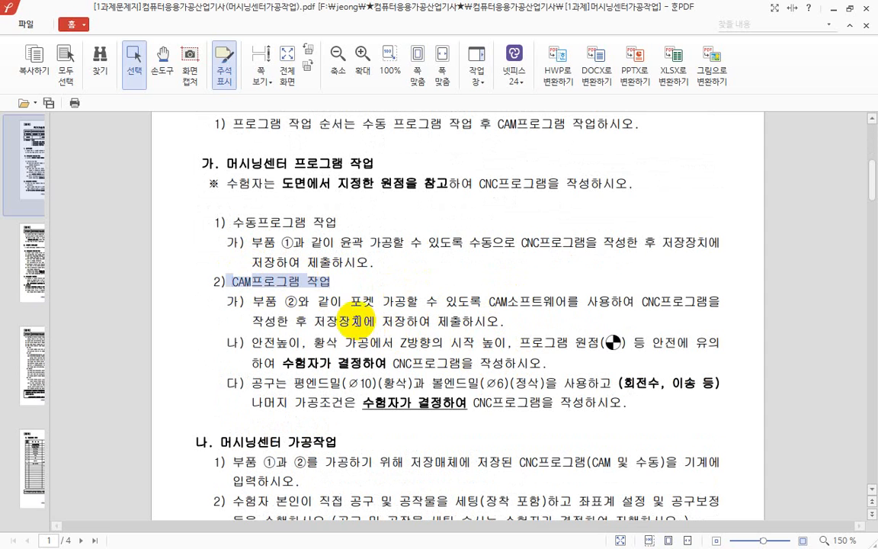
left_click_drag(254, 301, 660, 310)
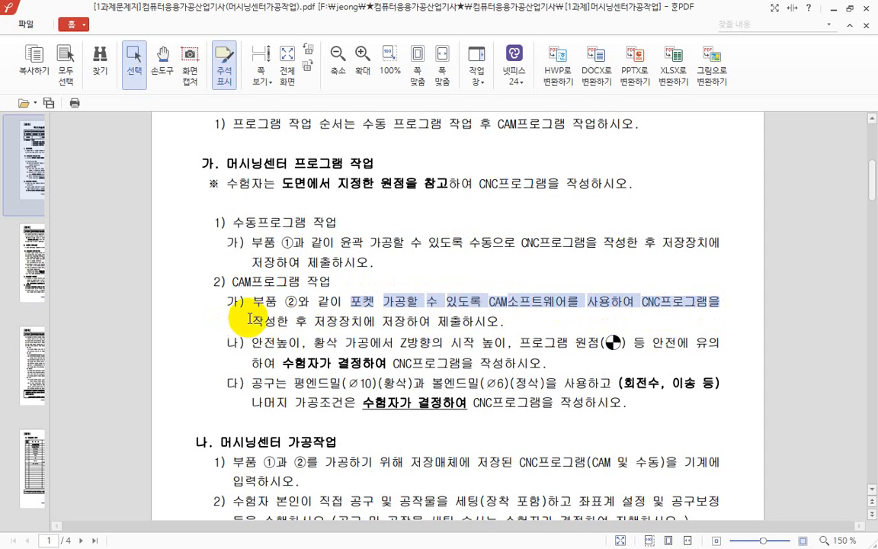
left_click_drag(255, 321, 547, 326)
left_click(547, 325)
Read requirement 나) on the safety height, roughing Z start height and program origin, marking who decides these values
scroll(542, 329, "down", 2)
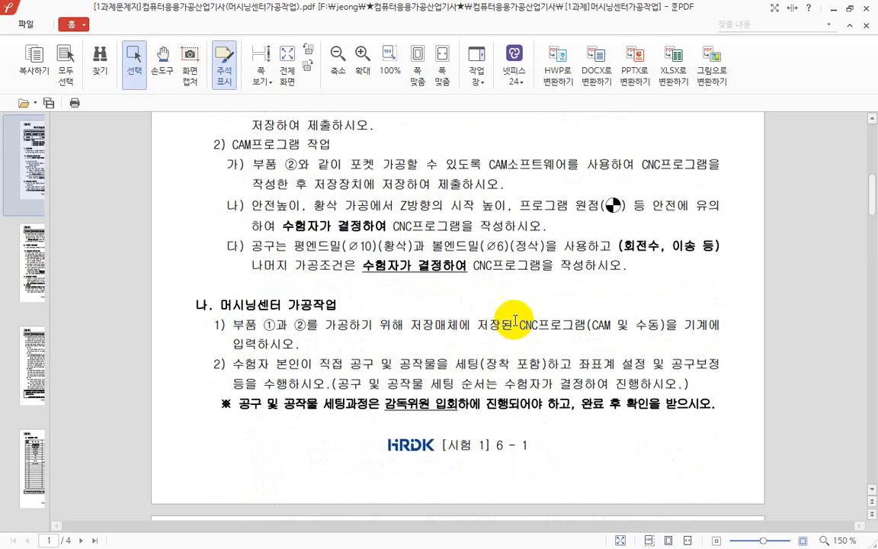
left_click_drag(252, 206, 716, 204)
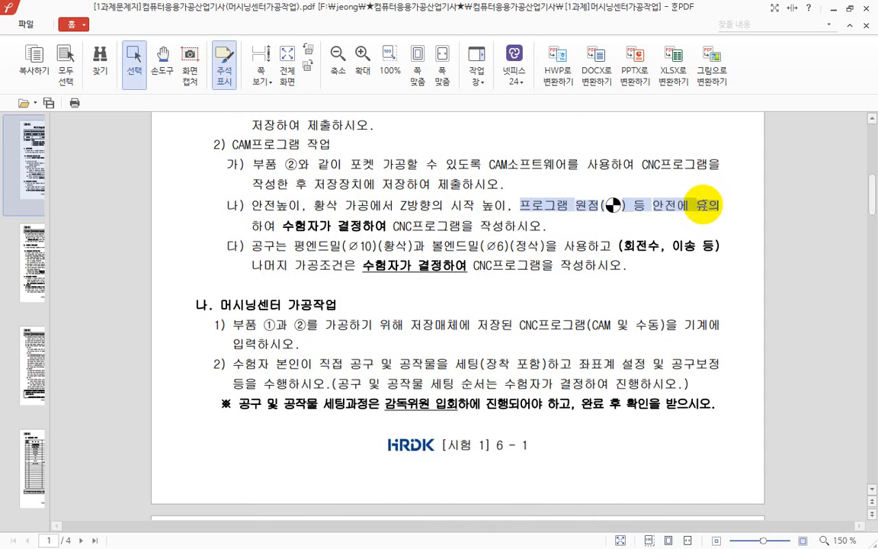
left_click_drag(282, 225, 427, 228)
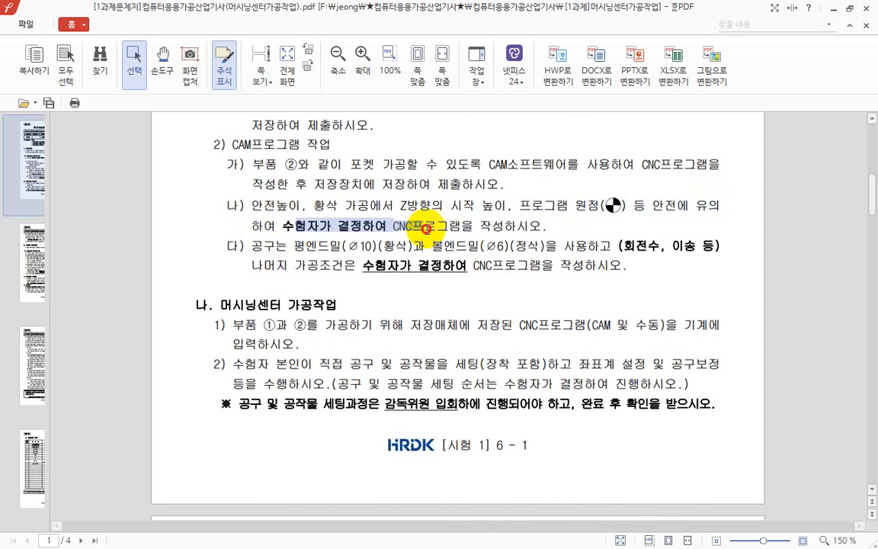
left_click(546, 226)
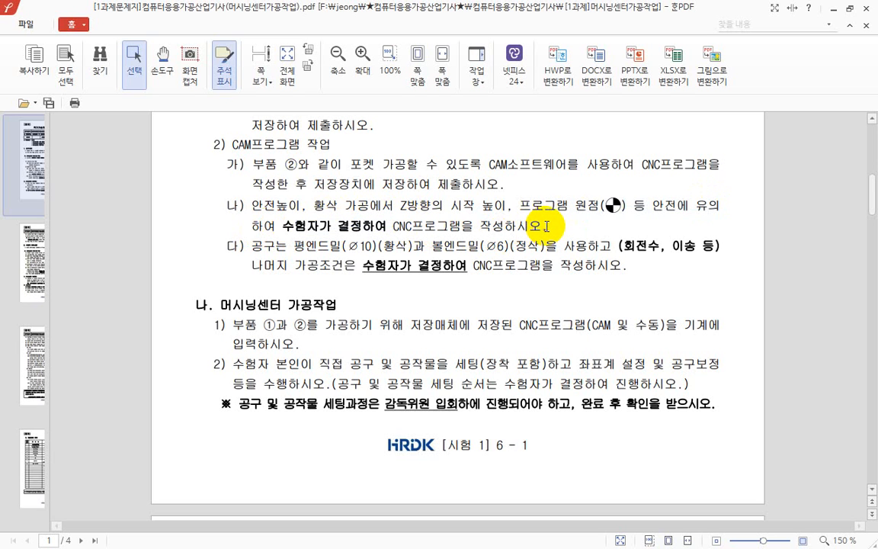
left_click_drag(251, 205, 300, 204)
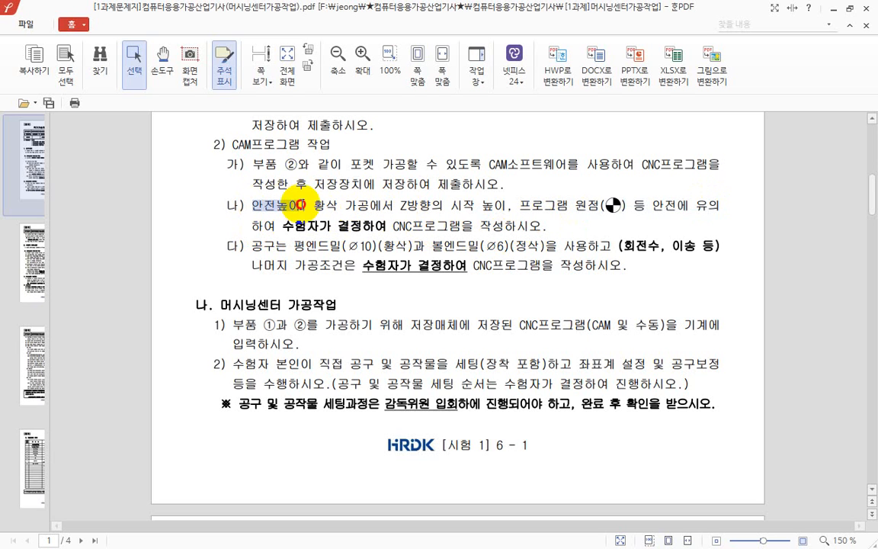
left_click_drag(400, 205, 644, 205)
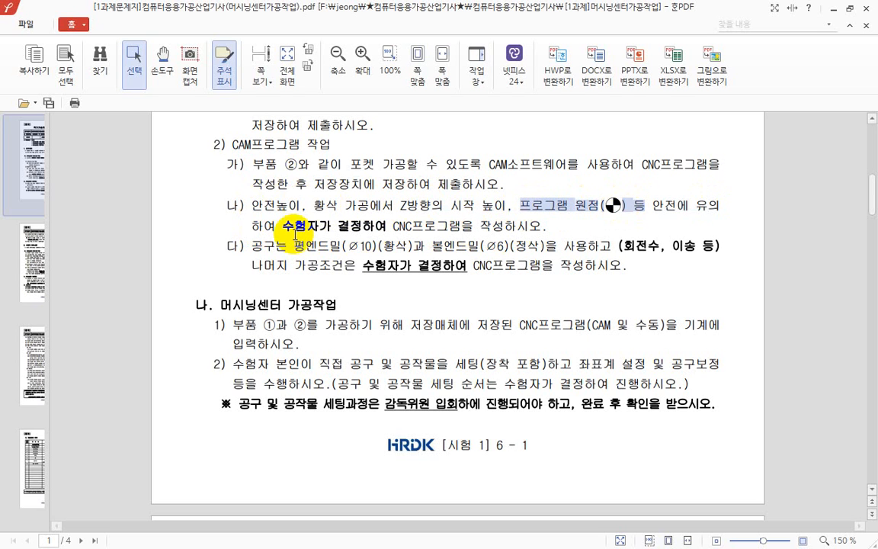
left_click_drag(289, 227, 395, 229)
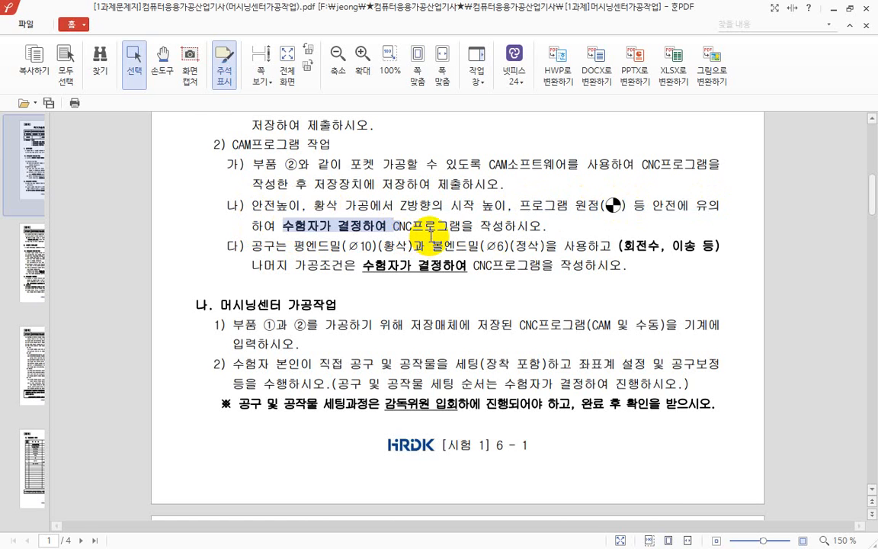
scroll(430, 236, "up", 5)
left_click_drag(363, 250, 379, 258)
scroll(341, 308, "down", 5)
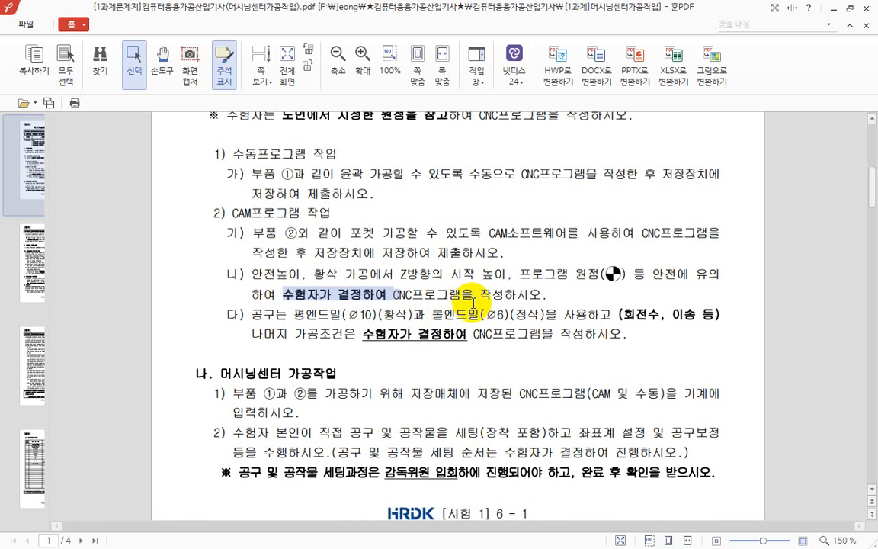
Look through the rest of page 1 and the machining requirements and examinee precautions on pages 2 and 3
scroll(418, 297, "down", 3)
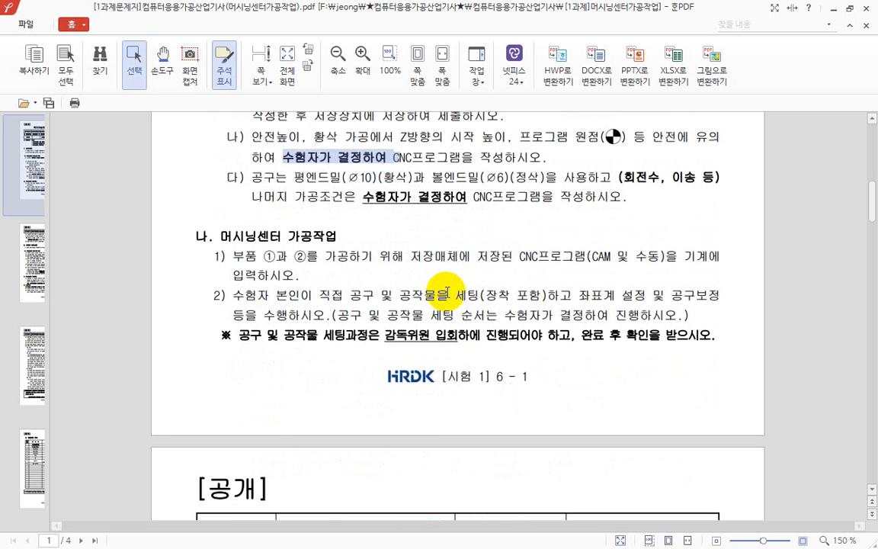
scroll(447, 289, "down", 3)
scroll(446, 288, "down", 3)
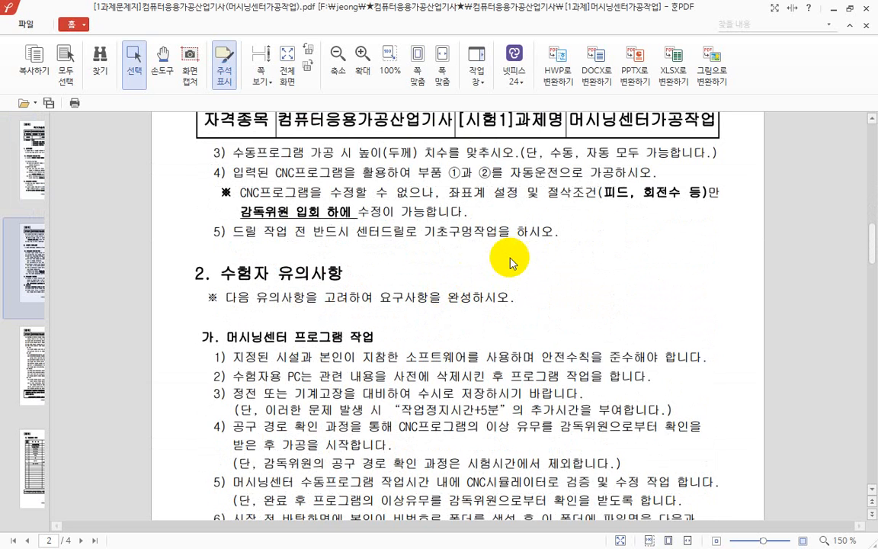
scroll(539, 249, "down", 3)
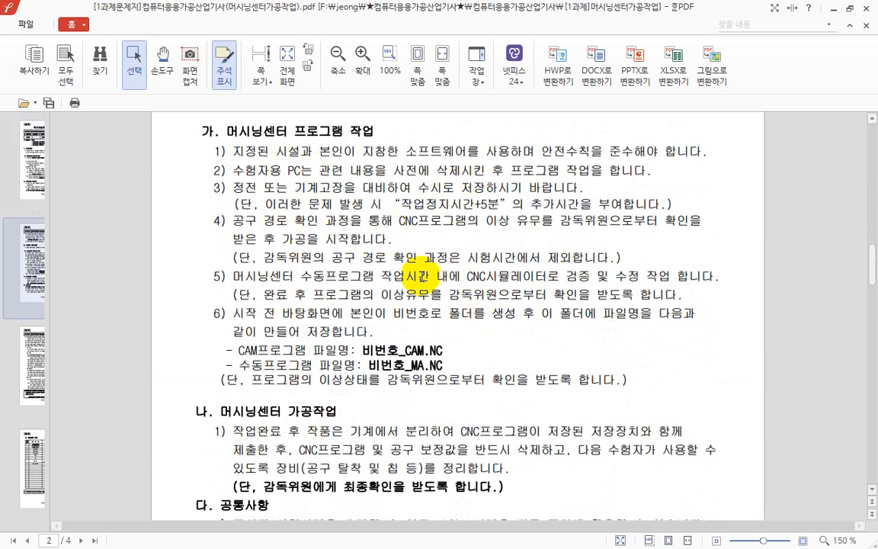
scroll(396, 259, "down", 3)
scroll(422, 282, "down", 2)
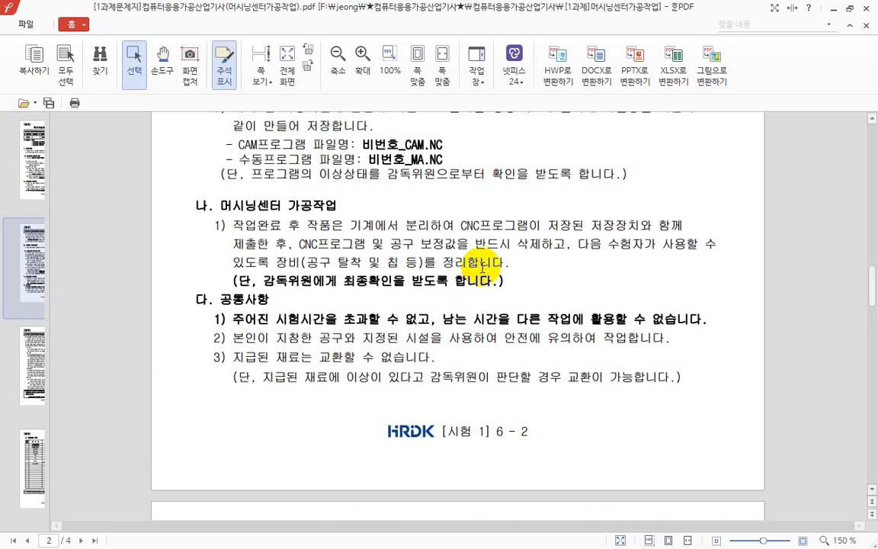
scroll(496, 265, "down", 7)
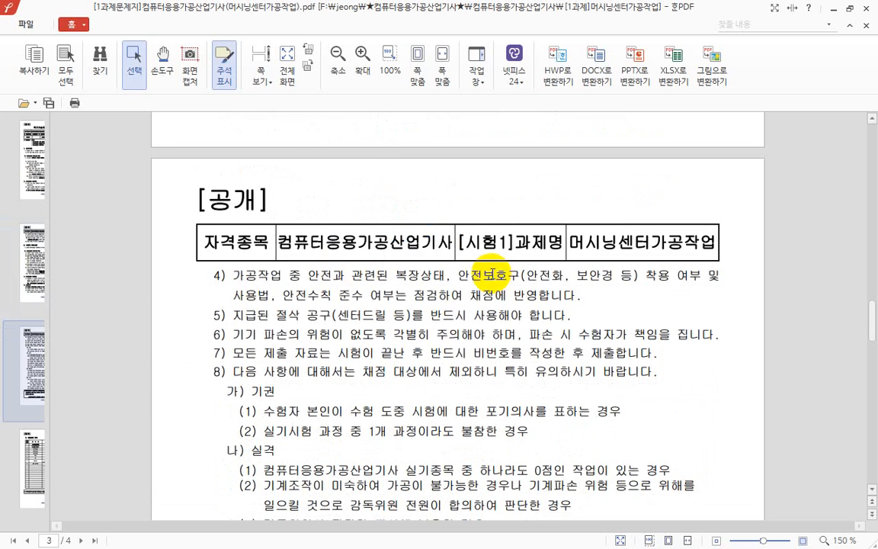
scroll(492, 273, "down", 6)
scroll(498, 270, "up", 8)
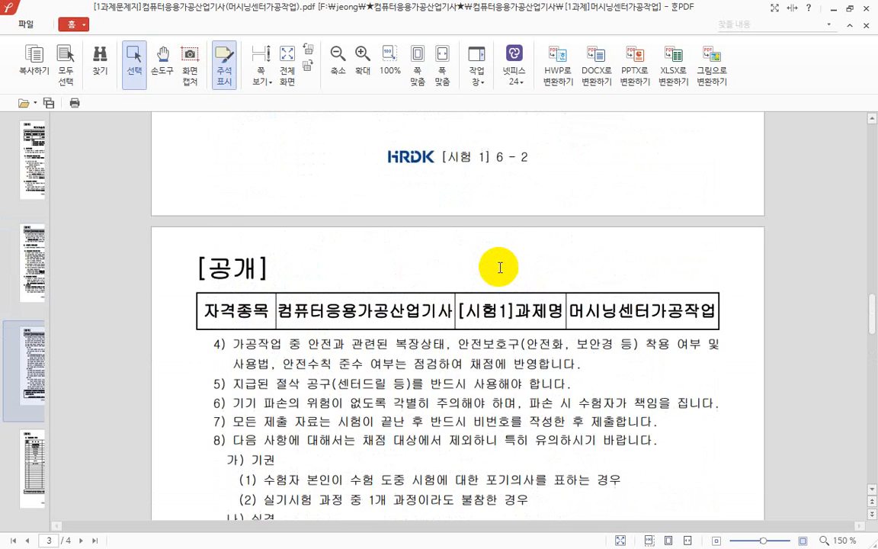
Check the supplied materials list (지급재료 목록) on page 4 for the aluminium plate's material and thickness specification
scroll(500, 267, "down", 20)
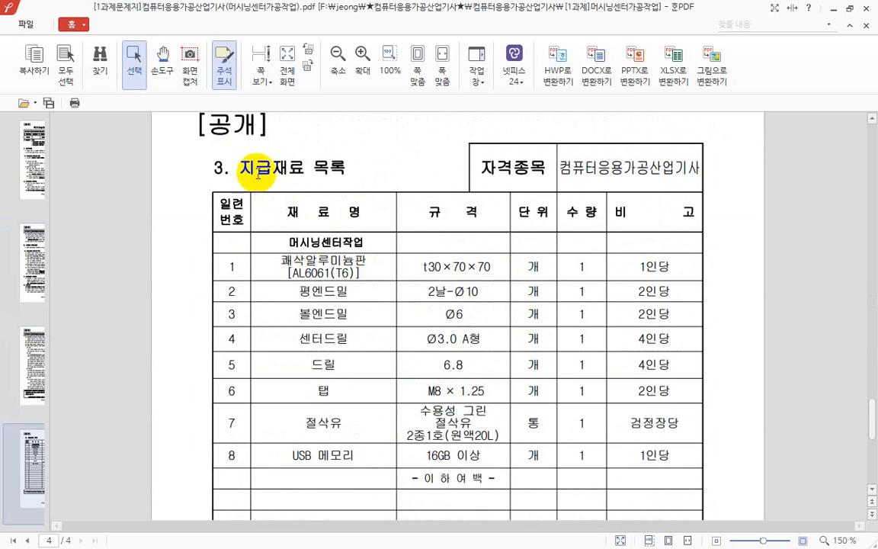
left_click_drag(244, 166, 384, 169)
left_click(386, 174)
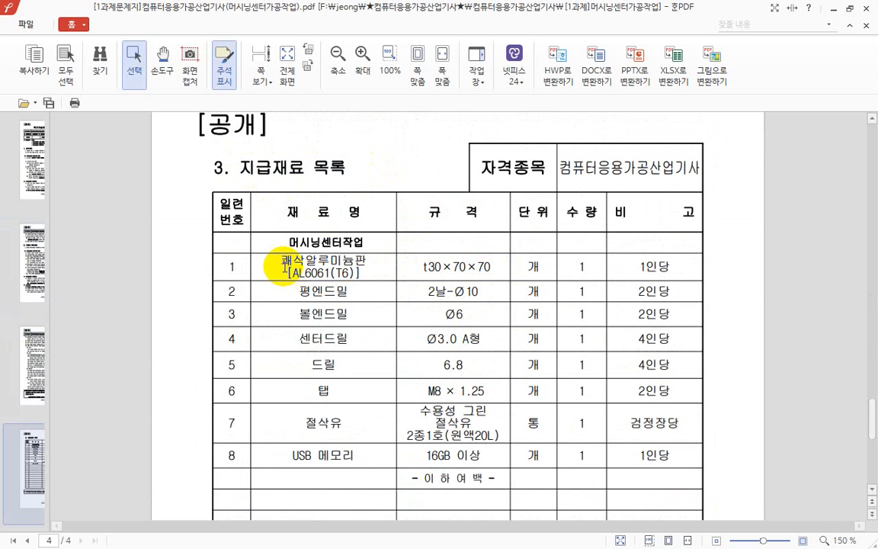
left_click_drag(284, 267, 354, 271)
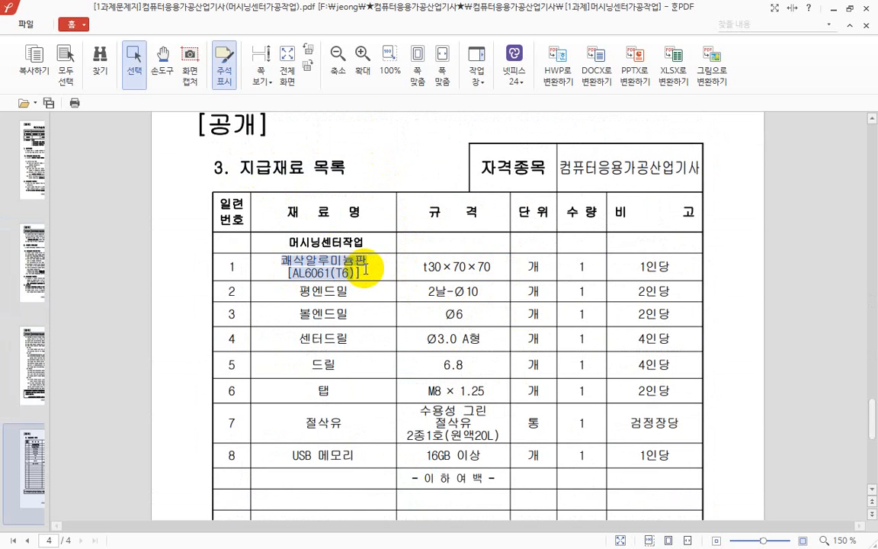
left_click(365, 268)
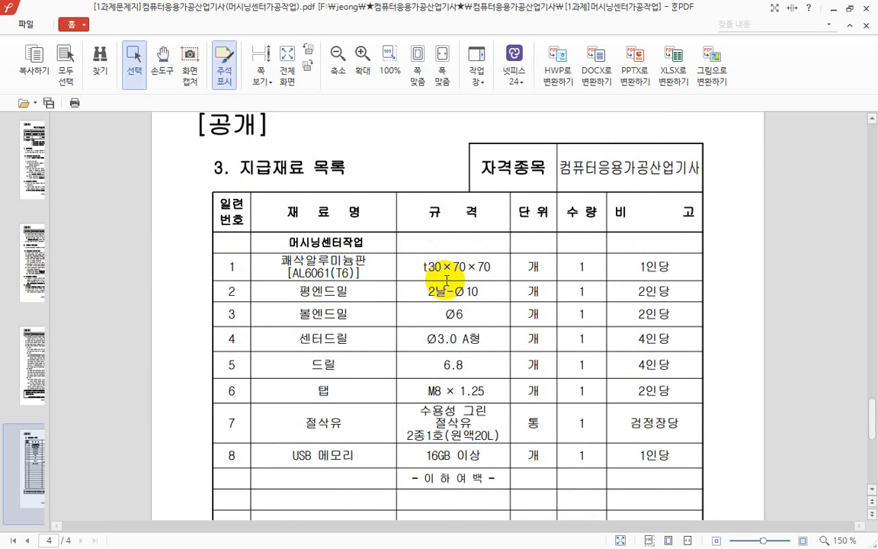
left_click_drag(422, 269, 442, 268)
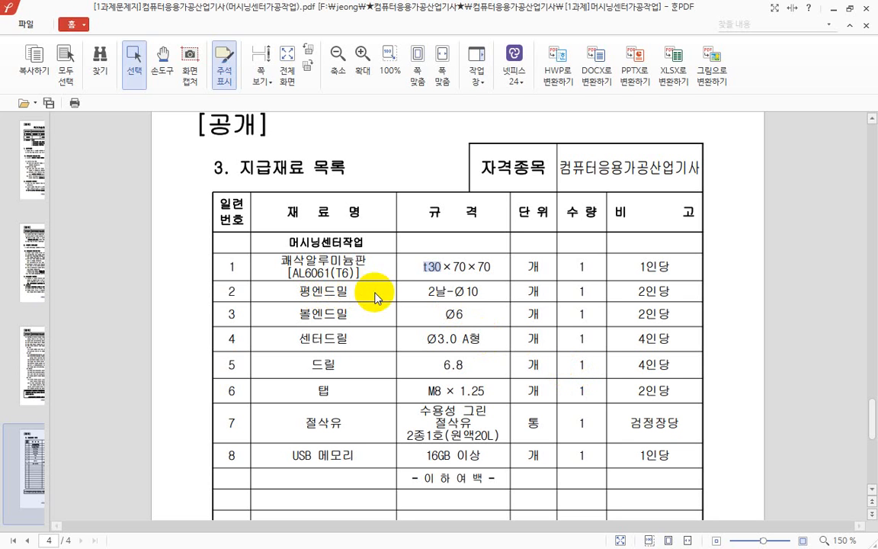
Check the supplied materials list for the specifications and quantities of the flat end mill (평엔드밀) and ball end mill (볼엔드밀)
left_click_drag(421, 293, 478, 294)
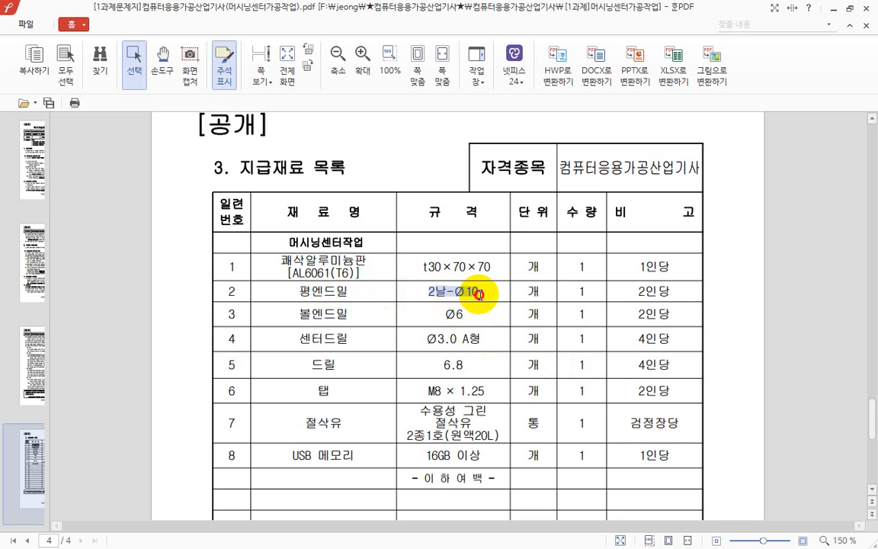
left_click_drag(578, 291, 620, 293)
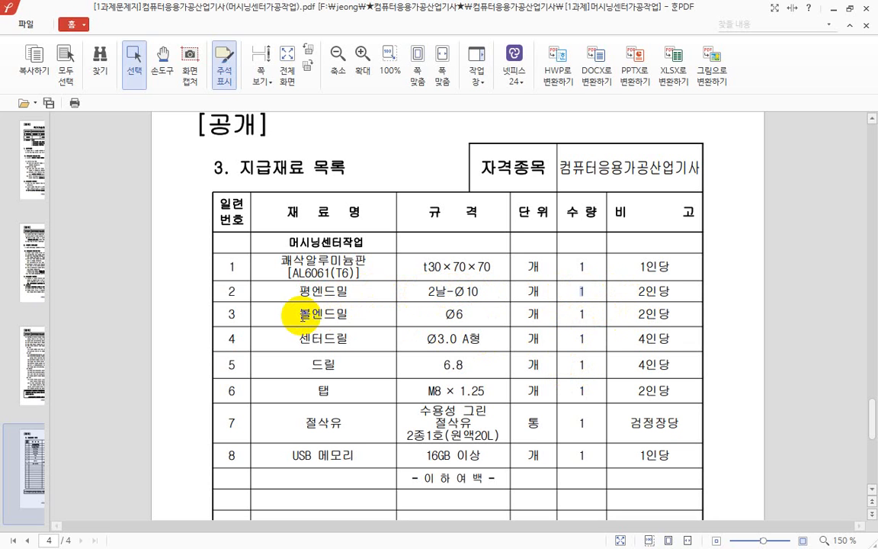
left_click(312, 315)
left_click_drag(312, 314, 352, 317)
left_click_drag(445, 314, 469, 314)
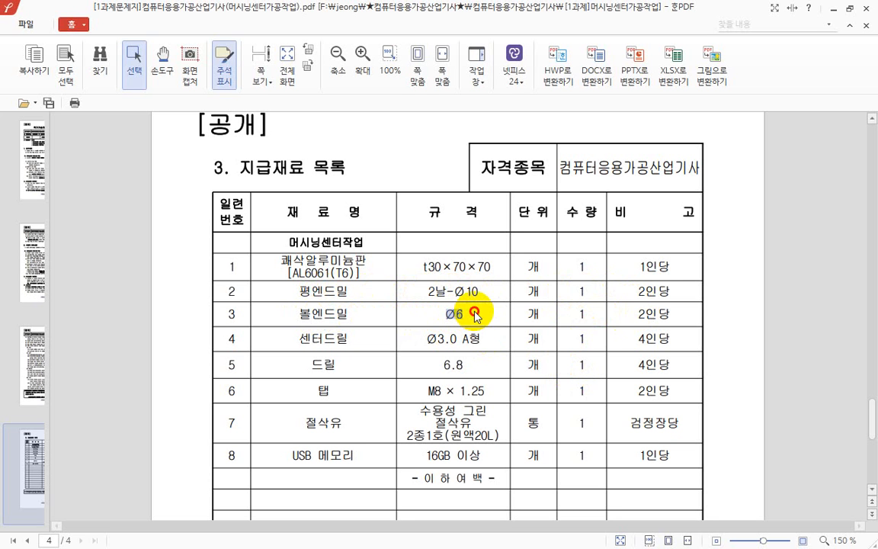
left_click(474, 313)
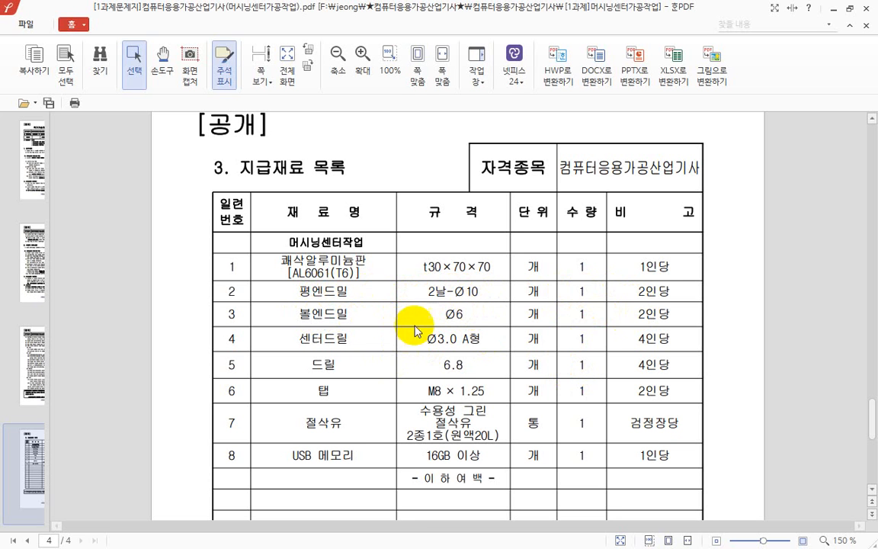
Check the specifications of the centre drill (센터드릴), drill (드릴) and tap (탭) in the supplied materials list
left_click_drag(424, 344, 455, 344)
left_click(491, 343)
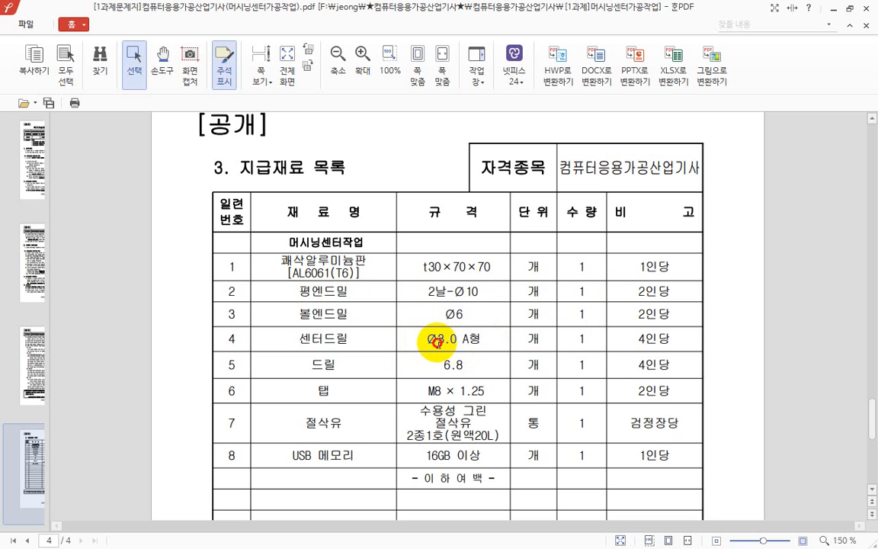
double_click(323, 364)
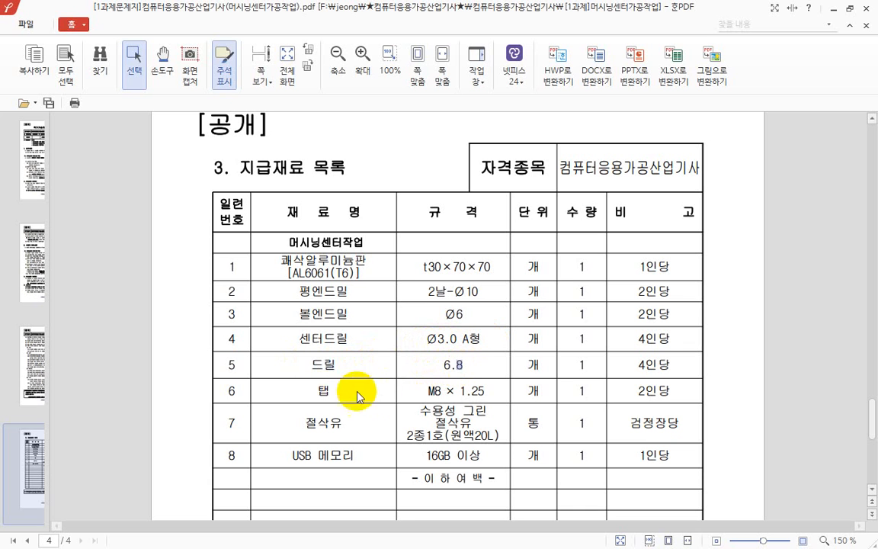
double_click(434, 391)
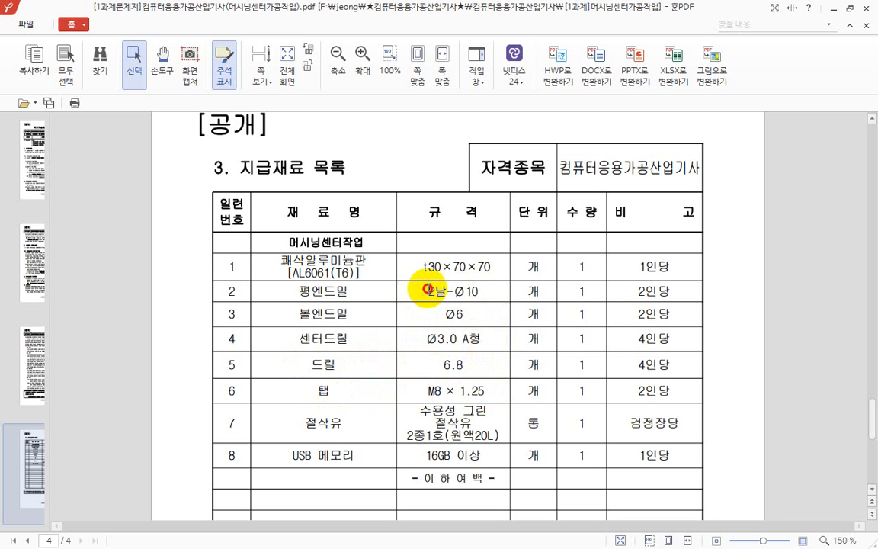
Review the end mill specifications again and look through the rest of the supplied materials page
left_click_drag(436, 313, 483, 311)
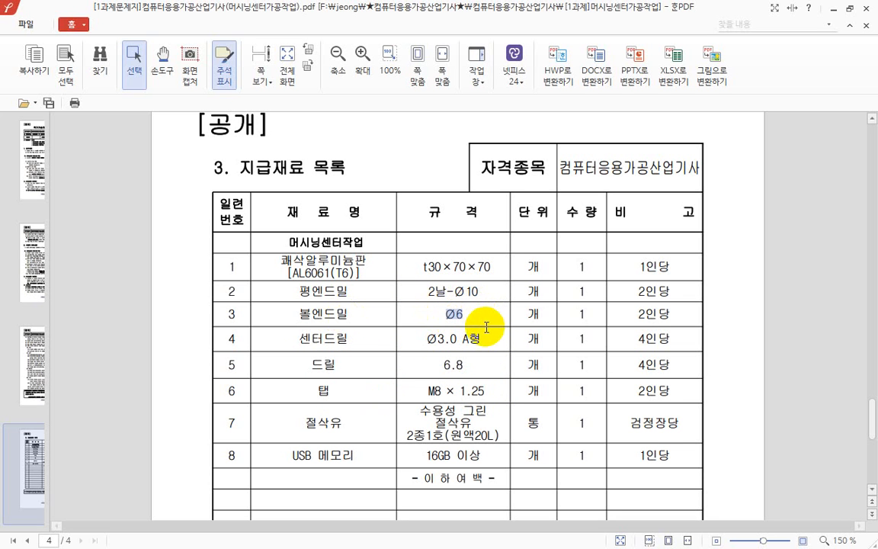
scroll(481, 329, "down", 6)
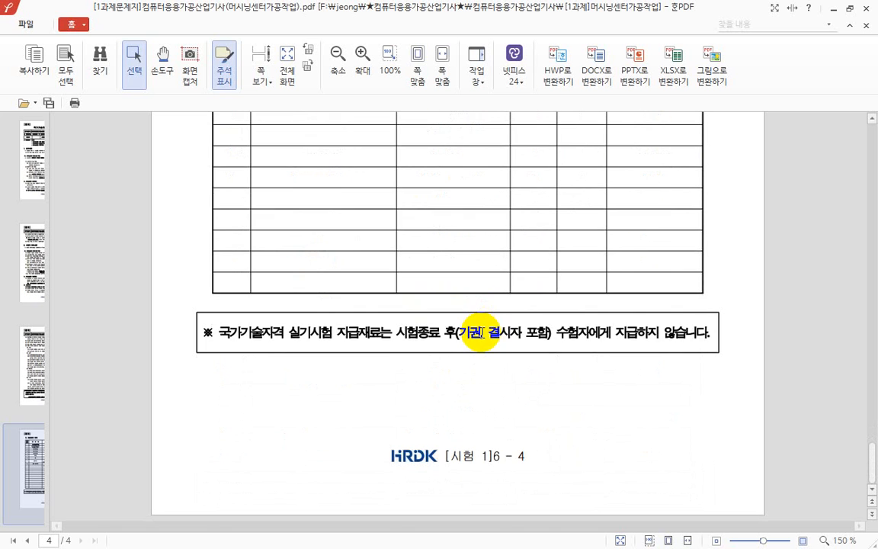
scroll(480, 331, "up", 8)
scroll(488, 365, "down", 3)
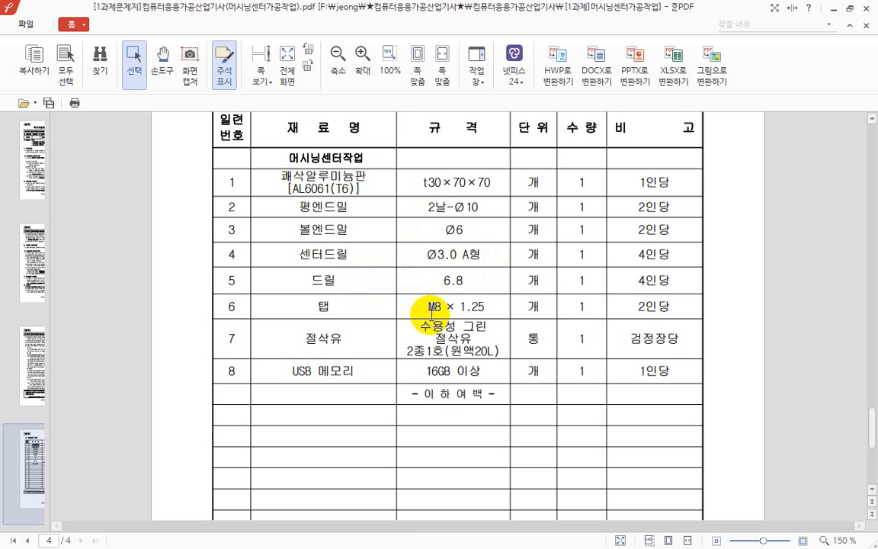
double_click(429, 205)
left_click(494, 208)
left_click(394, 207)
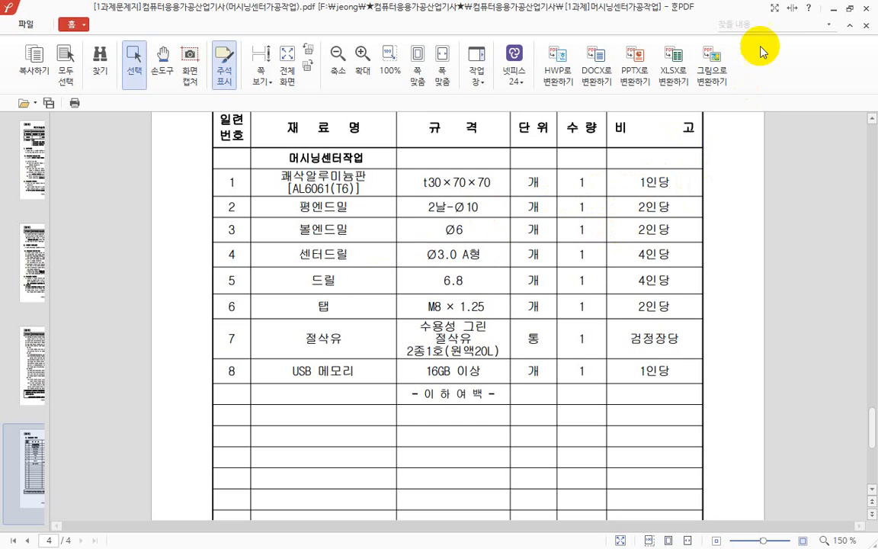
Switch to Mastercam, narrow the toolpath manager pane, and start a Pocket (포켓) toolpath from the 3D roughing operations
left_click(830, 9)
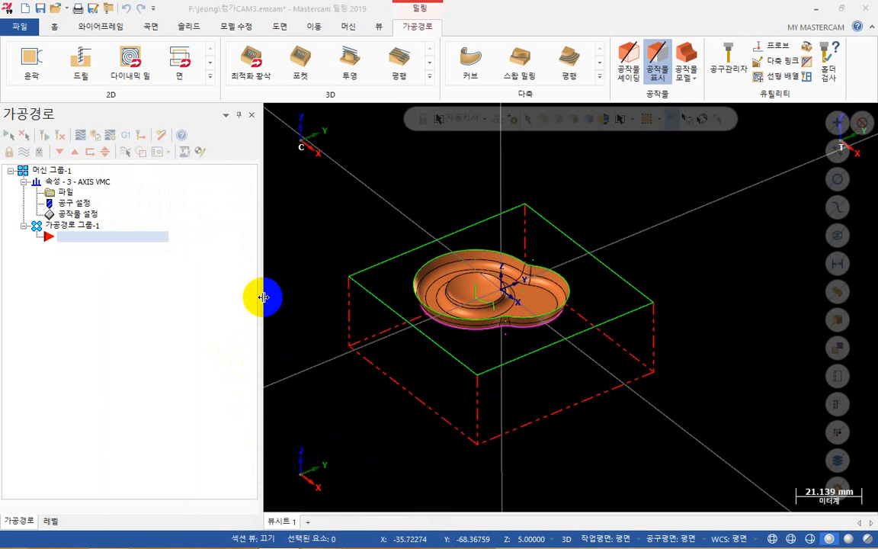
left_click_drag(260, 296, 213, 305)
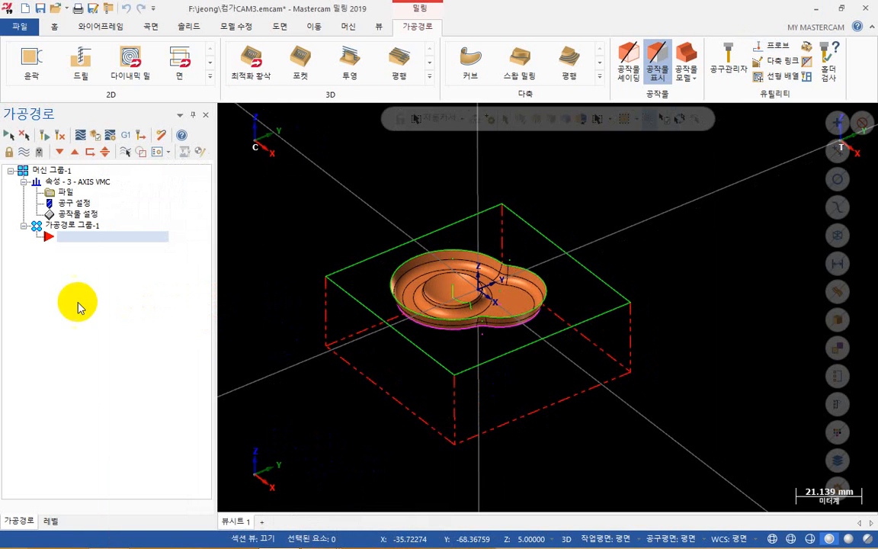
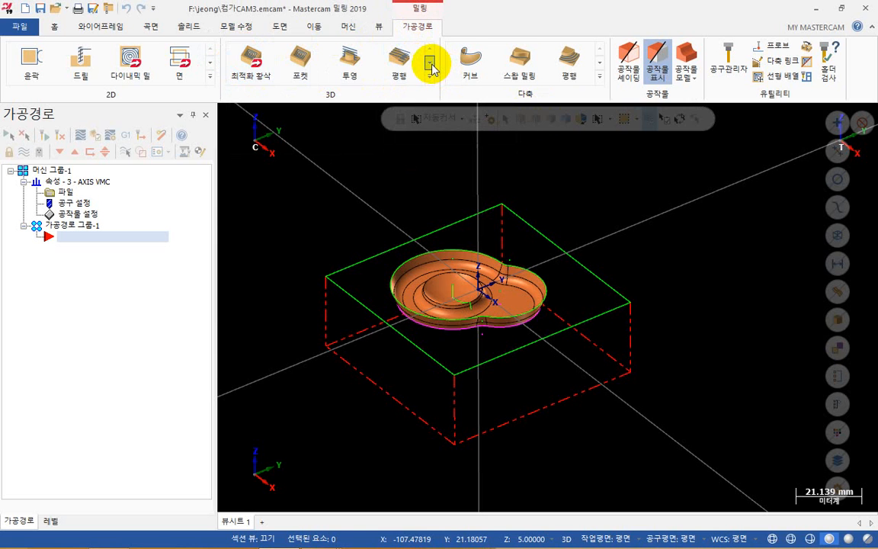
left_click(431, 67)
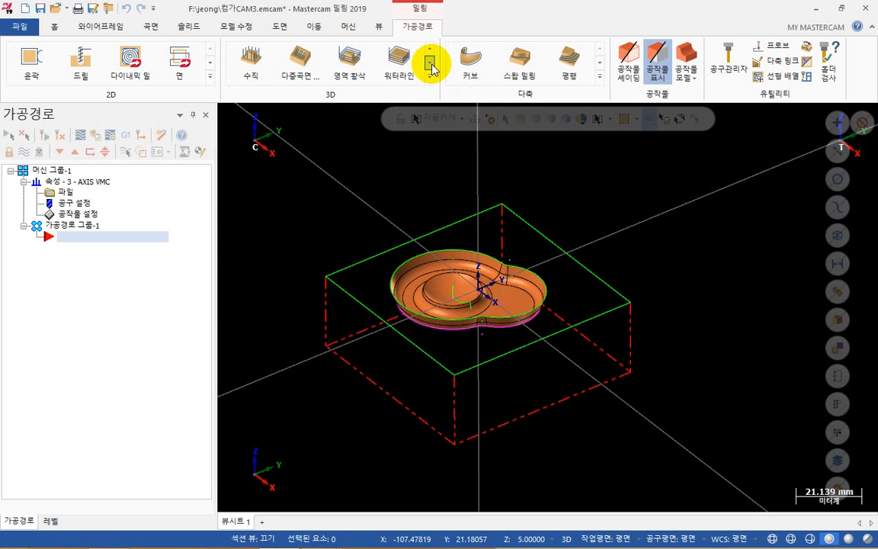
left_click(431, 65)
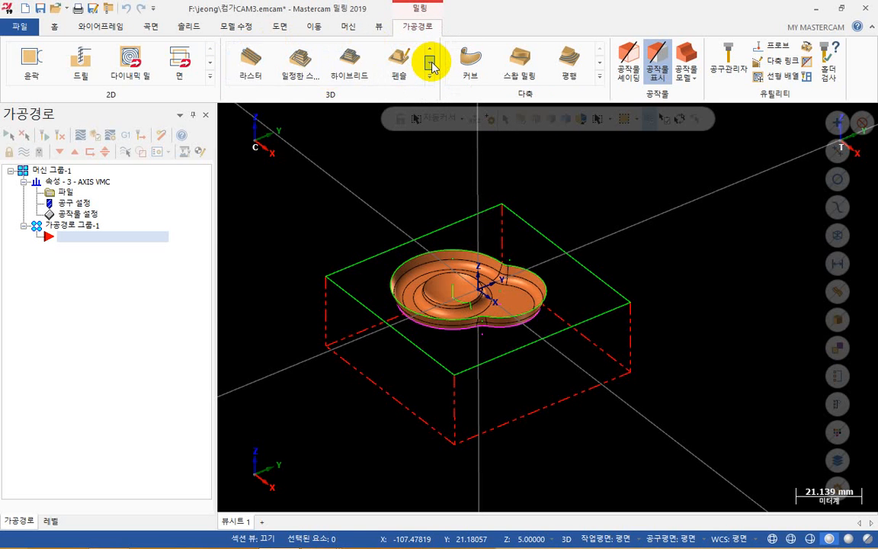
left_click(431, 51)
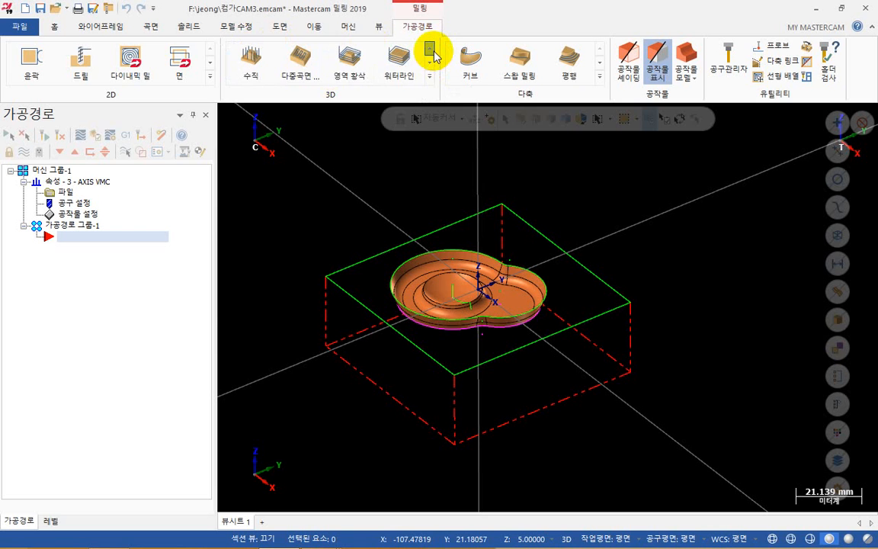
left_click(431, 51)
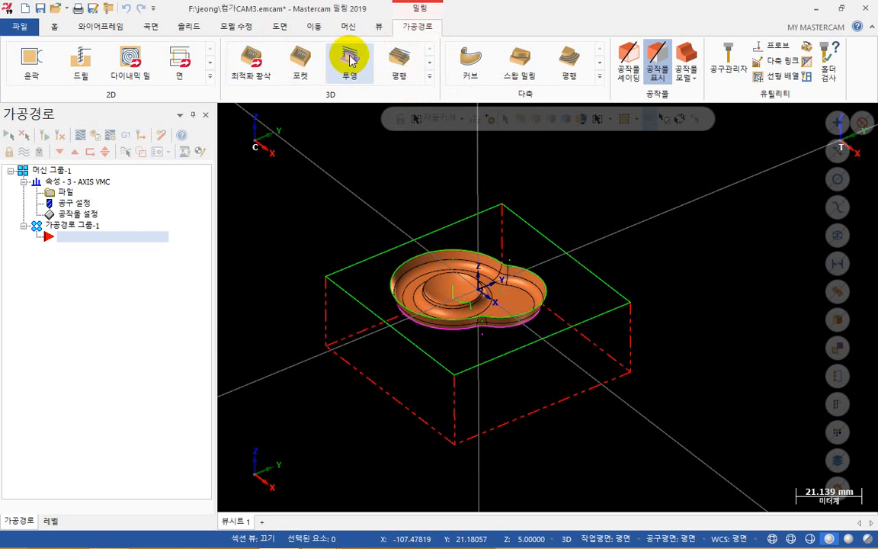
left_click(431, 80)
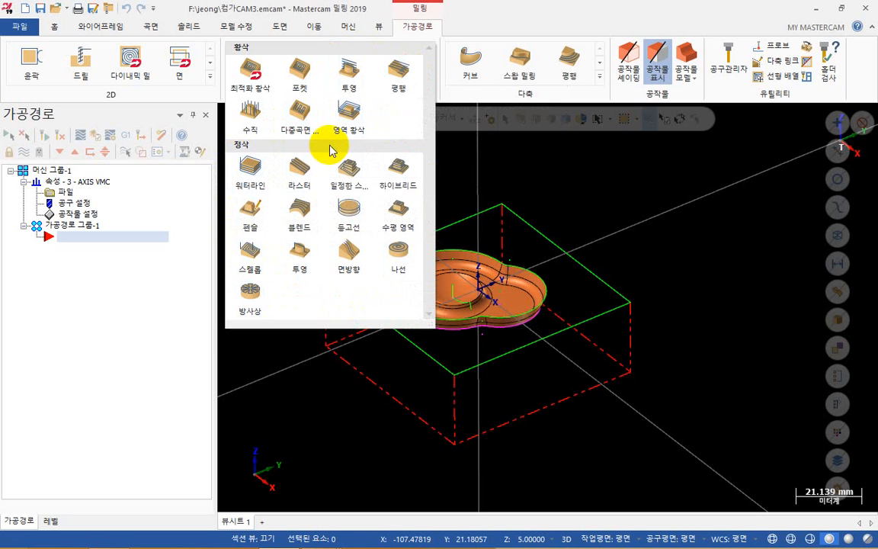
left_click(303, 70)
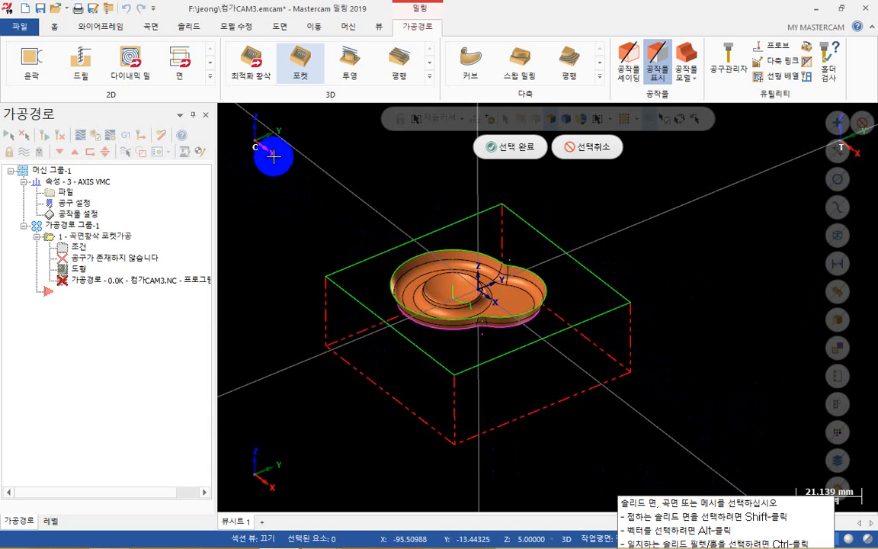
Select all the pocket surfaces as drive surfaces and move the surface selection dialog clear of the model
left_click_drag(273, 157, 686, 436)
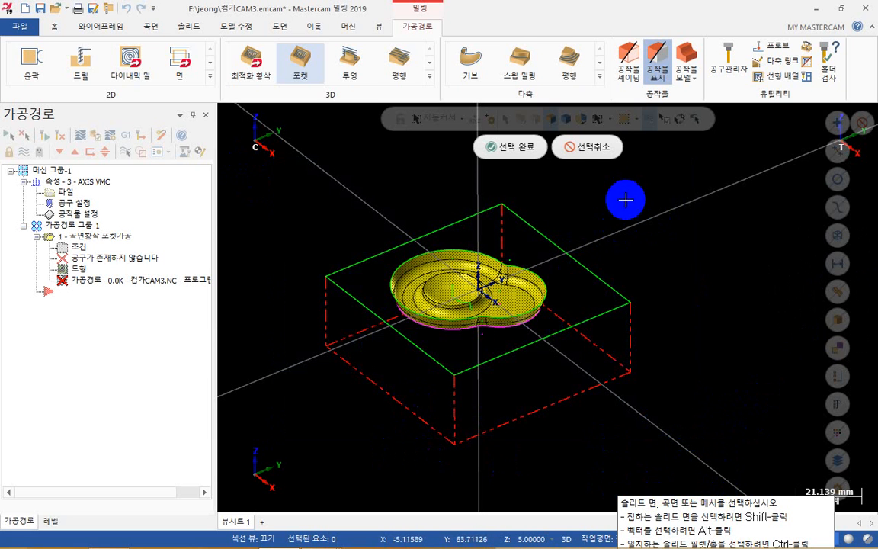
left_click(528, 151)
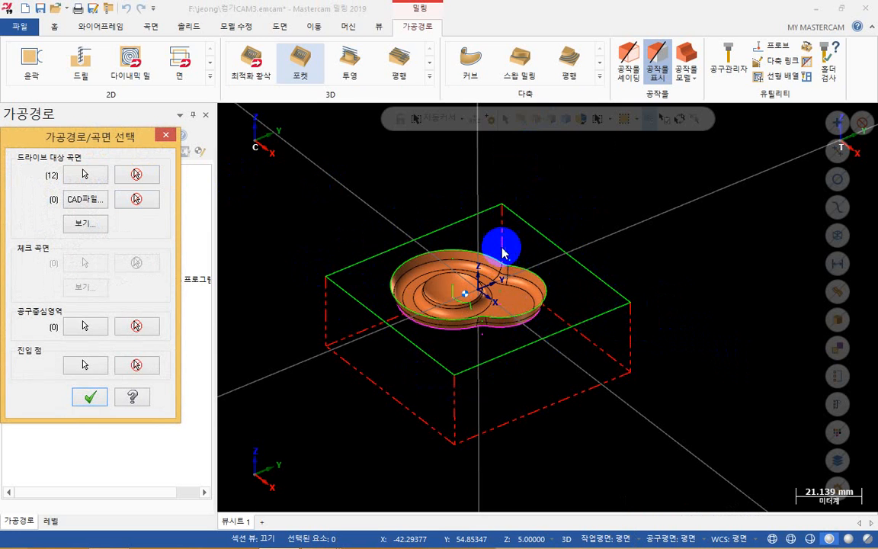
left_click_drag(121, 137, 724, 185)
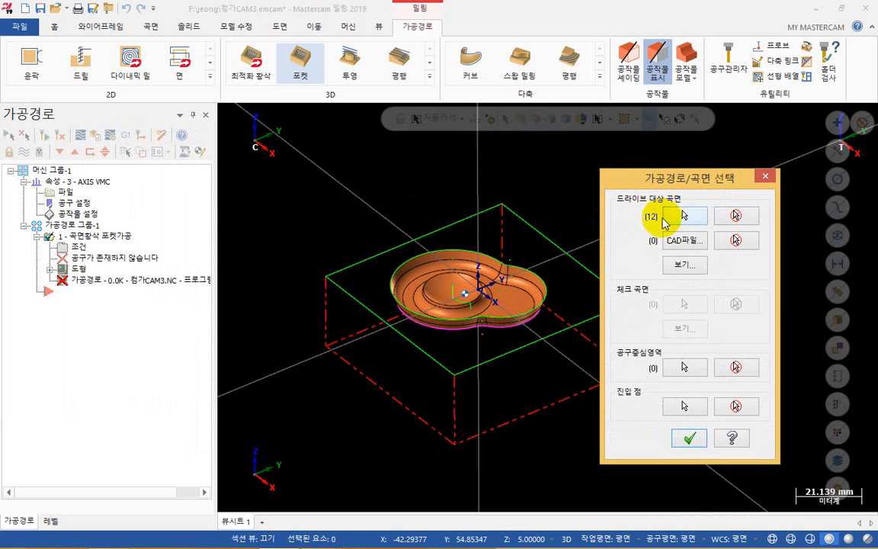
Clear the drive surface selection and reselect all the pocket surfaces as drive surfaces
left_click(736, 218)
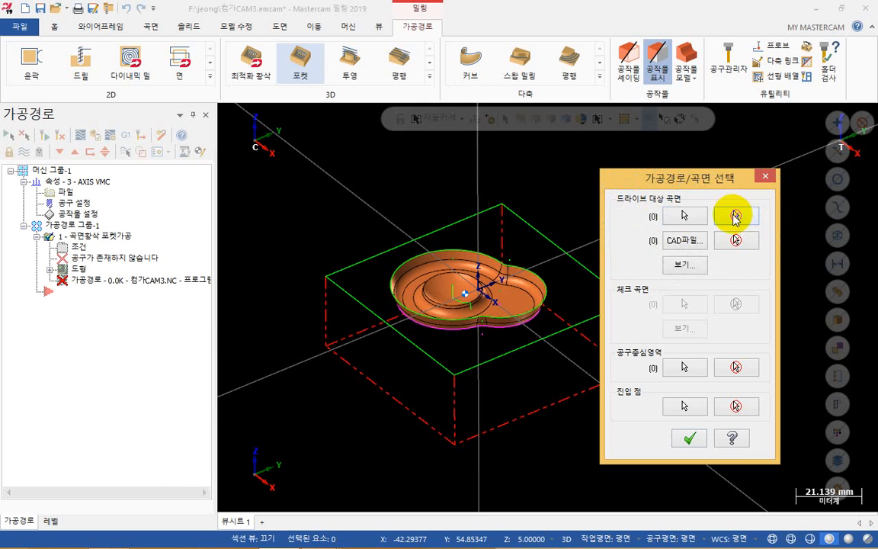
left_click(660, 221)
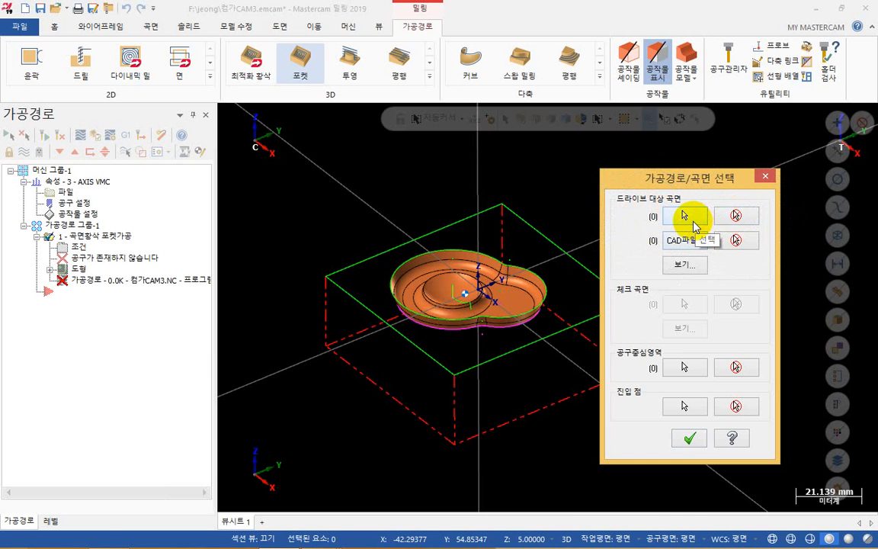
left_click(684, 215)
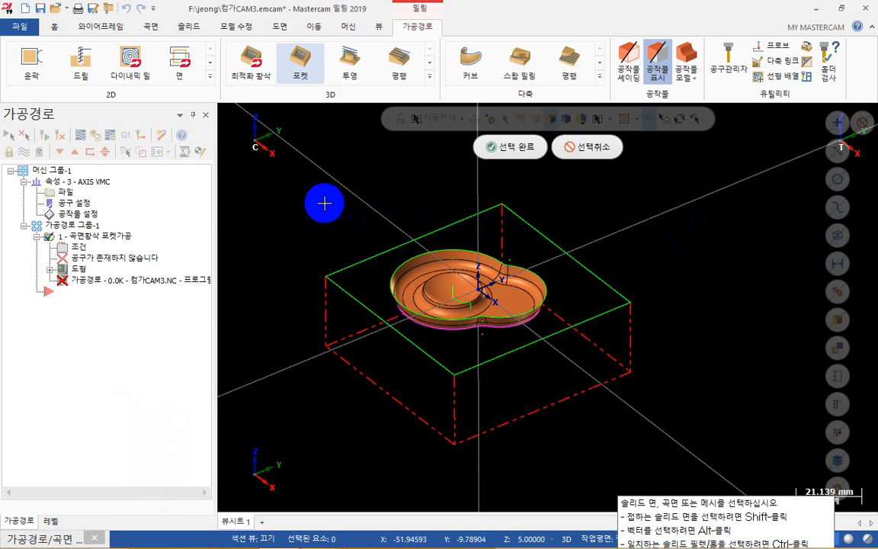
left_click(837, 291)
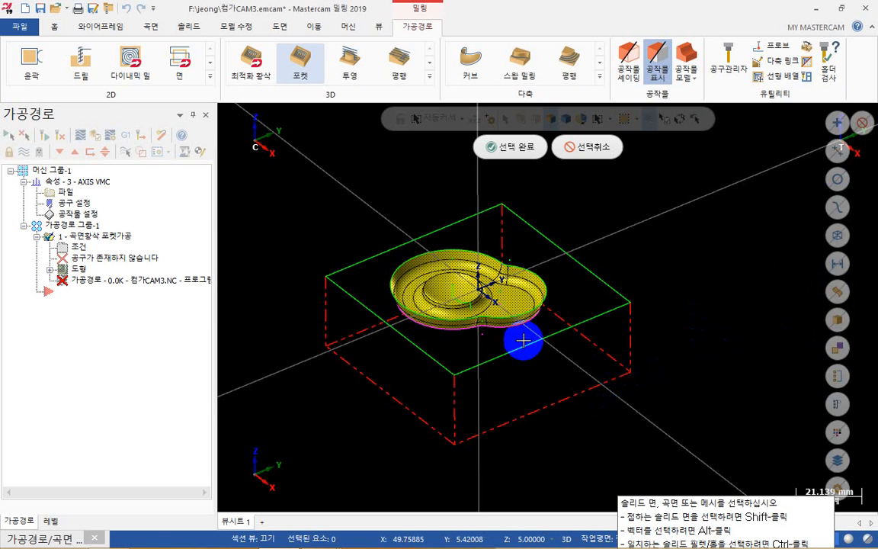
left_click(523, 153)
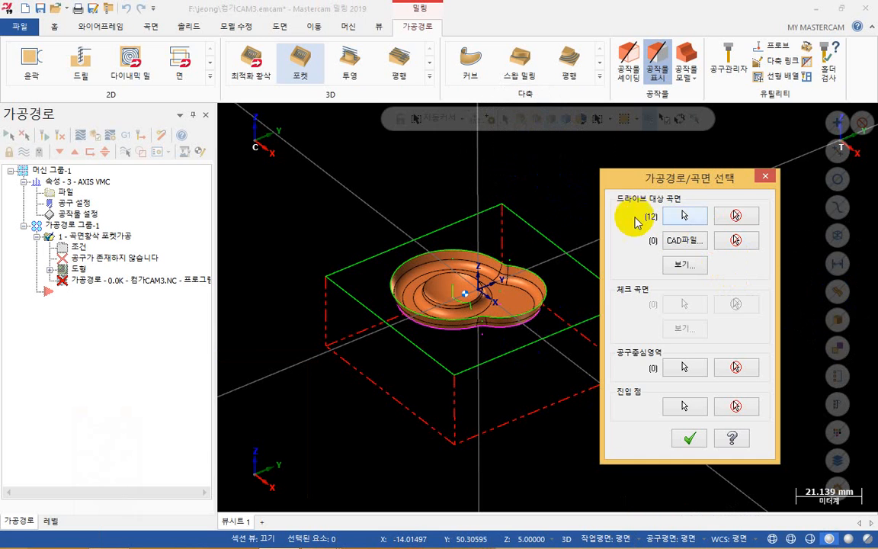
Examine which surfaces are selected as drive surfaces, keeping the surface selection dialog clear of the model
left_click_drag(689, 178, 709, 126)
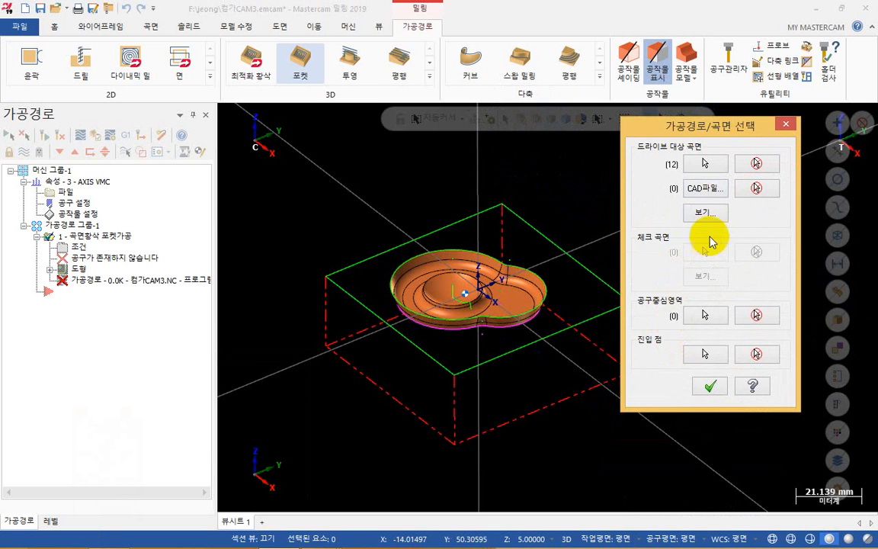
left_click(705, 214)
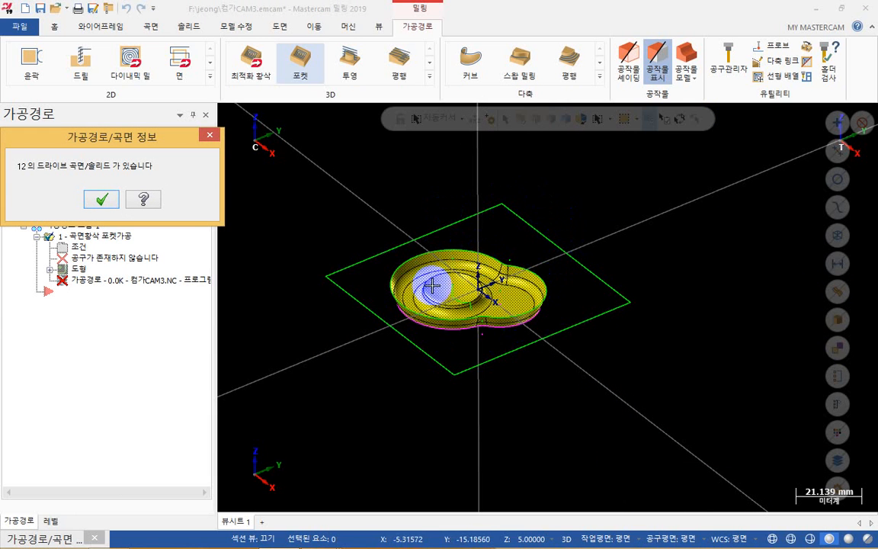
left_click(99, 201)
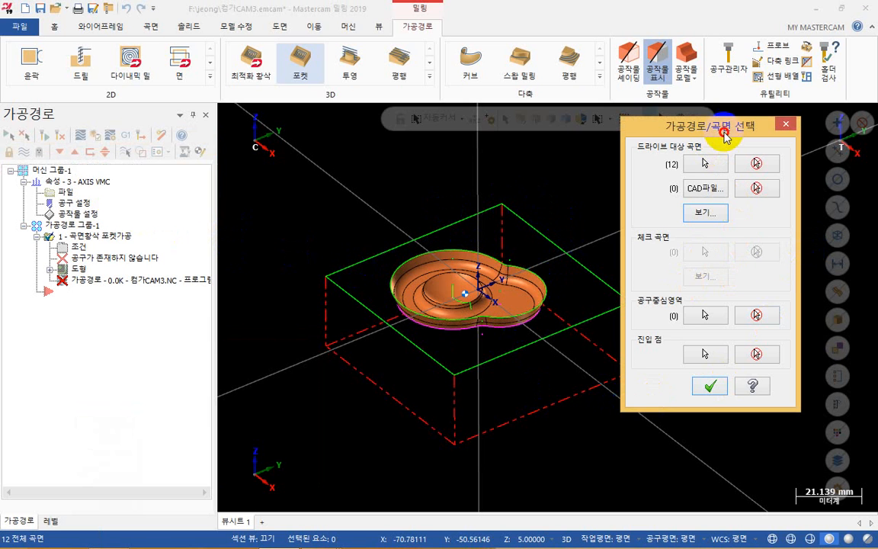
left_click_drag(724, 135, 724, 160)
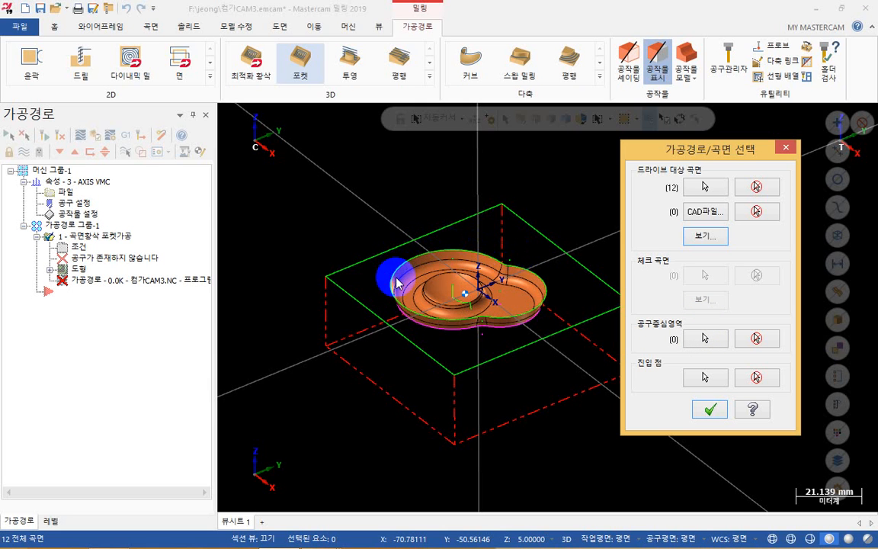
Chain the pocket's upper outline as the tool containment area, and clear that containment selection
left_click(702, 339)
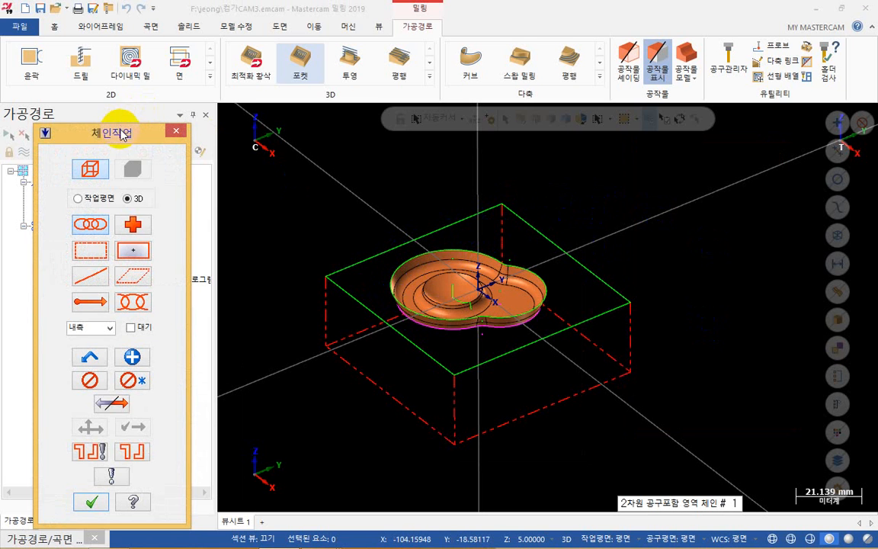
left_click_drag(127, 128, 208, 80)
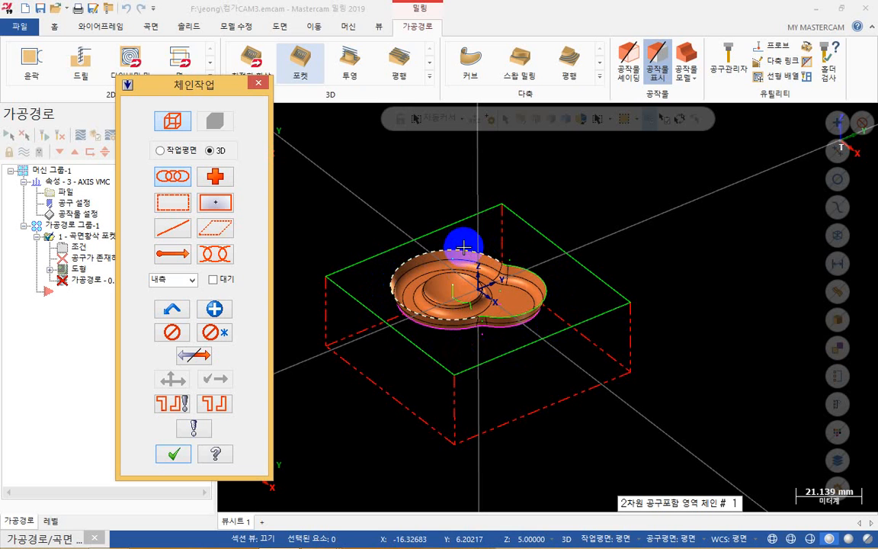
left_click(426, 270)
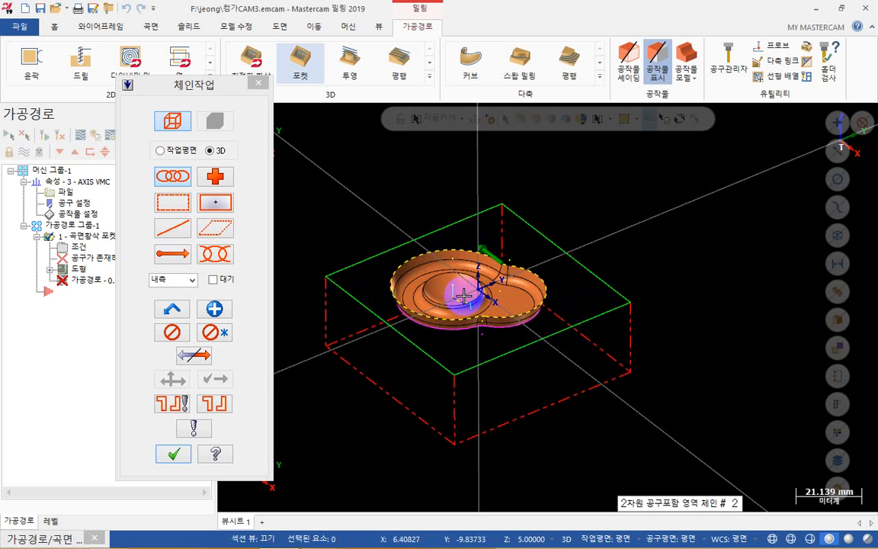
left_click(176, 454)
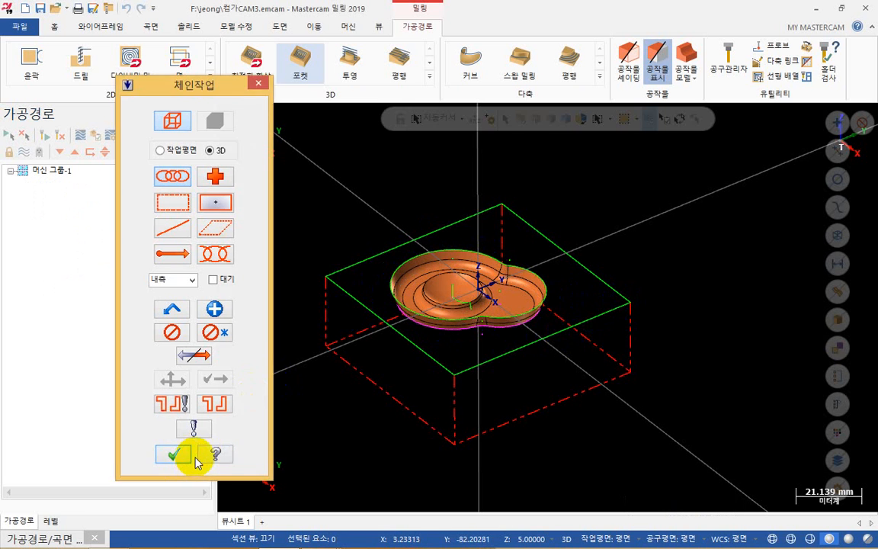
left_click(690, 343)
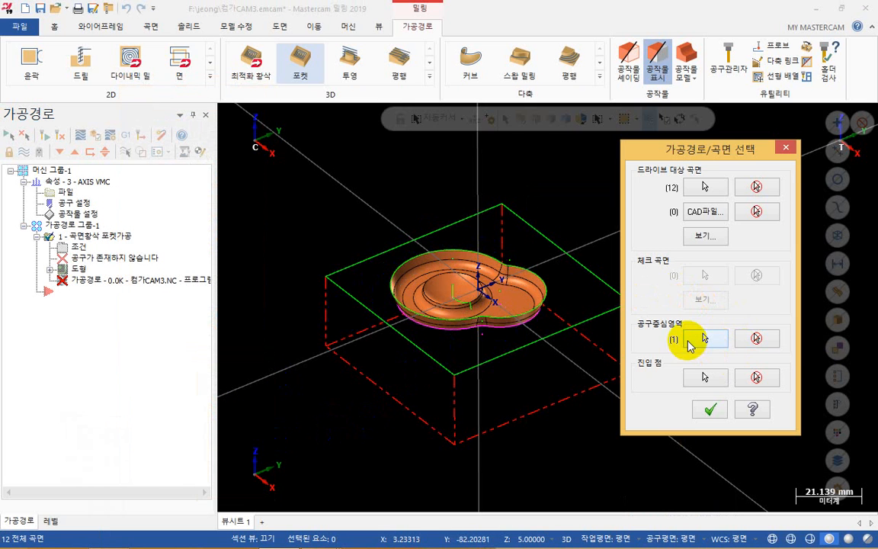
left_click(765, 348)
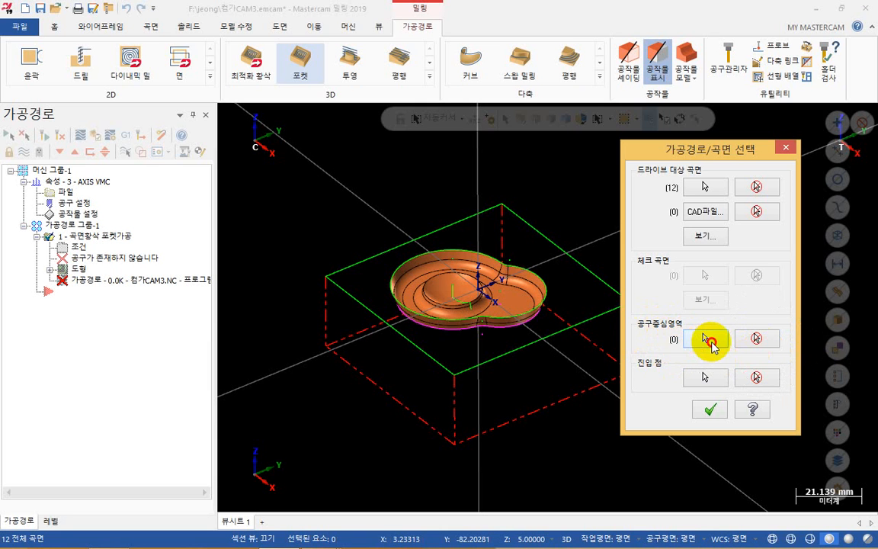
Reselect the tool containment area, discarding the stock rectangle chain and accepting the pocket's upper outline instead
left_click(708, 341)
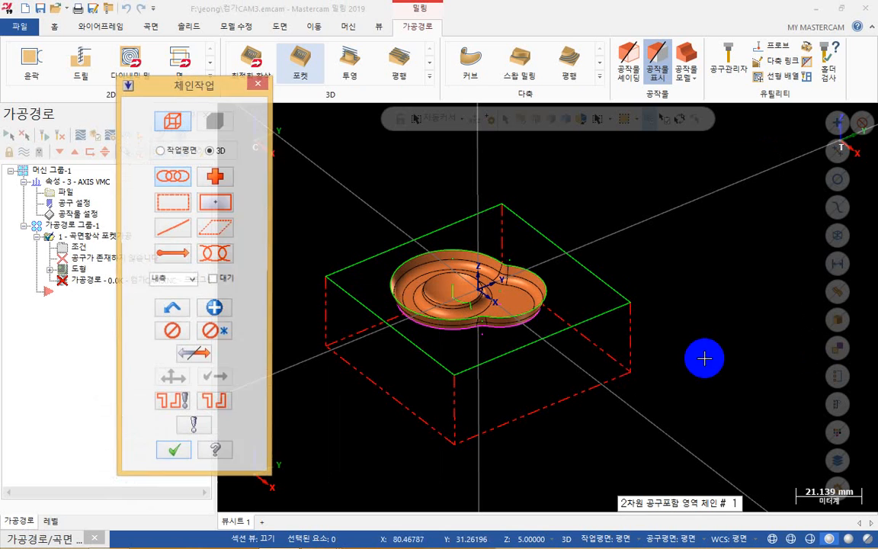
left_click(533, 220)
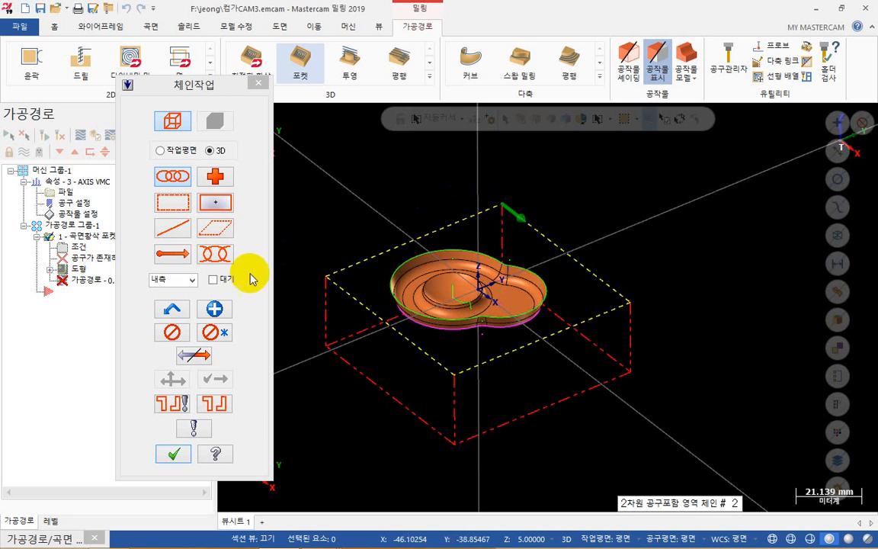
left_click(180, 338)
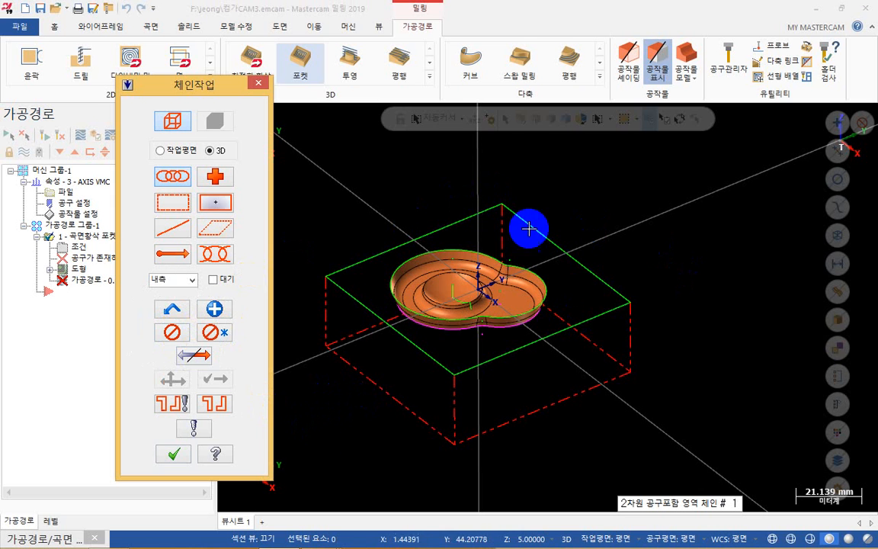
left_click(473, 250)
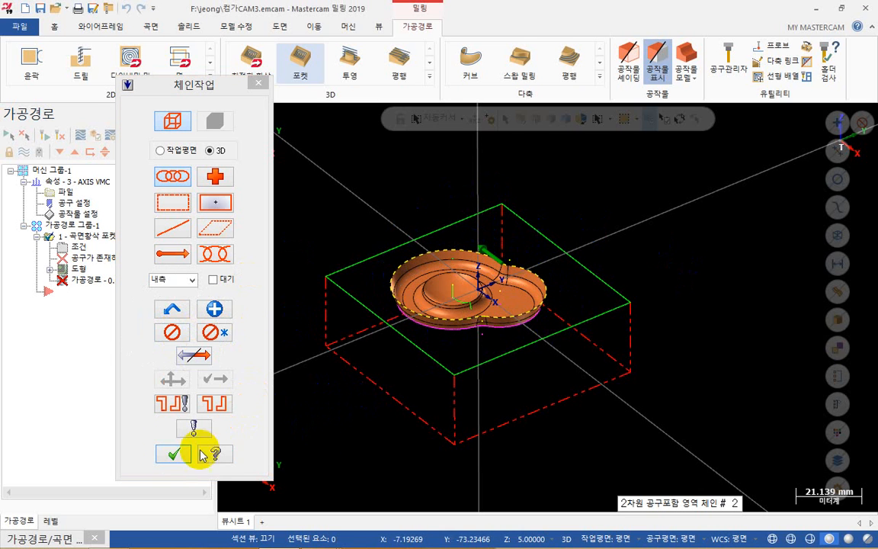
left_click(172, 451)
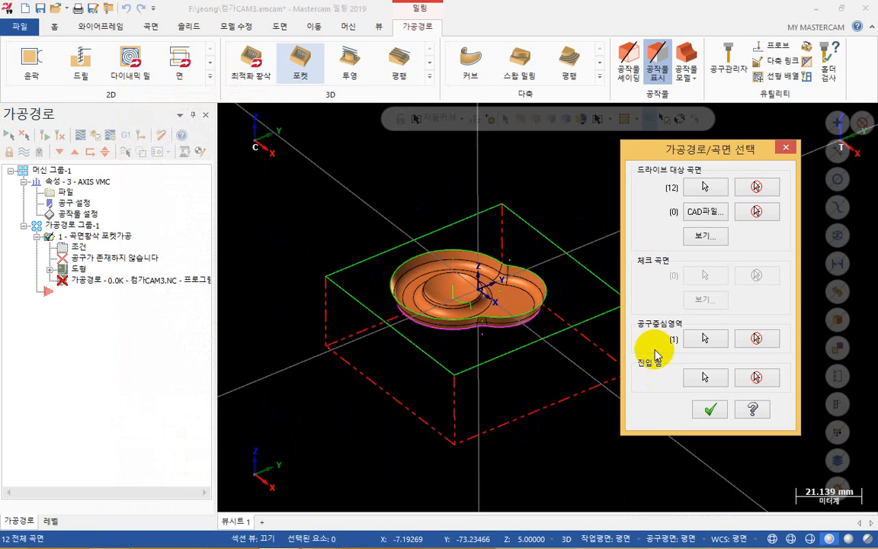
Accept the drive surface and containment selections and place the surface rough pocket (곡면황삭 포켓가공) dialog fully in view
left_click_drag(710, 155, 715, 142)
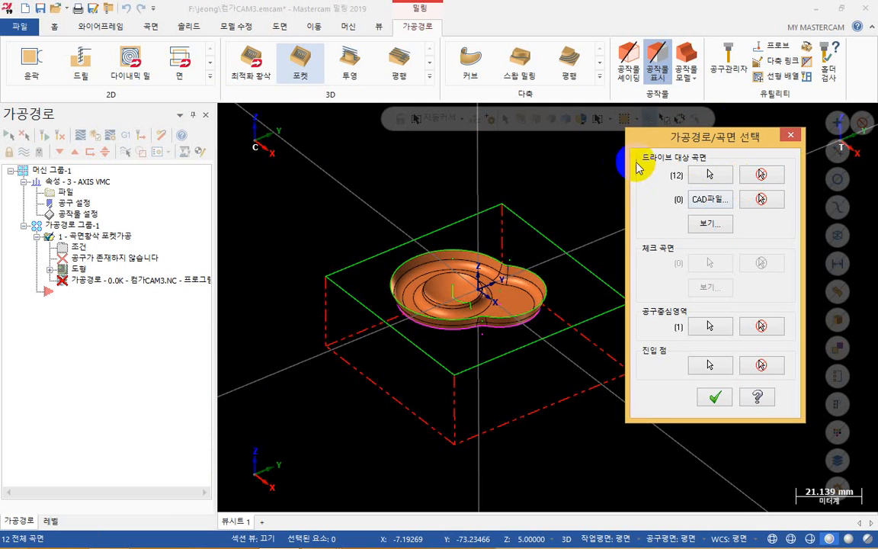
left_click(709, 181)
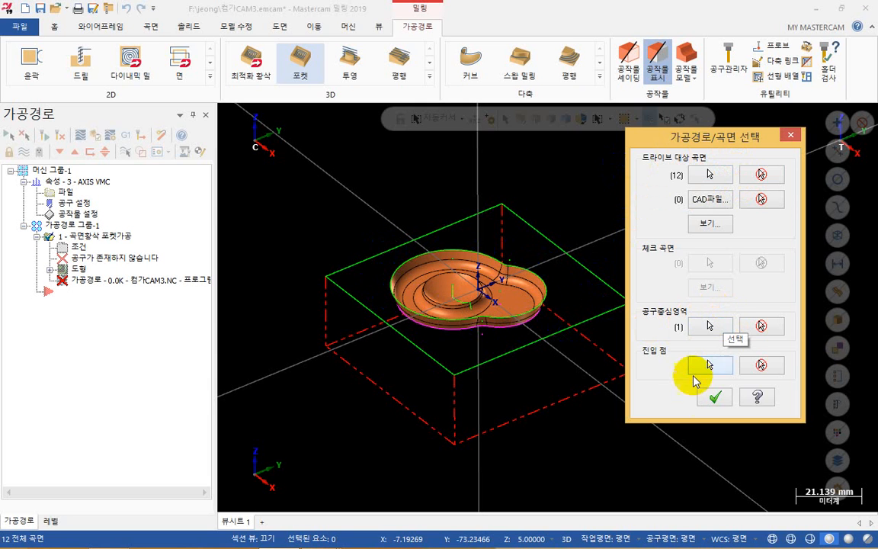
left_click(713, 399)
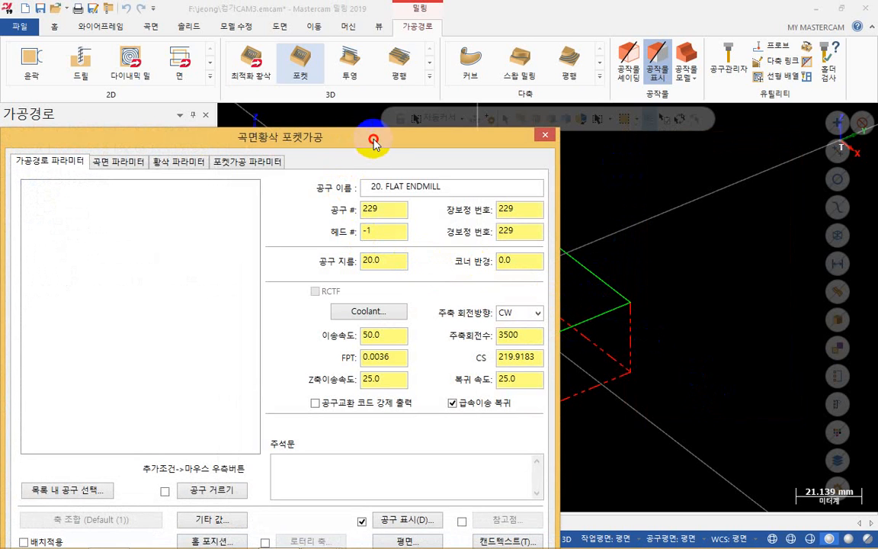
left_click_drag(374, 142, 574, 64)
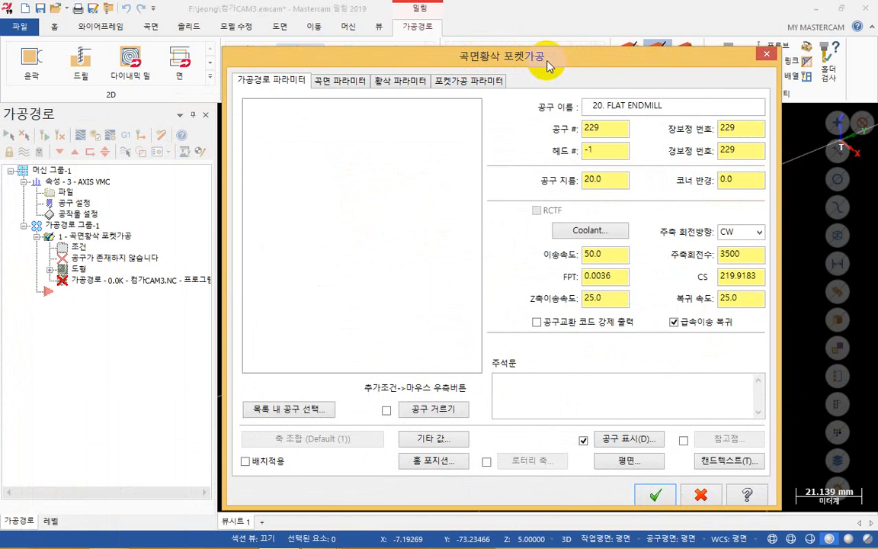
left_click_drag(550, 65, 551, 52)
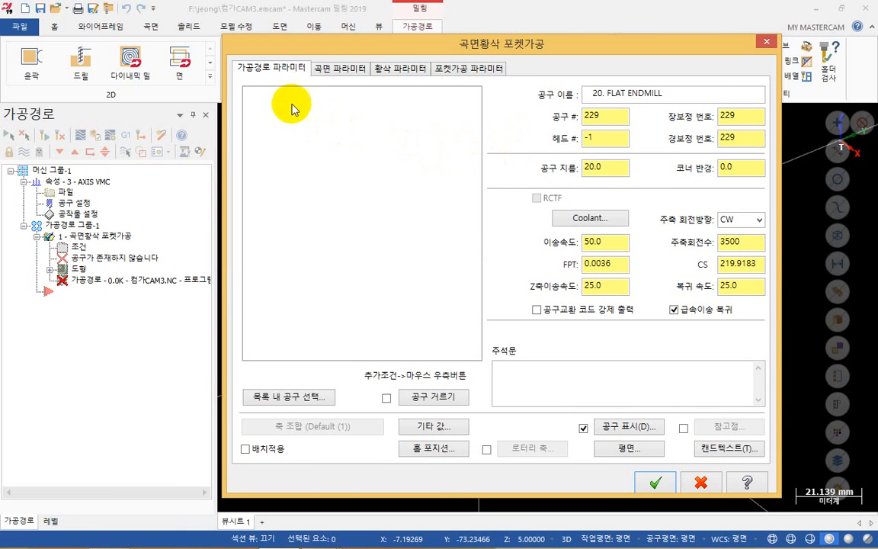
Examine the toolpath, surface, roughing and pocket parameters of the operation and the Mill_mm library's tool list
left_click(335, 72)
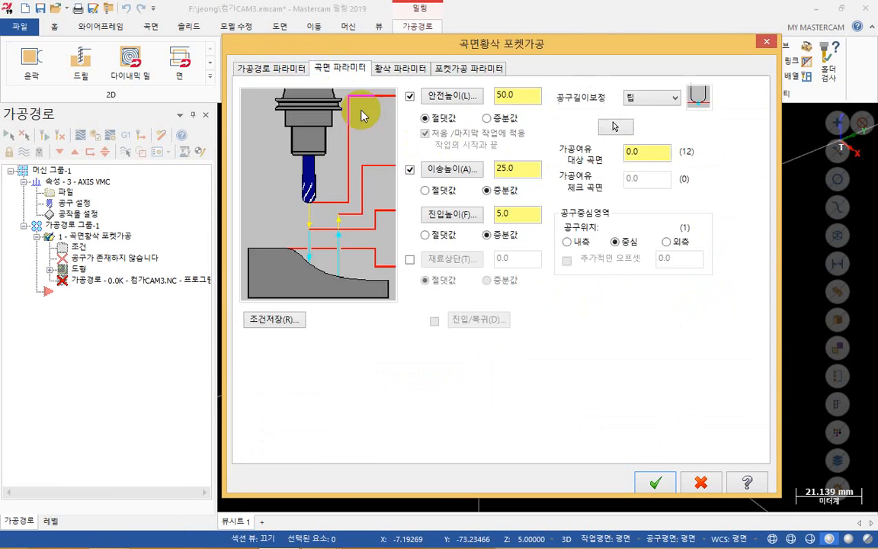
left_click(415, 72)
left_click(482, 70)
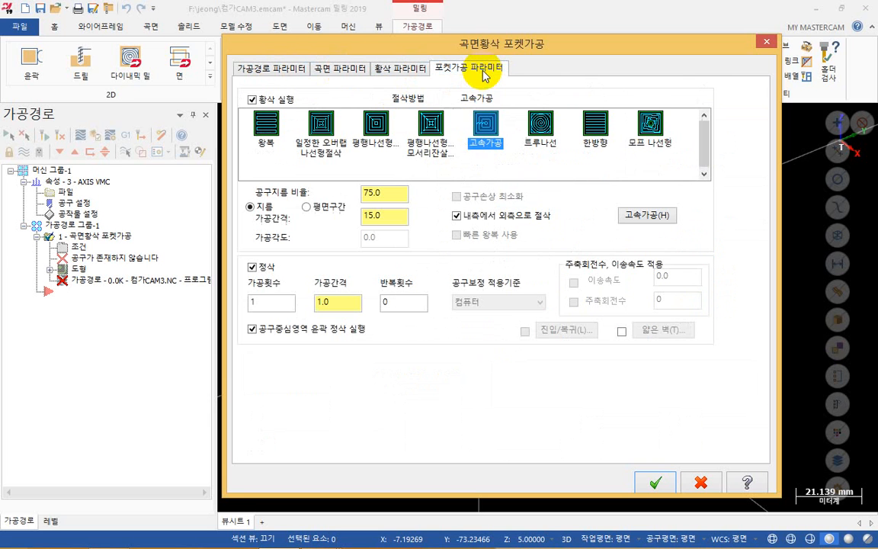
left_click(262, 72)
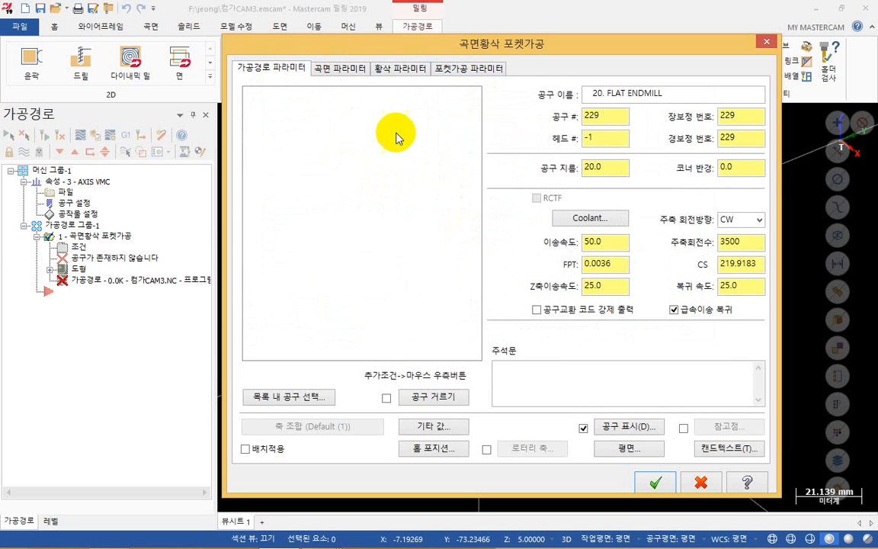
left_click(345, 73)
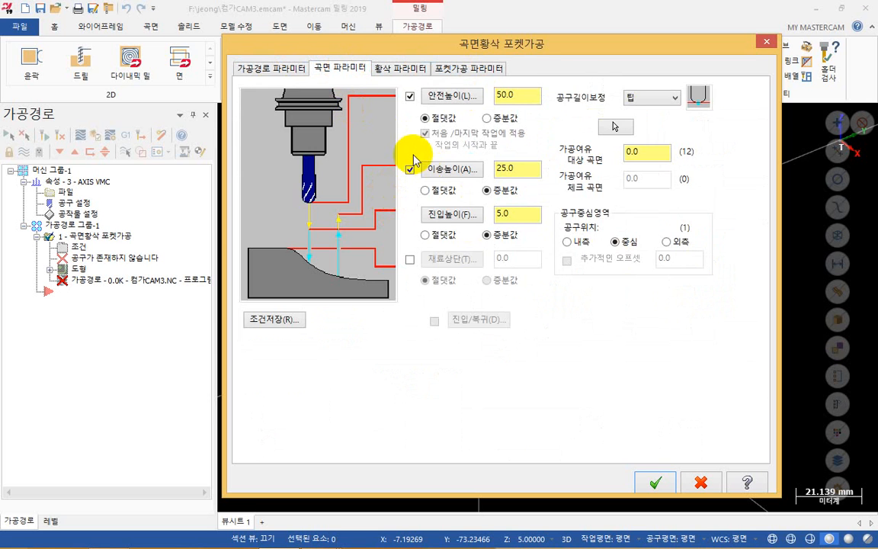
left_click(396, 73)
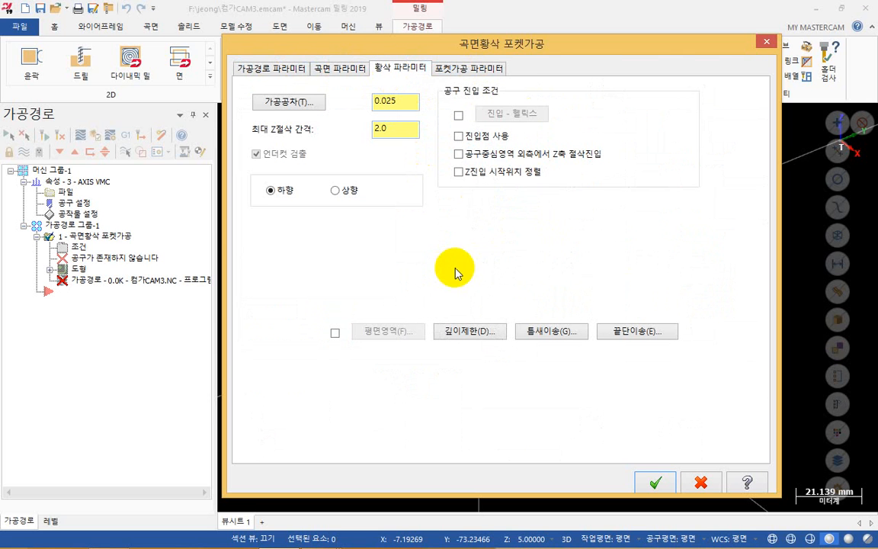
left_click(464, 70)
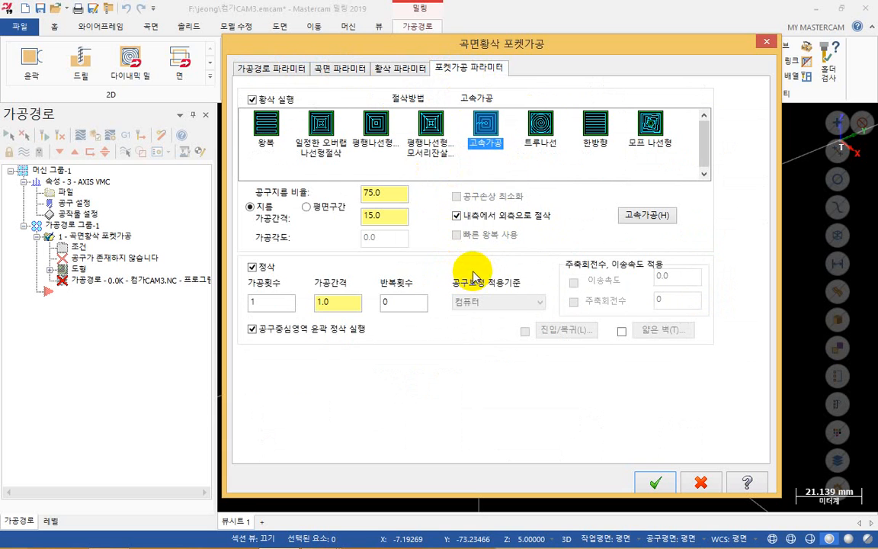
left_click(286, 67)
left_click(340, 69)
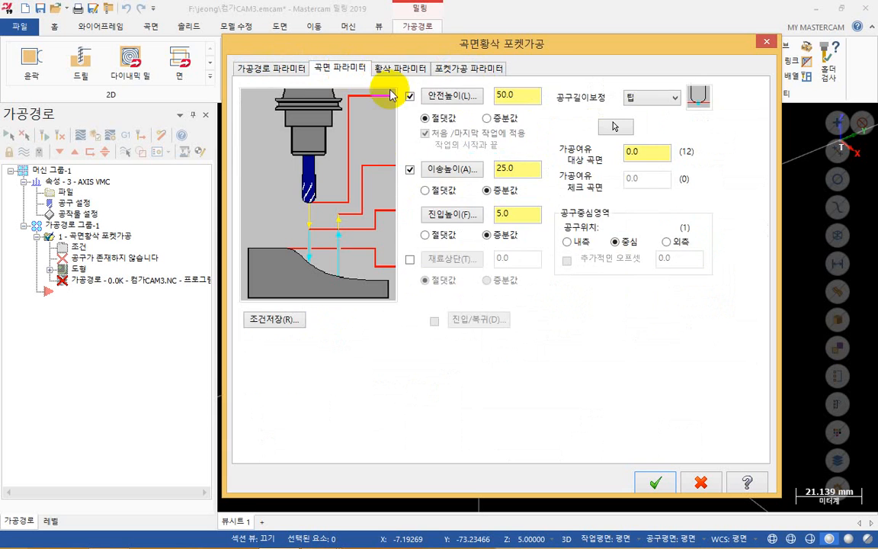
left_click(400, 68)
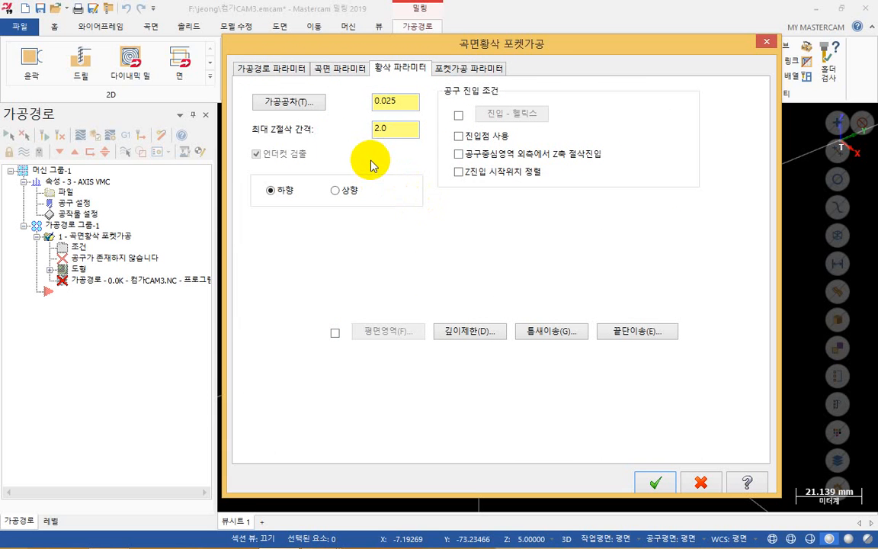
left_click(283, 74)
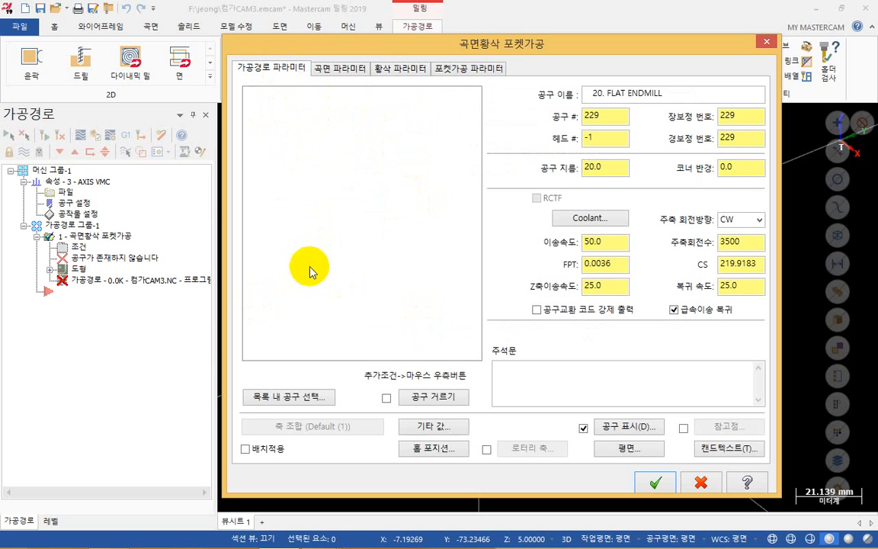
left_click(309, 396)
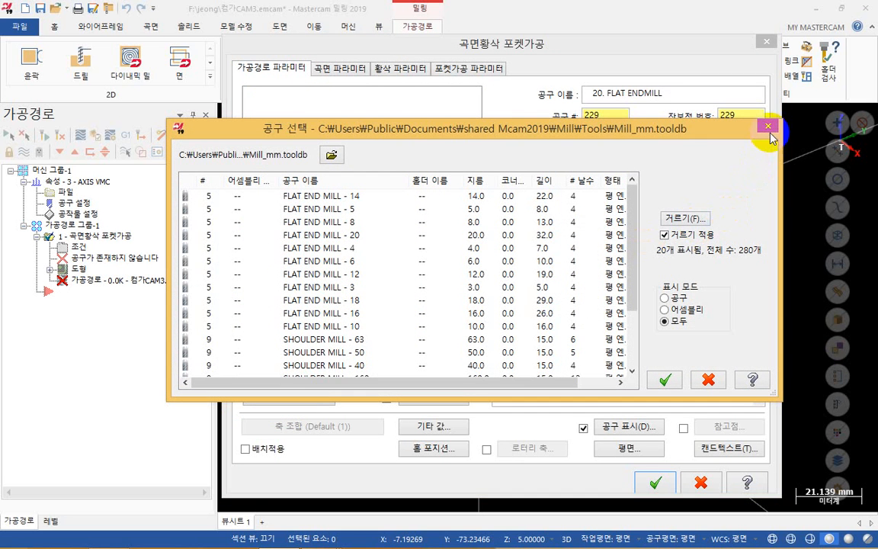
key("Escape")
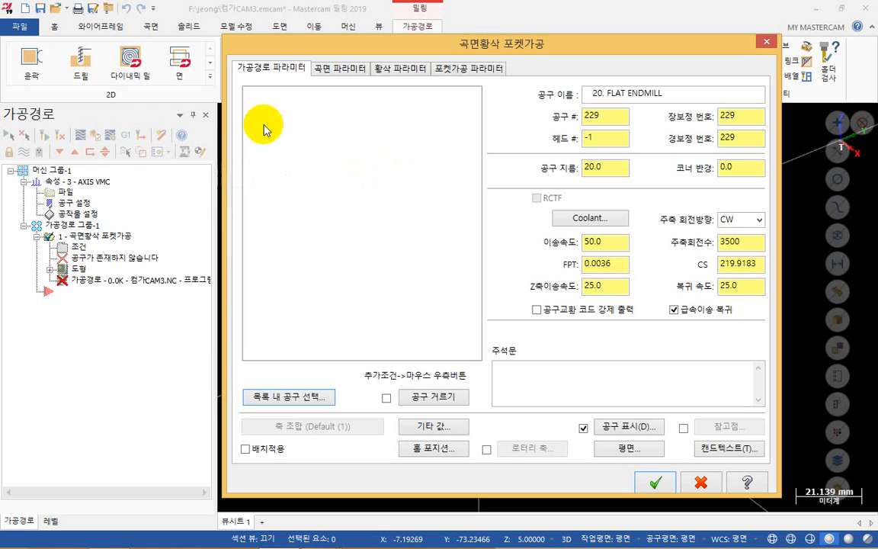
Start creating a new tool for the pocket operation and choose the flat endmill (평엔드밀) type
right_click(294, 162)
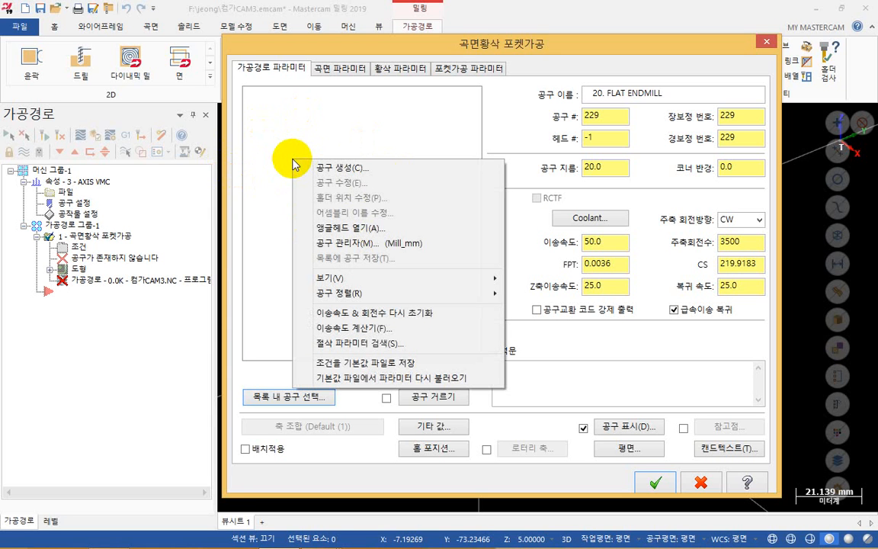
left_click(349, 169)
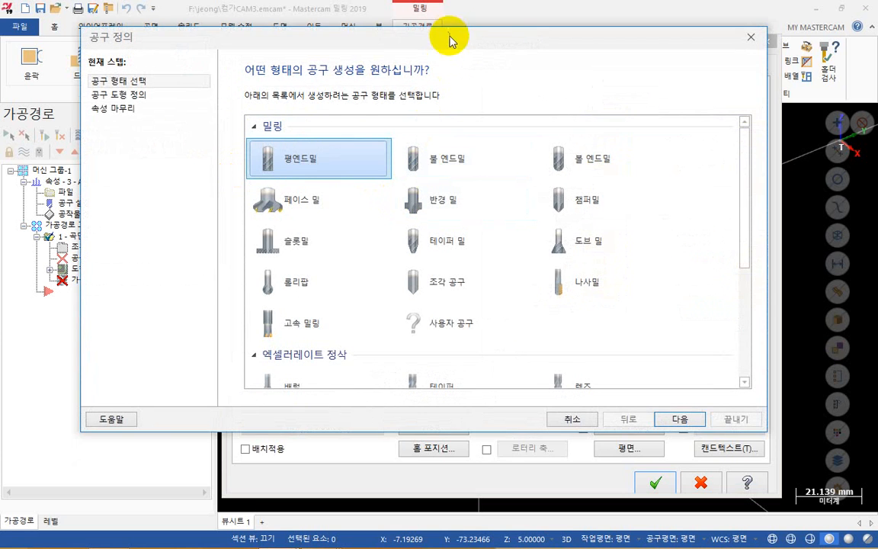
left_click_drag(449, 39, 462, 62)
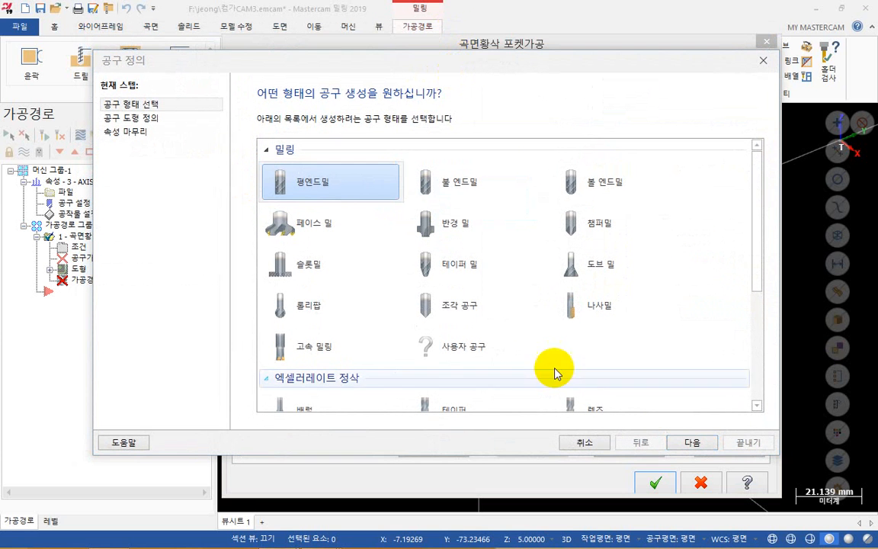
left_click(344, 190)
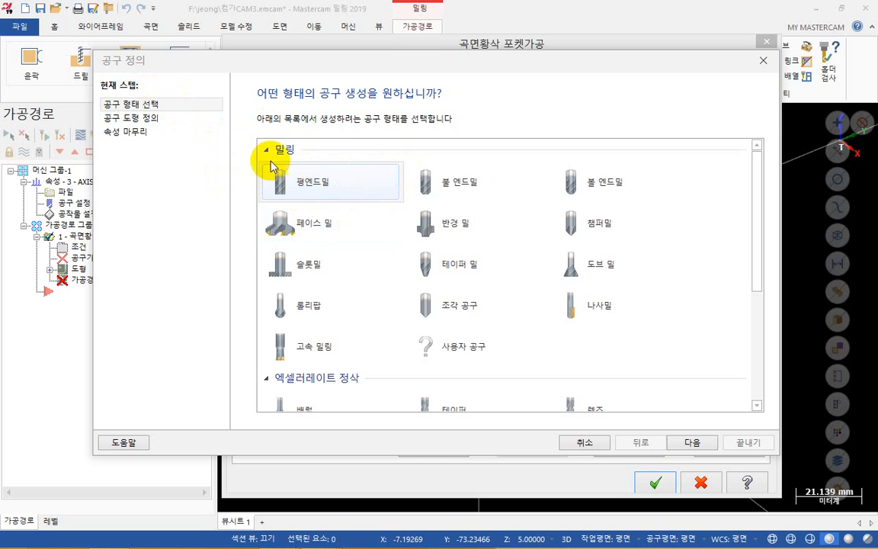
left_click(314, 188)
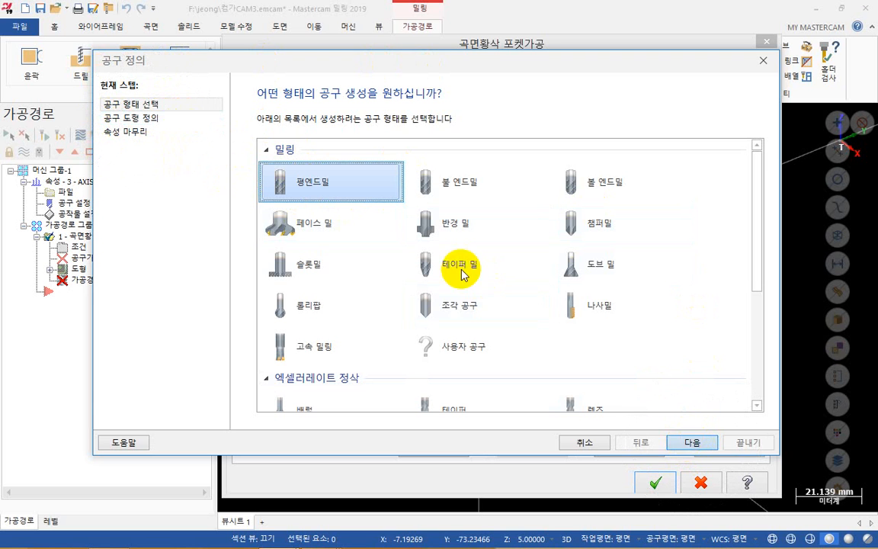
Examine the new flat endmill's geometry dimensions and its final operation and general properties
left_click(162, 117)
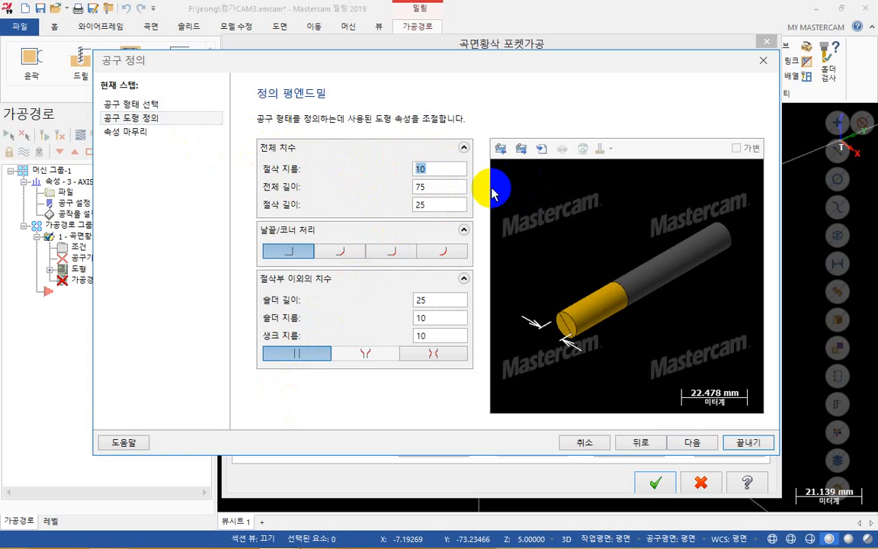
left_click(142, 138)
left_click(142, 138)
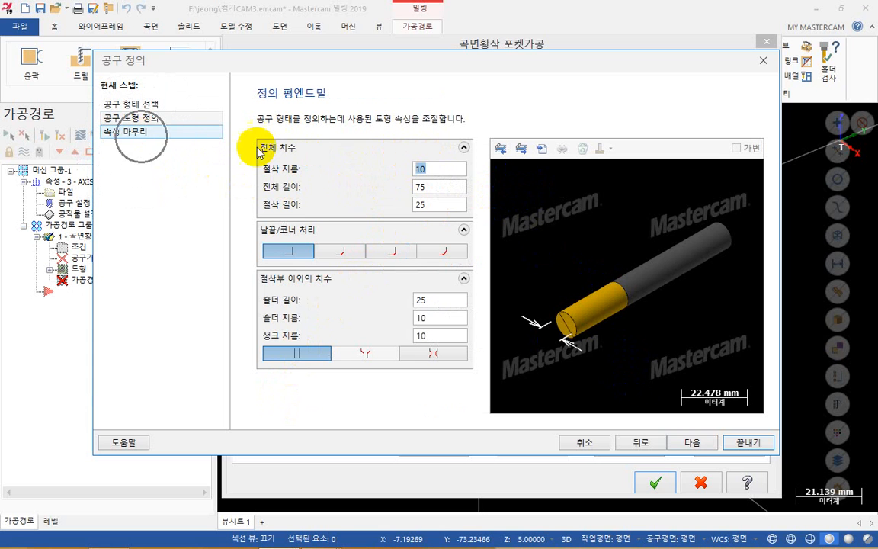
left_click(692, 442)
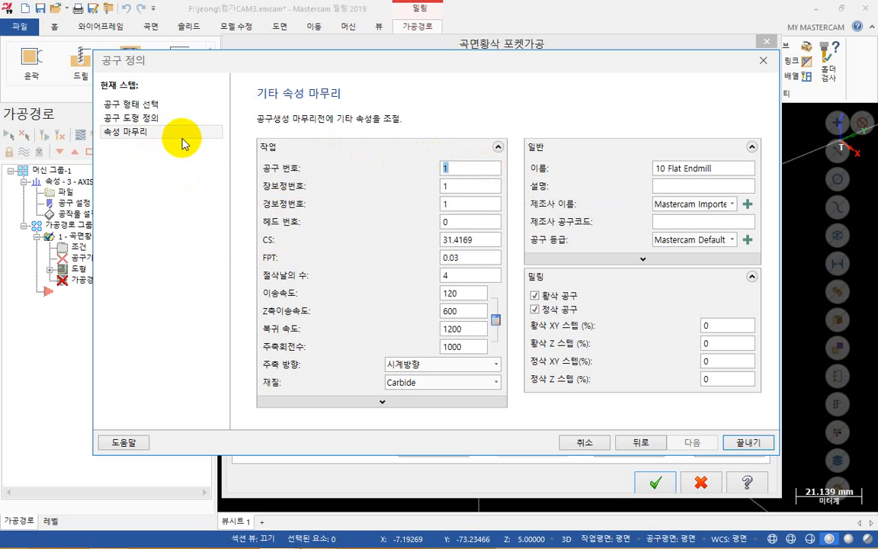
Set the new flat endmill's tool number (공구 번호) to 1 and finish the tool definition
left_click(466, 169)
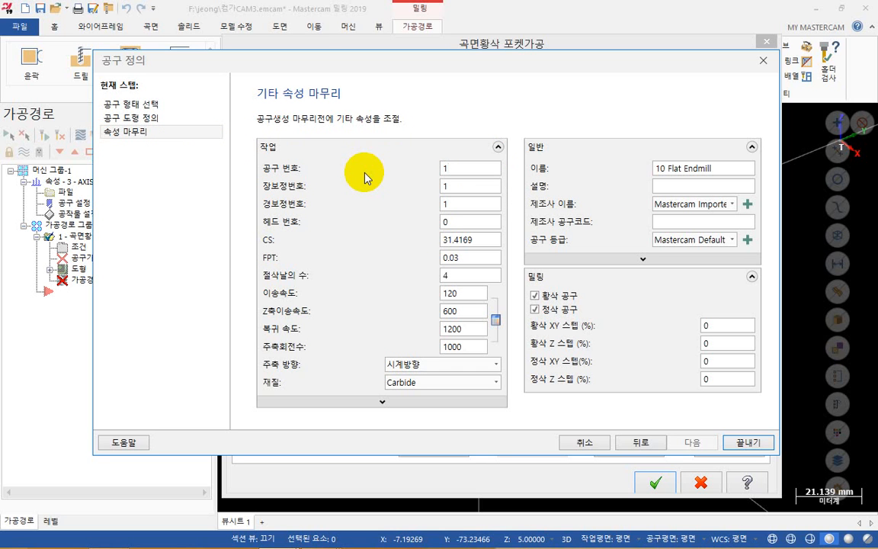
double_click(457, 169)
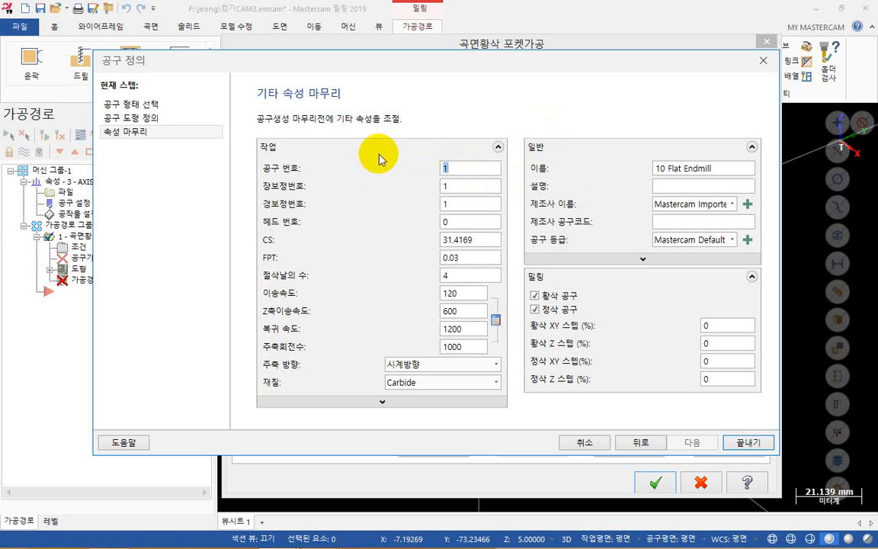
left_click(461, 169)
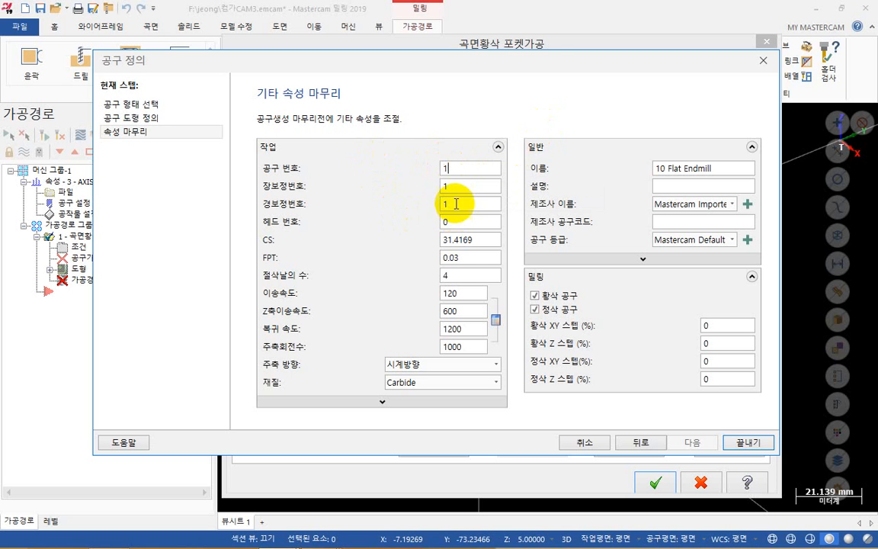
double_click(457, 169)
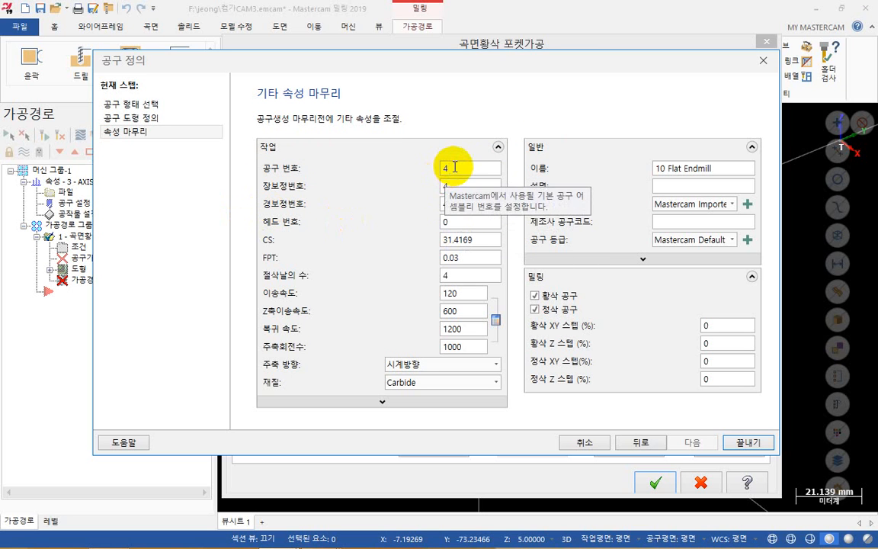
left_click_drag(455, 167, 199, 170)
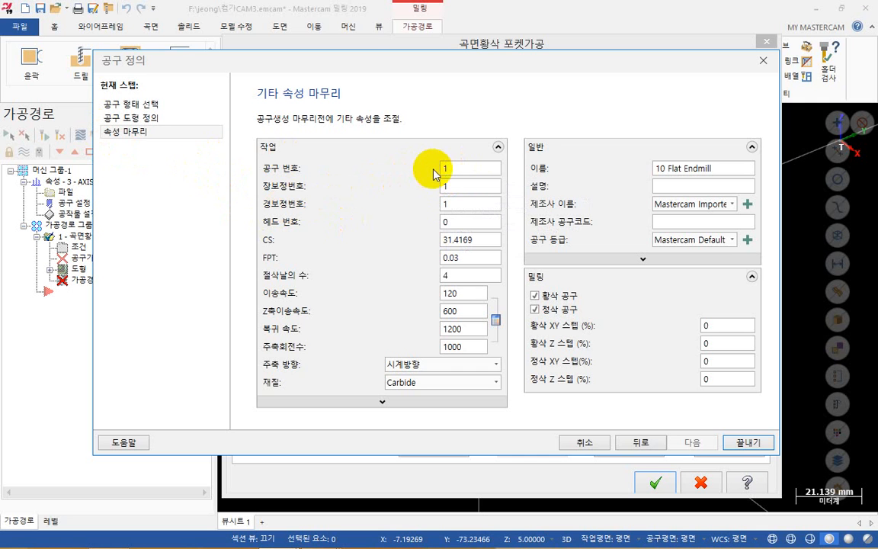
left_click(757, 444)
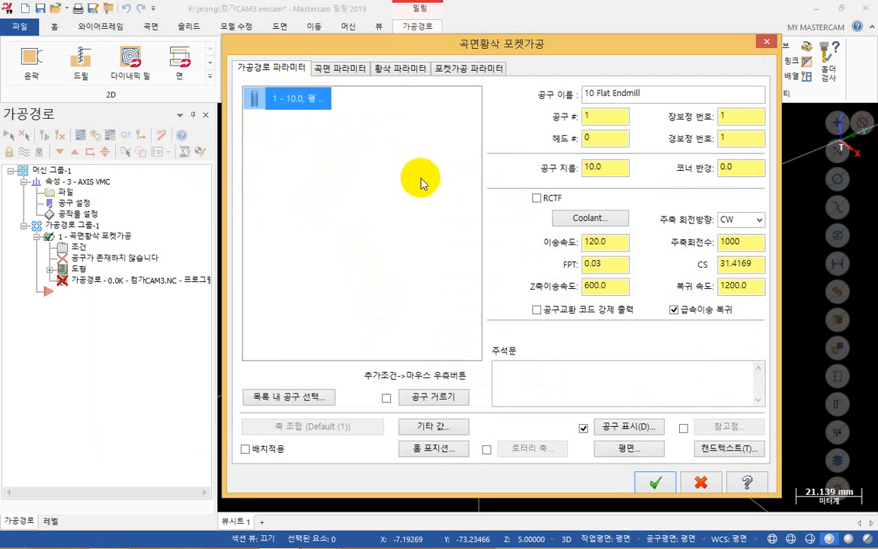
Display the operation's tool list as large icons (큰 아이콘)
right_click(319, 164)
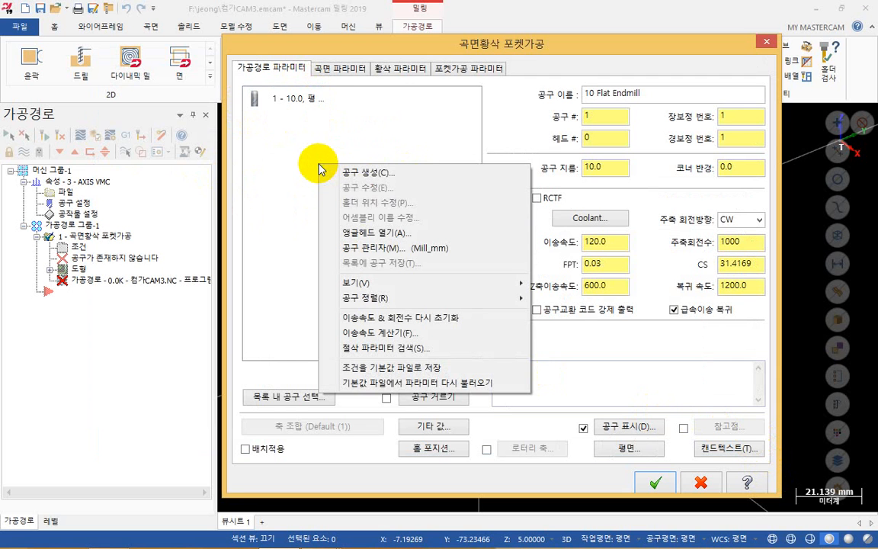
mouse_move(373, 288)
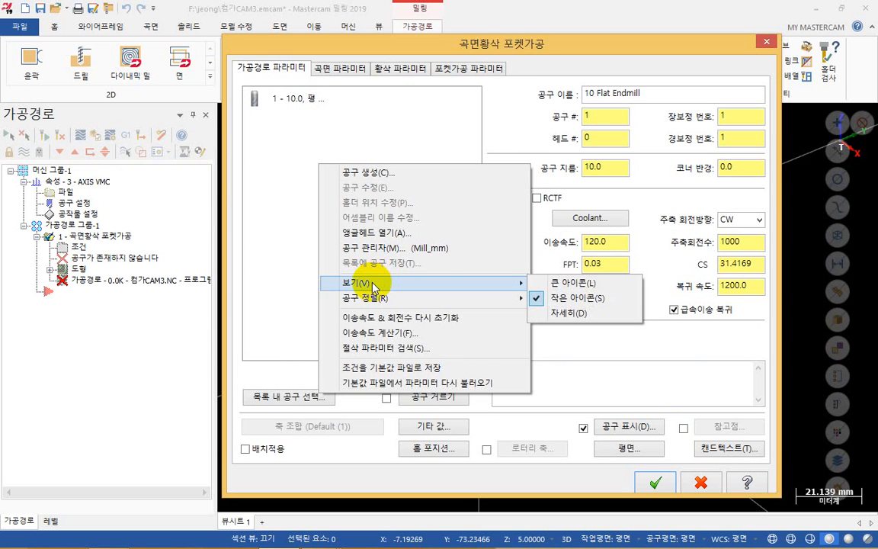
left_click(583, 282)
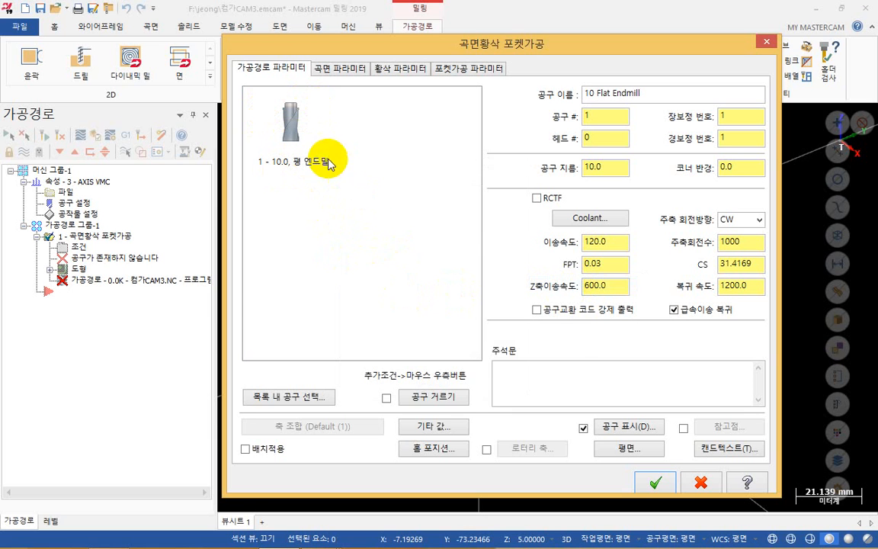
Try the details view (자세히) of the tool list, return to large icons and select the 10 mm flat endmill
right_click(374, 129)
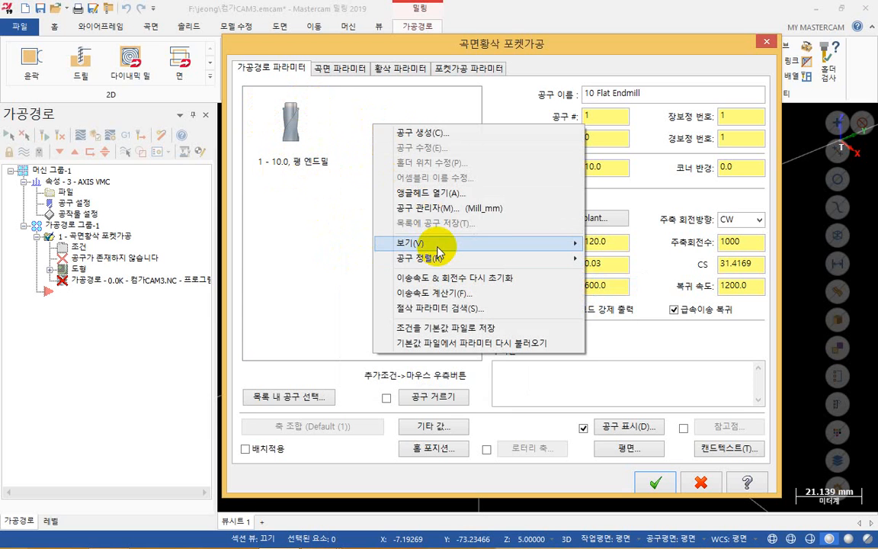
mouse_move(435, 248)
left_click(617, 276)
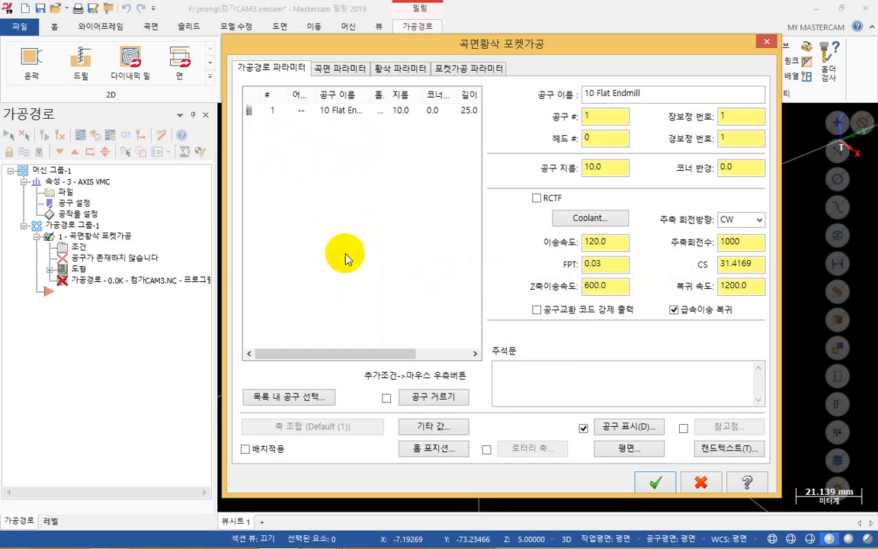
left_click(324, 112)
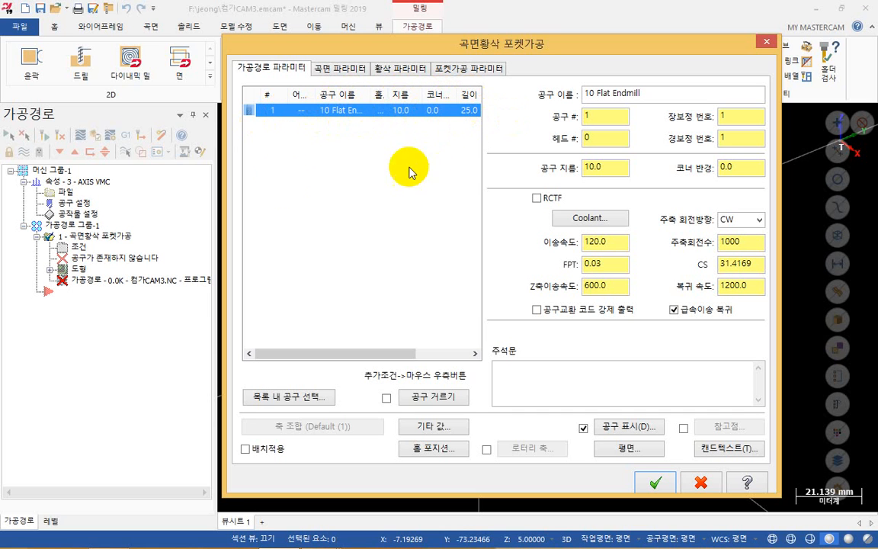
right_click(277, 148)
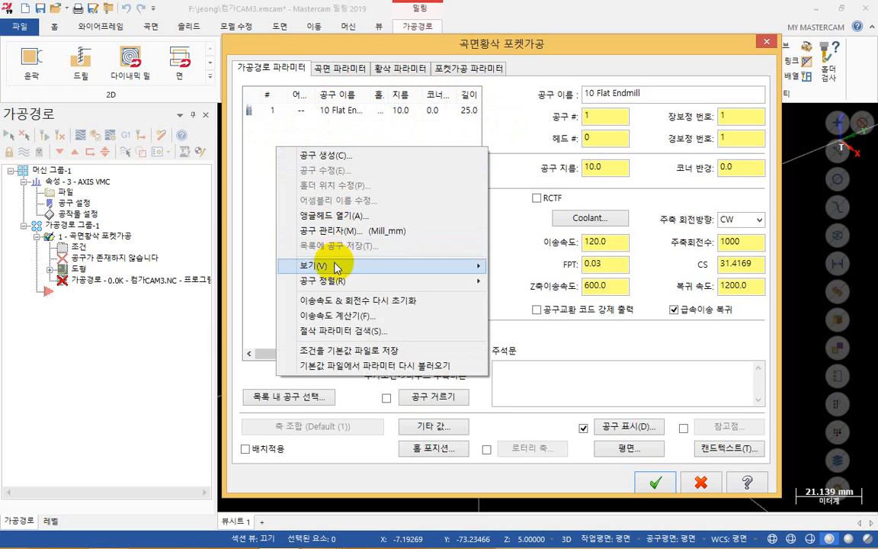
mouse_move(405, 265)
left_click(496, 263)
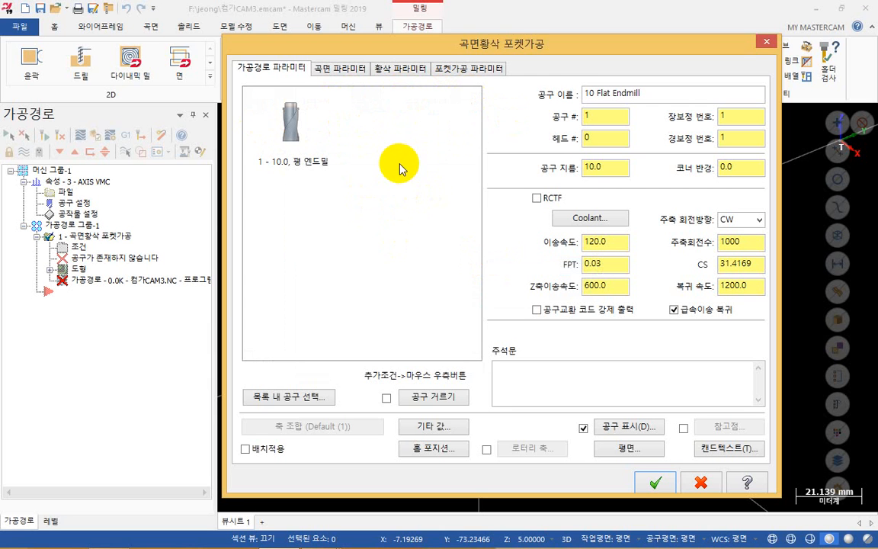
left_click(263, 114)
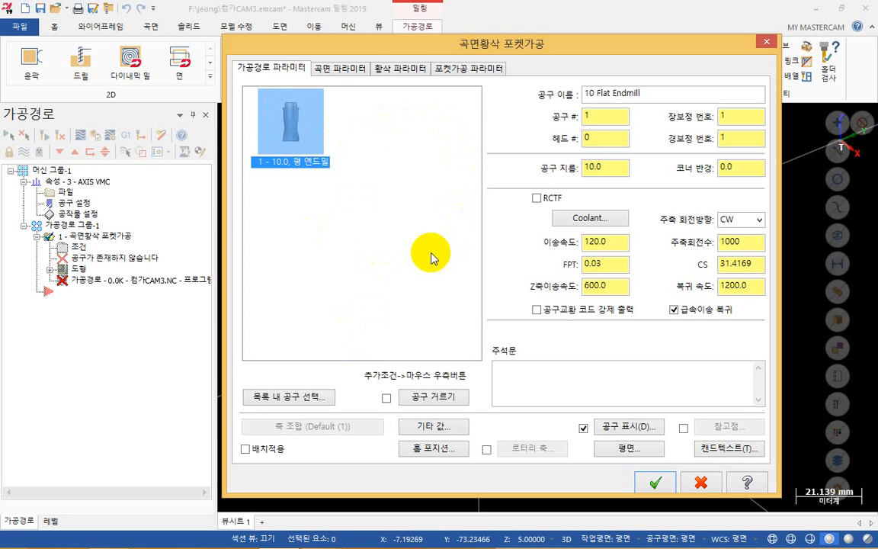
Start creating another tool of the ball endmill (볼 엔드밀) type and set its cutting diameter (절삭 지름) to 6
right_click(363, 114)
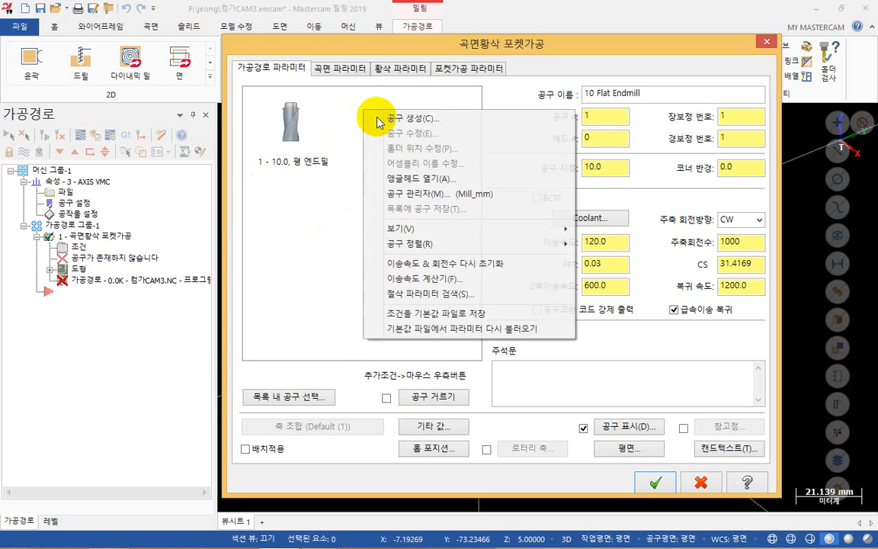
left_click(426, 118)
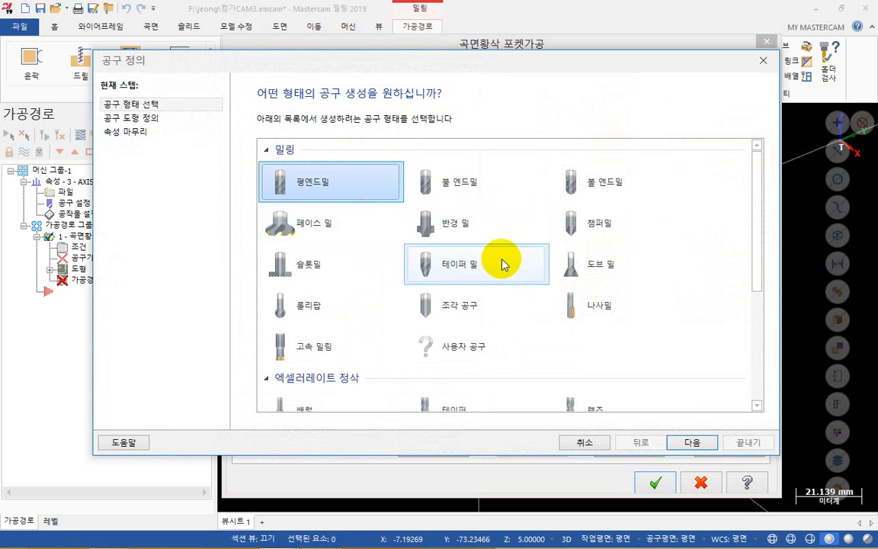
left_click(599, 182)
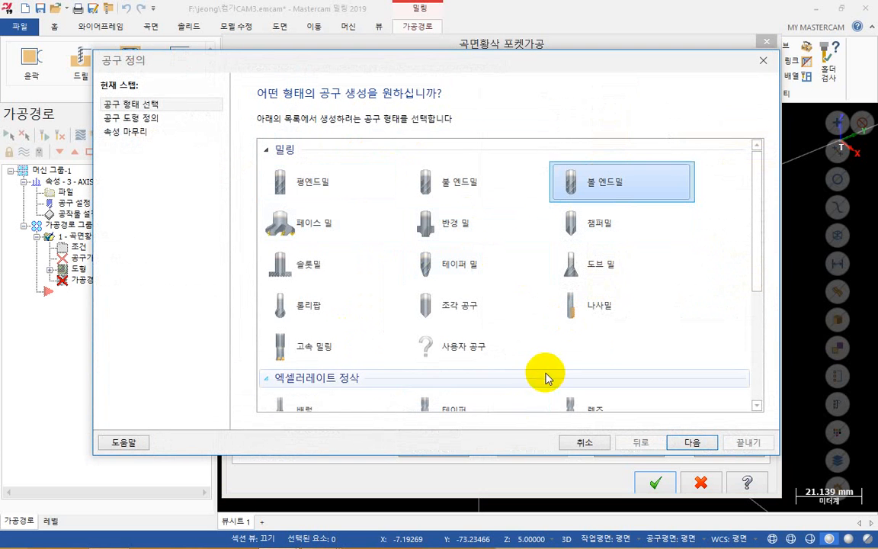
left_click(692, 442)
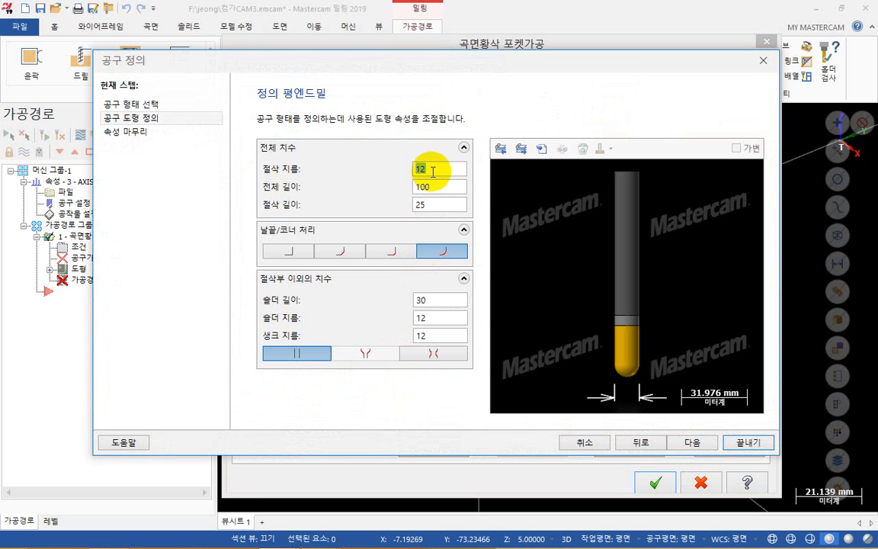
type("6")
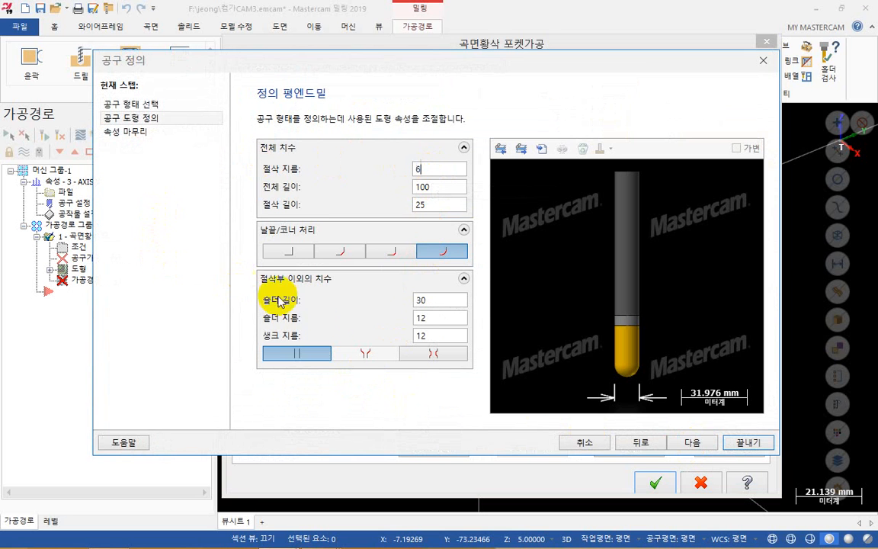
Set the new ball endmill's cutting diameter to 6 mm and finish its tool definition
key("Return")
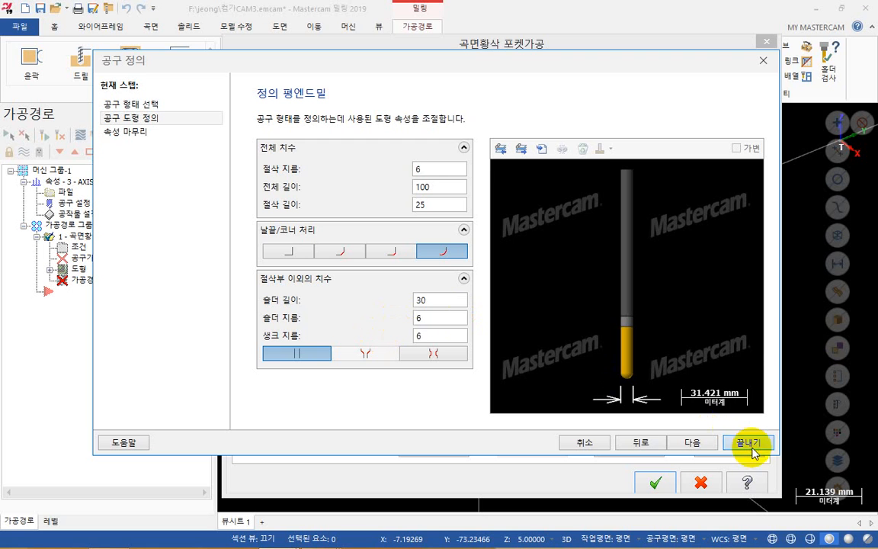
left_click(694, 442)
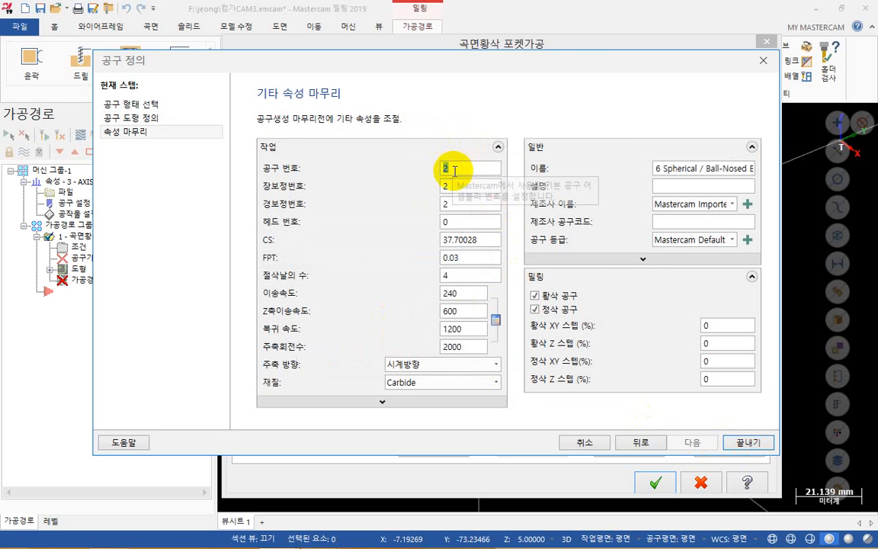
left_click(748, 442)
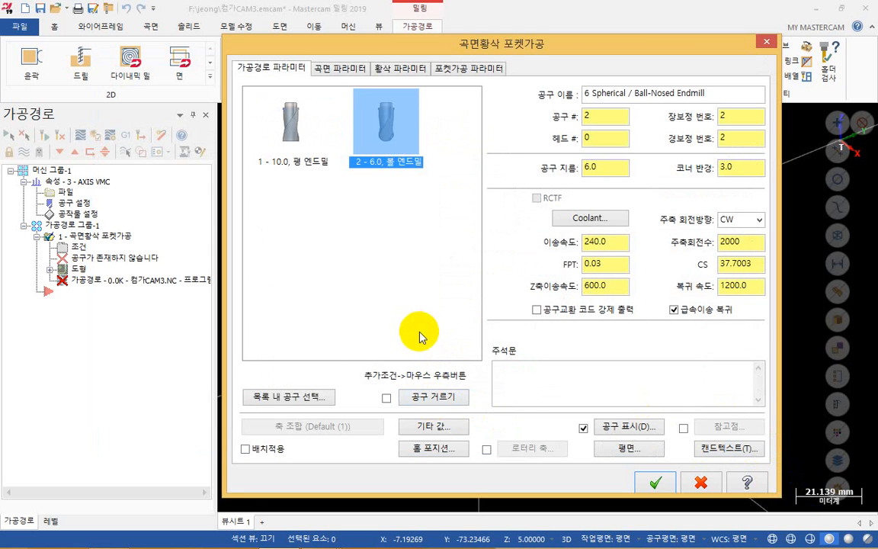
Select the 10 mm flat endmill for the surface rough pocket and set spindle speed 4000 and feed rate 2000
right_click(285, 196)
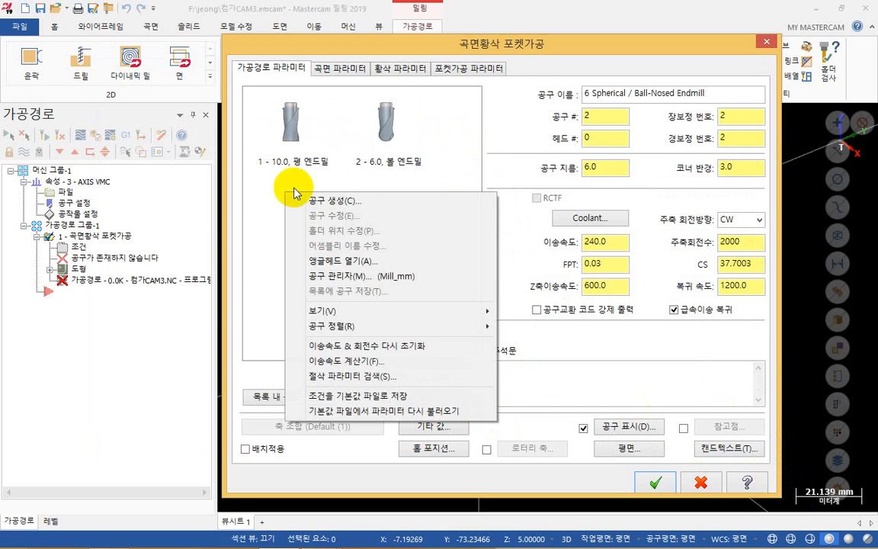
left_click(389, 137)
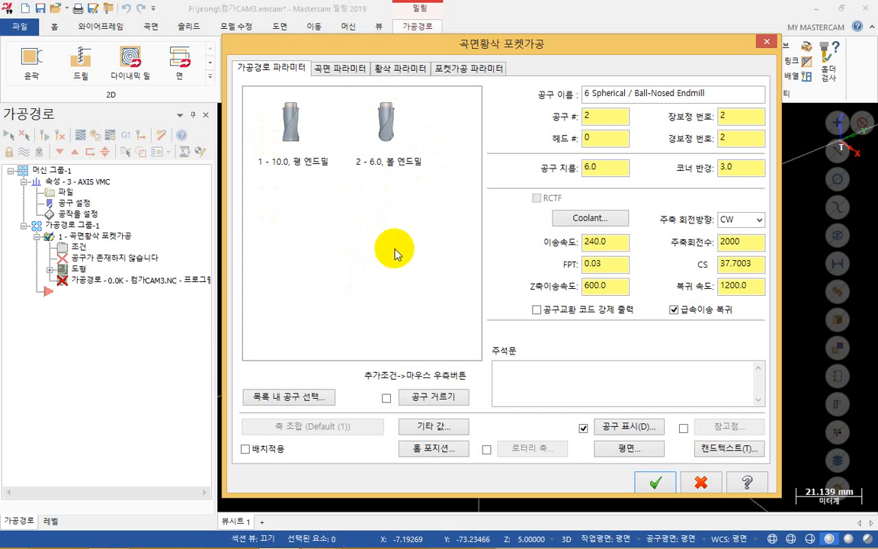
left_click(290, 129)
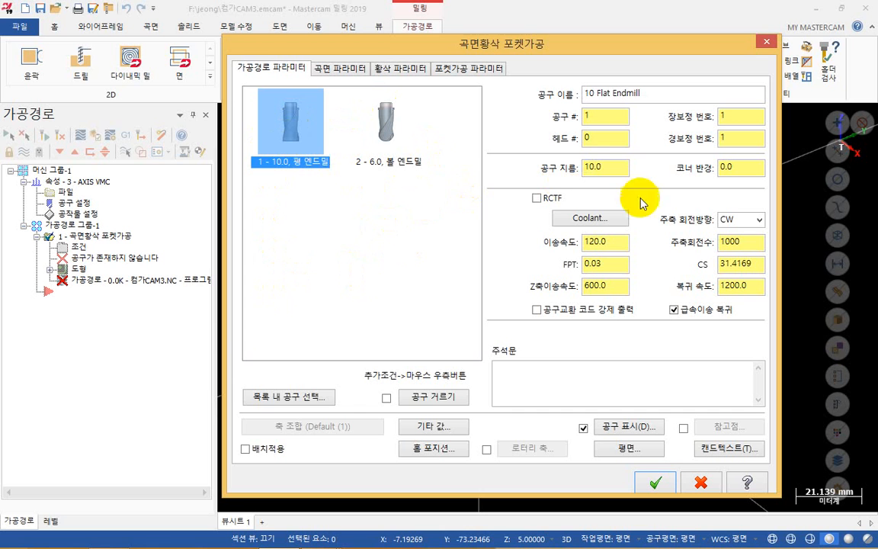
double_click(752, 243)
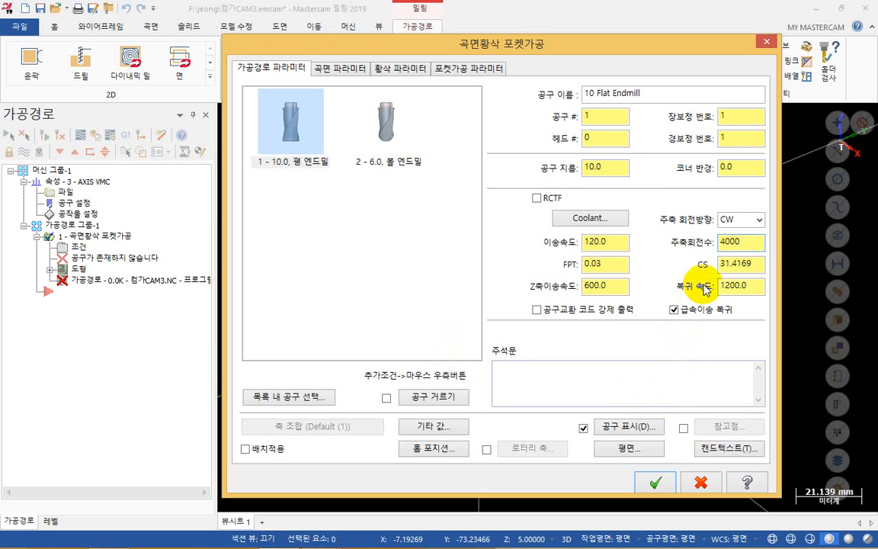
left_click(623, 241)
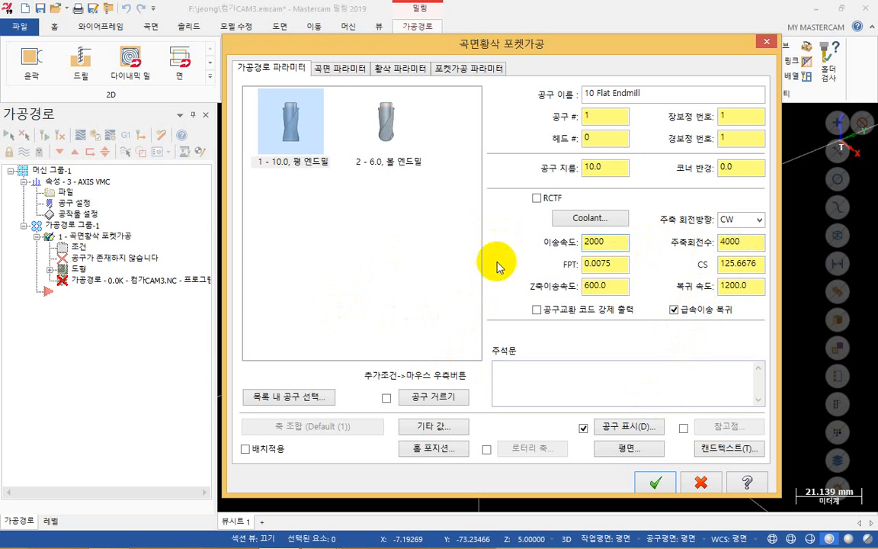
Set the Flood coolant to On for the 10 mm flat endmill and accept the coolant settings
left_click(606, 224)
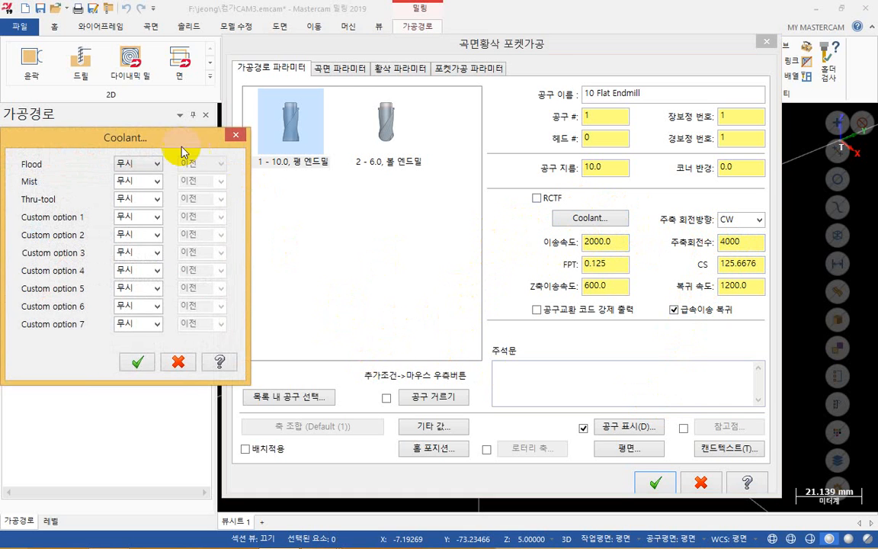
left_click_drag(269, 169, 457, 211)
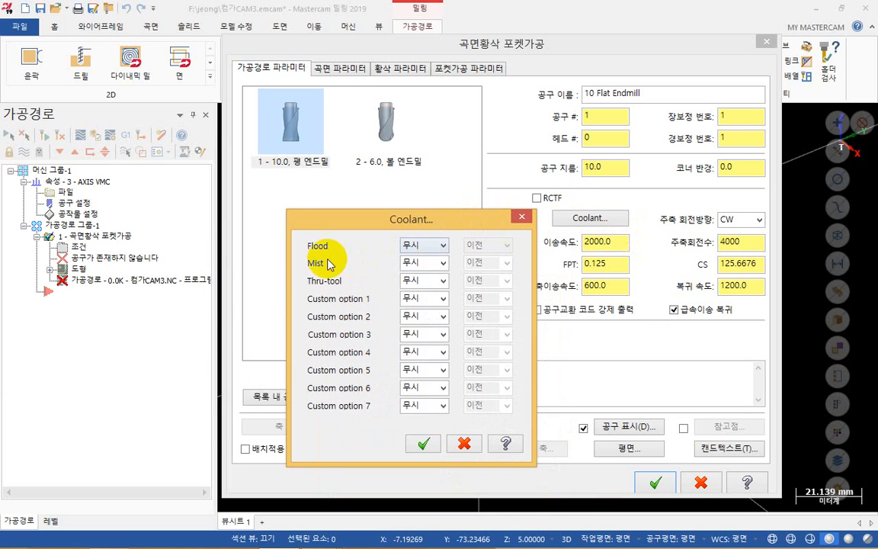
left_click(431, 251)
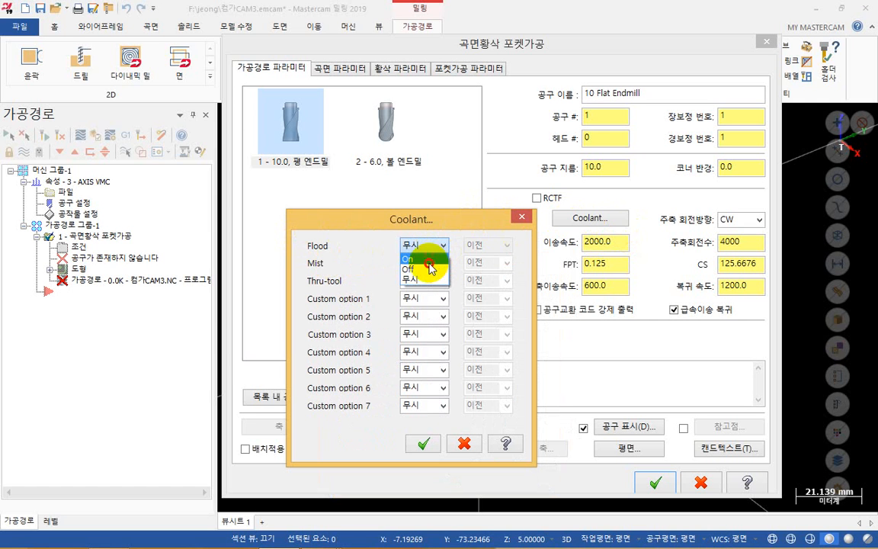
left_click(429, 260)
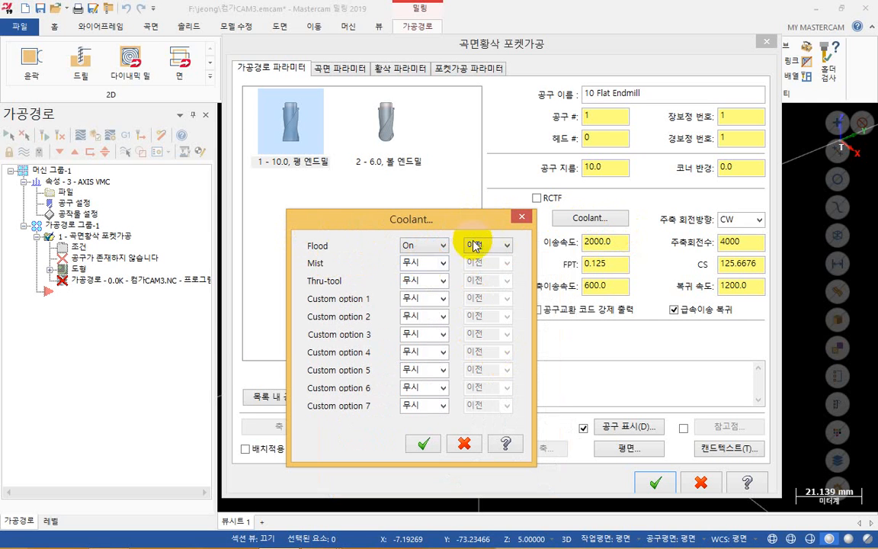
left_click(424, 445)
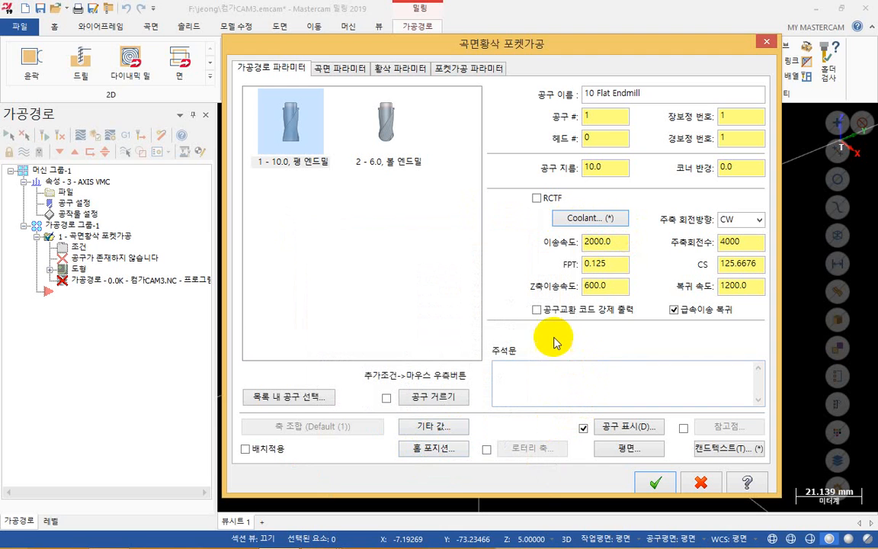
key("F12")
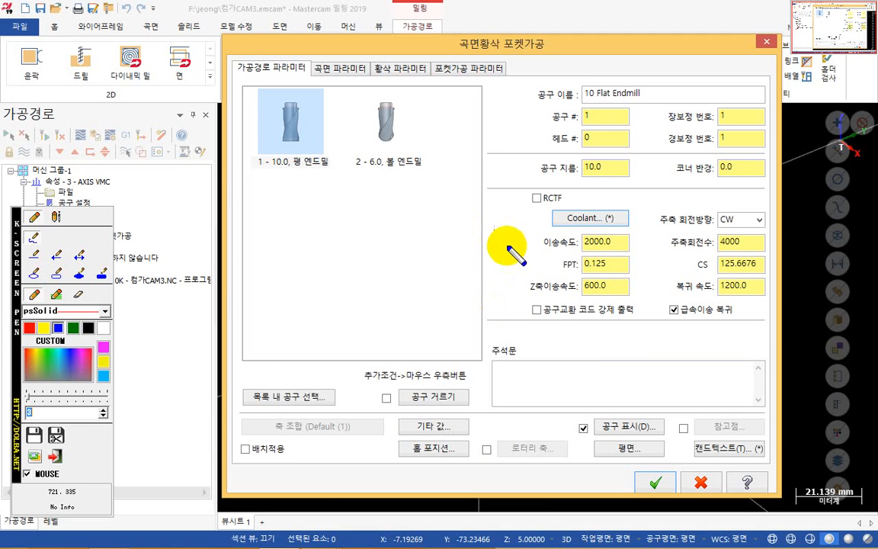
mouse_move(618, 211)
left_mouse_down()
mouse_move(608, 229)
mouse_move(614, 206)
mouse_move(632, 208)
left_mouse_up()
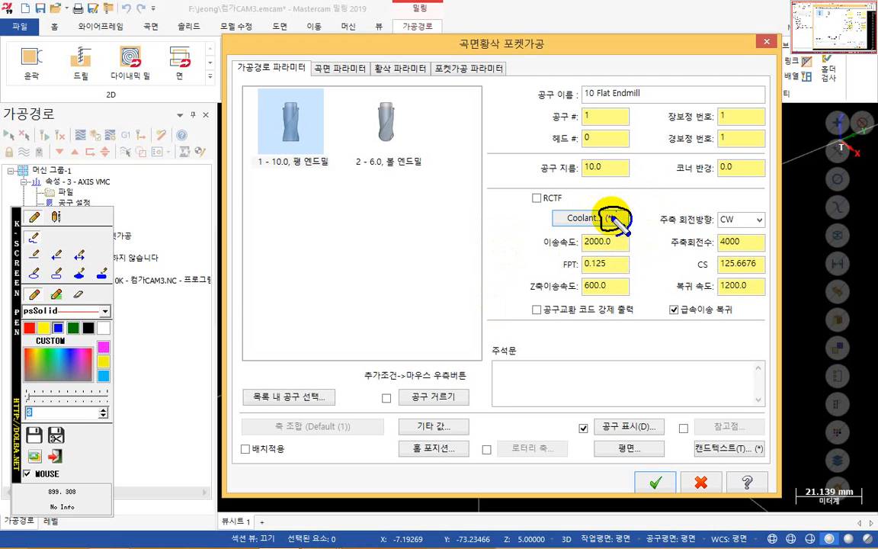
left_click_drag(604, 211, 623, 225)
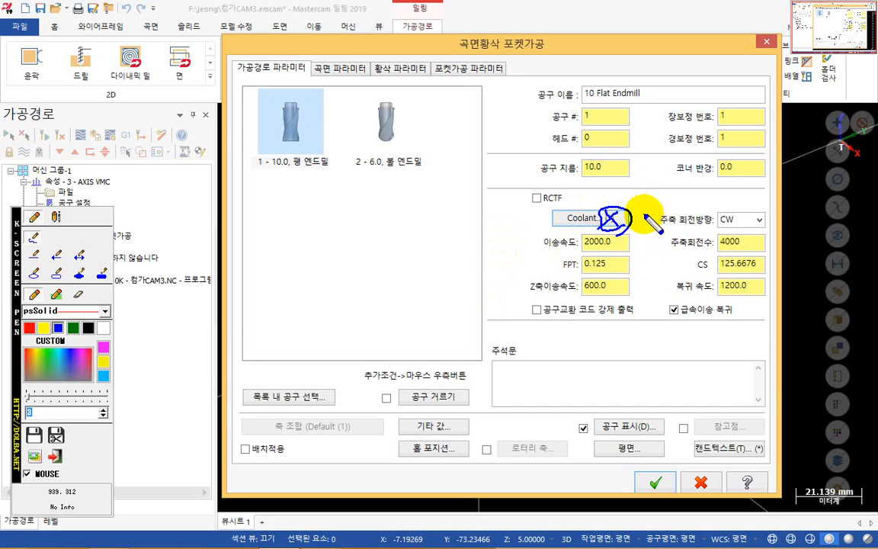
key("Escape")
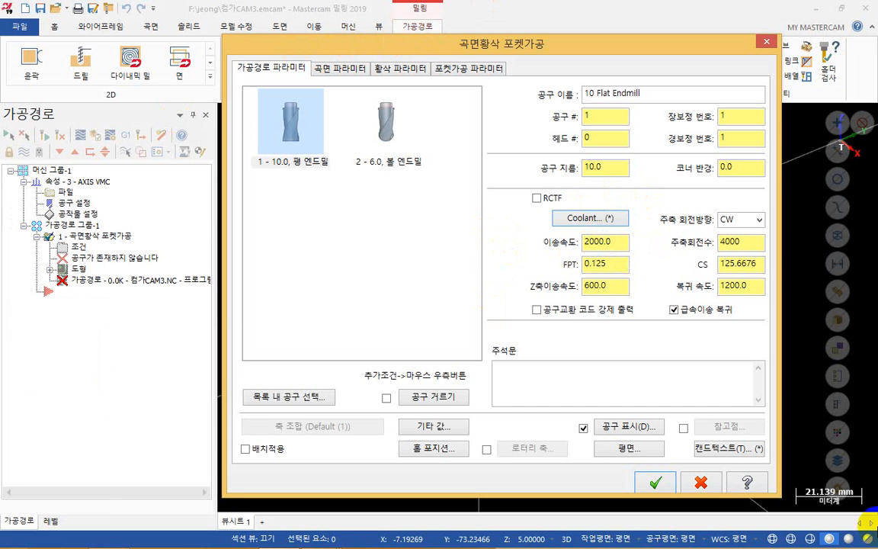
double_click(759, 244)
left_click(624, 244)
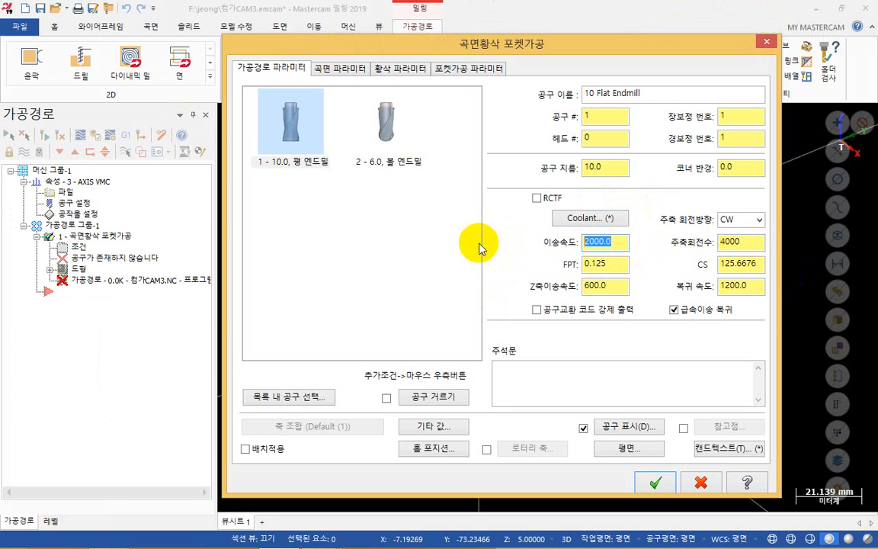
left_click(602, 286)
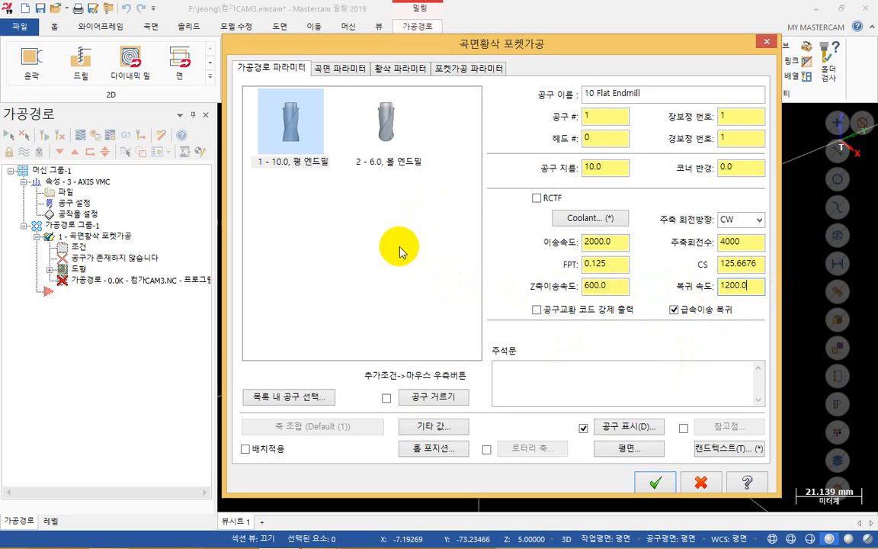
Inspect the 10 mm flat endmill's geometry definition and close it without editing
left_click(290, 126)
double_click(289, 126)
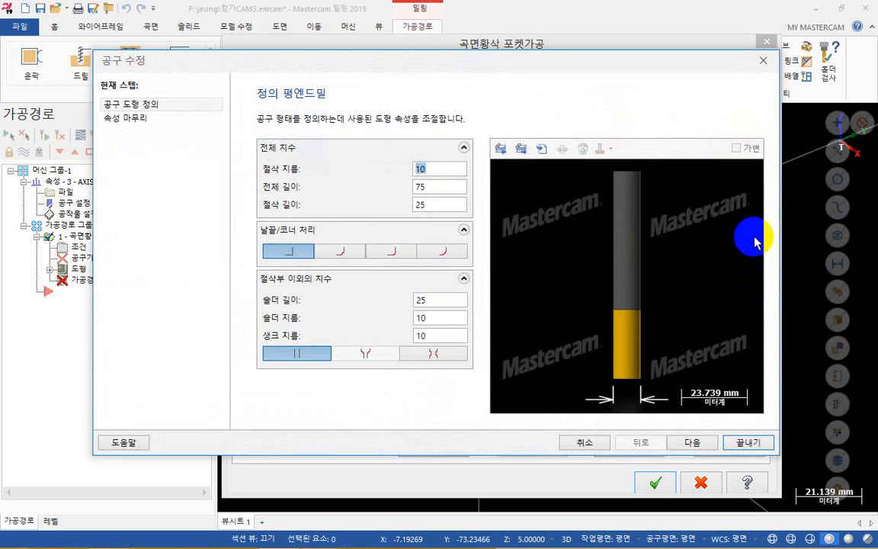
left_click(765, 61)
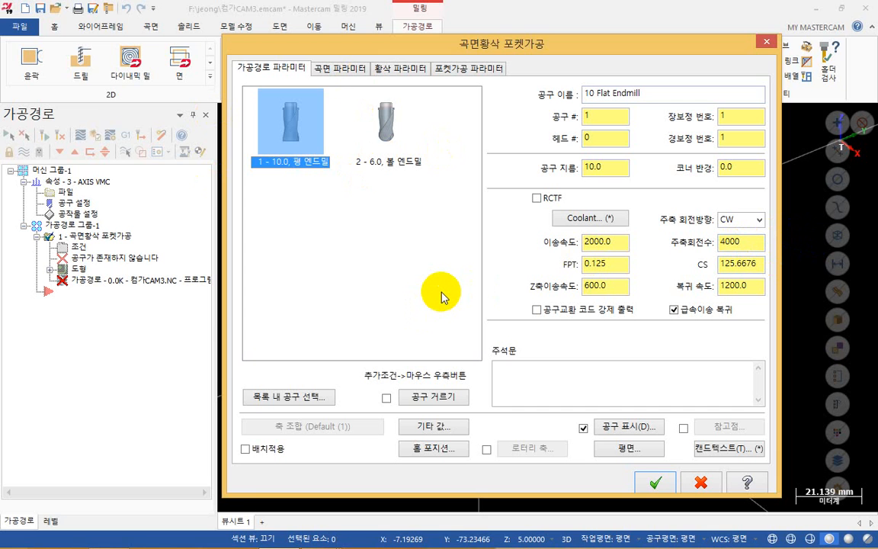
key("F12")
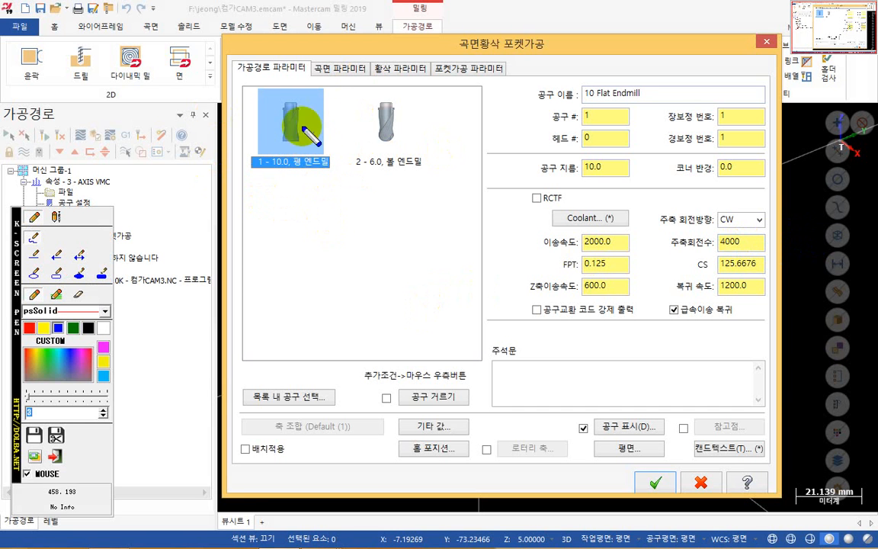
left_click_drag(287, 122, 318, 106)
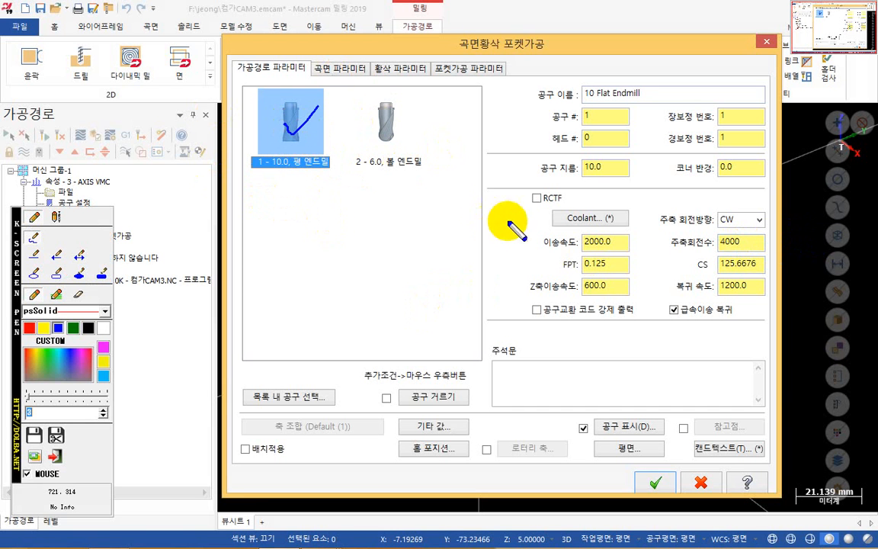
mouse_move(619, 224)
left_mouse_down()
mouse_move(606, 210)
mouse_move(612, 234)
left_mouse_up()
mouse_move(755, 245)
left_mouse_down()
mouse_move(743, 232)
mouse_move(730, 259)
left_mouse_up()
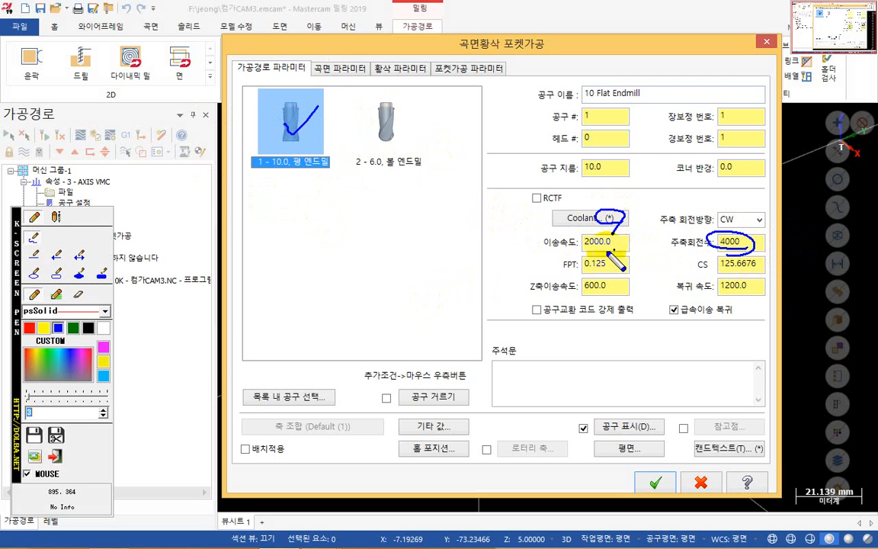
mouse_move(613, 252)
left_mouse_down()
mouse_move(624, 251)
mouse_move(616, 255)
left_mouse_up()
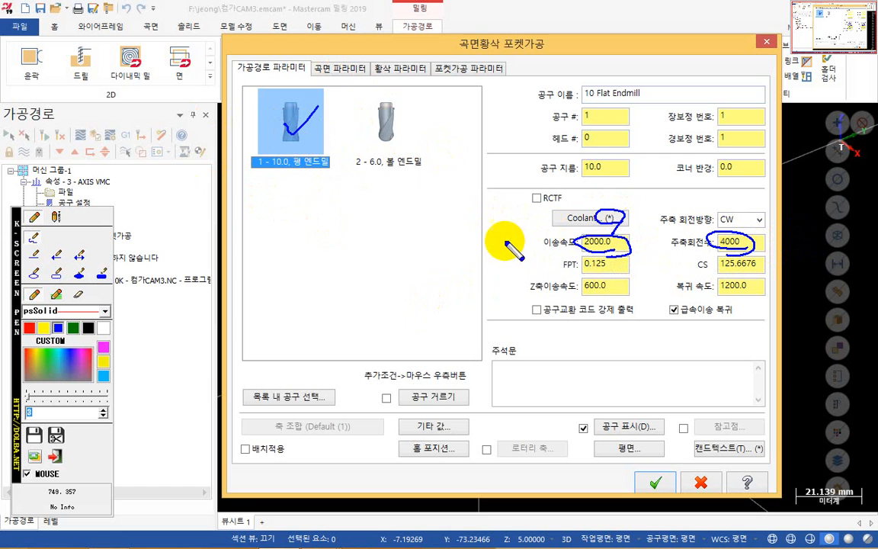
left_click_drag(514, 228, 495, 259)
mouse_move(497, 246)
left_mouse_down()
mouse_move(510, 242)
mouse_move(519, 253)
left_mouse_up()
mouse_move(522, 233)
left_mouse_down()
mouse_move(536, 252)
mouse_move(545, 244)
mouse_move(543, 259)
mouse_move(568, 250)
left_mouse_up()
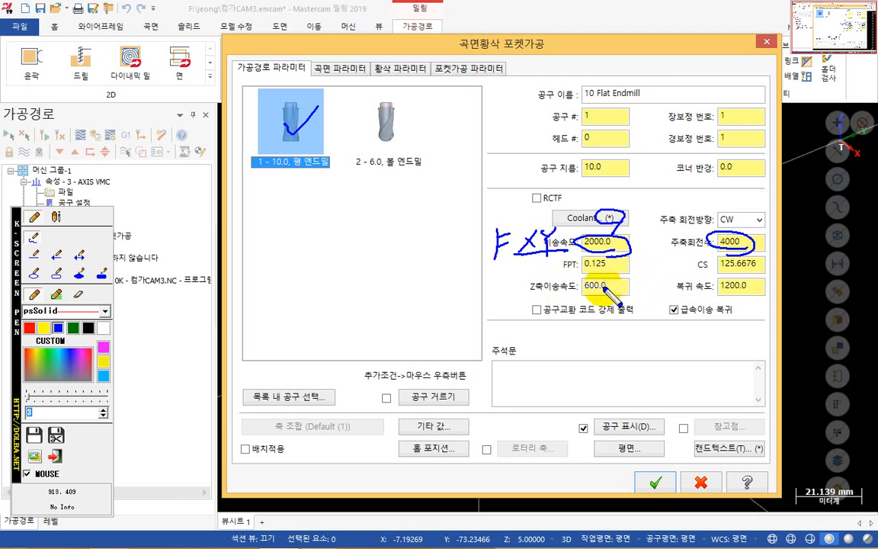
left_click_drag(542, 291, 579, 289)
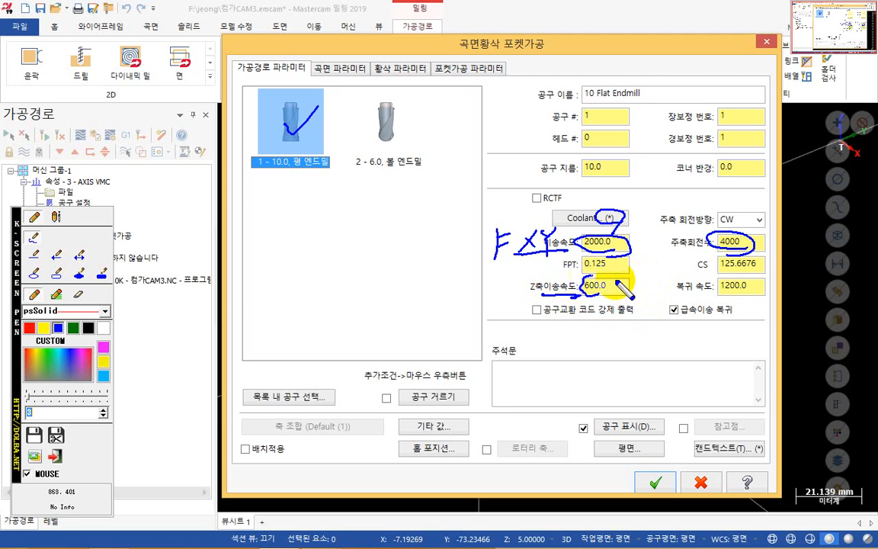
mouse_move(583, 280)
left_mouse_down()
mouse_move(619, 286)
mouse_move(639, 305)
mouse_move(647, 289)
mouse_move(645, 298)
mouse_move(662, 300)
left_mouse_up()
mouse_move(646, 306)
left_mouse_down()
mouse_move(674, 298)
mouse_move(668, 313)
left_mouse_up()
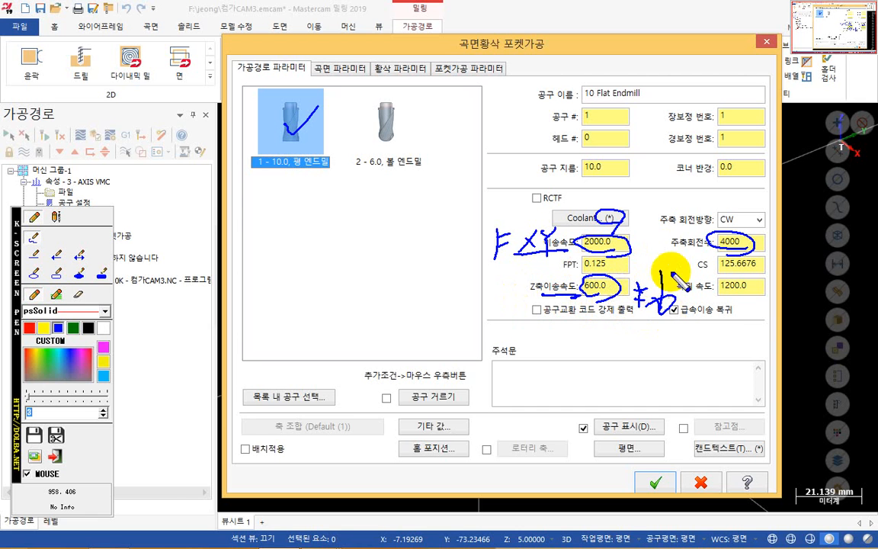
mouse_move(734, 314)
left_mouse_down()
mouse_move(726, 308)
mouse_move(691, 321)
left_mouse_up()
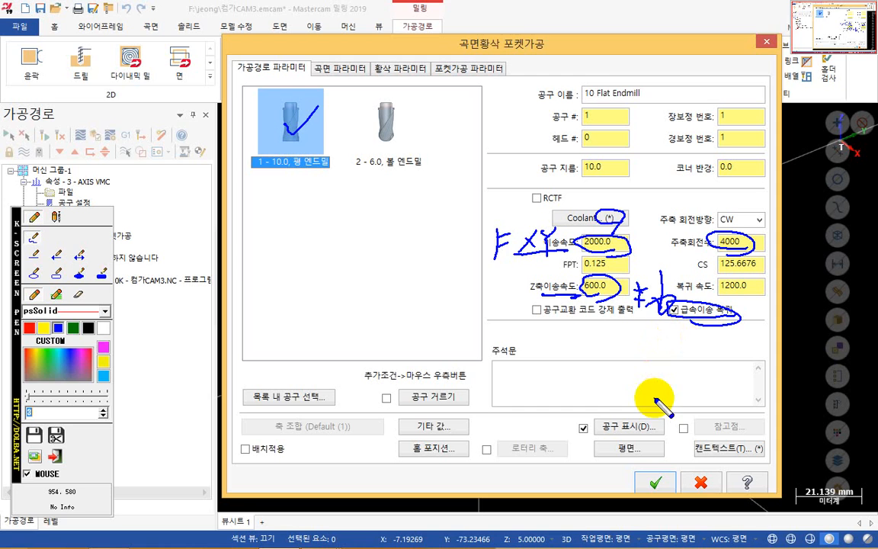
key("Escape")
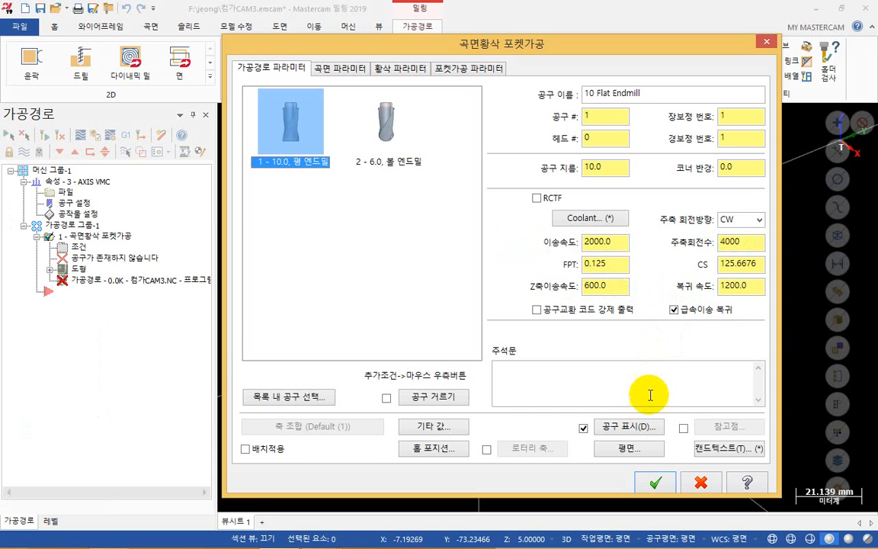
Set the tool plane in the toolpath's coordinate system settings to 정면 (front)
left_click(632, 450)
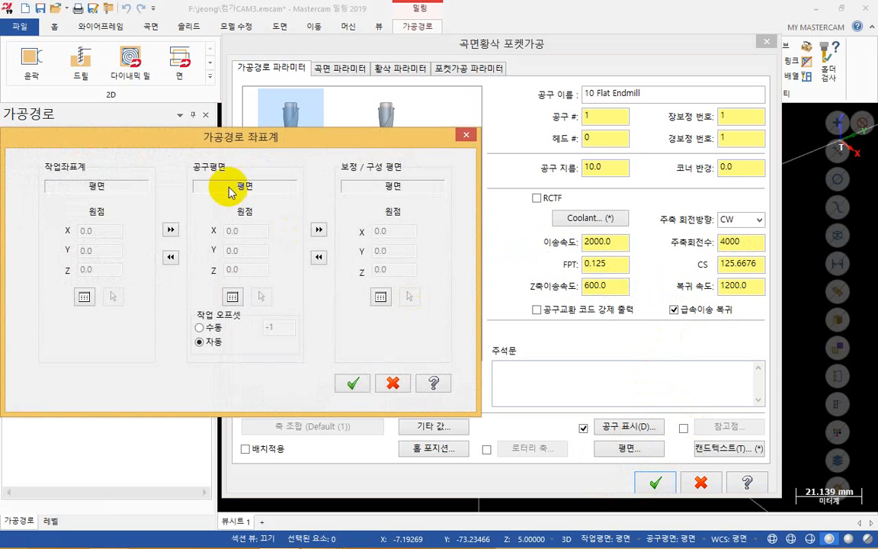
left_click_drag(246, 143, 512, 172)
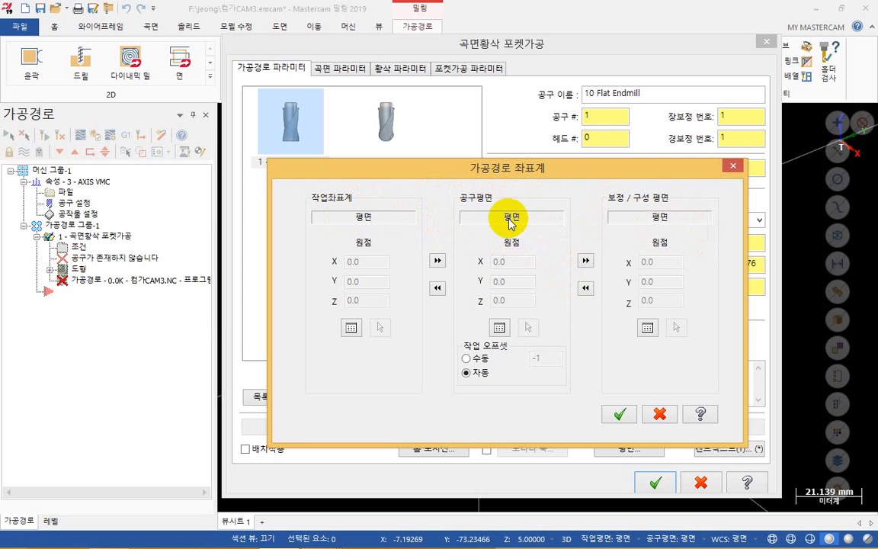
left_click(501, 330)
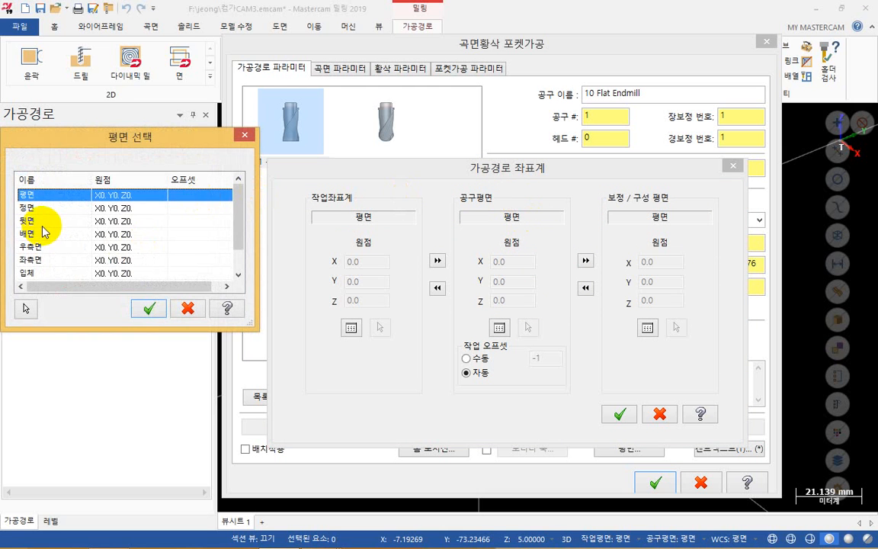
left_click(35, 207)
left_click(149, 308)
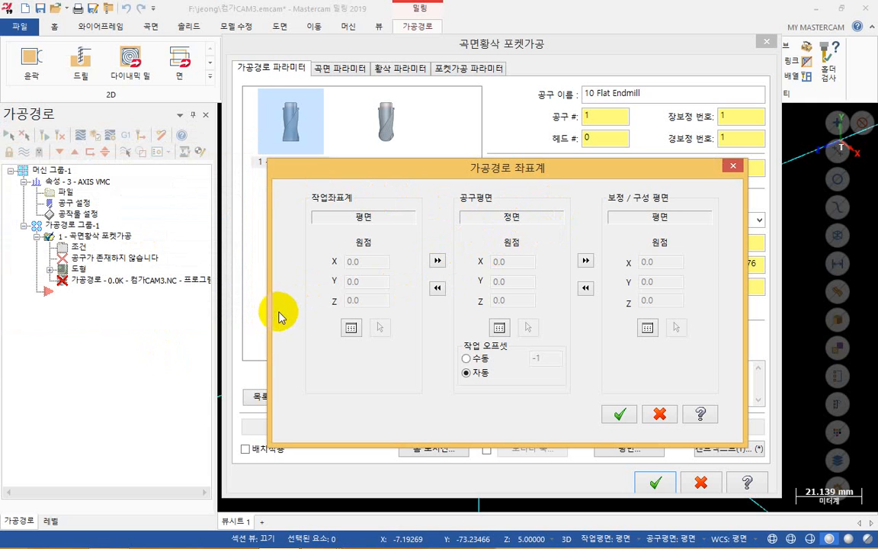
Set the tool plane in the toolpath's coordinate system settings to 평면 (top) and accept the plane settings
left_click(350, 327)
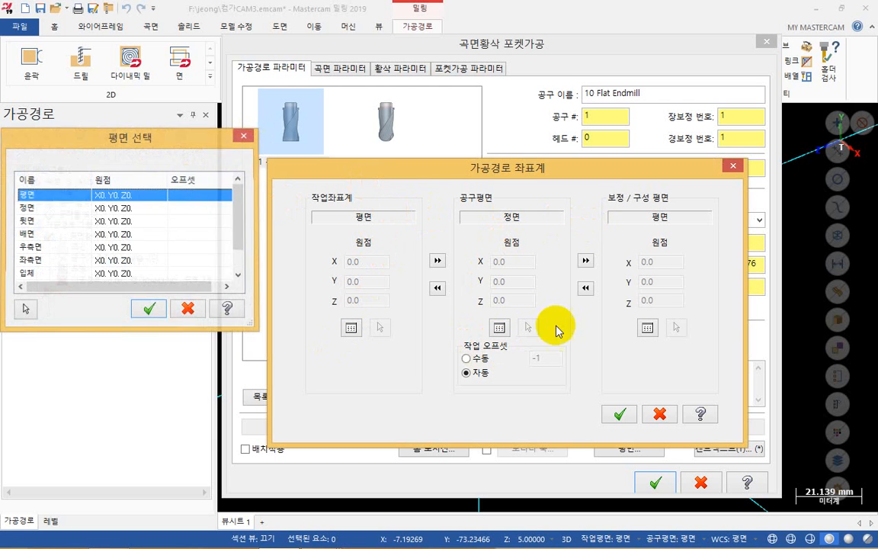
left_click(499, 328)
left_click_drag(147, 135, 337, 313)
left_click(276, 371)
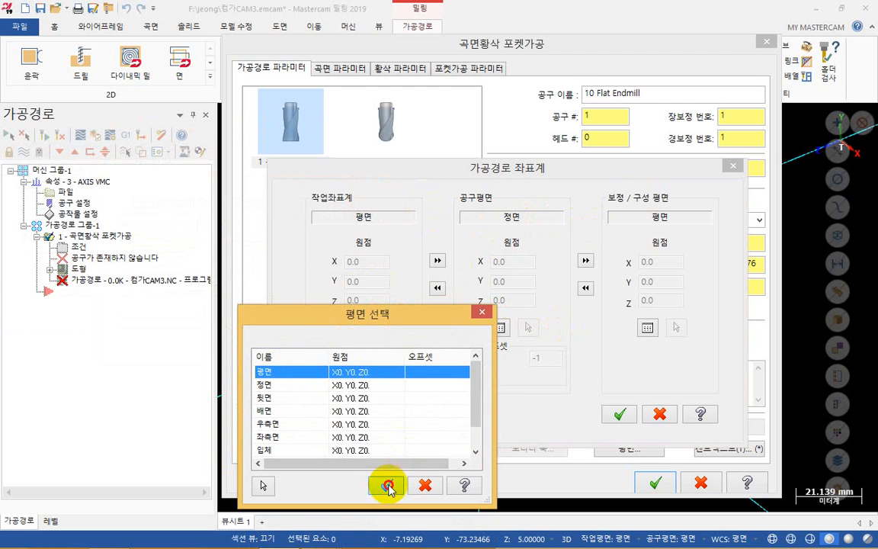
left_click(387, 485)
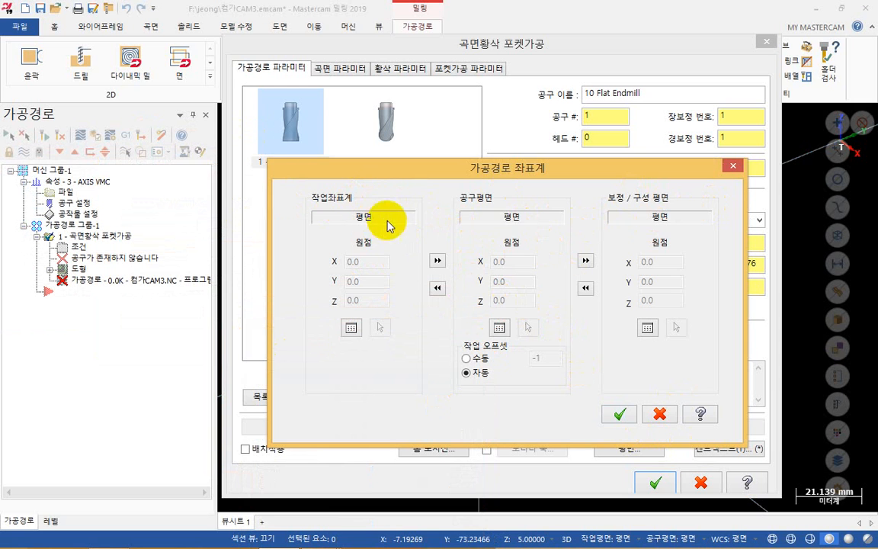
left_click(619, 414)
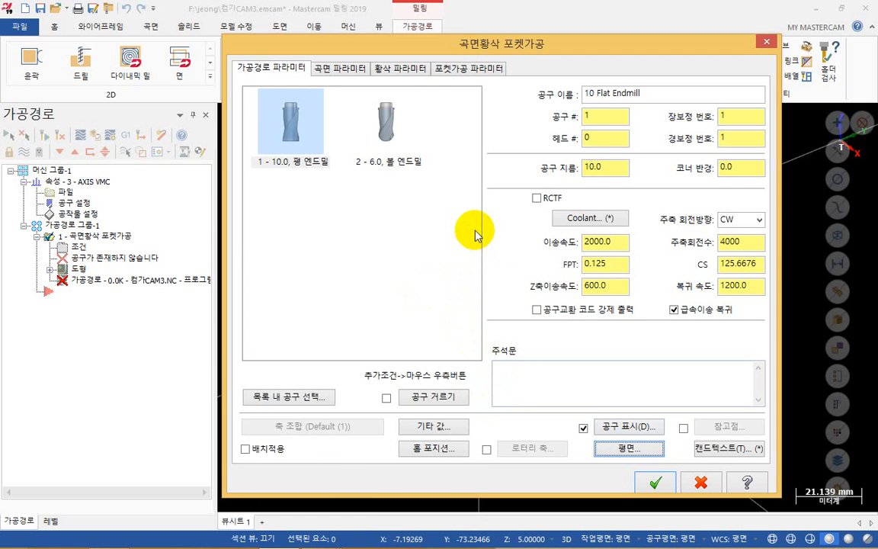
Set the clearance height (안전높이) to 100 in the surface parameters of the rough pocket toolpath
left_click(336, 68)
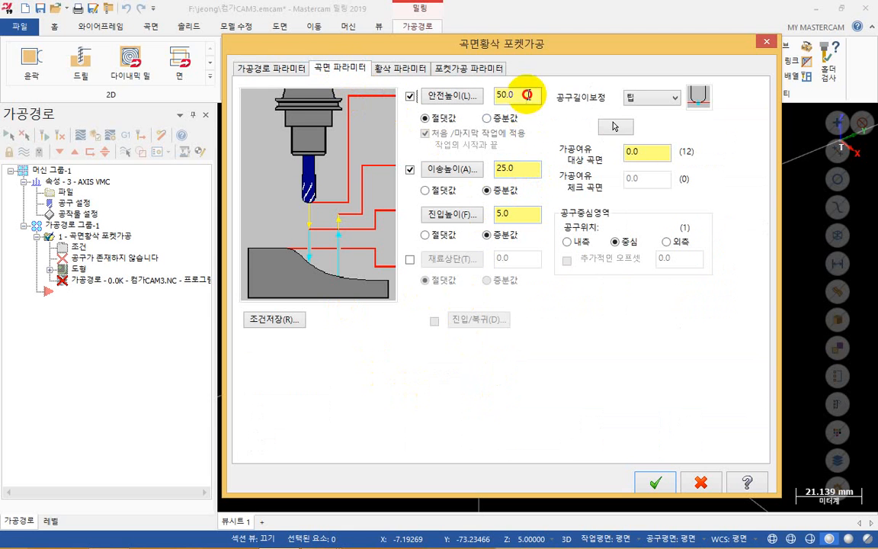
left_click(519, 94)
left_click(526, 171)
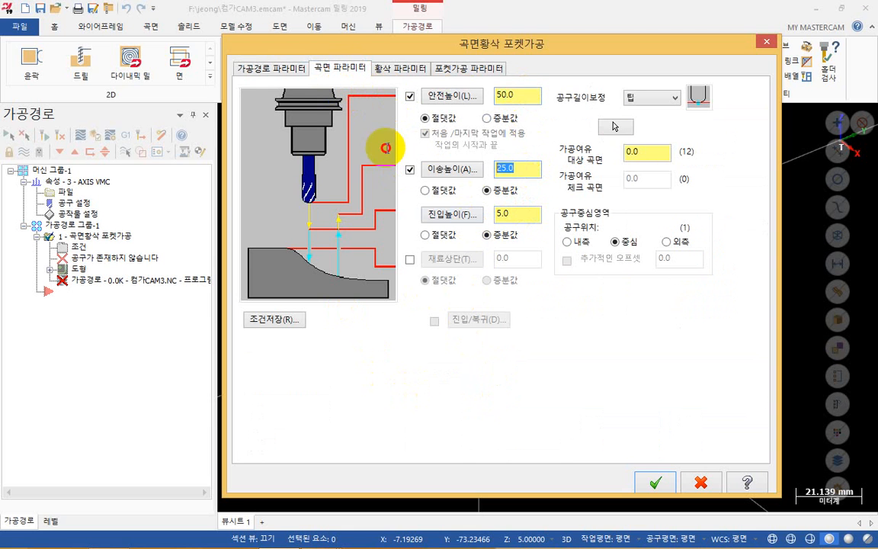
left_click(520, 215)
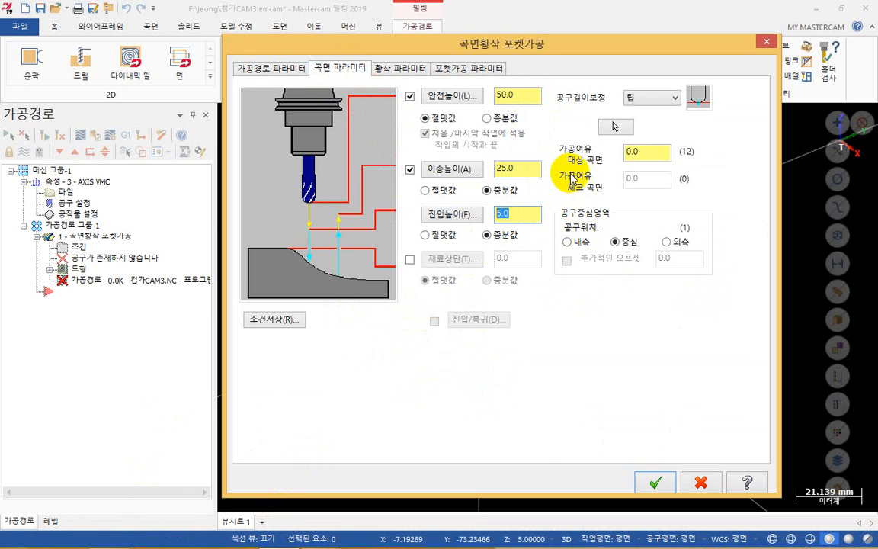
left_click(505, 95)
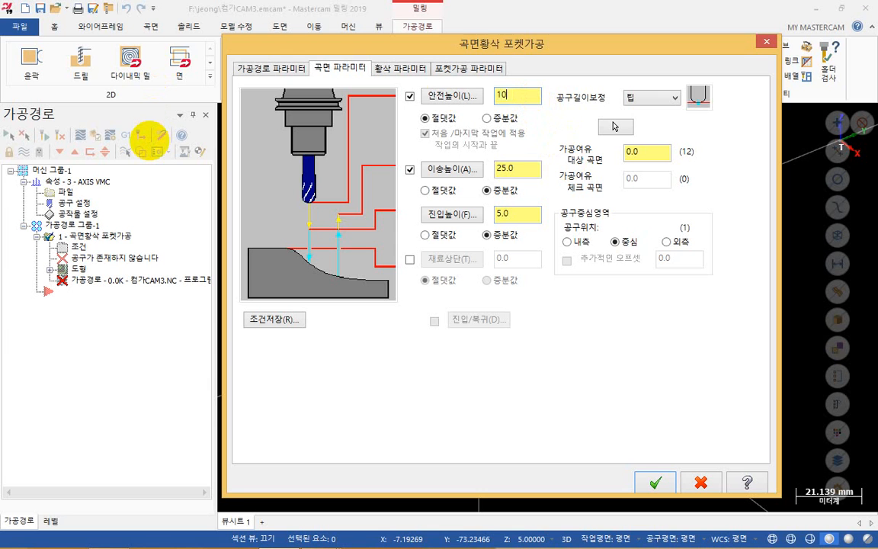
type("100")
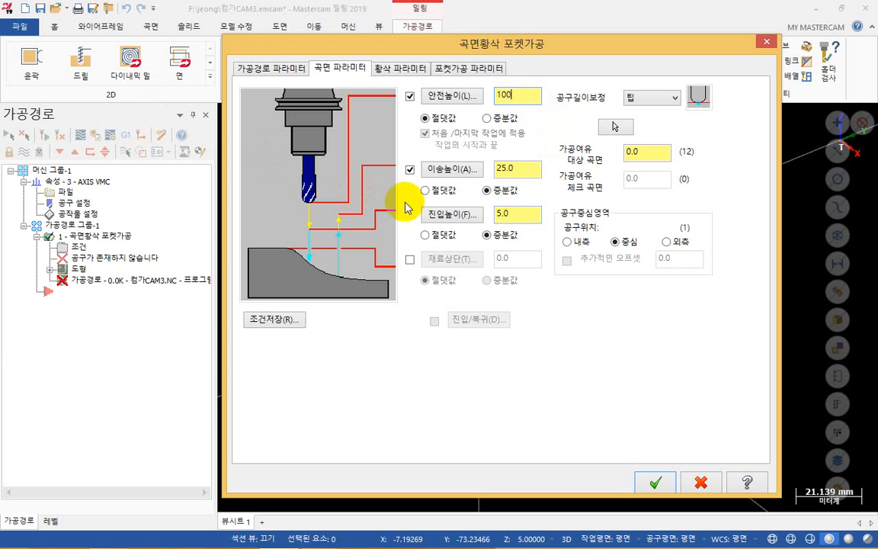
Set the retract height (이송높이) to 10 as an absolute value (절댓값) and the entry height (진입높이) to incremental (증분값)
left_click(523, 168)
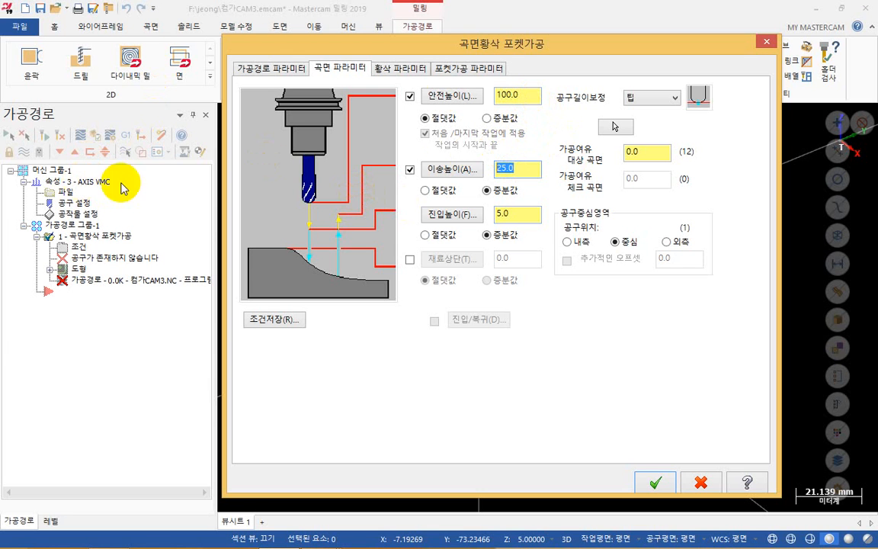
left_click(424, 190)
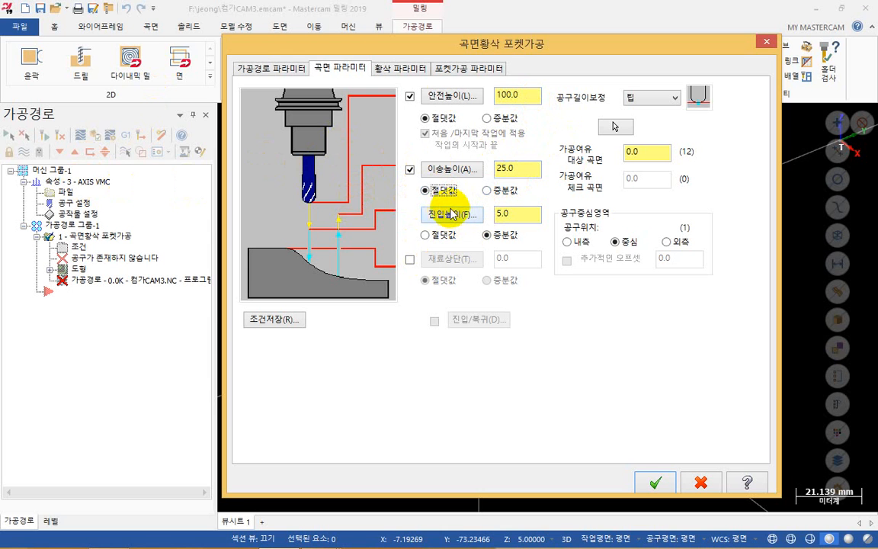
double_click(520, 168)
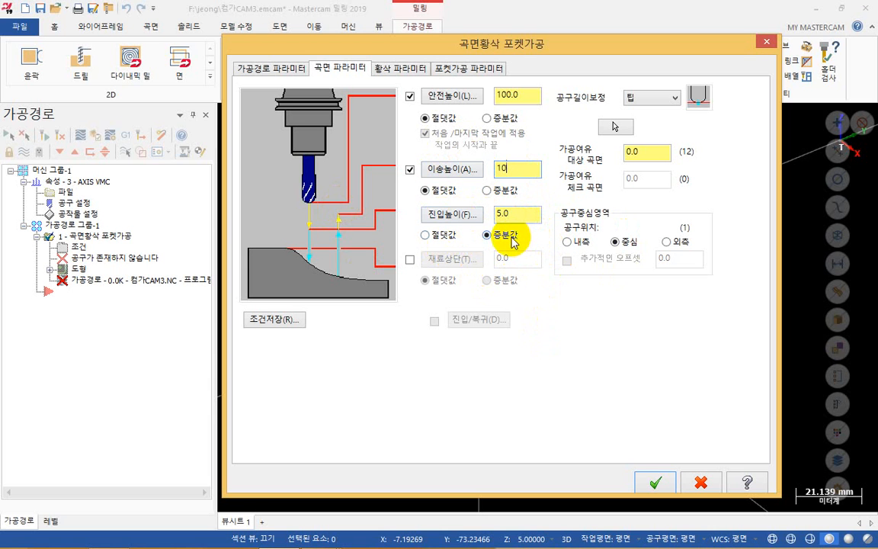
left_click(489, 190)
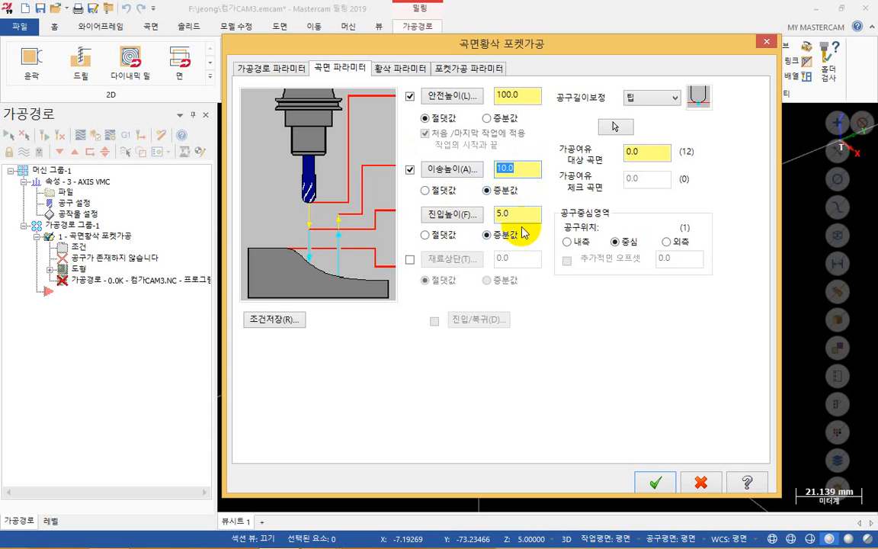
left_click(519, 217)
left_click(426, 189)
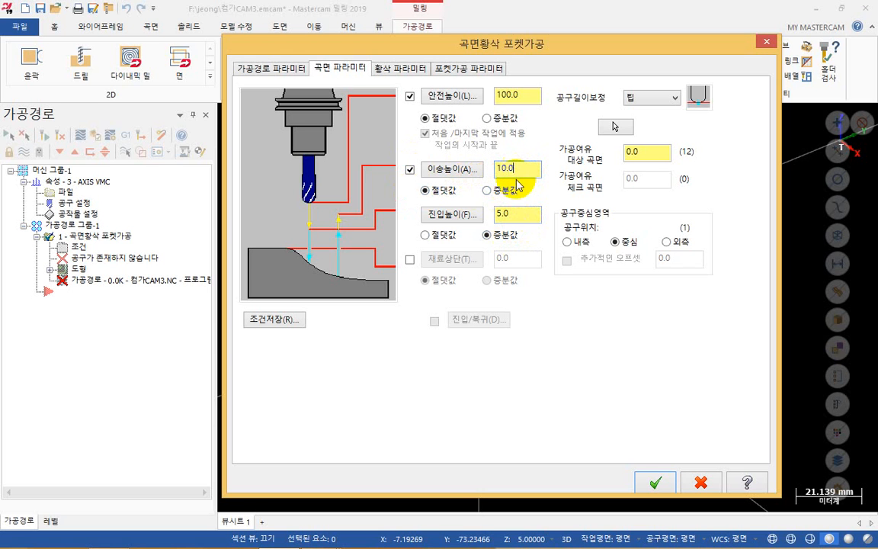
left_click(502, 237)
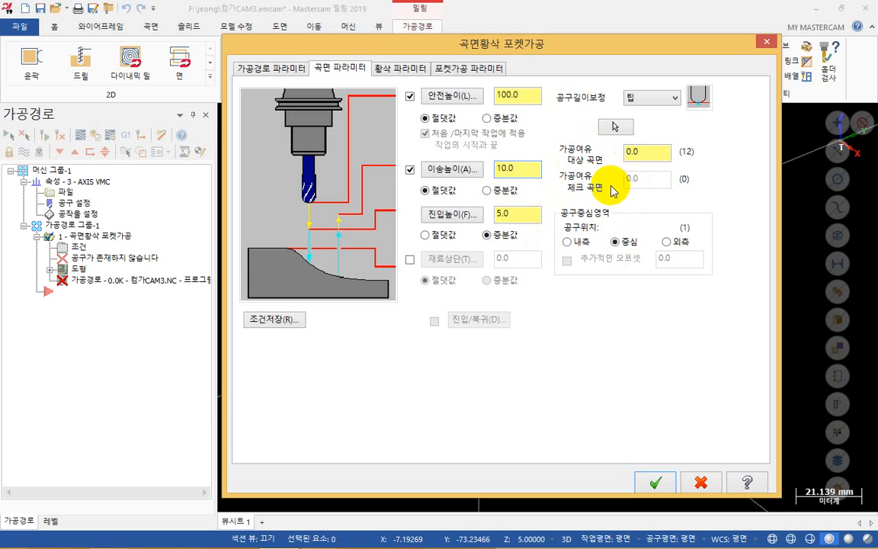
Set the stock to leave on the drive surfaces (가공여유 대상 곡면) to 0.2 and the tool containment position to center (중심)
double_click(640, 152)
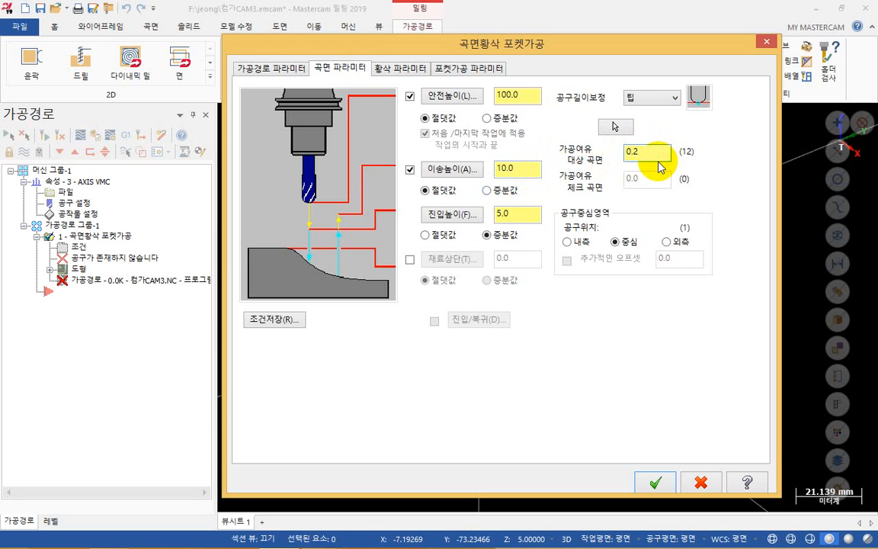
left_click(663, 155)
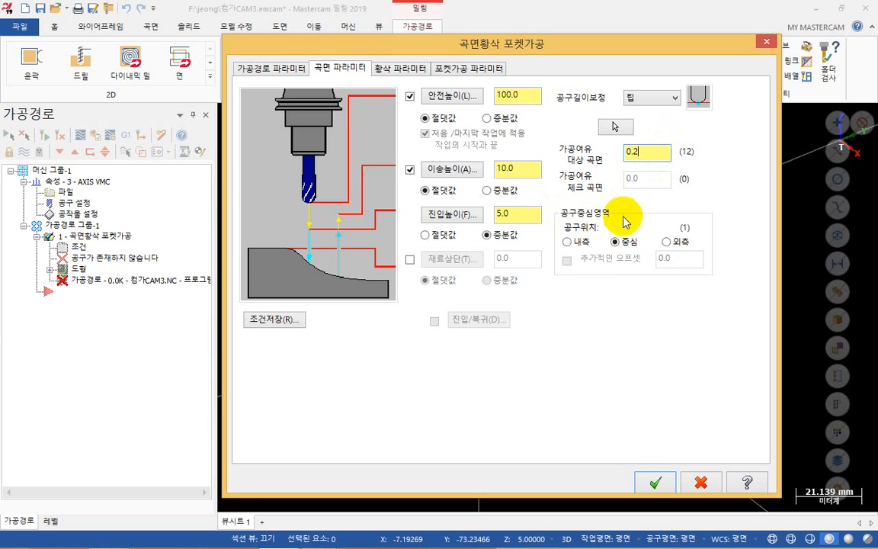
left_click(567, 241)
left_click(622, 244)
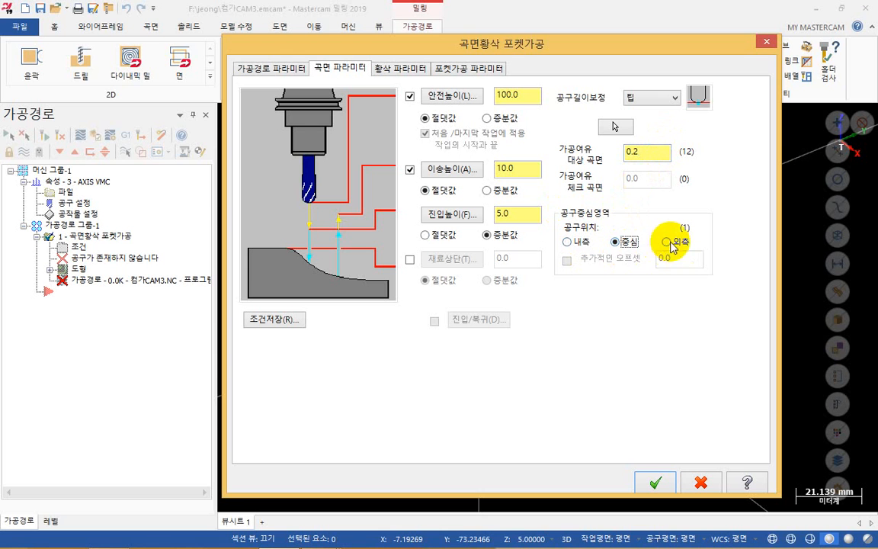
left_click(671, 243)
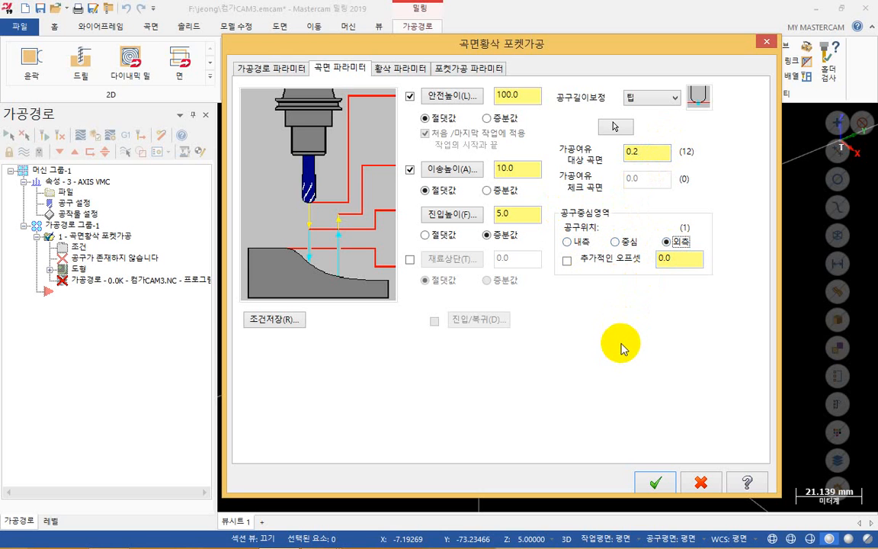
left_click(616, 242)
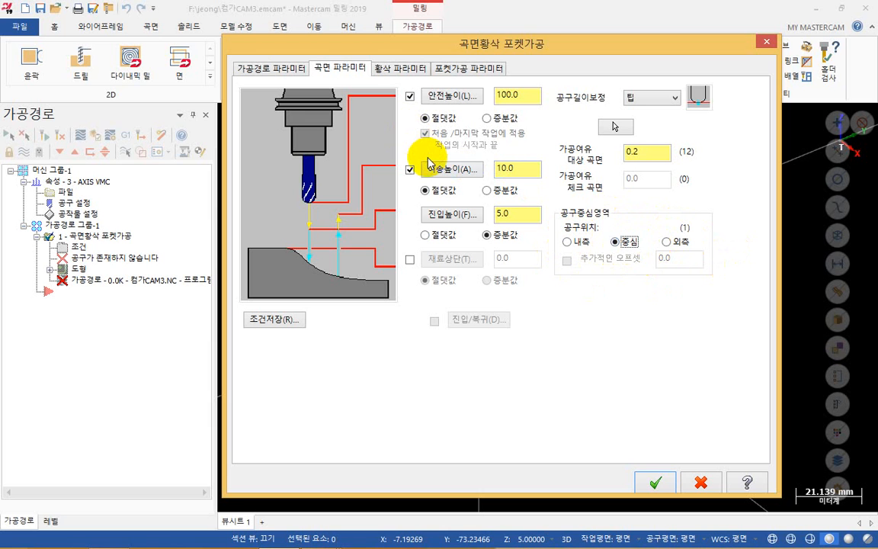
key("F12")
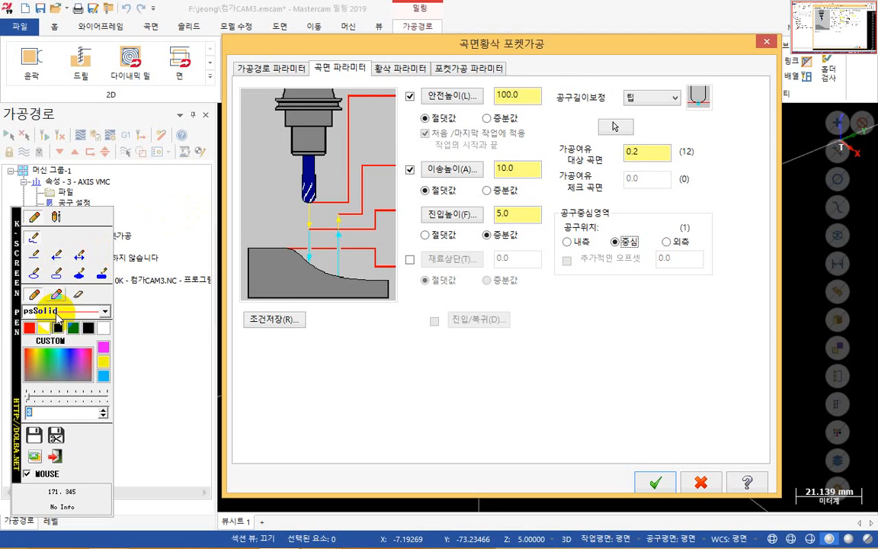
mouse_move(416, 103)
left_mouse_down()
mouse_move(416, 88)
mouse_move(418, 112)
mouse_move(446, 124)
left_mouse_up()
left_click_drag(491, 103, 513, 111)
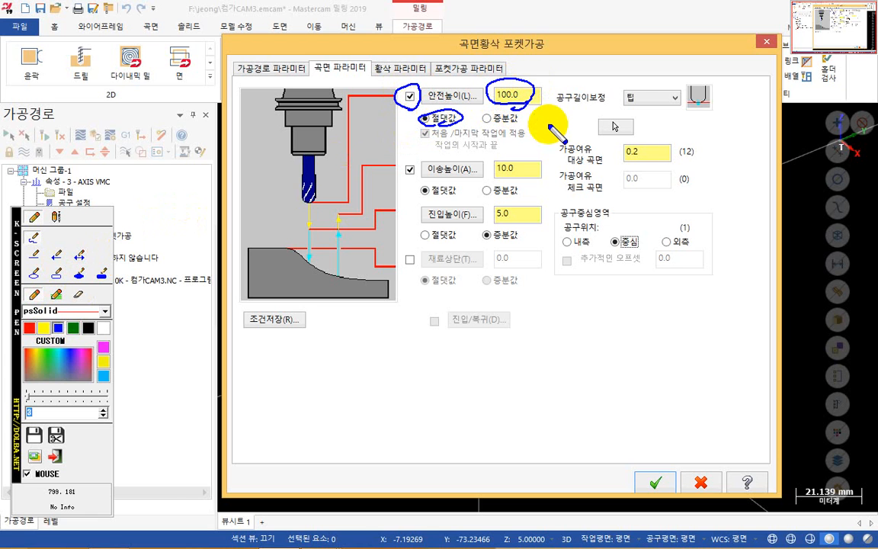
mouse_move(396, 170)
left_mouse_down()
mouse_move(399, 162)
mouse_move(408, 192)
mouse_move(435, 190)
left_mouse_up()
mouse_move(538, 175)
left_mouse_down()
mouse_move(509, 181)
mouse_move(505, 159)
mouse_move(512, 177)
mouse_move(529, 177)
left_mouse_up()
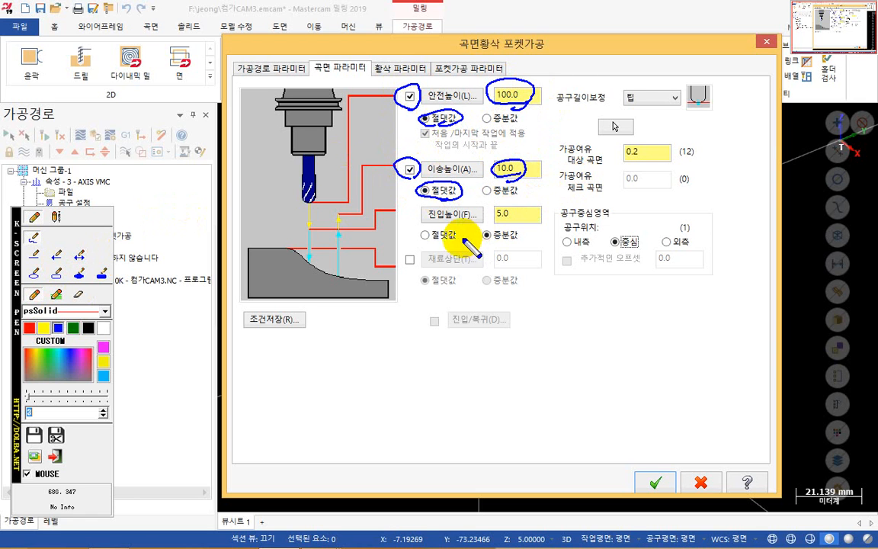
left_click_drag(420, 227, 481, 222)
mouse_move(523, 245)
left_mouse_down()
mouse_move(489, 242)
mouse_move(517, 215)
mouse_move(510, 222)
left_mouse_up()
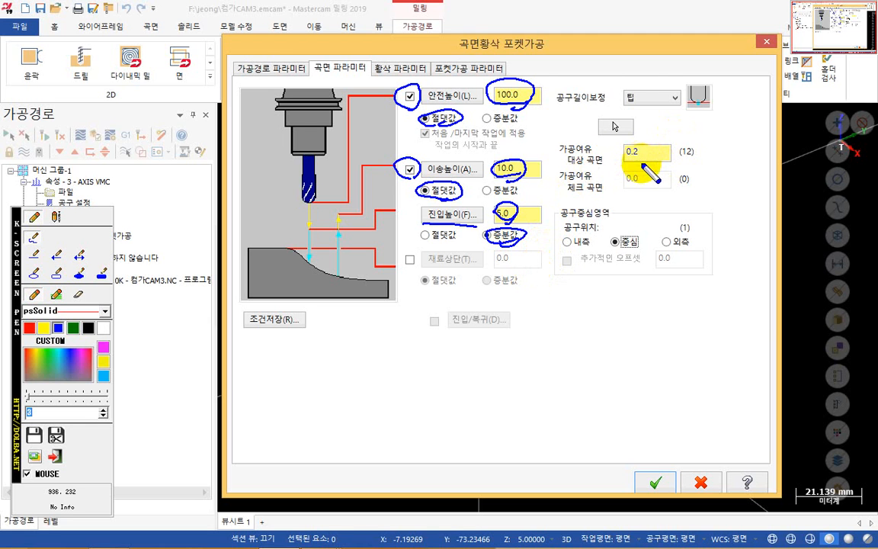
mouse_move(640, 165)
left_mouse_down()
mouse_move(646, 142)
mouse_move(629, 168)
left_mouse_up()
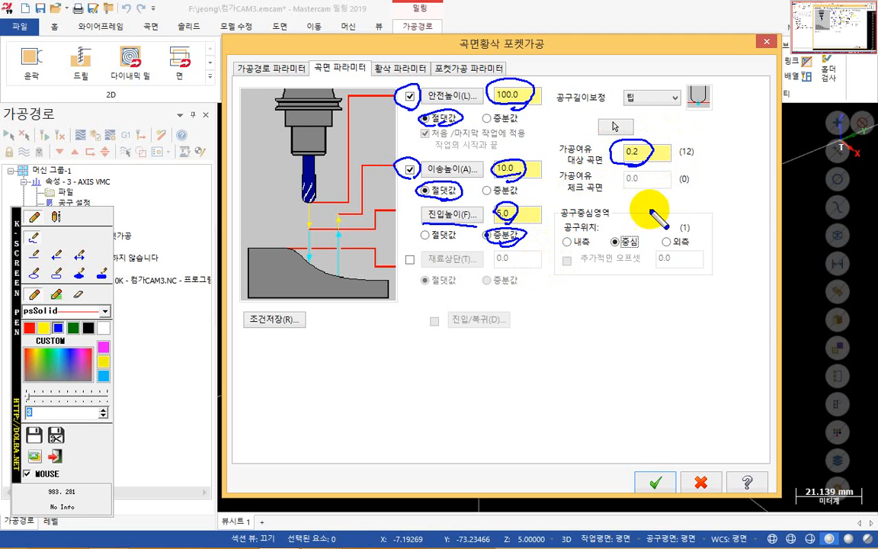
mouse_move(640, 248)
left_mouse_down()
mouse_move(612, 252)
mouse_move(621, 257)
left_mouse_up()
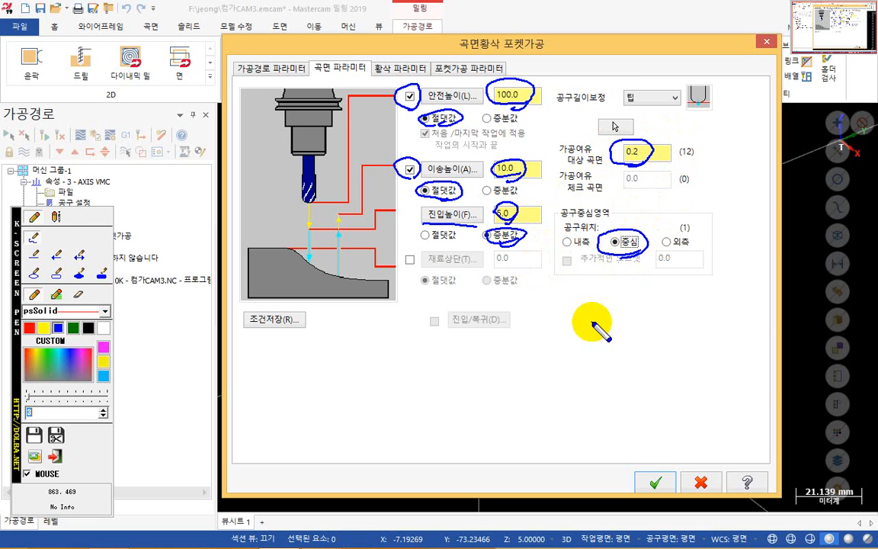
key("Escape")
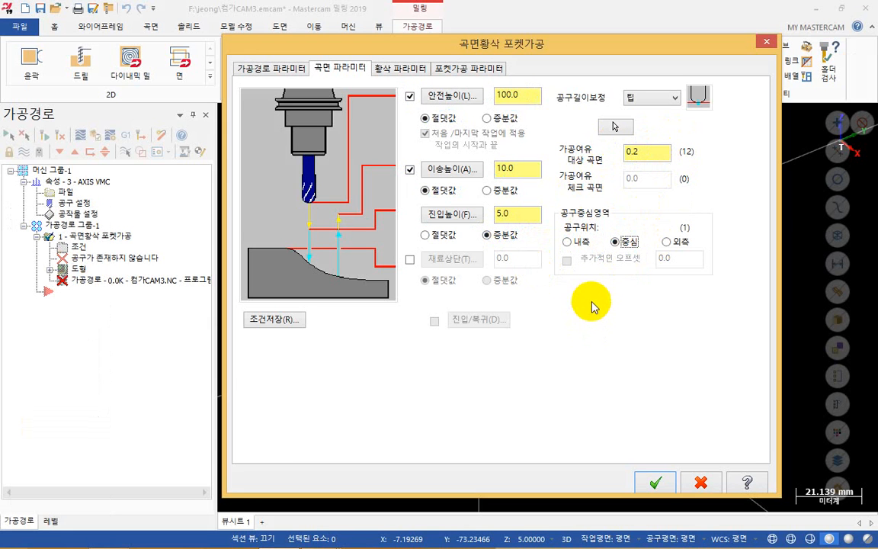
Open the rough parameters (황삭 파라미터) and select the maximum Z stepdown value for editing
left_click(402, 71)
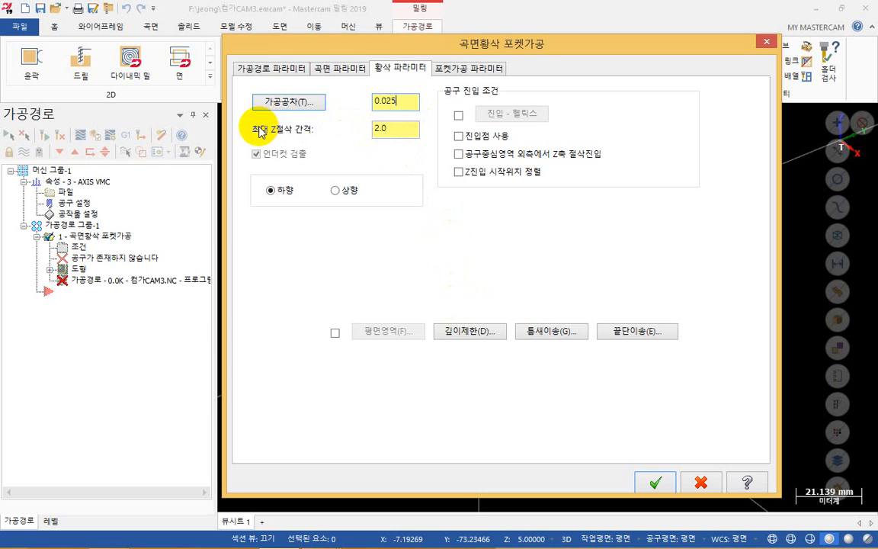
left_click_drag(395, 128, 212, 123)
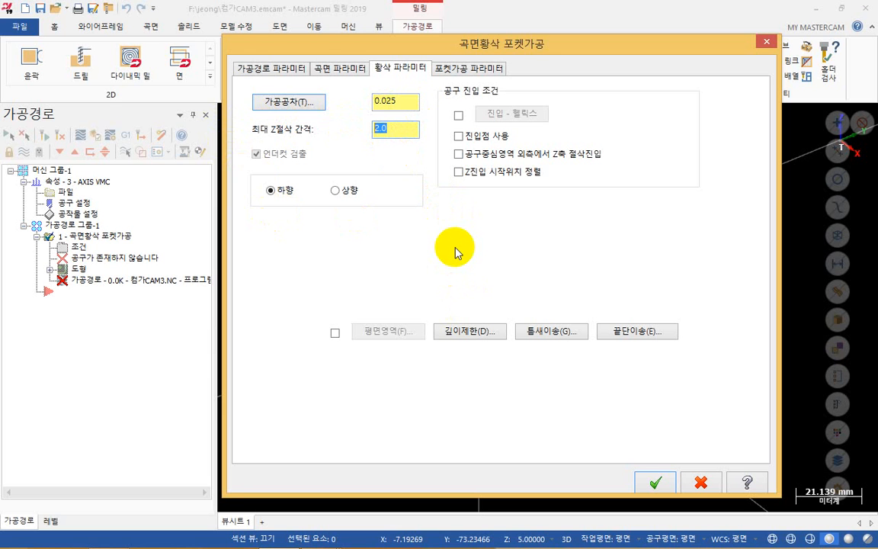
key("ctrl+F1")
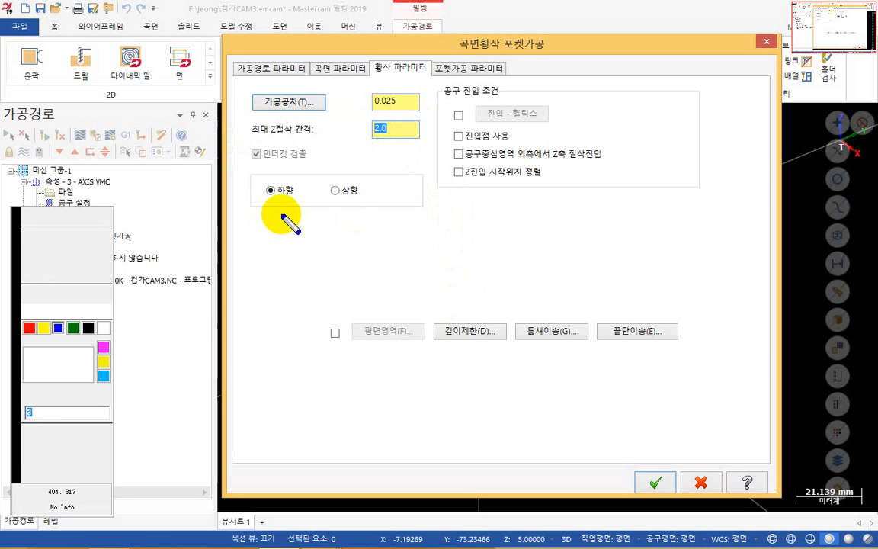
mouse_move(417, 229)
left_mouse_down()
mouse_move(578, 285)
mouse_move(609, 315)
mouse_move(596, 337)
mouse_move(610, 313)
left_mouse_up()
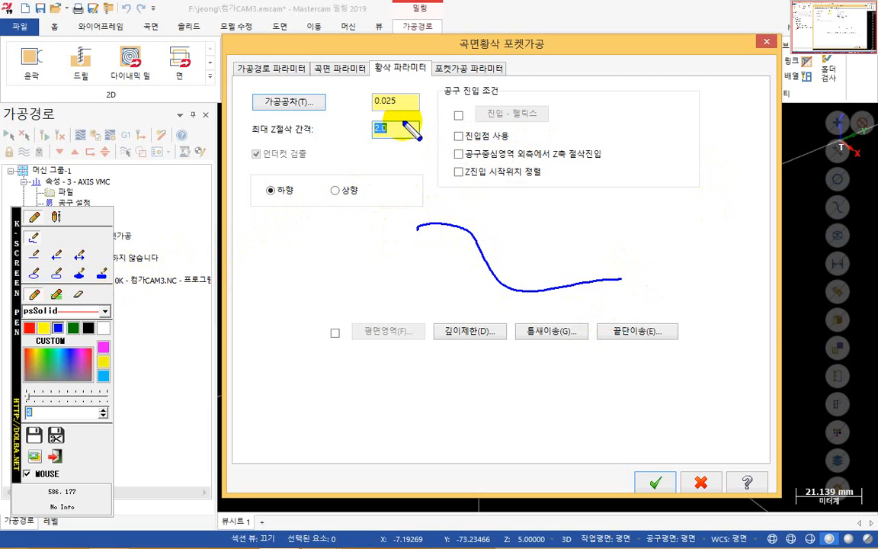
left_click_drag(411, 132, 403, 143)
mouse_move(404, 123)
left_mouse_down()
mouse_move(417, 122)
mouse_move(397, 137)
mouse_move(410, 152)
left_mouse_up()
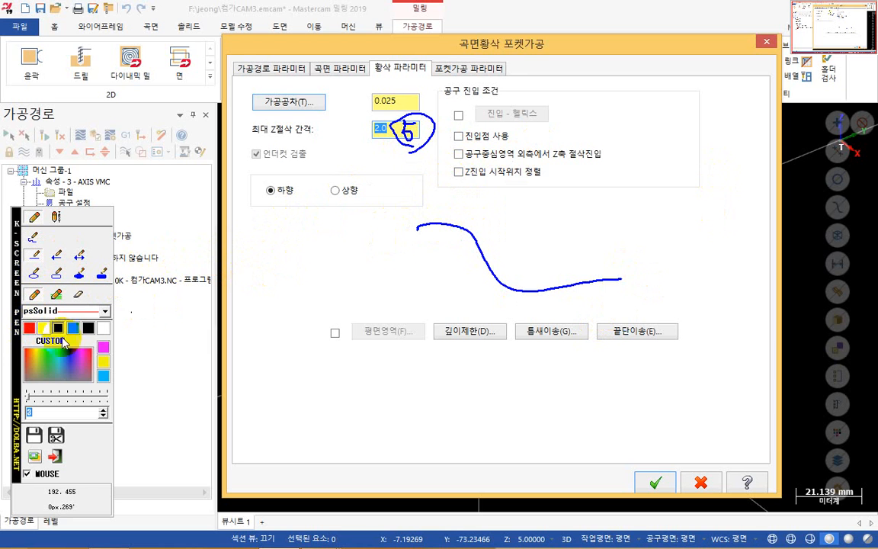
left_click(29, 328)
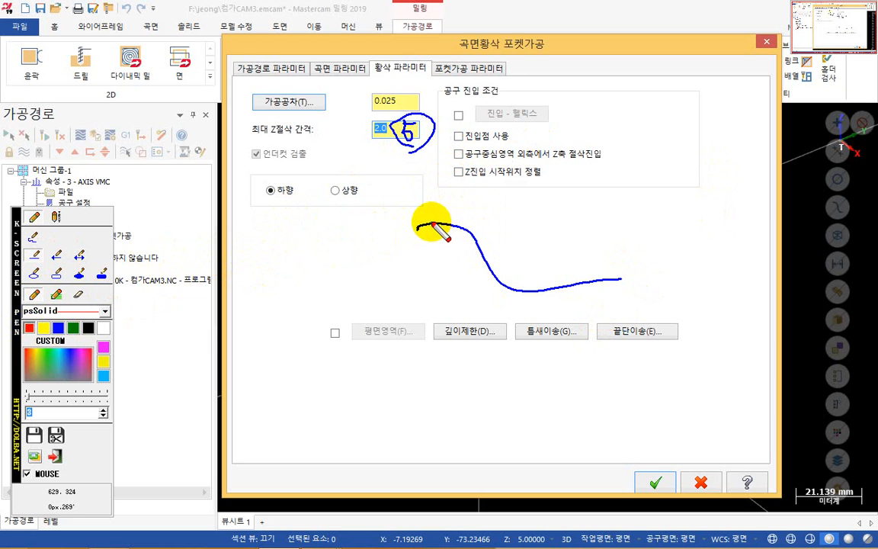
left_click_drag(652, 223, 416, 222)
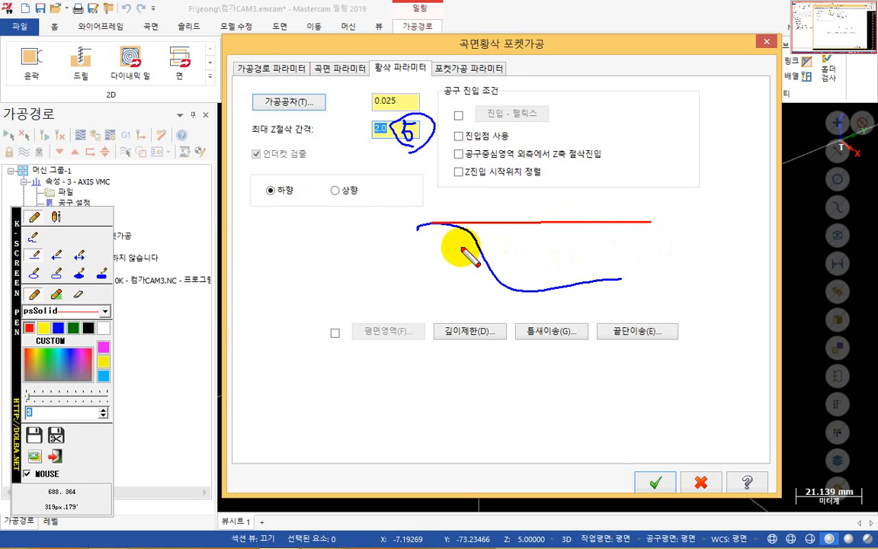
left_click_drag(691, 245, 447, 245)
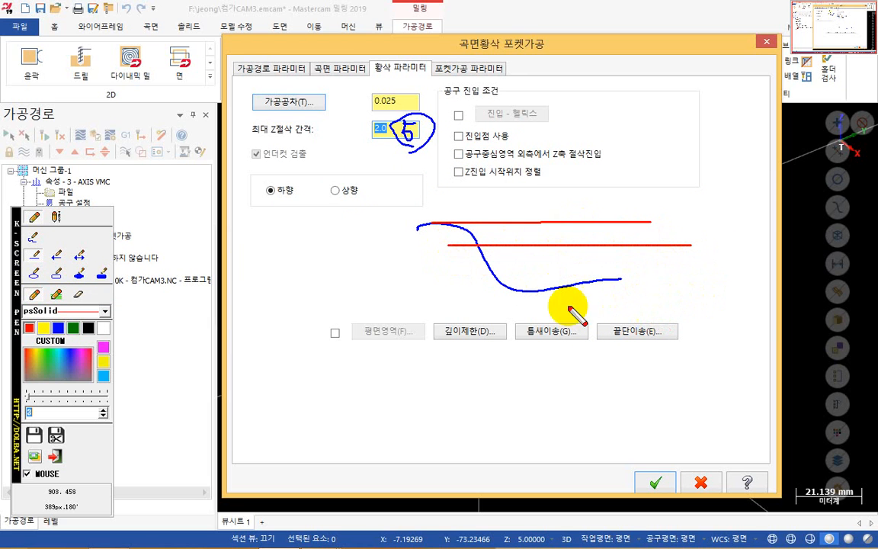
left_click_drag(717, 270, 459, 270)
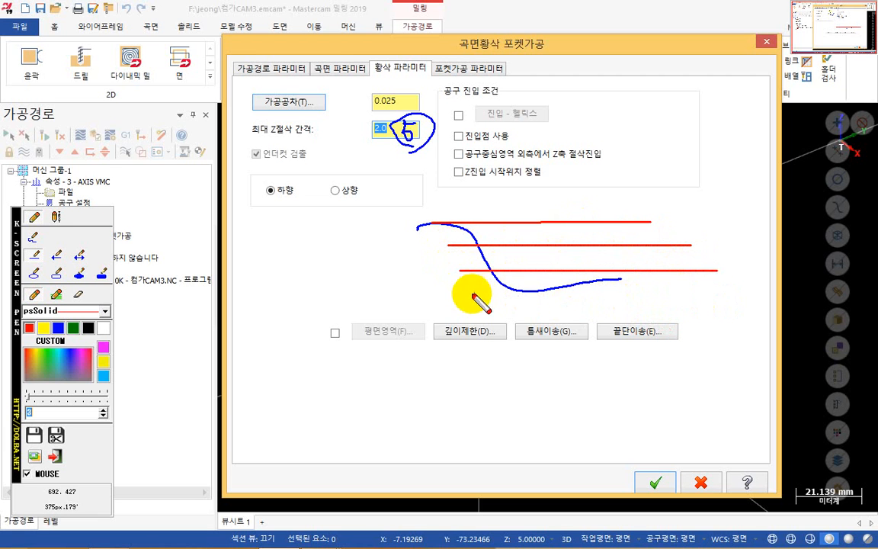
left_click_drag(746, 294, 469, 294)
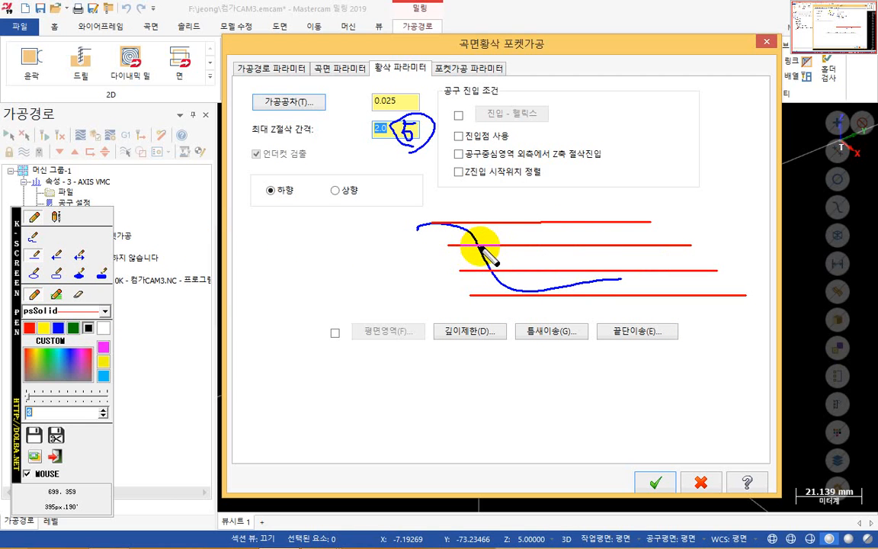
left_click_drag(479, 223, 492, 269)
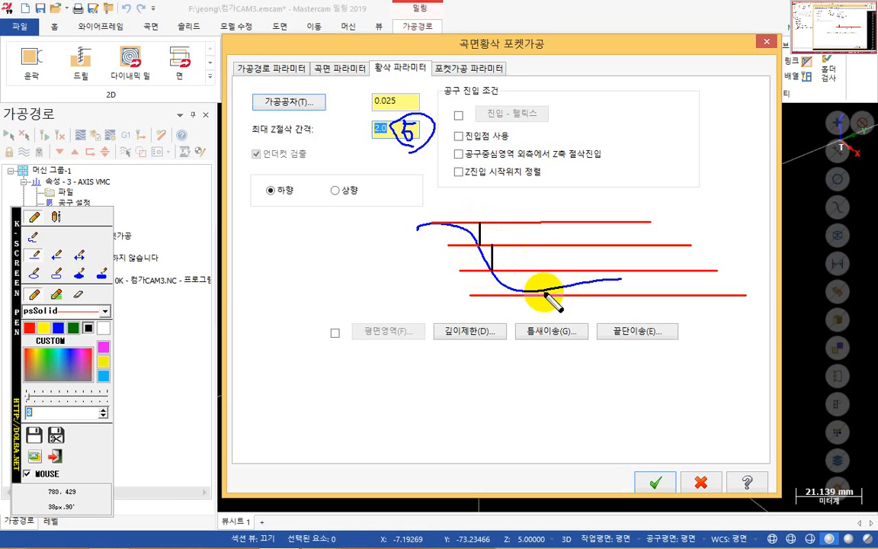
left_click_drag(544, 293, 521, 290)
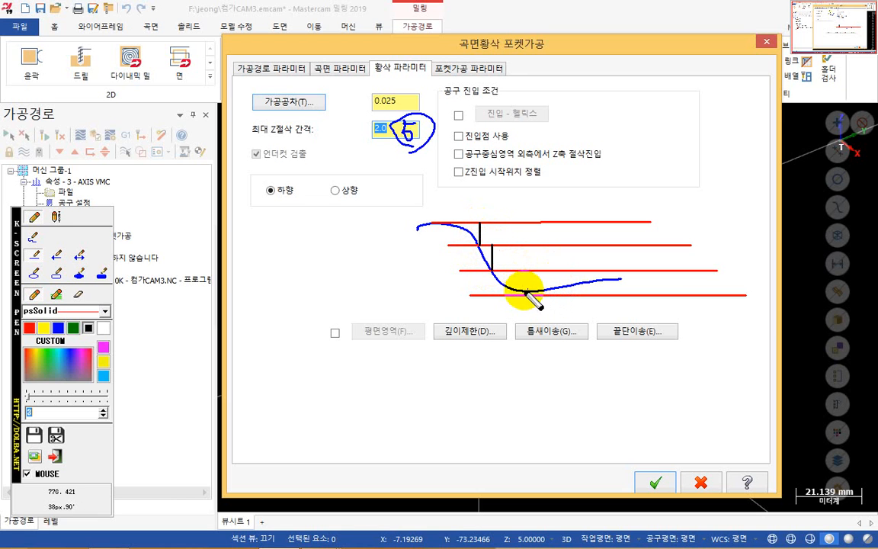
mouse_move(516, 272)
left_mouse_down()
mouse_move(503, 285)
mouse_move(552, 291)
left_mouse_up()
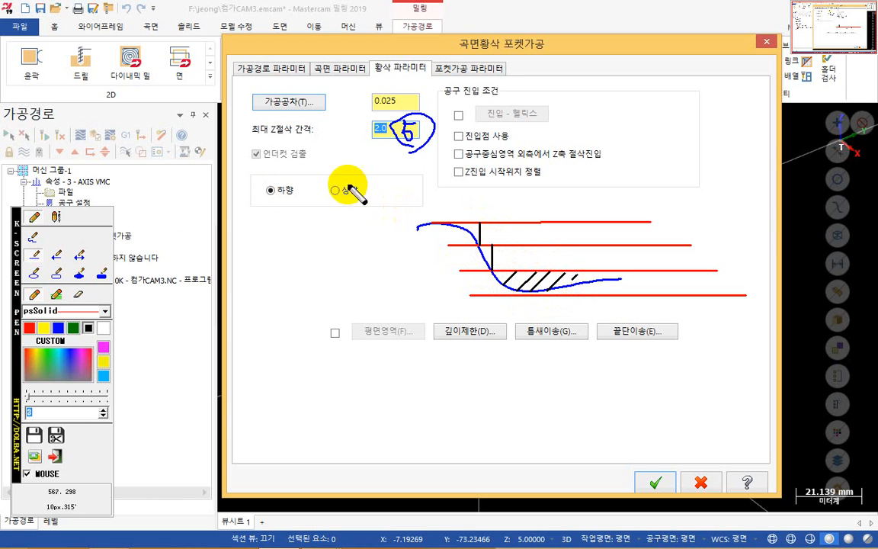
left_click(34, 241)
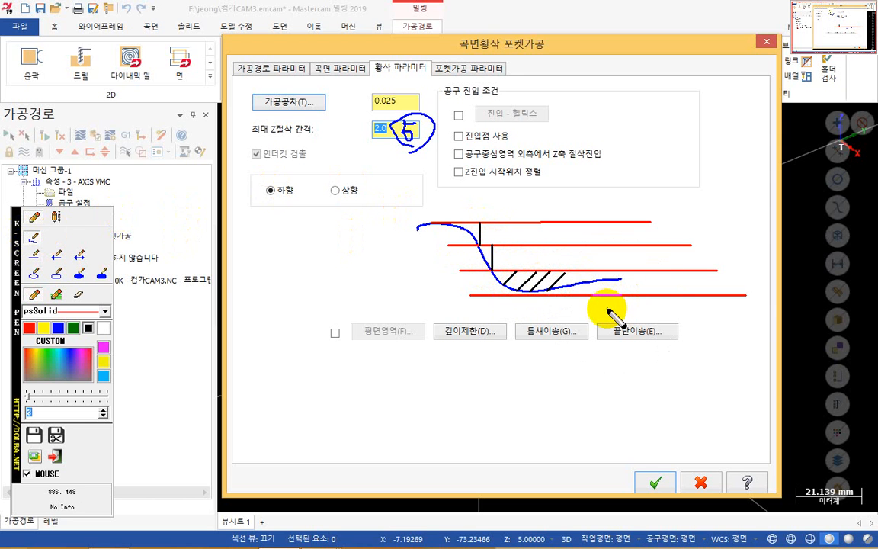
key("ctrl+z")
key("ctrl+z")
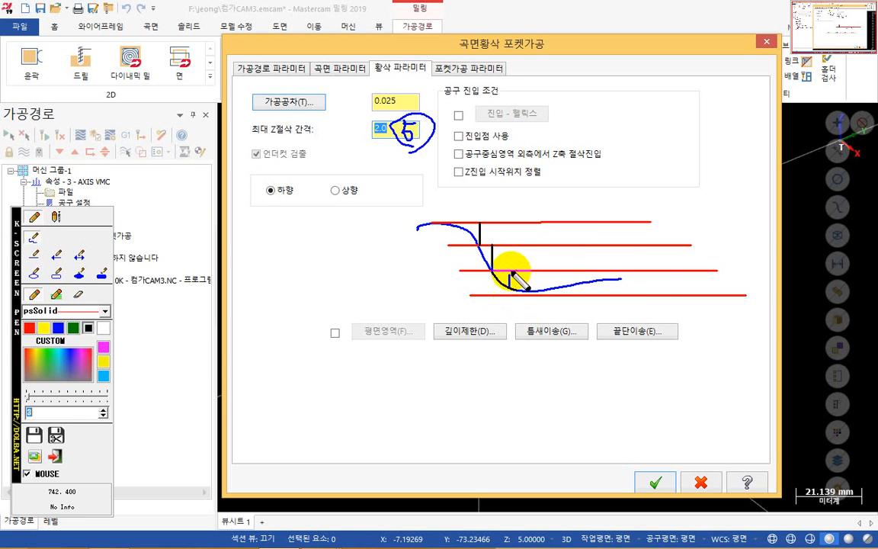
left_click_drag(509, 270, 509, 288)
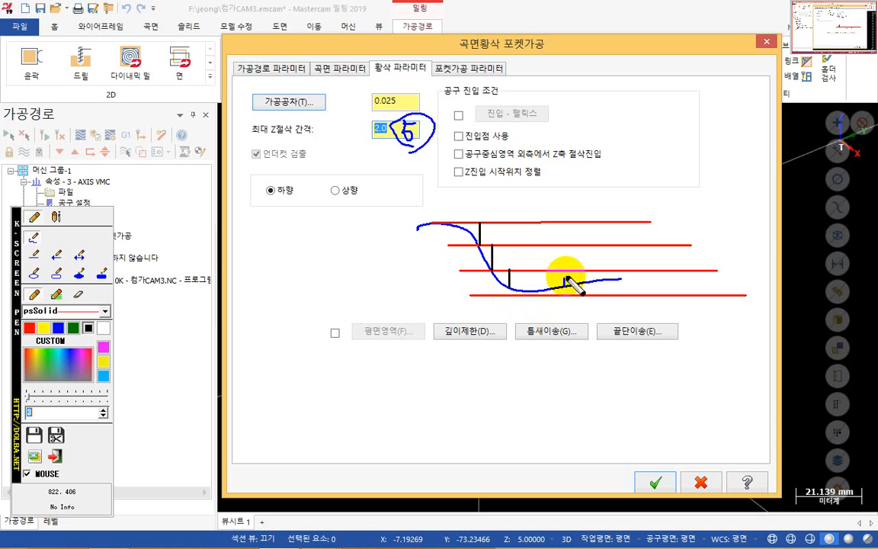
left_click_drag(565, 275, 564, 289)
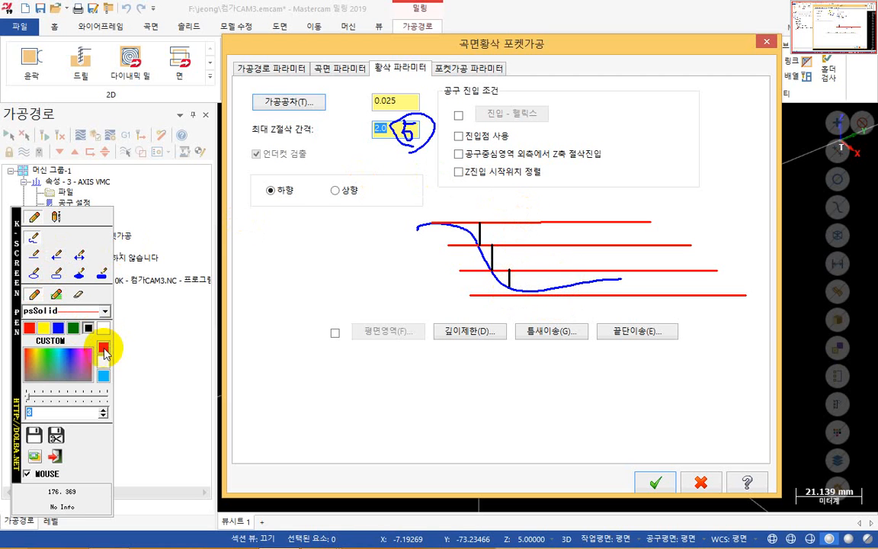
left_click(105, 349)
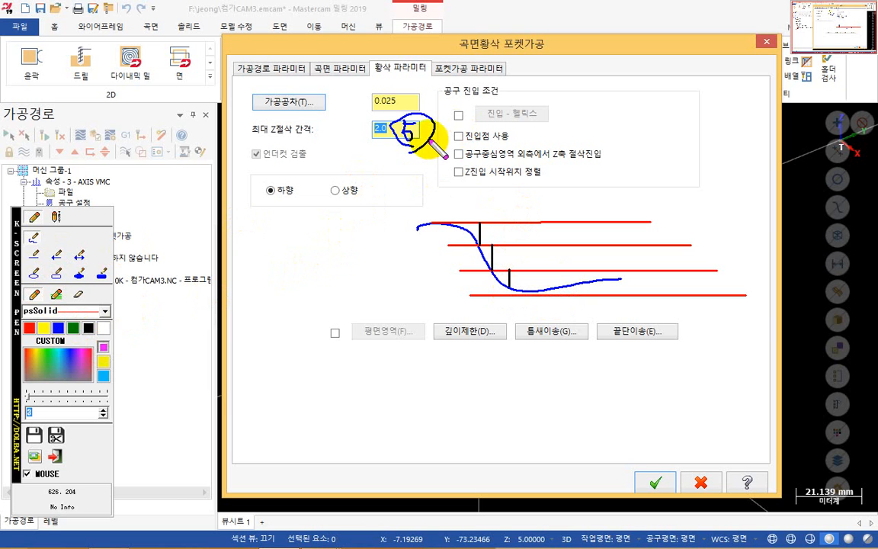
left_click_drag(436, 222, 467, 226)
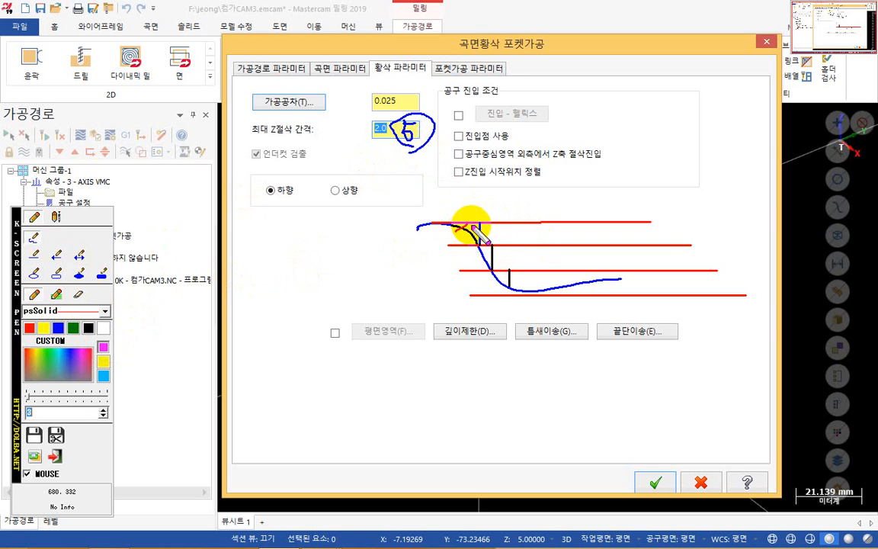
mouse_move(462, 234)
left_mouse_down()
mouse_move(481, 227)
mouse_move(493, 254)
left_mouse_up()
left_click_drag(493, 276, 508, 274)
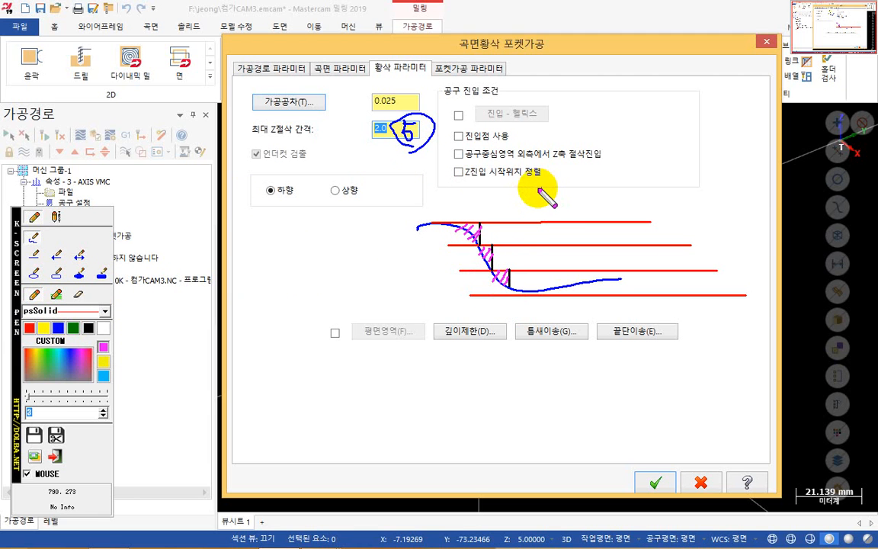
left_click_drag(533, 192, 550, 201)
mouse_move(528, 206)
left_mouse_down()
mouse_move(555, 204)
mouse_move(545, 216)
left_mouse_up()
mouse_move(533, 212)
left_mouse_down()
mouse_move(533, 221)
mouse_move(551, 220)
left_mouse_up()
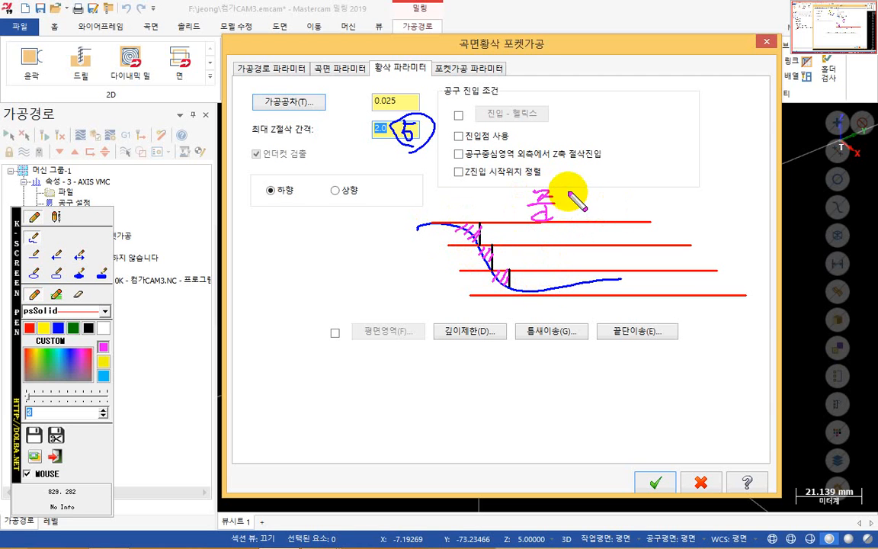
left_click_drag(566, 205, 567, 208)
mouse_move(573, 189)
left_mouse_down()
mouse_move(574, 208)
mouse_move(580, 200)
left_mouse_up()
left_click_drag(564, 209, 578, 220)
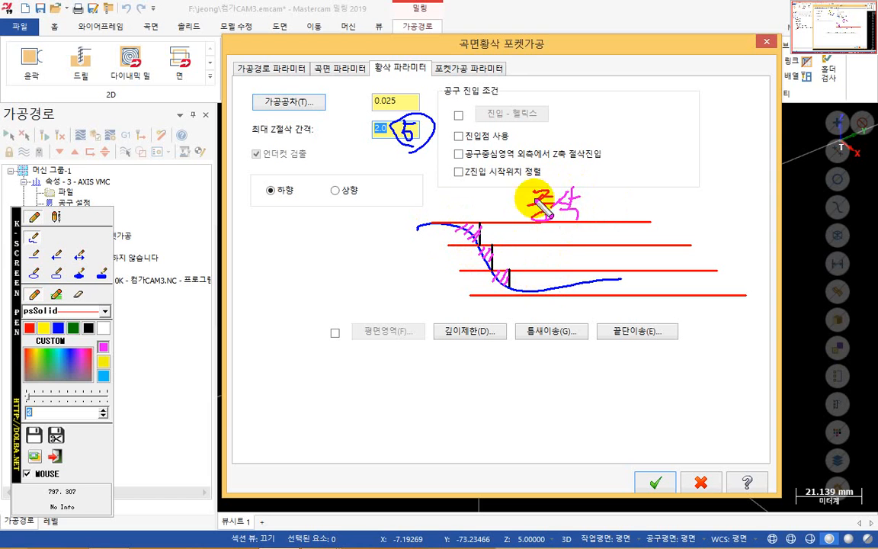
left_click_drag(528, 188, 531, 220)
left_click_drag(584, 185, 588, 231)
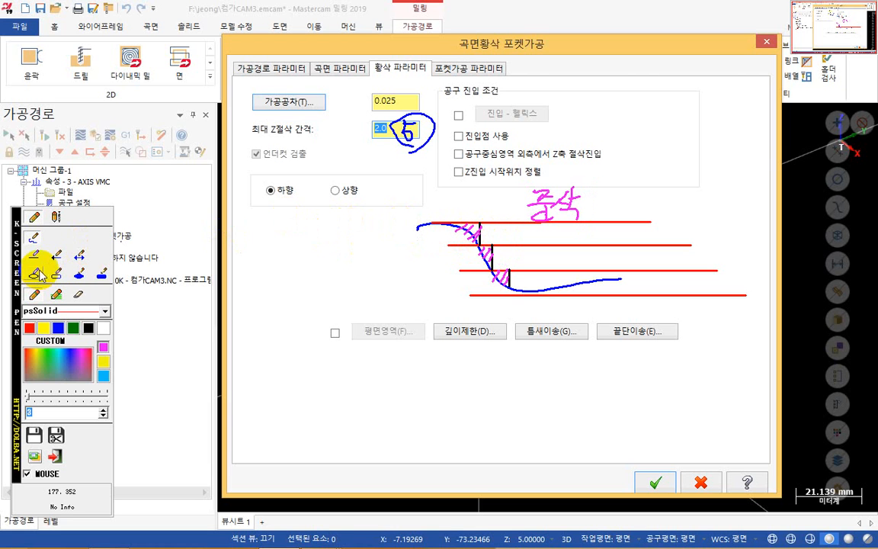
mouse_move(417, 222)
left_mouse_down()
mouse_move(372, 301)
mouse_move(289, 336)
mouse_move(250, 341)
left_mouse_up()
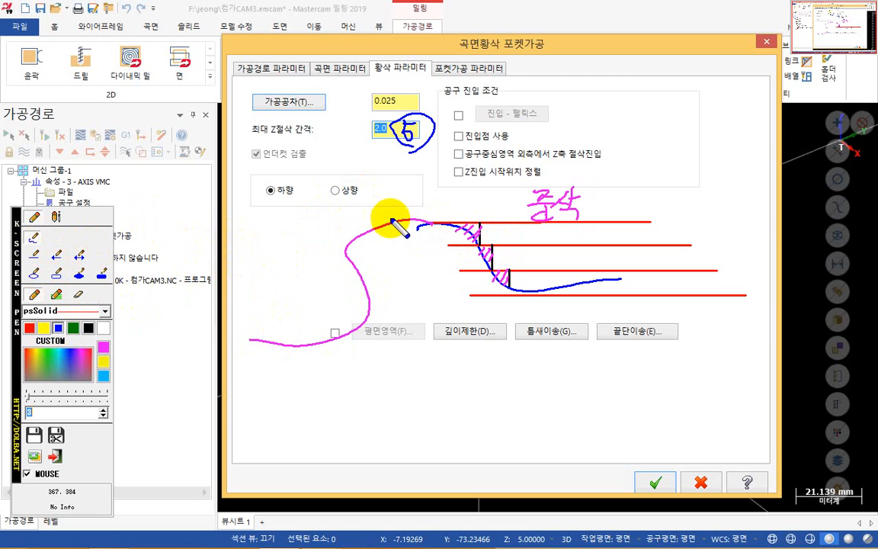
mouse_move(405, 220)
left_mouse_down()
mouse_move(326, 232)
mouse_move(265, 261)
left_mouse_up()
key("ctrl+z")
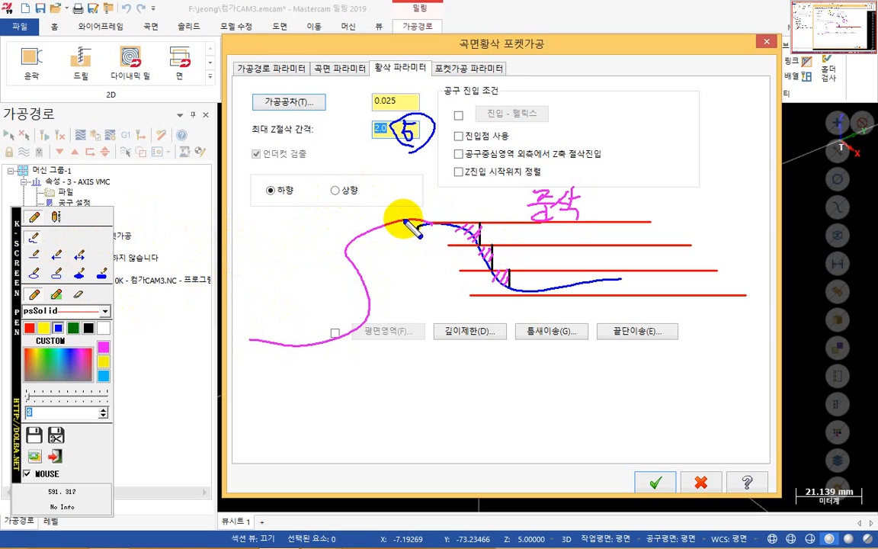
mouse_move(263, 220)
left_mouse_down()
mouse_move(390, 220)
mouse_move(263, 251)
left_mouse_up()
mouse_move(367, 232)
left_mouse_down("shift")
mouse_move(296, 251)
mouse_move(227, 252)
left_mouse_up("shift")
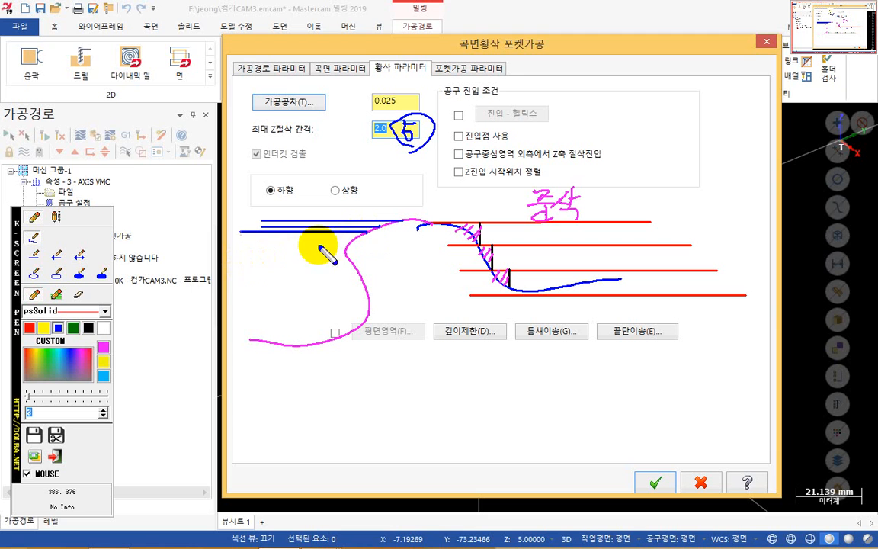
left_click_drag(357, 256, 234, 272, "shift")
left_click_drag(341, 252, 216, 248)
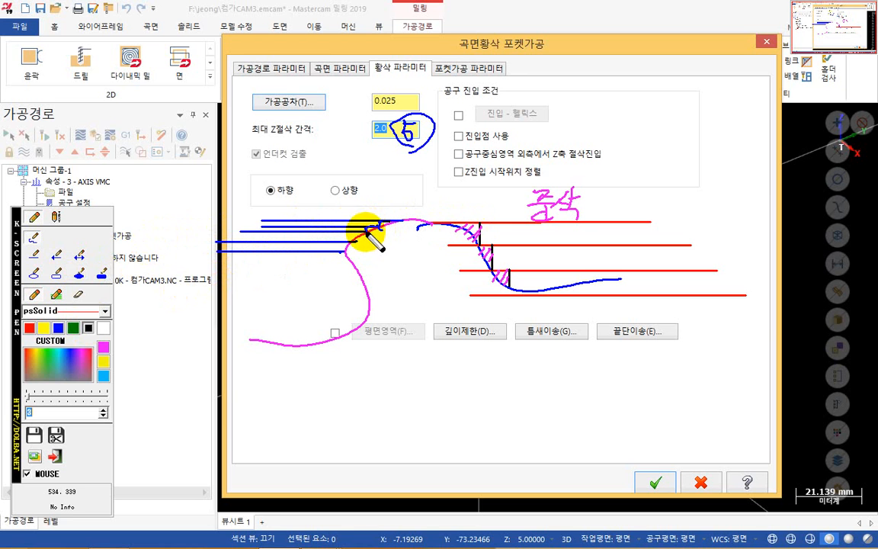
left_click_drag(358, 231, 428, 226)
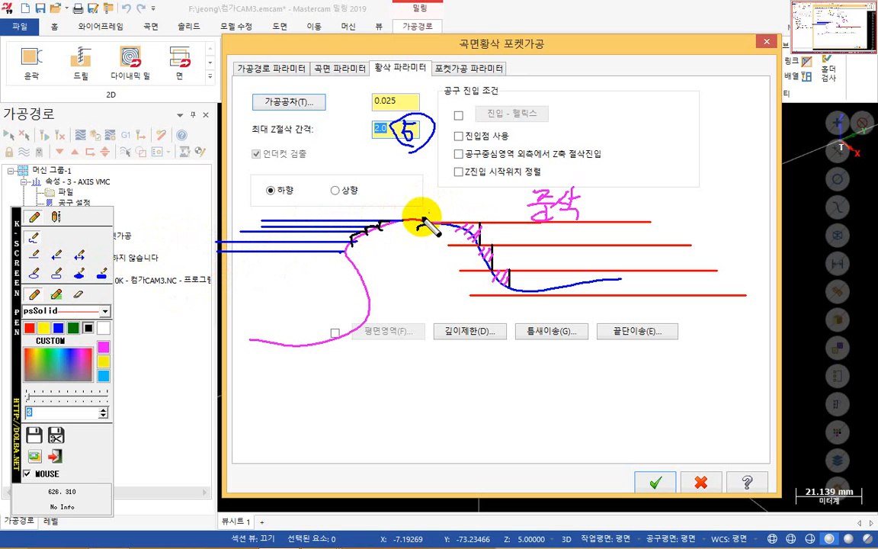
mouse_move(356, 218)
left_mouse_down()
mouse_move(373, 254)
mouse_move(392, 241)
mouse_move(386, 223)
left_mouse_up()
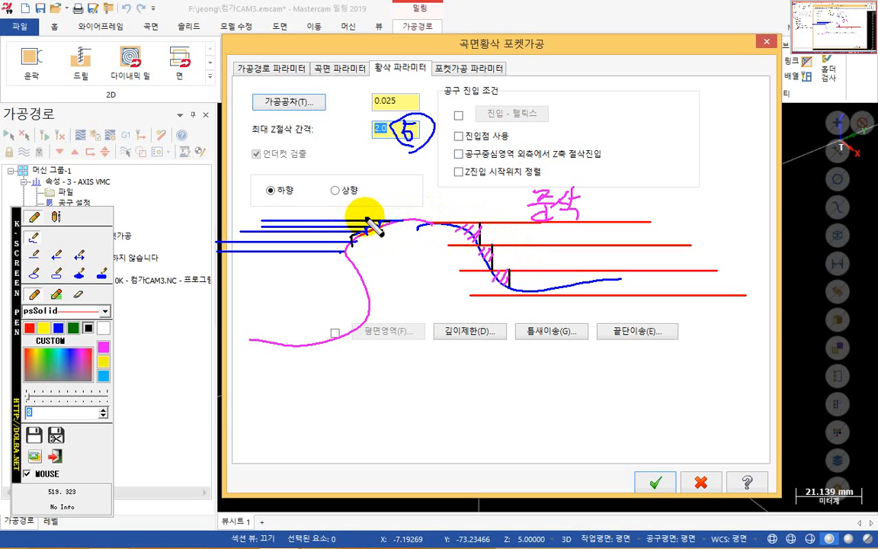
left_click_drag(378, 225, 408, 219)
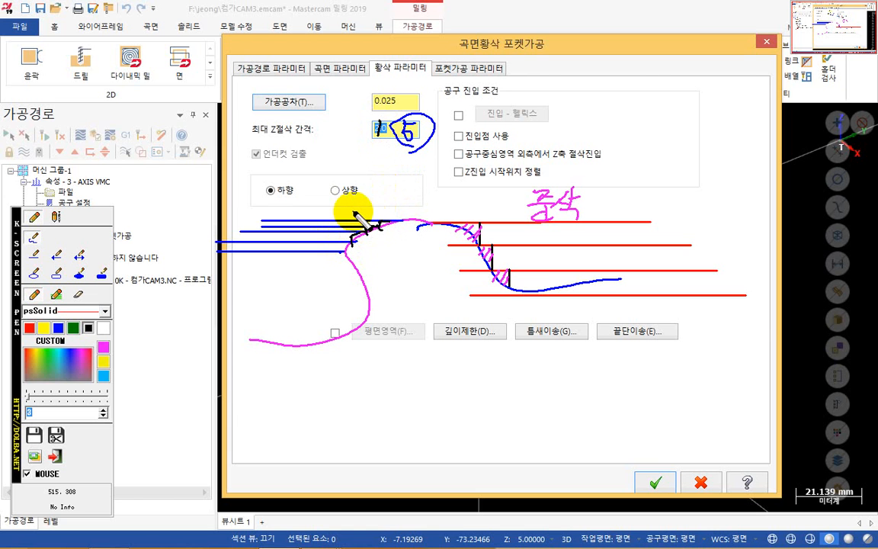
key("Escape")
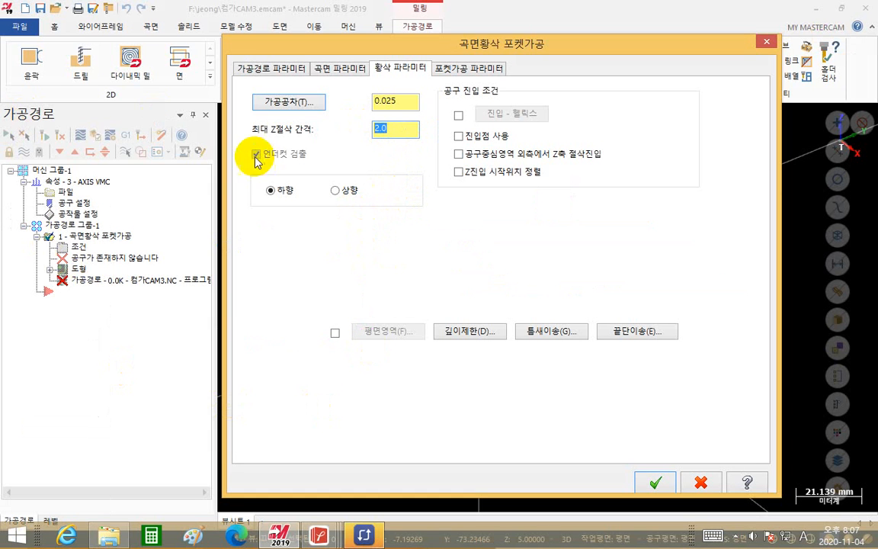
Set the maximum Z stepdown (최대 Z절삭 간격) to 1 in the rough parameters
type("1")
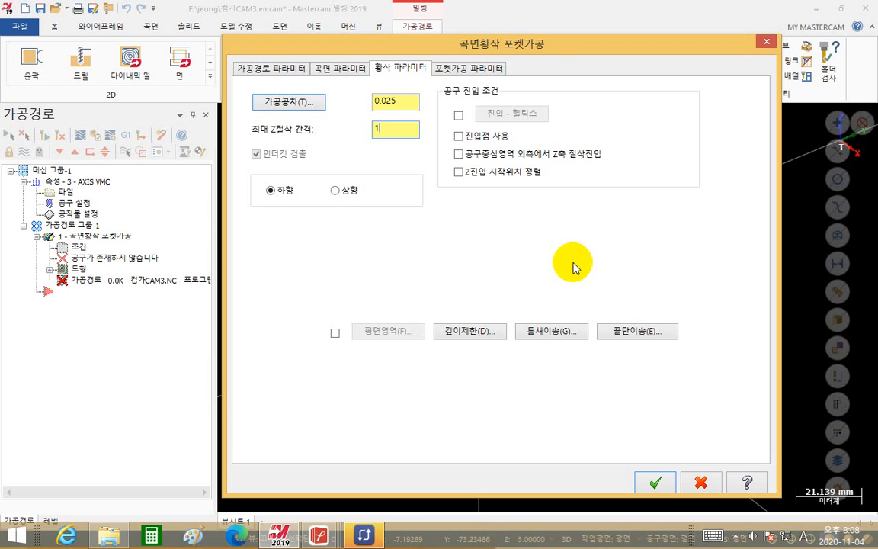
Set the 10 mm flat endmill's spindle speed (주축회전수) to 4500 and feed rate (이송속도) to 2500, and return to the rough parameters (황삭 파라미터)
left_click(273, 68)
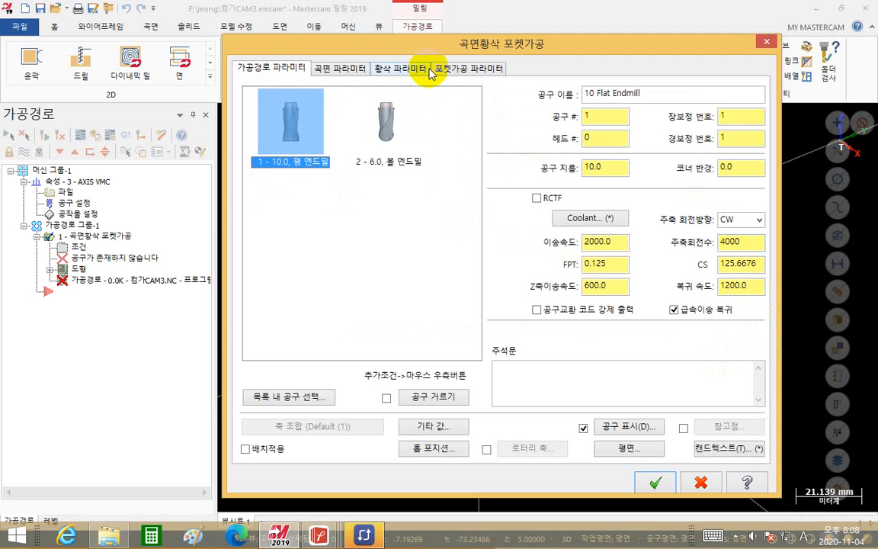
double_click(751, 245)
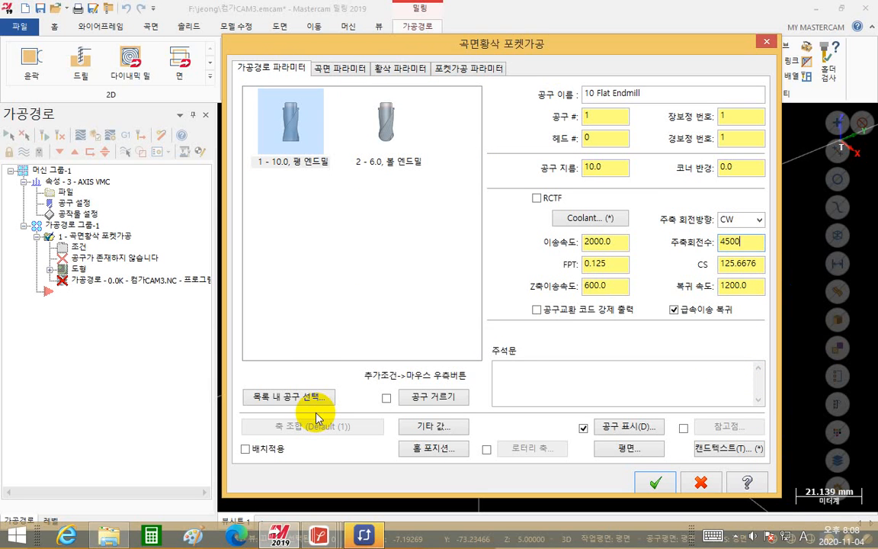
double_click(598, 241)
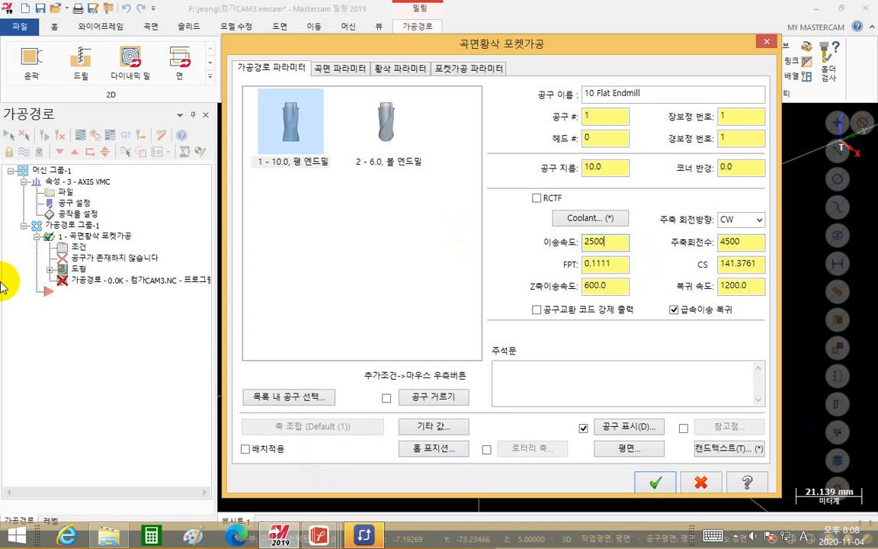
left_click(335, 71)
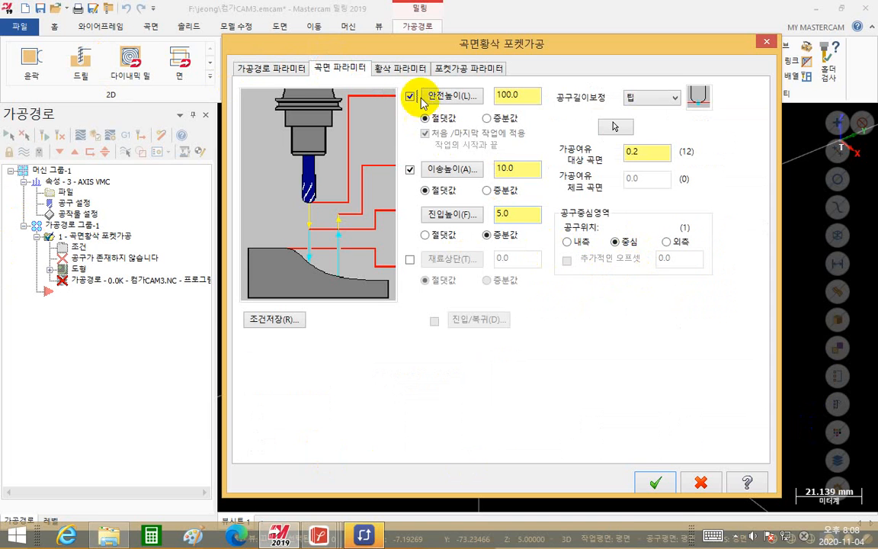
left_click(402, 69)
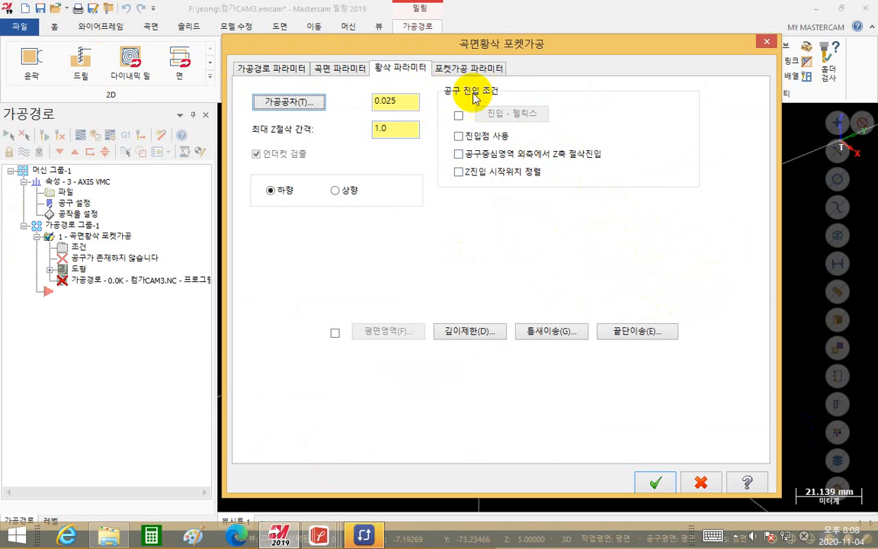
Move the rough pocket dialog aside and sketch blue convex and concave profiles with the screen pen, labelled 보스형상 and 캐비티(포켓)
left_click_drag(487, 44, 117, 71)
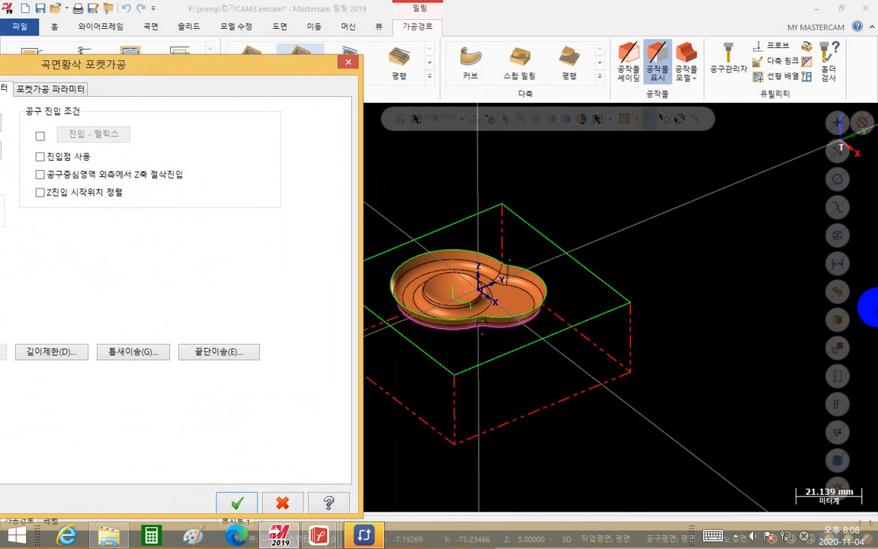
mouse_move(877, 308)
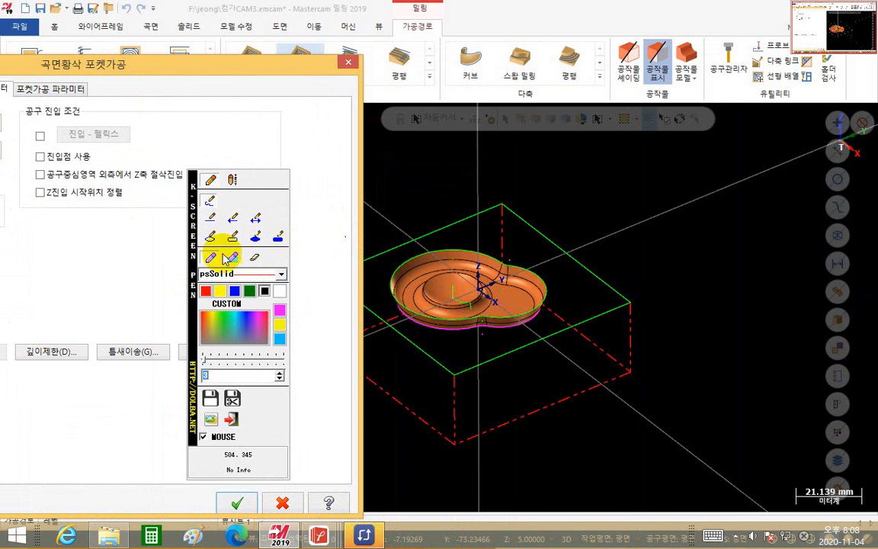
left_click(238, 289)
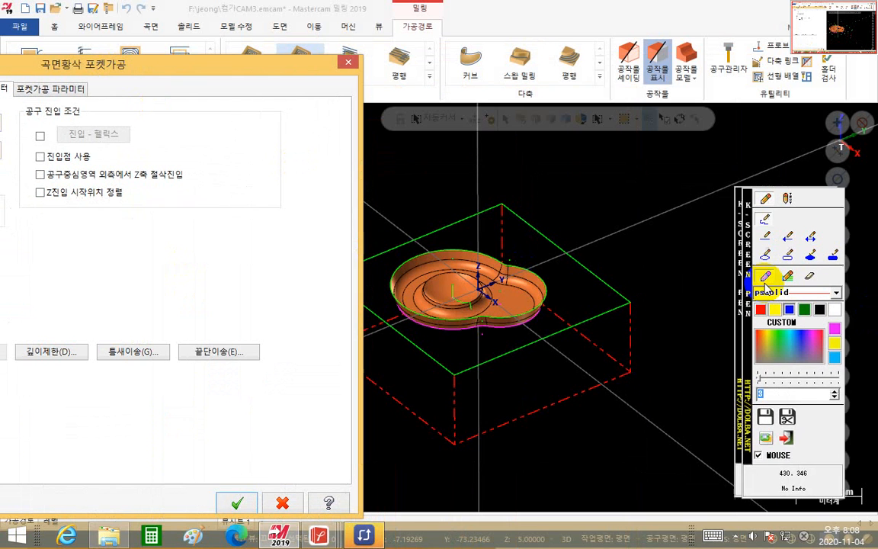
mouse_move(26, 289)
left_mouse_down()
mouse_move(79, 222)
mouse_move(143, 305)
left_mouse_up()
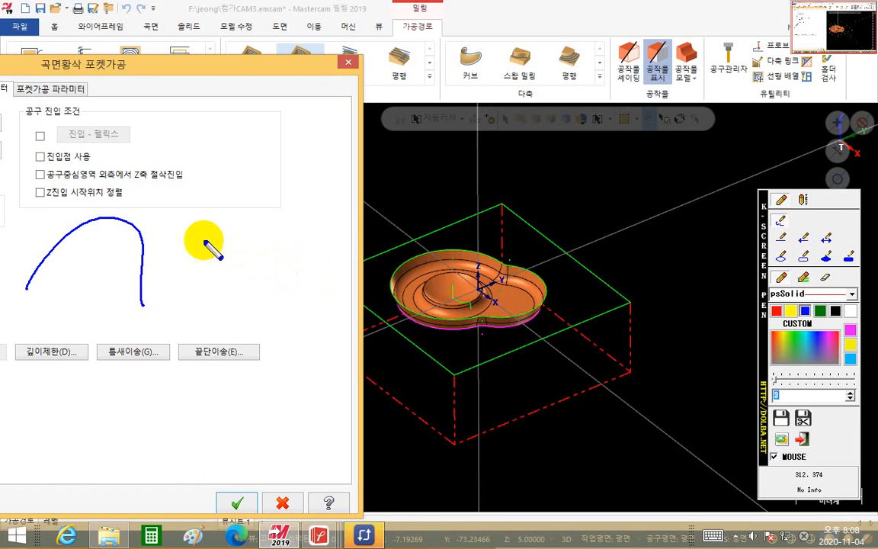
mouse_move(193, 241)
left_mouse_down()
mouse_move(196, 259)
mouse_move(297, 234)
left_mouse_up()
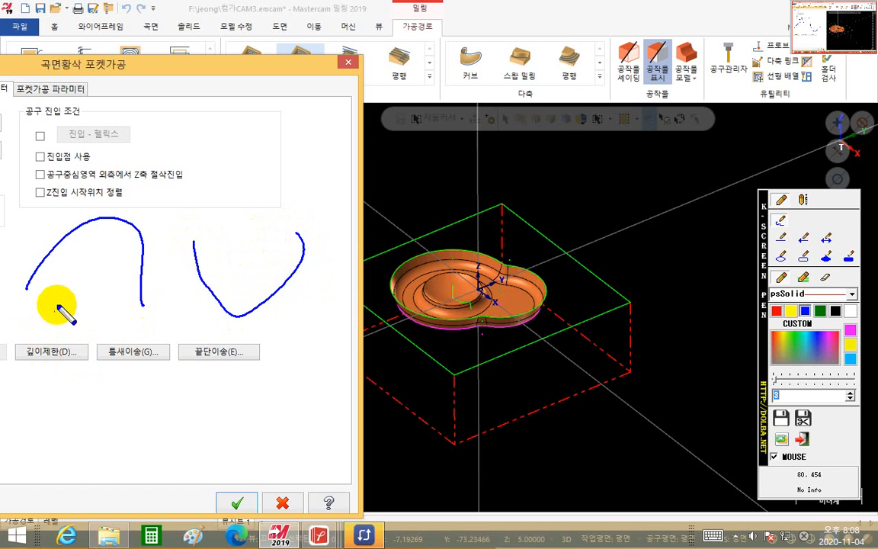
mouse_move(63, 308)
left_mouse_down()
mouse_move(92, 308)
mouse_move(112, 333)
mouse_move(126, 333)
mouse_move(107, 313)
mouse_move(127, 312)
mouse_move(124, 318)
left_mouse_up()
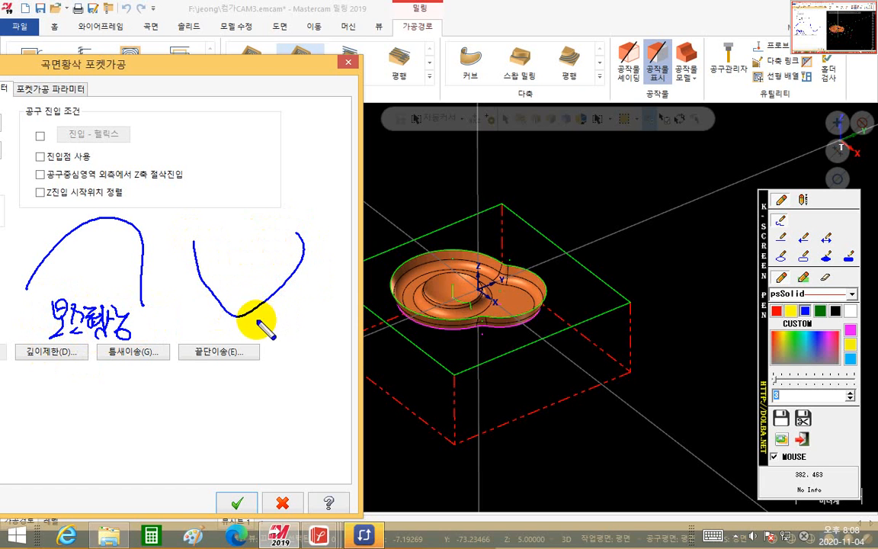
mouse_move(243, 336)
left_mouse_down()
mouse_move(265, 343)
mouse_move(282, 335)
mouse_move(288, 344)
mouse_move(326, 315)
mouse_move(301, 343)
mouse_move(309, 323)
mouse_move(323, 344)
mouse_move(340, 311)
mouse_move(344, 341)
left_mouse_up()
mouse_move(340, 341)
left_mouse_down()
mouse_move(335, 348)
mouse_move(347, 350)
left_mouse_up()
left_click_drag(350, 316, 341, 360)
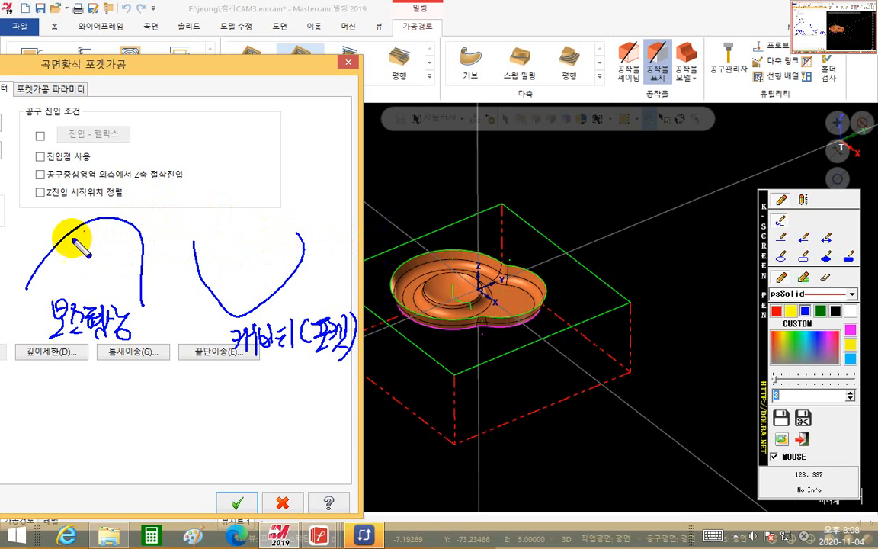
Annotate both profile sketches, the part's pocket and the tool entry conditions (공구 진입 조건) in blue, circling the 캐비티(포켓) label
left_click_drag(59, 264, 82, 250)
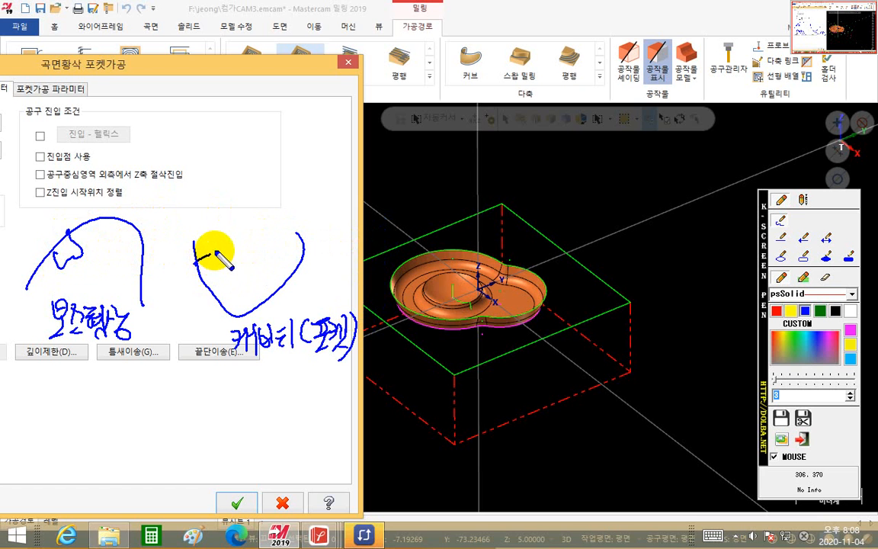
mouse_move(212, 249)
left_mouse_down()
mouse_move(215, 290)
mouse_move(192, 266)
left_mouse_up()
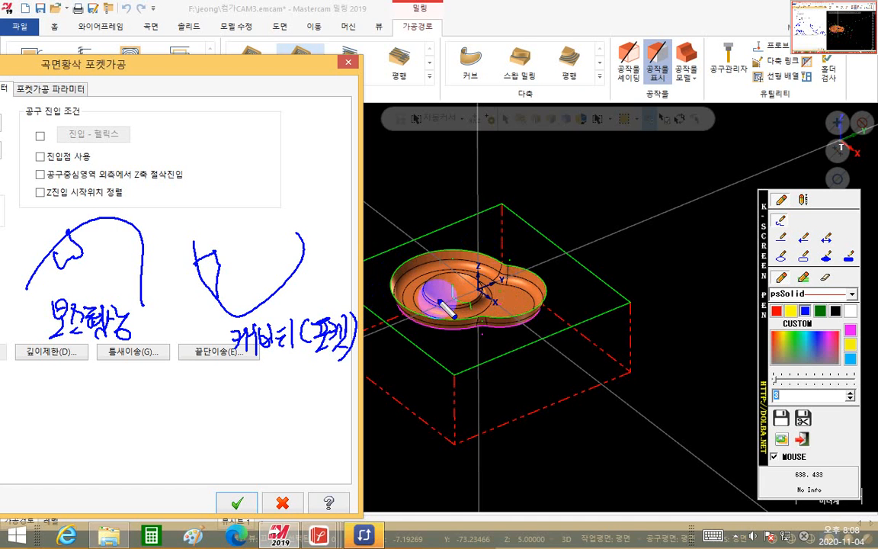
left_click_drag(424, 302, 429, 290)
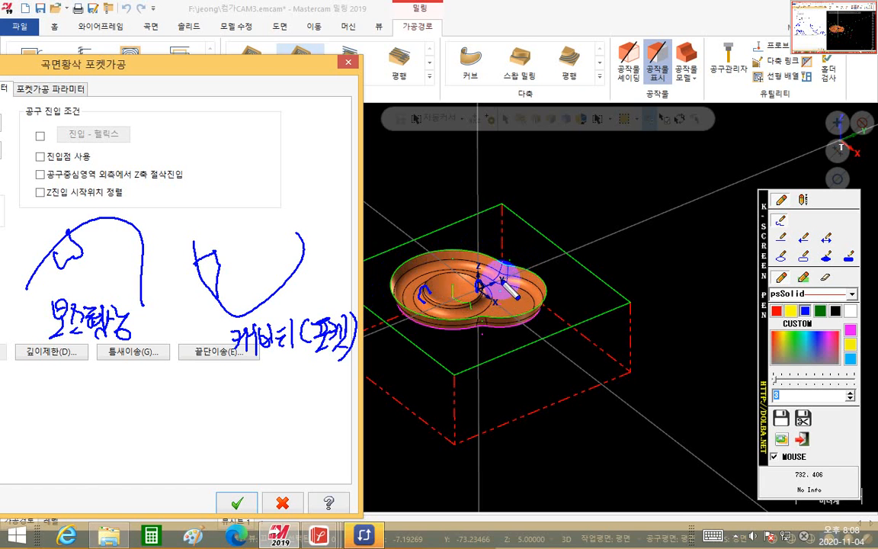
mouse_move(294, 349)
left_mouse_down()
mouse_move(254, 367)
mouse_move(323, 313)
mouse_move(271, 364)
left_mouse_up()
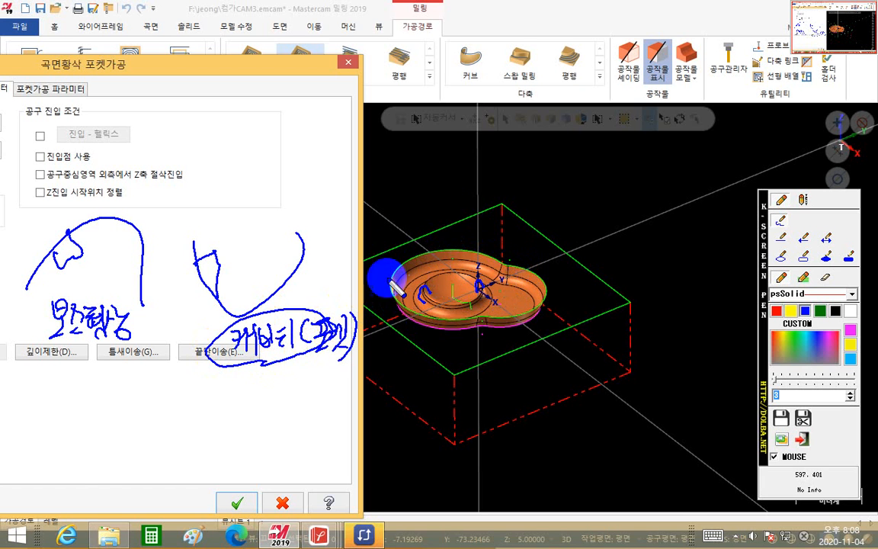
mouse_move(391, 269)
left_mouse_down()
mouse_move(474, 204)
mouse_move(526, 209)
mouse_move(539, 233)
left_mouse_up()
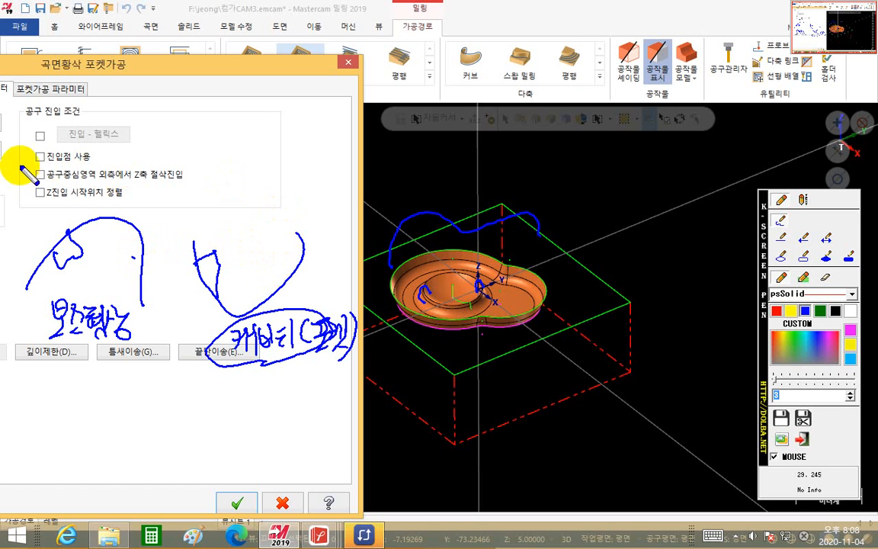
mouse_move(31, 151)
left_mouse_down()
mouse_move(23, 190)
mouse_move(37, 195)
left_mouse_up()
left_click_drag(26, 127, 30, 152)
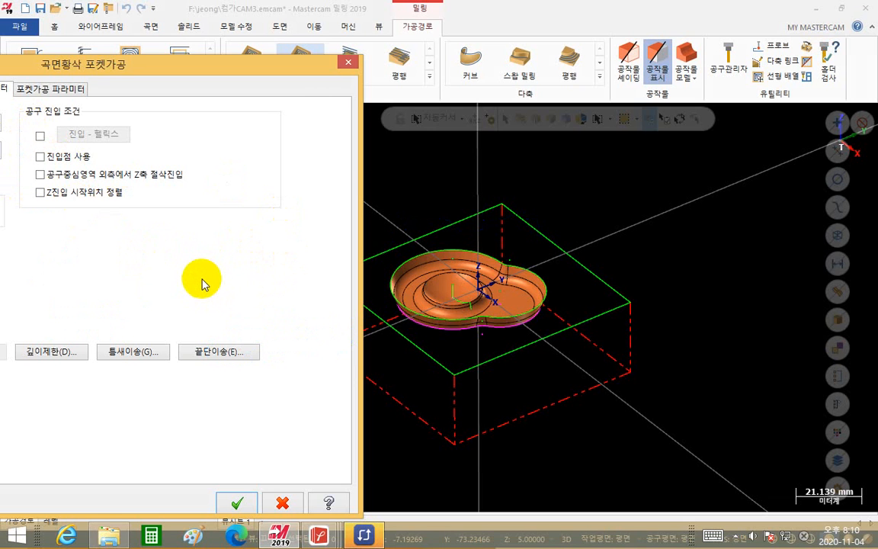
Mark the helix entry option in blue, underline 공구중심영역 외측에서 Z축 절삭진입, and clear the annotations
key("F9")
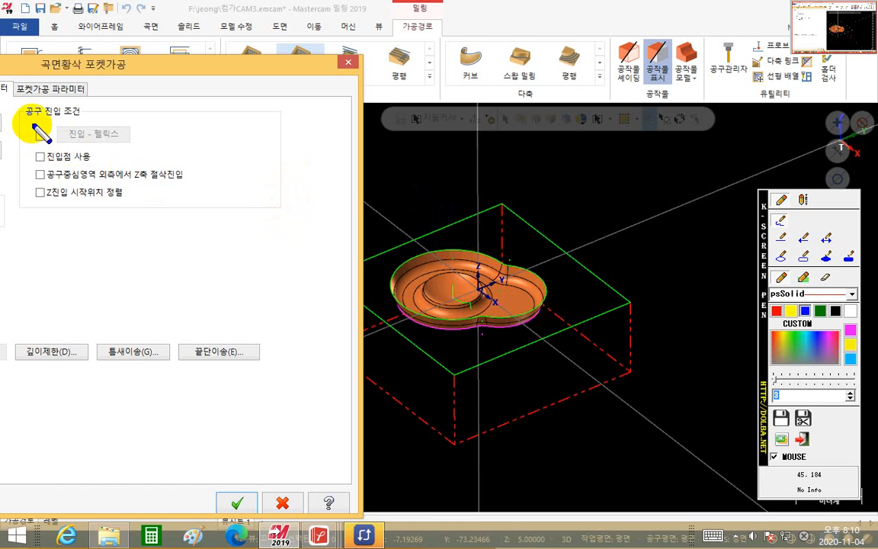
left_click_drag(34, 124, 51, 114)
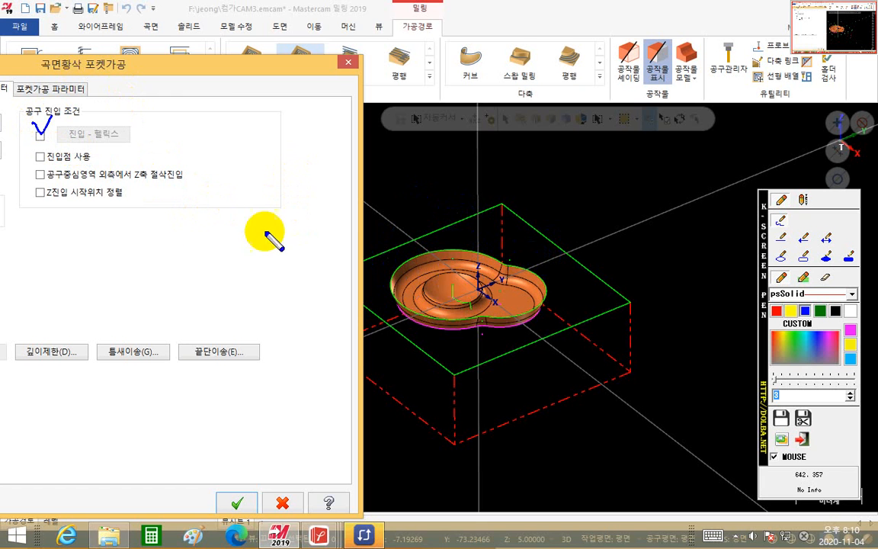
left_click_drag(35, 182, 189, 176)
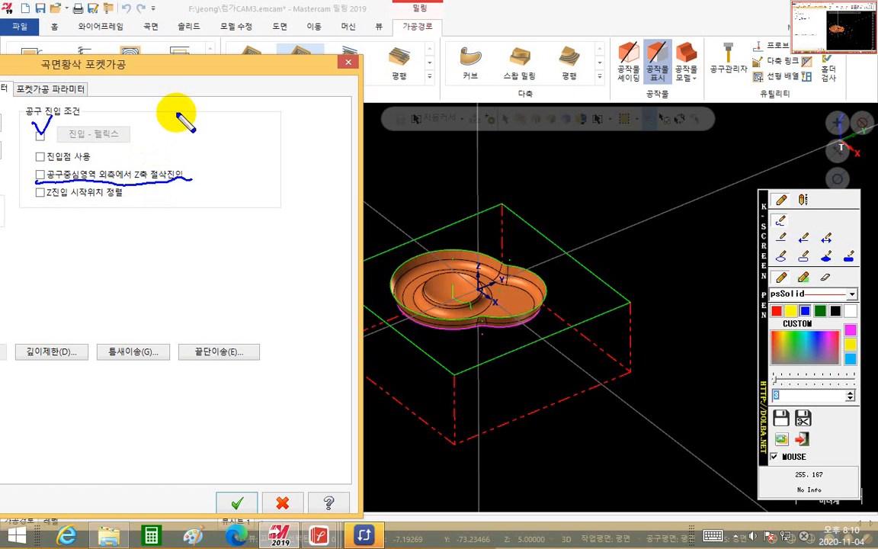
key("Escape")
Enable the helix entry (진입 - 헬릭스) in the rough parameters, open its conditions, and compare the helix (헬릭스) and ramp (램프) settings
left_click_drag(187, 70, 446, 34)
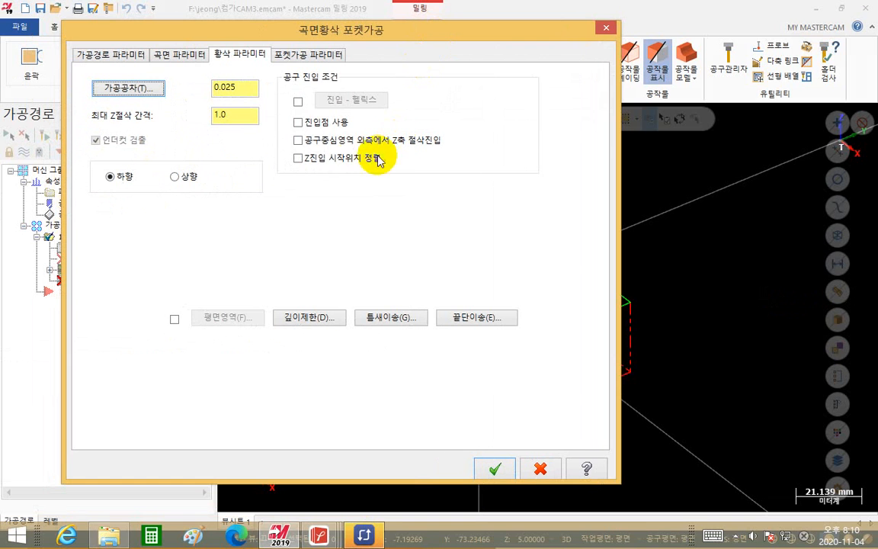
left_click(297, 102)
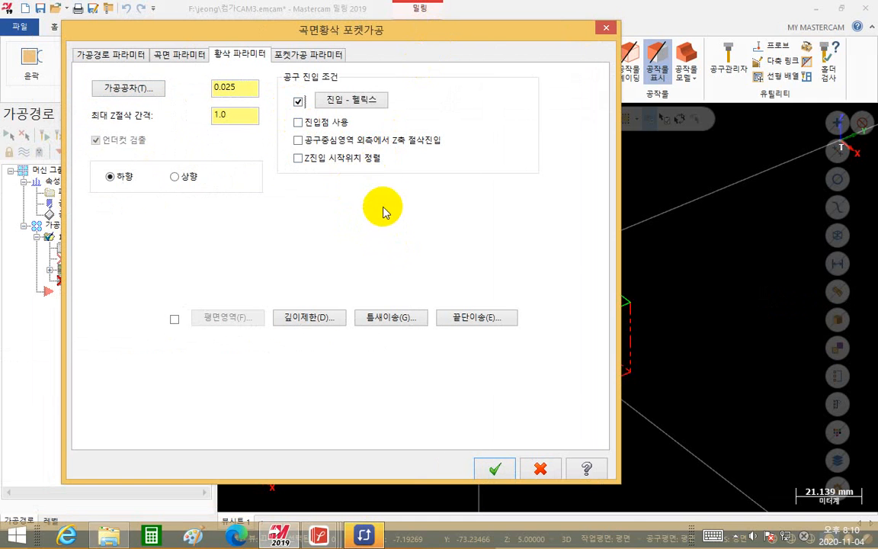
left_click(349, 105)
left_click_drag(420, 151, 586, 138)
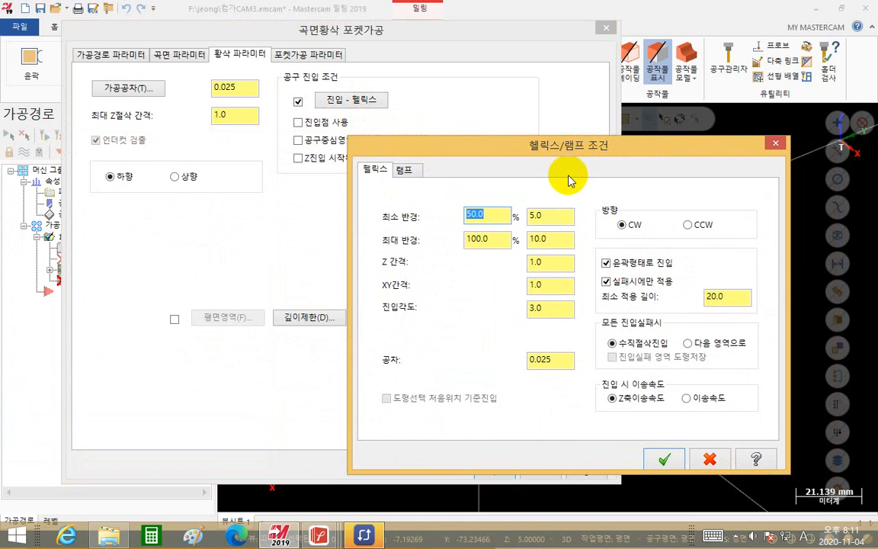
left_click(402, 170)
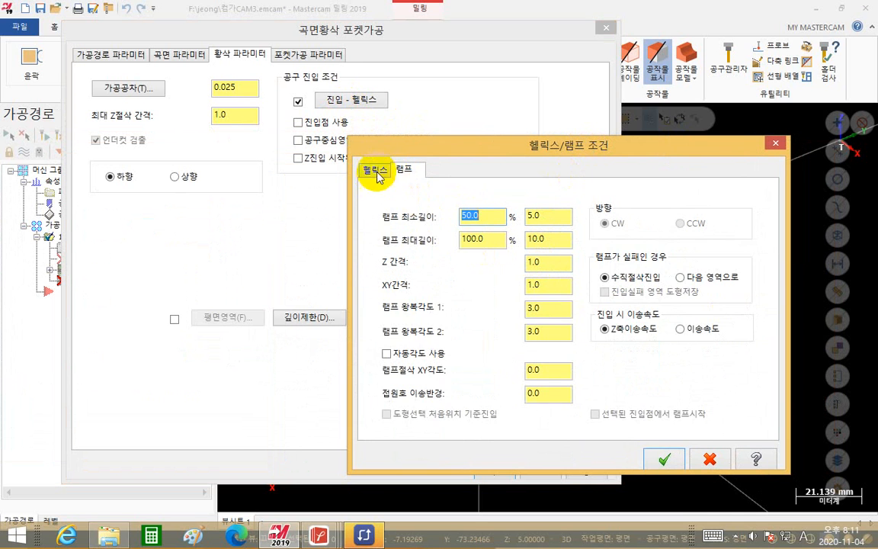
left_click(376, 172)
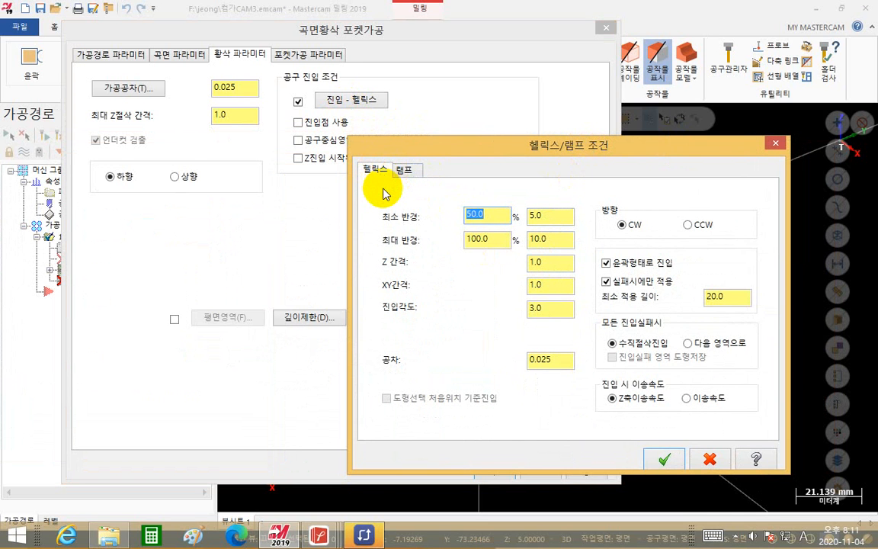
left_click(402, 170)
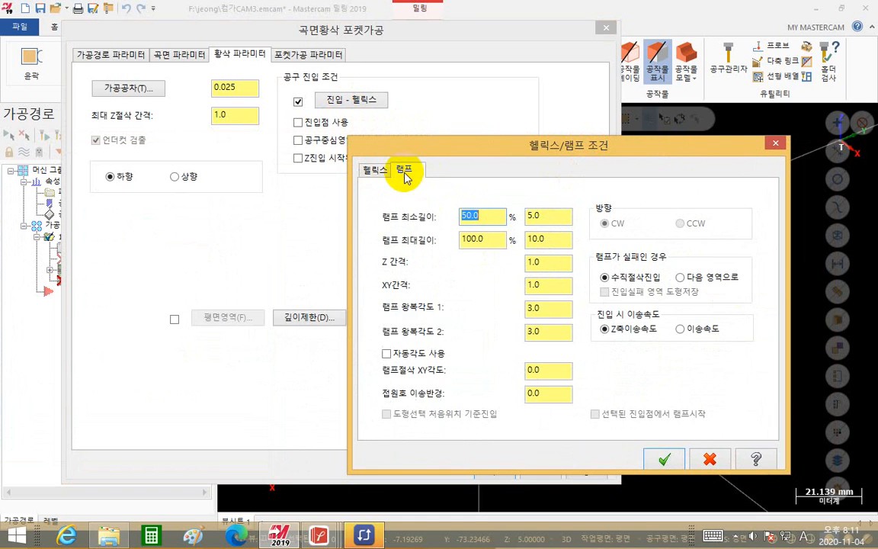
left_click(373, 171)
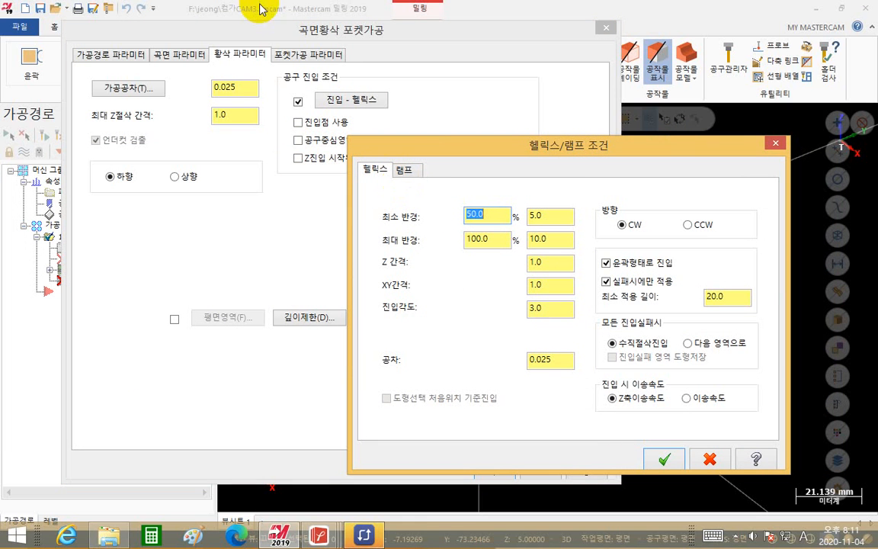
Sketch a helical and a zigzag ramp entry path with the screen pen, tick the helical one, draw a large loop, and clear the annotations
key("F12")
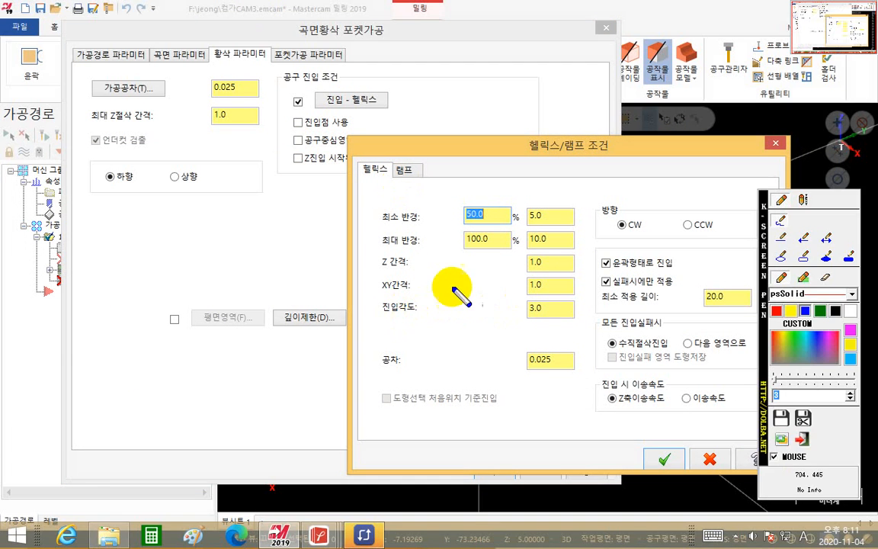
mouse_move(453, 268)
left_mouse_down()
mouse_move(418, 278)
mouse_move(427, 293)
mouse_move(416, 320)
mouse_move(446, 314)
mouse_move(418, 358)
mouse_move(443, 354)
left_mouse_up()
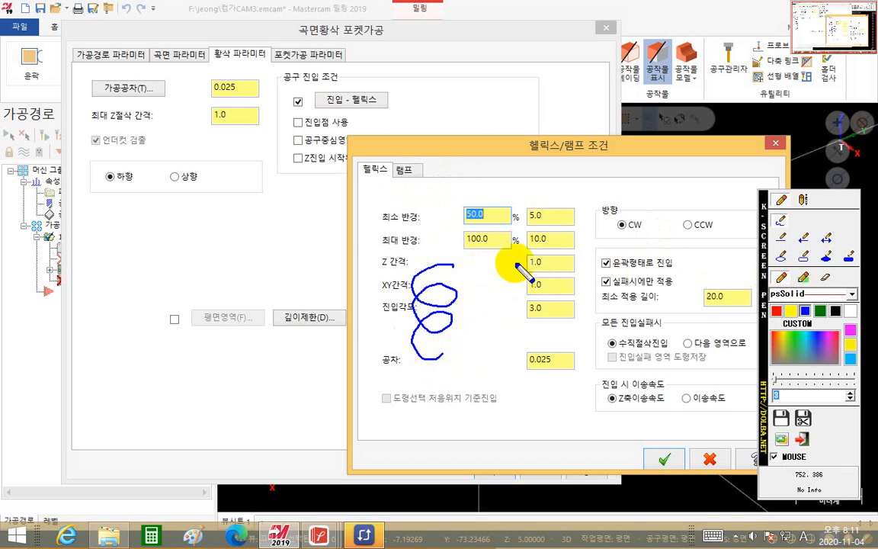
mouse_move(527, 258)
left_mouse_down()
mouse_move(488, 286)
mouse_move(479, 314)
mouse_move(526, 336)
mouse_move(490, 353)
mouse_move(515, 379)
left_mouse_up()
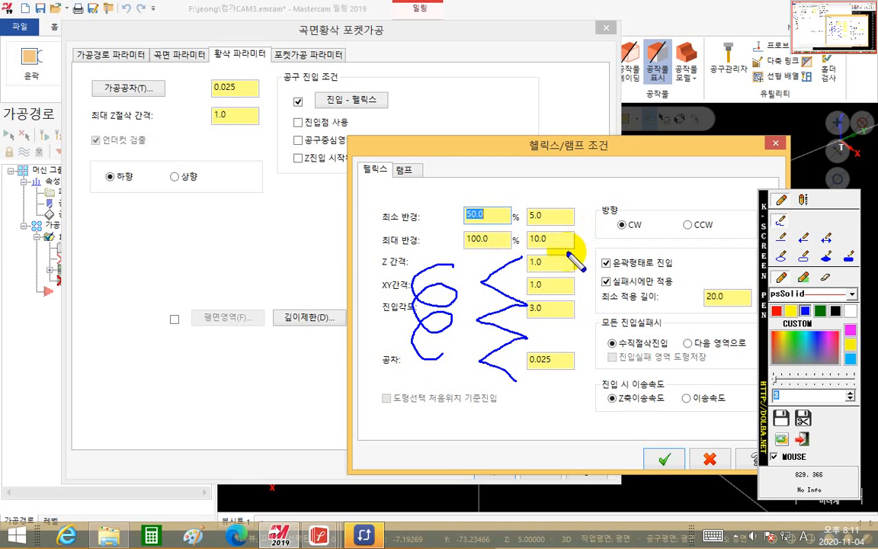
mouse_move(423, 241)
left_mouse_down()
mouse_move(434, 253)
mouse_move(445, 220)
left_mouse_up()
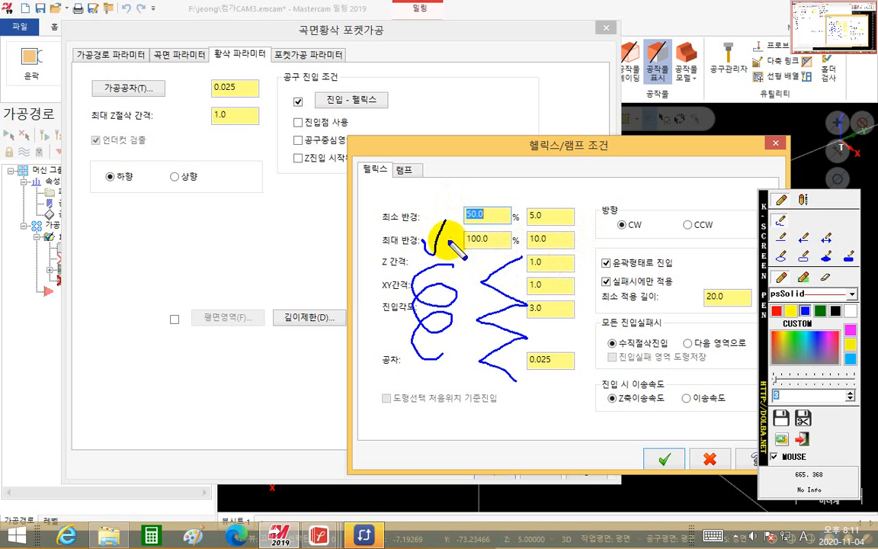
left_click_drag(438, 265, 457, 269)
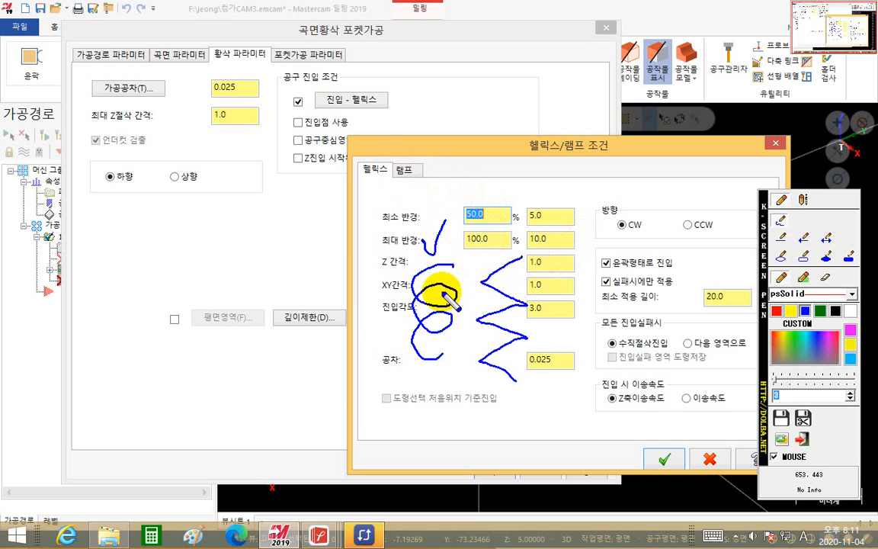
mouse_move(272, 217)
left_mouse_down()
mouse_move(231, 202)
mouse_move(347, 263)
mouse_move(244, 240)
left_mouse_up()
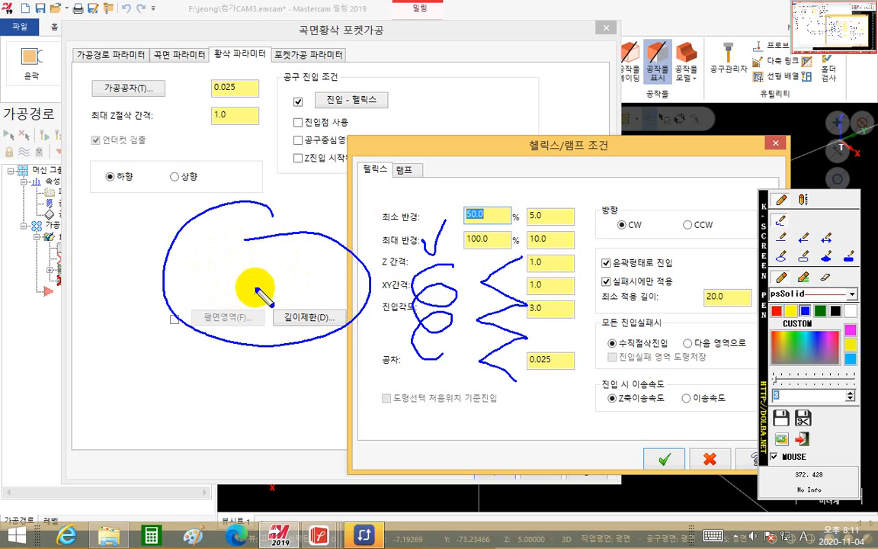
left_click_drag(270, 236, 305, 230)
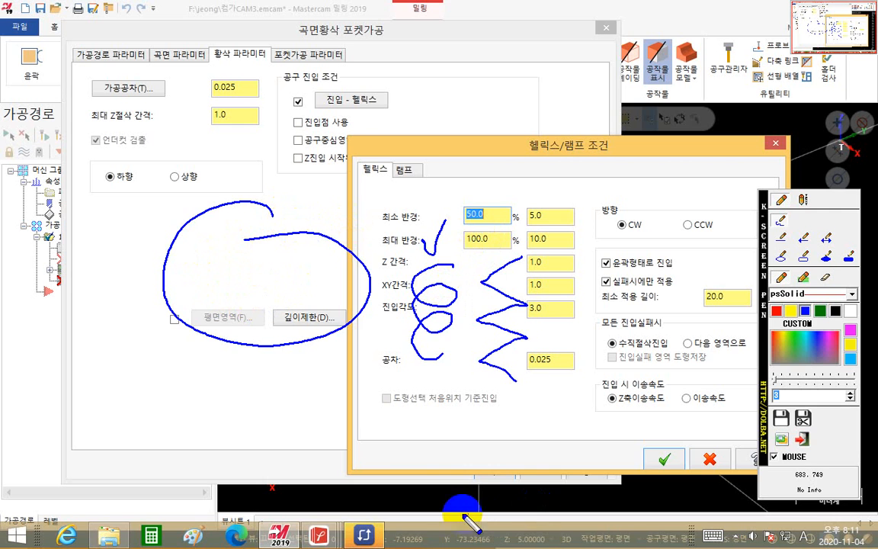
key("Escape")
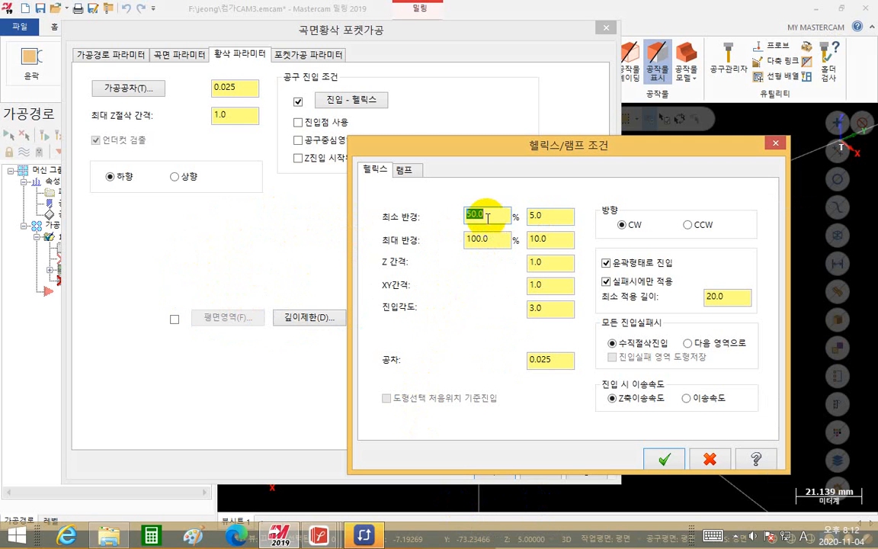
Set both the minimum radius (최소 반경) and maximum radius (최대 반경) of the helix entry to 30 %, or 3.0
double_click(544, 218)
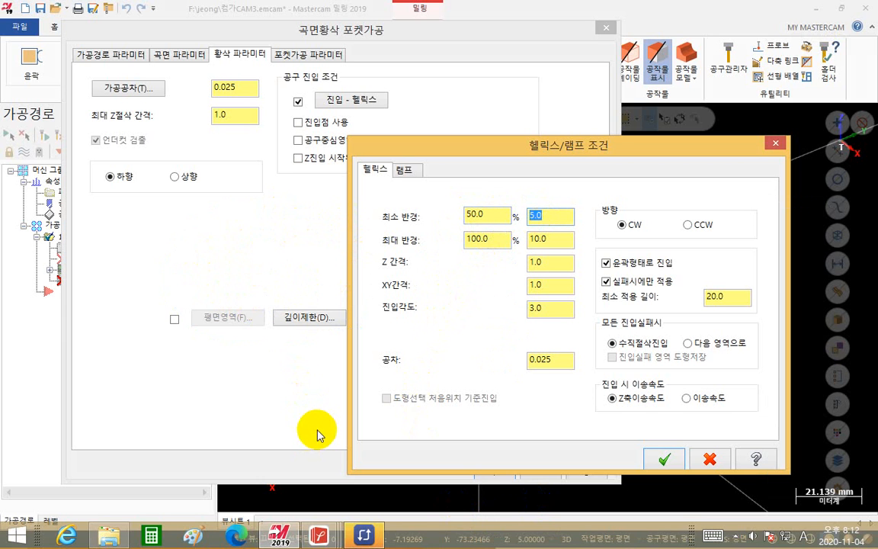
key("Return")
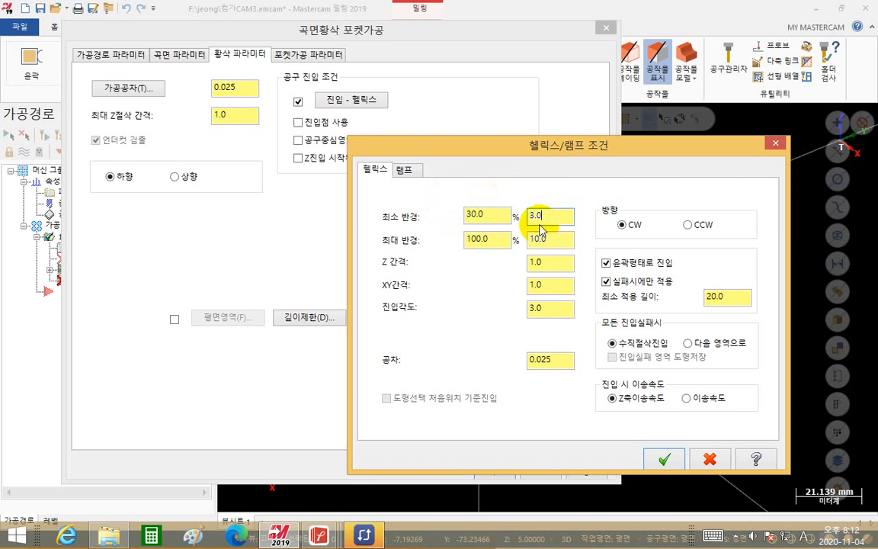
double_click(496, 240)
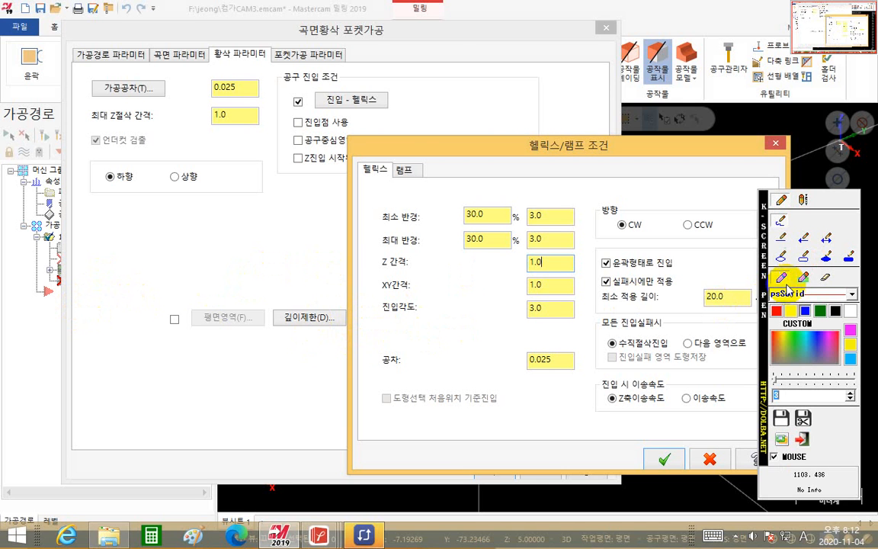
Draw a red horizontal line over the rough parameters and a blue valley-shaped profile beneath it with the screen pen
left_click(776, 311)
mouse_move(113, 249)
left_mouse_down()
mouse_move(113, 264)
mouse_move(157, 245)
mouse_move(374, 245)
left_mouse_up()
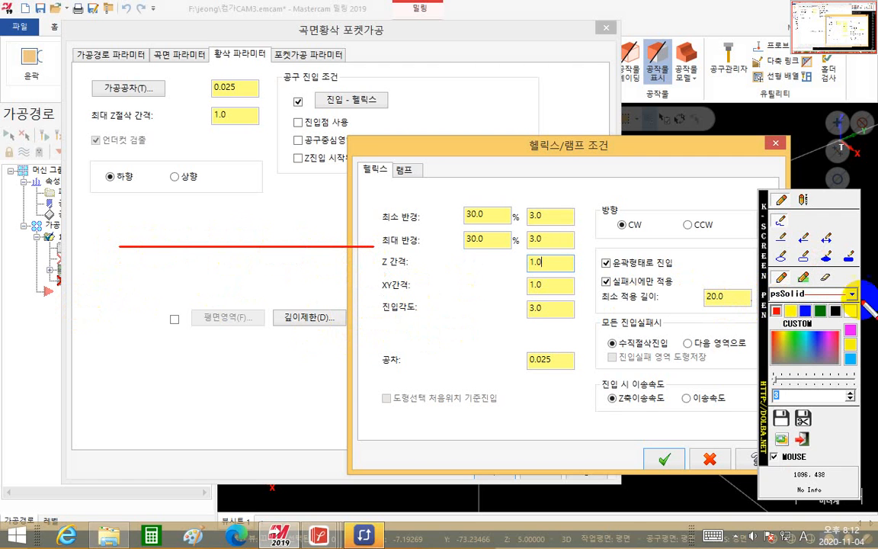
left_click(806, 314)
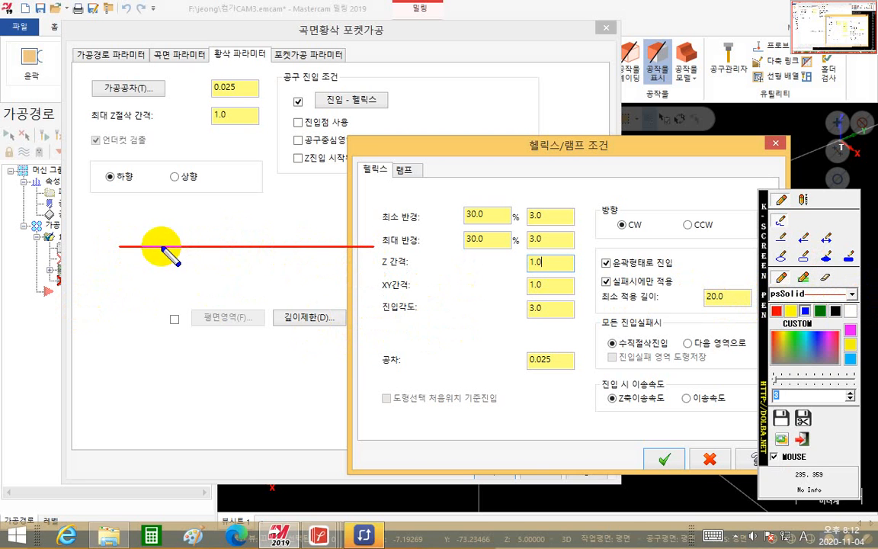
mouse_move(162, 247)
left_mouse_down()
mouse_move(219, 287)
mouse_move(285, 268)
mouse_move(261, 275)
mouse_move(268, 288)
mouse_move(324, 250)
left_mouse_up()
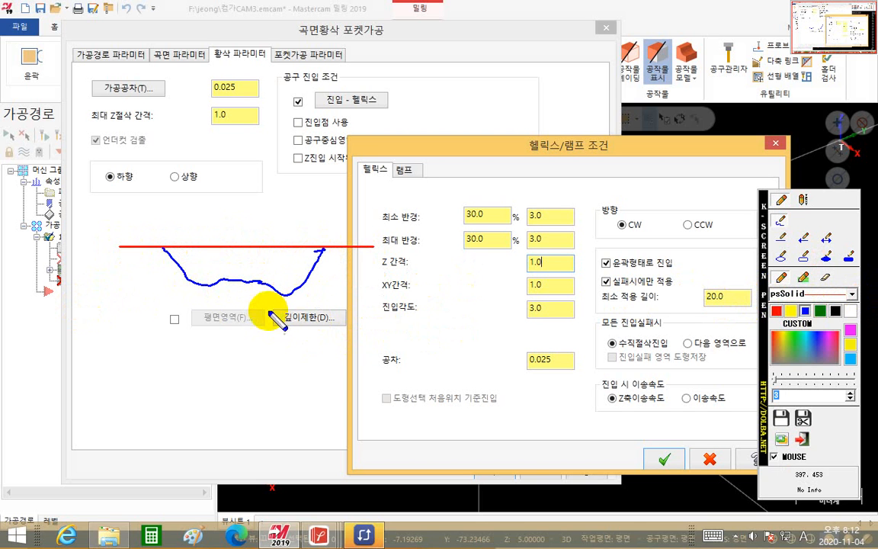
Hatch the material below the valley profile with blue diagonal strokes along its full width
mouse_move(154, 248)
left_mouse_down()
mouse_move(121, 294)
mouse_move(157, 305)
left_mouse_up()
left_click_drag(174, 285, 167, 317)
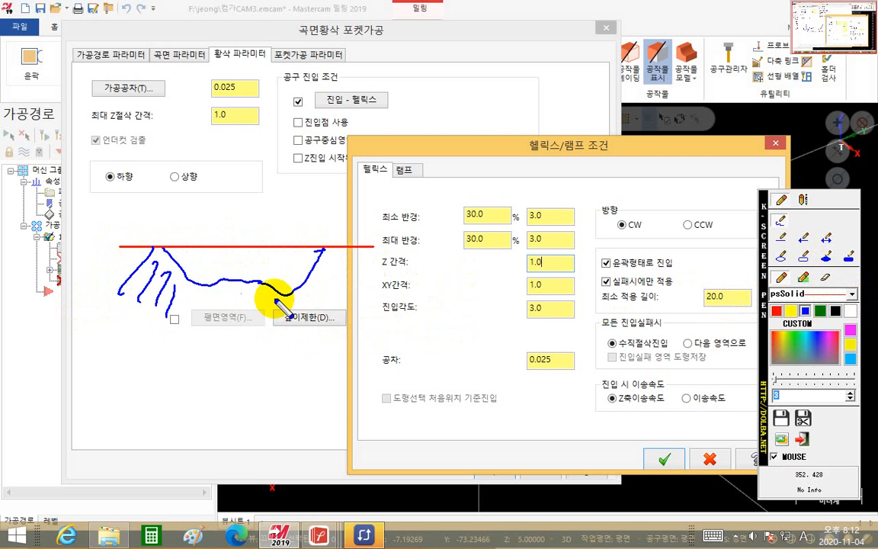
left_click_drag(223, 285, 213, 313)
mouse_move(257, 283)
left_mouse_down()
mouse_move(237, 323)
mouse_move(263, 313)
left_mouse_up()
left_click_drag(285, 295, 278, 313)
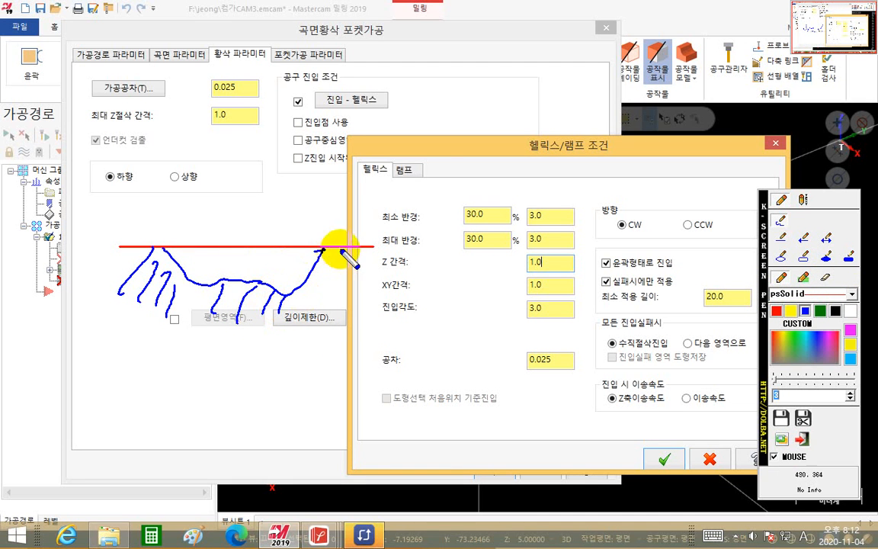
mouse_move(343, 250)
left_mouse_down()
mouse_move(316, 284)
mouse_move(322, 304)
left_mouse_up()
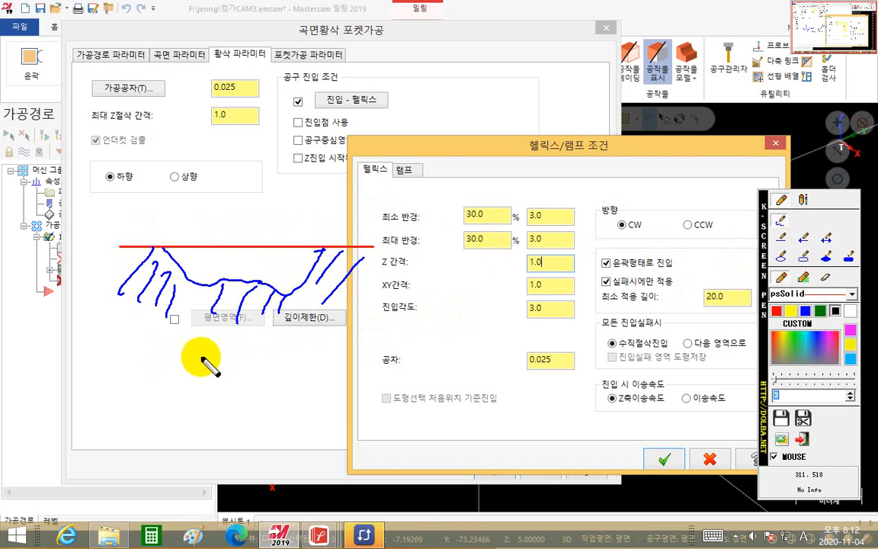
Write the label 정면 in black below the hatched cross-section
mouse_move(196, 357)
left_mouse_down()
mouse_move(218, 376)
mouse_move(222, 364)
left_mouse_up()
mouse_move(223, 354)
left_mouse_down()
mouse_move(221, 379)
mouse_move(249, 381)
left_mouse_up()
left_click_drag(234, 379, 253, 387)
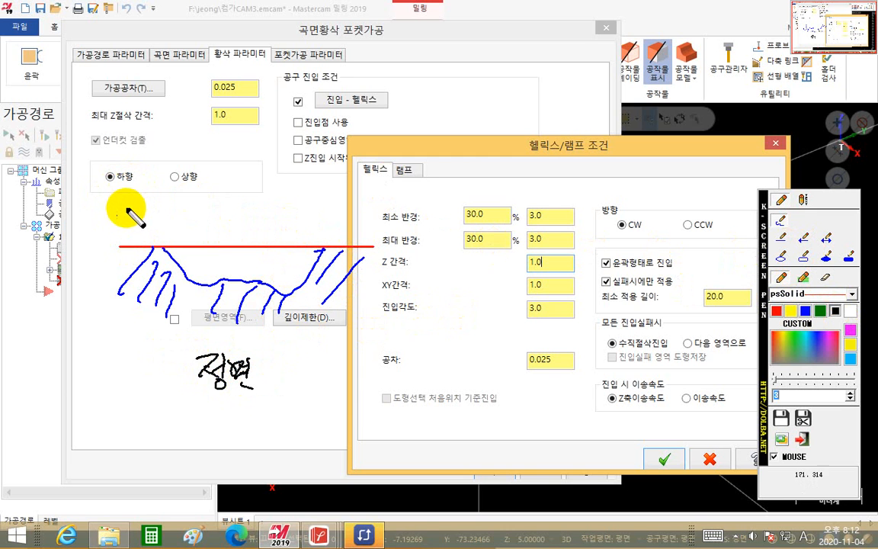
Sketch a black loop above the red line, a zigzag ramp path across it, and a helical entry path beside the section
left_click_drag(107, 201, 108, 199)
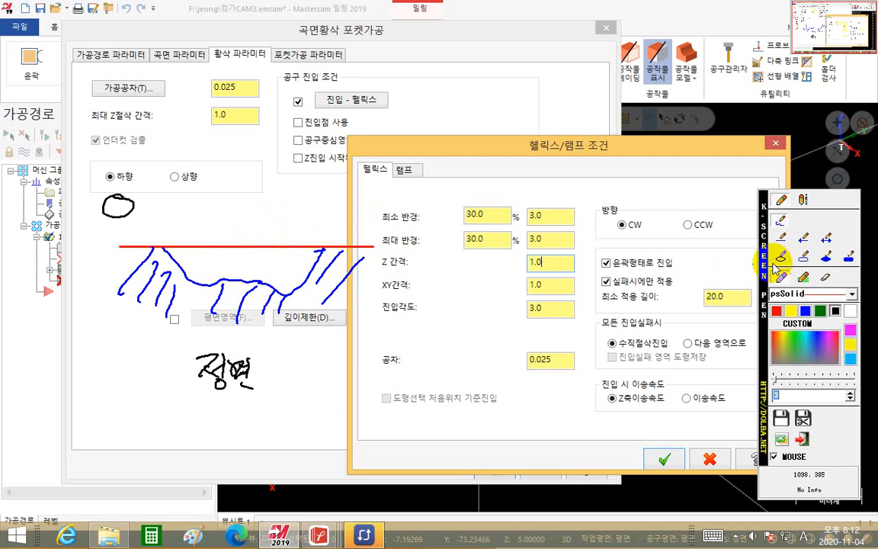
left_click(783, 237)
mouse_move(259, 228)
left_mouse_down()
mouse_move(226, 247)
mouse_move(260, 254)
mouse_move(225, 270)
left_mouse_up()
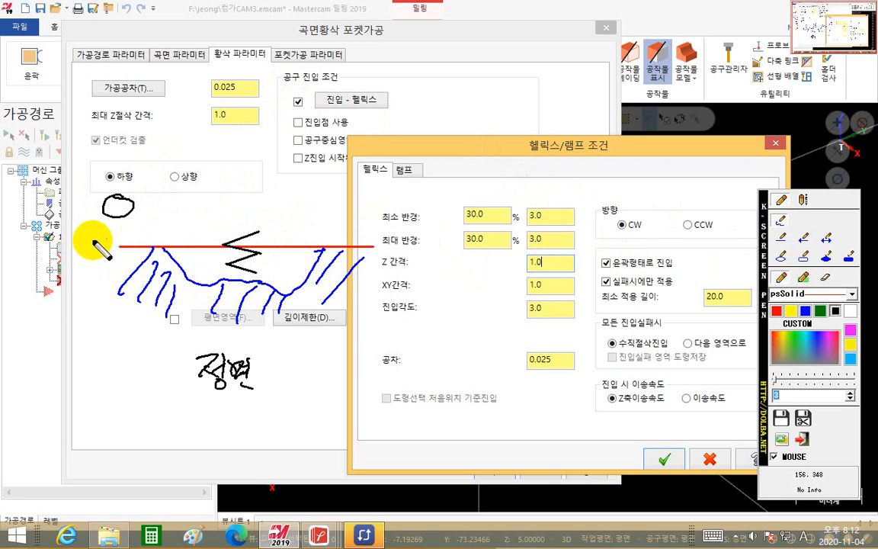
left_click_drag(99, 241, 106, 292)
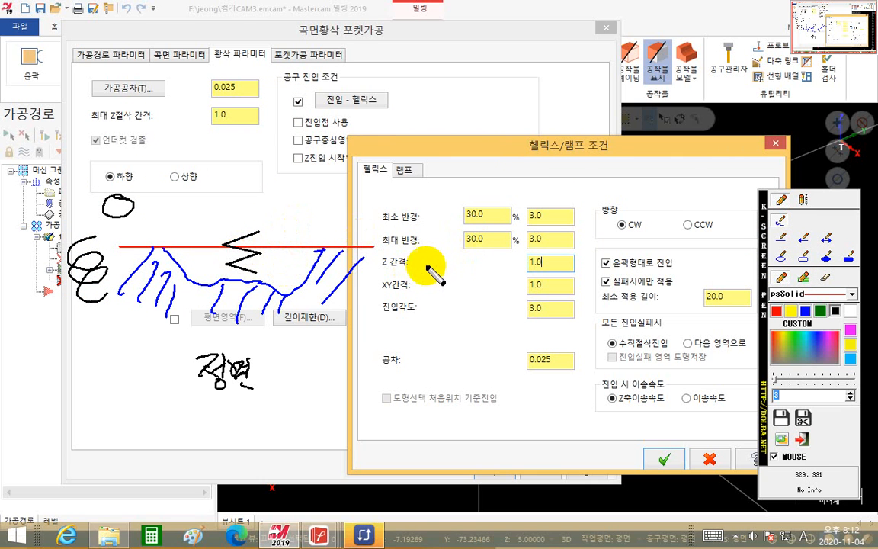
Circle the Z 간격 label and mark the red line as Z0 with a leader
mouse_move(421, 268)
left_mouse_down()
mouse_move(372, 270)
mouse_move(415, 240)
mouse_move(427, 262)
left_mouse_up()
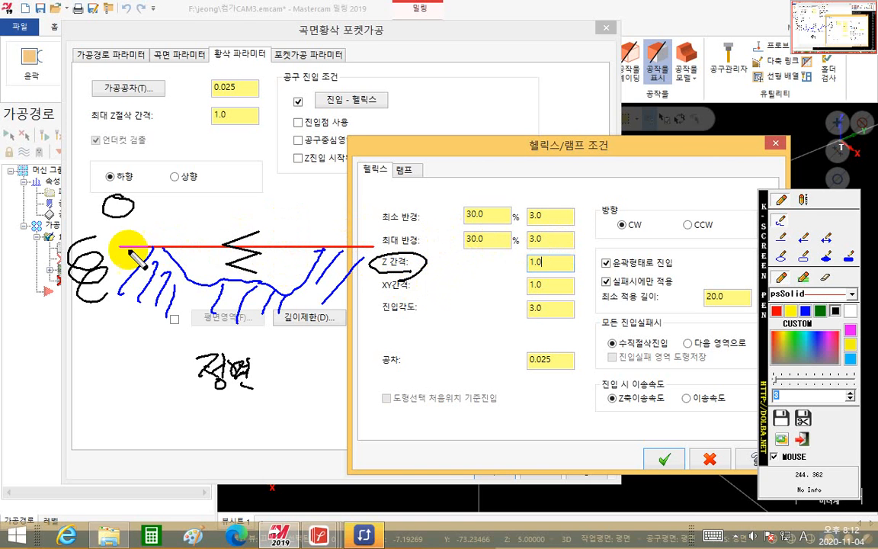
mouse_move(125, 246)
left_mouse_down()
mouse_move(151, 218)
mouse_move(168, 219)
left_mouse_up()
left_click_drag(153, 213, 178, 209)
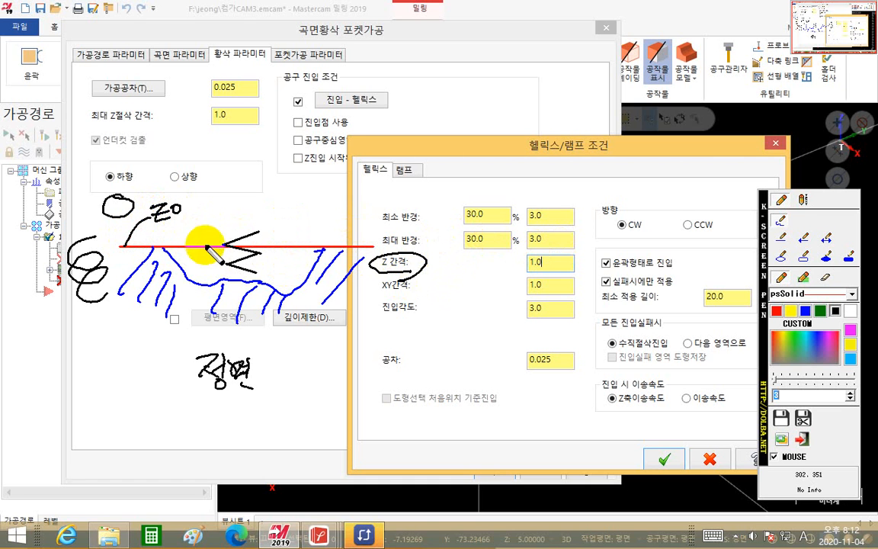
Draw a small loop mark on the red line, circle the Z 간격 value, and write 0.5 beside it
left_click_drag(169, 258, 189, 269)
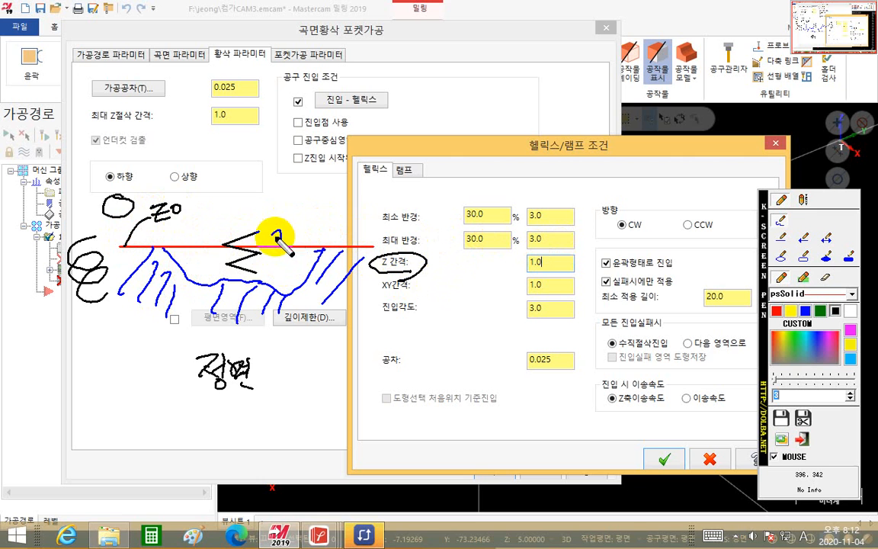
left_click_drag(278, 237, 275, 238)
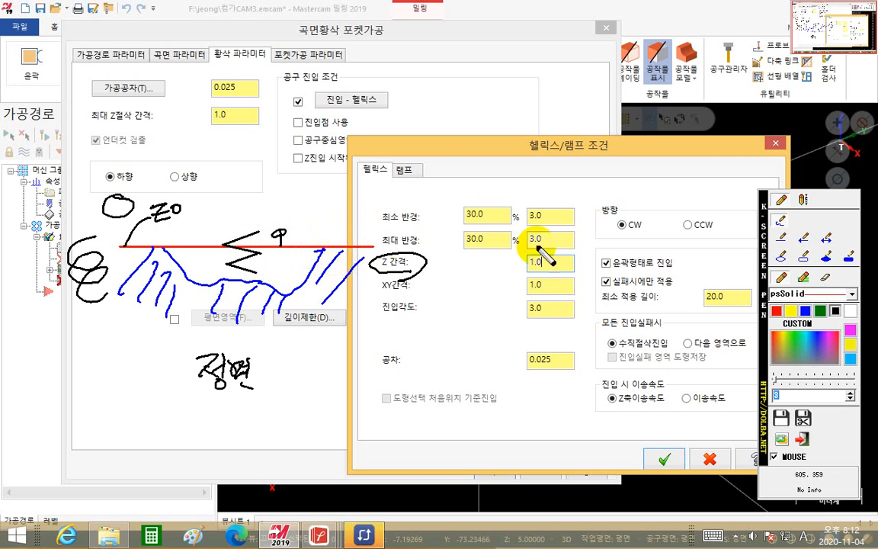
mouse_move(549, 264)
left_mouse_down()
mouse_move(519, 256)
mouse_move(543, 271)
mouse_move(588, 261)
left_mouse_up()
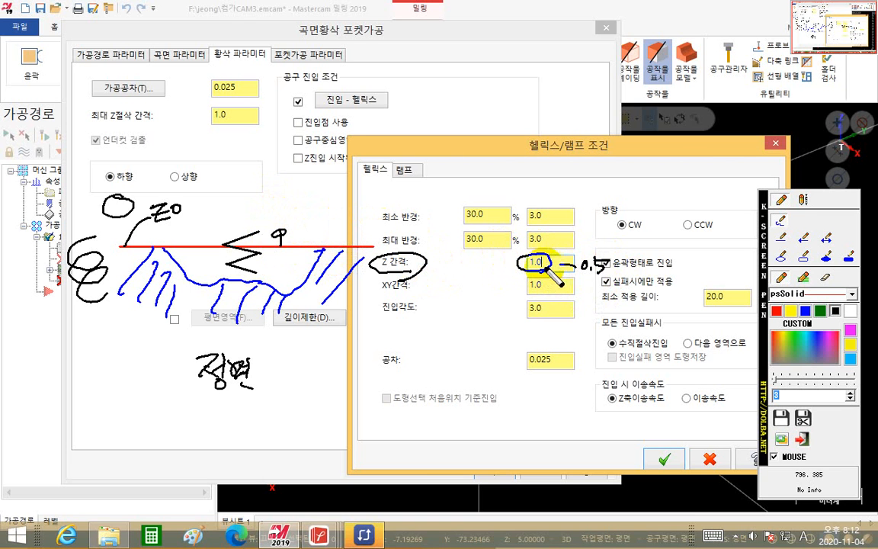
left_click_drag(547, 271, 544, 269)
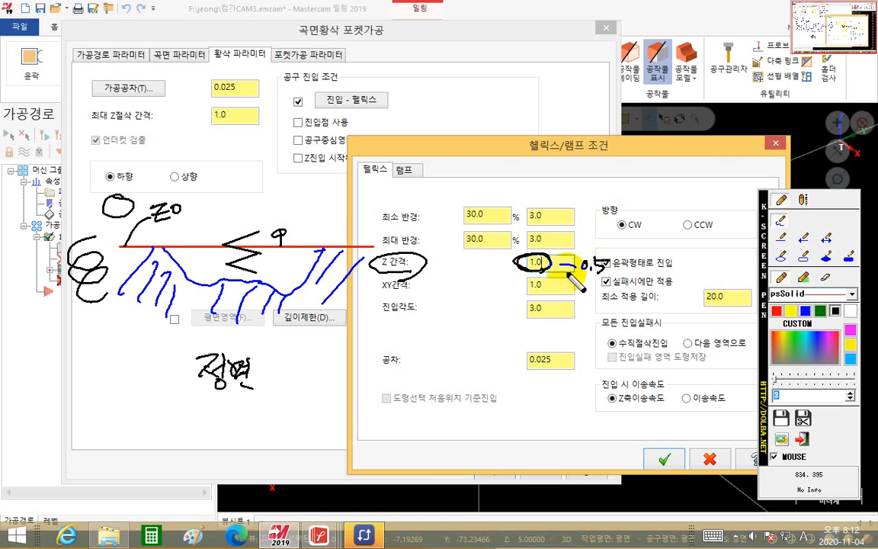
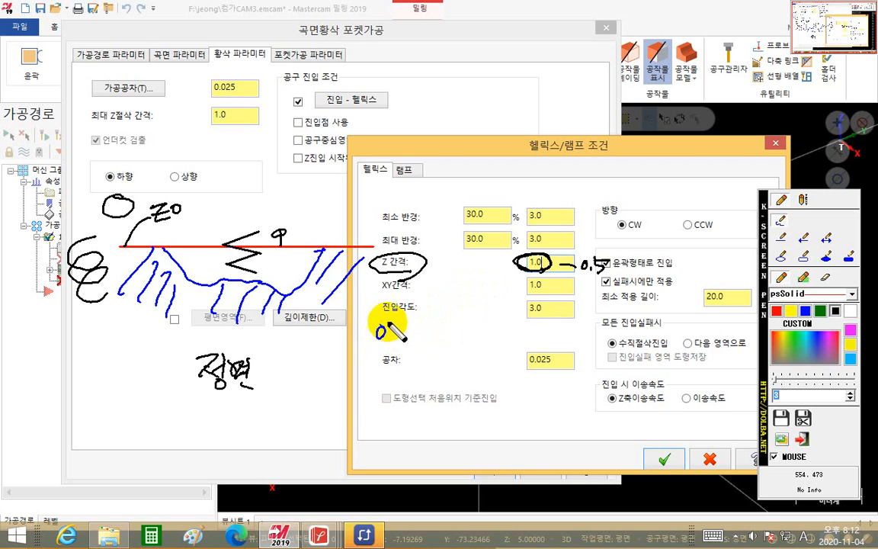
Handwrite a two-line black note below 진입각도, circle its lower line, and clear the annotations
left_click_drag(380, 324, 381, 325)
mouse_move(391, 322)
left_mouse_down()
mouse_move(391, 341)
mouse_move(402, 332)
mouse_move(415, 347)
mouse_move(423, 336)
mouse_move(436, 343)
left_mouse_up()
left_click_drag(440, 330, 456, 346)
left_click_drag(455, 335, 464, 334)
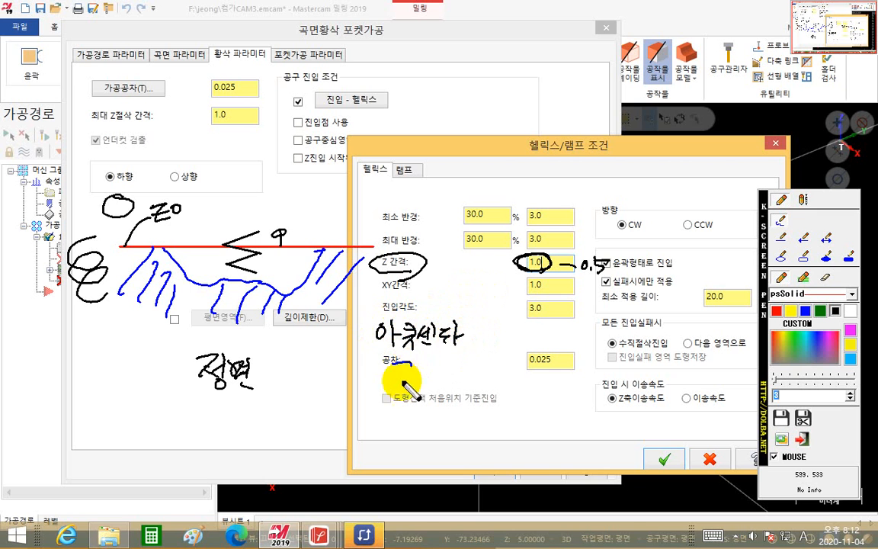
mouse_move(396, 365)
left_mouse_down()
mouse_move(415, 379)
mouse_move(436, 371)
left_mouse_up()
mouse_move(447, 359)
left_mouse_down()
mouse_move(448, 382)
mouse_move(455, 372)
left_mouse_up()
mouse_move(364, 325)
left_mouse_down()
mouse_move(351, 335)
mouse_move(369, 346)
left_mouse_up()
mouse_move(445, 328)
left_mouse_down()
mouse_move(415, 394)
mouse_move(481, 376)
left_mouse_up()
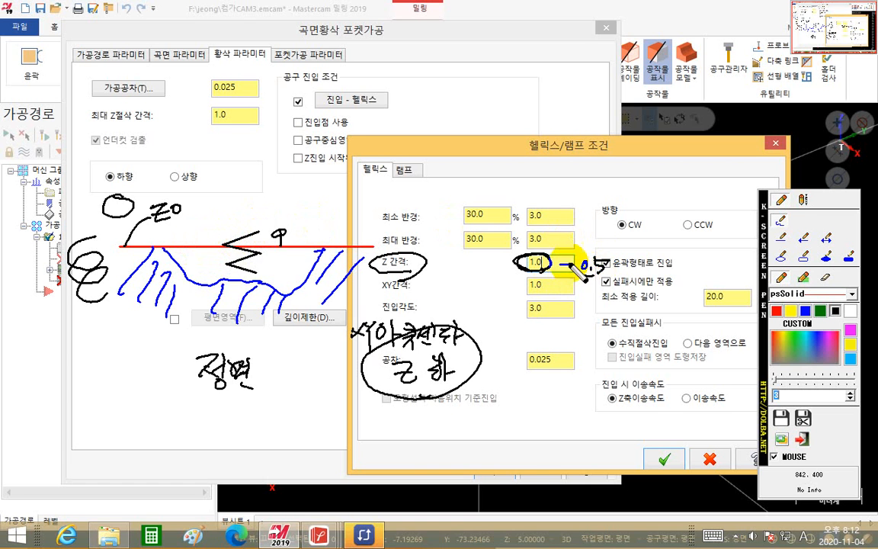
left_click_drag(570, 265, 585, 283)
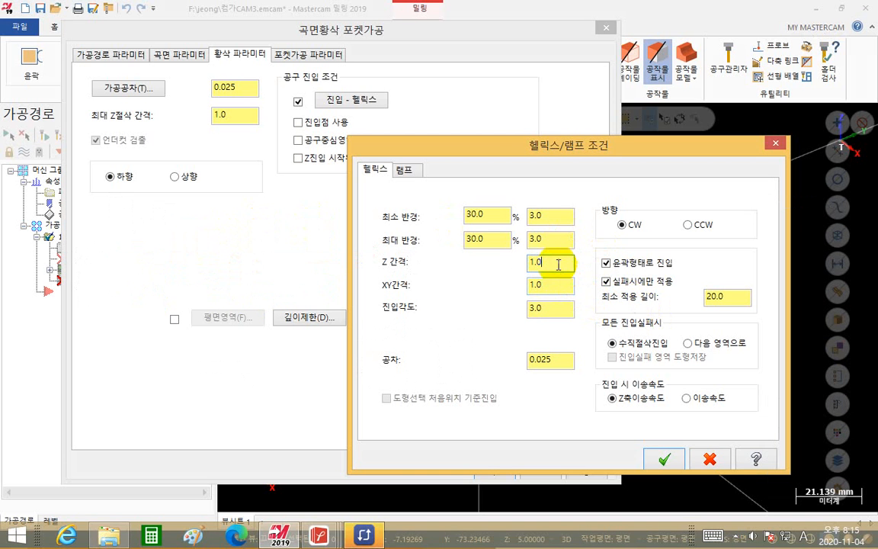
Move the helix/ramp conditions dialog aside and sketch a large and a smaller overlapping black circle over the rough parameters
left_click_drag(559, 264, 500, 245)
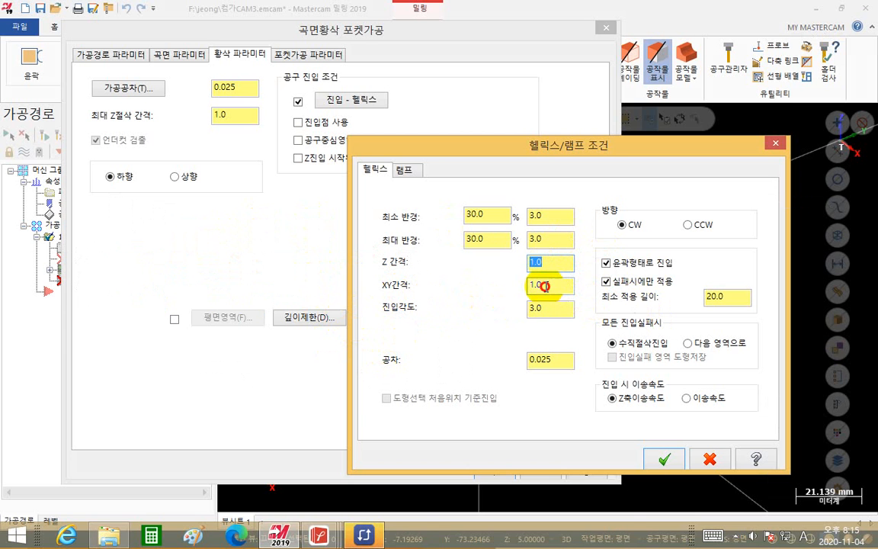
left_click_drag(675, 150, 813, 94)
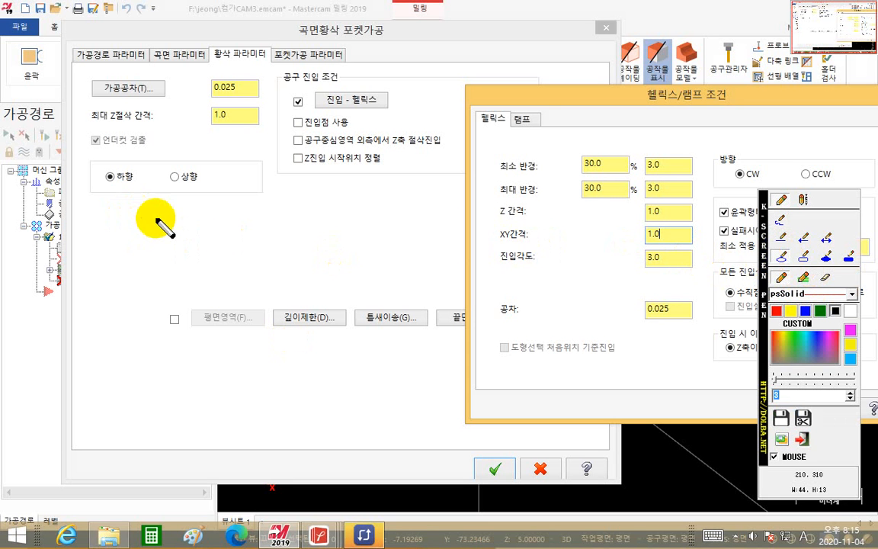
mouse_move(142, 218)
left_mouse_down()
mouse_move(327, 340)
mouse_move(298, 356)
left_mouse_up()
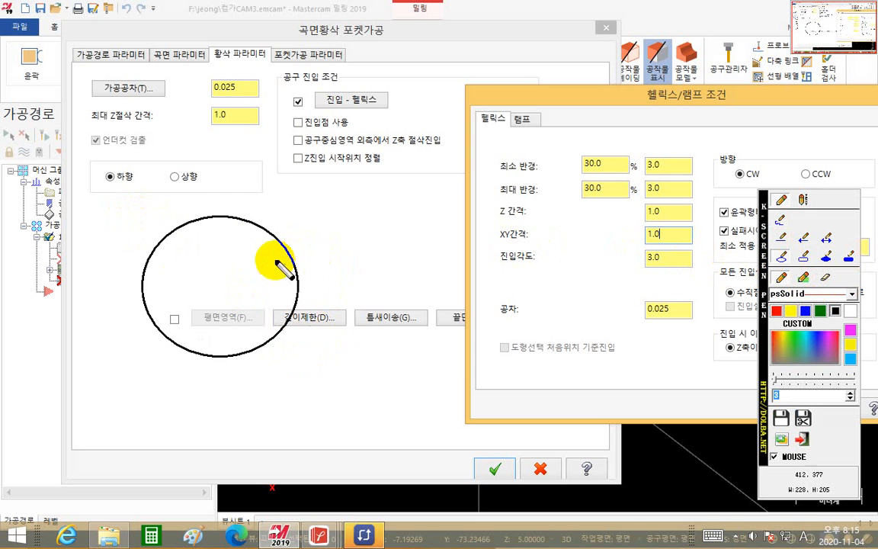
left_click_drag(263, 249, 366, 334)
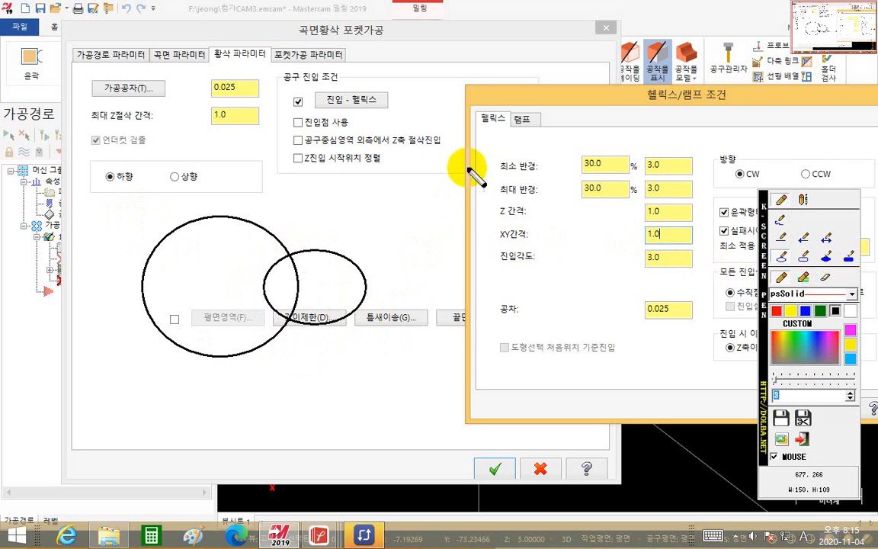
key("ctrl+z")
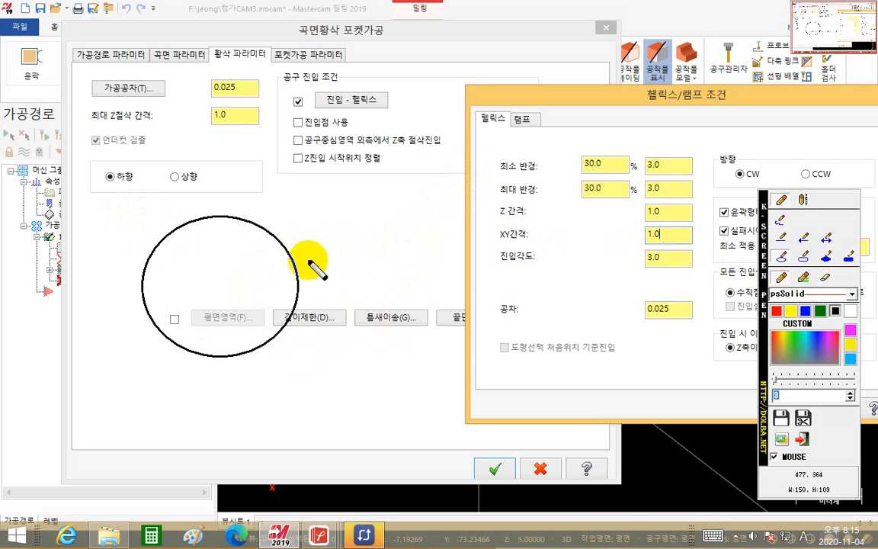
left_click_drag(263, 253, 373, 352)
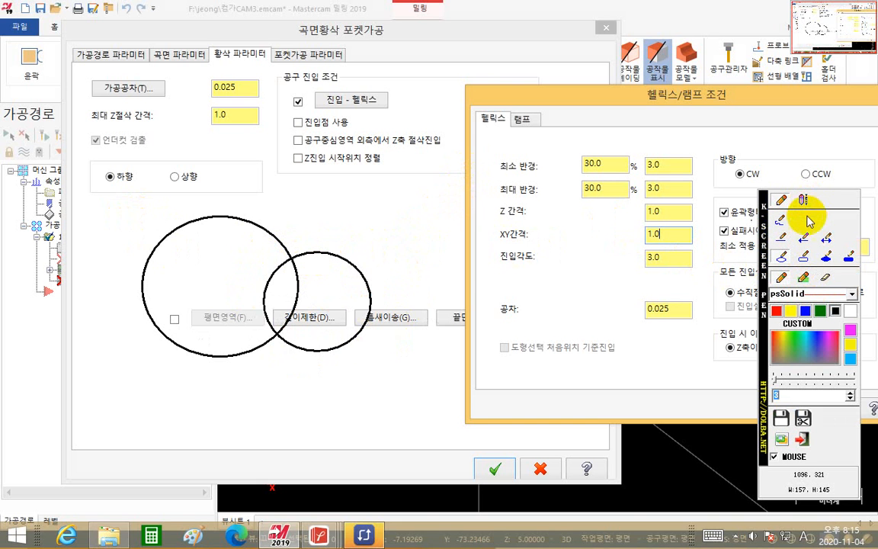
Erase the overlapping arcs between the two circles with an eraser of size 5 to leave one joined outline
left_click(826, 276)
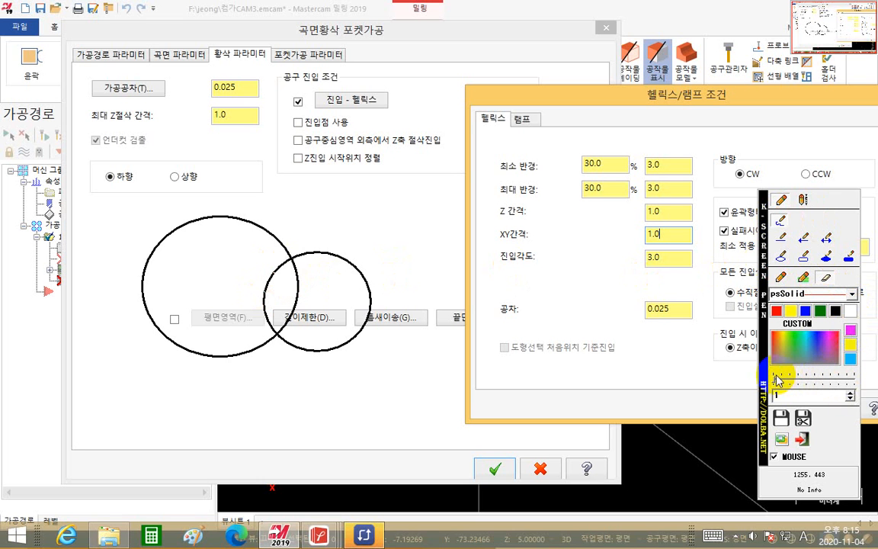
left_click(850, 392)
left_click(849, 393)
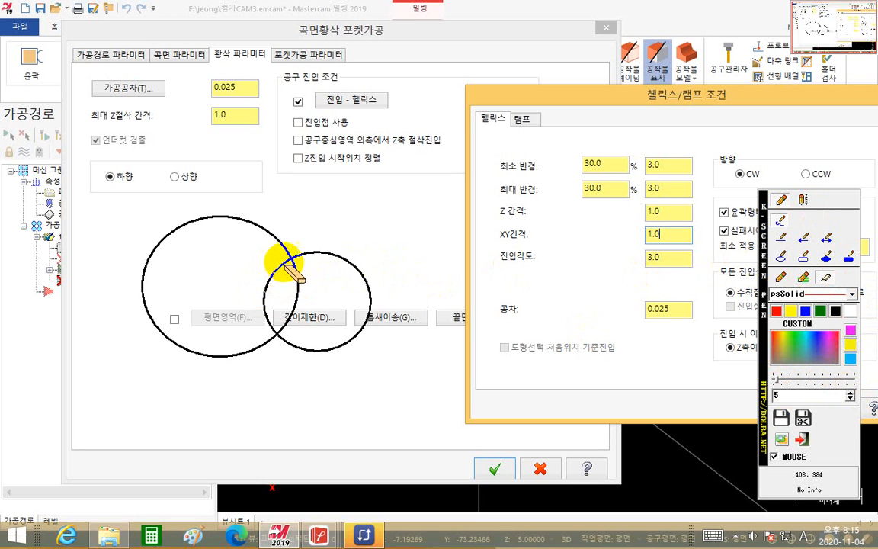
left_click_drag(263, 298, 272, 309)
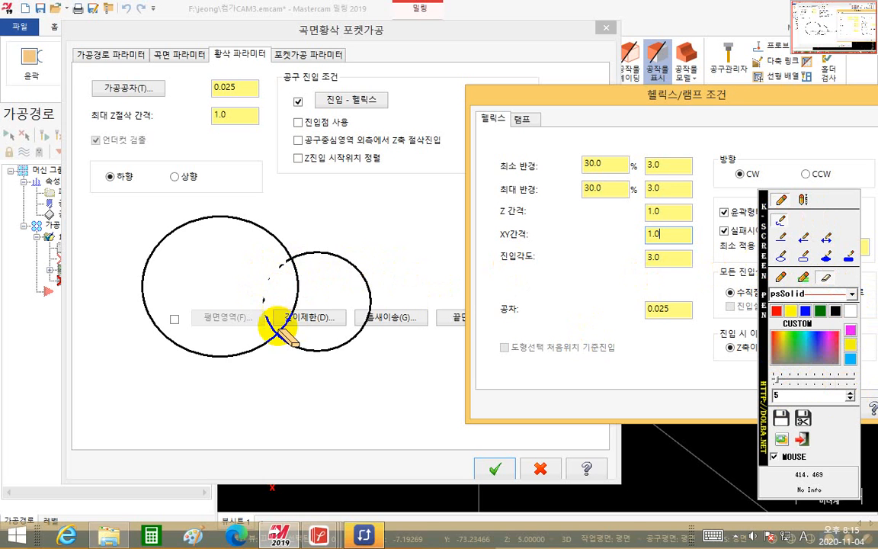
left_click_drag(296, 273, 294, 305)
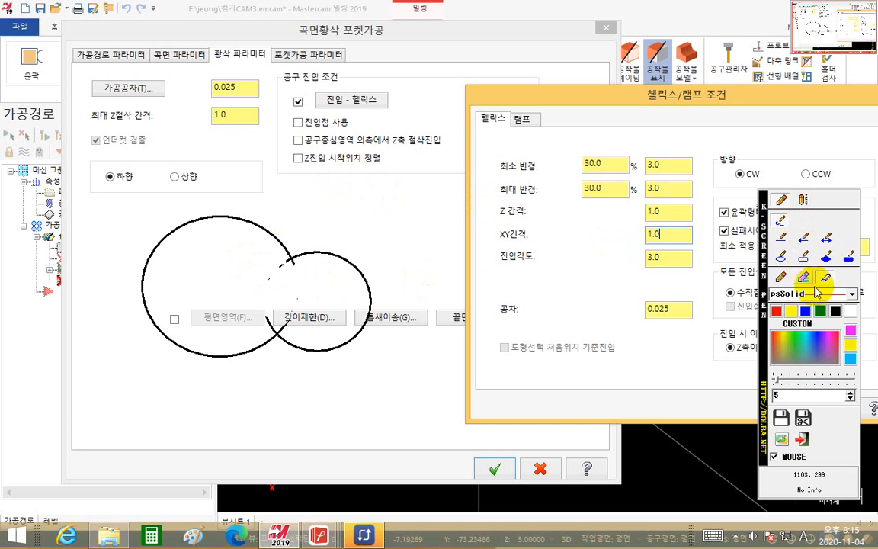
Draw a red freehand helix above the outline and a small red circle inside the large circle, then circle the XY간격 label
left_click(779, 279)
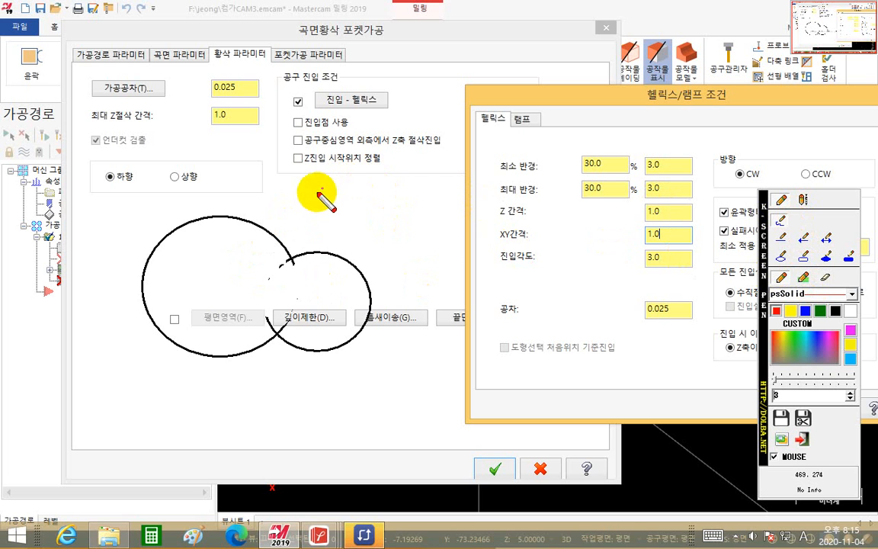
mouse_move(316, 194)
left_mouse_down()
mouse_move(314, 203)
mouse_move(344, 226)
left_mouse_up()
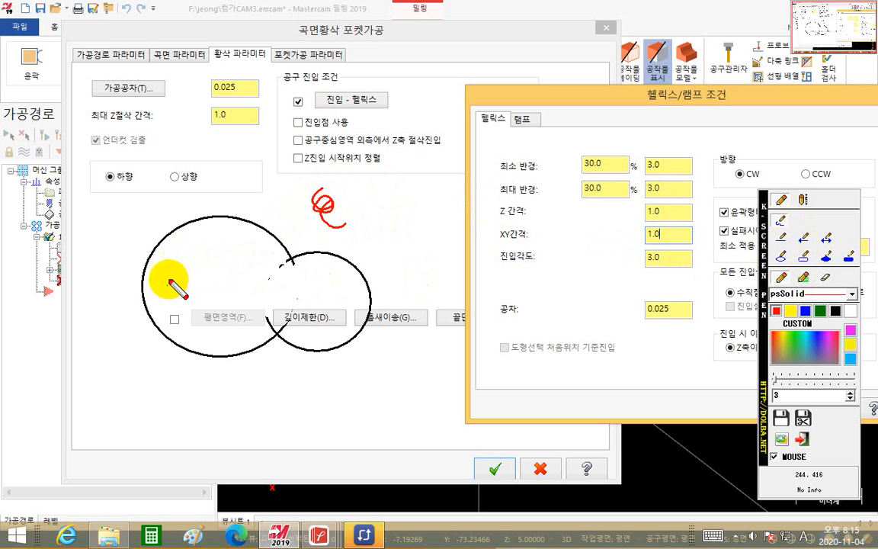
mouse_move(170, 283)
left_mouse_down()
mouse_move(163, 291)
mouse_move(168, 276)
left_mouse_up()
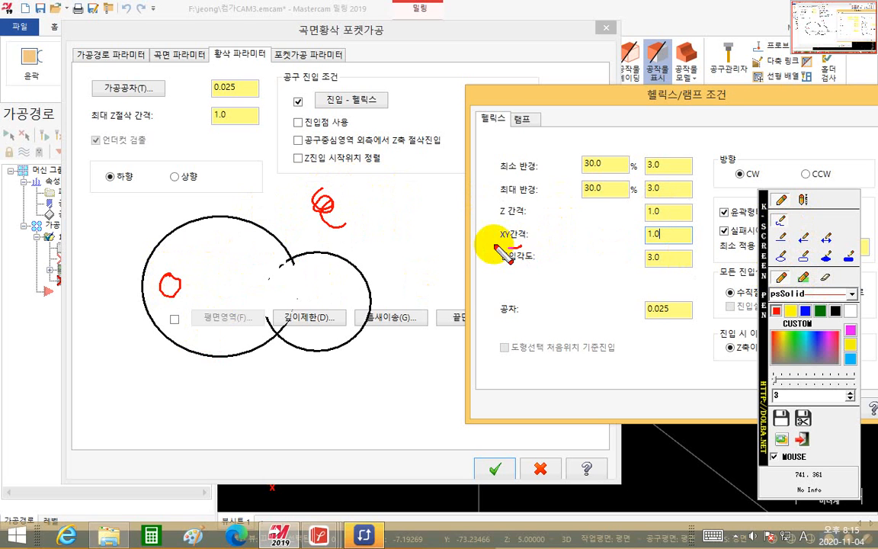
mouse_move(487, 245)
left_mouse_down()
mouse_move(494, 233)
mouse_move(542, 243)
mouse_move(531, 239)
left_mouse_up()
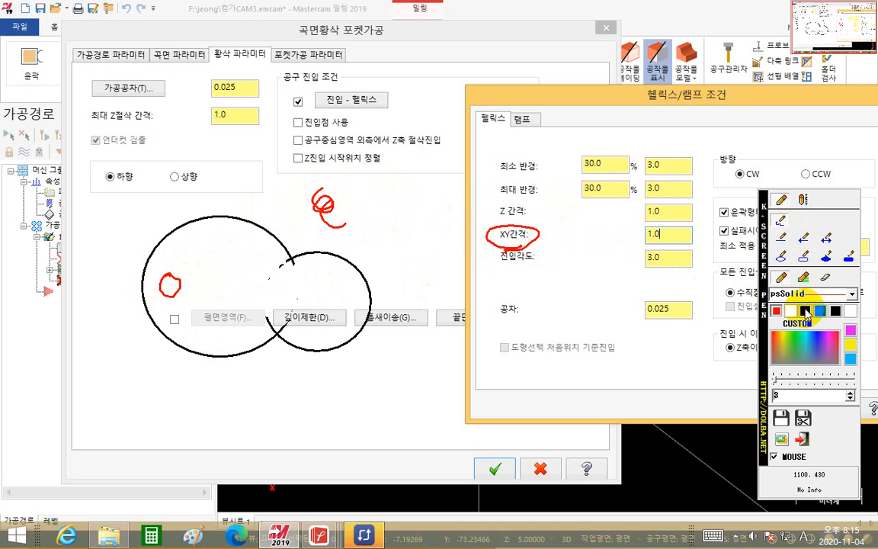
Draw a short blue arrow from the large circle's edge to the small red circle
left_click(803, 238)
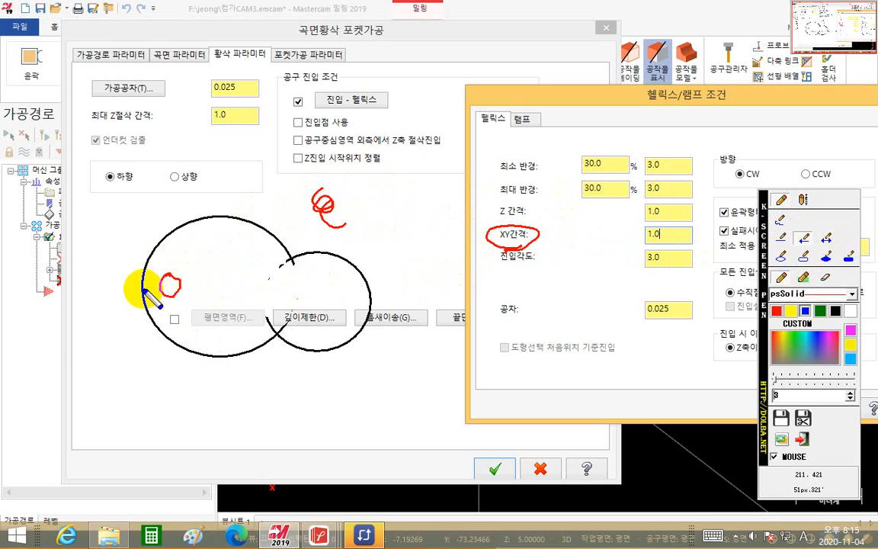
mouse_move(140, 287)
left_mouse_down()
mouse_move(162, 287)
mouse_move(164, 248)
left_mouse_up()
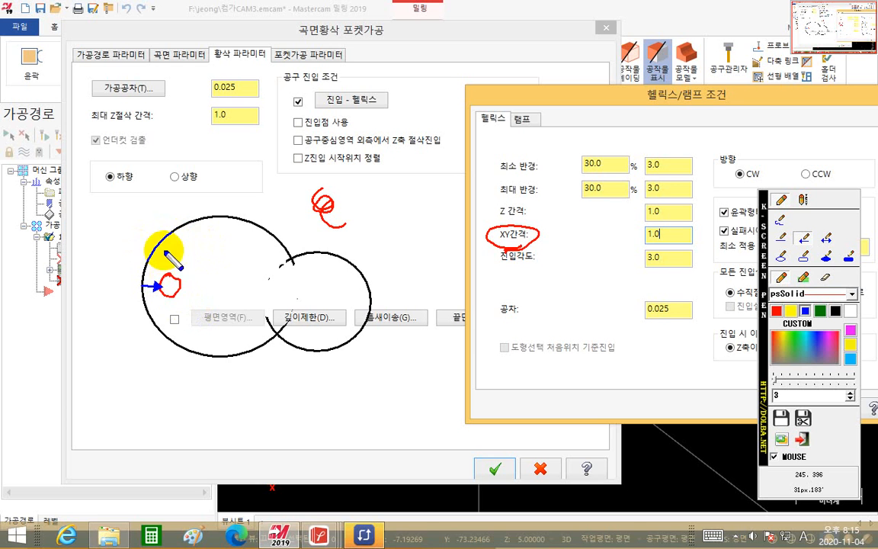
mouse_move(173, 274)
left_mouse_down()
mouse_move(155, 283)
mouse_move(176, 288)
left_mouse_up()
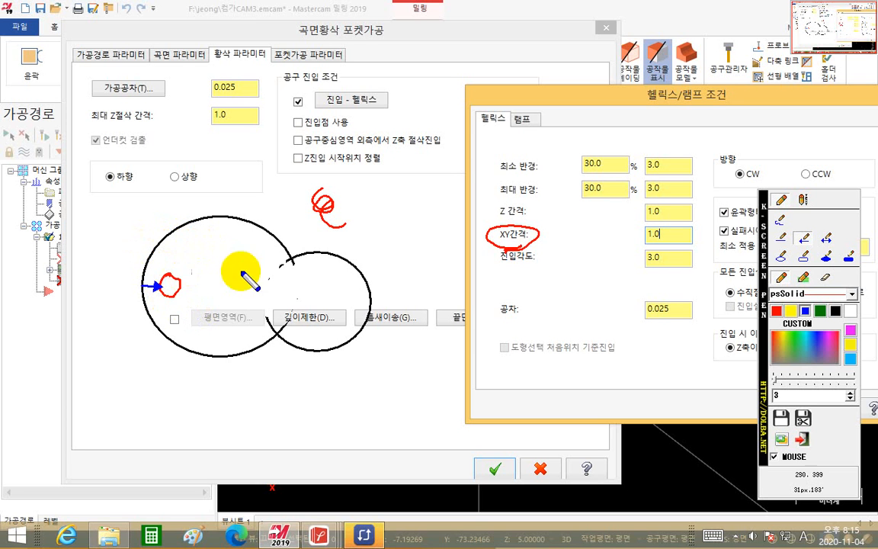
Draw a blue rectangle beside the joined circles and a small red circle inside its lower-left corner
left_click(803, 256)
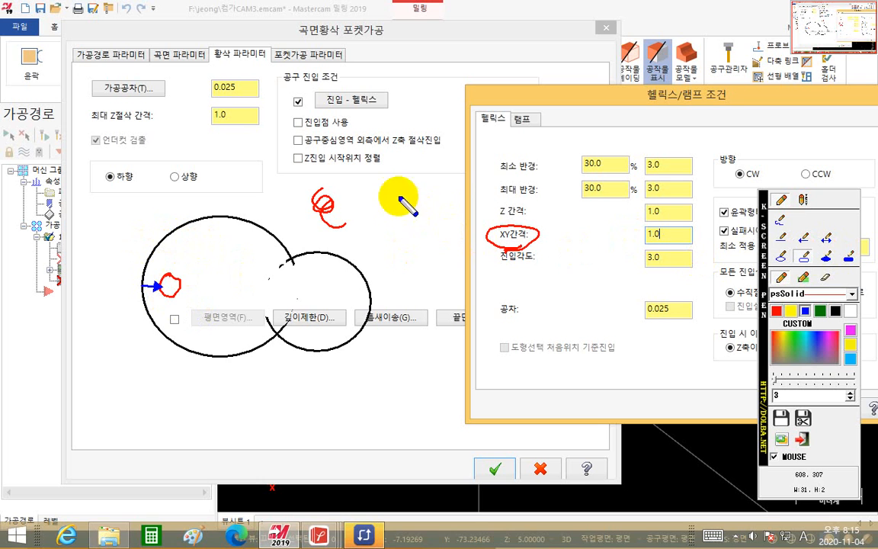
left_click_drag(397, 194, 466, 289)
left_click(779, 221)
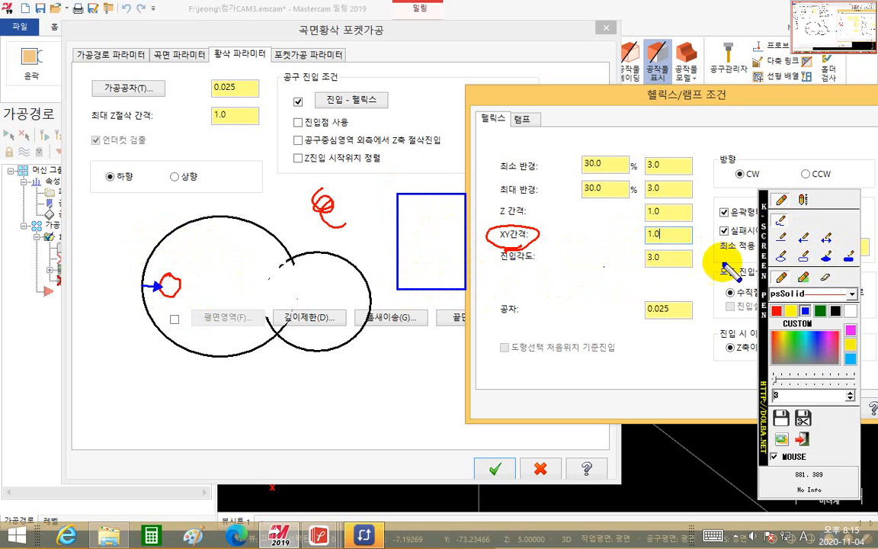
left_click(780, 257)
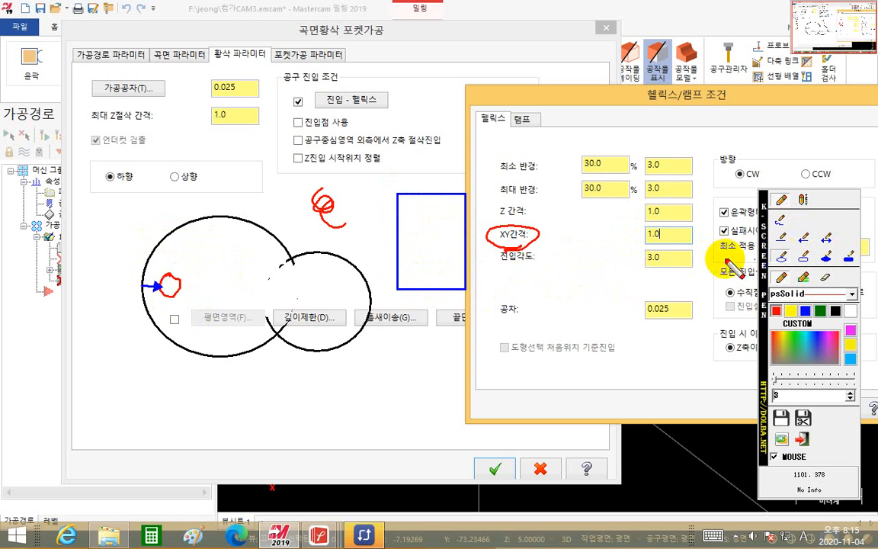
left_click_drag(412, 266, 432, 290)
Draw two black arrows from the rectangle's adjacent edges to its small red circle, and clear all annotations
left_click(804, 239)
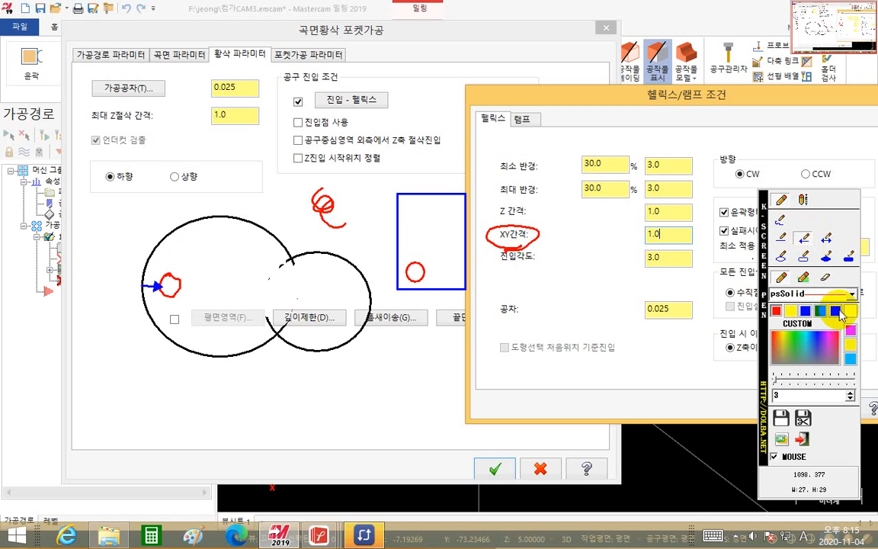
left_click(836, 311)
left_click_drag(389, 272, 414, 275)
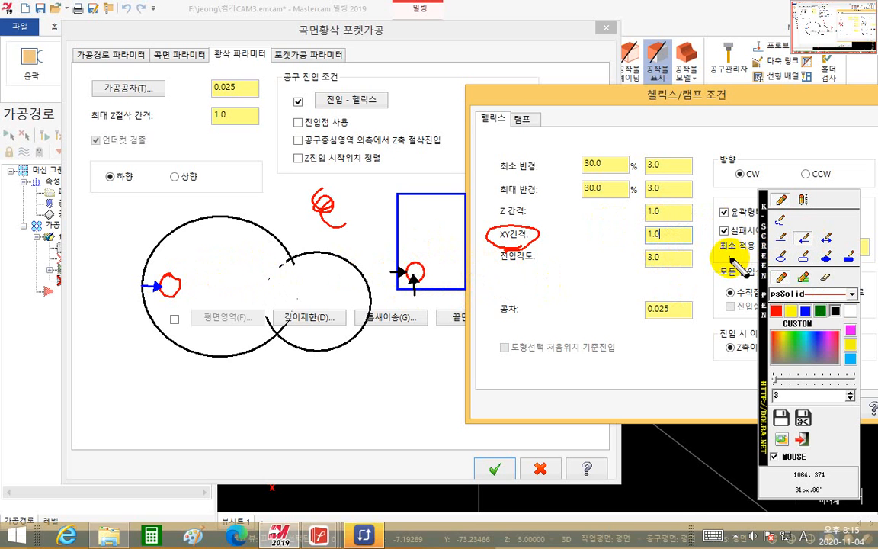
key("Escape")
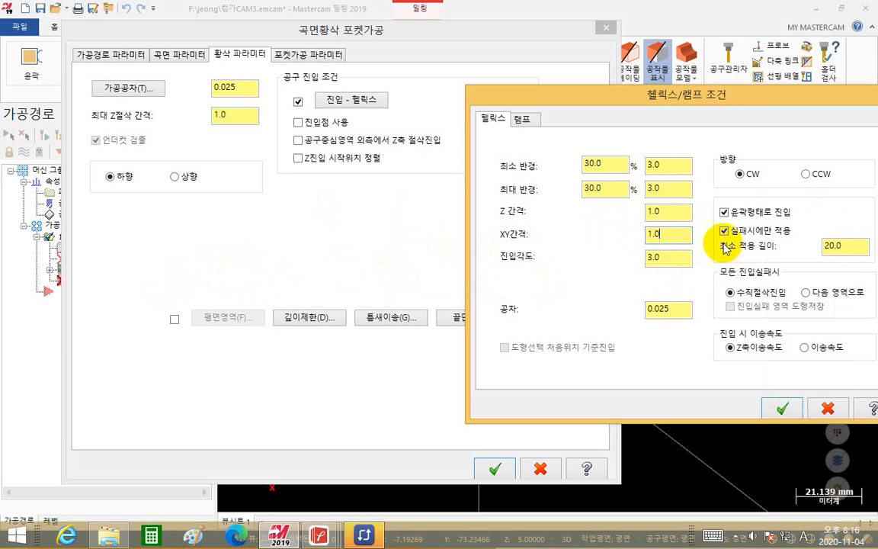
Move the helix/ramp conditions dialog back over the rough parameters and set XY간격 to 5.0
left_click_drag(707, 100, 508, 61)
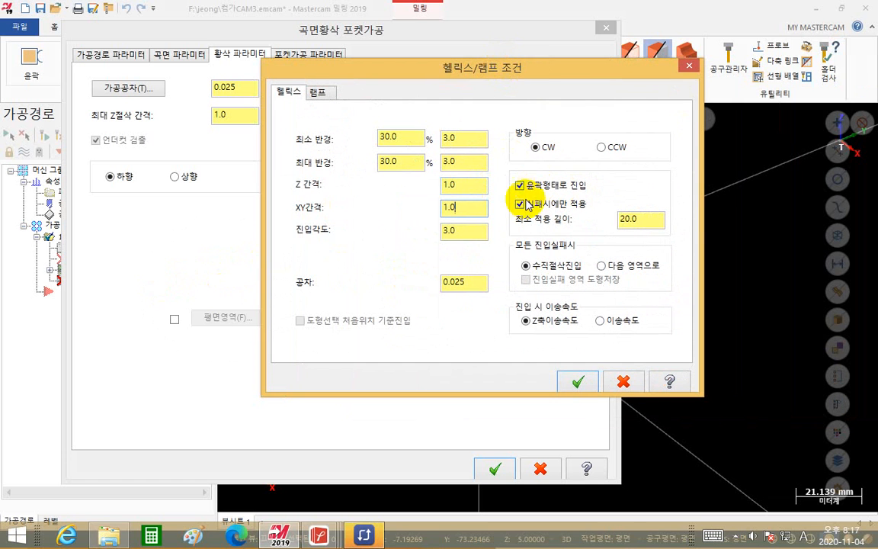
double_click(465, 208)
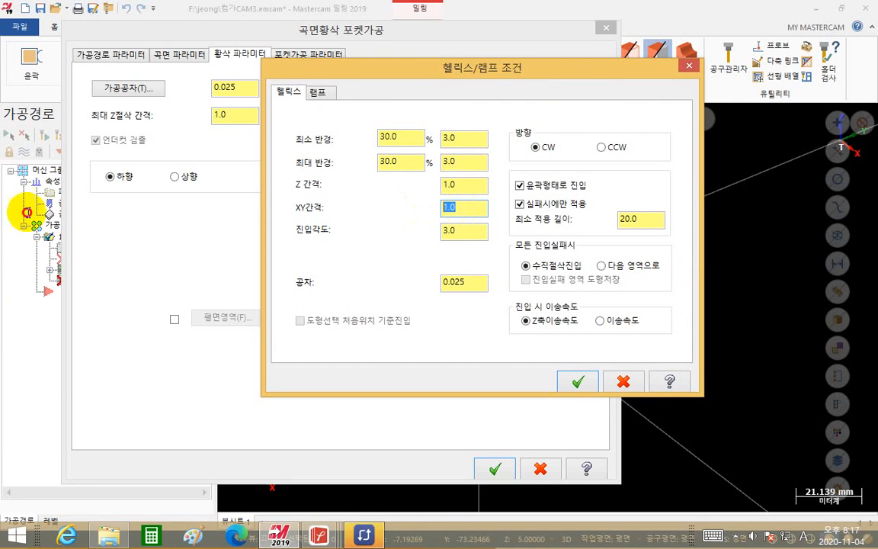
type("5")
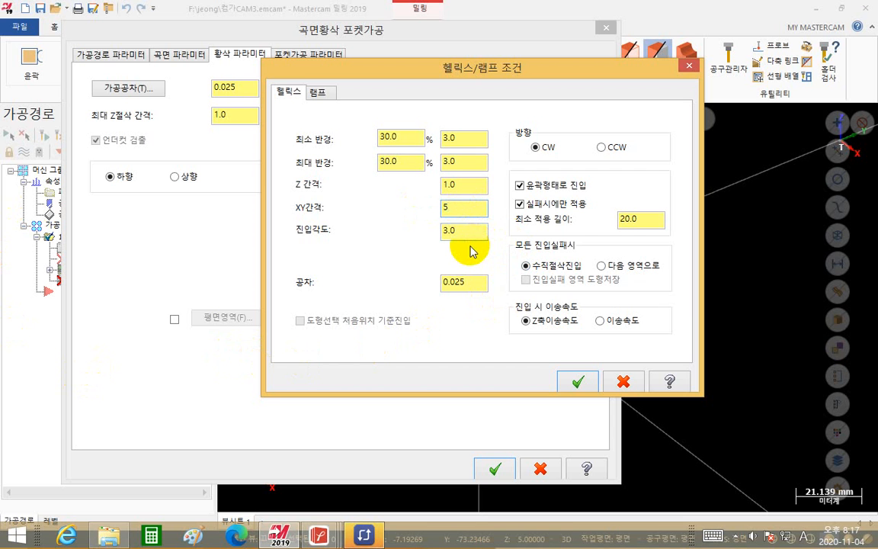
key("Tab")
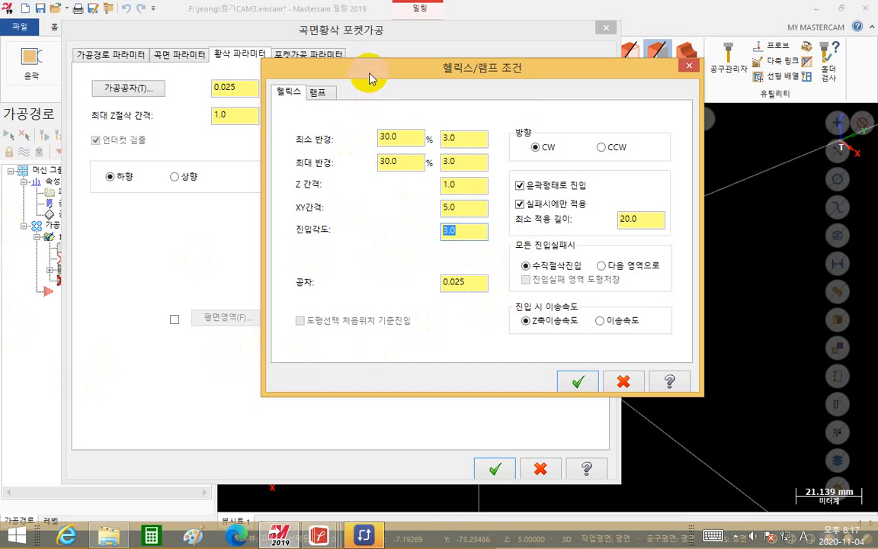
Move the helix/ramp conditions dialog aside and draw a descending zigzag of four black arrows over the rough parameters
left_click_drag(370, 79, 486, 57)
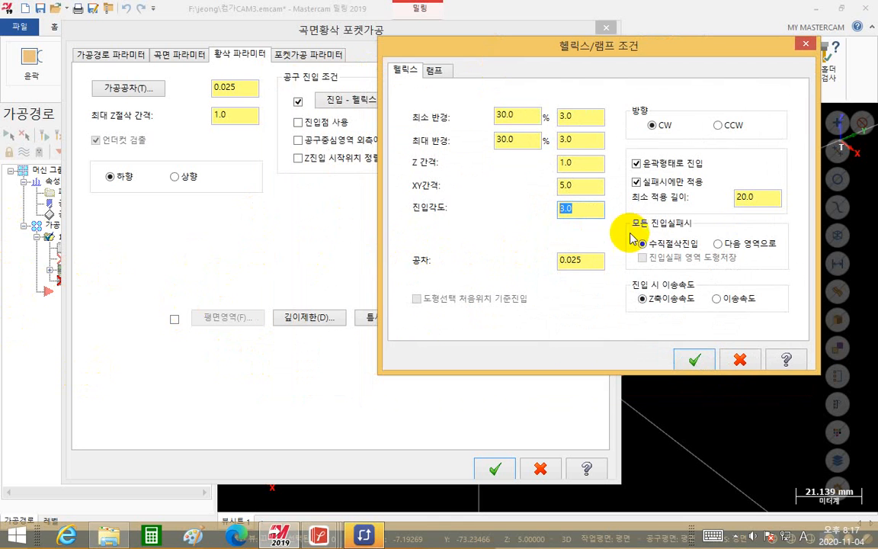
key("ctrl+2")
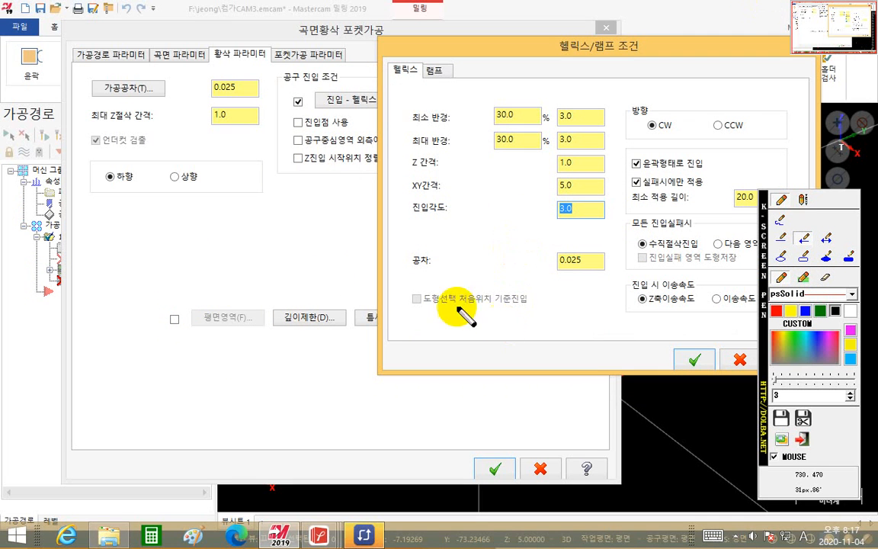
left_click_drag(254, 204, 173, 244)
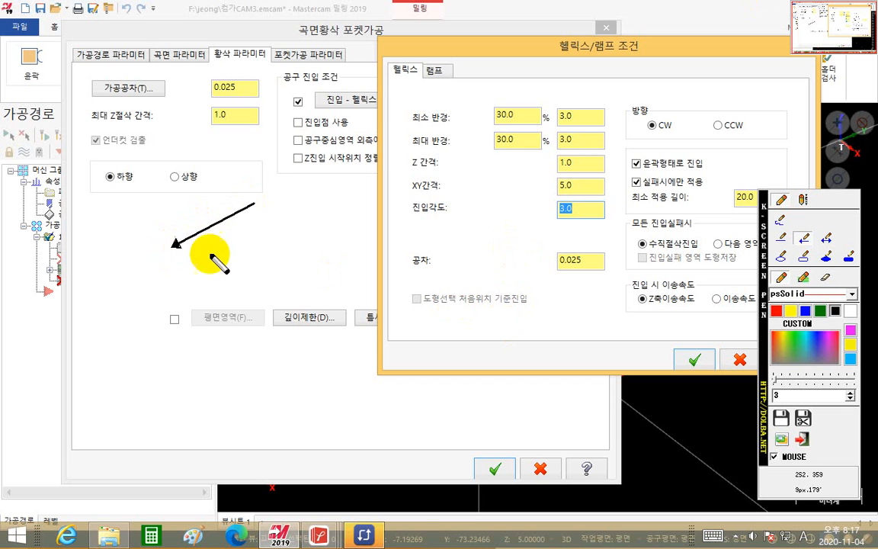
left_click(251, 270)
left_click(175, 317)
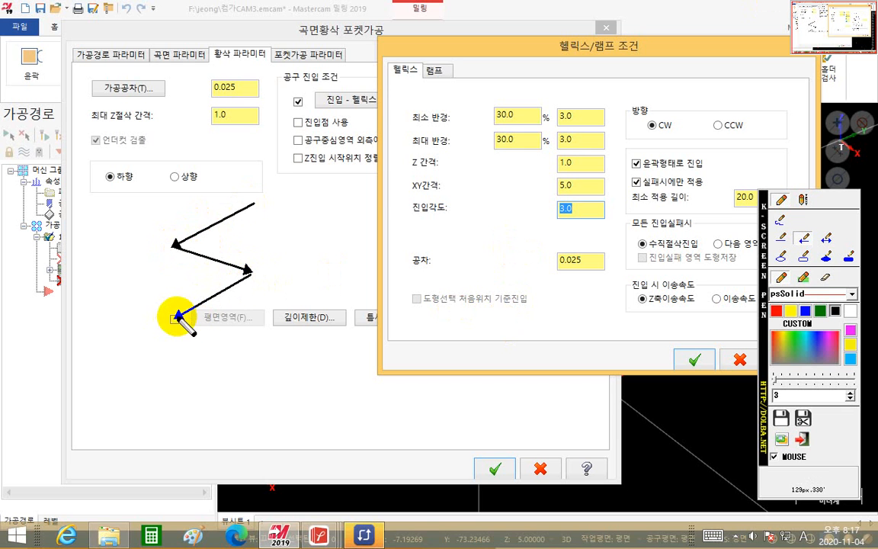
left_click(279, 387)
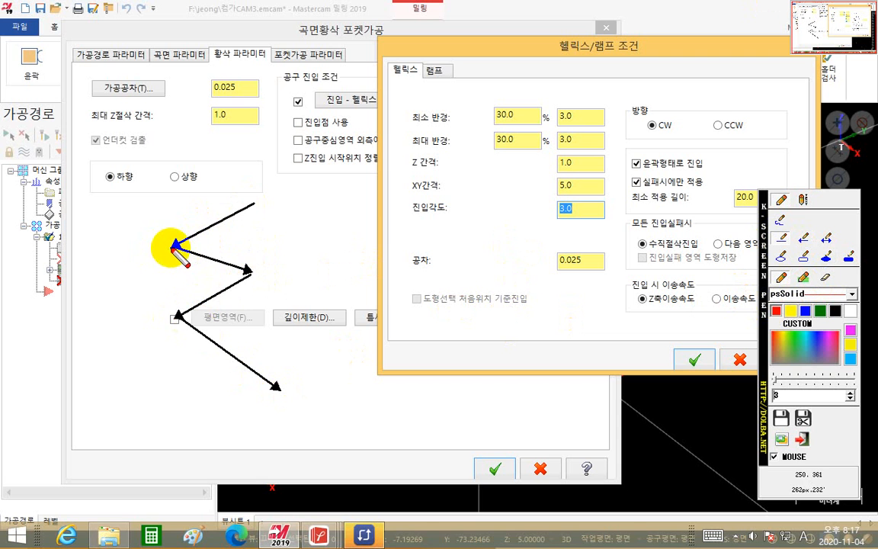
Draw a red horizontal line from the first zigzag corner, circle the 진입각도 value, mark the angles with red arcs, and clear the annotations
left_click_drag(175, 248, 430, 248)
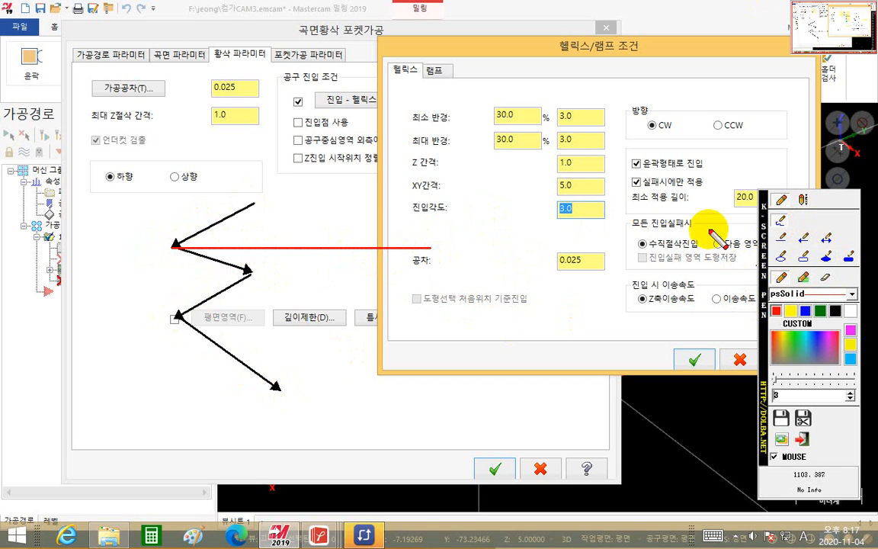
left_click_drag(564, 200, 580, 226)
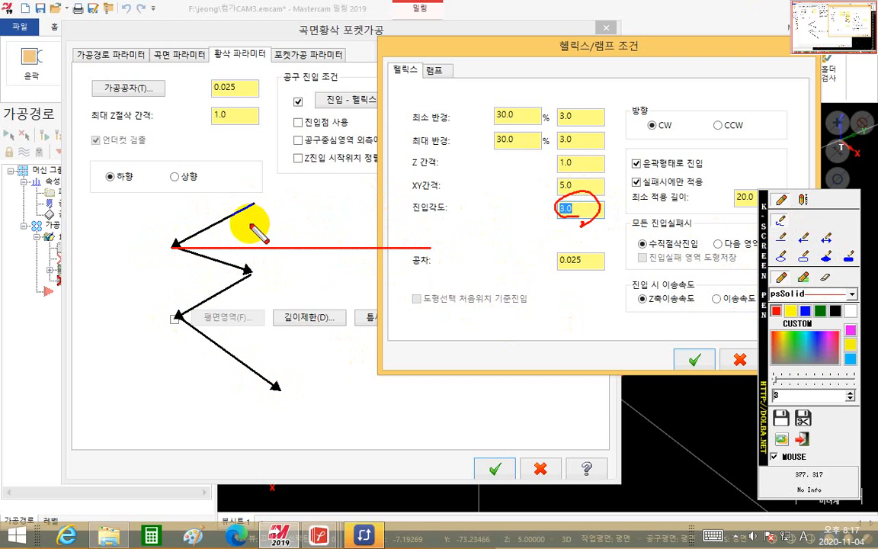
left_click_drag(246, 219, 253, 241)
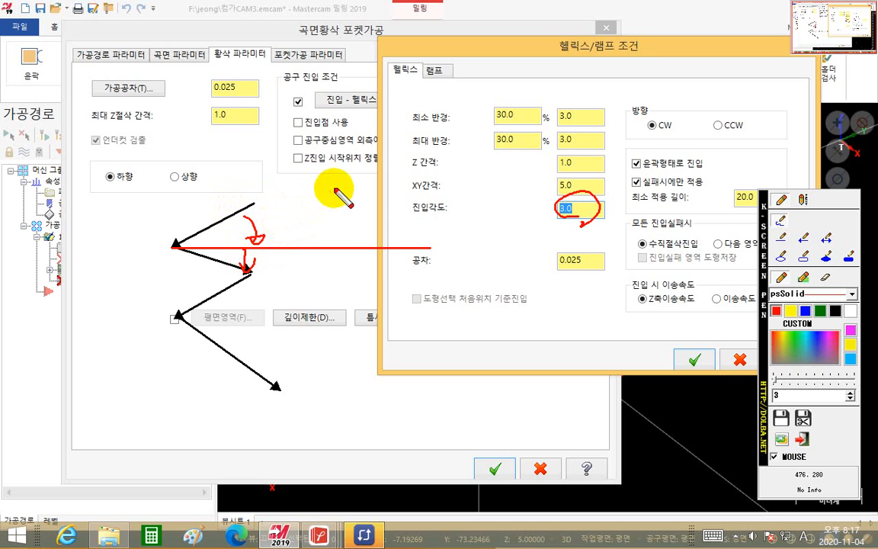
key("Escape")
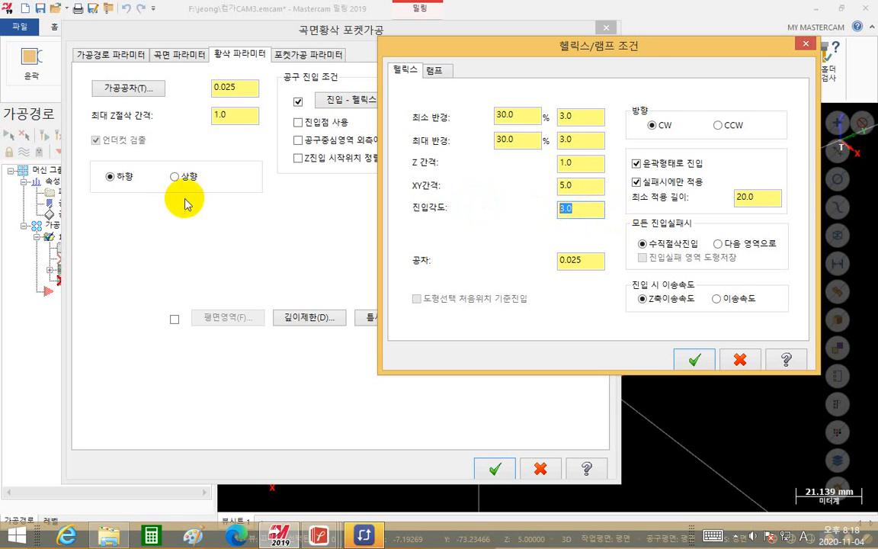
Set 진입각도 to 5.0 and the helix direction to CCW
type("5")
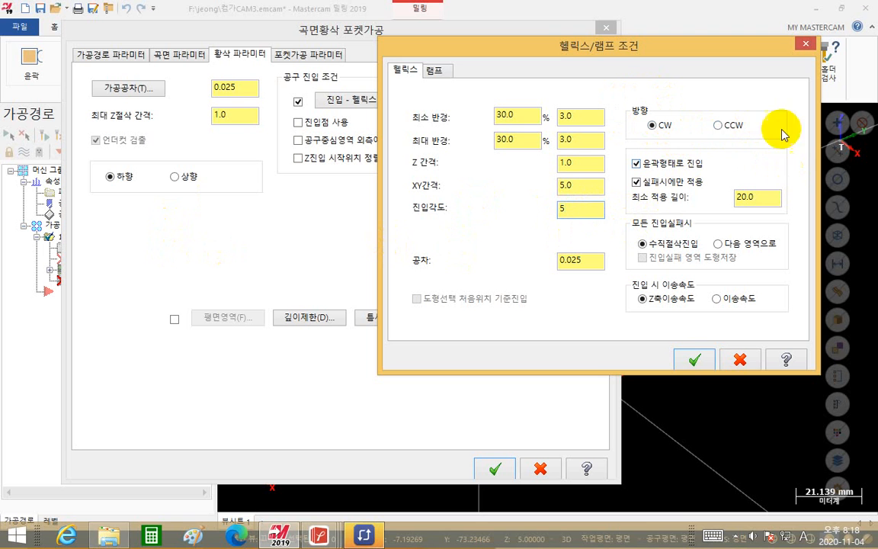
left_click(724, 126)
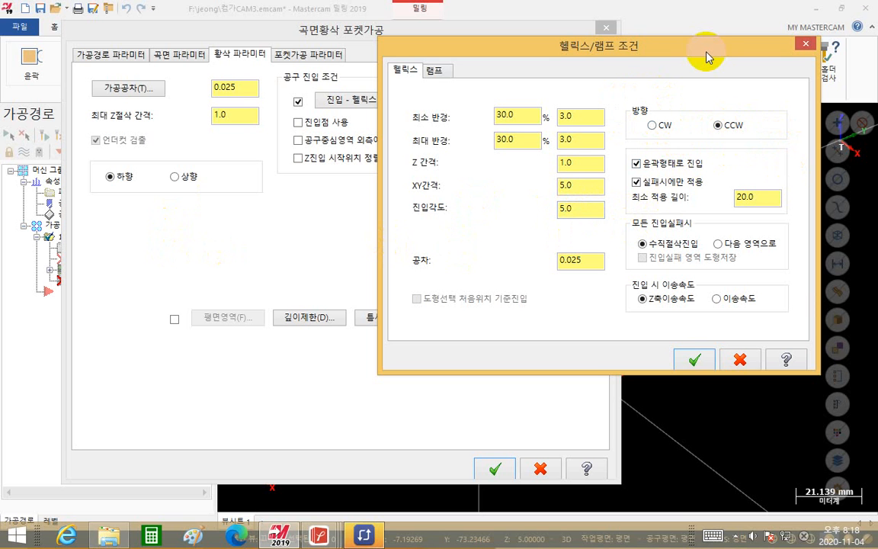
Sketch two red freehand helix coils side by side over the rough parameters, winding in opposite directions
key("F12")
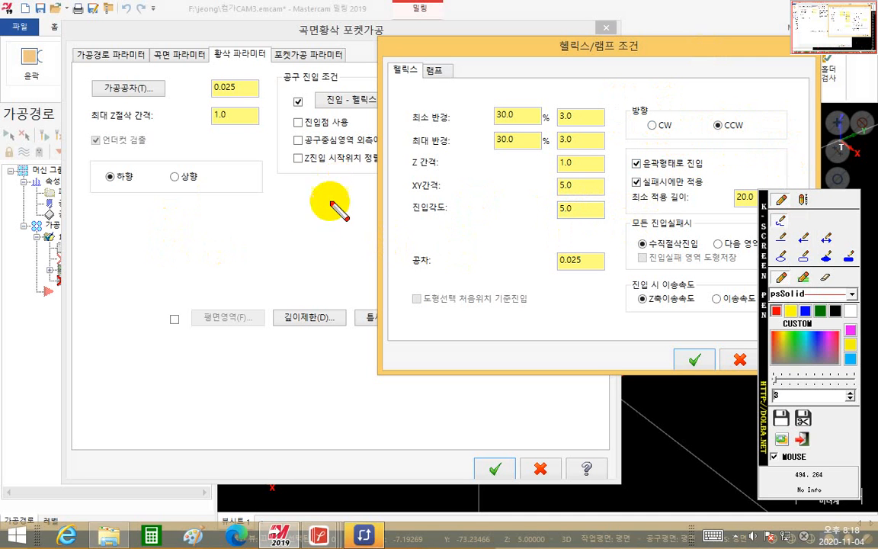
mouse_move(215, 206)
left_mouse_down()
mouse_move(212, 243)
mouse_move(188, 263)
mouse_move(225, 276)
left_mouse_up()
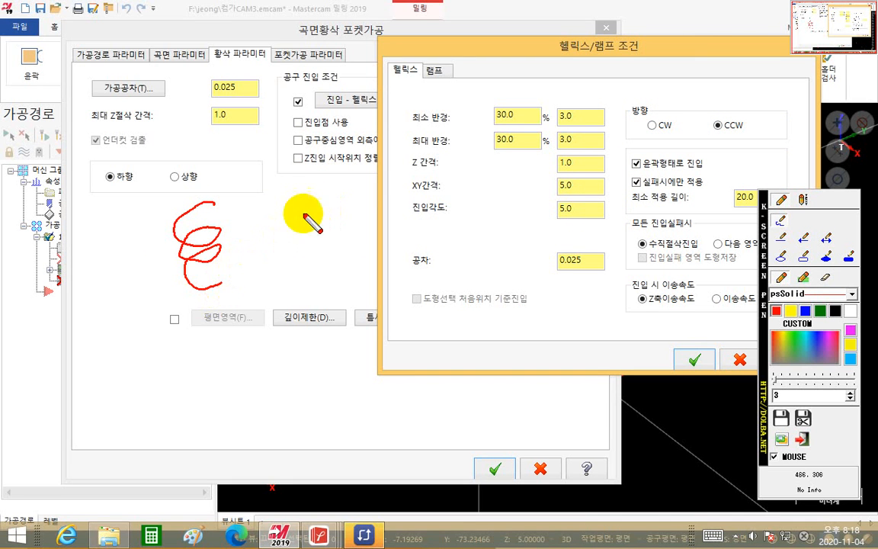
left_click_drag(271, 195, 280, 271)
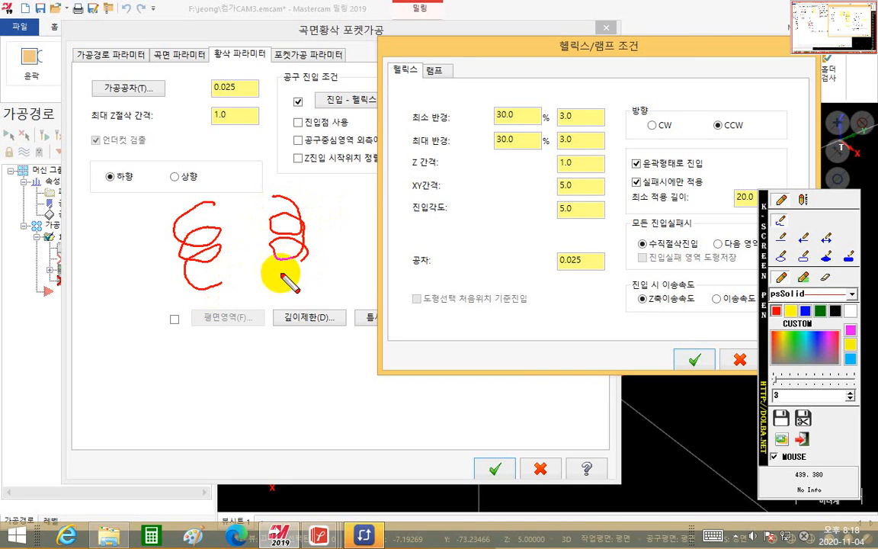
Draw a black arrow pointing outward from the top of each red coil, and return to freehand drawing
left_click(803, 239)
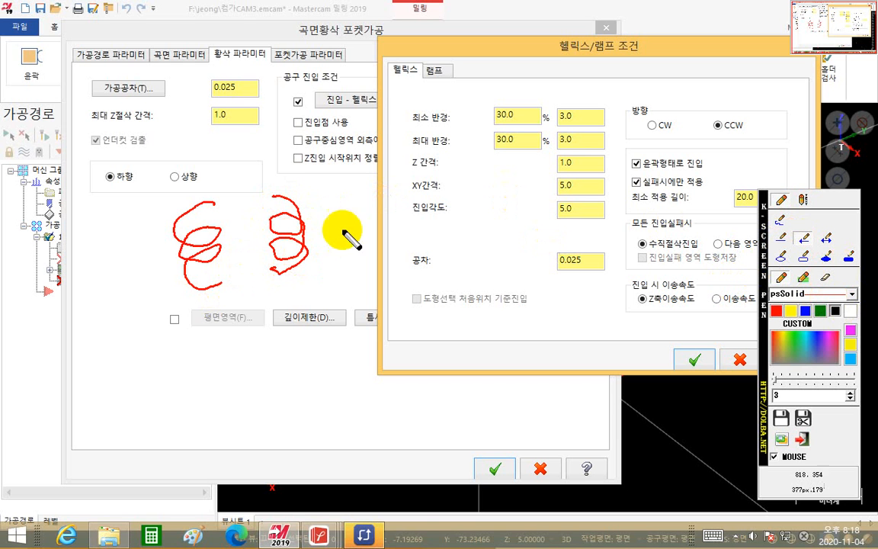
mouse_move(183, 212)
left_mouse_down()
mouse_move(219, 229)
mouse_move(162, 218)
left_mouse_up()
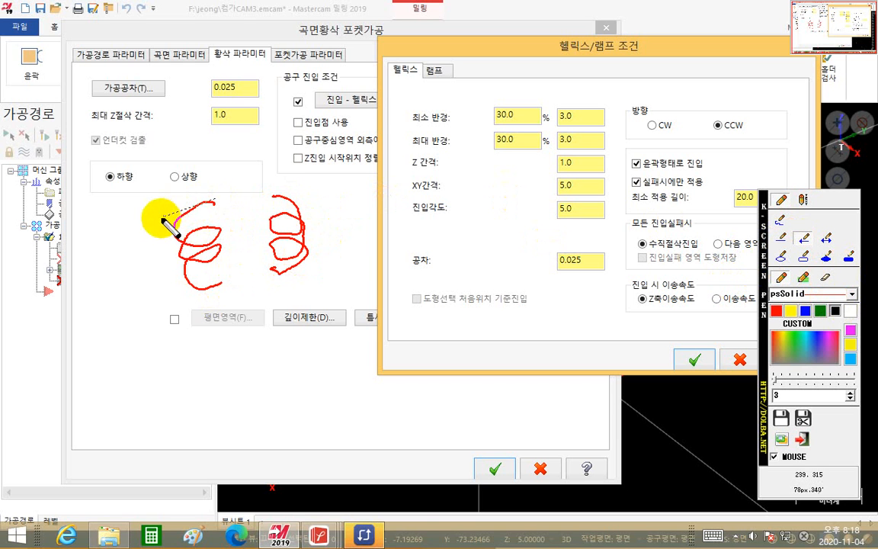
left_click_drag(271, 200, 328, 209)
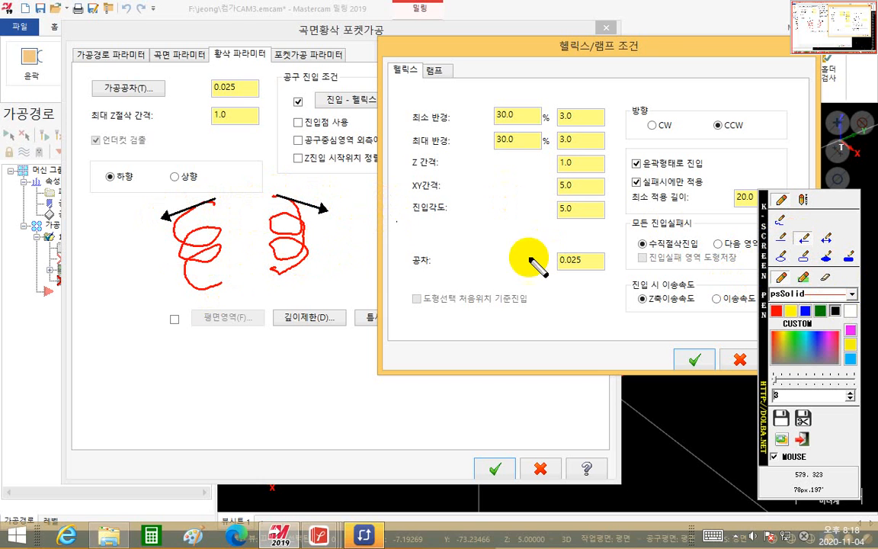
left_click(781, 220)
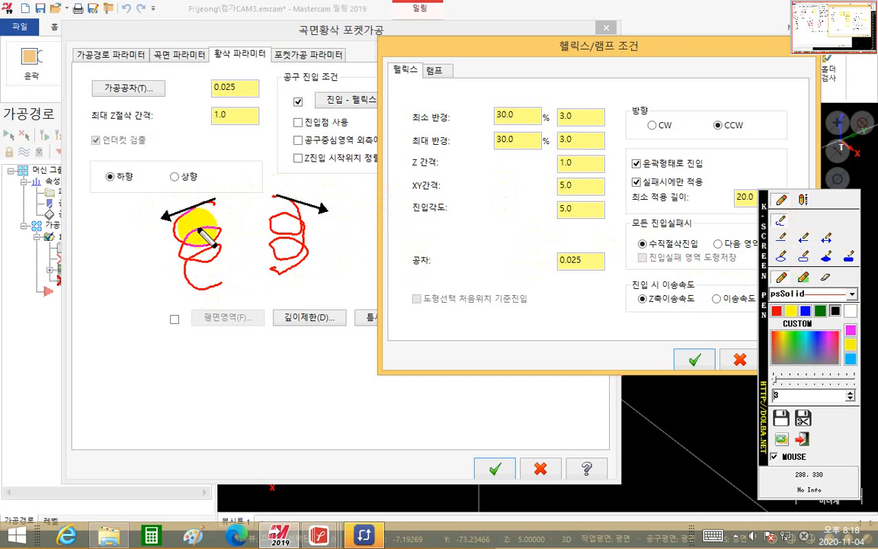
Mark a black dot on each red helix coil and label the first coil CCW and the second CW by hand
left_click_drag(190, 225, 292, 222)
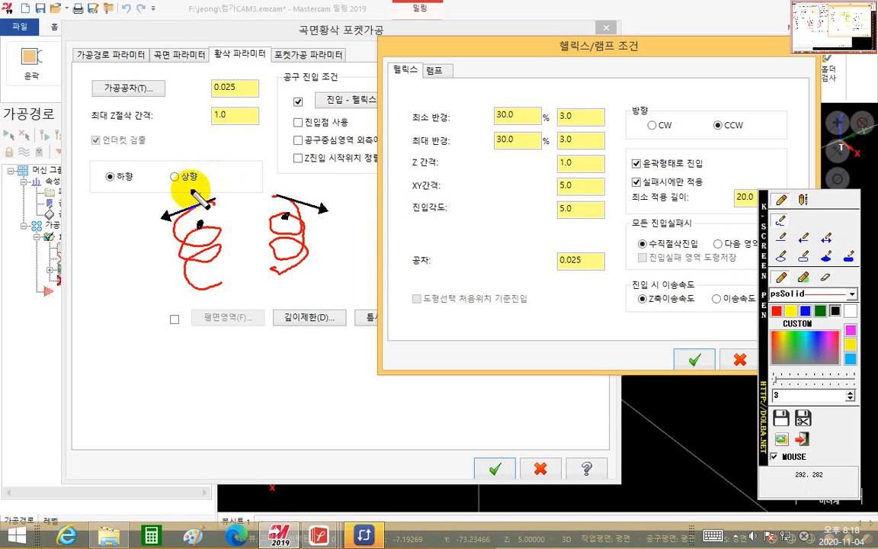
left_click_drag(190, 184, 230, 177)
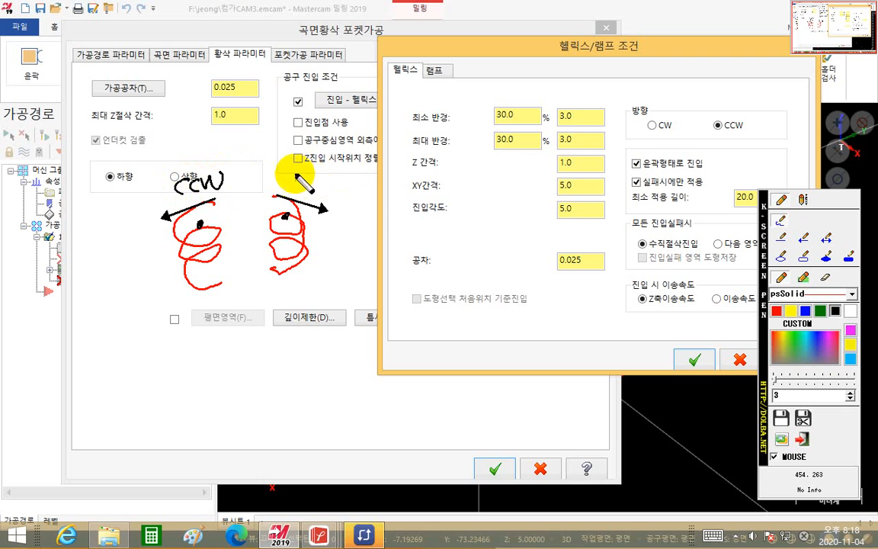
mouse_move(303, 174)
left_mouse_down()
mouse_move(299, 183)
mouse_move(326, 175)
left_mouse_up()
left_click_drag(290, 200, 299, 215)
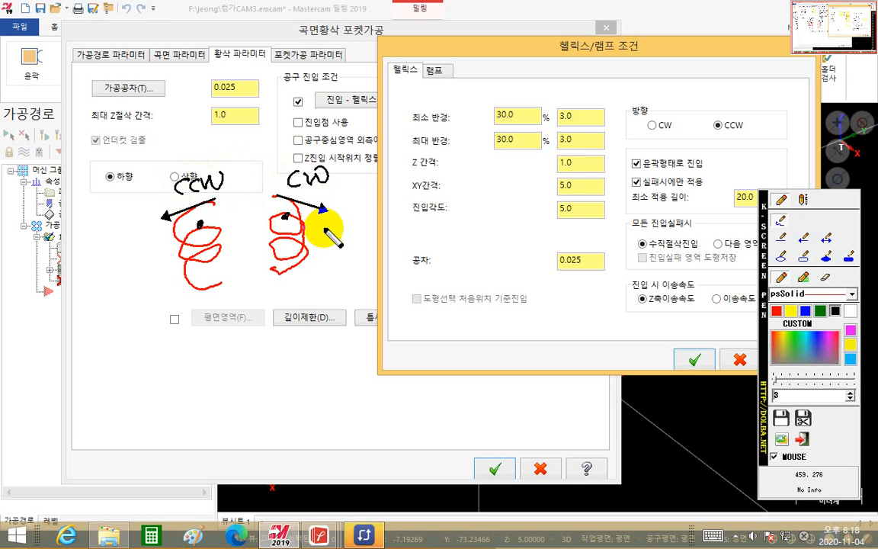
left_click_drag(209, 228, 218, 247)
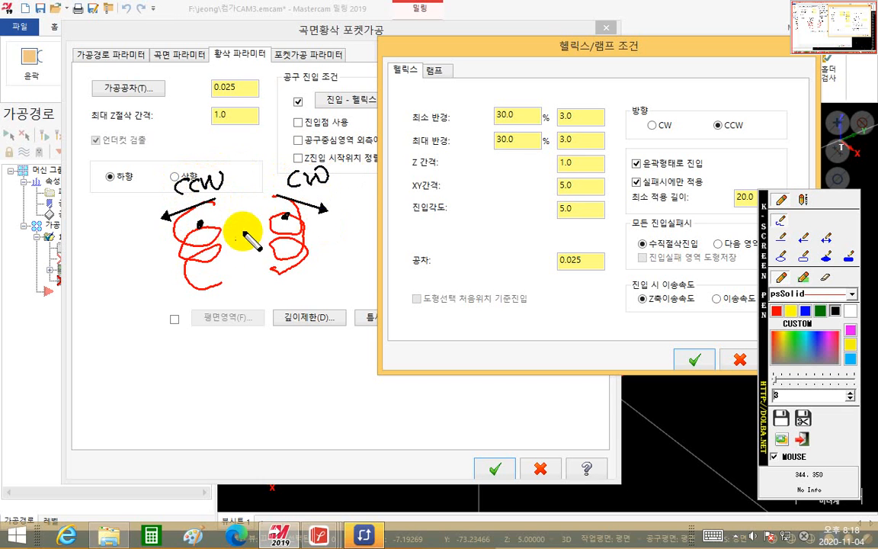
left_click_drag(273, 200, 288, 216)
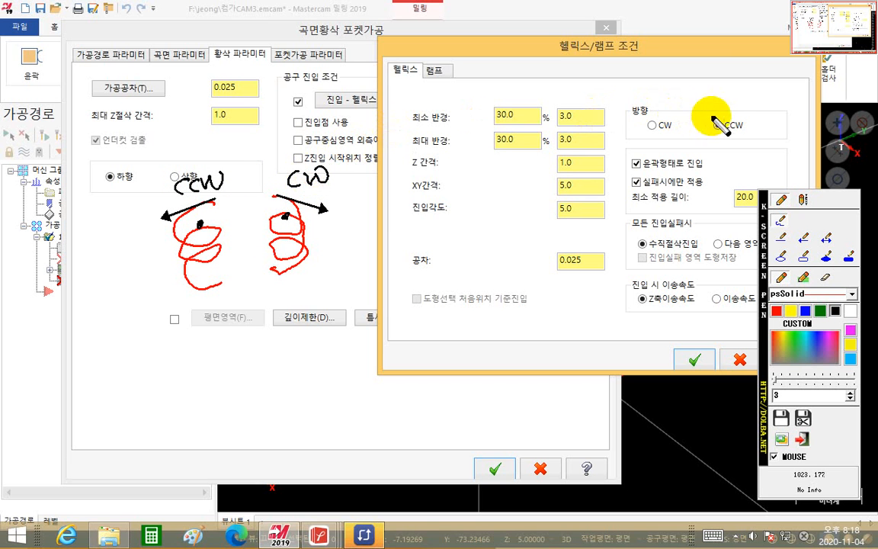
Tick and circle the CCW direction option in black, and clear all the annotations
mouse_move(712, 109)
left_mouse_down()
mouse_move(715, 122)
mouse_move(733, 107)
left_mouse_up()
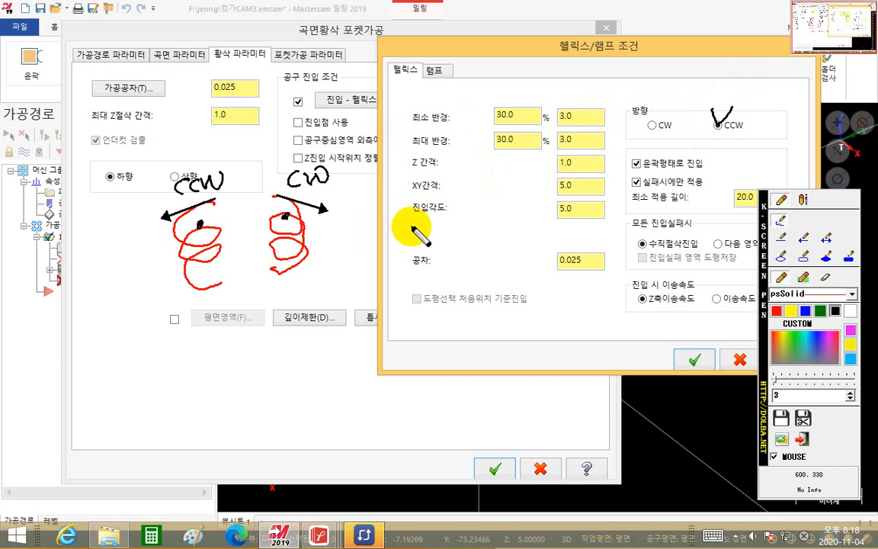
mouse_move(753, 141)
left_mouse_down()
mouse_move(724, 116)
mouse_move(740, 149)
mouse_move(735, 166)
left_mouse_up()
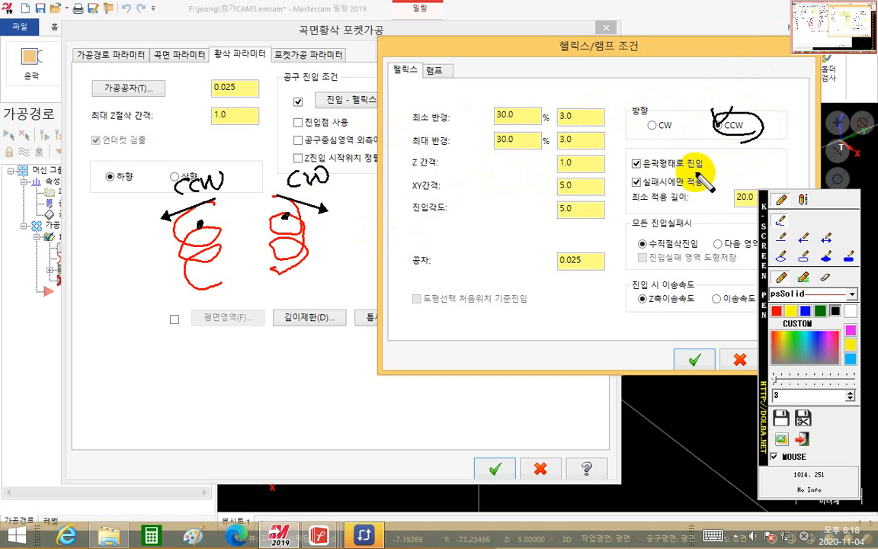
key("Escape")
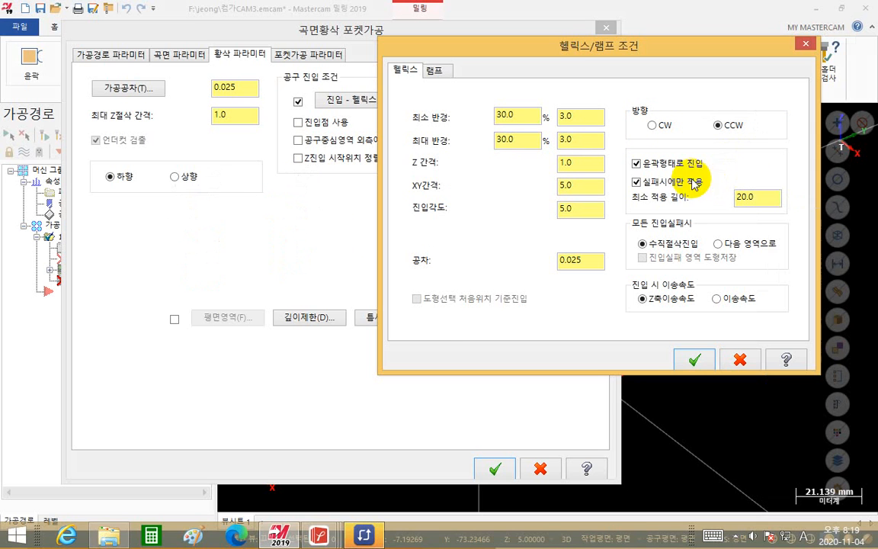
Turn off 윤곽형태로 진입, and sketch a black helix coil with a letter F beneath it over the helix settings
left_click(635, 163)
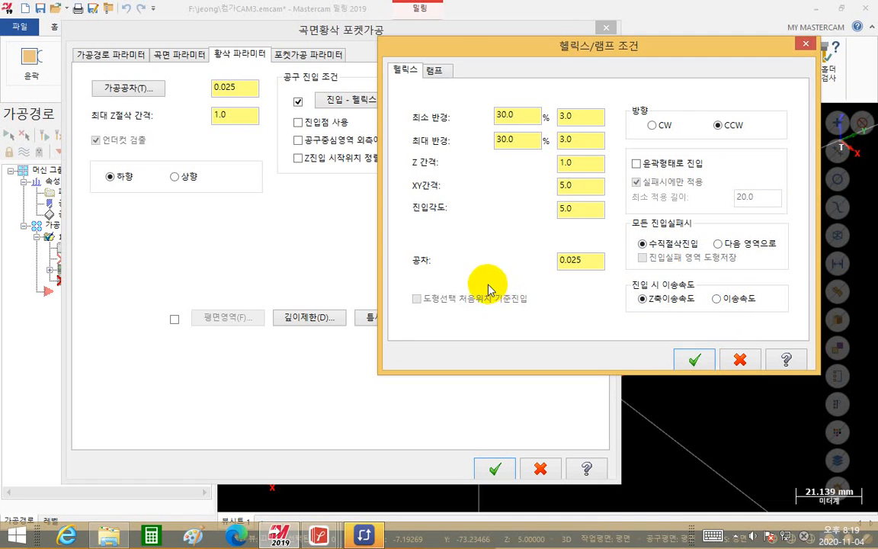
key("F12")
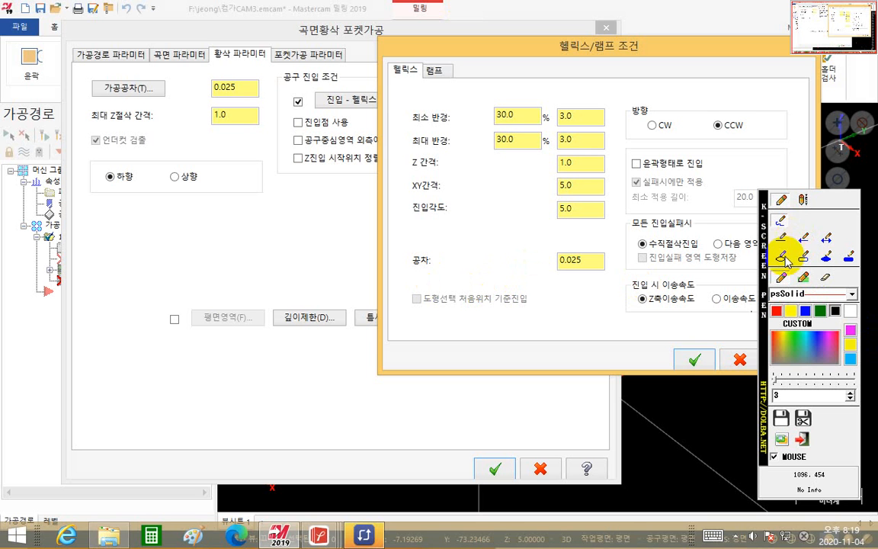
mouse_move(497, 195)
left_mouse_down()
mouse_move(454, 211)
mouse_move(476, 244)
mouse_move(476, 267)
mouse_move(494, 200)
mouse_move(463, 245)
mouse_move(465, 206)
mouse_move(494, 249)
left_mouse_up()
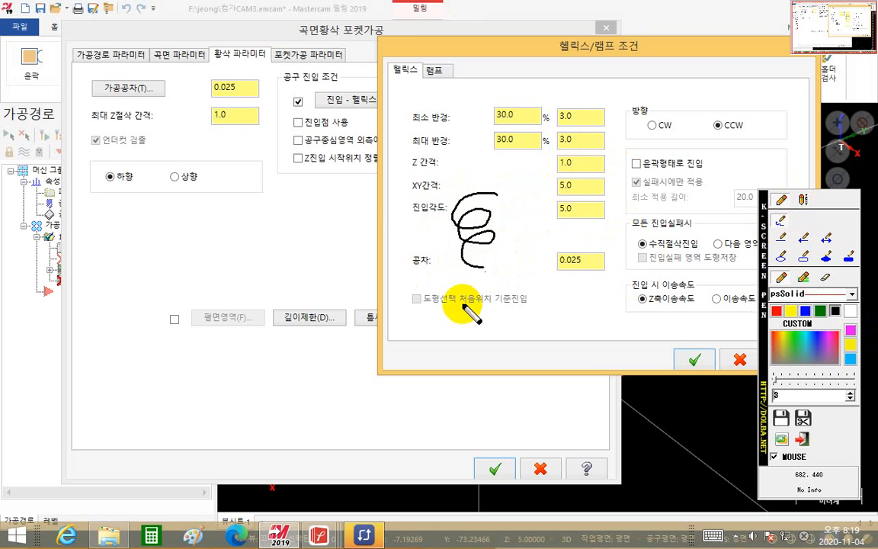
mouse_move(464, 283)
left_mouse_down()
mouse_move(459, 315)
mouse_move(481, 284)
mouse_move(479, 295)
left_mouse_up()
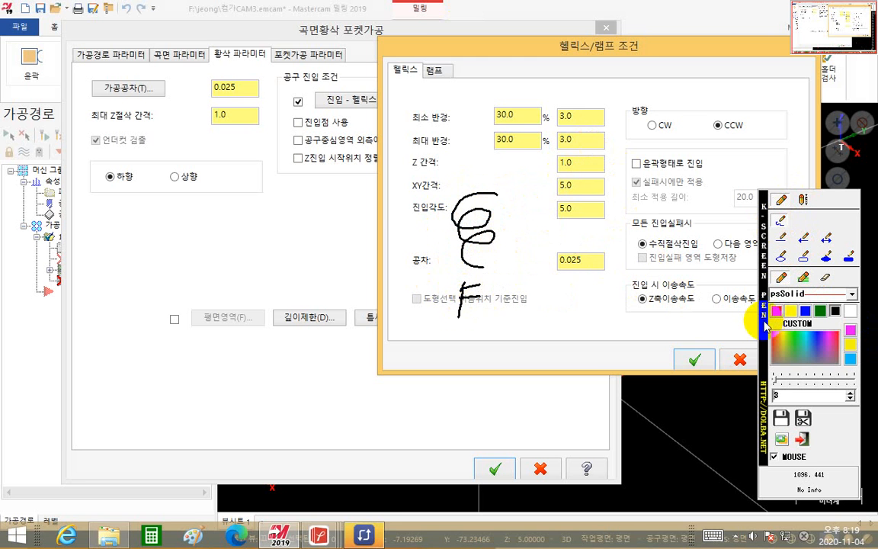
Move the pen palette off the helix settings, handwrite feed values under Z축이송속도 and 이송속도, and clear the annotations
left_click(766, 324)
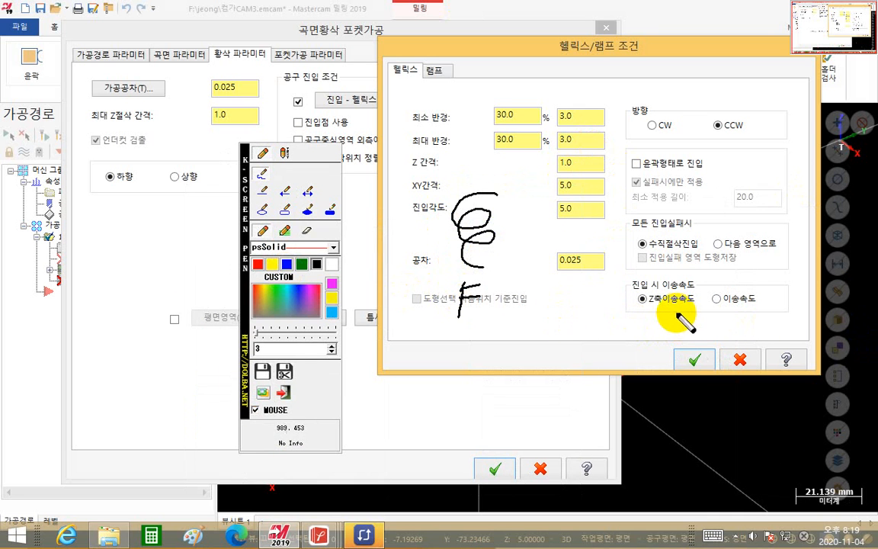
mouse_move(666, 303)
left_mouse_down()
mouse_move(665, 317)
mouse_move(673, 318)
left_mouse_up()
mouse_move(679, 311)
left_mouse_down()
mouse_move(730, 288)
mouse_move(748, 310)
mouse_move(734, 323)
mouse_move(766, 312)
left_mouse_up()
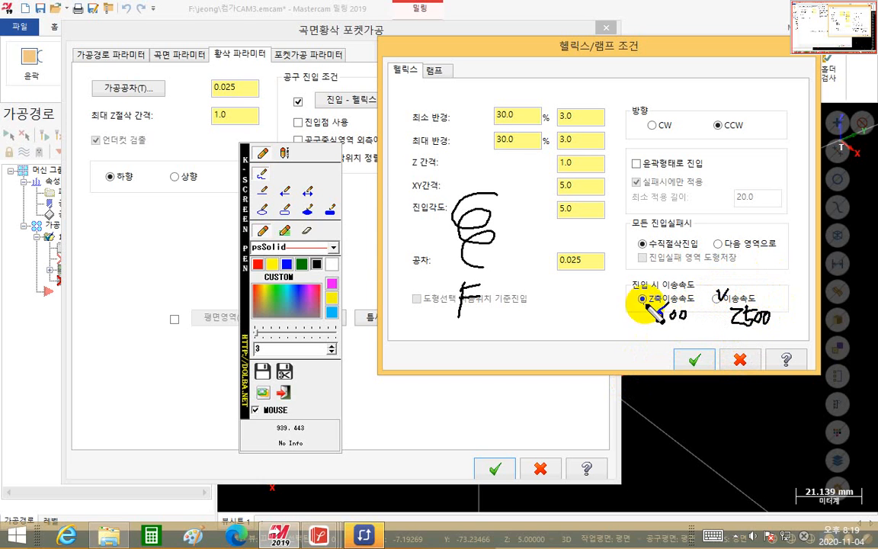
key("Escape")
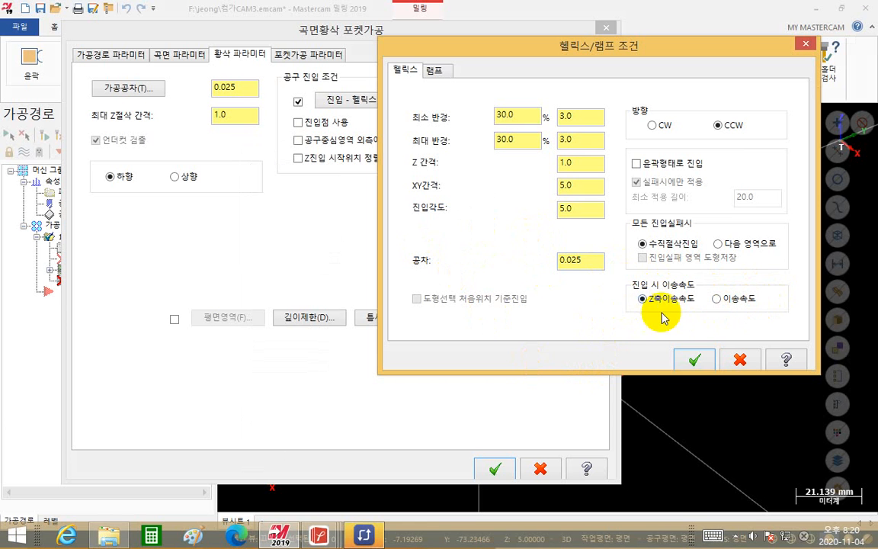
Accept the helix entry settings, open the 깊이제한 settings and move the 가공깊이제한 dialog aside
left_click(694, 358)
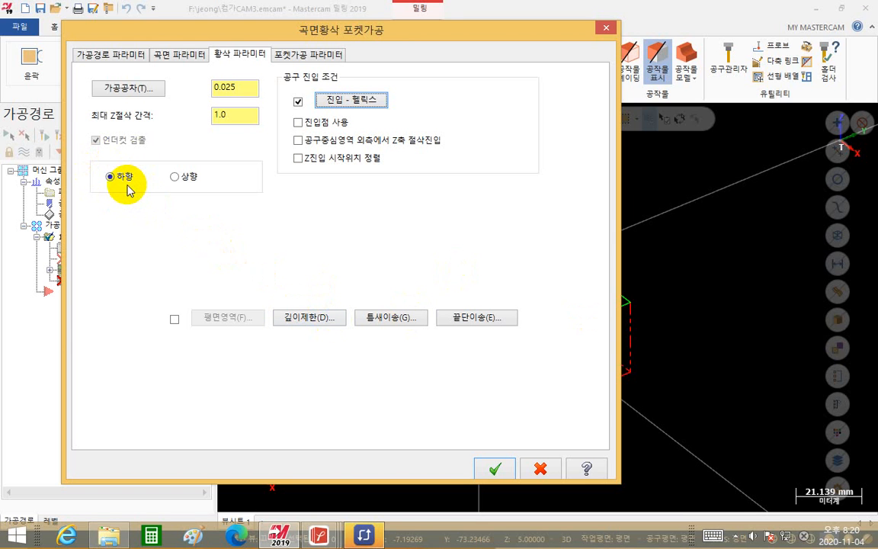
left_click(318, 320)
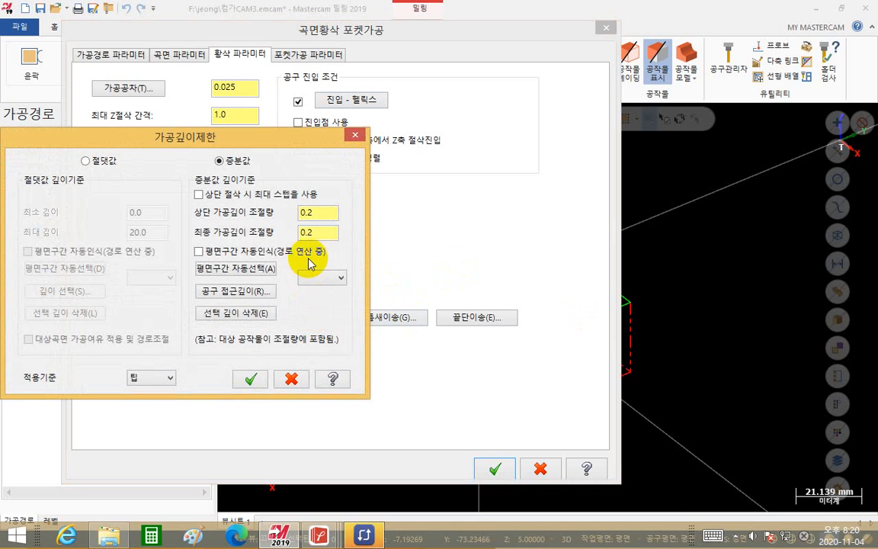
left_click_drag(276, 147, 192, 143)
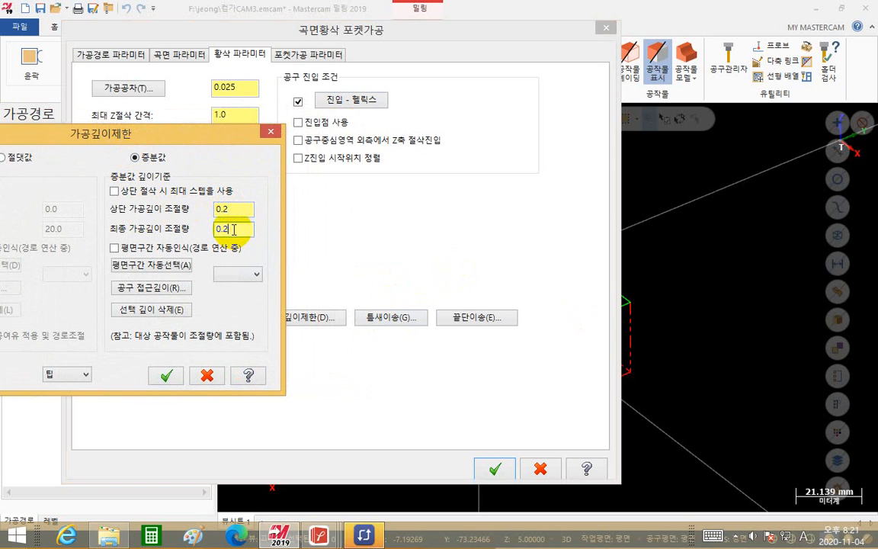
left_click_drag(208, 134, 155, 174)
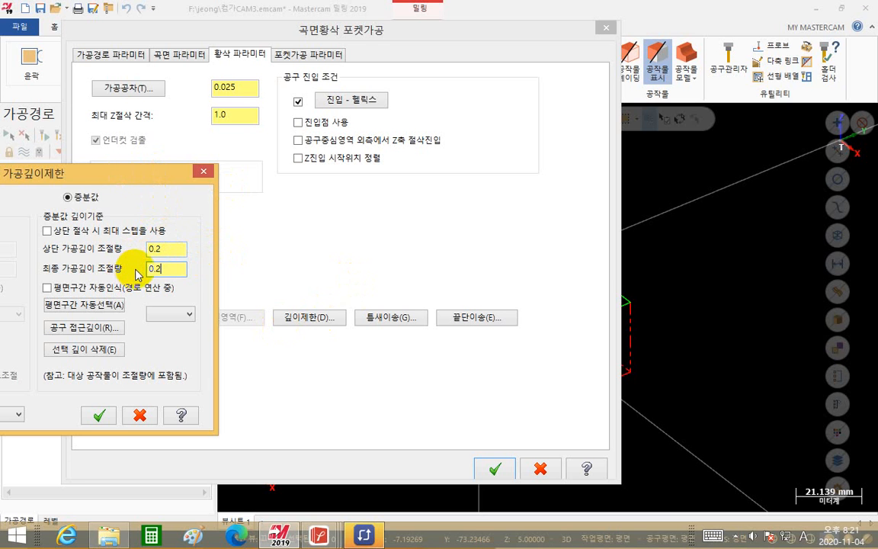
Sketch a black wavy surface profile over the rough parameters, with red horizontal lines at its peak and its valley
key("F2")
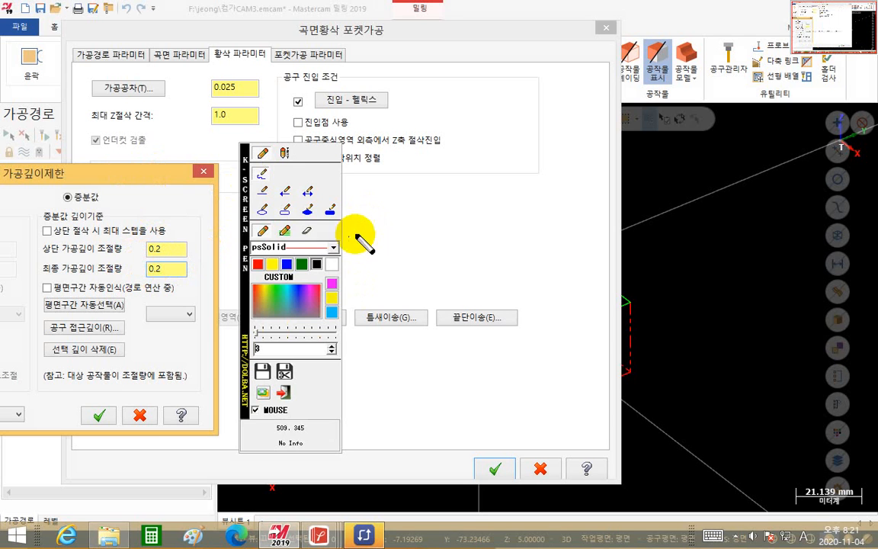
mouse_move(382, 204)
left_mouse_down()
mouse_move(572, 276)
mouse_move(644, 269)
left_mouse_up()
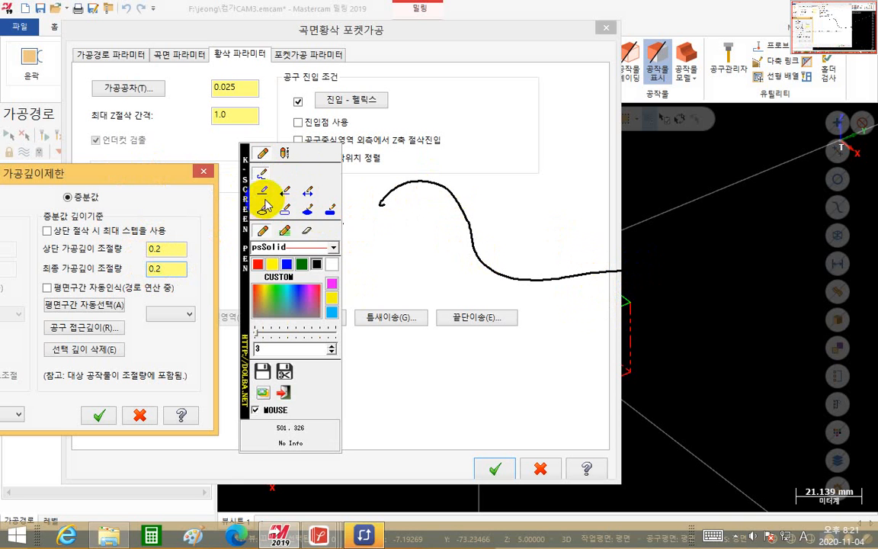
left_click(422, 210)
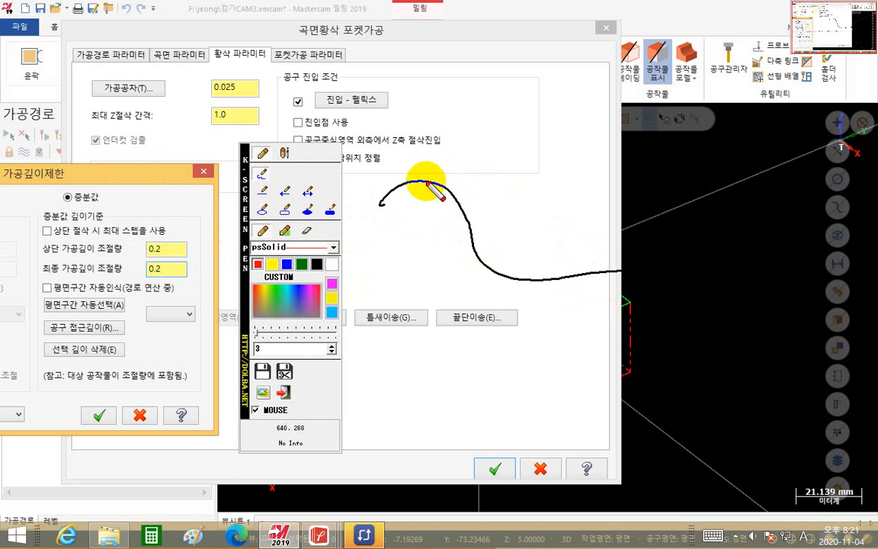
left_click_drag(422, 181, 515, 181)
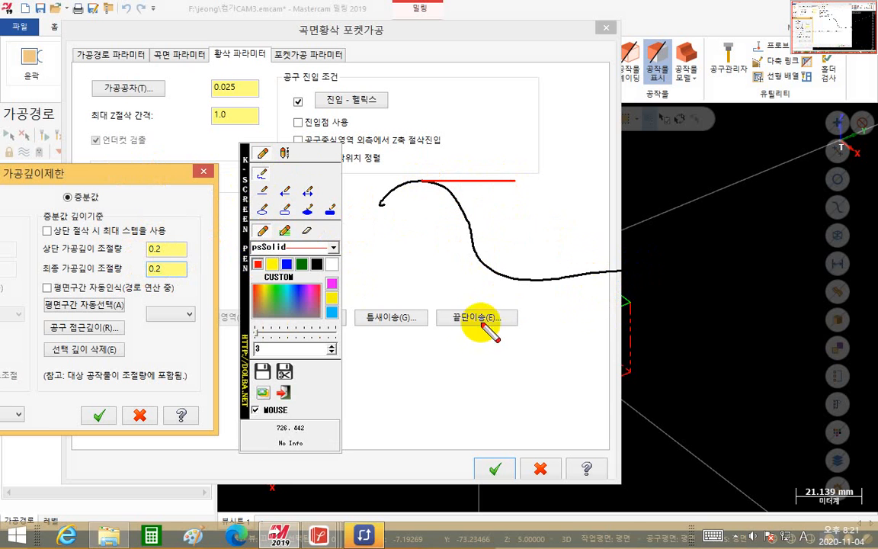
mouse_move(535, 282)
left_mouse_down()
mouse_move(472, 291)
mouse_move(417, 283)
left_mouse_up()
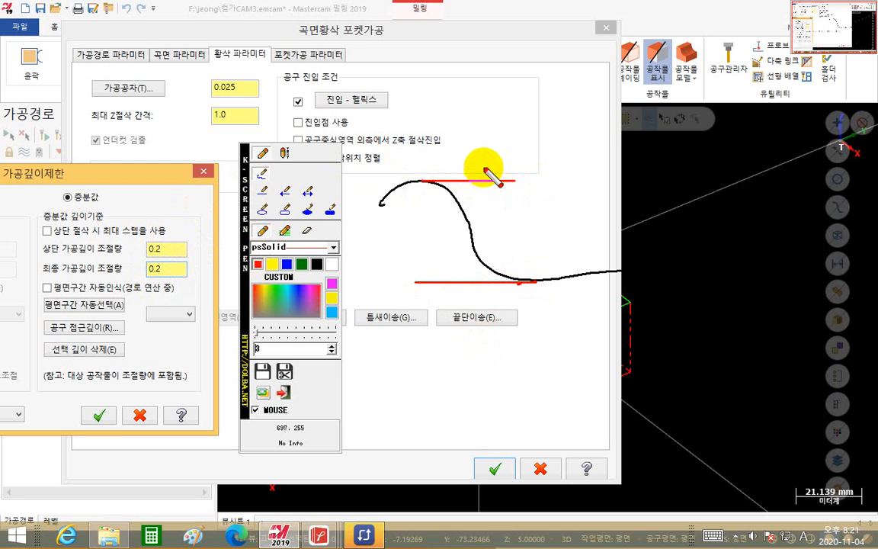
Draw a blue arrow pointing down across the upper red line and another pointing up from the lower red line
left_click(290, 197)
left_click(318, 264)
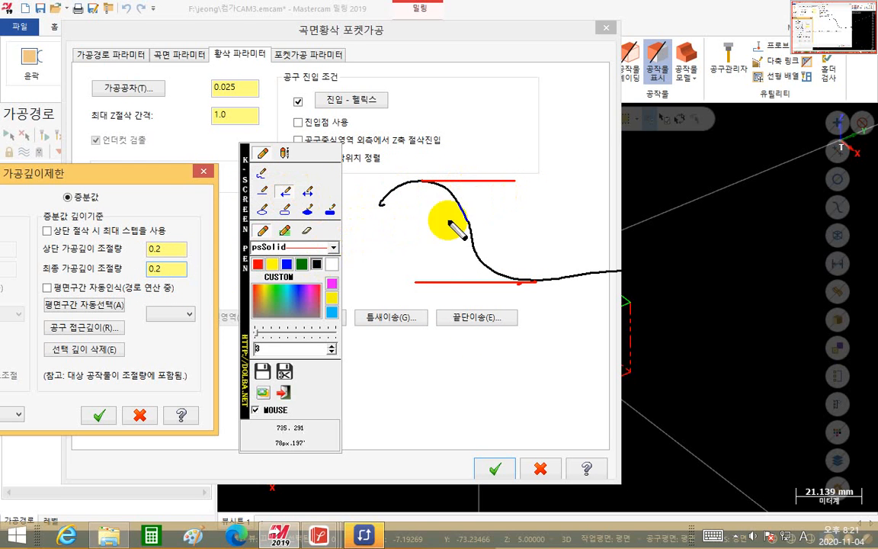
left_click(287, 265)
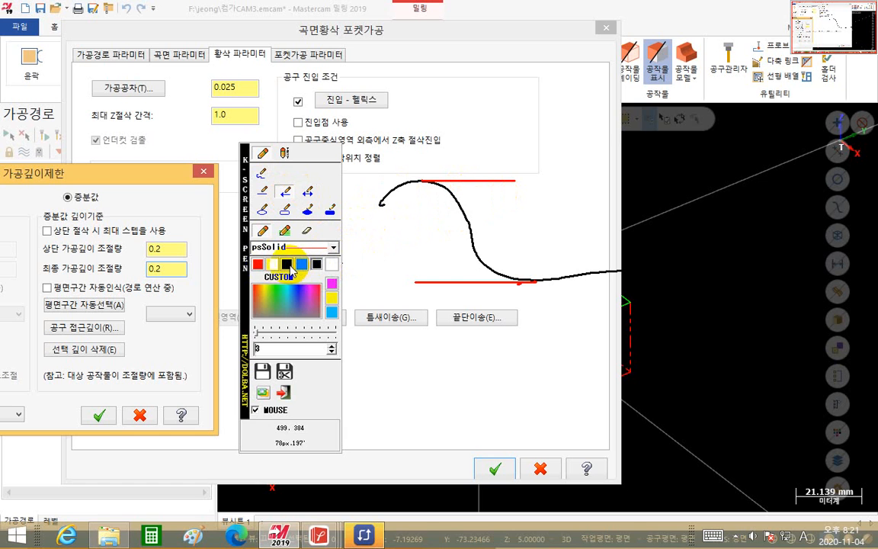
left_click_drag(476, 164, 476, 190)
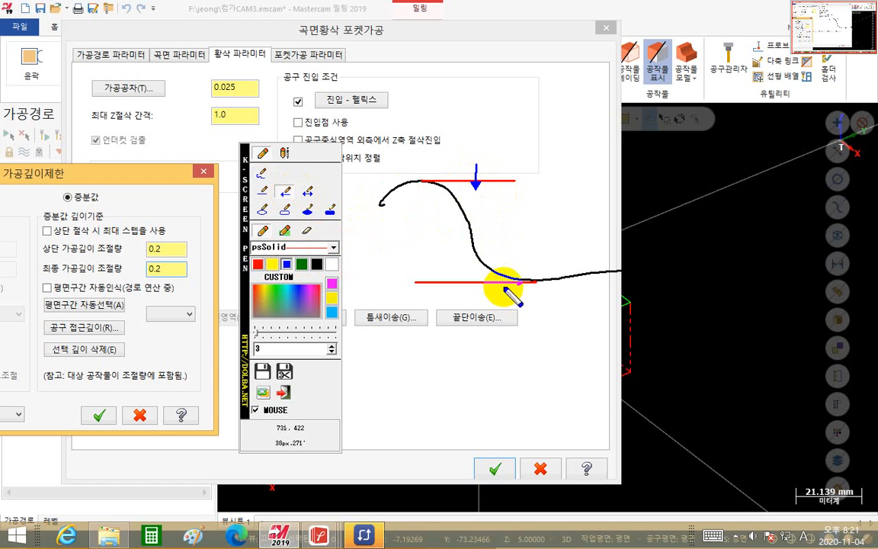
left_click_drag(501, 284, 502, 267)
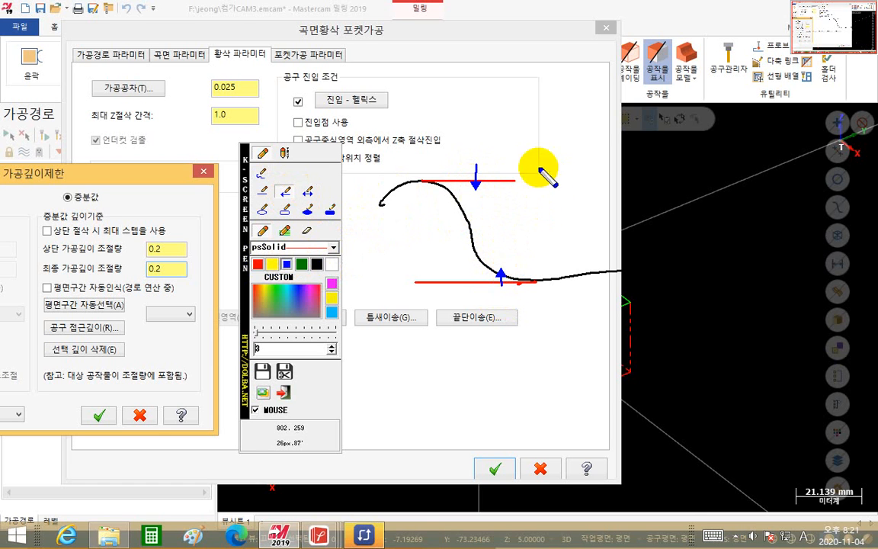
Draw a stack of black horizontal cut lines between the two red limits, and a vertical black line along their outer ends
left_click(318, 266)
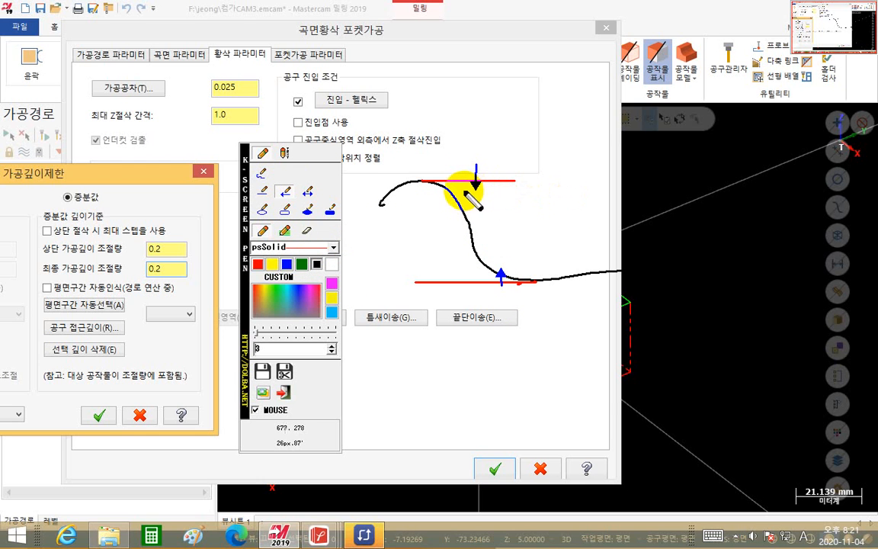
left_click_drag(459, 188, 534, 191)
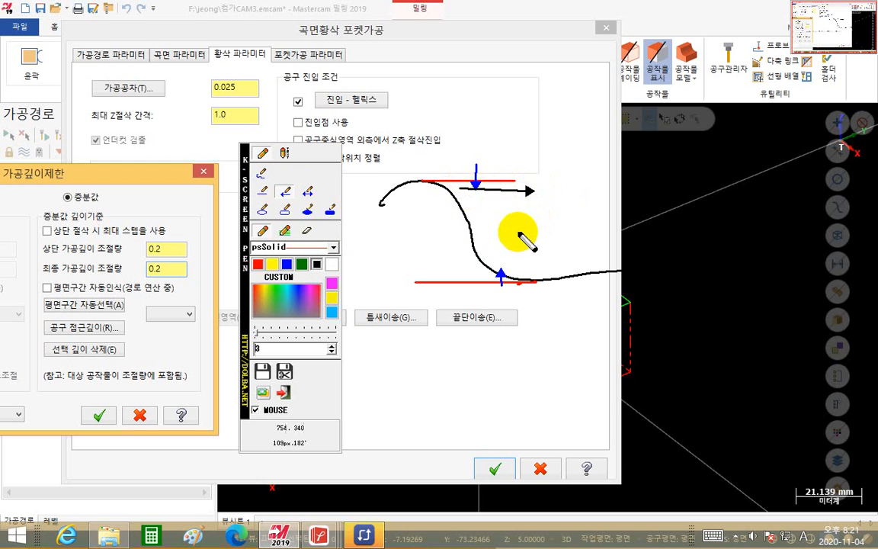
key("ctrl+z")
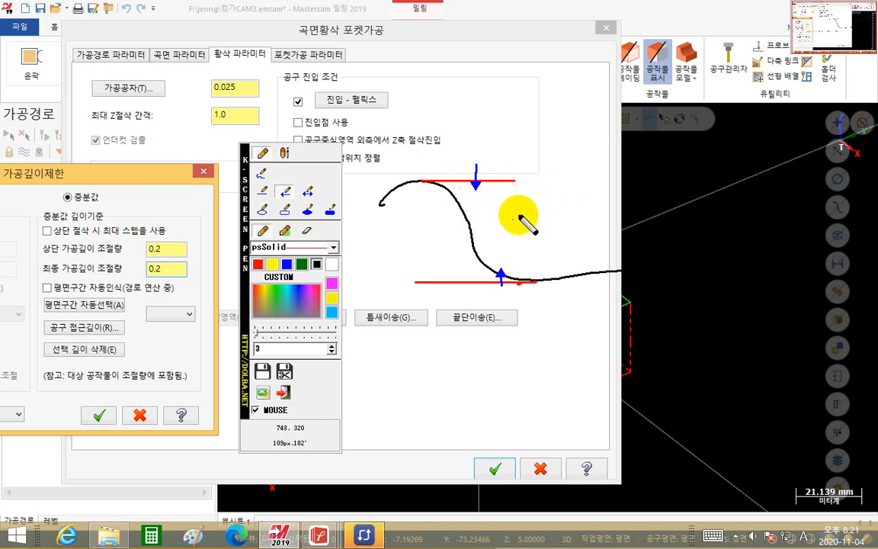
left_click(263, 177)
left_click(261, 192)
mouse_move(458, 193)
left_mouse_down()
mouse_move(524, 193)
mouse_move(481, 205)
mouse_move(522, 205)
mouse_move(540, 249)
mouse_move(505, 288)
mouse_move(541, 264)
left_mouse_up()
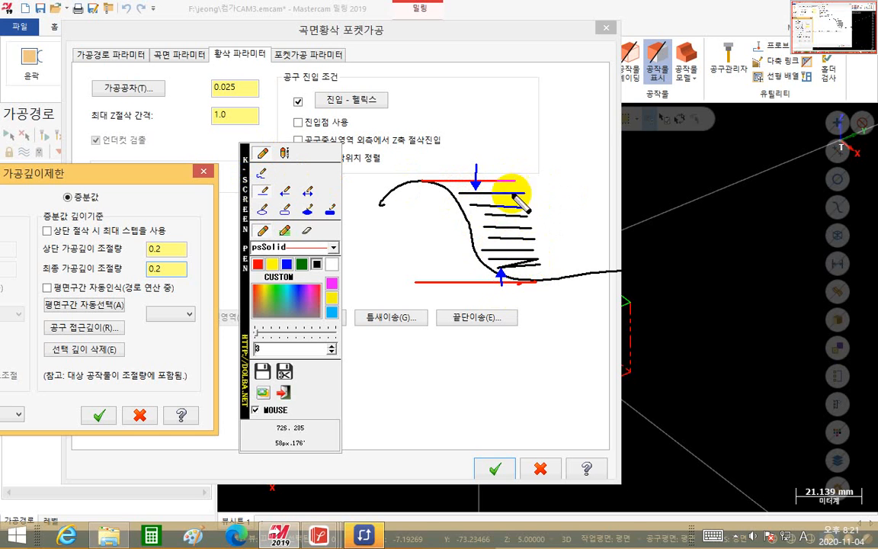
left_click_drag(531, 196, 535, 258)
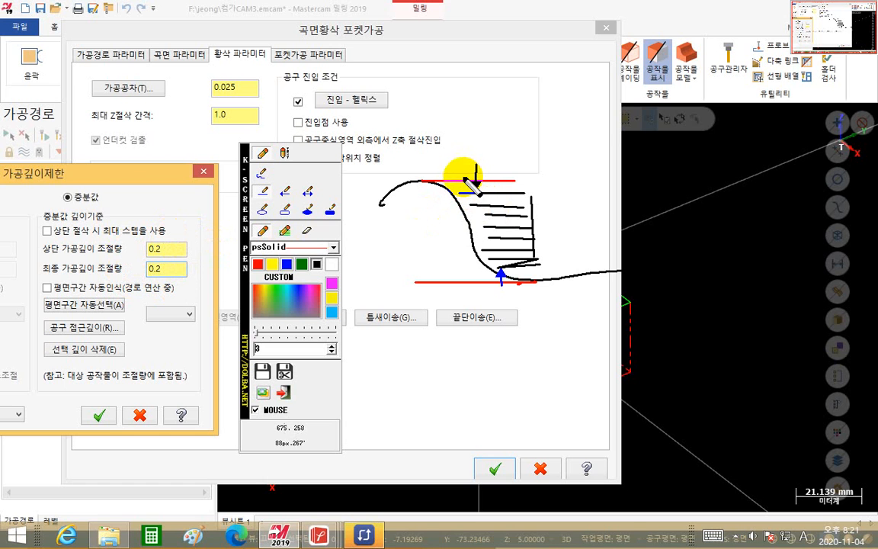
Trace the upper blue arrow, clear all the annotations, and open the 상단 가공깊이 조절량 value for editing
left_click_drag(475, 165, 476, 189)
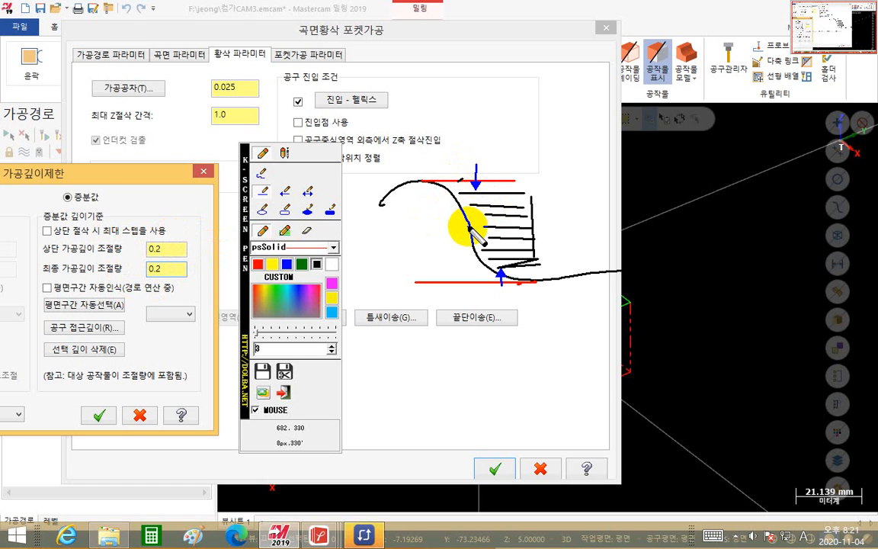
key("Escape")
left_click(172, 250)
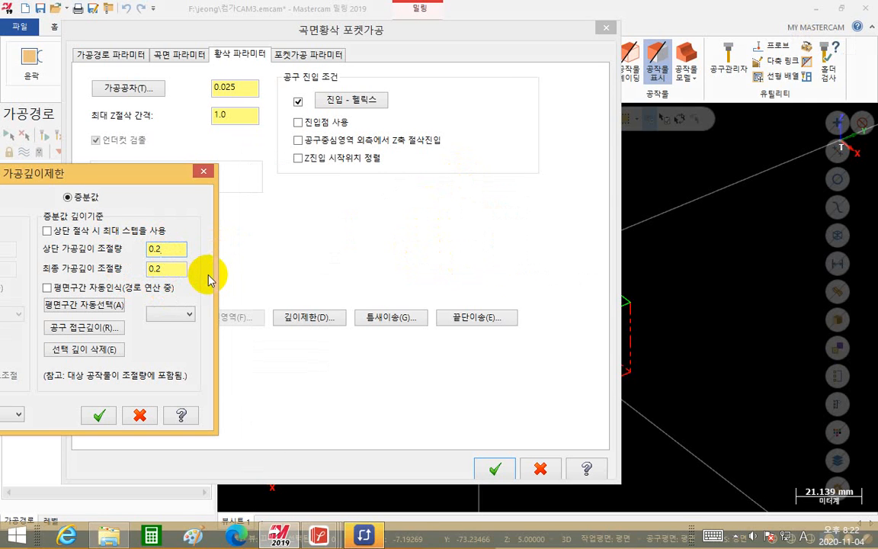
Set the incremental 상단 가공깊이 조절량 to 0.4 and accept the cut depth limits
key("BackSpace")
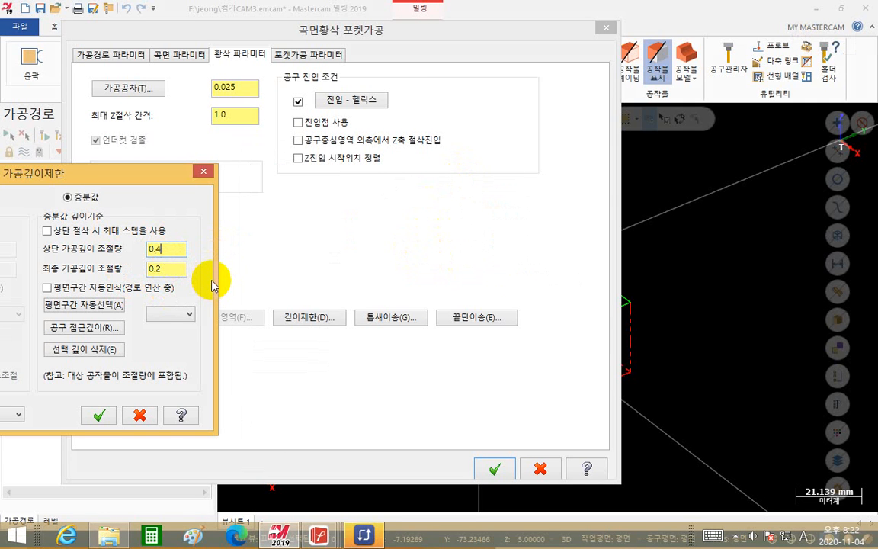
left_click_drag(168, 185, 554, 83)
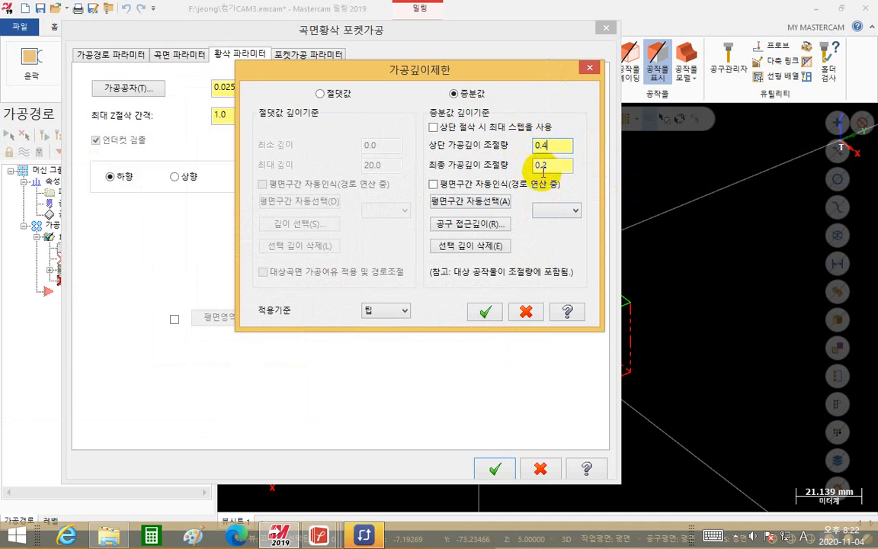
left_click(484, 313)
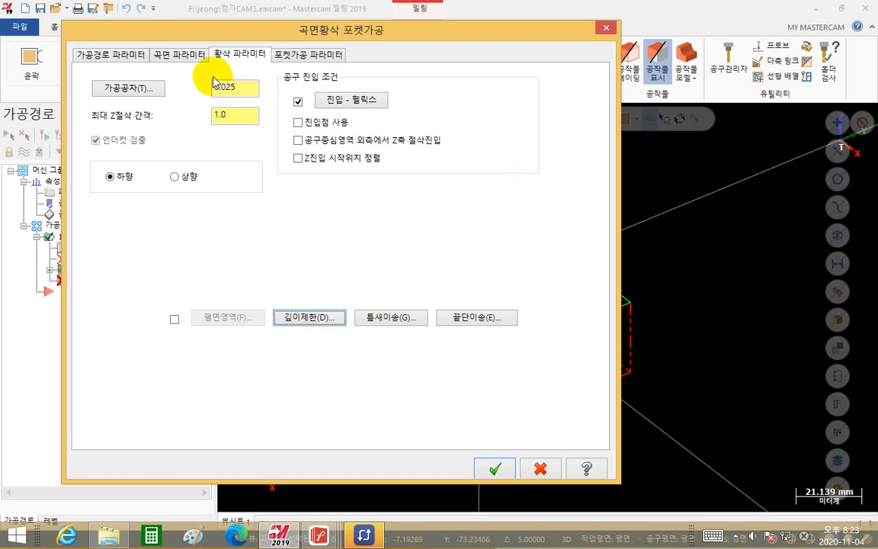
Turn off 정삭, choose 일정한 오버랩 나선형절삭, and set the stepover to 60% of the tool diameter in the accepted pocket parameters
left_click(302, 56)
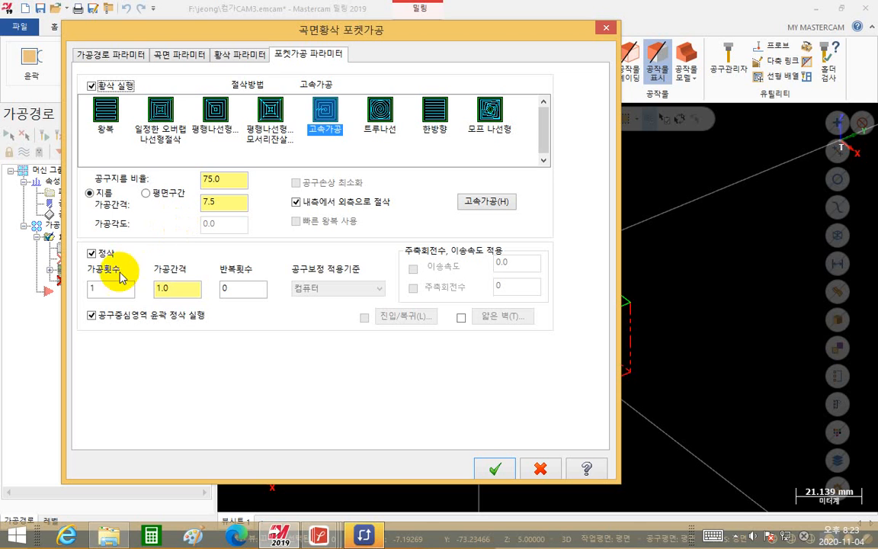
left_click(92, 253)
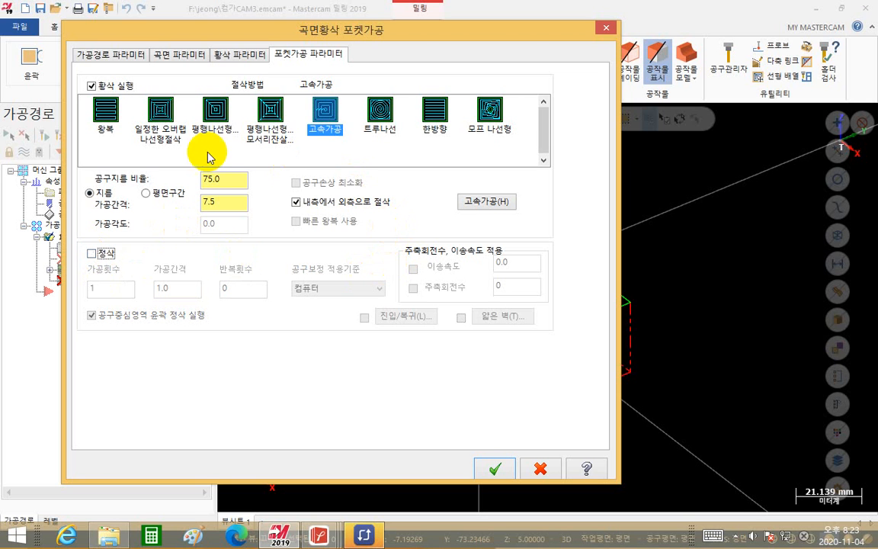
left_click(178, 124)
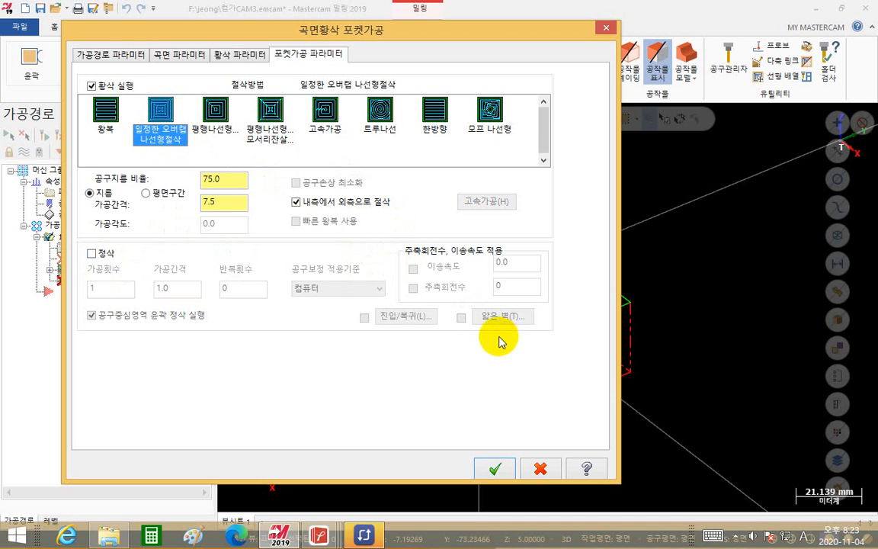
double_click(225, 180)
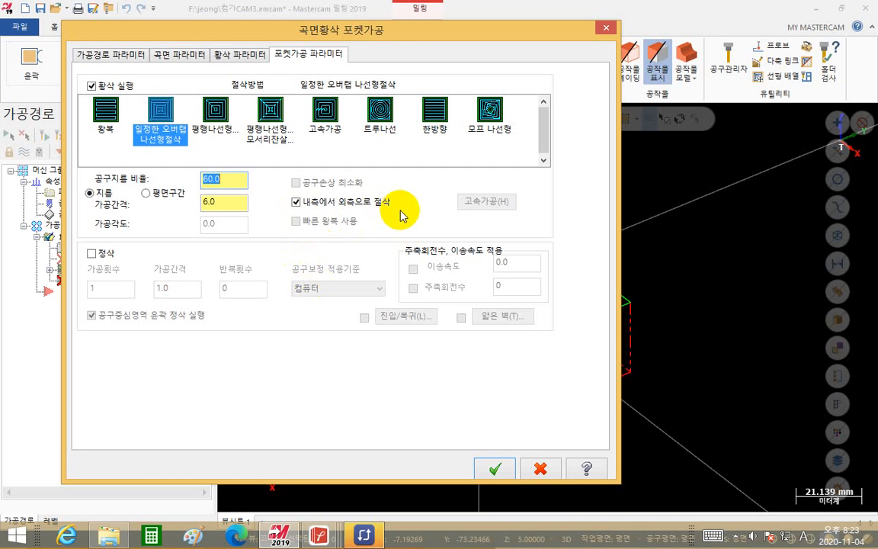
left_click(497, 468)
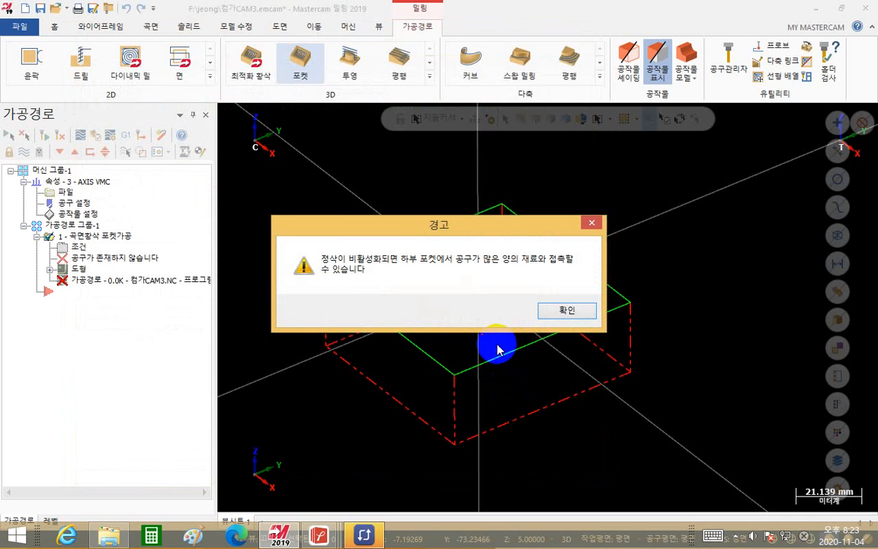
Mark the 경고 title of the warning with hand-drawn red stars on both sides using the screen pen
right_click(497, 344)
left_click_drag(243, 282, 54, 283)
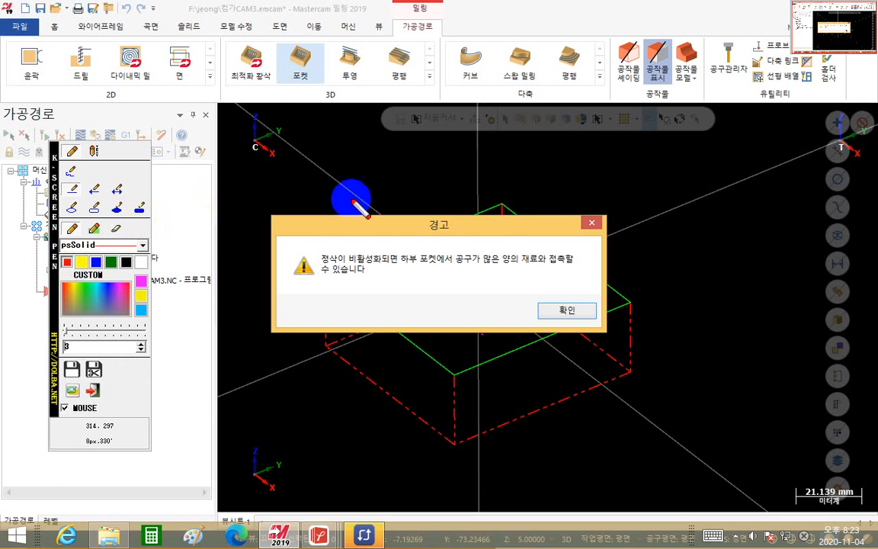
left_click_drag(461, 224, 464, 223)
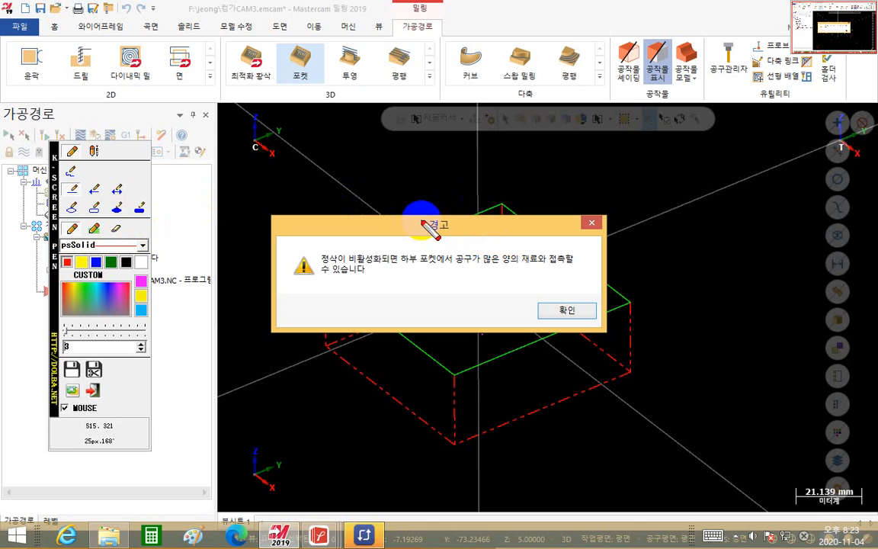
left_click_drag(405, 225, 412, 219)
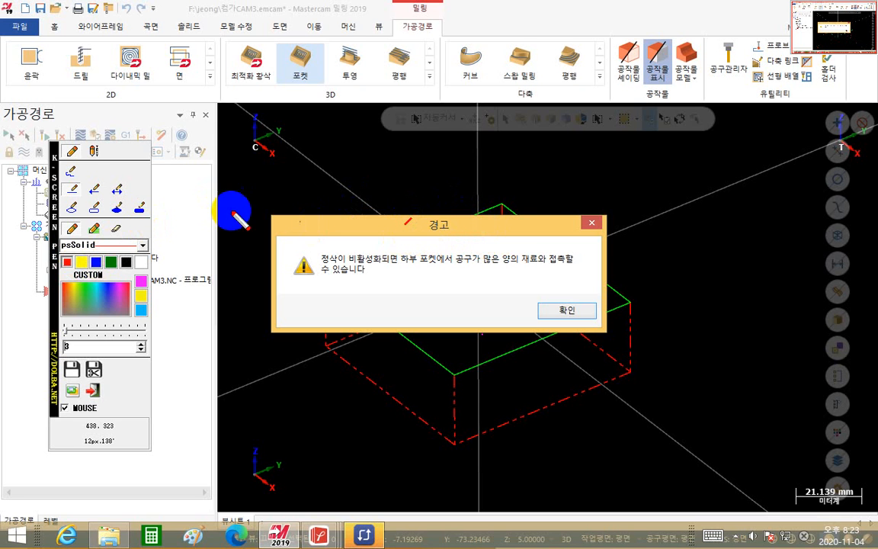
left_click(71, 171)
left_click_drag(404, 221, 416, 229)
left_click_drag(456, 220, 465, 229)
mouse_move(480, 227)
left_mouse_down()
mouse_move(499, 223)
mouse_move(481, 225)
left_mouse_up()
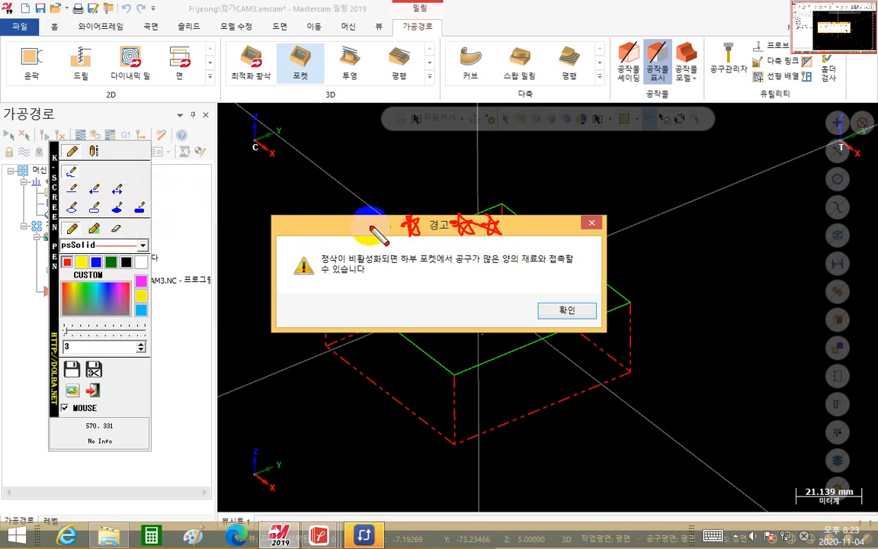
left_click_drag(369, 224, 395, 235)
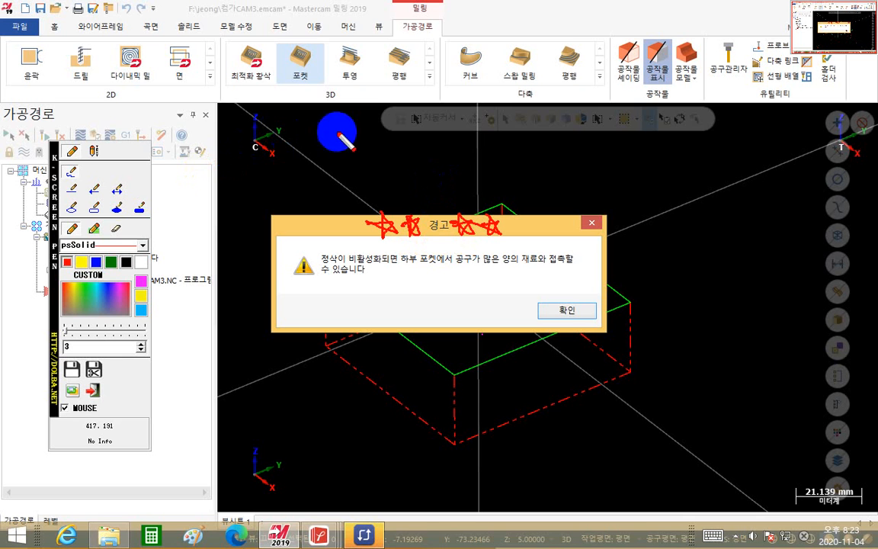
Handwrite a red check mark with 황삭 and the bracketed note (일) above the warning
left_click_drag(314, 121, 323, 127)
mouse_move(308, 133)
left_mouse_down()
mouse_move(333, 126)
mouse_move(323, 133)
mouse_move(358, 137)
mouse_move(365, 153)
left_mouse_up()
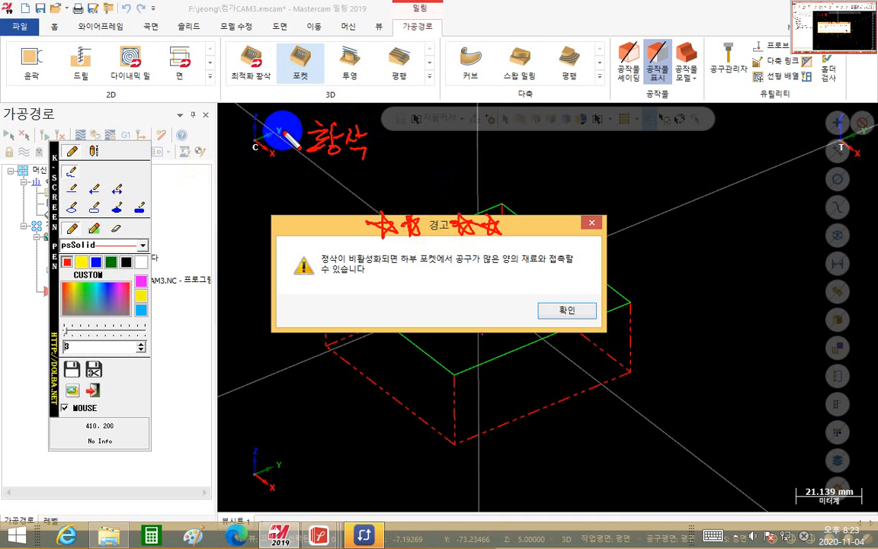
left_click_drag(283, 131, 301, 130)
left_click_drag(406, 150, 407, 175)
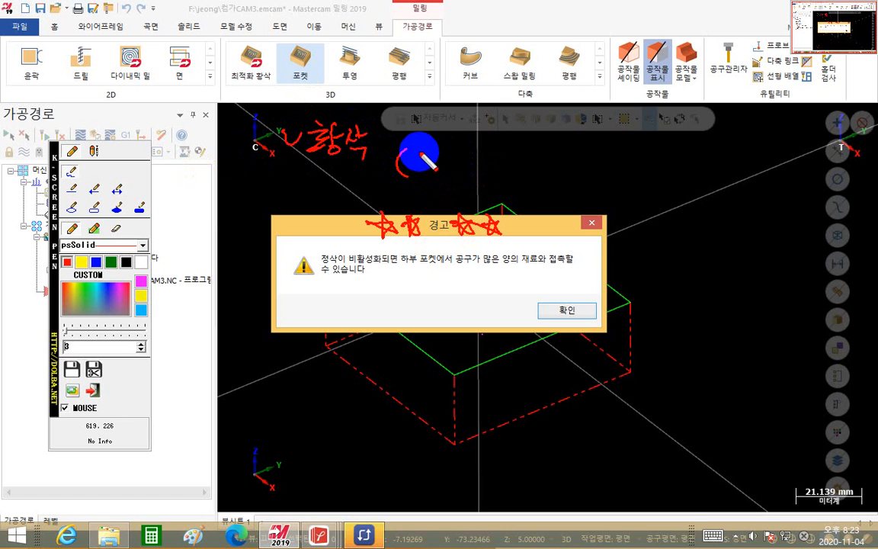
left_click_drag(421, 151, 433, 165)
left_click_drag(417, 164, 442, 175)
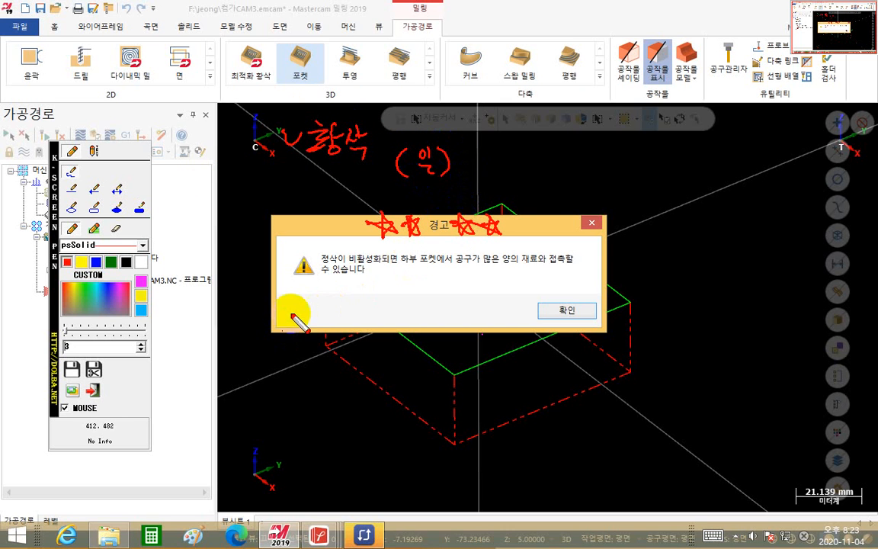
Handwrite 정삭 in red below the warning's message
left_click_drag(321, 304, 338, 317)
left_click_drag(328, 314, 351, 313)
mouse_move(353, 299)
left_mouse_down()
mouse_move(356, 311)
mouse_move(366, 306)
left_mouse_up()
left_click_drag(349, 314, 363, 320)
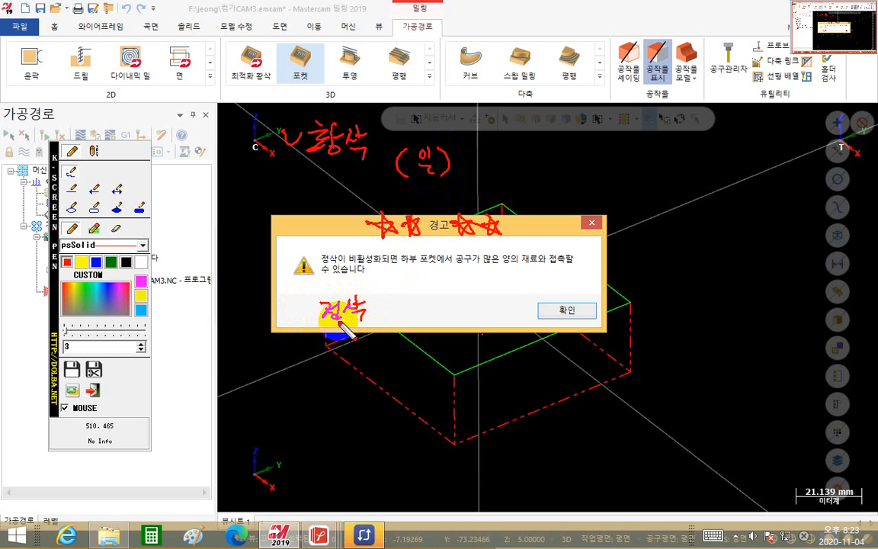
Draw a crossed red box in front of the handwritten 정삭 and circle the warning's title
left_click_drag(294, 305, 297, 318)
mouse_move(296, 306)
left_mouse_down()
mouse_move(314, 315)
mouse_move(298, 317)
left_mouse_up()
left_click_drag(298, 306, 313, 316)
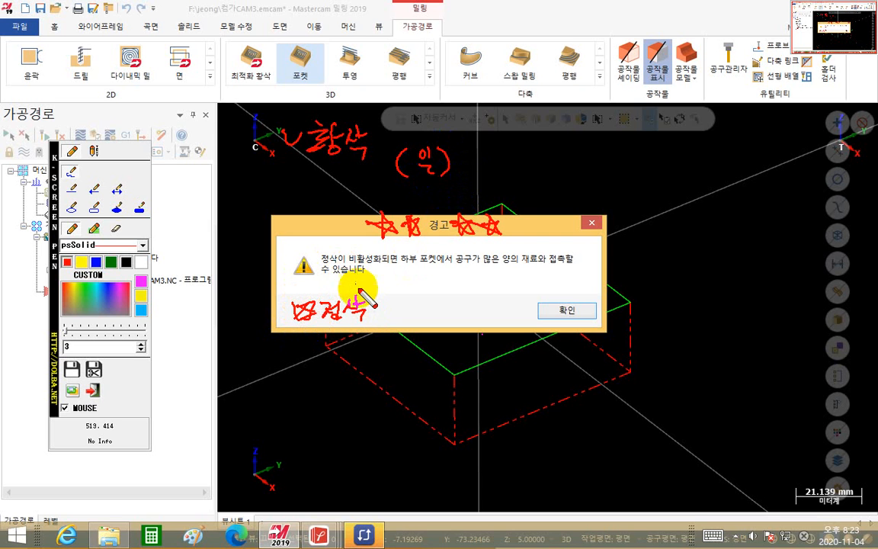
mouse_move(416, 234)
left_mouse_down()
mouse_move(463, 223)
mouse_move(445, 241)
left_mouse_up()
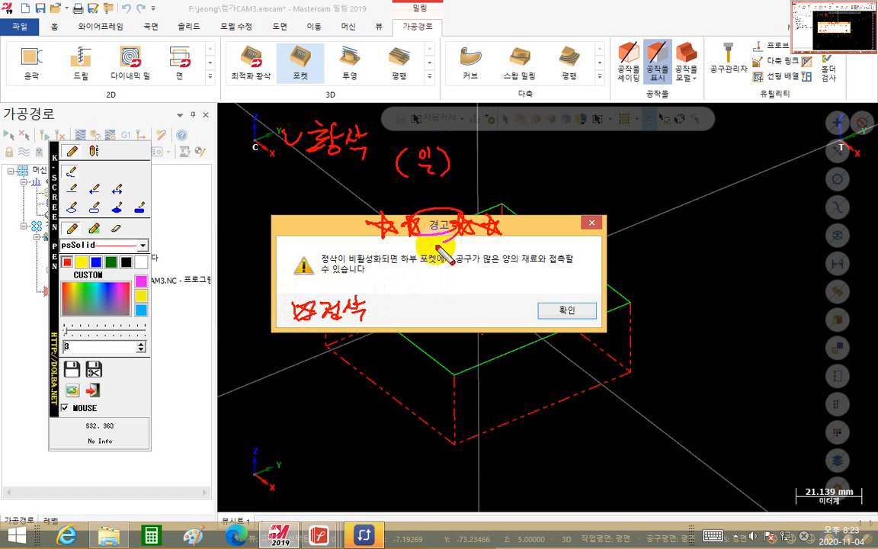
left_click_drag(442, 248, 461, 235)
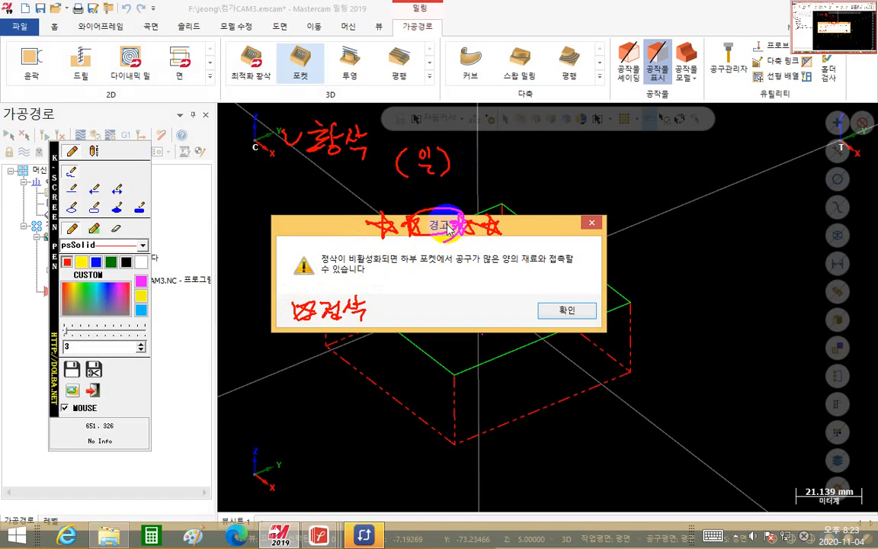
Clear the annotations and acknowledge the warning to generate the surface rough pocket toolpath
key("Escape")
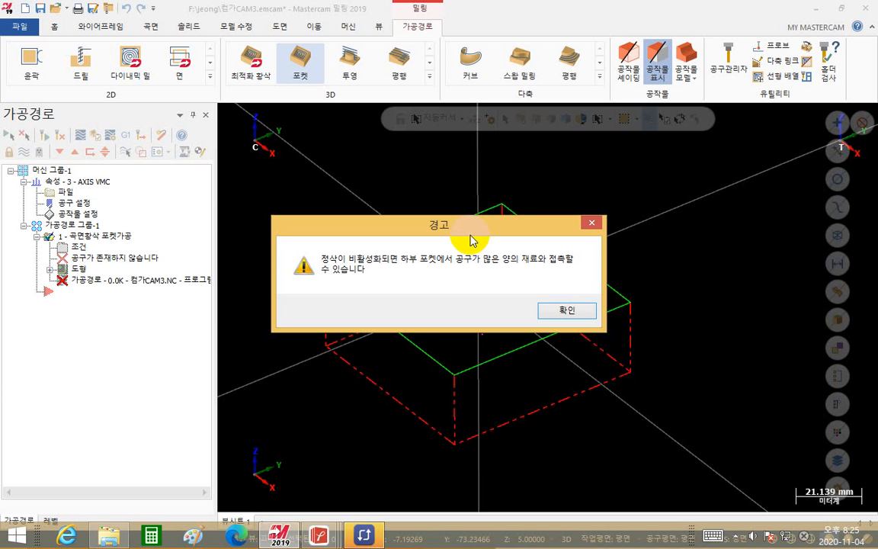
left_click(573, 311)
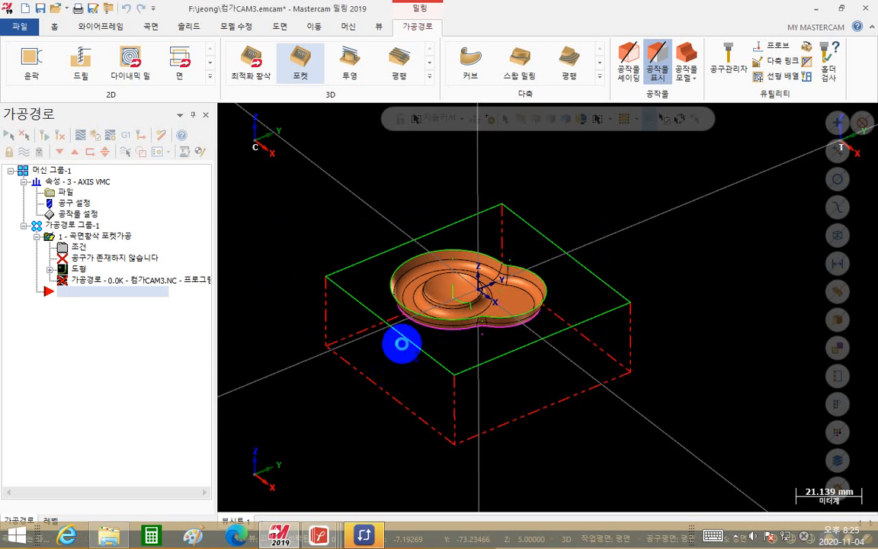
scroll(480, 327, "up", 5)
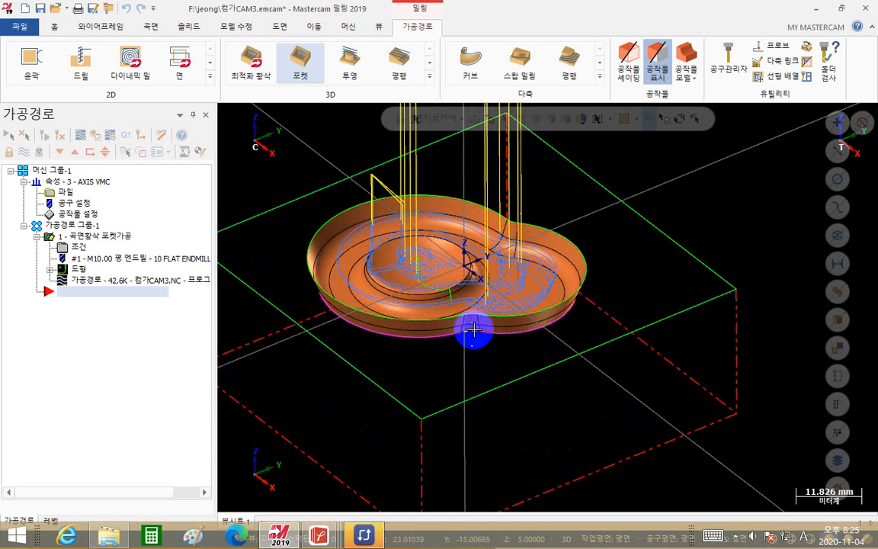
scroll(474, 329, "down", 3)
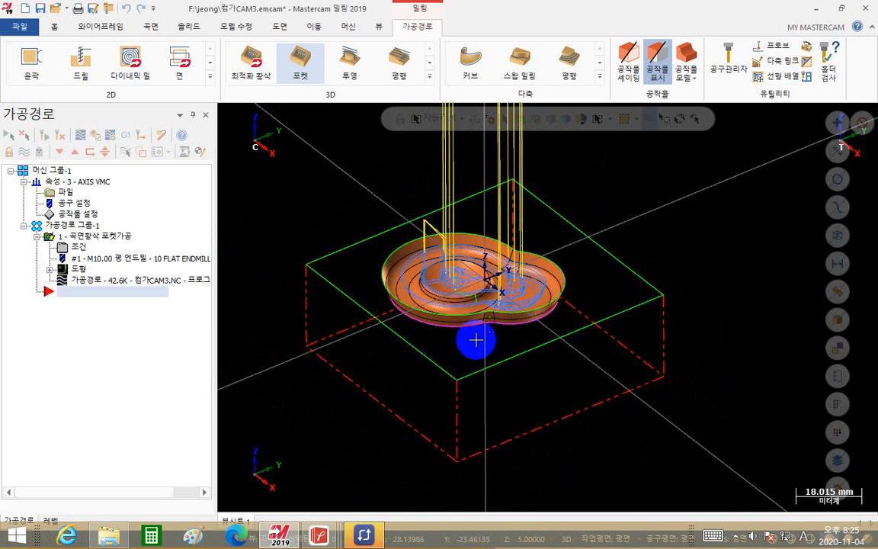
left_click(164, 354)
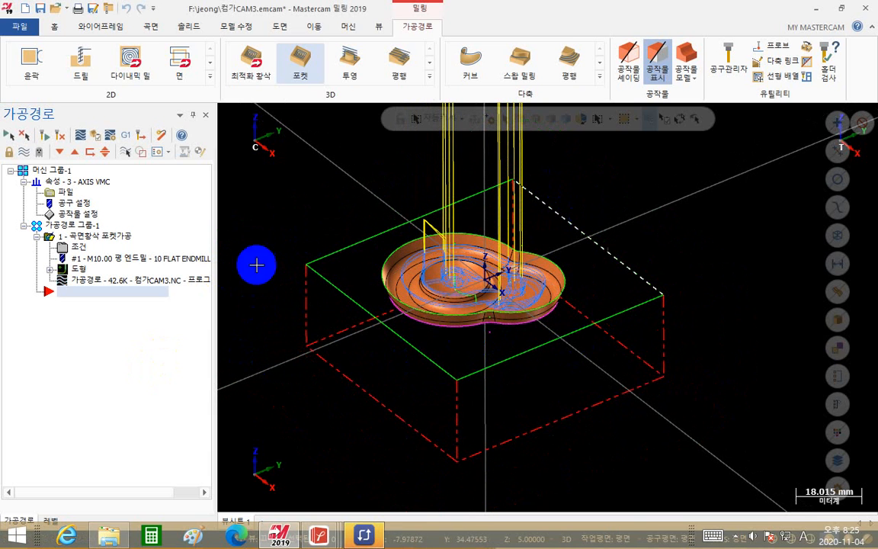
left_click(469, 277)
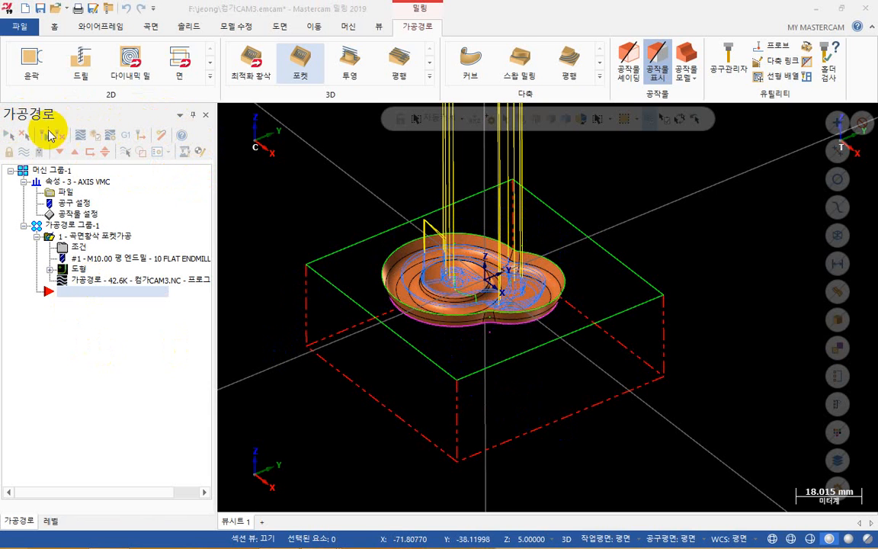
left_click(141, 173)
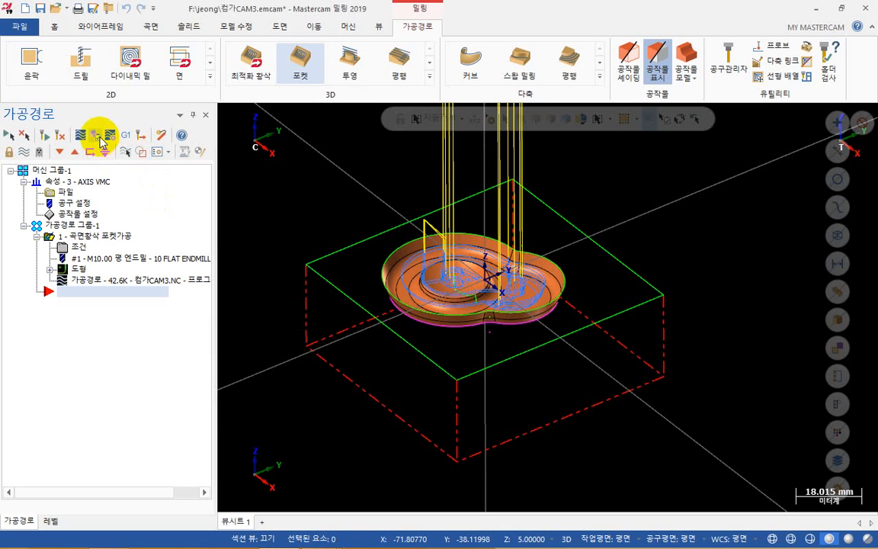
left_click(97, 137)
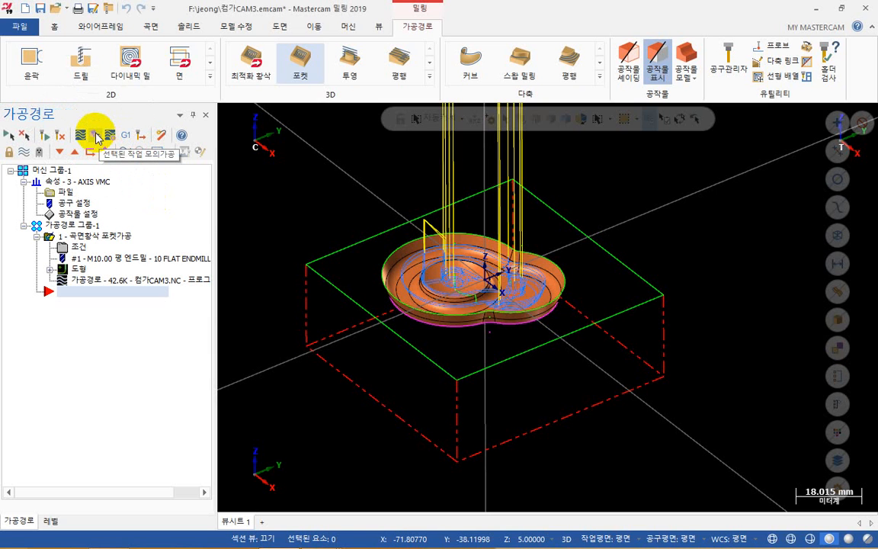
left_click(97, 137)
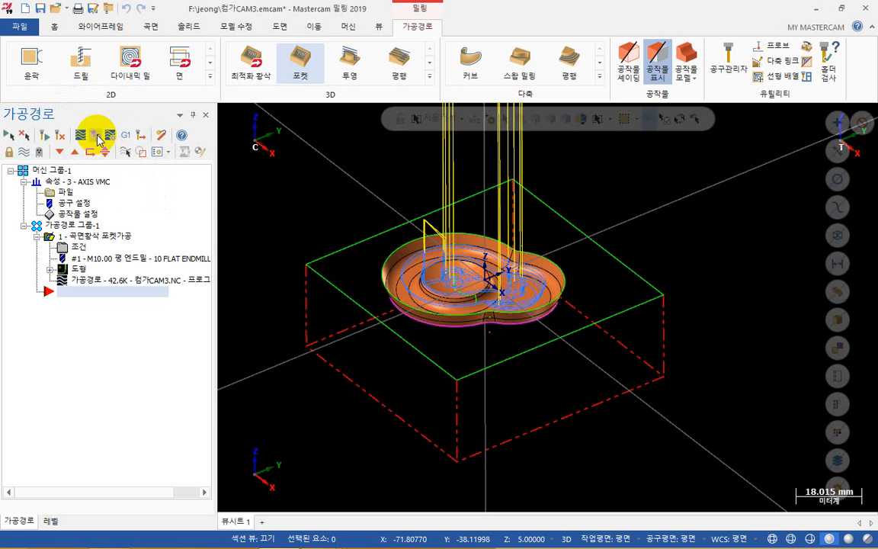
left_click(96, 137)
Frame the 선택된 작업 모의가공 command with a red rectangle and point a red arrow at it with the screen pen
key("F12")
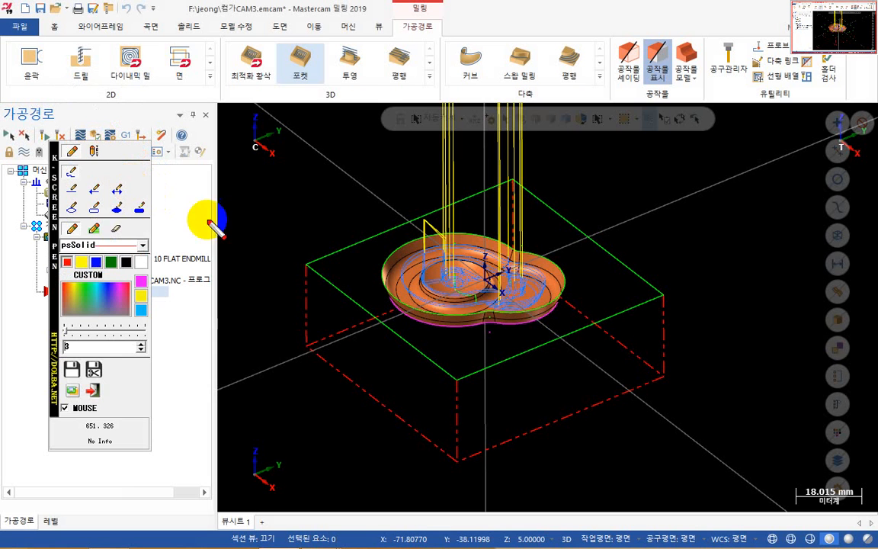
left_click_drag(48, 243, 468, 271)
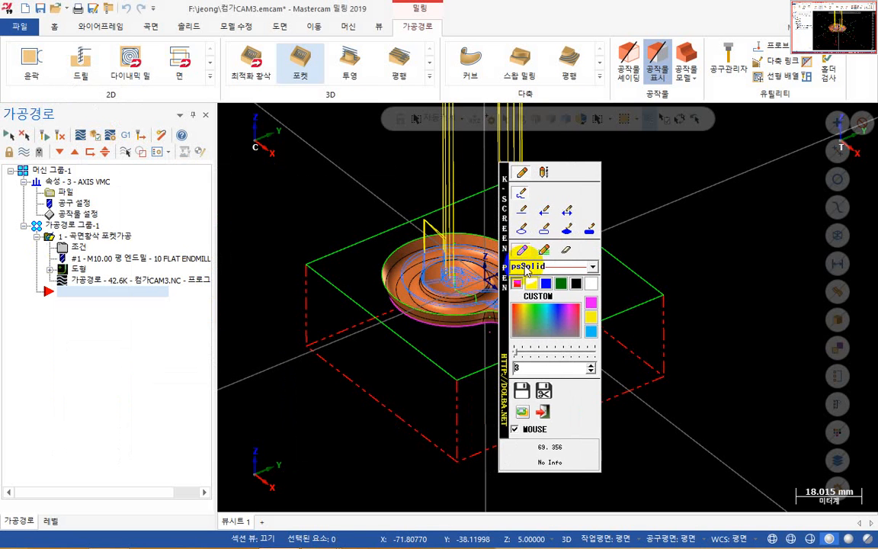
left_click(543, 229)
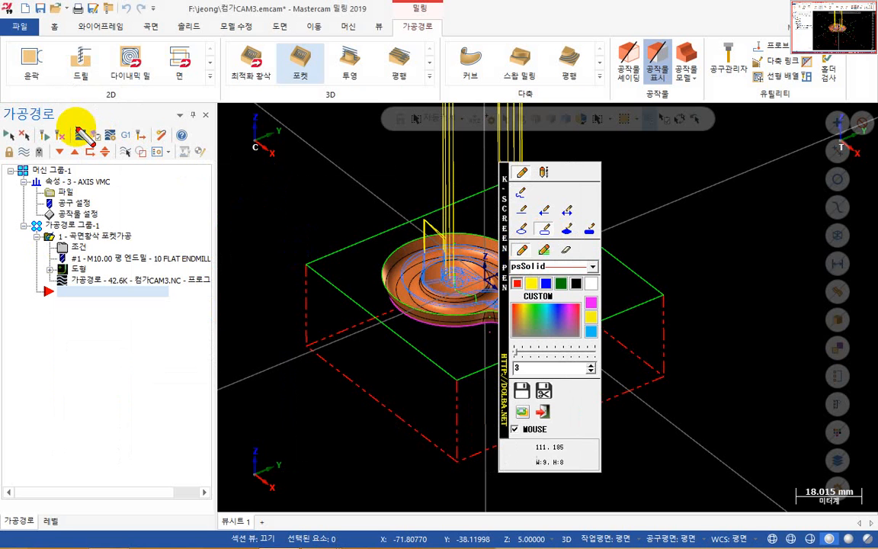
left_click_drag(84, 129, 108, 151)
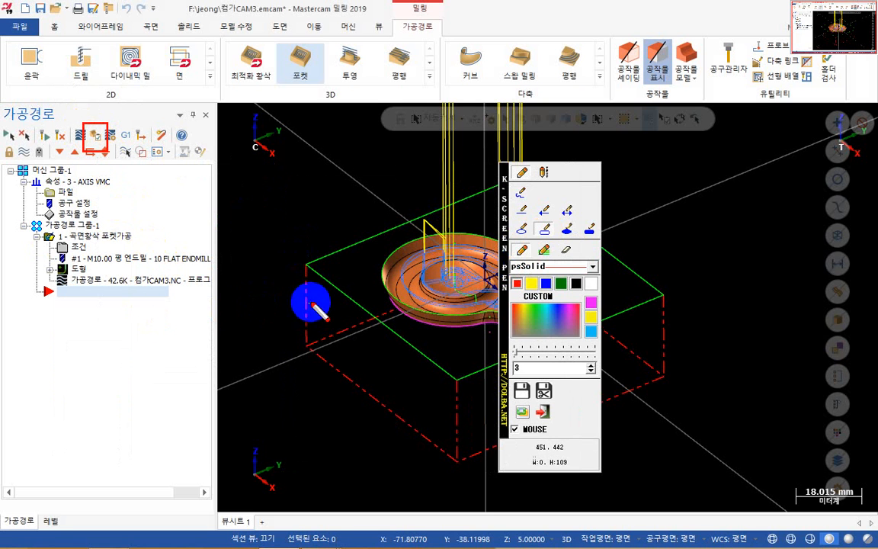
left_click(541, 213)
mouse_move(145, 332)
left_mouse_down()
mouse_move(95, 137)
mouse_move(99, 145)
left_mouse_up()
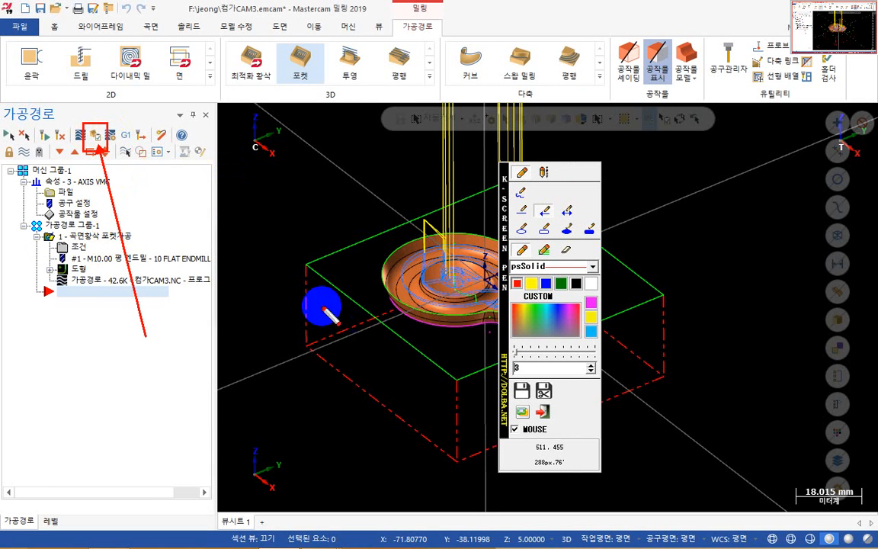
Clear the annotations and open the machining simulation (모의가공) of the pocket operation
right_click(206, 264)
left_click(92, 135)
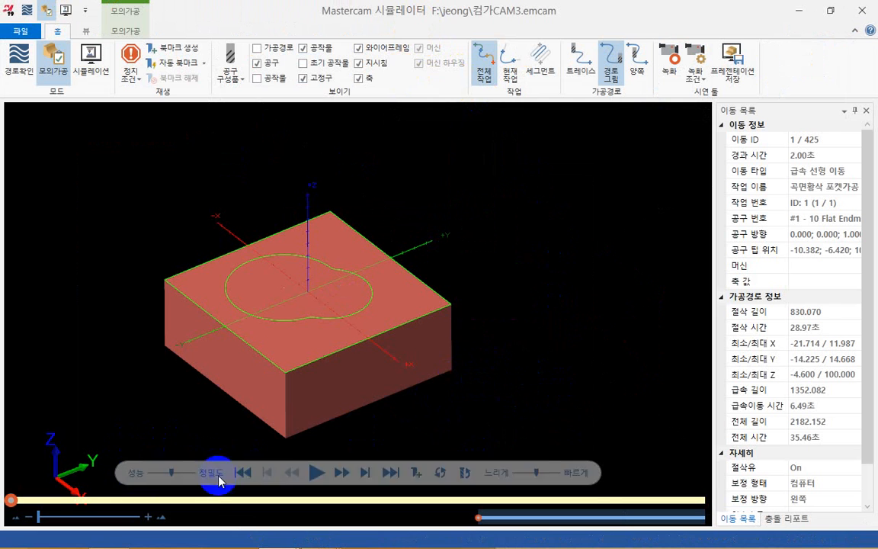
Try out the simulation's precision (정밀도) and playback speed sliders
left_click(178, 473)
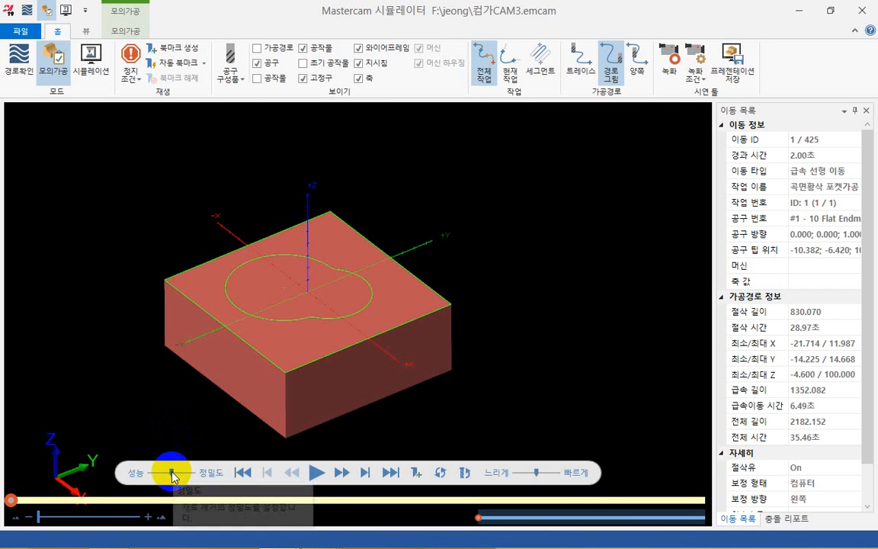
left_click(172, 474)
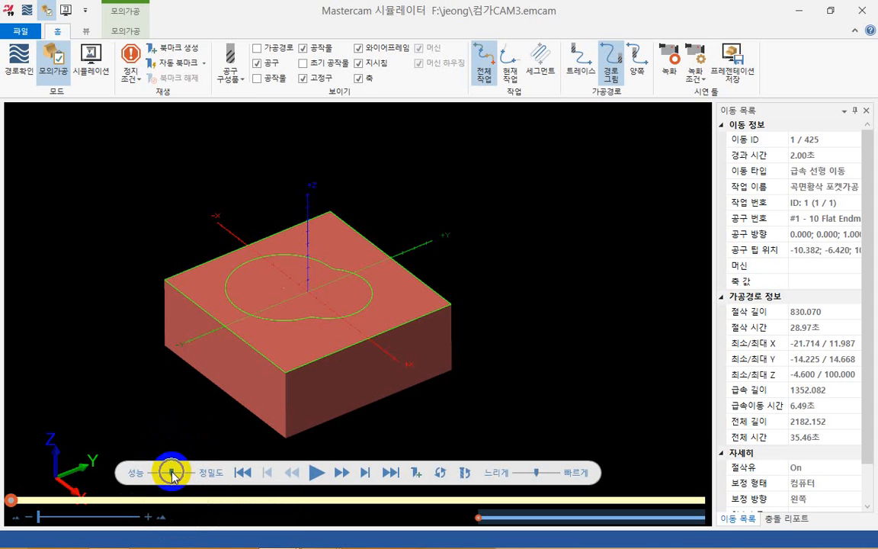
left_click(172, 473)
mouse_move(180, 477)
left_mouse_down()
mouse_move(255, 465)
mouse_move(195, 478)
mouse_move(165, 472)
mouse_move(171, 477)
left_mouse_up()
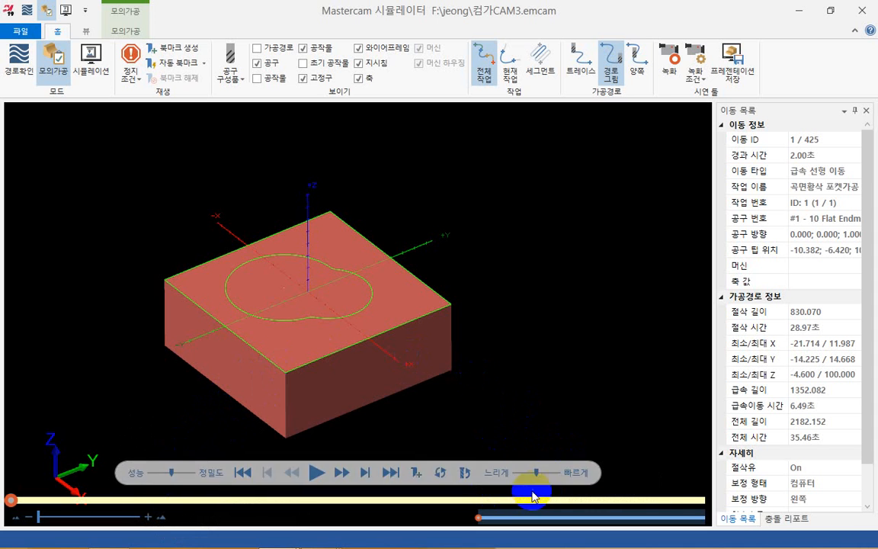
left_click_drag(538, 474, 526, 474)
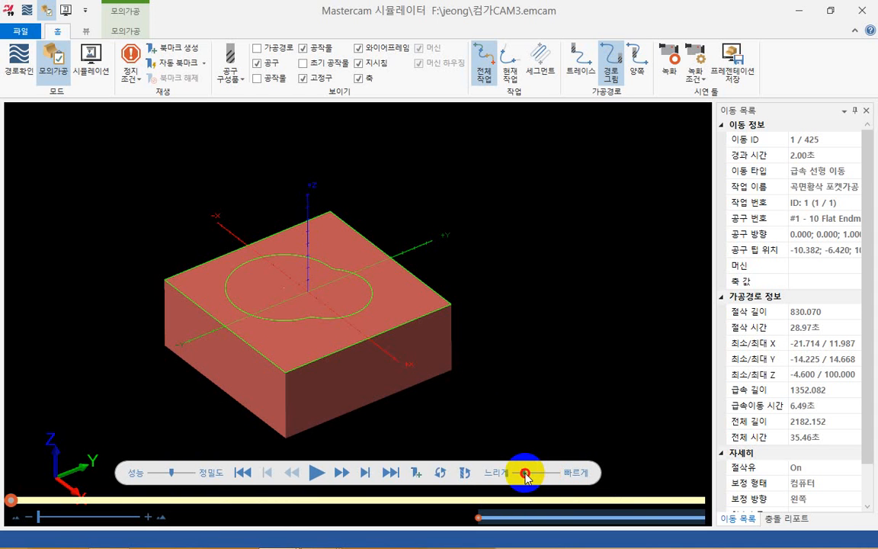
mouse_move(537, 475)
left_mouse_down()
mouse_move(558, 474)
mouse_move(544, 473)
left_mouse_up()
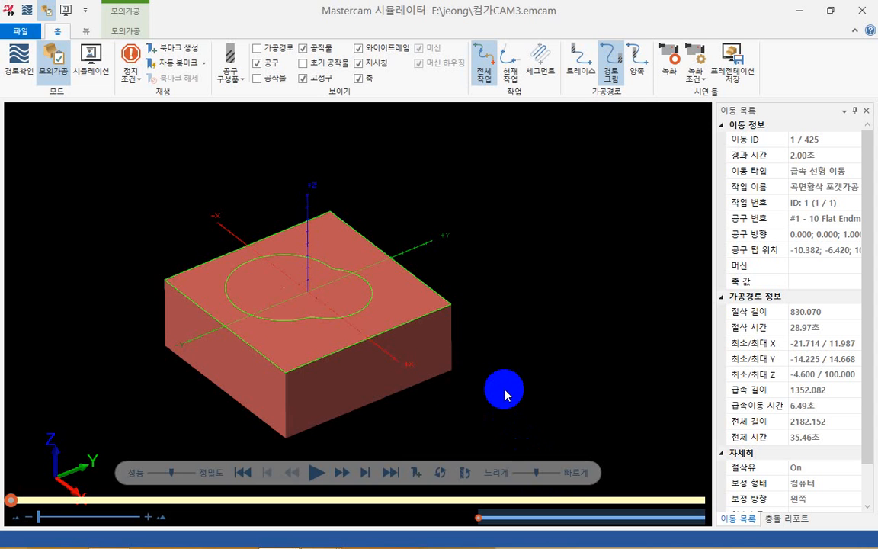
Play the pocket machining simulation to the end and return it to the start
left_click(318, 474)
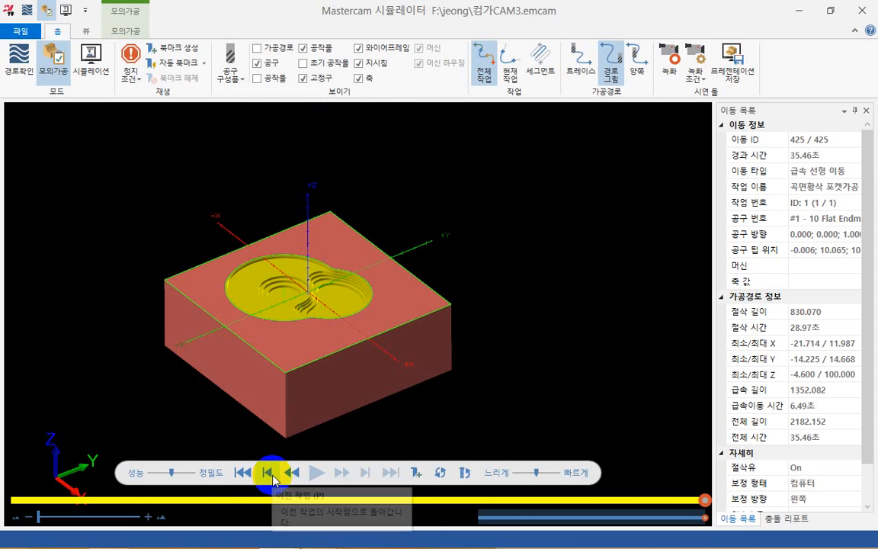
left_click(240, 475)
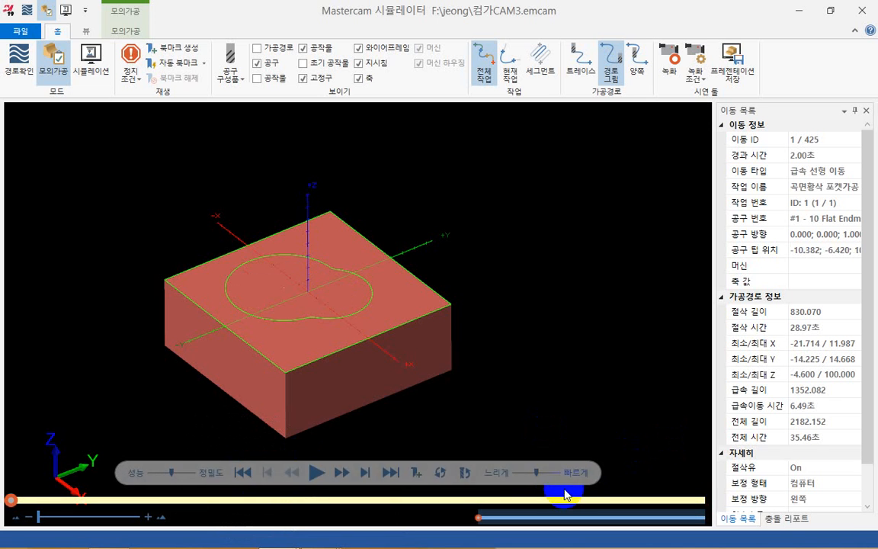
Slow the simulation's playback speed, run the machining with the stock enlarged in view, and pause it partway
left_click(538, 474)
left_click_drag(538, 473, 526, 475)
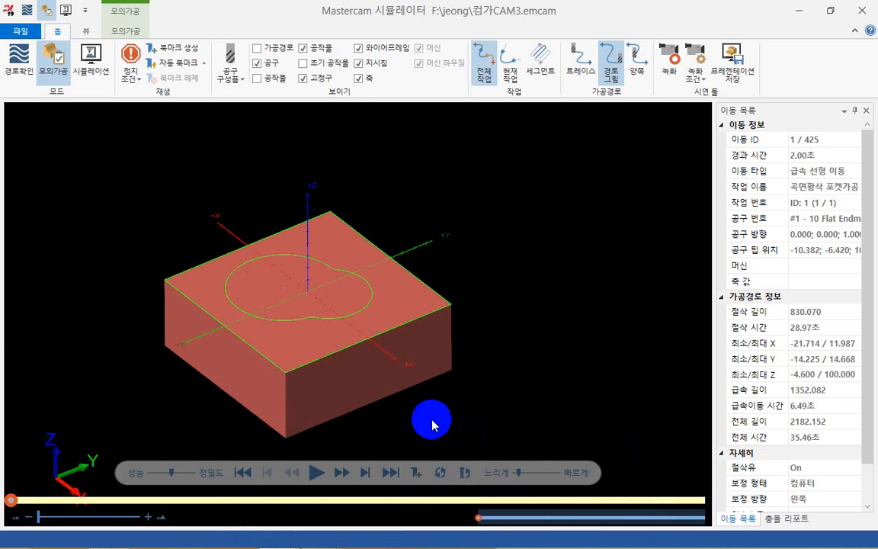
scroll(292, 331, "up", 5)
scroll(290, 329, "down", 3)
middle_click_drag(312, 345, 382, 387)
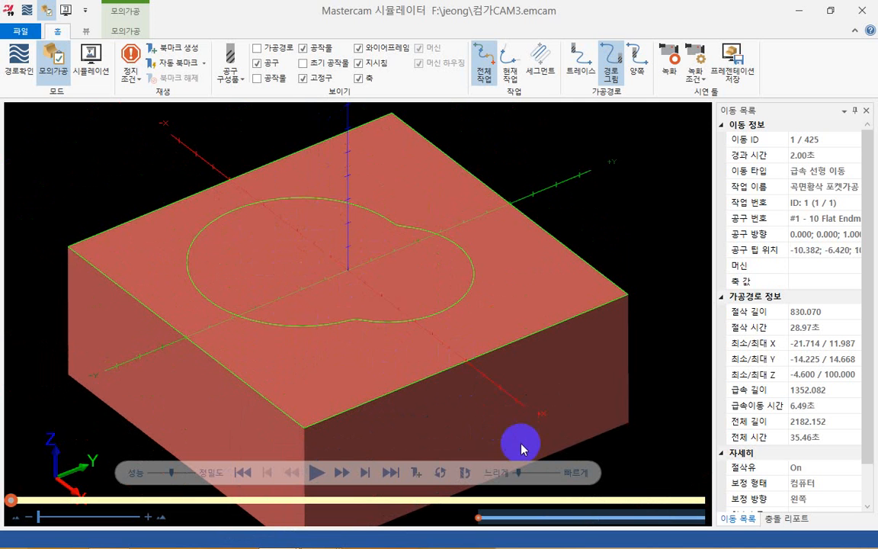
left_click(319, 474)
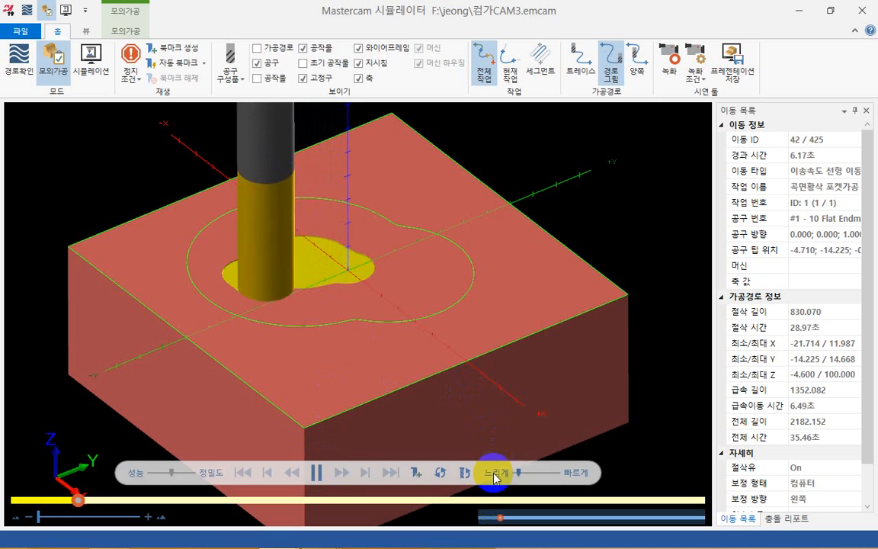
left_click(314, 475)
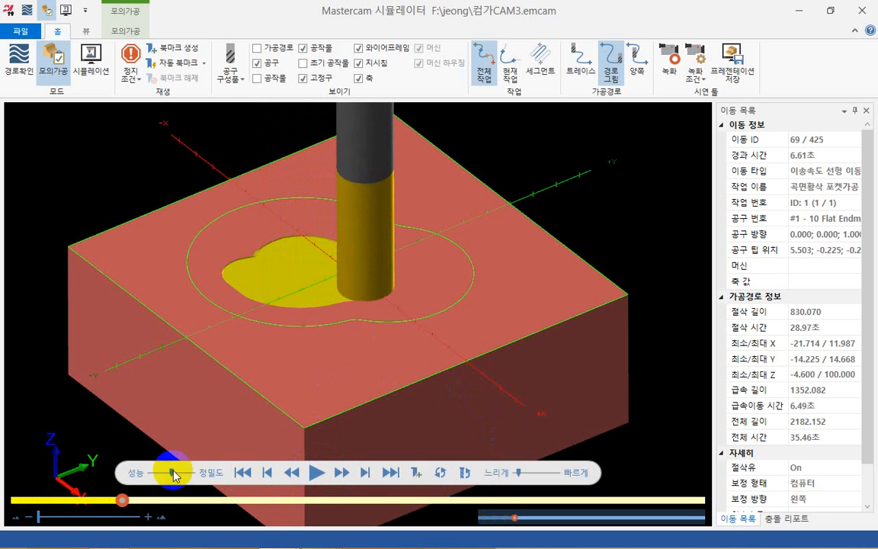
Restart the simulation at a still slower speed and play it to the end, raising the speed slightly during playback
left_click(242, 474)
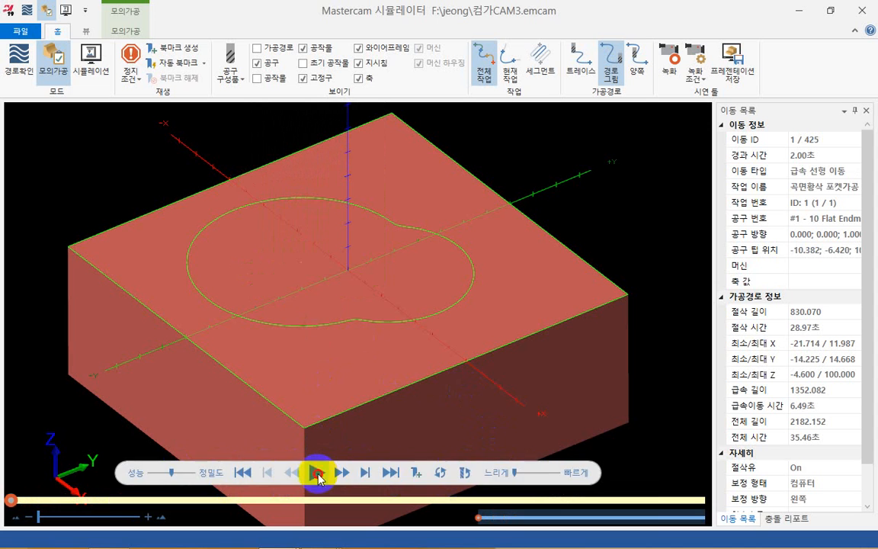
left_click(312, 473)
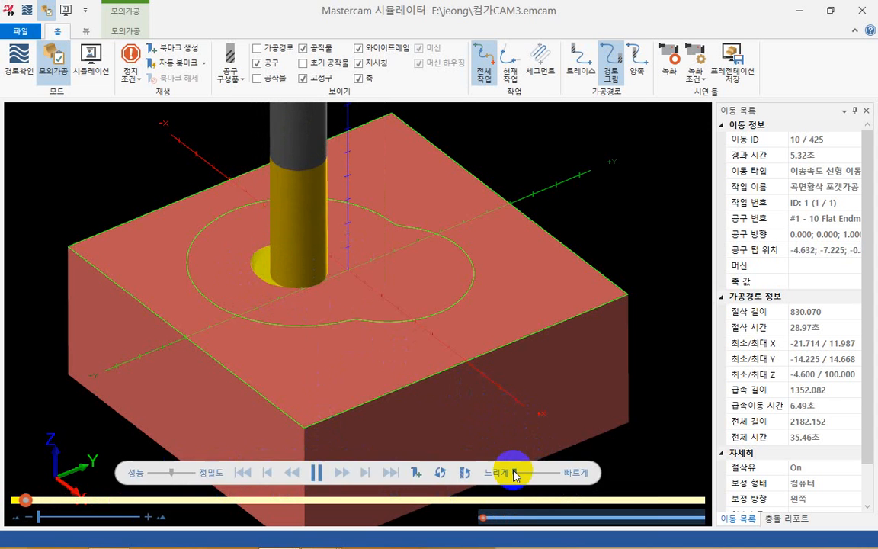
left_click_drag(518, 476, 525, 475)
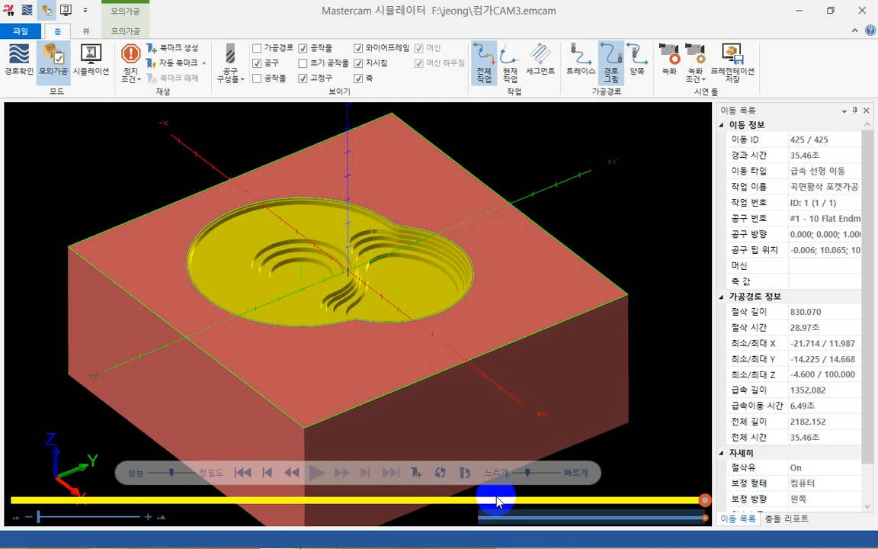
Trace the stepped area around the machined pocket's central dome in red freehand with the screen pen, and clear the annotation
middle_click(497, 501)
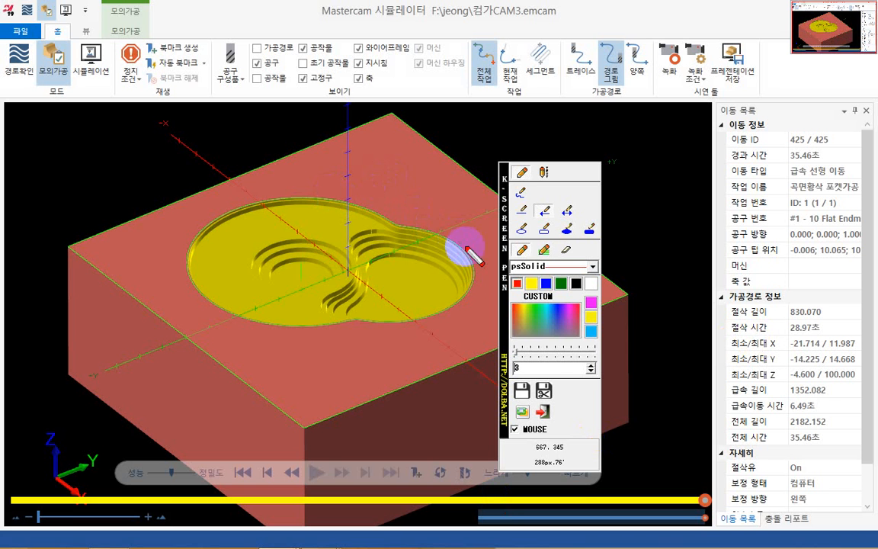
left_click_drag(505, 309, 611, 274)
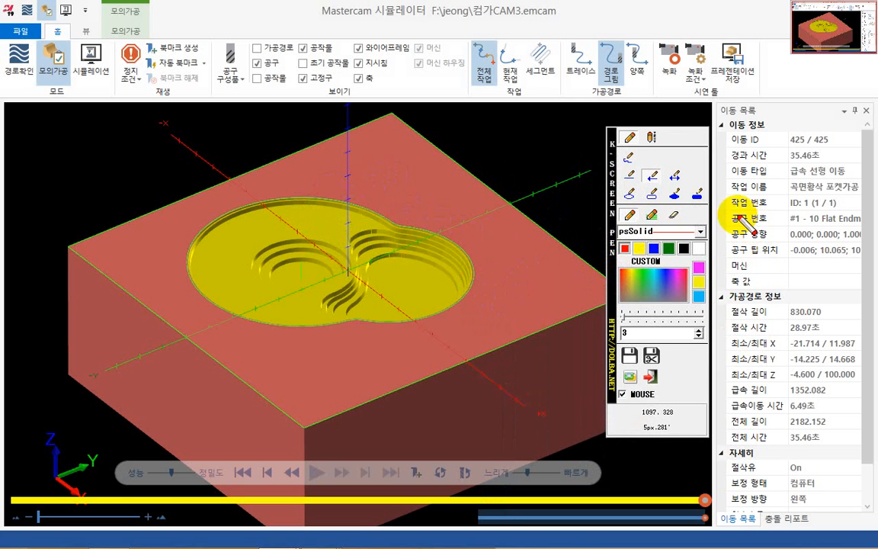
left_click(629, 157)
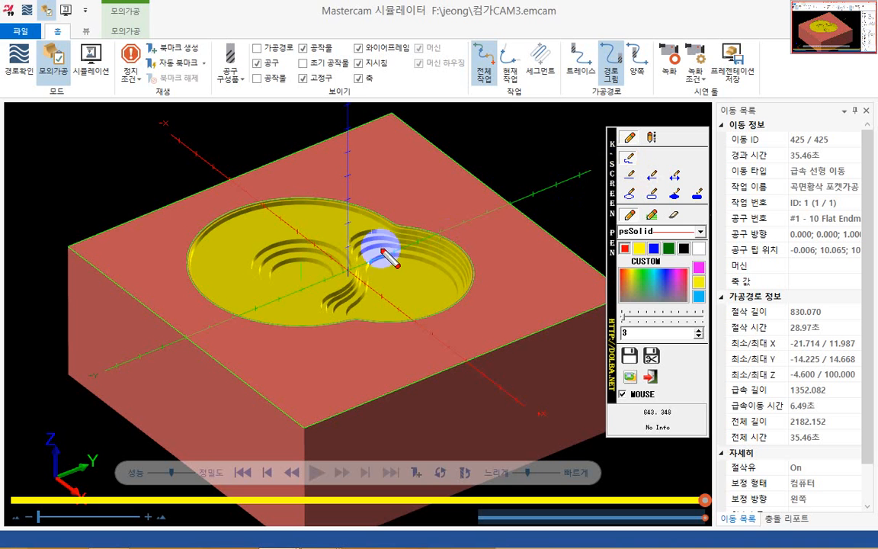
mouse_move(391, 236)
left_mouse_down()
mouse_move(375, 264)
mouse_move(352, 262)
mouse_move(345, 229)
mouse_move(284, 233)
mouse_move(261, 244)
mouse_move(240, 282)
mouse_move(305, 306)
mouse_move(320, 295)
mouse_move(329, 305)
left_mouse_up()
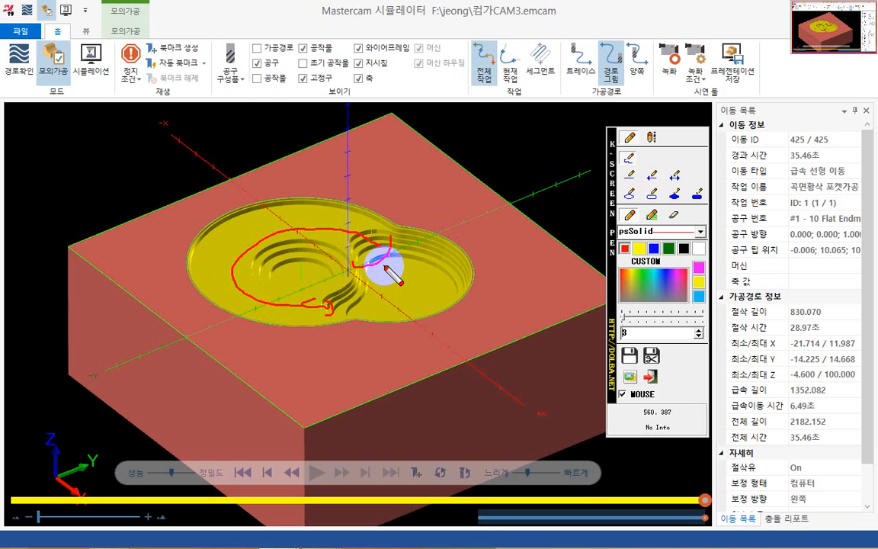
key("Escape")
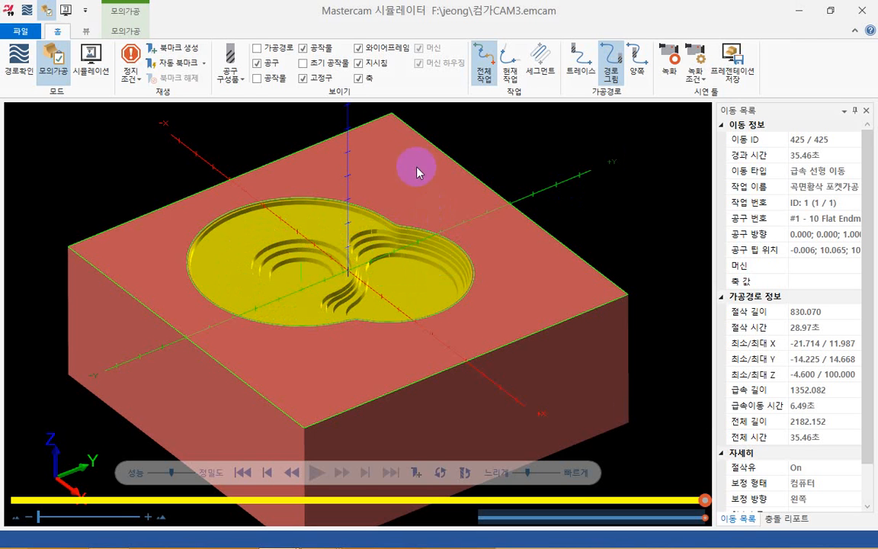
Close the simulator and inspect the generated toolpath on the pocket model up close
left_click(866, 10)
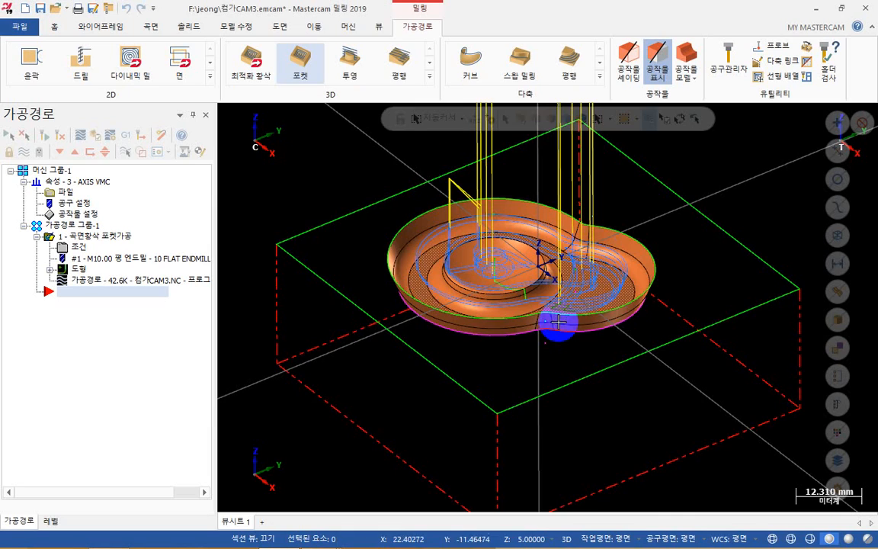
middle_click_drag(516, 291, 482, 293)
scroll(547, 222, "up", 4)
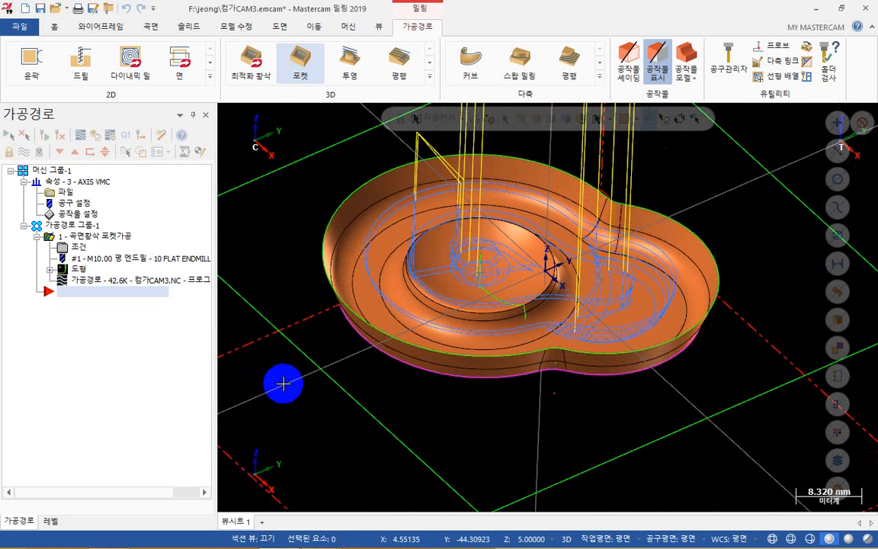
Toggle the pocket operation's toolpath display off and back on
key("alt+t")
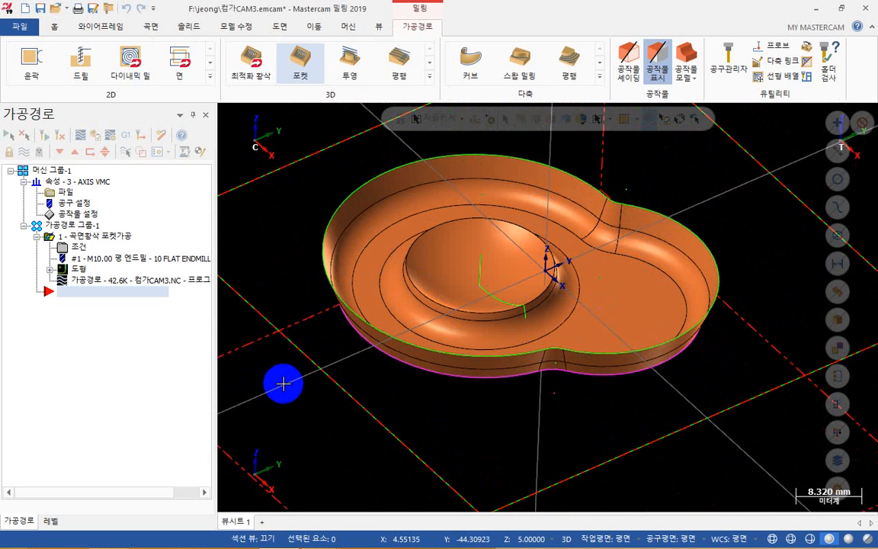
key("alt+t")
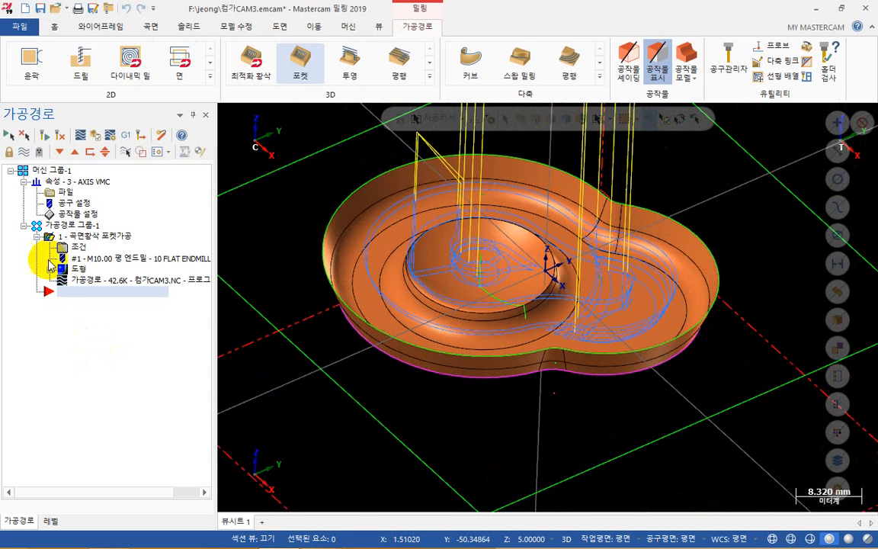
key("ctrl")
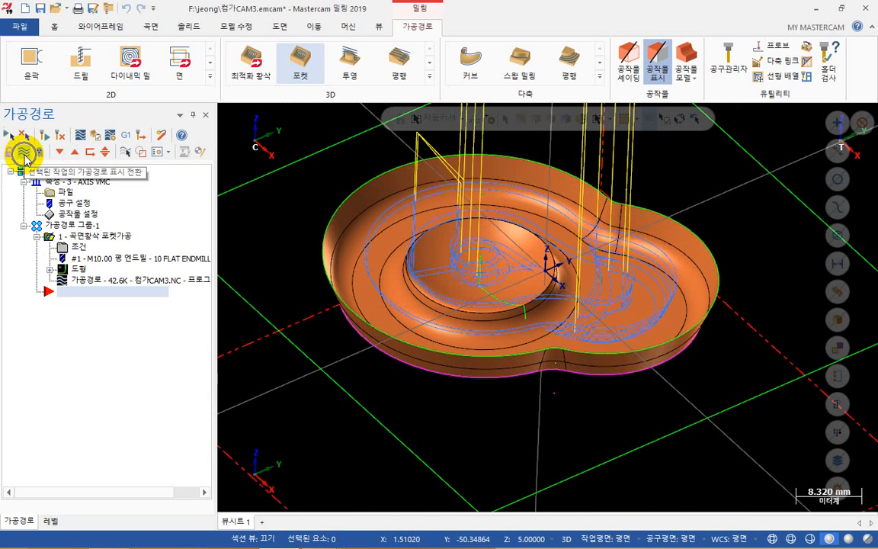
left_click(24, 153)
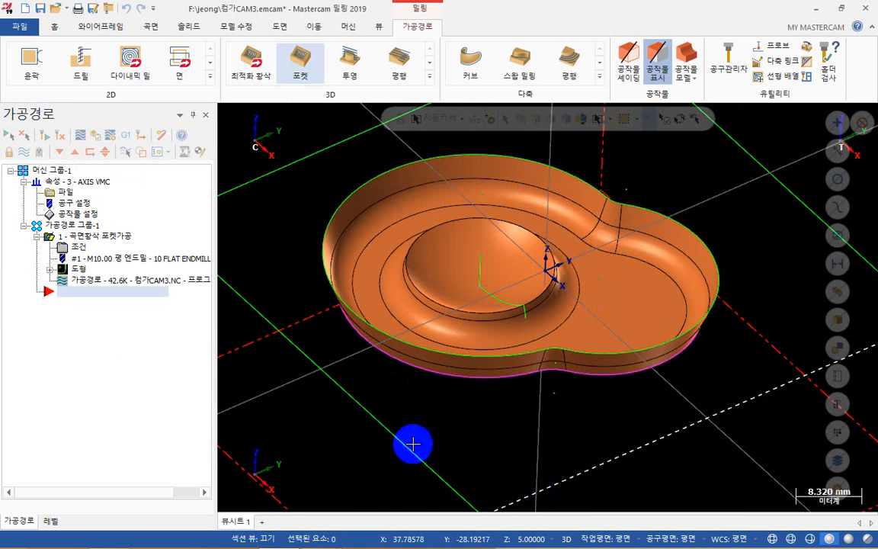
left_click(412, 444)
left_click(24, 152)
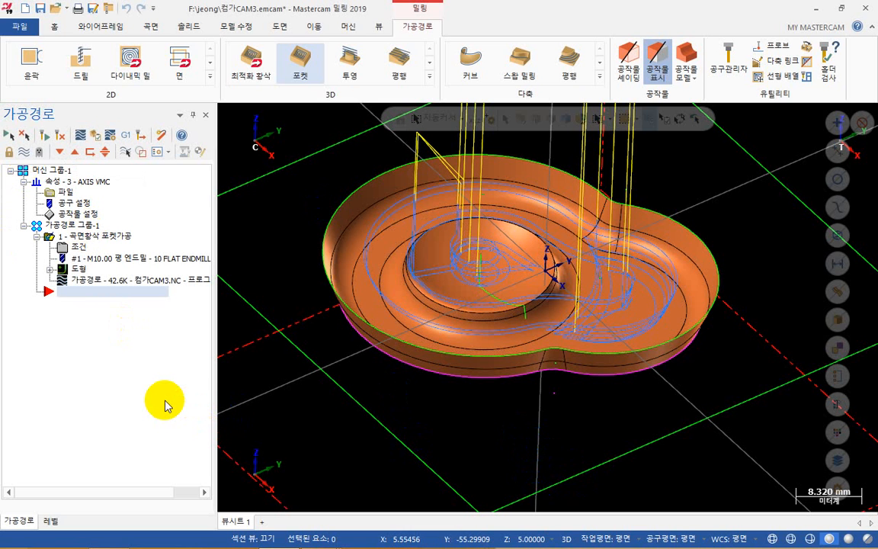
Hide the pocket operation's toolpath so only the model's surfaces are shown
key("alt")
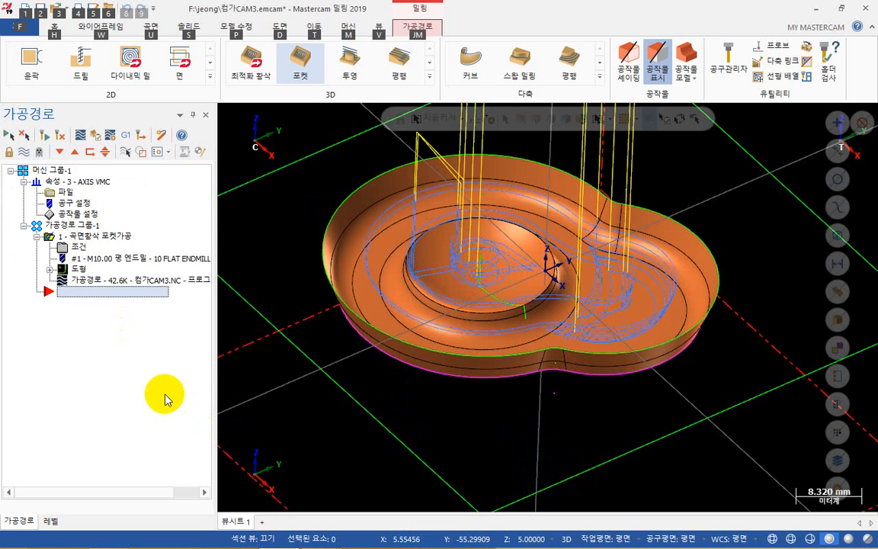
key("alt+t")
key("alt+t")
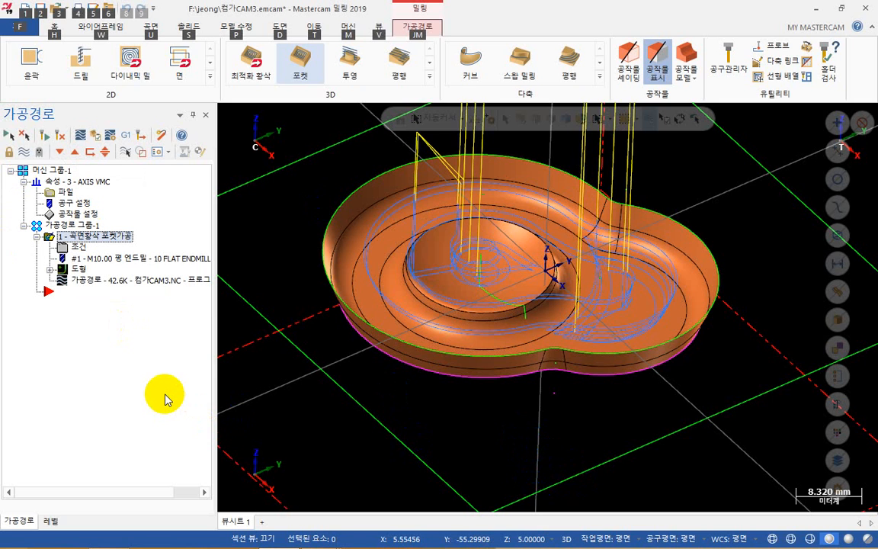
key("alt+t")
left_click(353, 333)
mouse_move(500, 290)
middle_mouse_down()
mouse_move(501, 345)
mouse_move(564, 244)
mouse_move(577, 153)
mouse_move(514, 199)
mouse_move(512, 216)
mouse_move(472, 206)
mouse_move(598, 261)
mouse_move(563, 186)
mouse_move(515, 186)
mouse_move(563, 188)
mouse_move(557, 255)
mouse_move(543, 254)
mouse_move(595, 276)
mouse_move(568, 202)
mouse_move(462, 203)
mouse_move(400, 318)
mouse_move(549, 318)
mouse_move(422, 258)
mouse_move(353, 242)
mouse_move(378, 274)
mouse_move(373, 251)
mouse_move(359, 244)
middle_mouse_up()
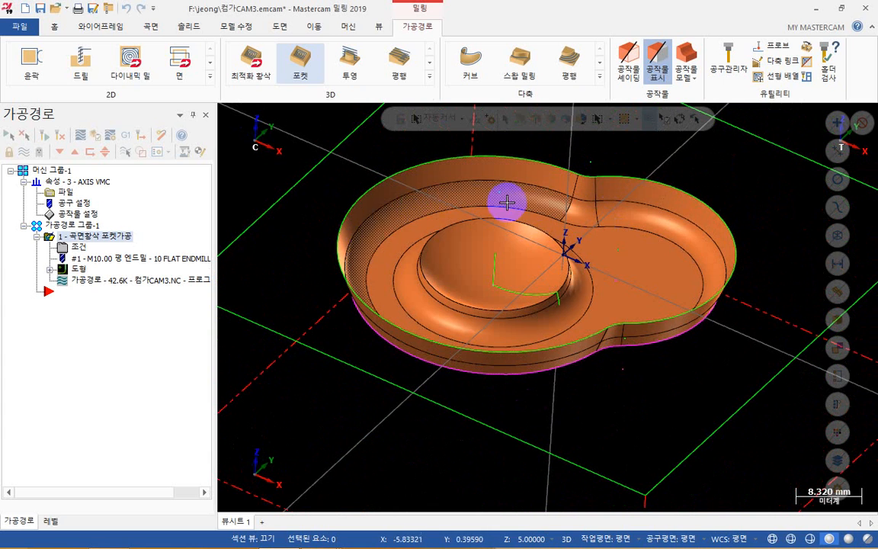
mouse_move(570, 257)
middle_mouse_down()
mouse_move(565, 308)
mouse_move(572, 267)
mouse_move(558, 245)
middle_mouse_up()
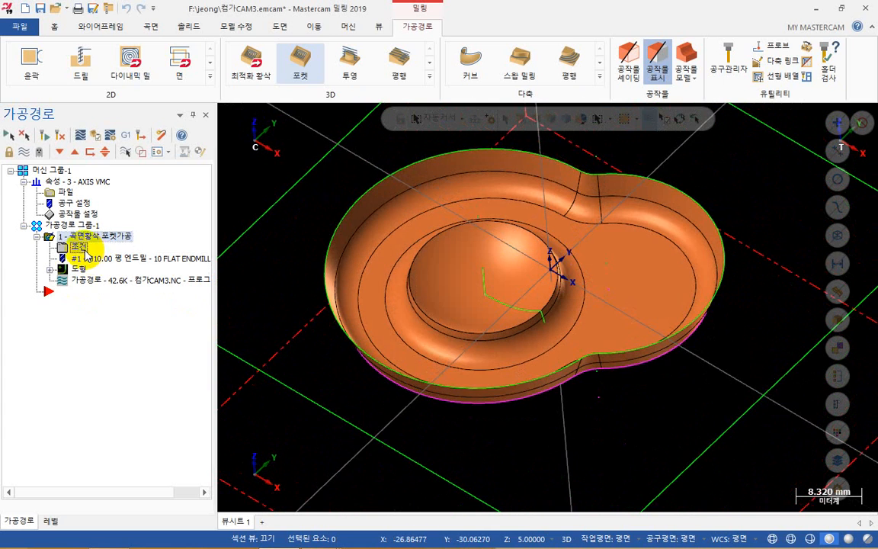
Set the pocket operation's 공구지름 비율 (stepover percentage) to 30.0, accept the finishing warning, and regenerate the toolpath
left_click(79, 247)
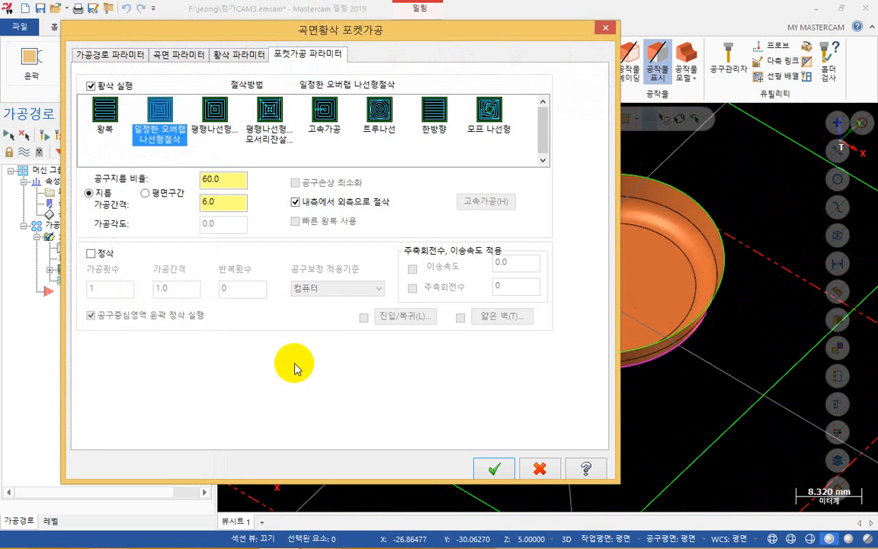
double_click(225, 179)
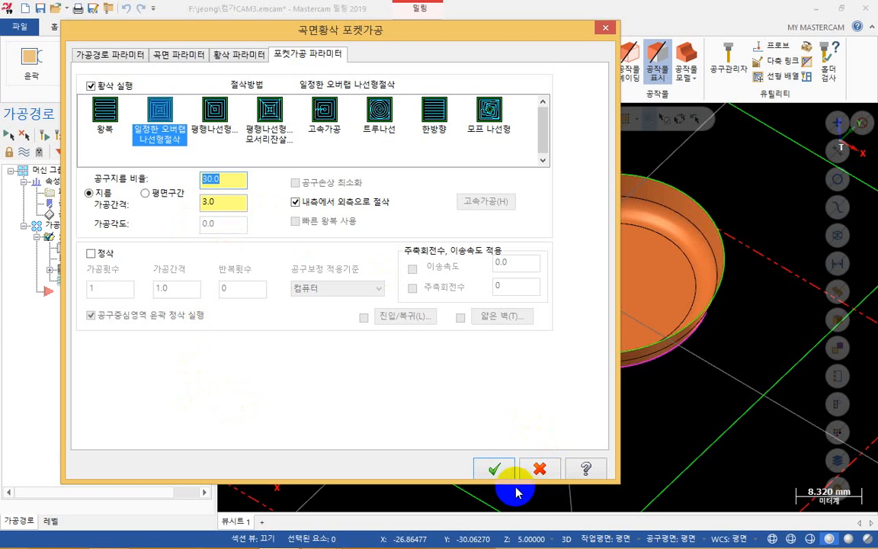
left_click(493, 469)
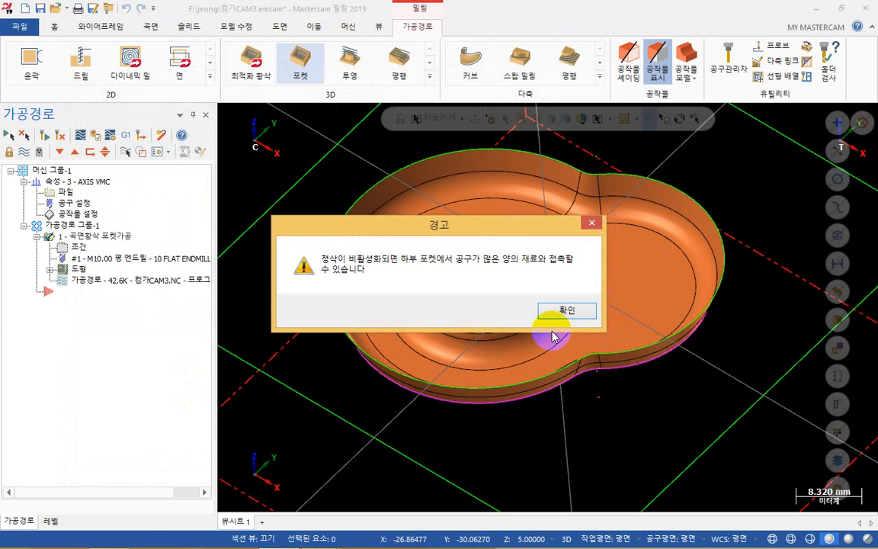
left_click(565, 319)
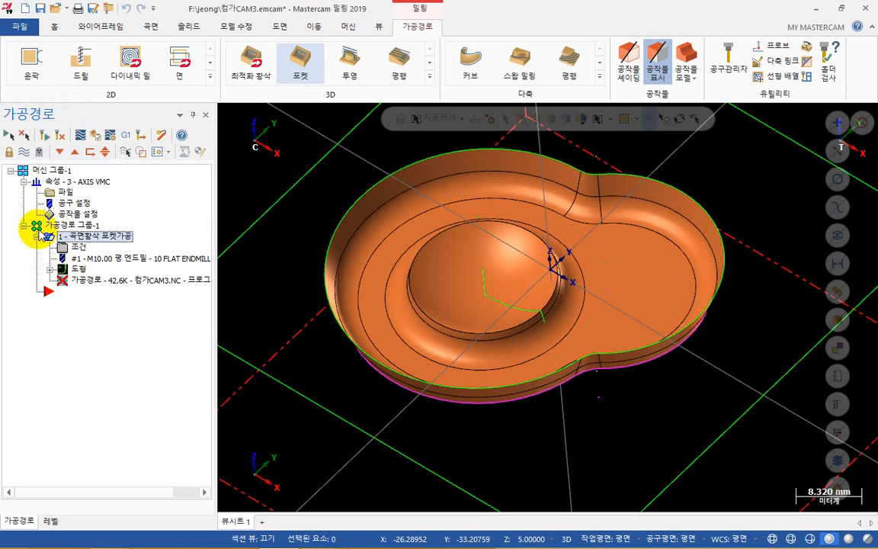
left_click(61, 135)
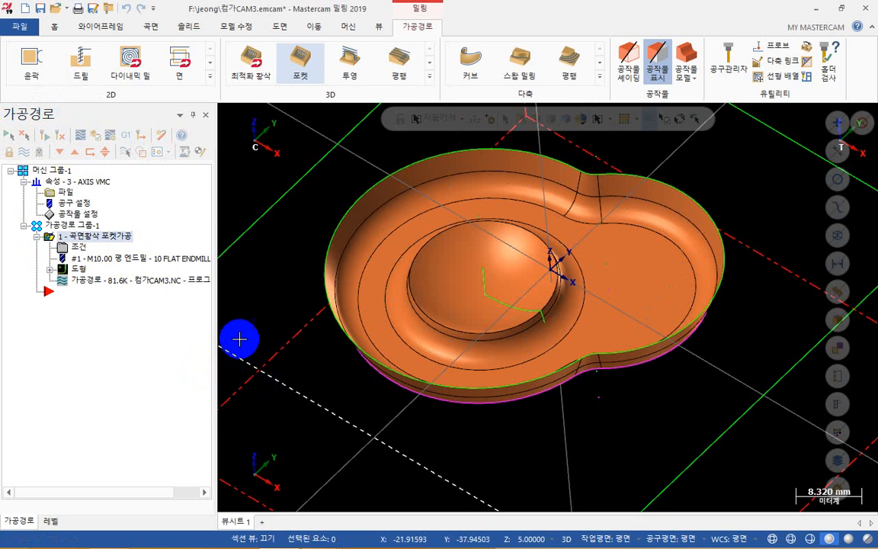
Run the cutting simulation of the regenerated pocket operation and inspect the pocket model's surfaces from several angles
left_click(95, 135)
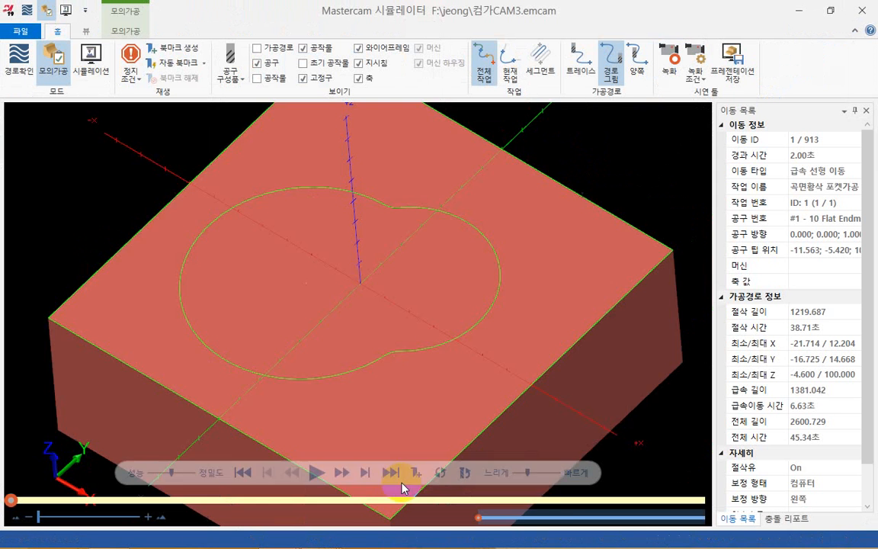
left_click(316, 473)
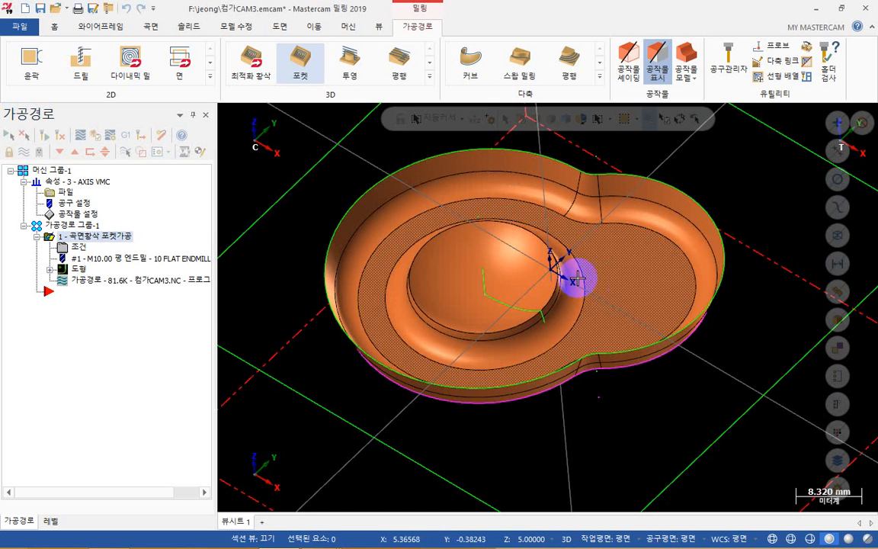
middle_click_drag(577, 280, 572, 200)
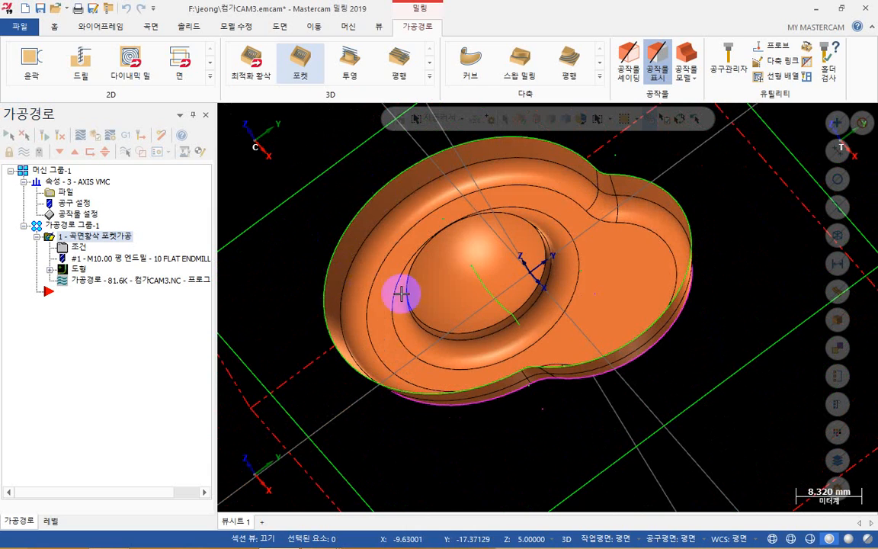
middle_click_drag(401, 293, 459, 290)
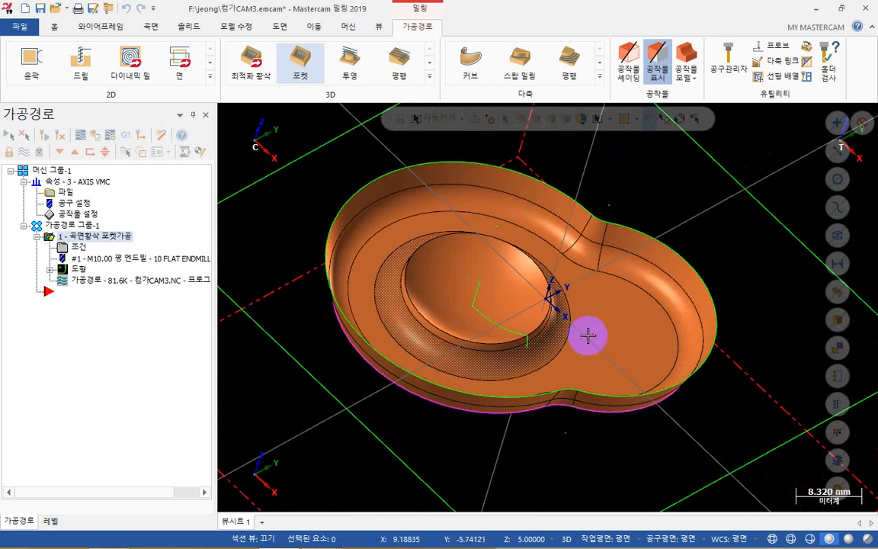
middle_click_drag(587, 336, 582, 216)
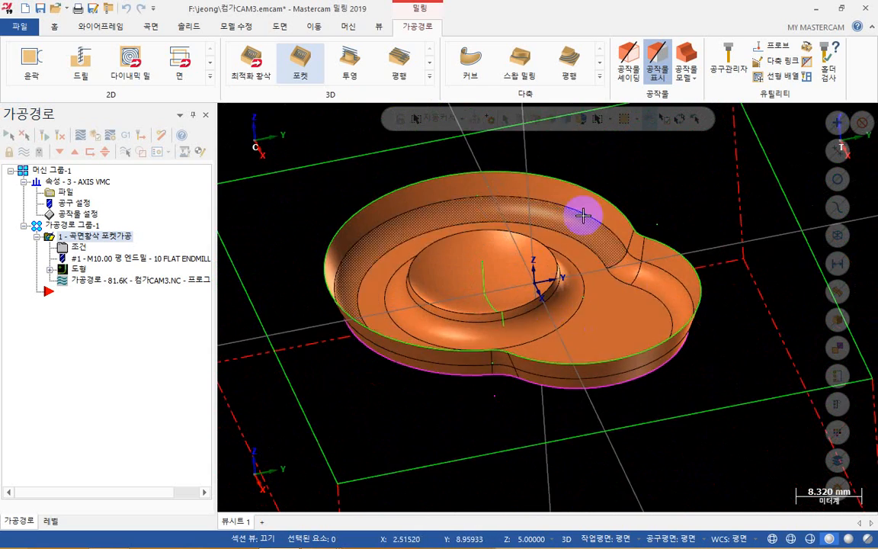
middle_click_drag(614, 282, 538, 256)
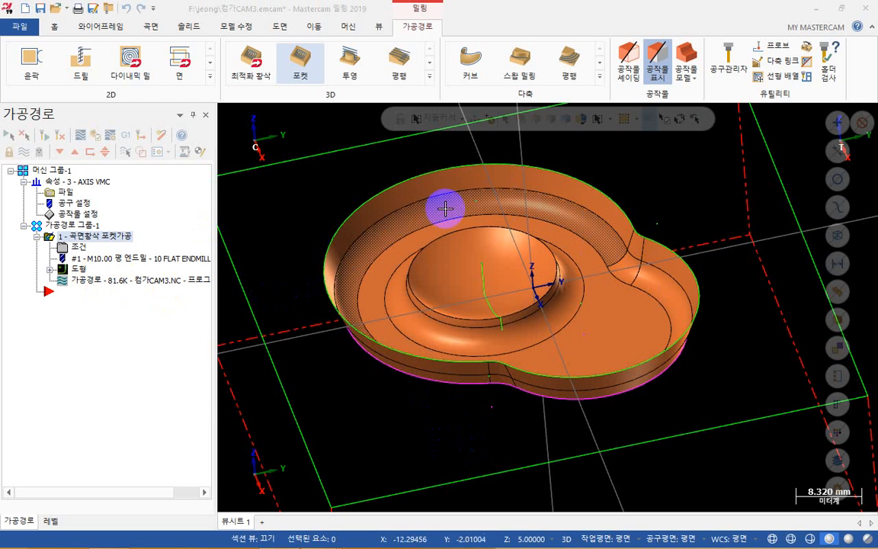
mouse_move(536, 265)
middle_mouse_down()
mouse_move(581, 279)
mouse_move(587, 349)
mouse_move(601, 260)
mouse_move(572, 290)
middle_mouse_up()
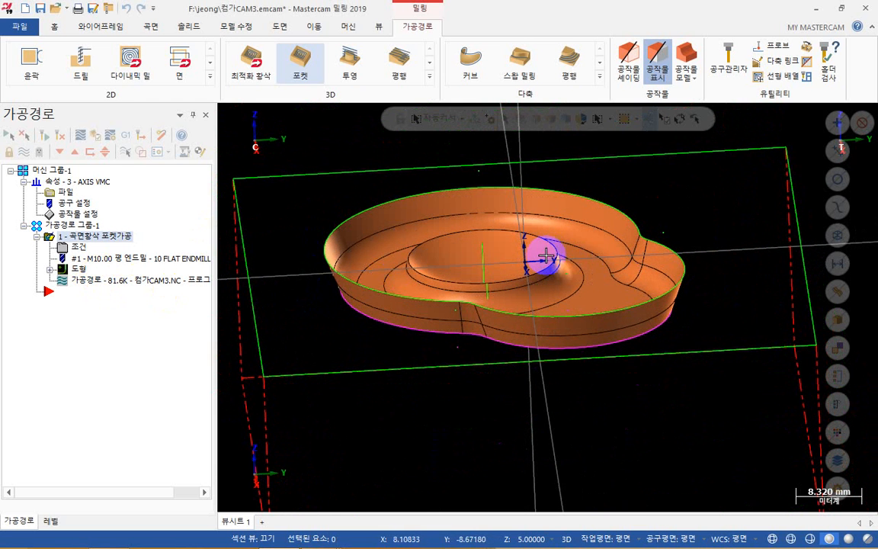
middle_click_drag(569, 279, 582, 288)
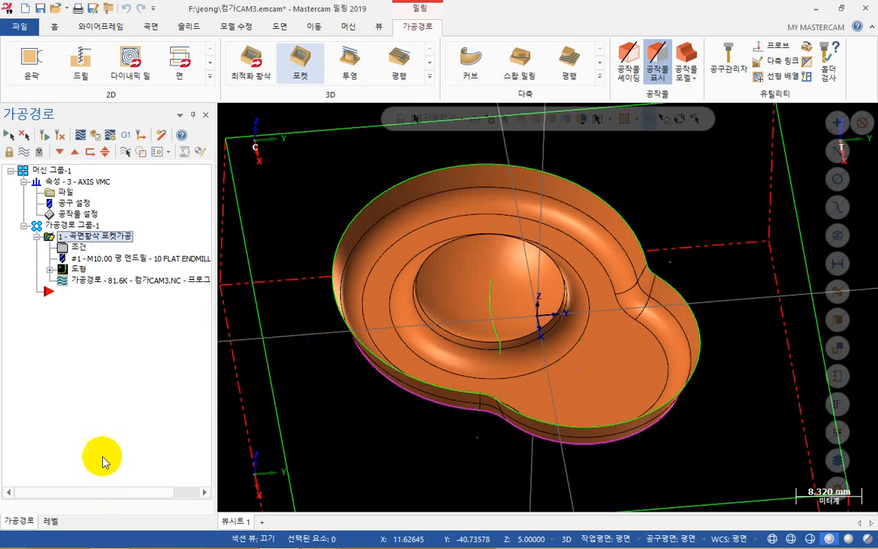
Expand the full list of 3D toolpaths to review the available 황삭 (roughing) and 정삭 (finishing) types
left_click(429, 76)
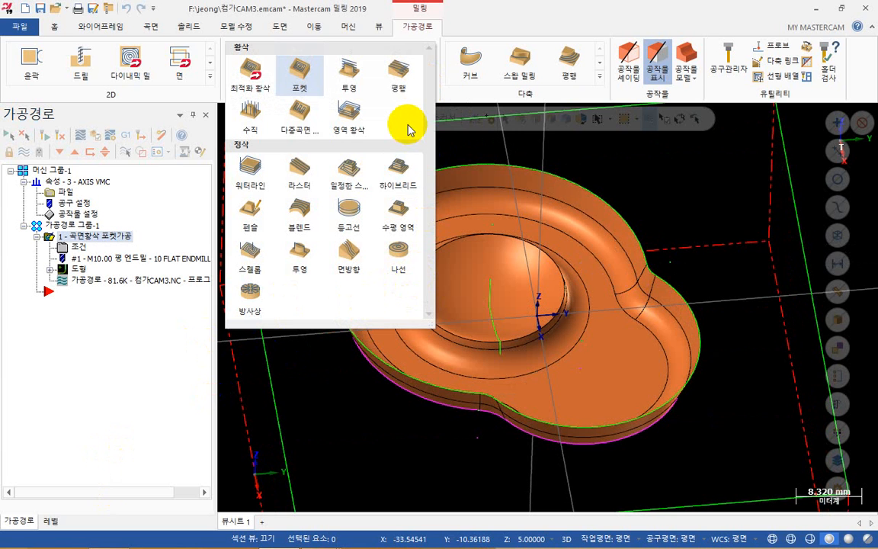
left_click(112, 364)
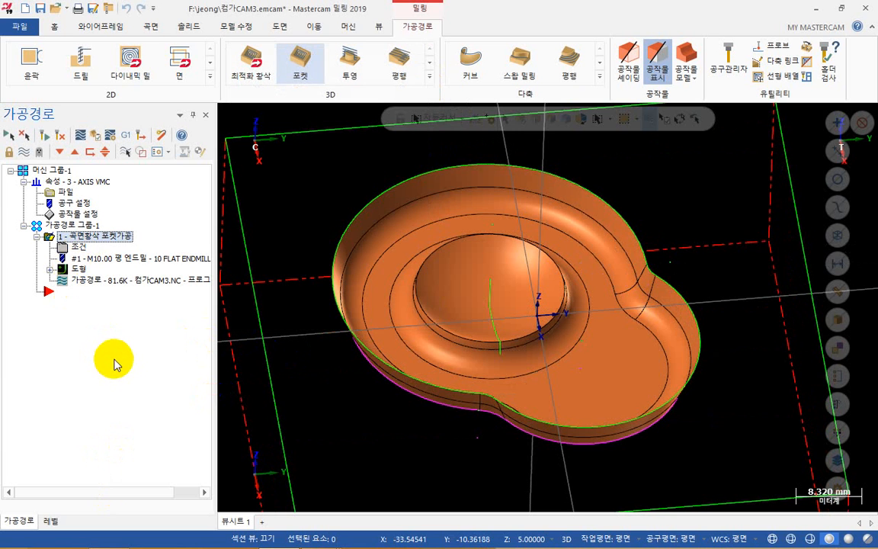
left_click(429, 66)
left_click(430, 74)
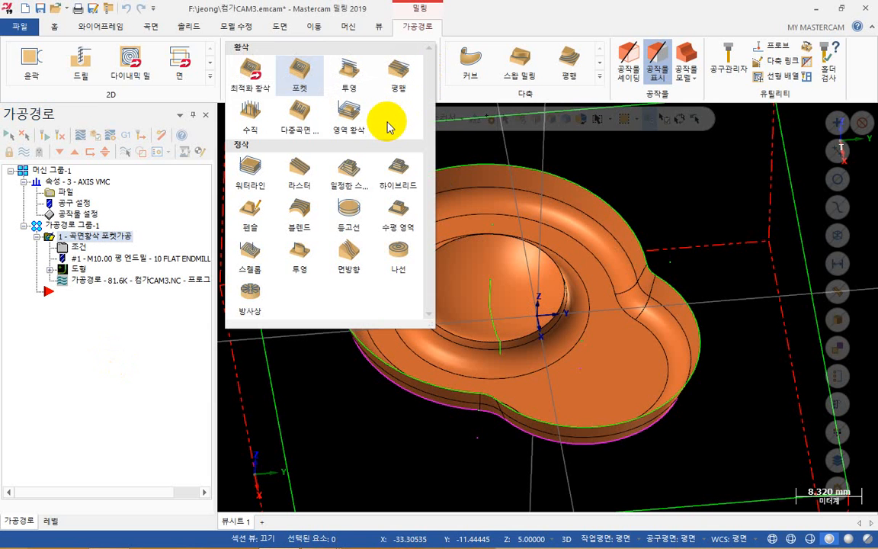
Annotate the 3D toolpath list with red X6, X7 and X9 notes, circle 밀링 2019, check-mark 최적화 황삭, and exit the screen pen
key("ctrl+2")
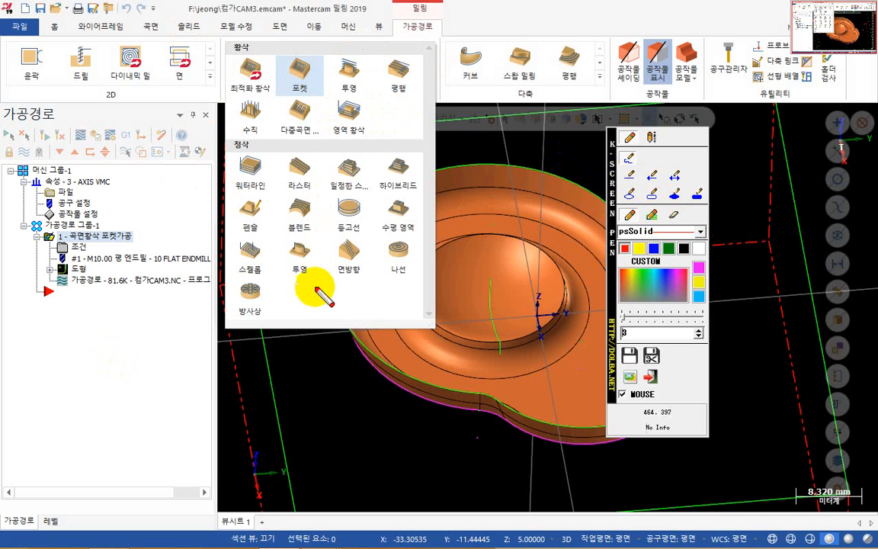
mouse_move(318, 287)
left_mouse_down()
mouse_move(302, 308)
mouse_move(333, 317)
left_mouse_up()
left_click_drag(305, 259, 335, 263)
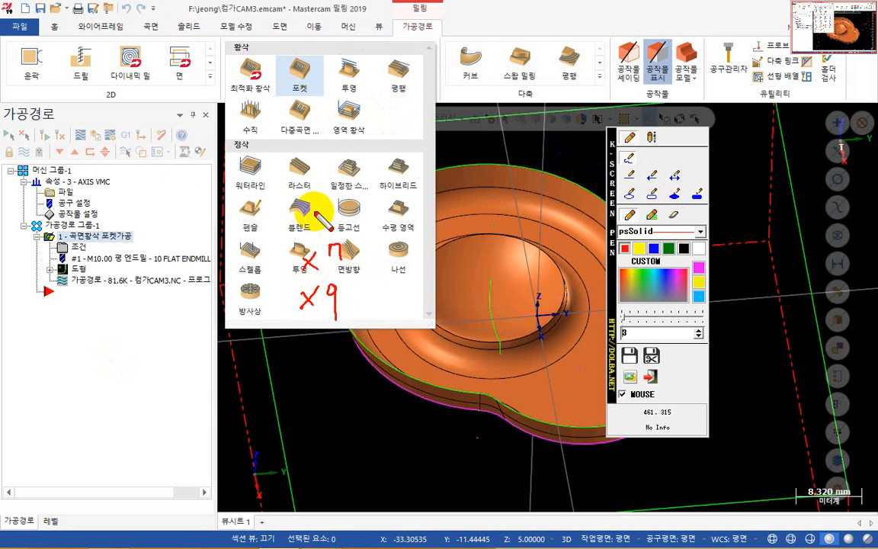
mouse_move(306, 217)
left_mouse_down()
mouse_move(315, 227)
mouse_move(336, 220)
mouse_move(380, 250)
mouse_move(347, 311)
left_mouse_up()
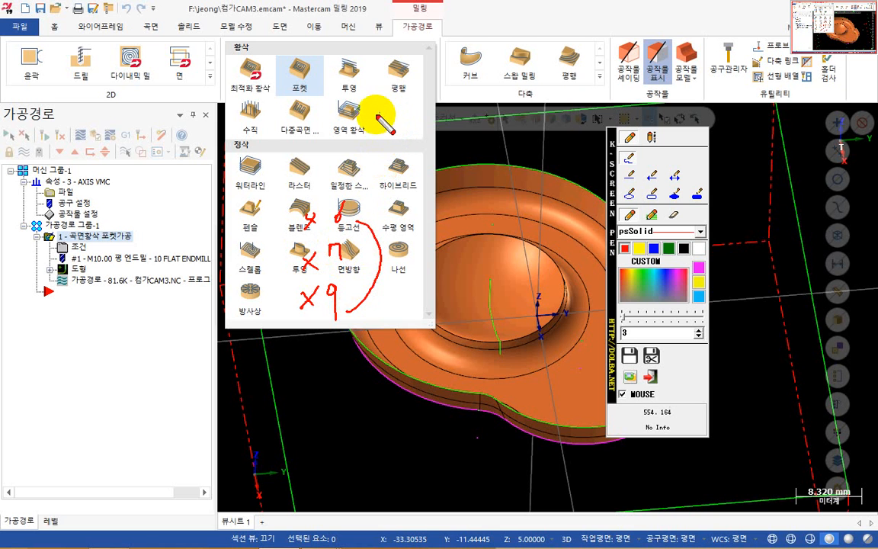
mouse_move(390, 124)
left_mouse_down()
mouse_move(409, 131)
mouse_move(423, 119)
mouse_move(372, 138)
mouse_move(402, 160)
left_mouse_up()
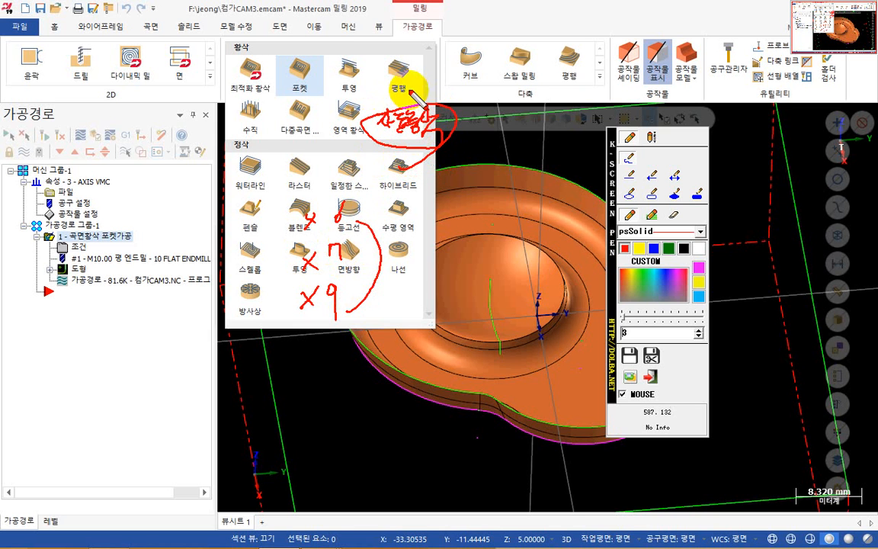
mouse_move(369, 23)
left_mouse_down()
mouse_move(320, 20)
mouse_move(349, 24)
mouse_move(355, 34)
mouse_move(368, 28)
left_mouse_up()
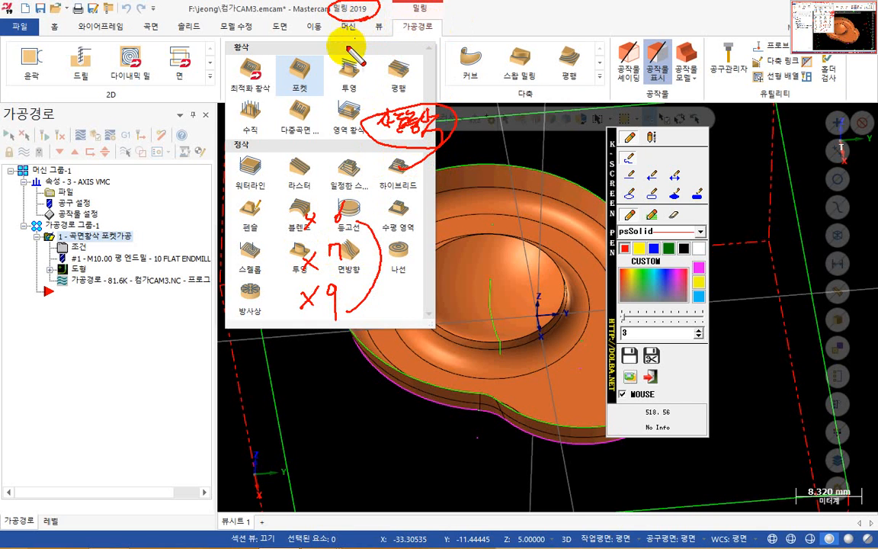
mouse_move(248, 68)
left_mouse_down()
mouse_move(255, 76)
mouse_move(276, 28)
left_mouse_up()
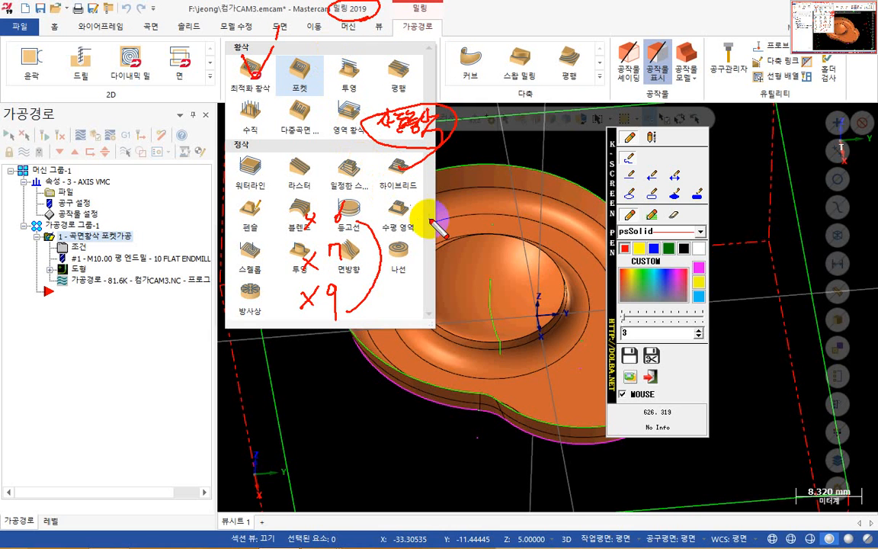
right_click(360, 184)
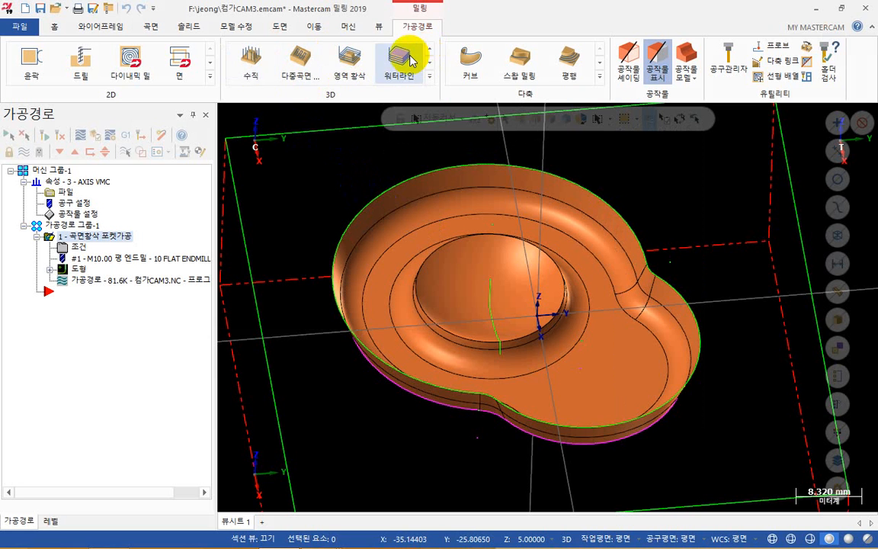
Create a 최적화 황삭 operation and choose 다이내믹 최적화 황삭 as its roughing toolpath type
left_click(429, 51)
left_click(429, 50)
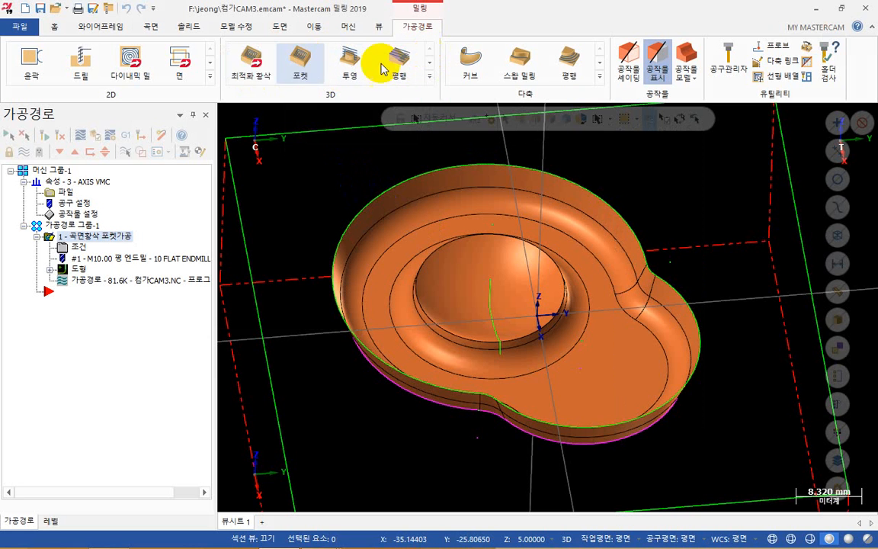
left_click(250, 61)
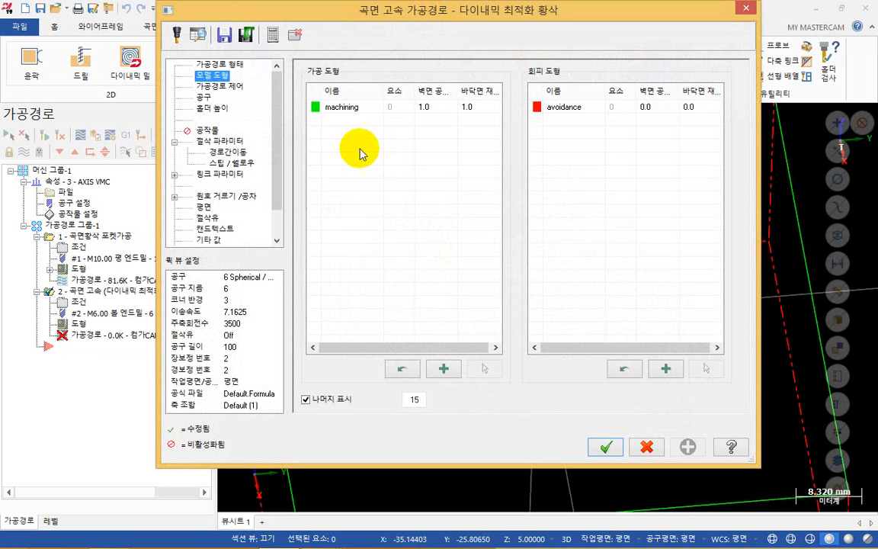
left_click(220, 64)
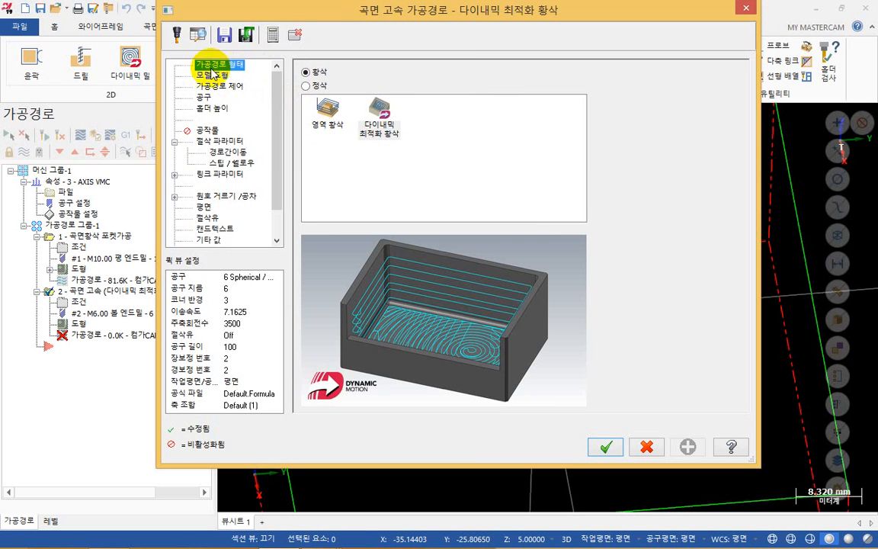
left_click(373, 120)
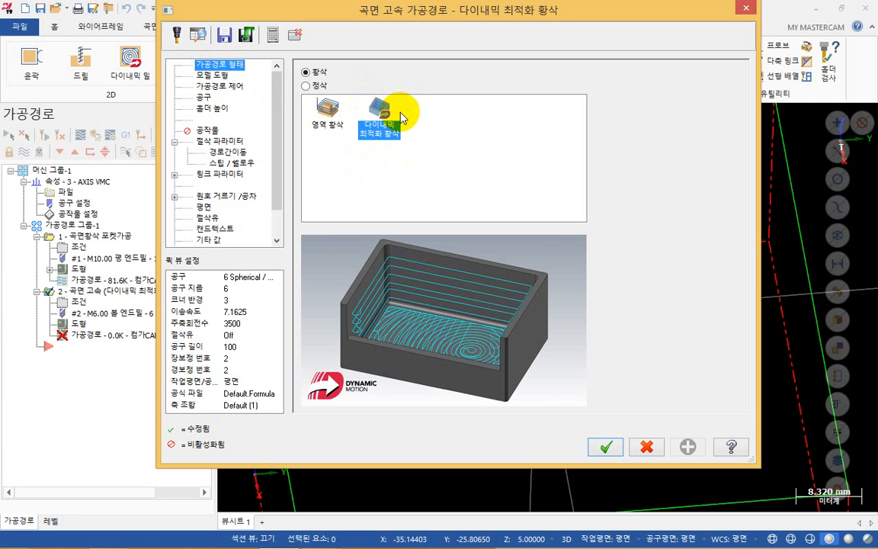
Assign all of the pocket model's surfaces to the machining group as the 가공 도형 (machining geometry)
left_click(213, 76)
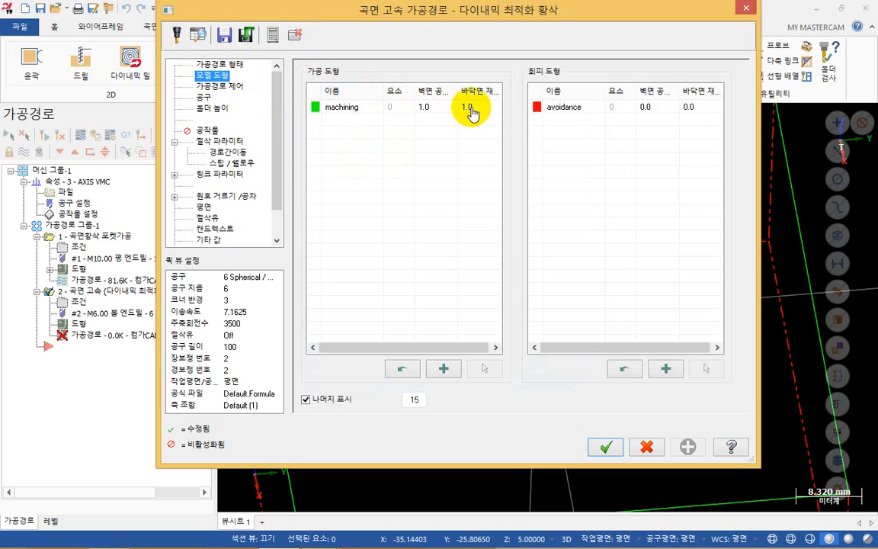
left_click(349, 109)
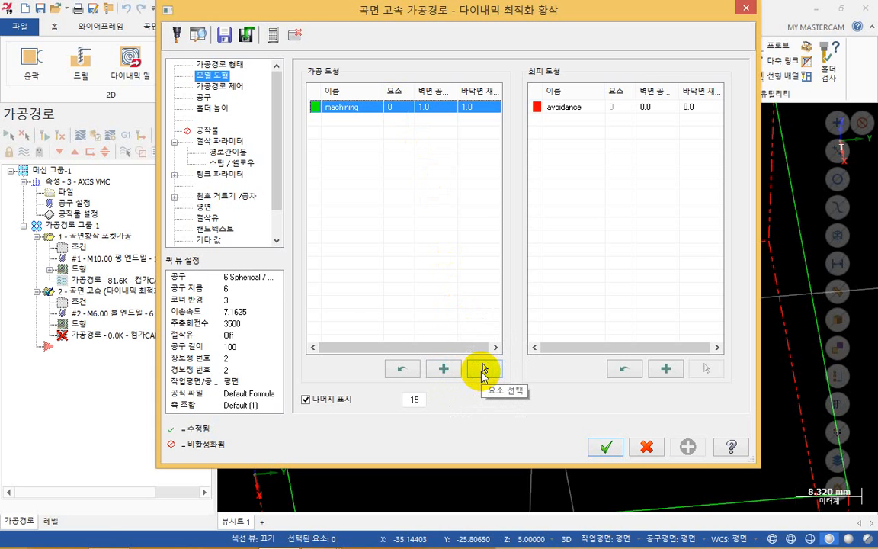
left_click(483, 371)
scroll(625, 262, "down", 2)
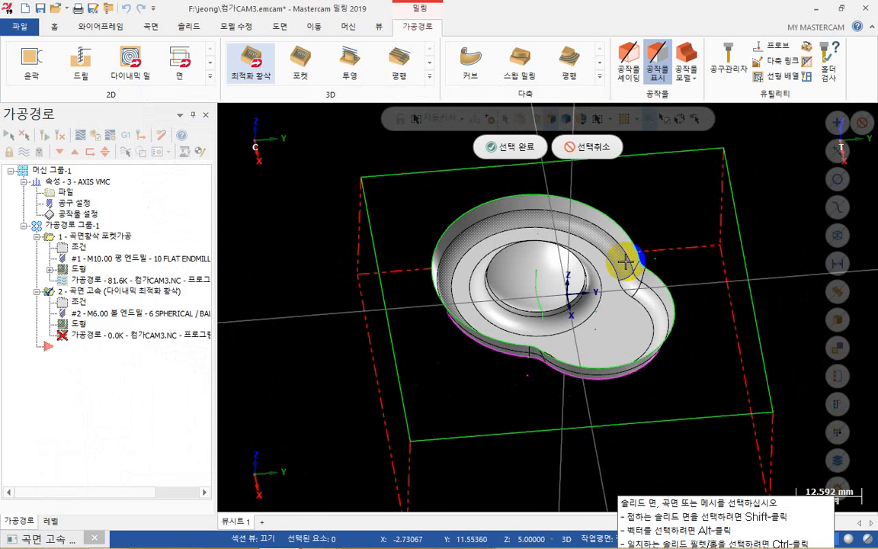
middle_click_drag(658, 271, 560, 291)
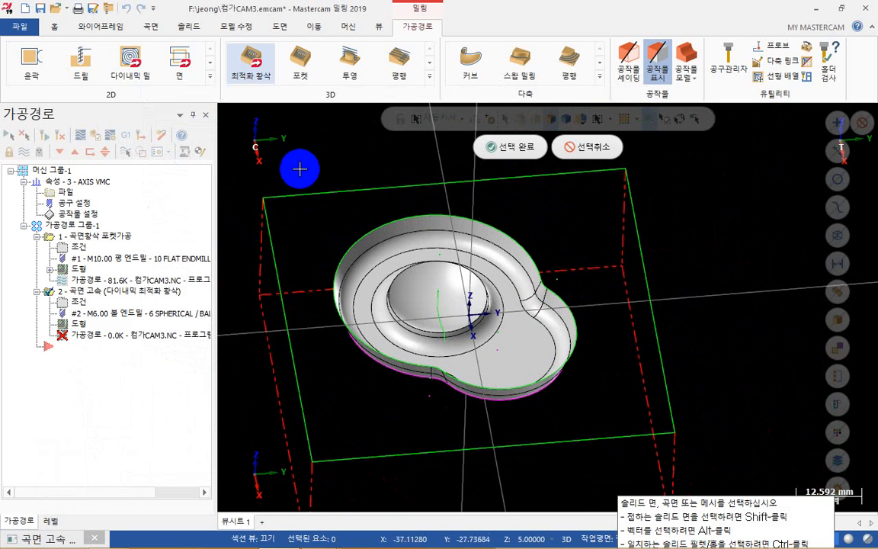
left_click_drag(299, 169, 621, 464)
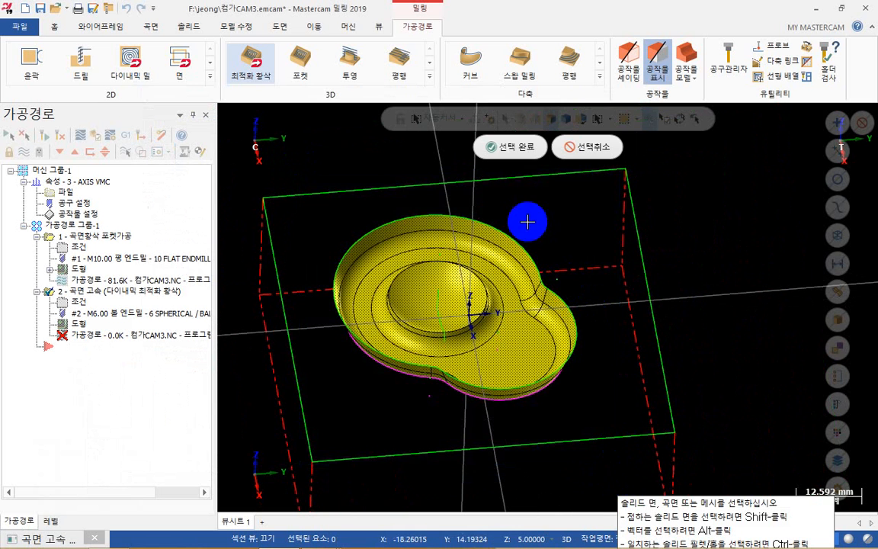
left_click(487, 147)
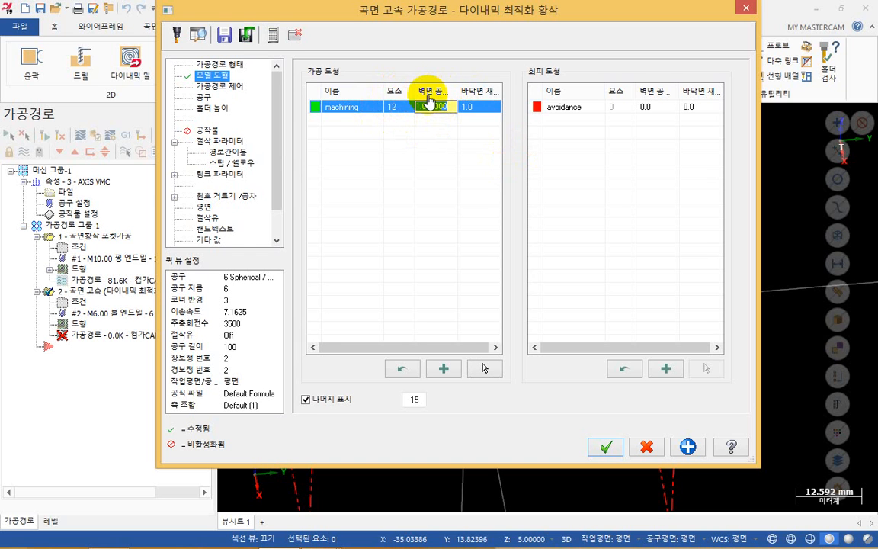
Set both the wall and floor stock allowance of the machining geometry to 0.2
double_click(432, 108)
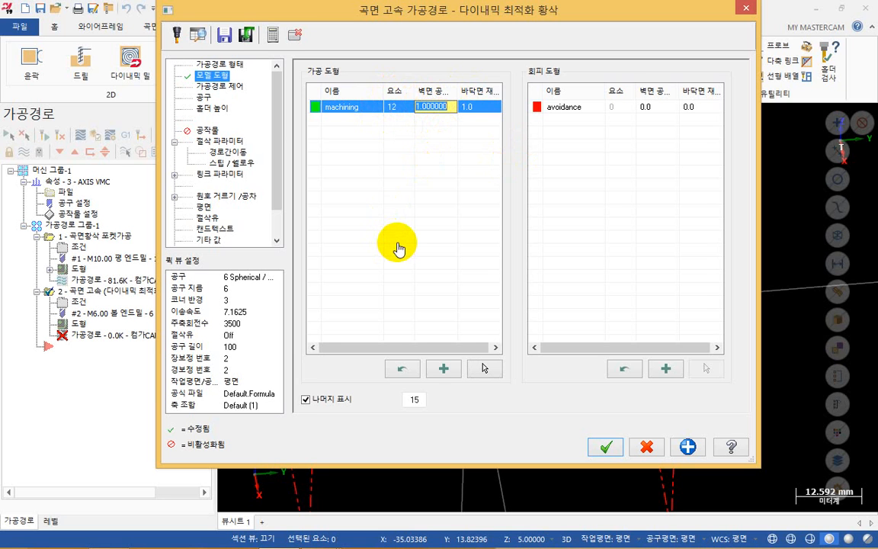
type("0.")
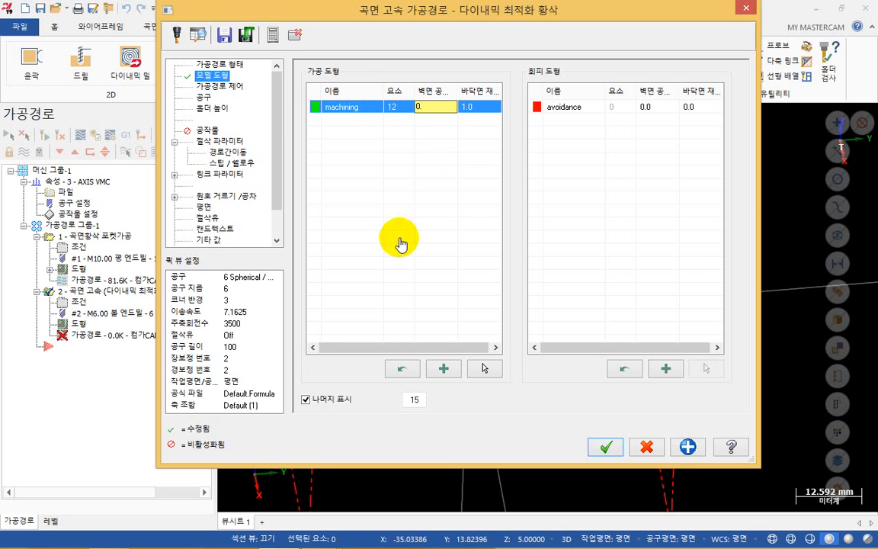
type("2")
left_click(478, 111)
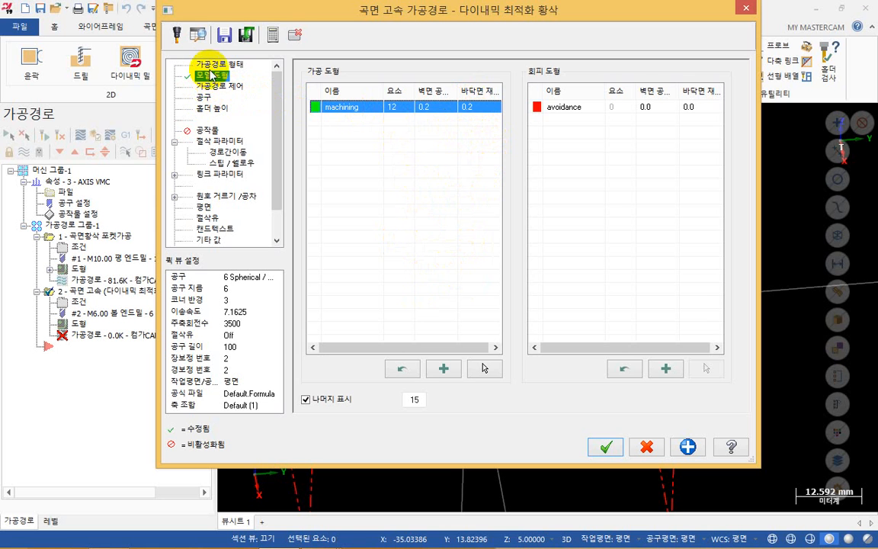
Select the 6.0 볼 엔드밀 tool and set its 주축회전수 (spindle speed) to 6000 and 이송속도 (feed rate) to 3000
left_click(202, 98)
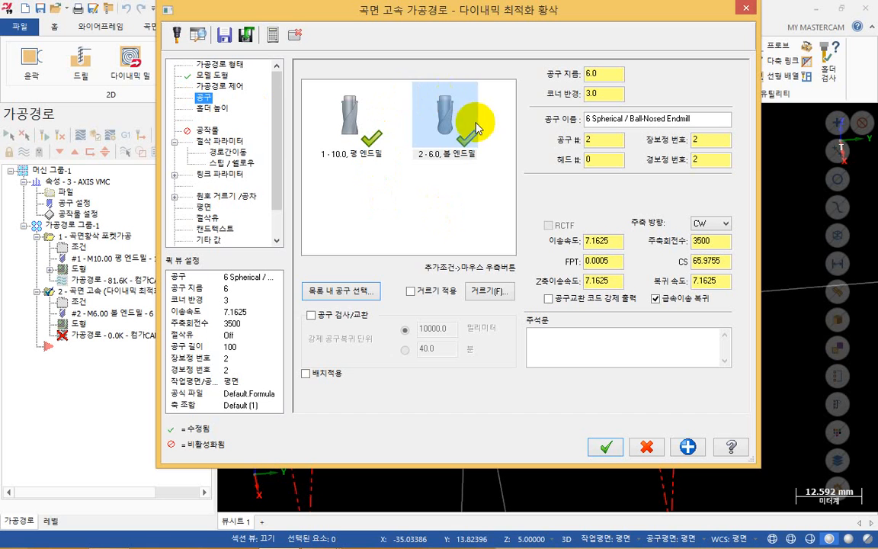
left_click(461, 149)
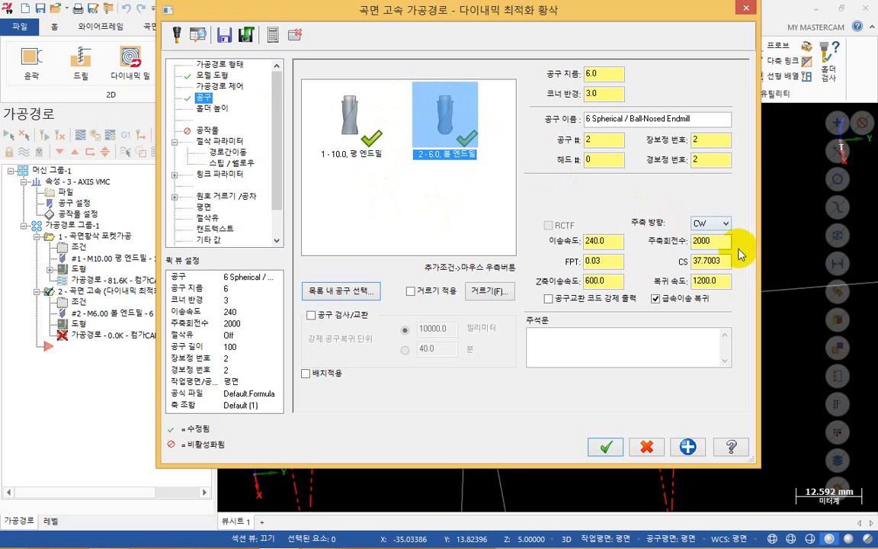
left_click_drag(725, 243, 302, 261)
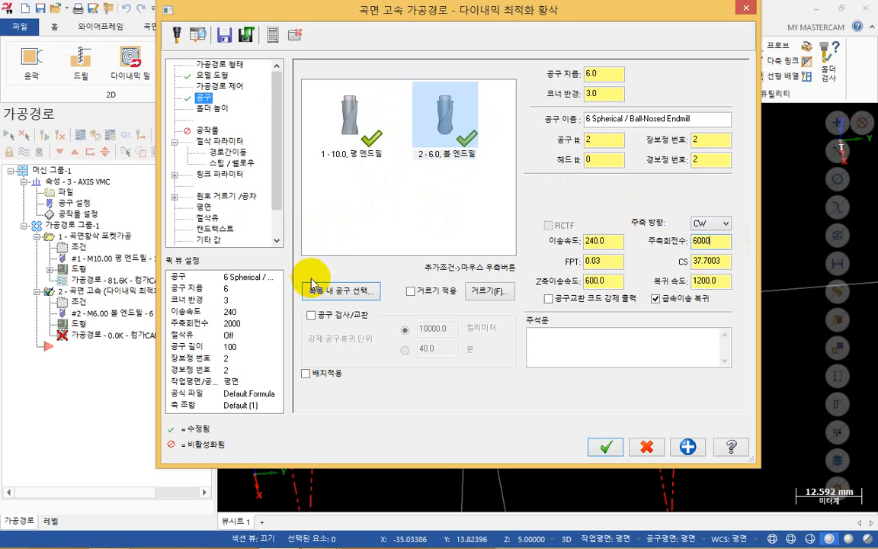
left_click(619, 240)
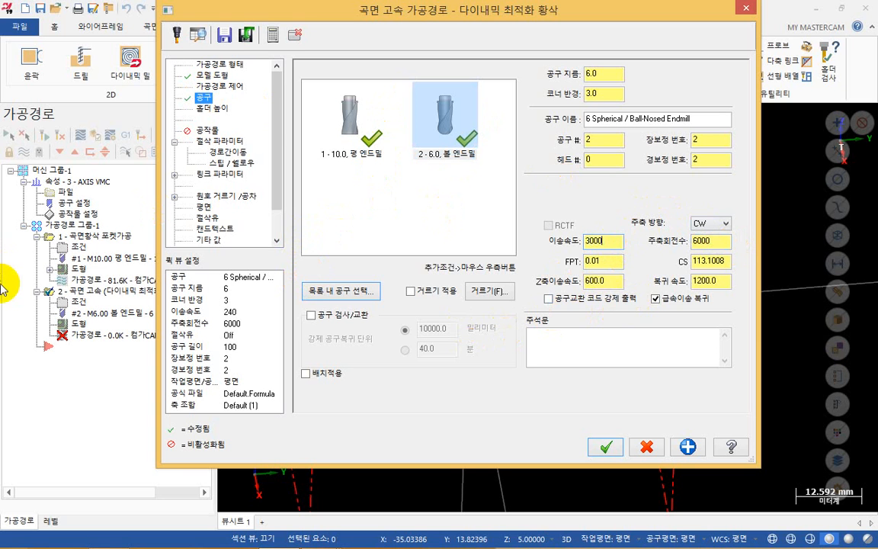
Enter 600 as the tool's Z축이송속도 (plunge feed) and use 팁 as the 날끝 보정 (tip compensation) in the cut parameters
left_click(600, 280)
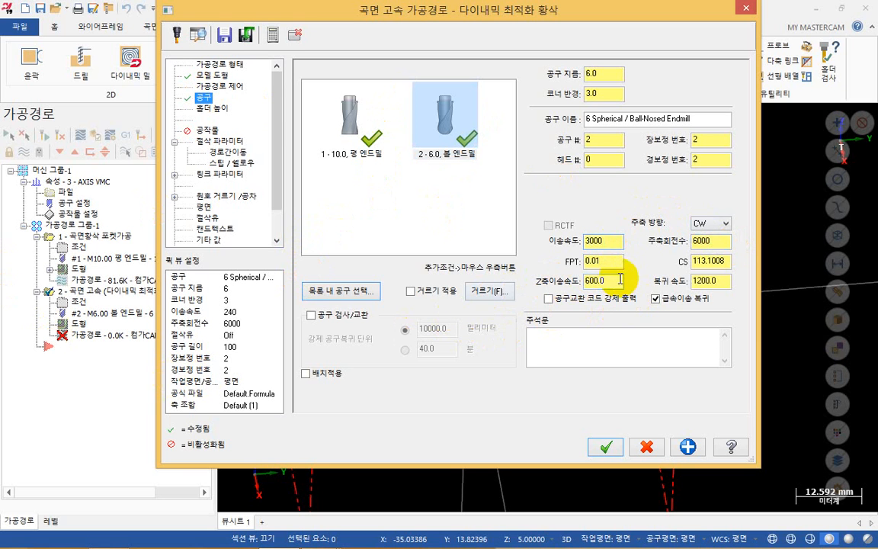
type("6000")
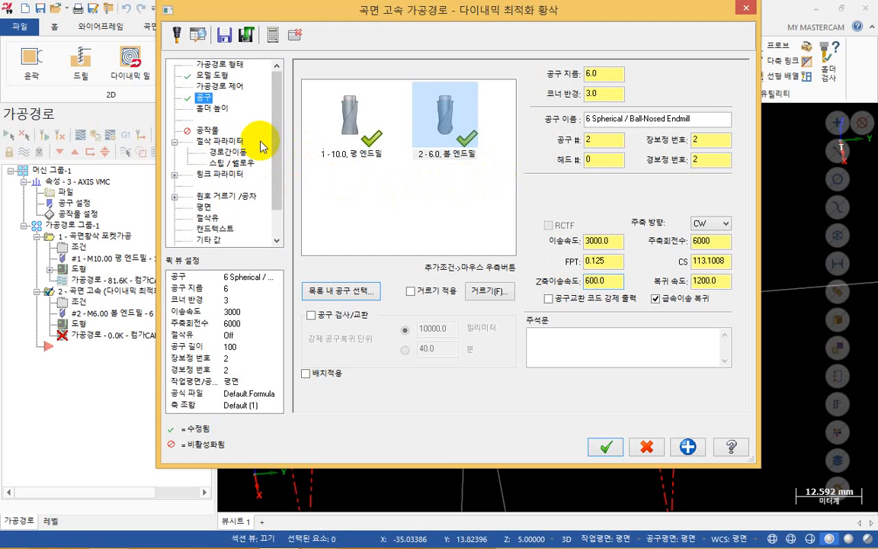
left_click(222, 141)
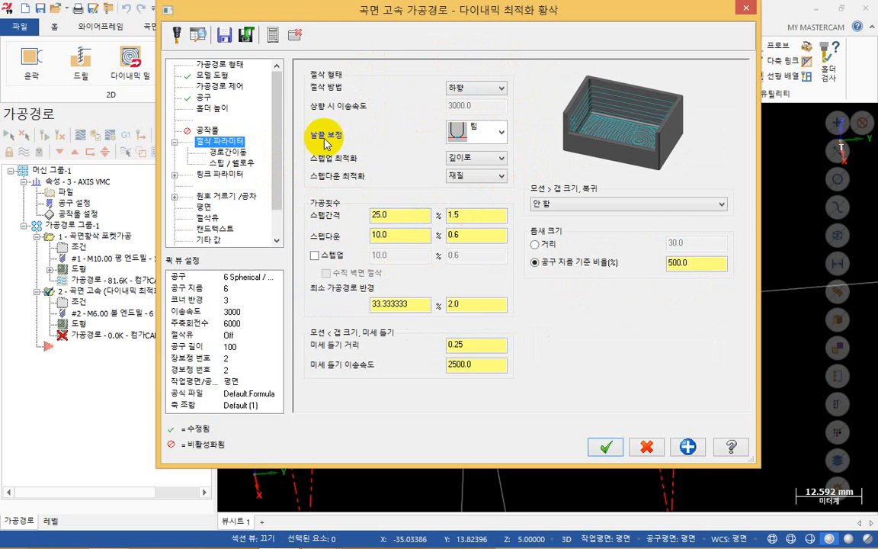
left_click(500, 131)
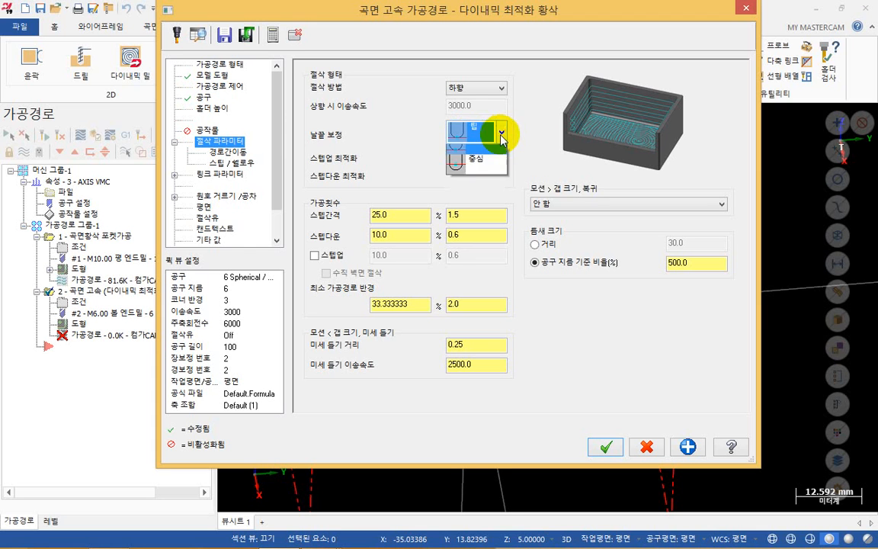
left_click(474, 174)
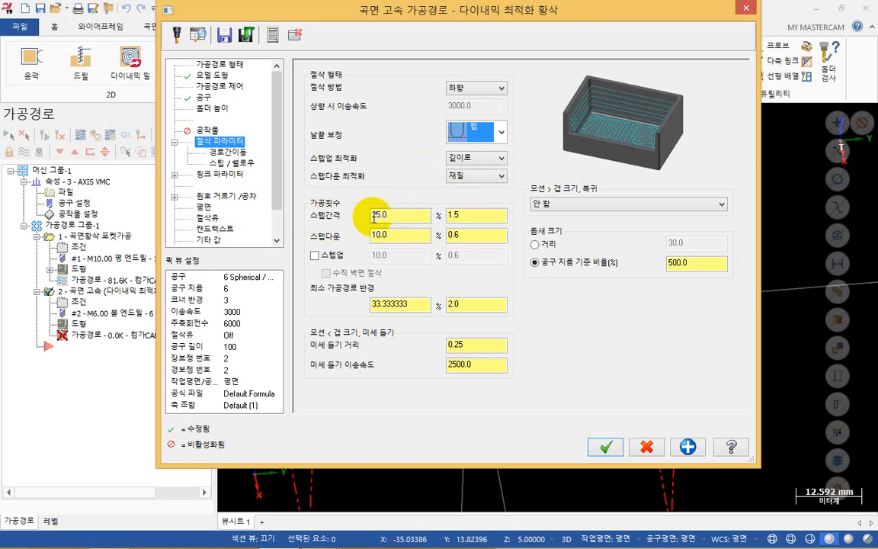
Set the 스텝간격 (stepover) to 30% of the tool diameter and leave the 스텝다운 (stepdown) at 10%
left_click_drag(478, 217, 181, 232)
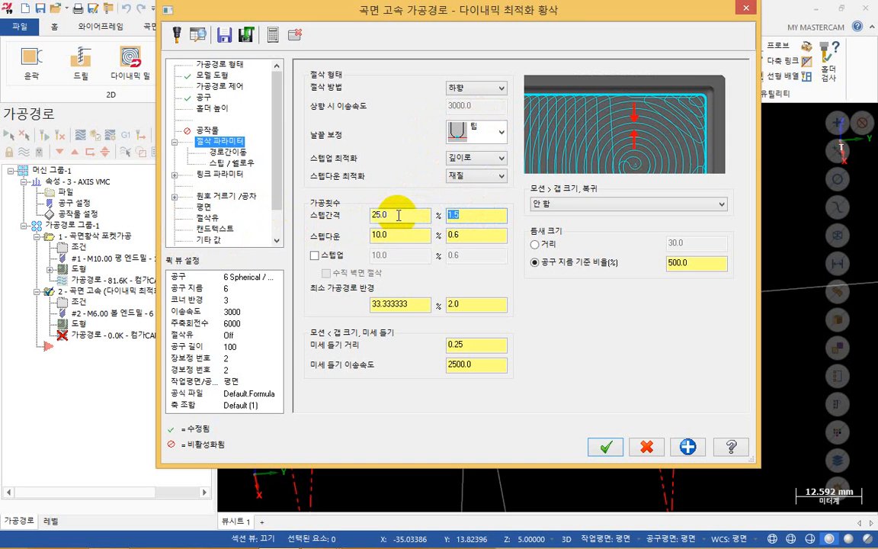
left_click_drag(404, 215, 156, 259)
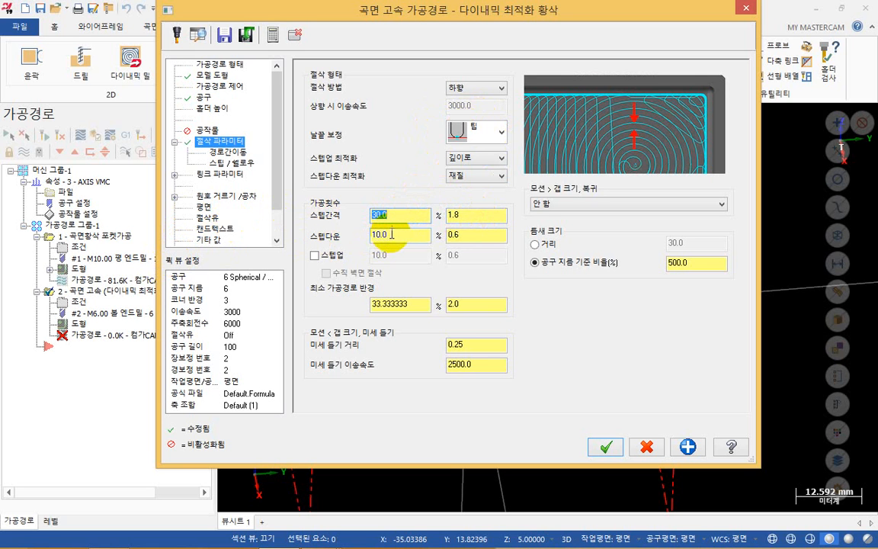
left_click_drag(409, 235, 198, 219)
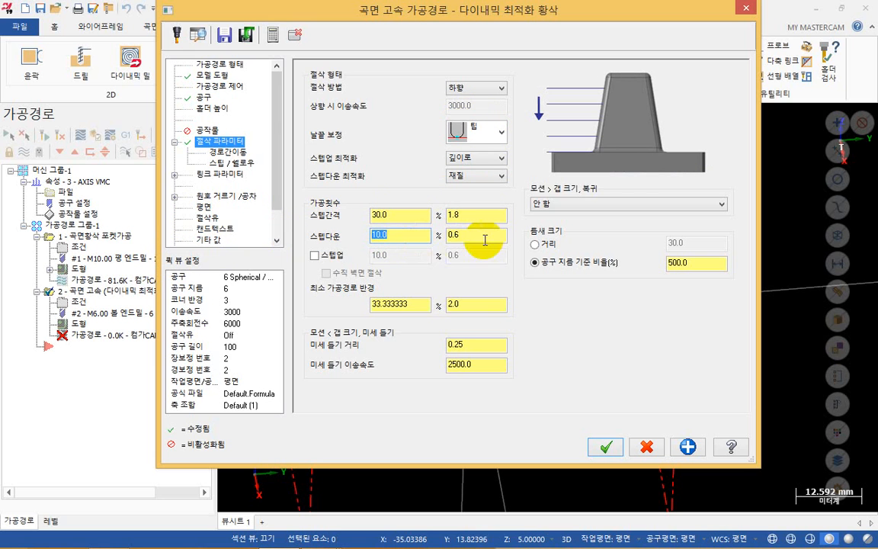
left_click_drag(485, 240, 4, 300)
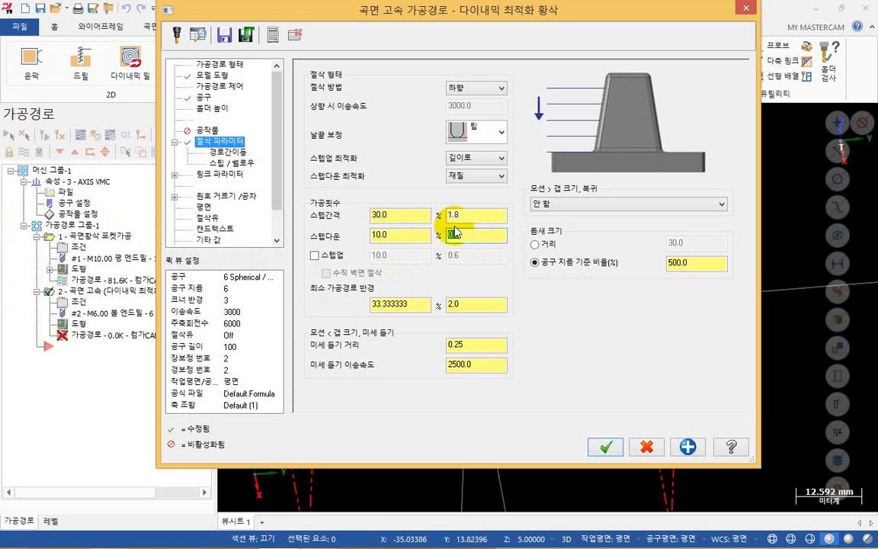
left_click(391, 235)
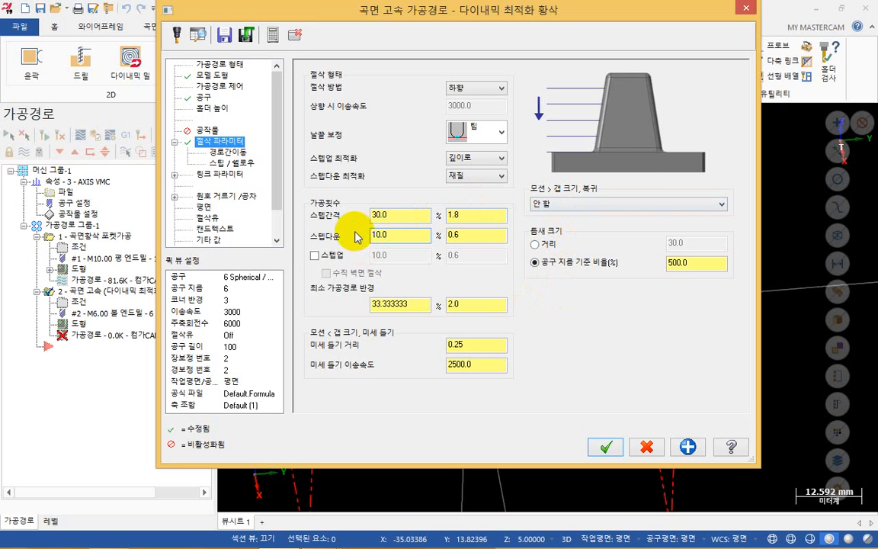
Configure the helix entry of the 경로간이동 (transitions) with 헬릭스 반경 2, Z 높이 0.5 and 진입각도 5
left_click(228, 151)
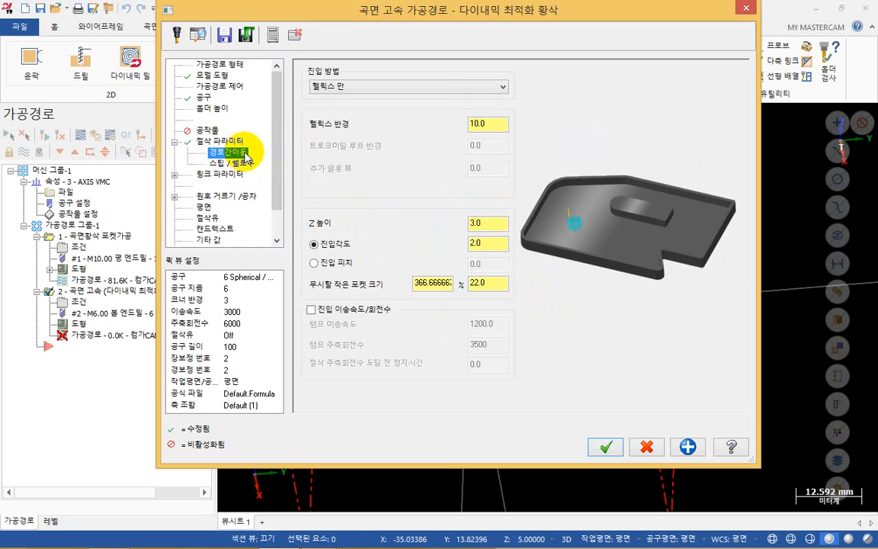
left_click(493, 125)
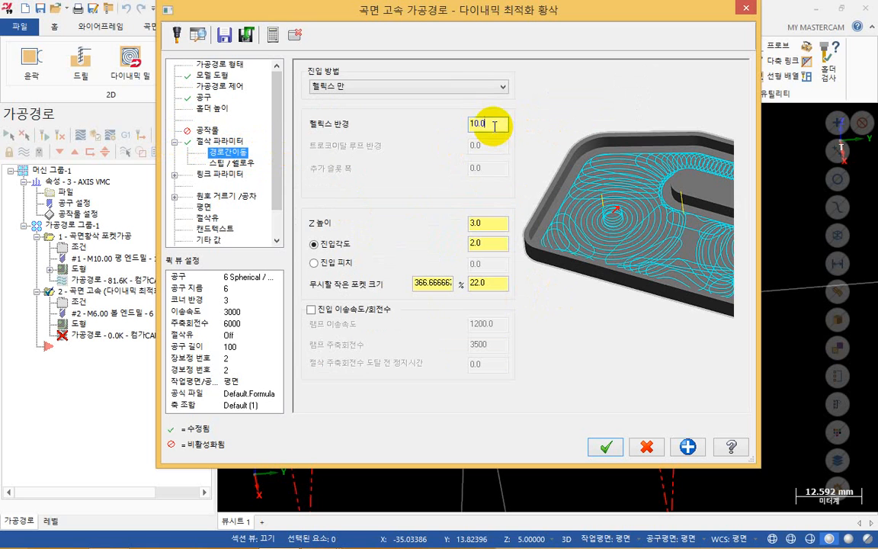
double_click(493, 125)
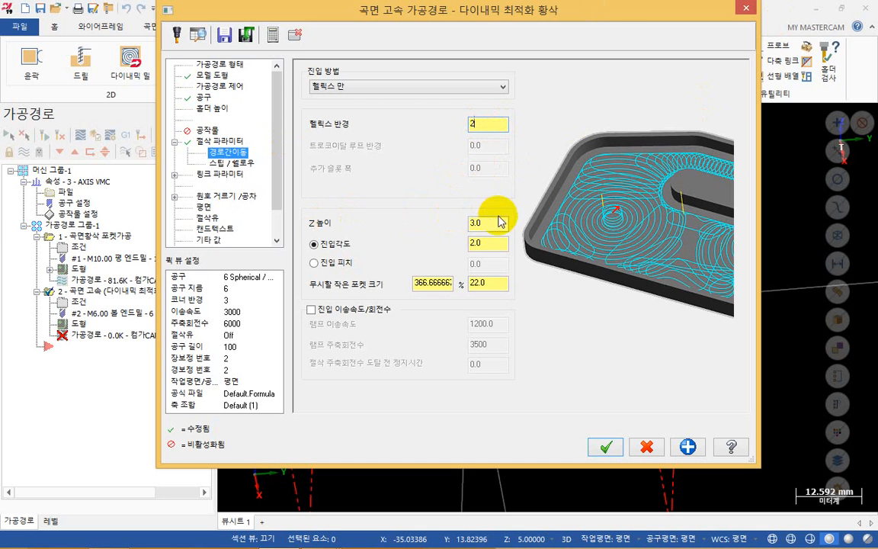
key("Tab")
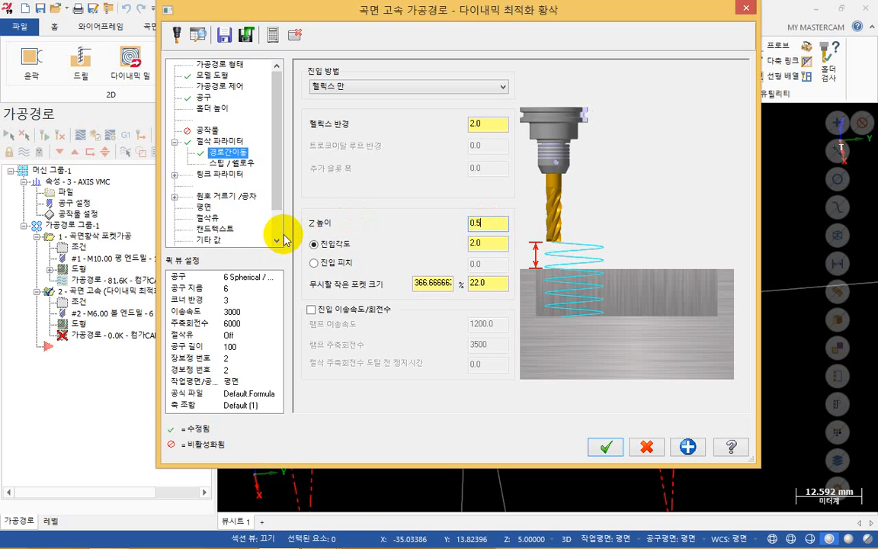
left_click(497, 244)
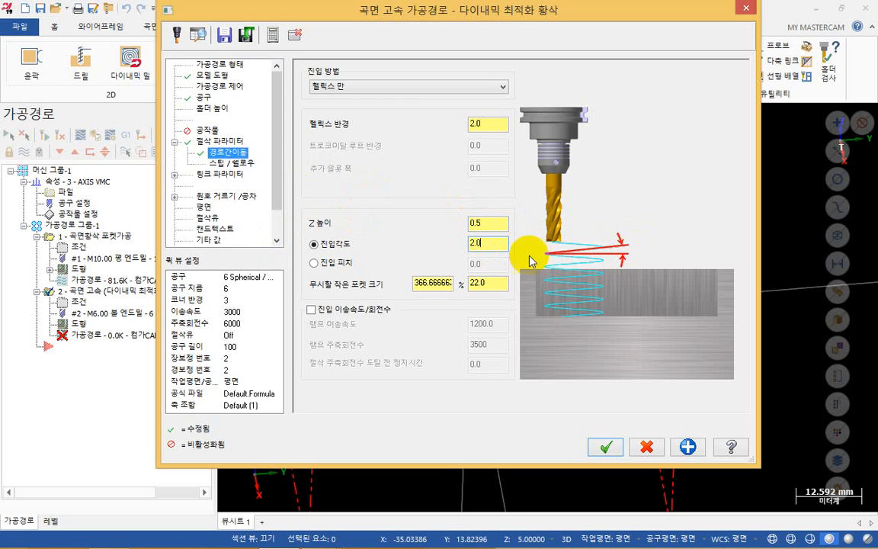
left_click_drag(505, 246, 1, 291)
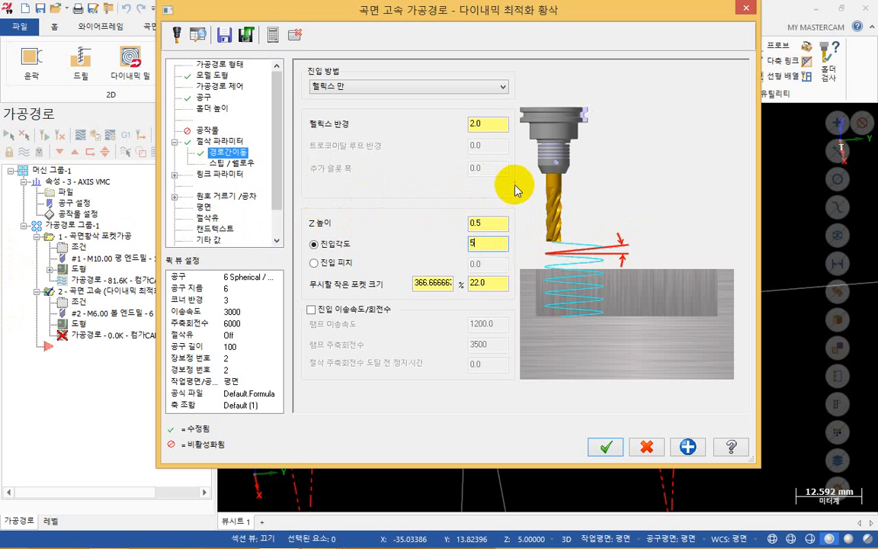
Detect the Z depth limits from the model for the 스팁/쉘로우 settings and set the 안전 평면 (clearance plane) to 100
left_click(228, 163)
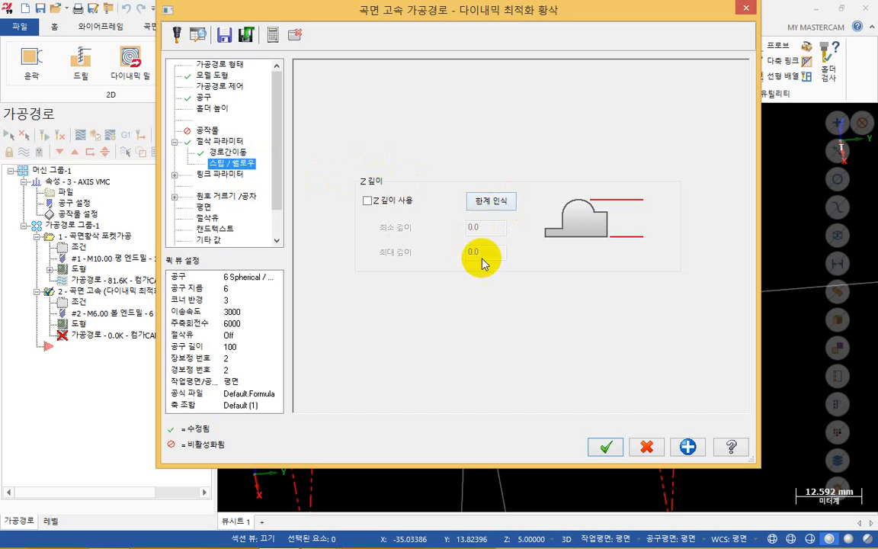
left_click(494, 203)
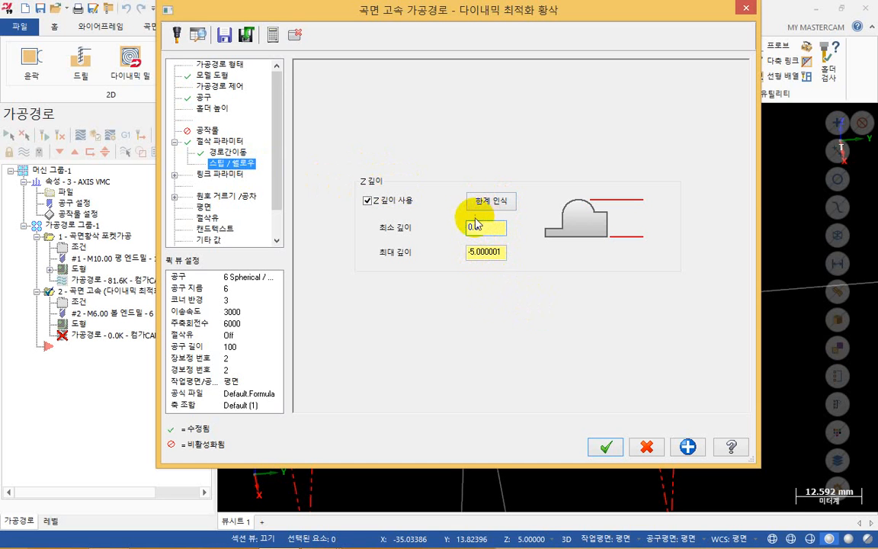
left_click(228, 173)
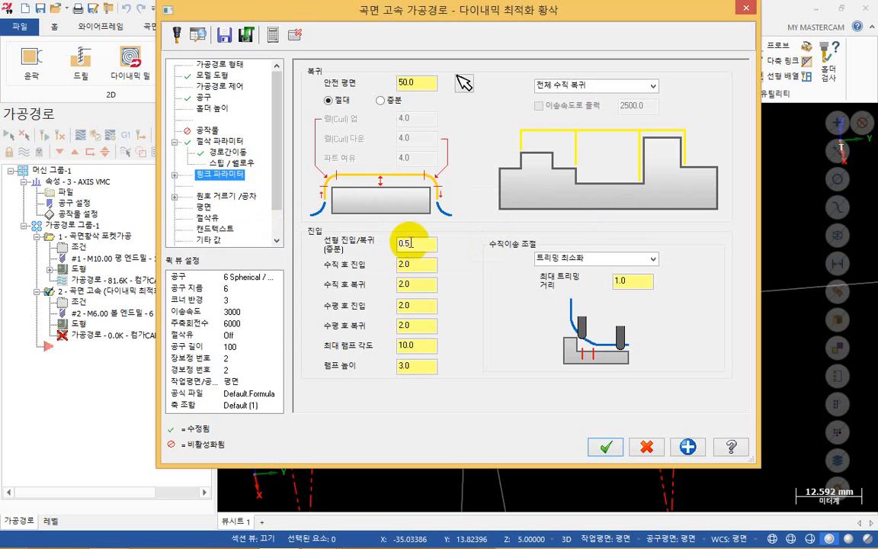
double_click(410, 81)
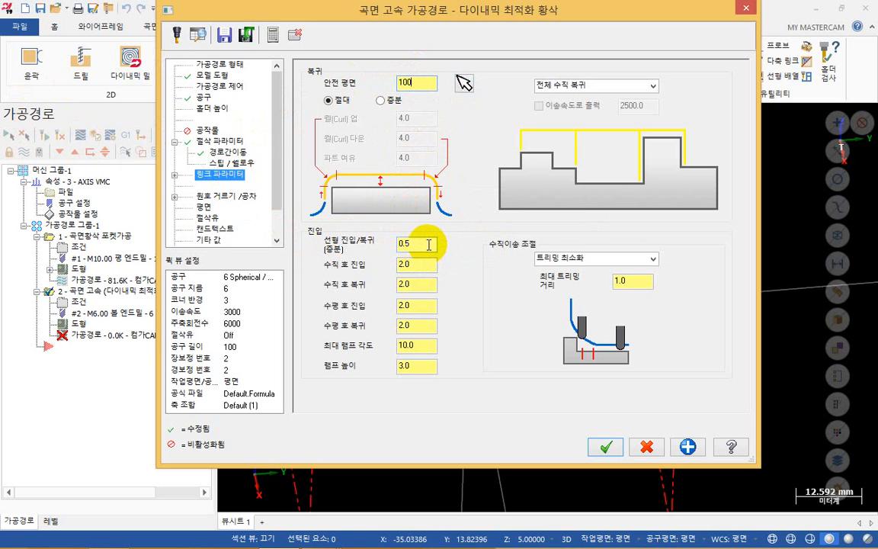
Set the vertical and horizontal arc entry and exit radii (수직/수평 호 진입, 복귀) in the linking parameters to 1.0
left_click_drag(429, 244, 368, 245)
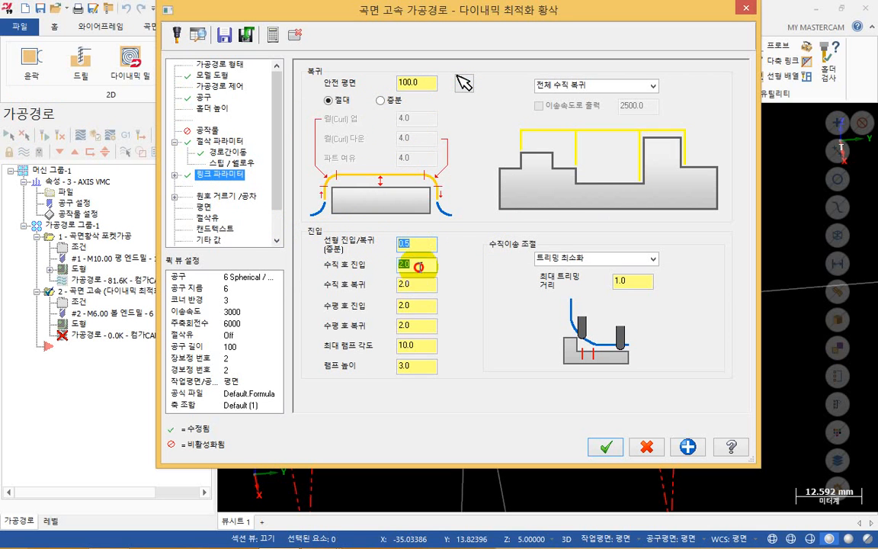
left_click_drag(418, 266, 303, 269)
left_click_drag(414, 287, 245, 272)
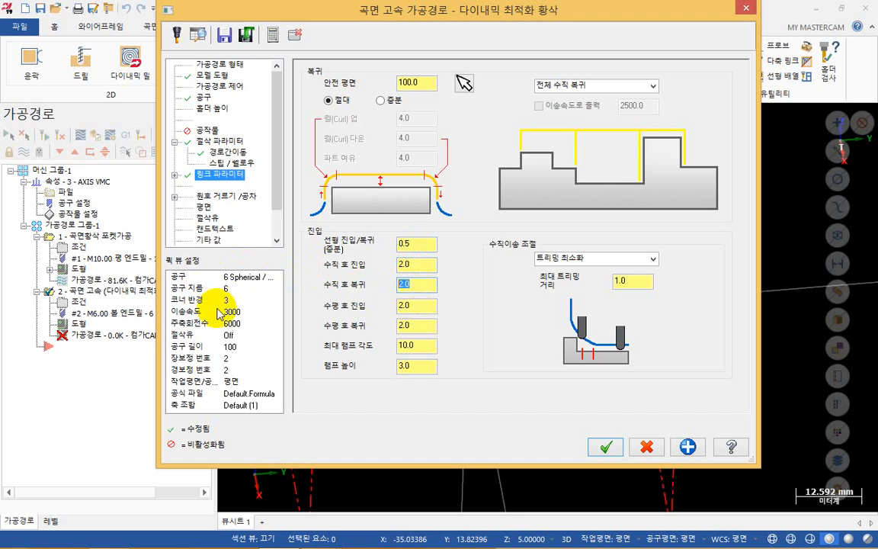
left_click_drag(415, 305, 367, 305)
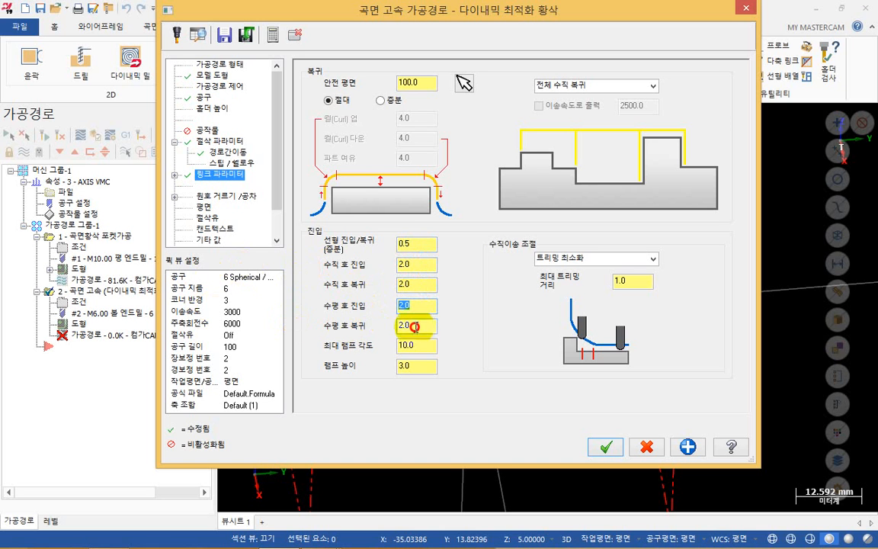
left_click_drag(419, 345, 343, 343)
left_click_drag(422, 369, 164, 363)
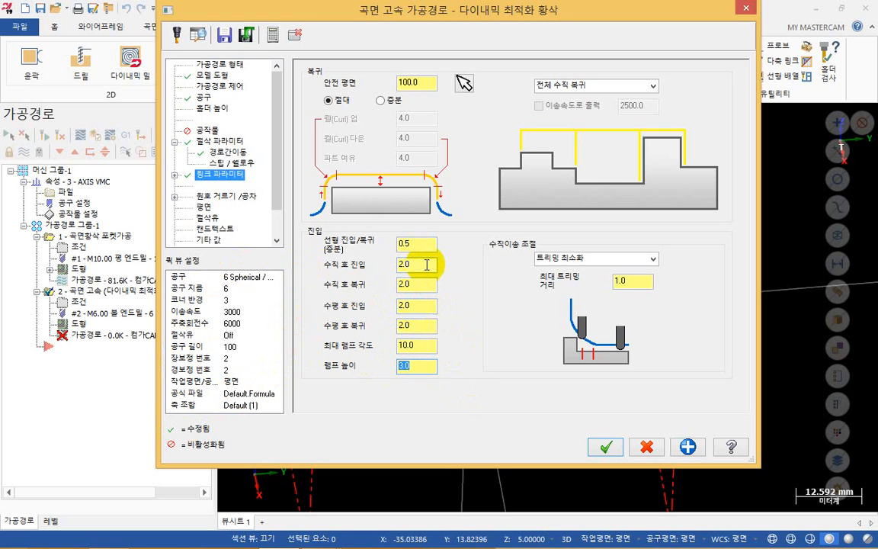
left_click_drag(427, 264, 174, 268)
type("1")
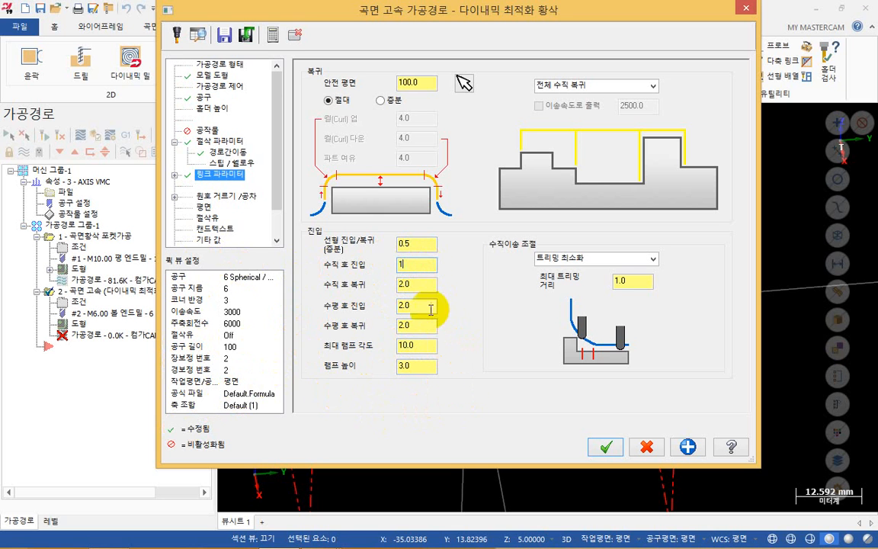
left_click_drag(423, 284, 107, 349)
type("1.")
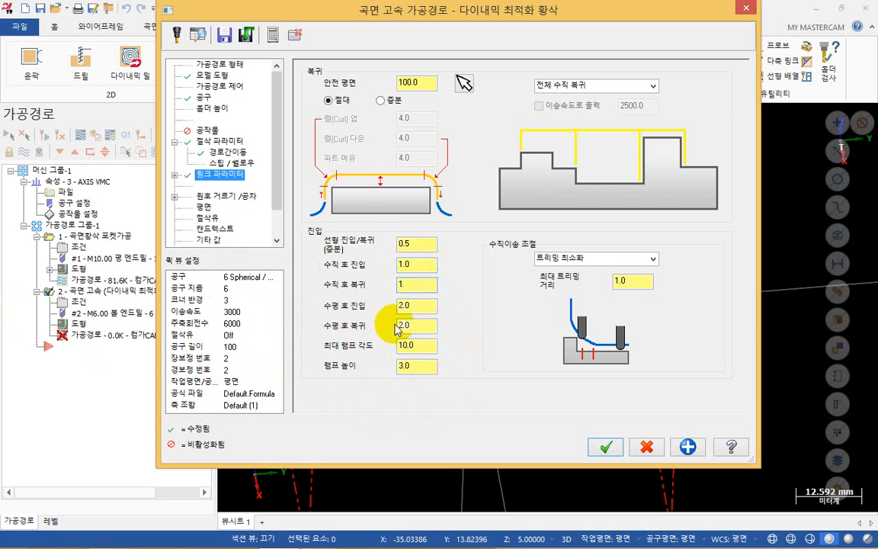
type("1")
key("Tab")
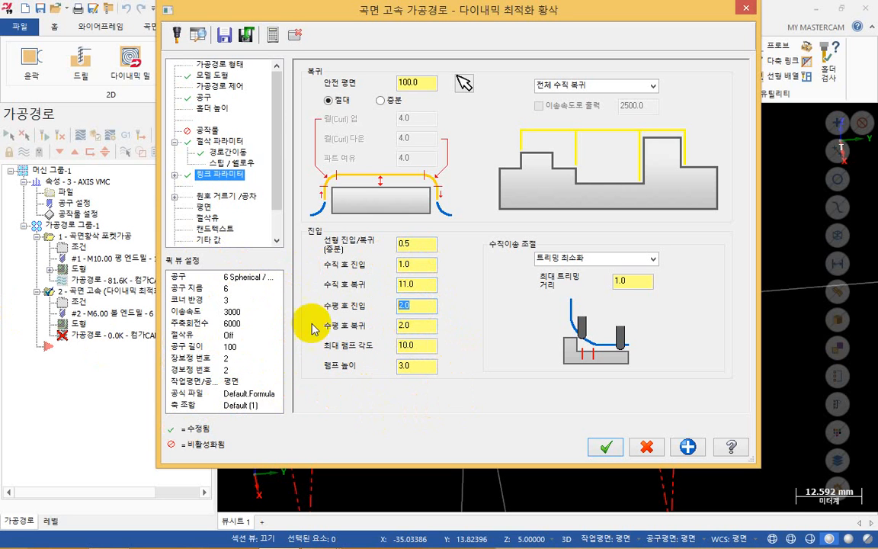
type("1")
left_click_drag(423, 286, 208, 285)
type("1")
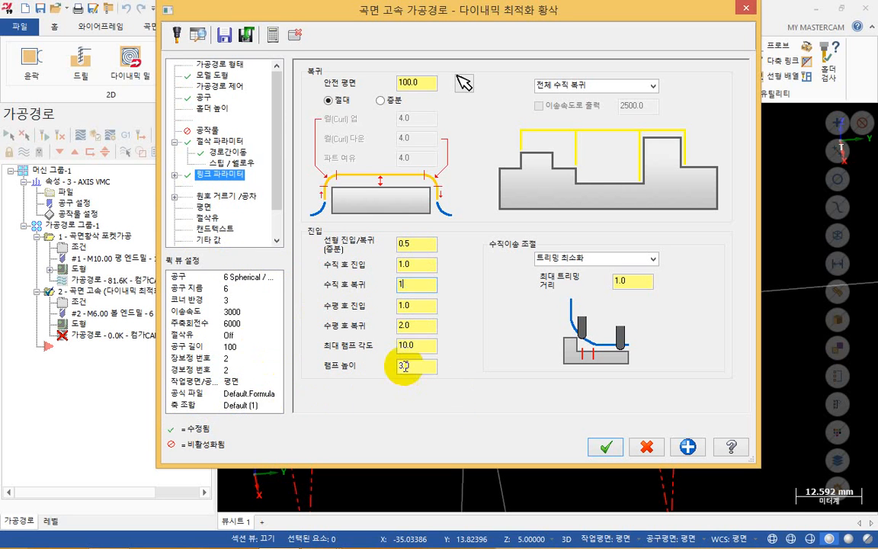
left_click_drag(415, 327, 230, 325)
type("1")
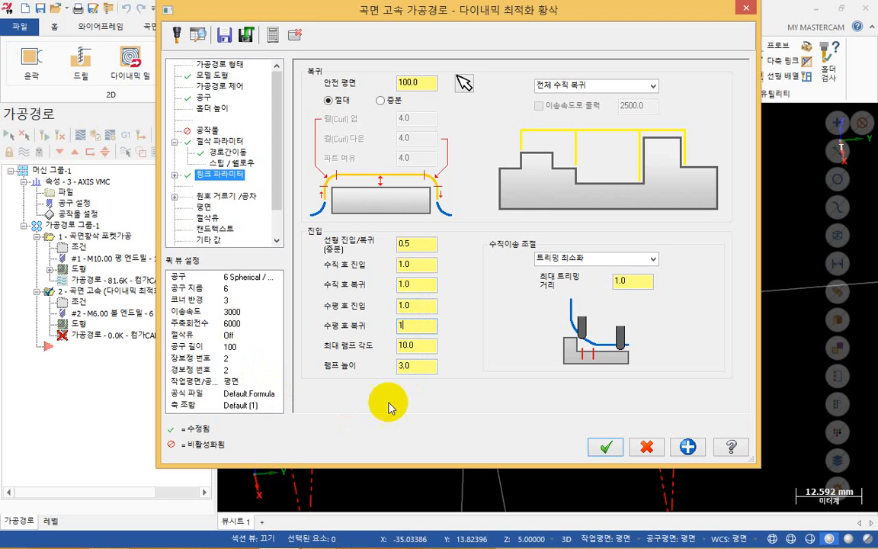
Set the linking 최대 램프 각도 (maximum ramp angle) to 3 and the 램프 높이 (ramp height) to 0.5
left_click(421, 349)
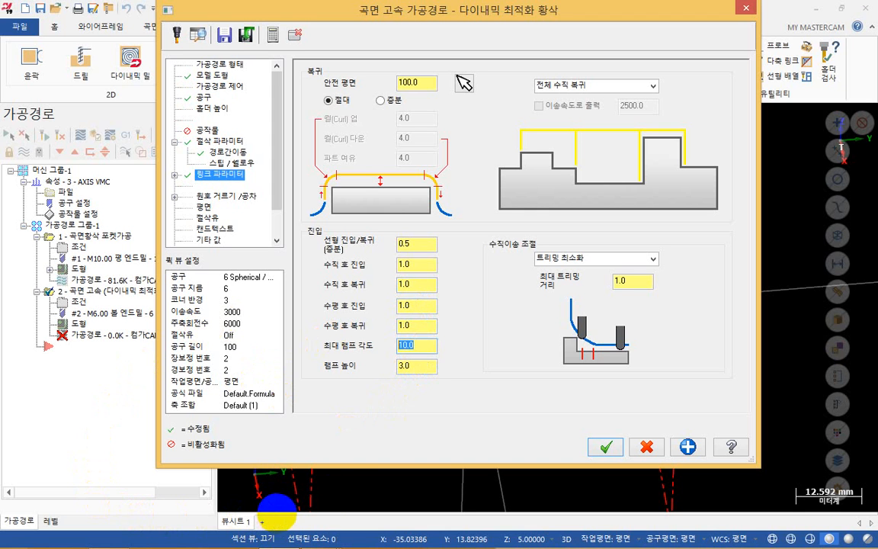
type("3")
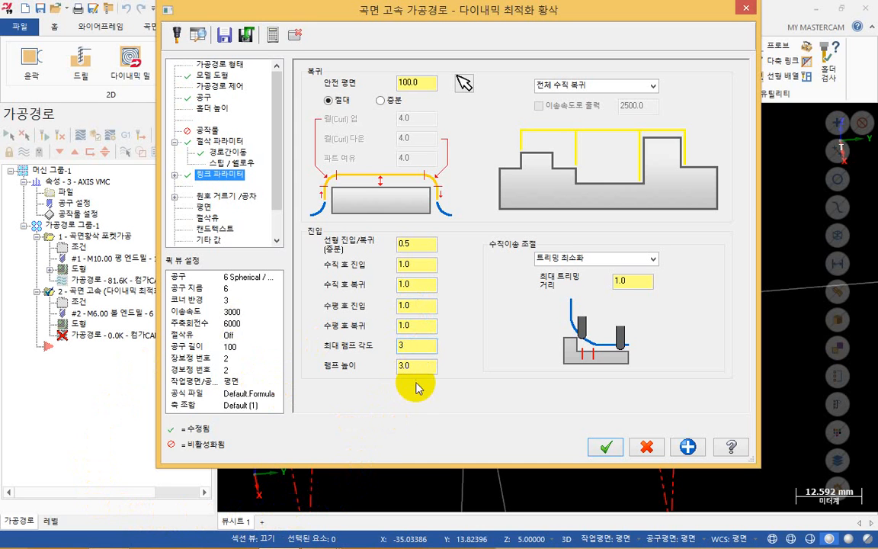
key("Tab")
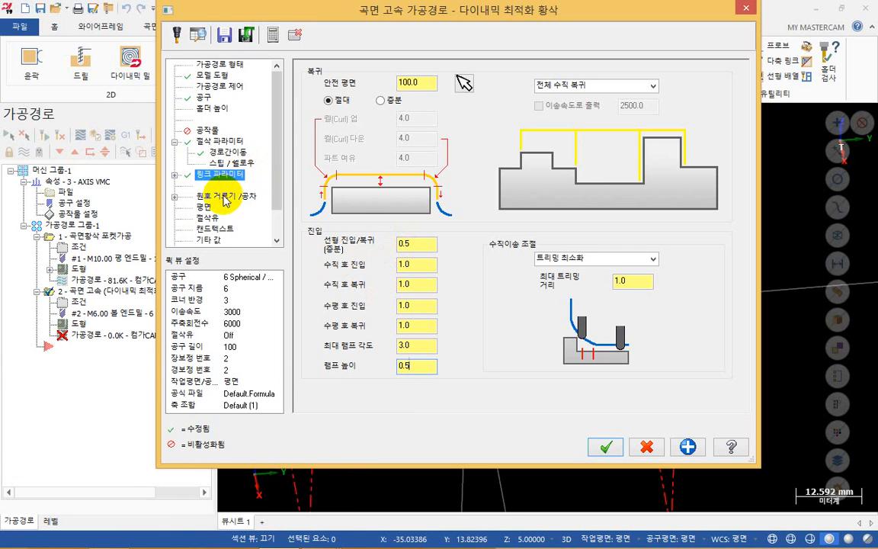
Turn the Flood coolant On in the operation's 절삭유 settings
left_click(211, 219)
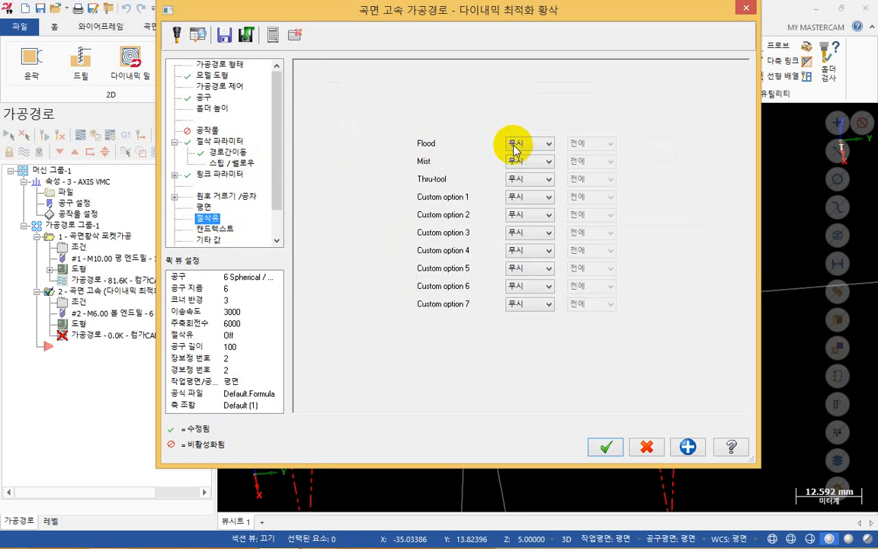
left_click(550, 147)
left_click(525, 159)
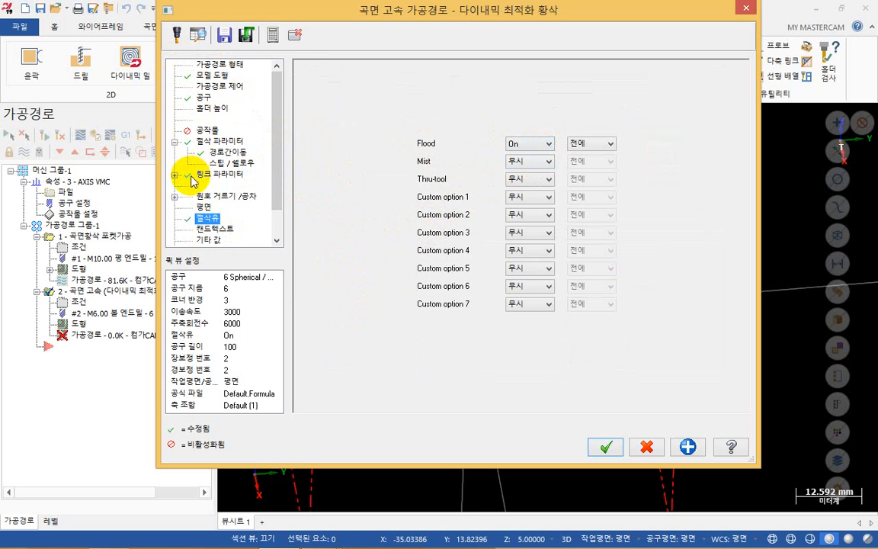
Open the 공작물 (stock) settings of the dynamic OptiRough operation
left_click(208, 131)
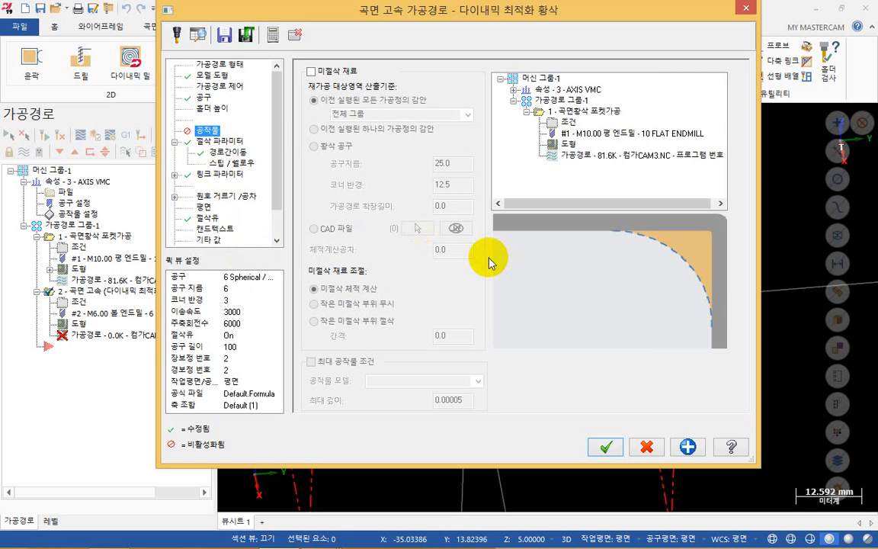
key("F2")
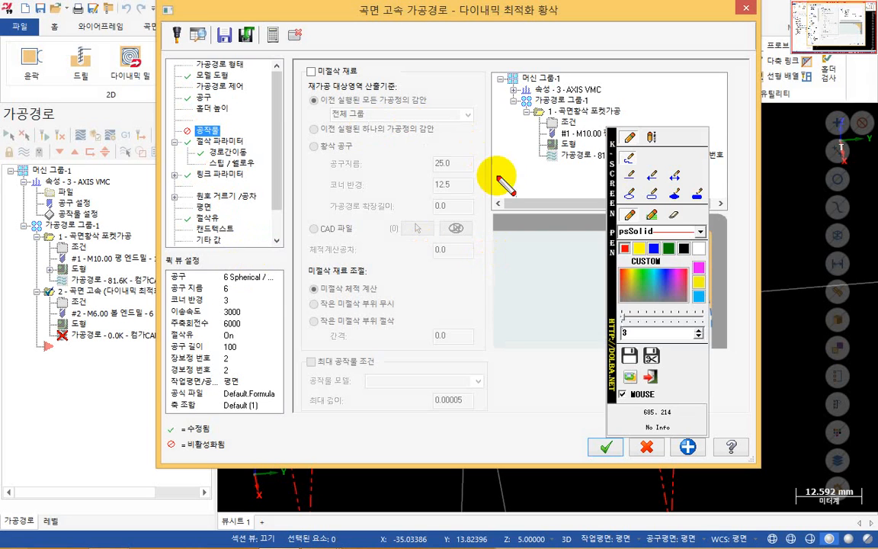
mouse_move(601, 238)
left_mouse_down()
mouse_move(608, 240)
mouse_move(127, 268)
mouse_move(32, 248)
left_mouse_up()
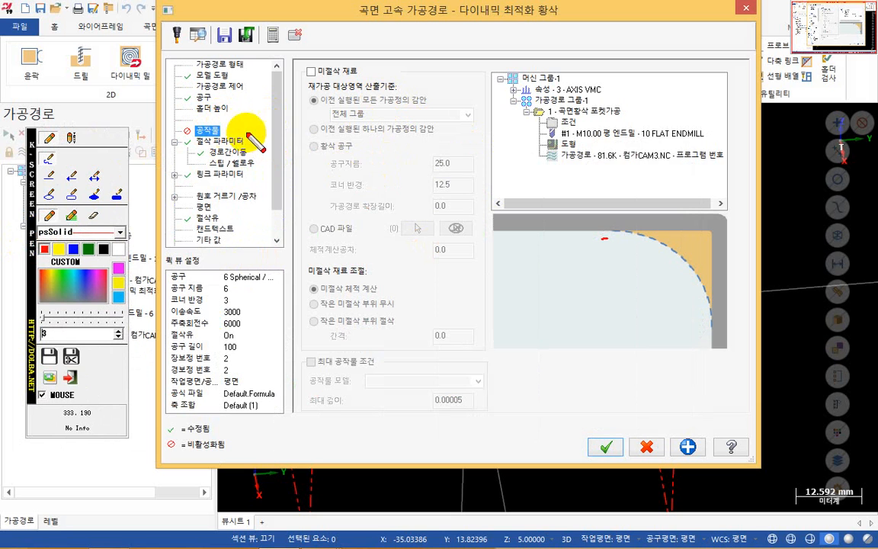
mouse_move(351, 194)
left_mouse_down()
mouse_move(379, 190)
mouse_move(410, 200)
mouse_move(347, 218)
mouse_move(431, 163)
left_mouse_up()
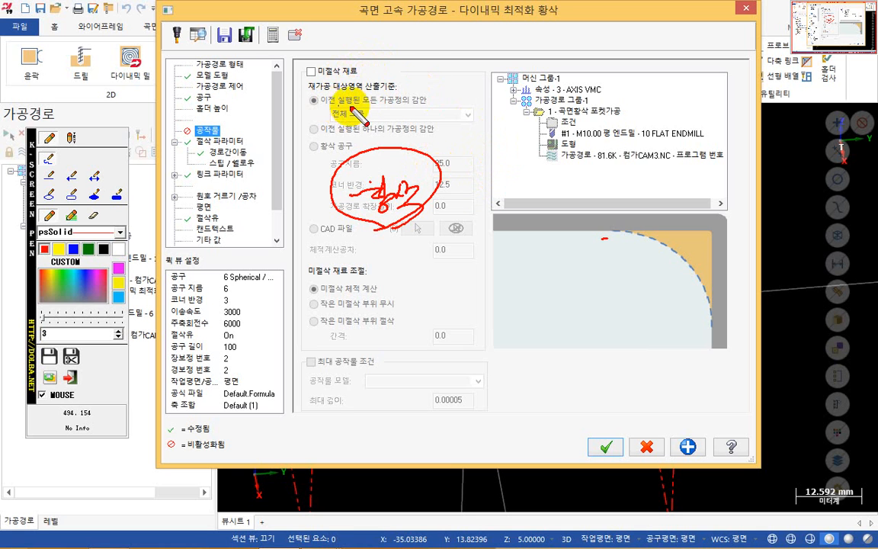
left_click_drag(309, 65, 329, 54)
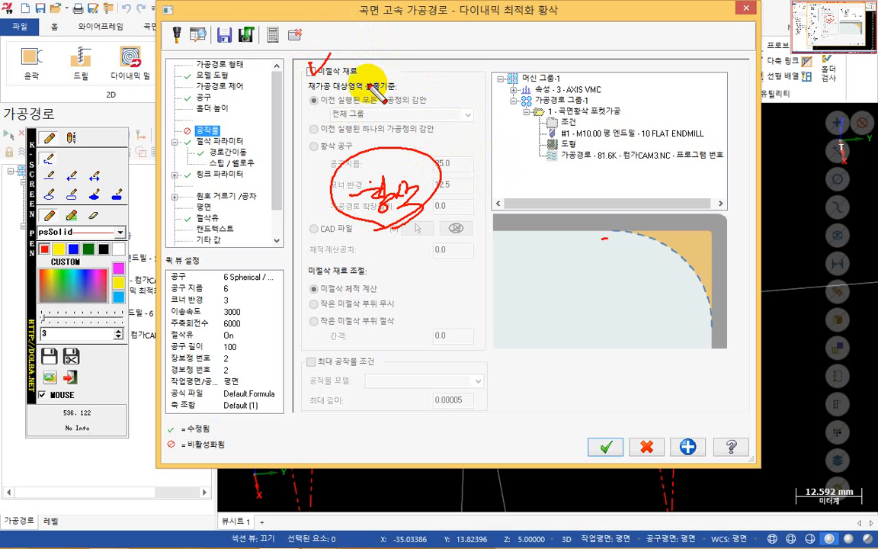
key("Escape")
Enable 미절삭 재료 (rest material) based on all previous operations with 전체 그룹, and generate the toolpath using the default containment limits
left_click(325, 72)
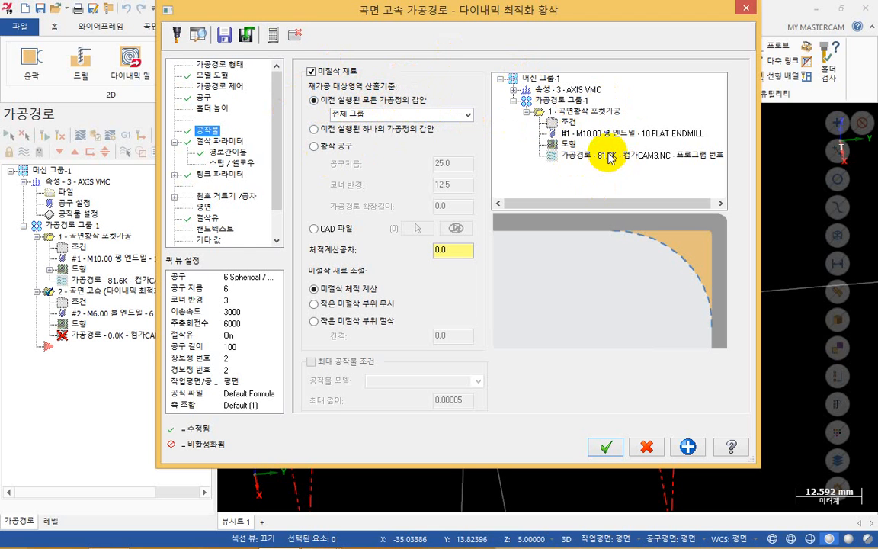
left_click(320, 129)
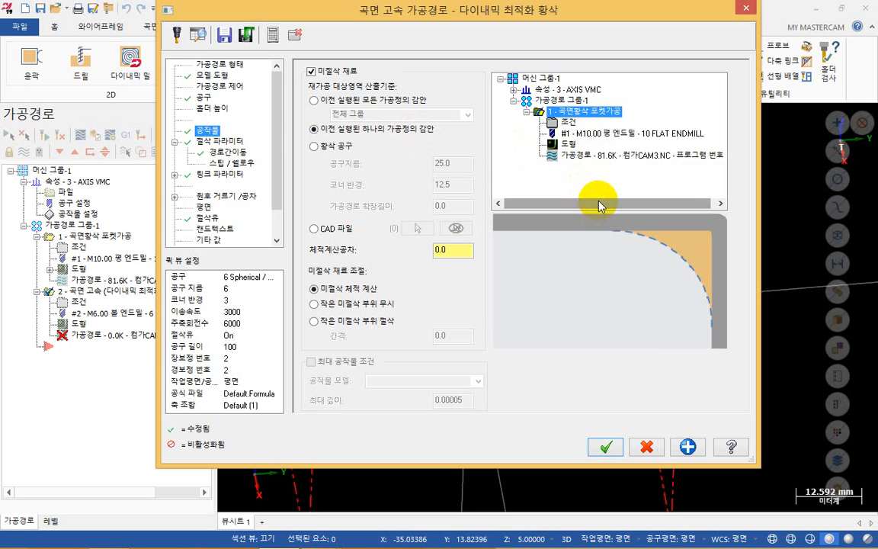
left_click(362, 105)
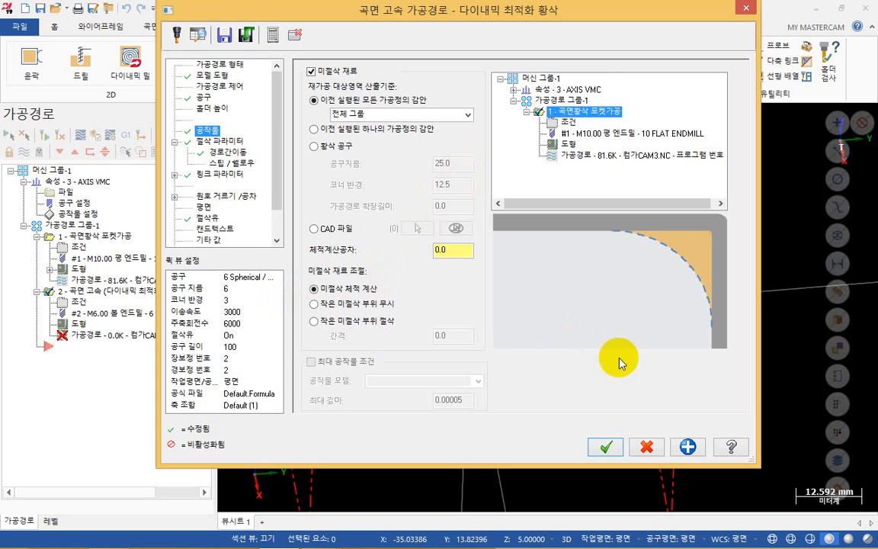
left_click(610, 449)
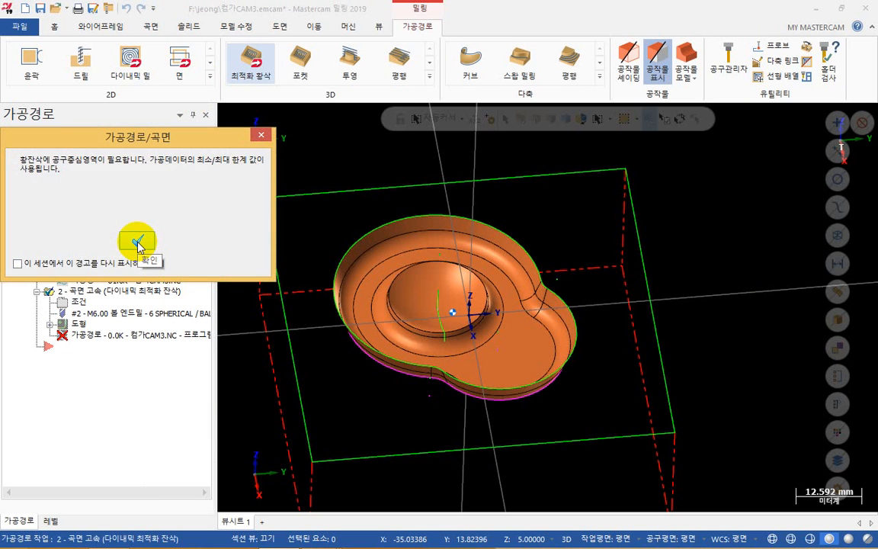
left_click(138, 242)
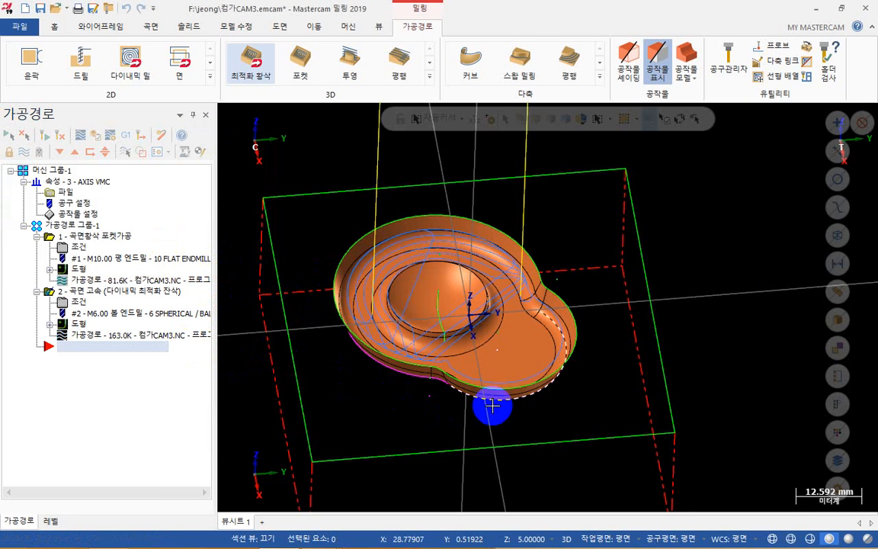
Review the generated dynamic OptiRough toolpath on the pocket model and save the file
middle_click_drag(492, 406, 532, 407)
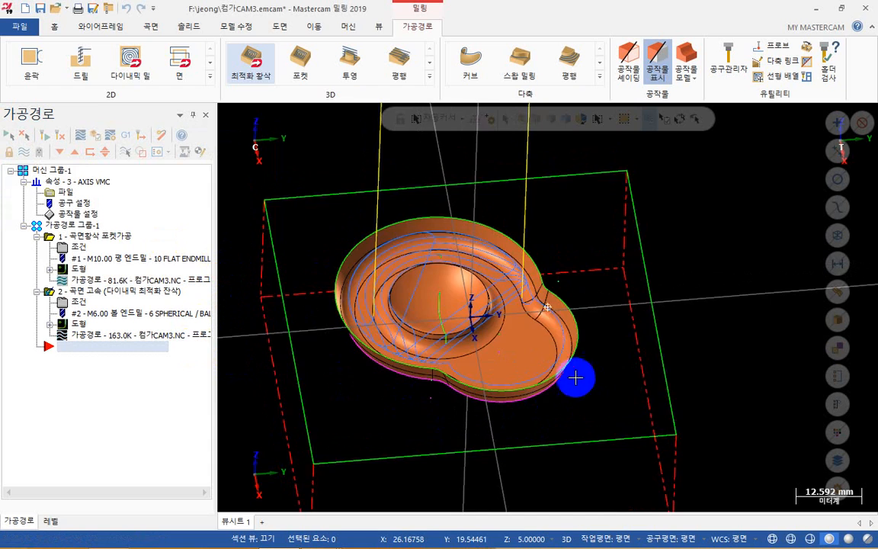
mouse_move(576, 377)
middle_mouse_down()
mouse_move(566, 364)
mouse_move(592, 373)
mouse_move(580, 380)
middle_mouse_up()
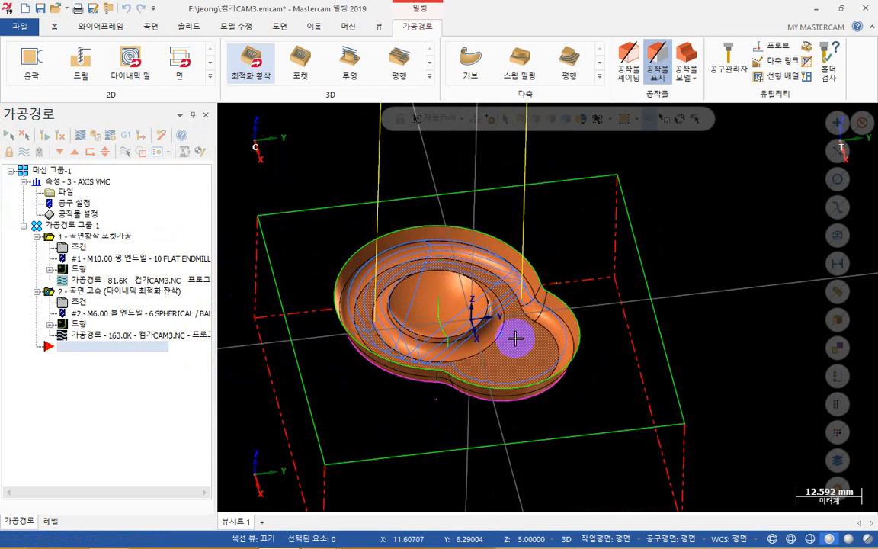
middle_click_drag(516, 338, 525, 318)
middle_click_drag(514, 254, 478, 309)
scroll(462, 294, "down", 4)
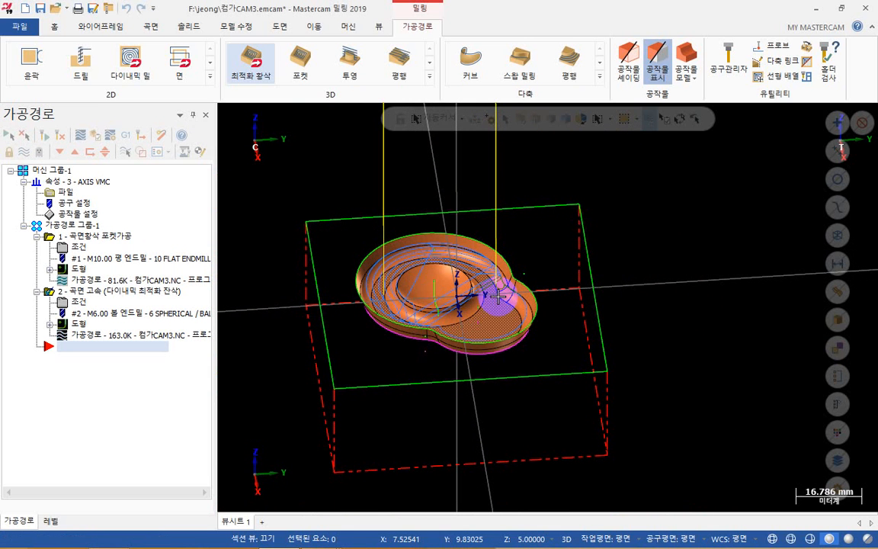
left_click(39, 9)
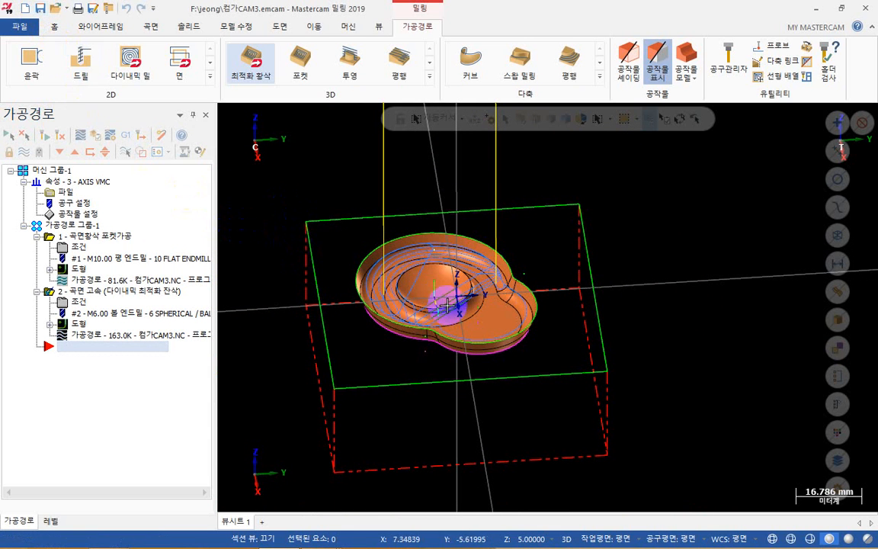